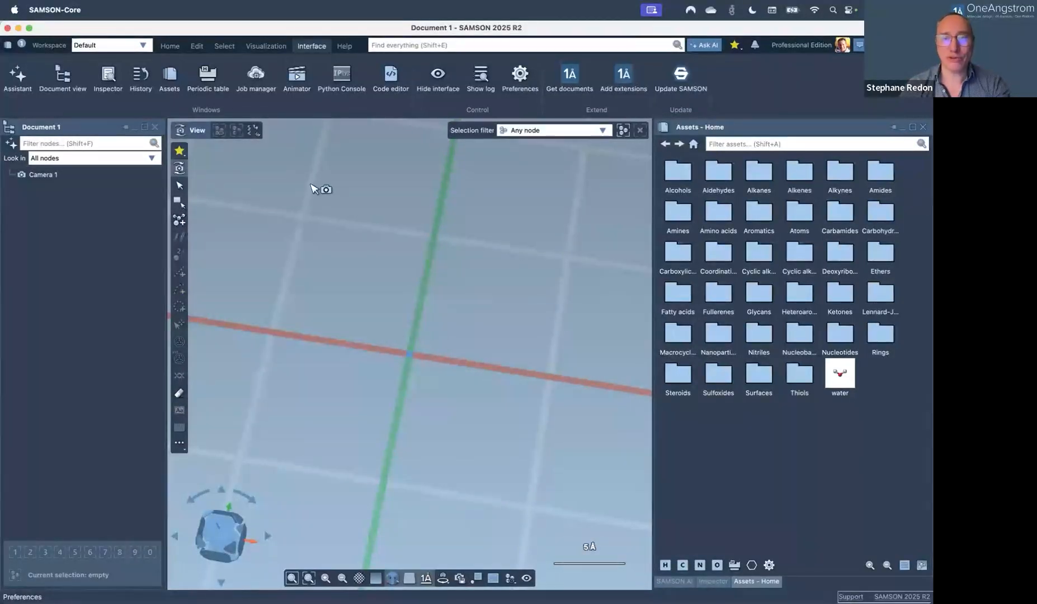
Review the preferences, keeping View as the default editor.
{"action": "left_click", "coordinate": [510, 76]}
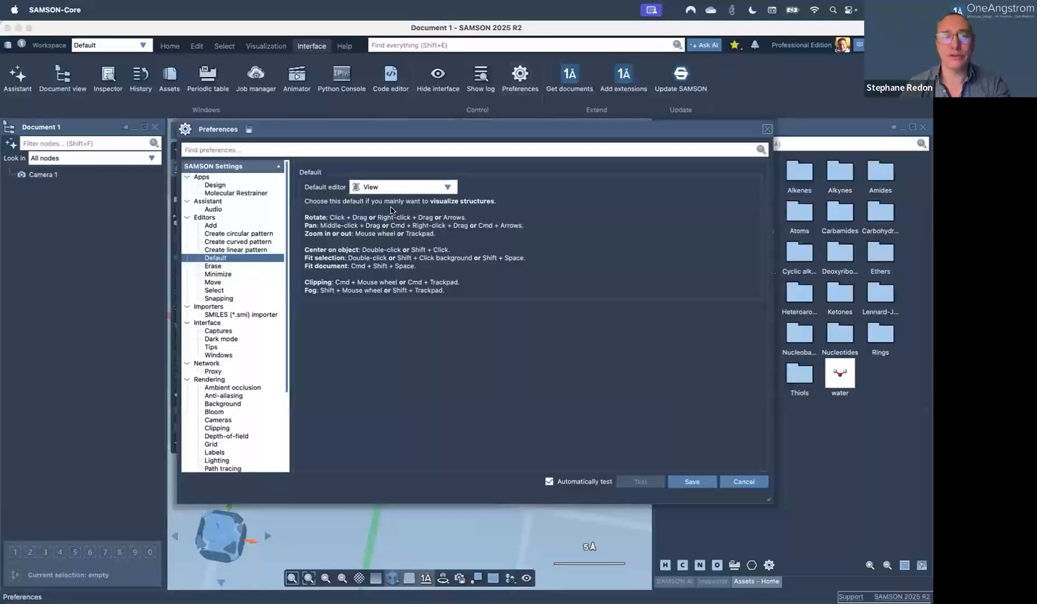
{"action": "left_click", "coordinate": [384, 188]}
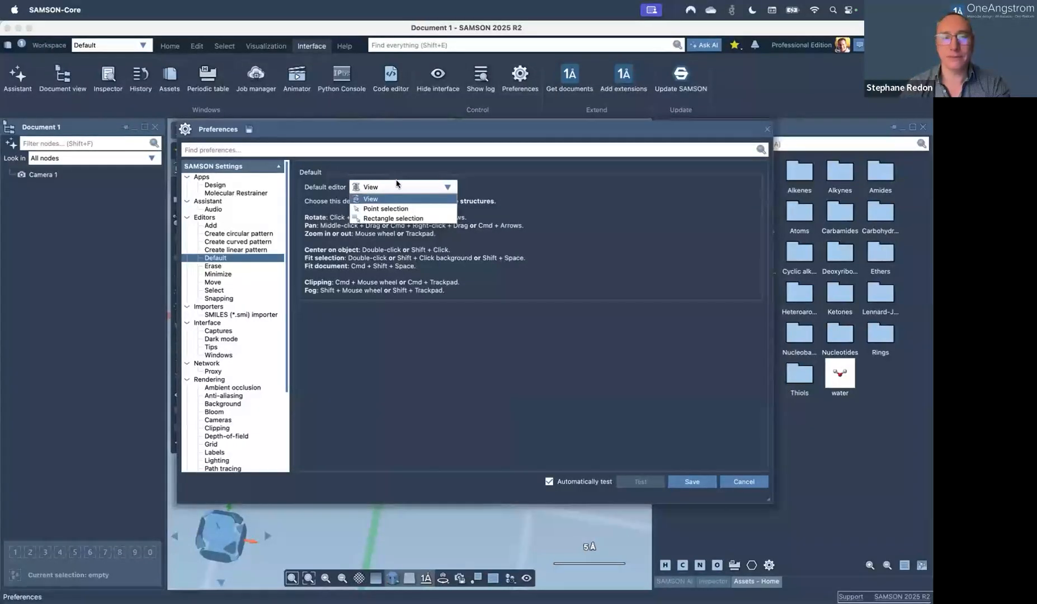
{"action": "left_click", "coordinate": [398, 184]}
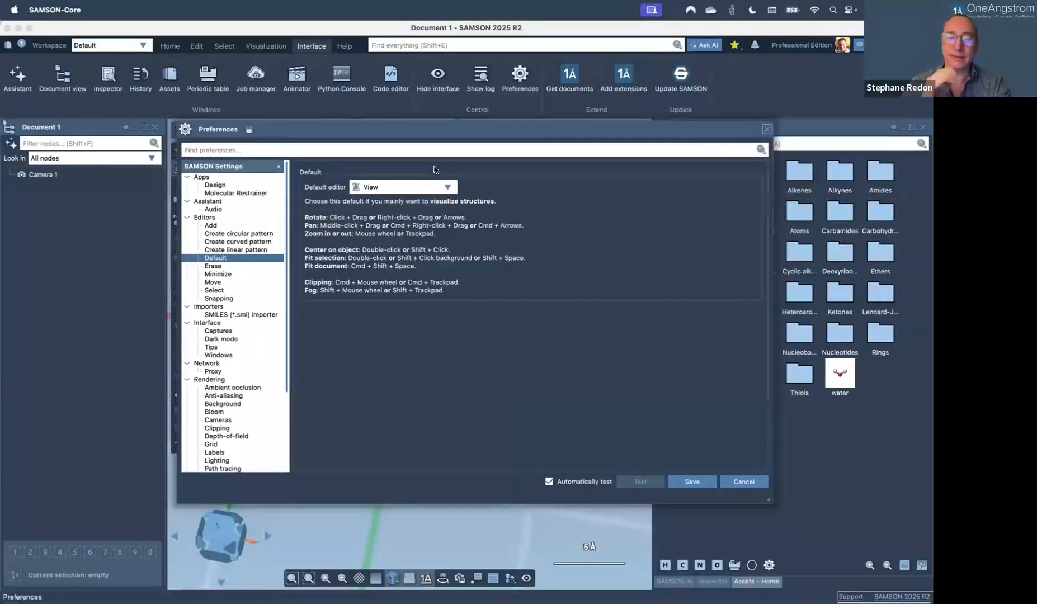
{"action": "left_click", "coordinate": [766, 130]}
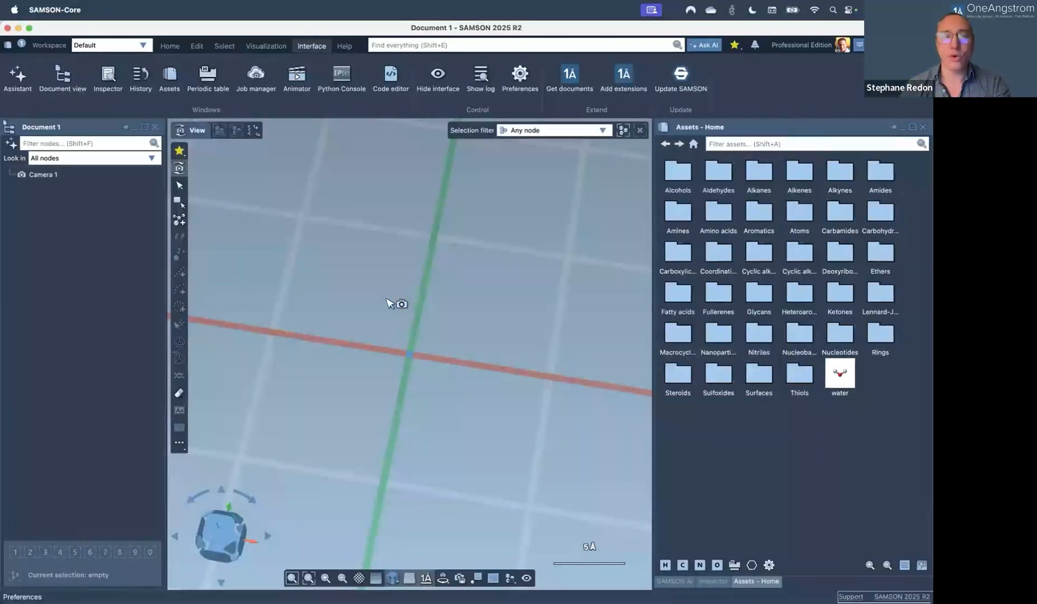
Try rectangle selection, place three methane fragments, then close that document without saving.
{"action": "left_click", "coordinate": [179, 203]}
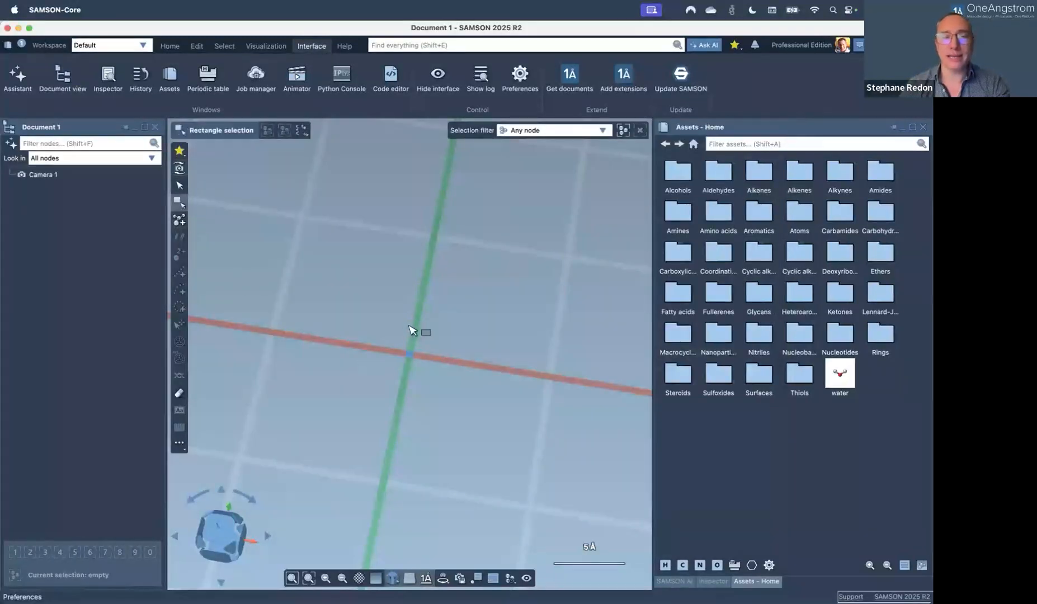
{"action": "key", "text": "Escape"}
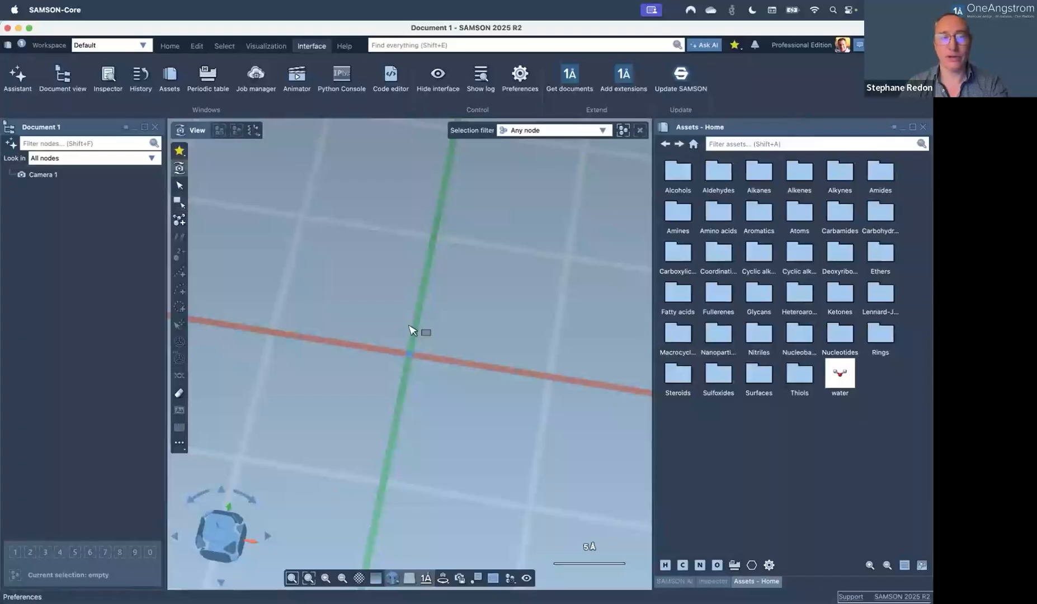
{"action": "left_click", "coordinate": [179, 219]}
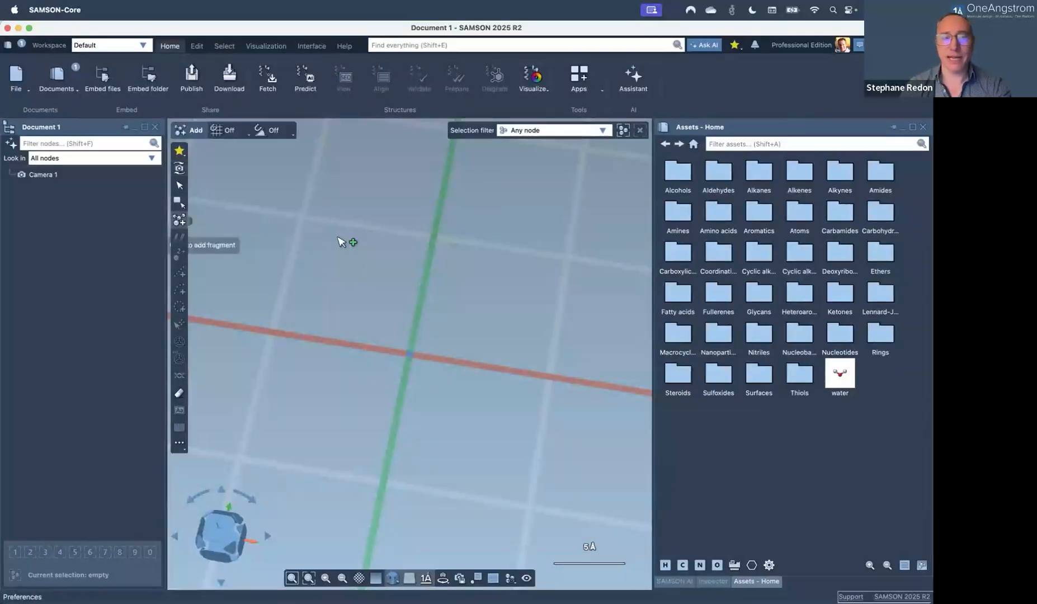
{"action": "left_click", "coordinate": [344, 237]}
{"action": "left_click", "coordinate": [357, 259]}
{"action": "left_click", "coordinate": [380, 283]}
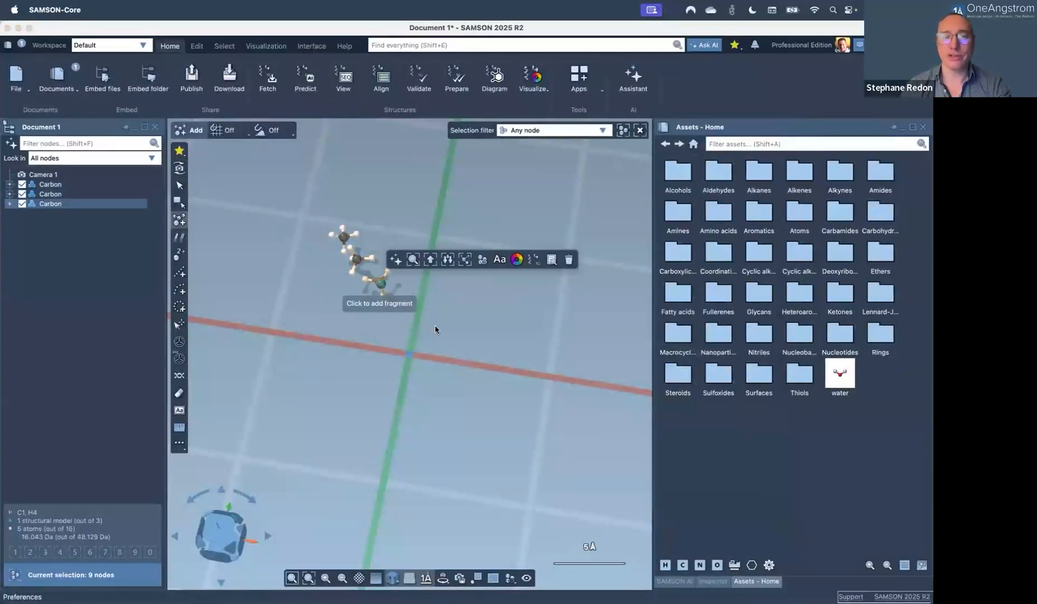
{"action": "key", "text": "Escape"}
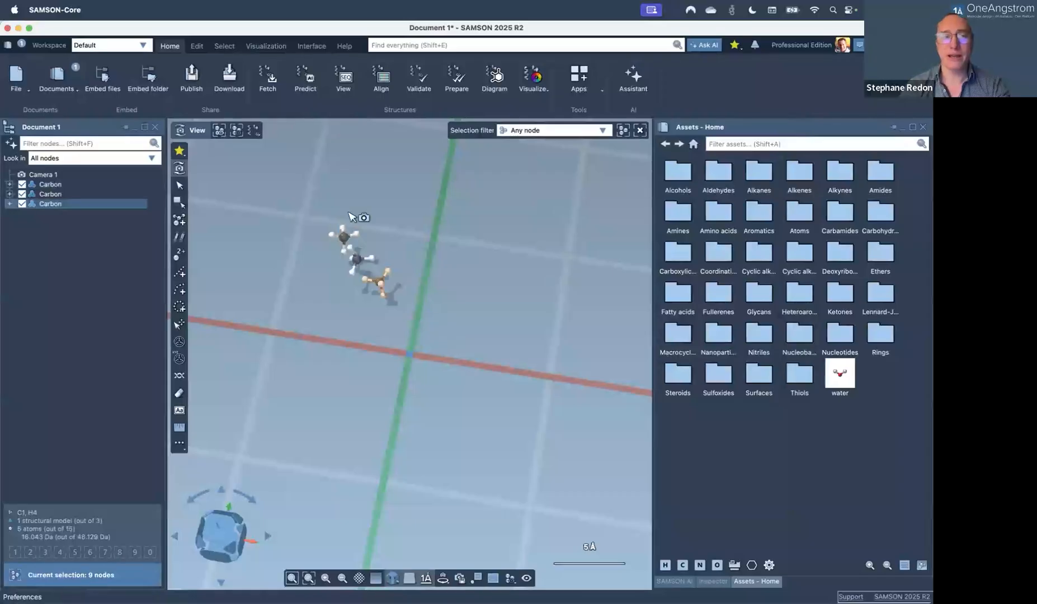
{"action": "key", "text": "super+w"}
{"action": "left_click", "coordinate": [477, 339]}
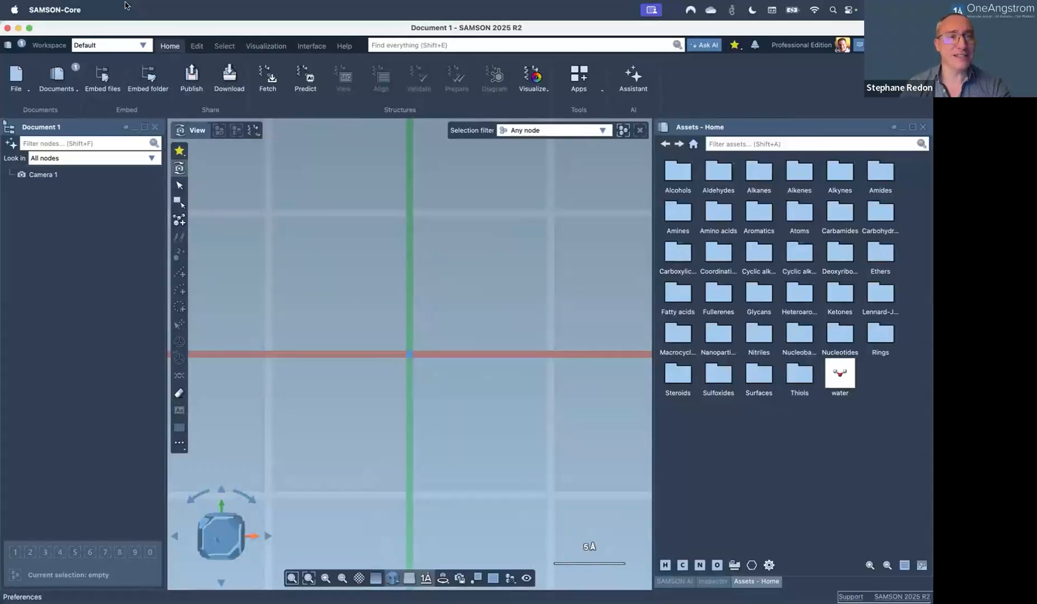
Open '1. Progressive clipping and quick groups.sam' from the File menu, then create a new empty document.
{"action": "left_click", "coordinate": [16, 79]}
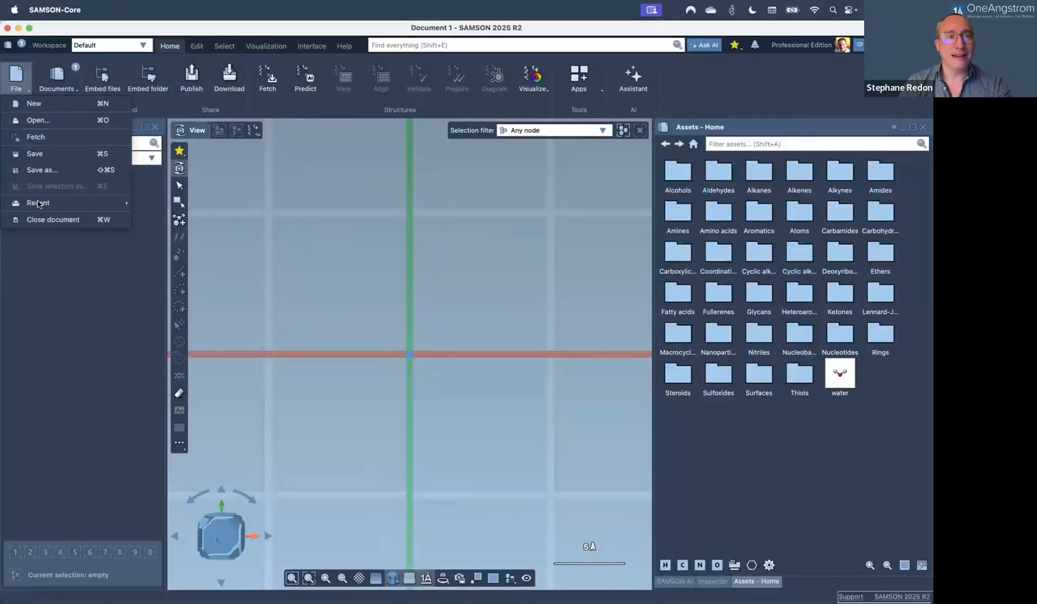
{"action": "mouse_move", "coordinate": [39, 204]}
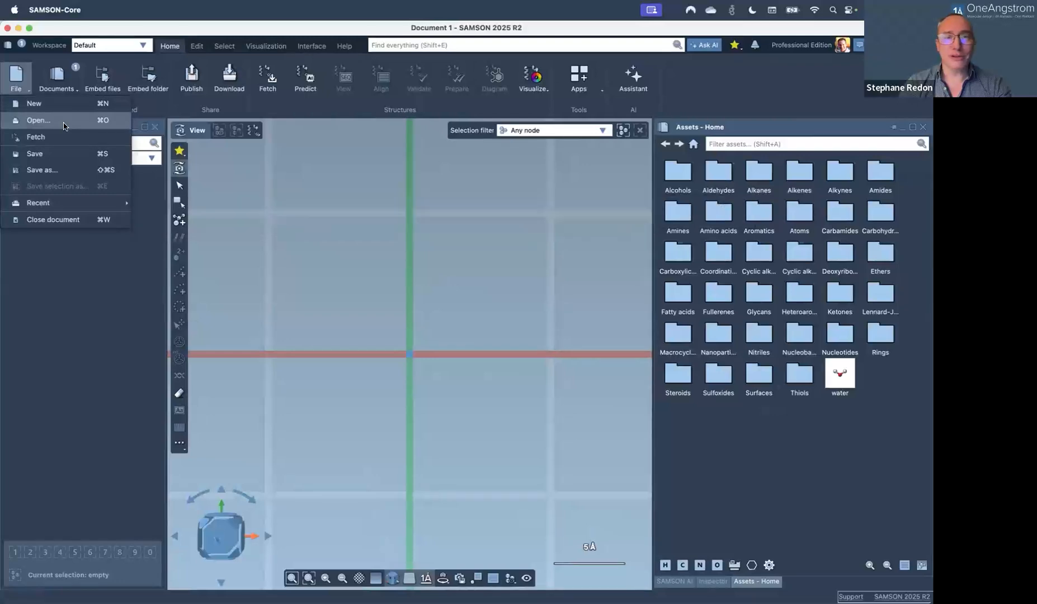
{"action": "left_click", "coordinate": [39, 120]}
{"action": "double_click", "coordinate": [347, 261]}
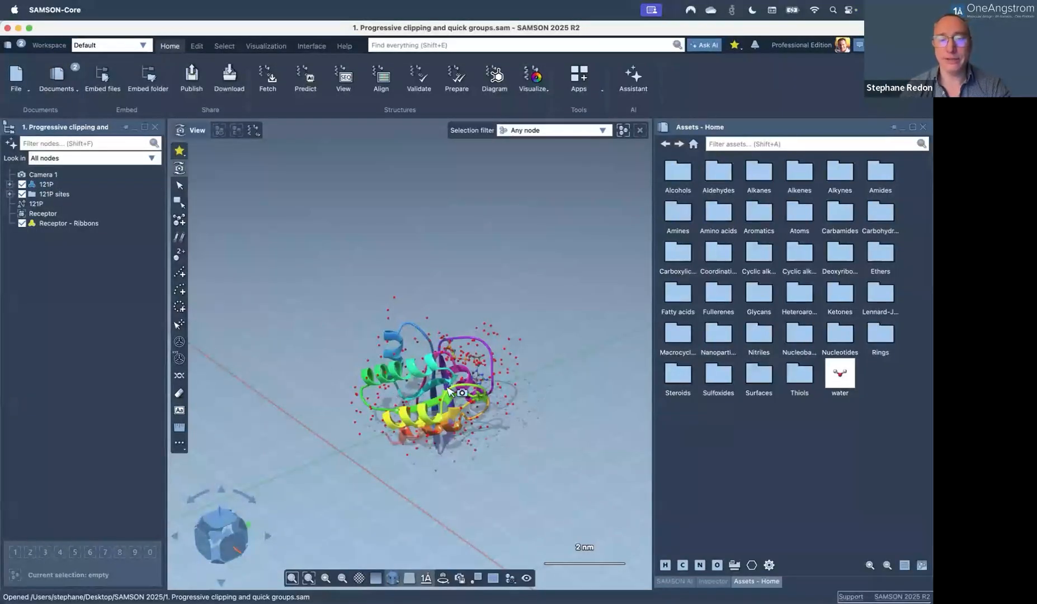
{"action": "key", "text": "super+n"}
{"action": "key", "text": "Return"}
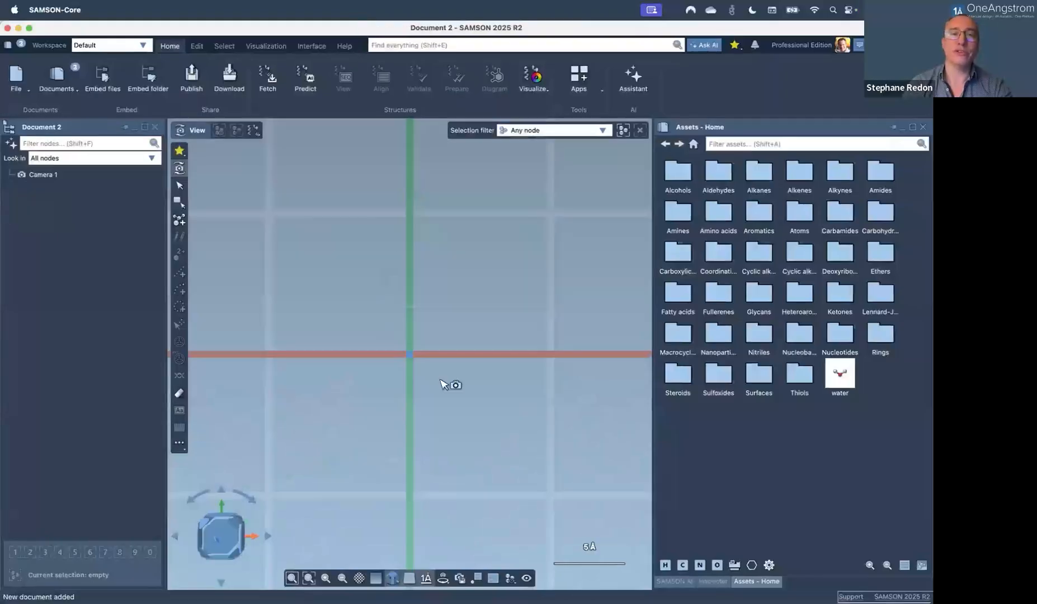
Fetch PDB entry 121P from RCSB and orbit around the loaded protein.
{"action": "left_click", "coordinate": [268, 84]}
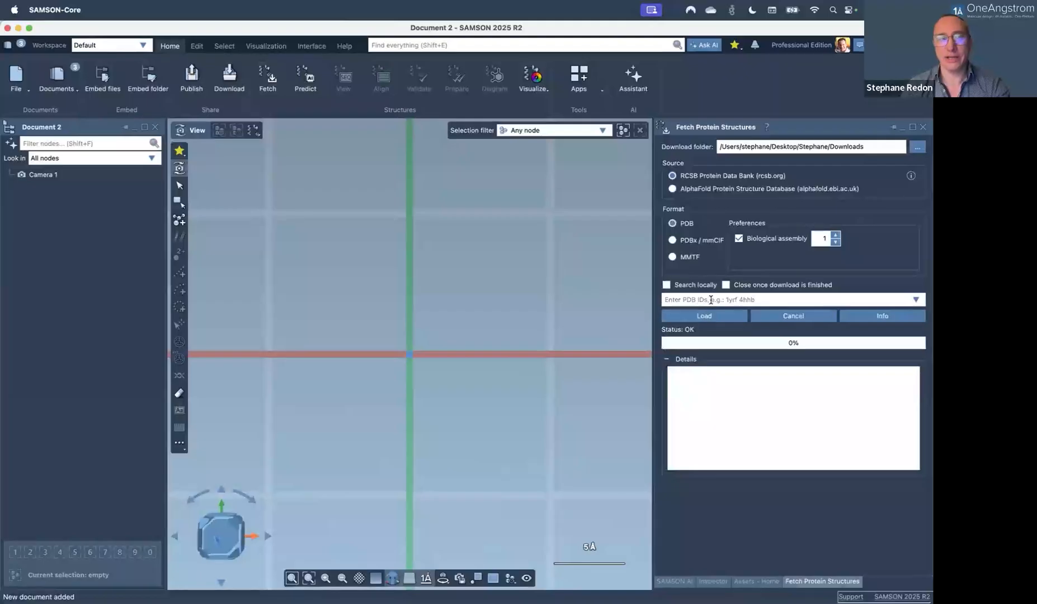
{"action": "type", "text": "121P"}
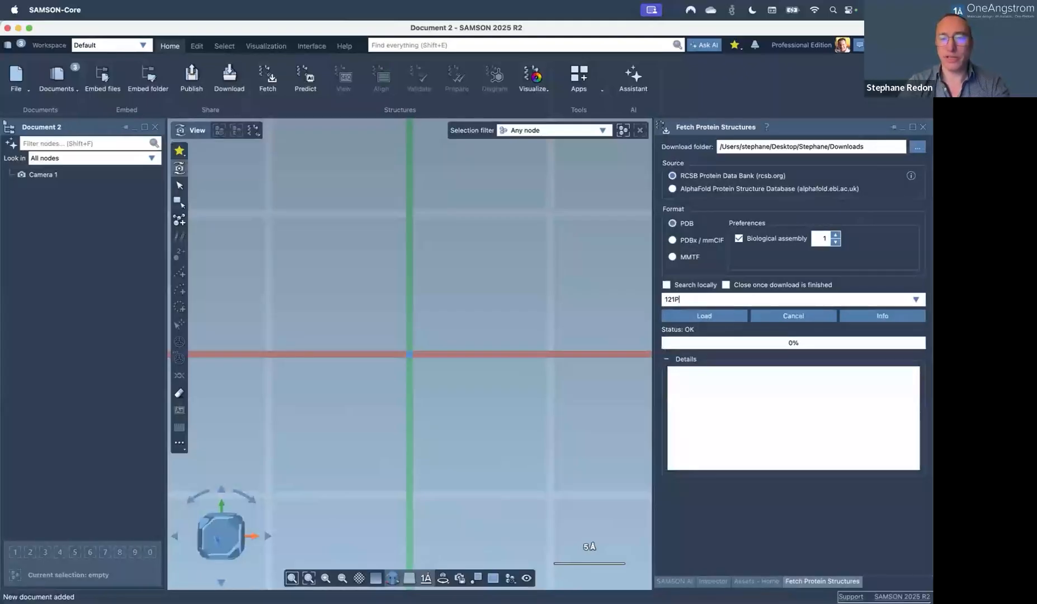
{"action": "left_click", "coordinate": [730, 320]}
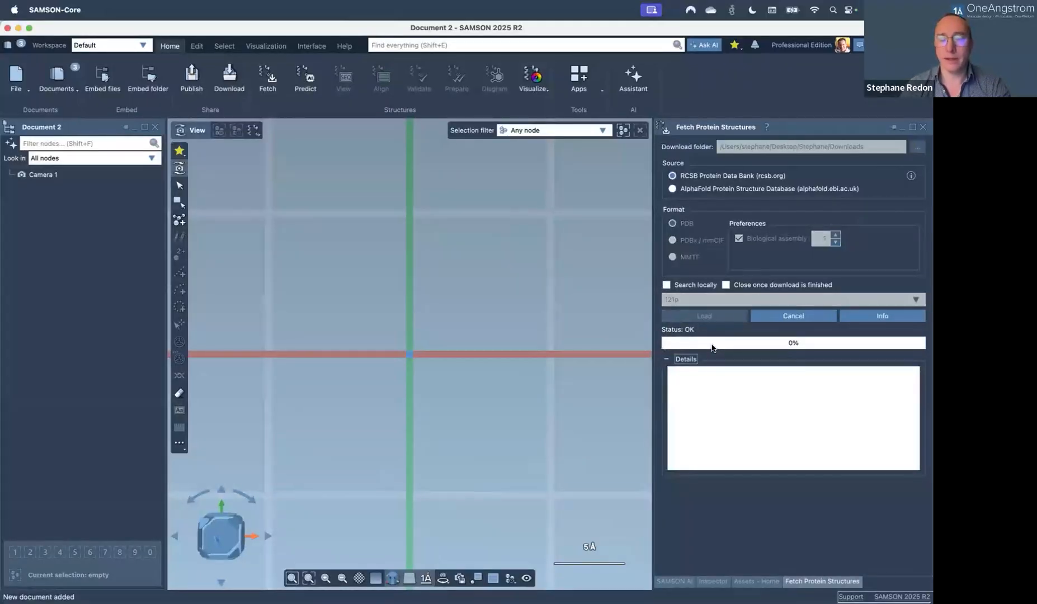
{"action": "middle_click_drag", "start_coordinate": [468, 386], "coordinate": [403, 320]}
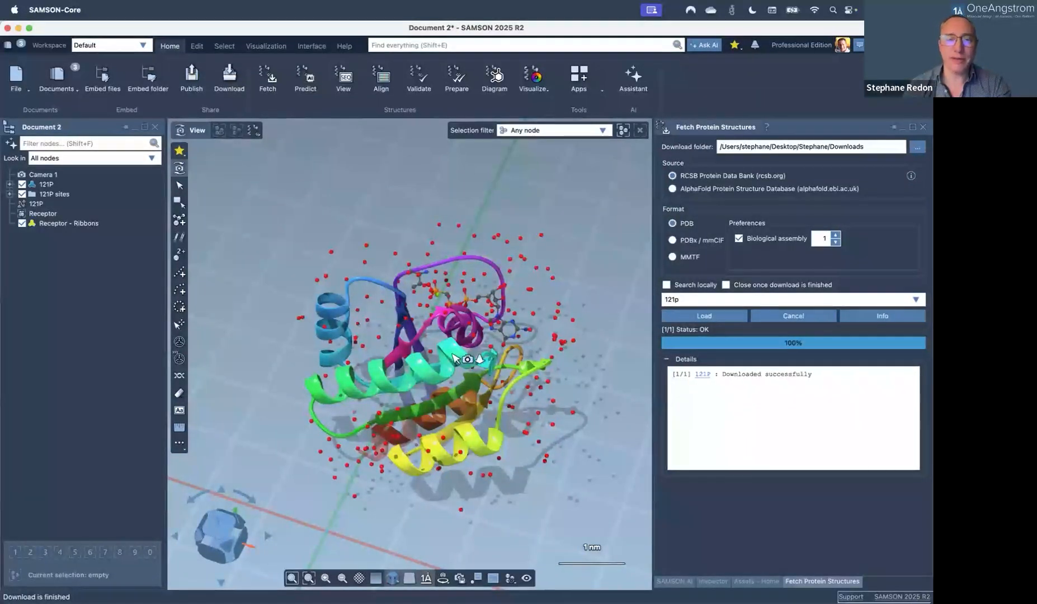
Zoom and orbit the camera onto the ball-and-stick nucleotide in 121P's binding pocket.
{"action": "scroll", "coordinate": [456, 357], "scroll_direction": "up", "scroll_amount": 5}
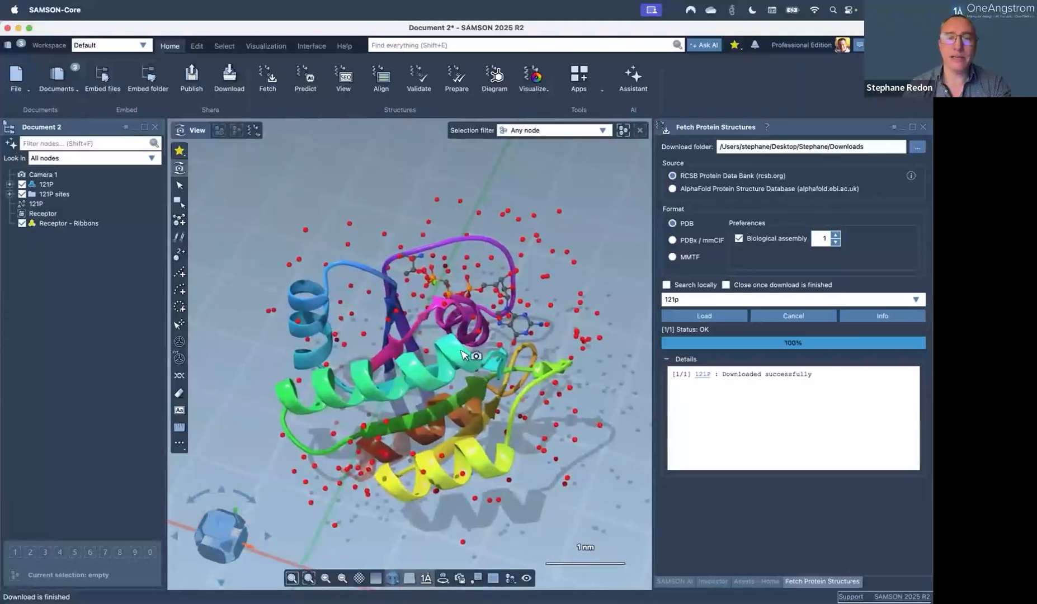
{"action": "middle_click_drag", "start_coordinate": [502, 365], "coordinate": [394, 314]}
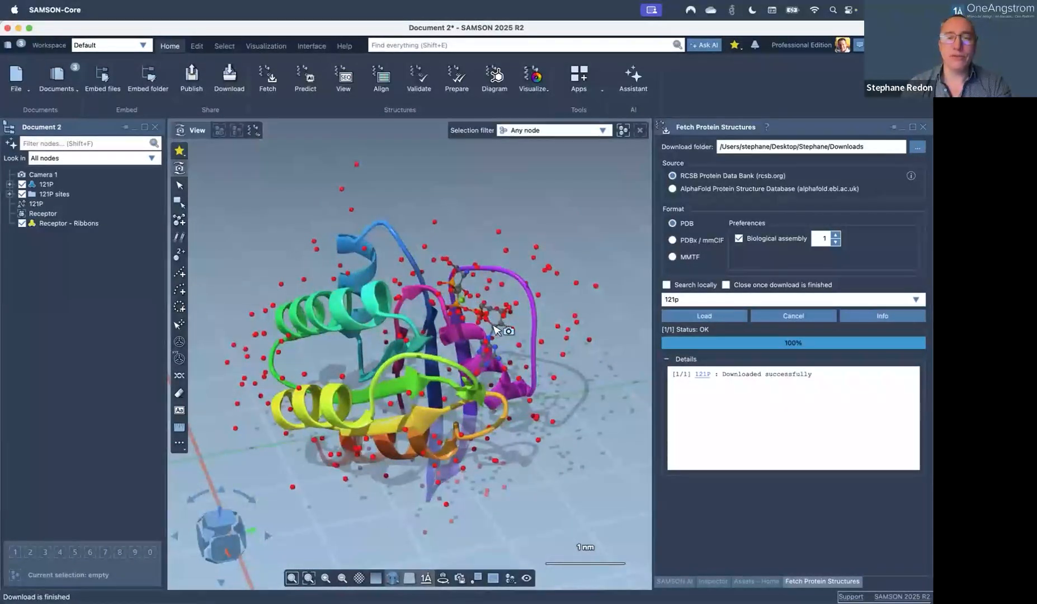
{"action": "scroll", "coordinate": [497, 330], "scroll_direction": "up", "scroll_amount": 8}
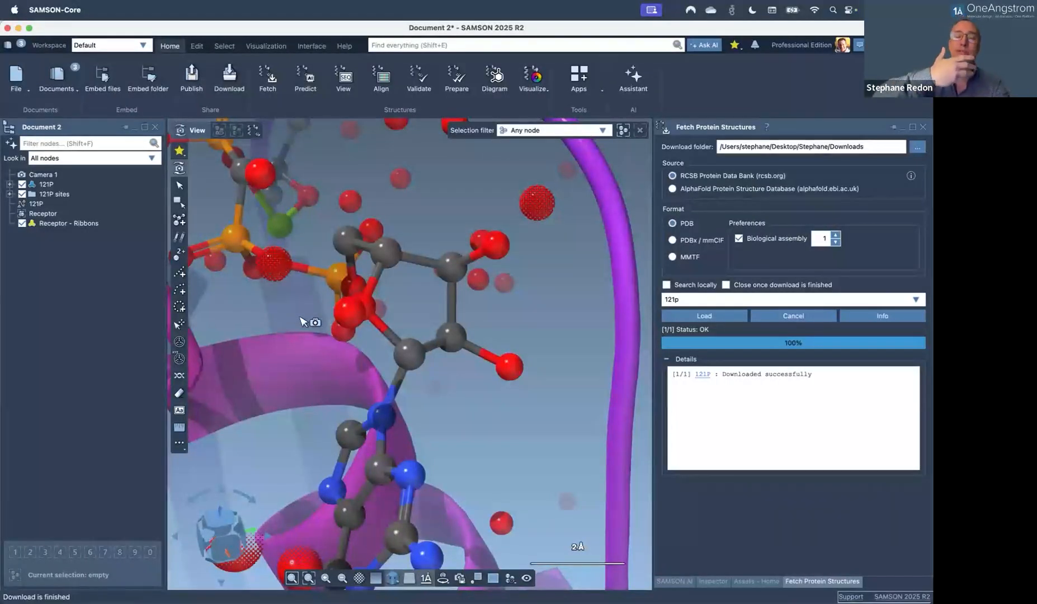
{"action": "middle_click_drag", "start_coordinate": [303, 321], "coordinate": [391, 315]}
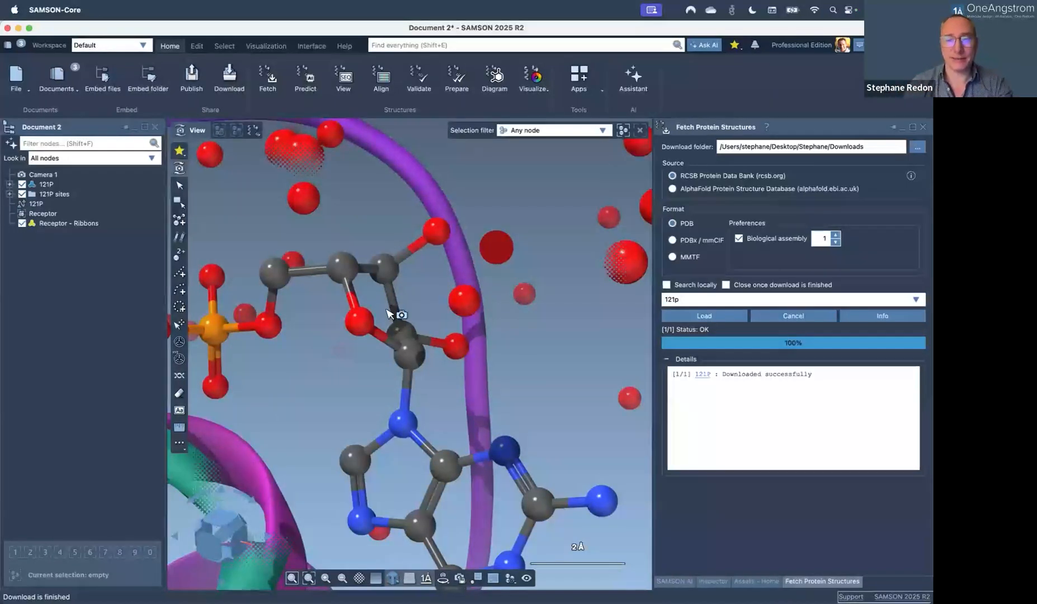
{"action": "left_click_drag", "start_coordinate": [396, 313], "coordinate": [317, 335]}
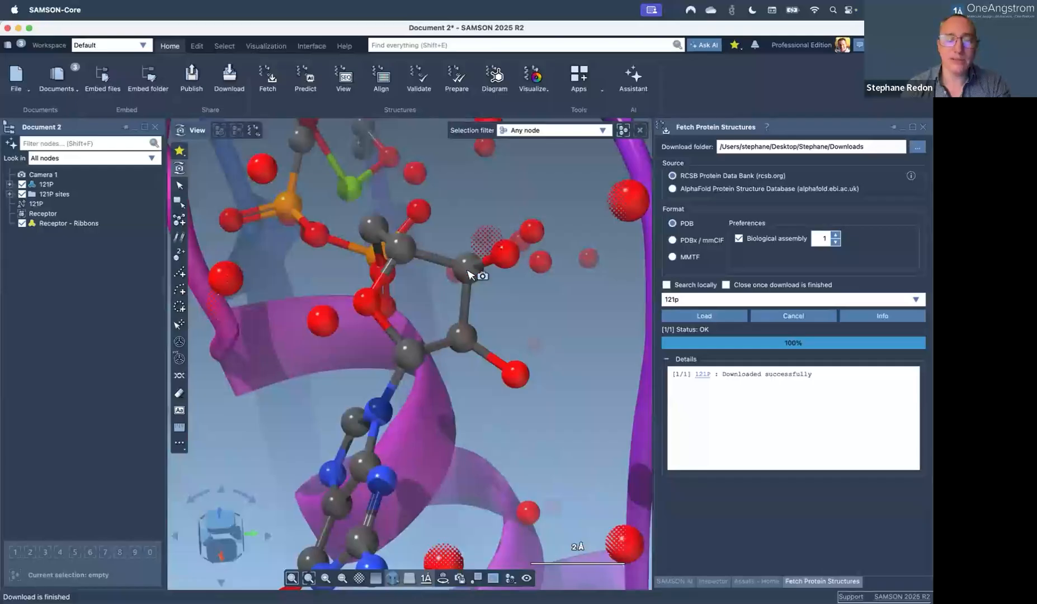
{"action": "scroll", "coordinate": [459, 281], "scroll_direction": "up", "scroll_amount": 1}
{"action": "scroll", "coordinate": [458, 284], "scroll_direction": "up", "scroll_amount": 2}
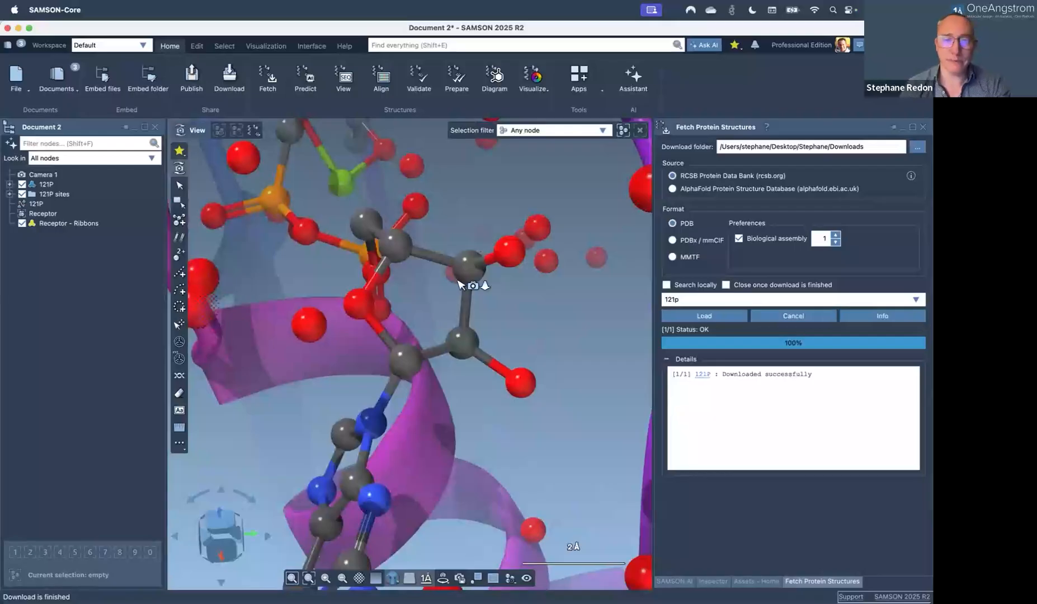
{"action": "scroll", "coordinate": [458, 281], "scroll_direction": "down", "scroll_amount": 1}
Orbit around the ligand from several sides, then zoom out until the surrounding helices show.
{"action": "mouse_move", "coordinate": [418, 302]}
{"action": "left_mouse_down"}
{"action": "mouse_move", "coordinate": [431, 302]}
{"action": "mouse_move", "coordinate": [419, 299]}
{"action": "left_mouse_up"}
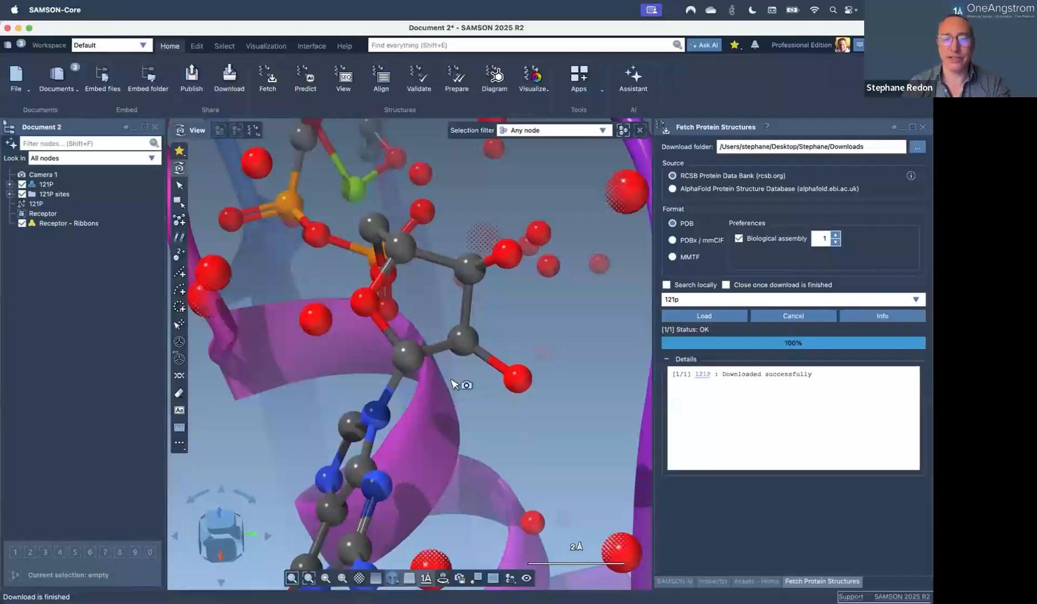
{"action": "middle_click_drag", "start_coordinate": [464, 347], "coordinate": [564, 286]}
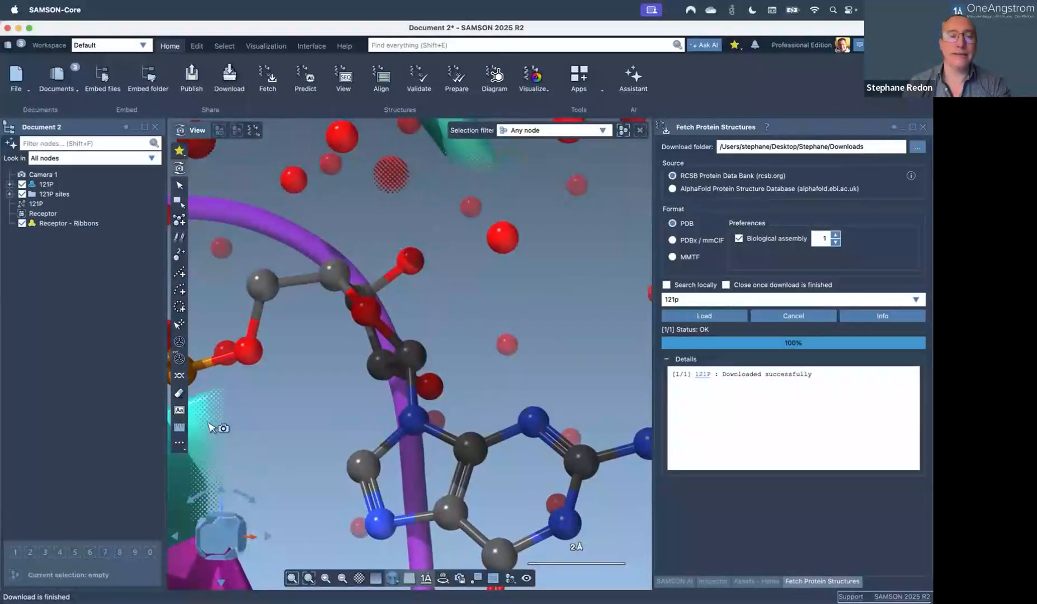
{"action": "scroll", "coordinate": [394, 387], "scroll_direction": "down", "scroll_amount": 3}
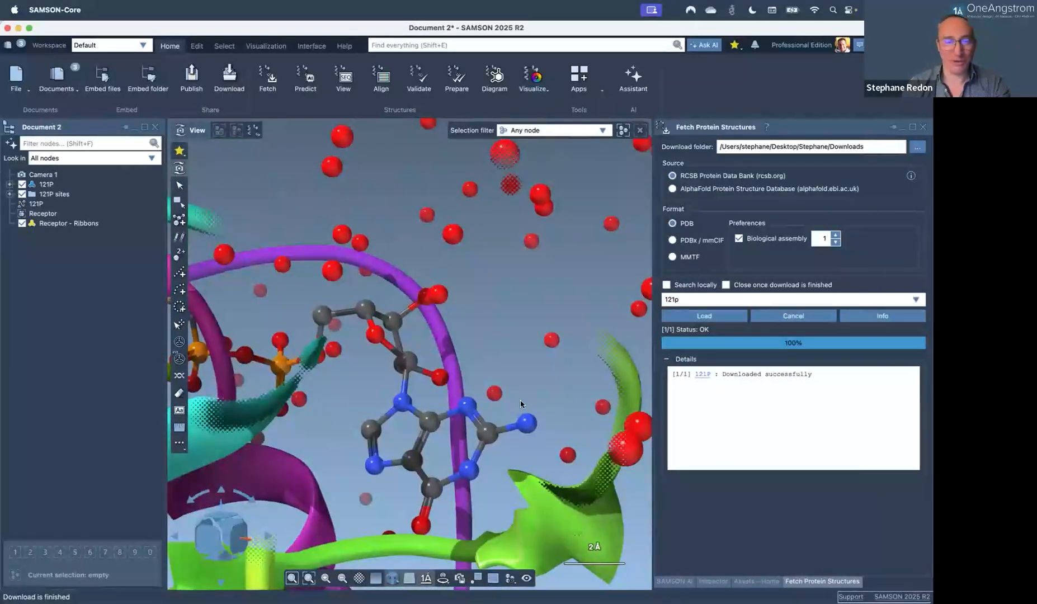
{"action": "mouse_move", "coordinate": [380, 385]}
{"action": "right_mouse_down"}
{"action": "mouse_move", "coordinate": [452, 370]}
{"action": "mouse_move", "coordinate": [386, 383]}
{"action": "right_mouse_up"}
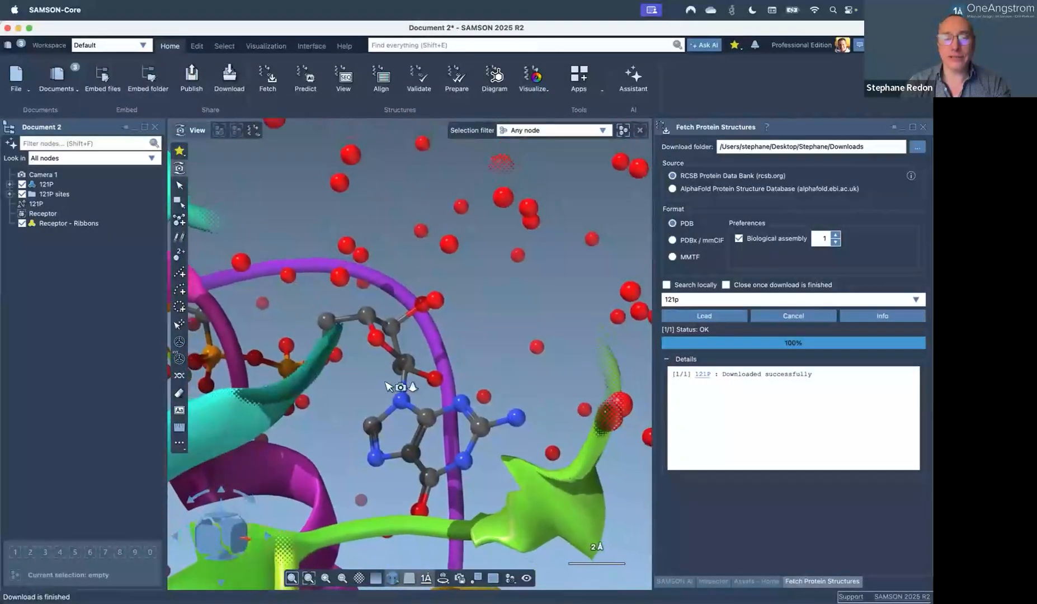
{"action": "scroll", "coordinate": [386, 383], "scroll_direction": "up", "scroll_amount": 2}
{"action": "scroll", "coordinate": [386, 383], "scroll_direction": "down", "scroll_amount": 5}
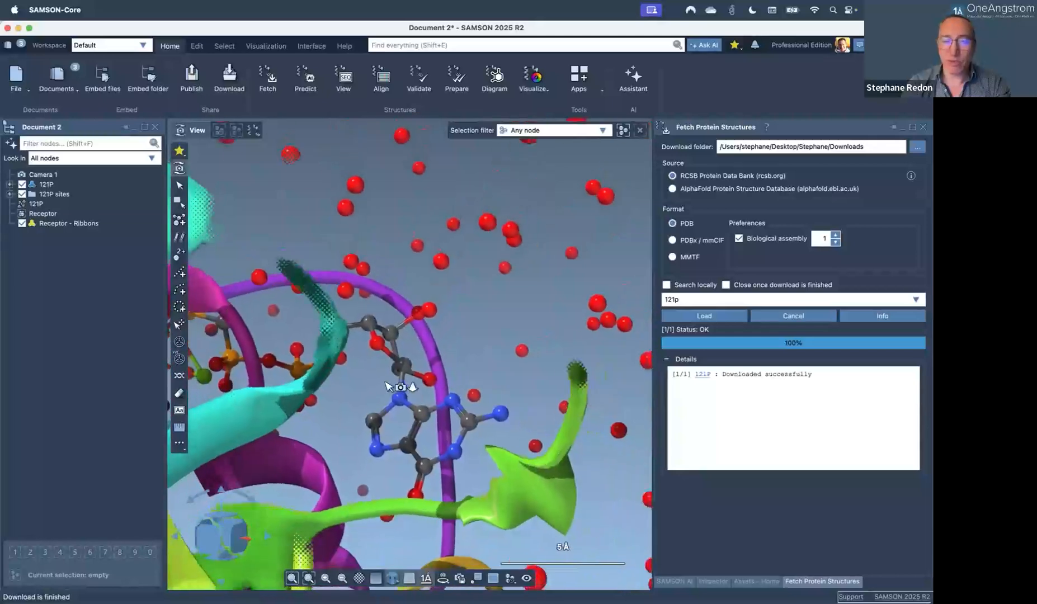
{"action": "scroll", "coordinate": [386, 384], "scroll_direction": "down", "scroll_amount": 5}
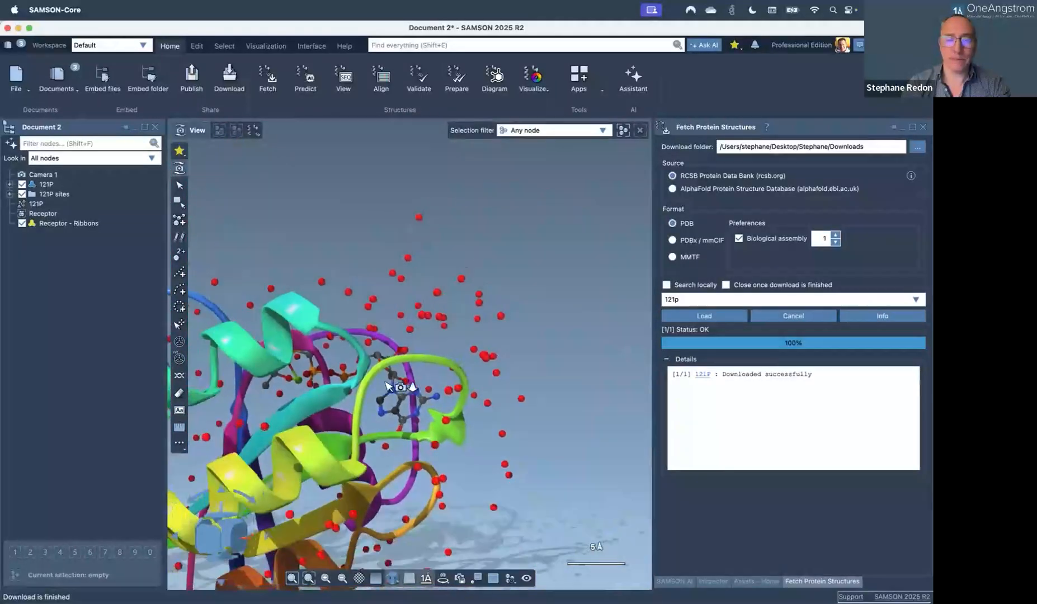
{"action": "scroll", "coordinate": [387, 386], "scroll_direction": "up", "scroll_amount": 3}
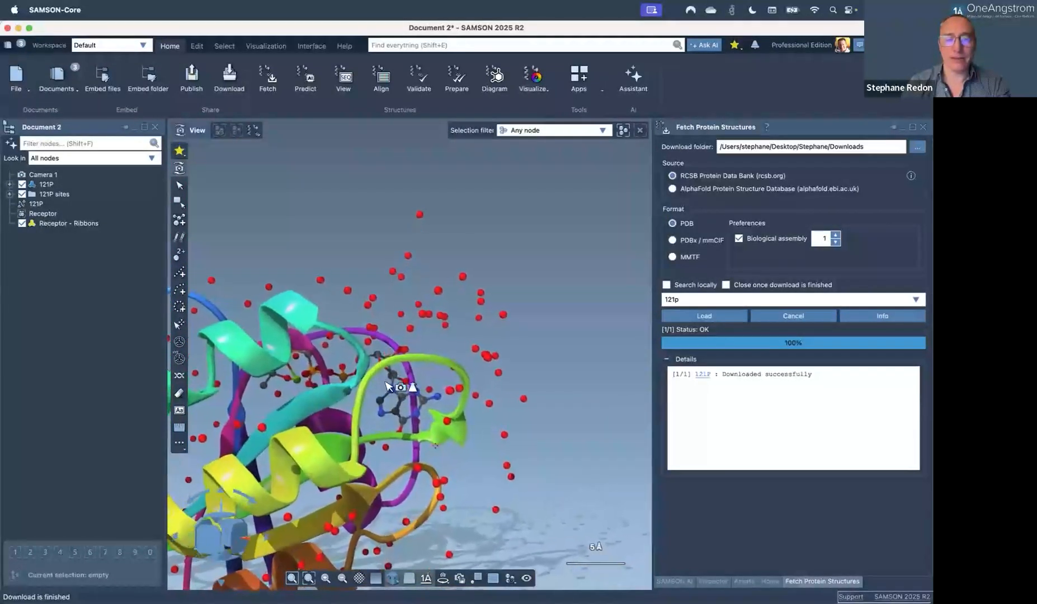
Zoom in slightly from the view toolbar and orbit to frame the ligand between the ribbons.
{"action": "left_click", "coordinate": [326, 579]}
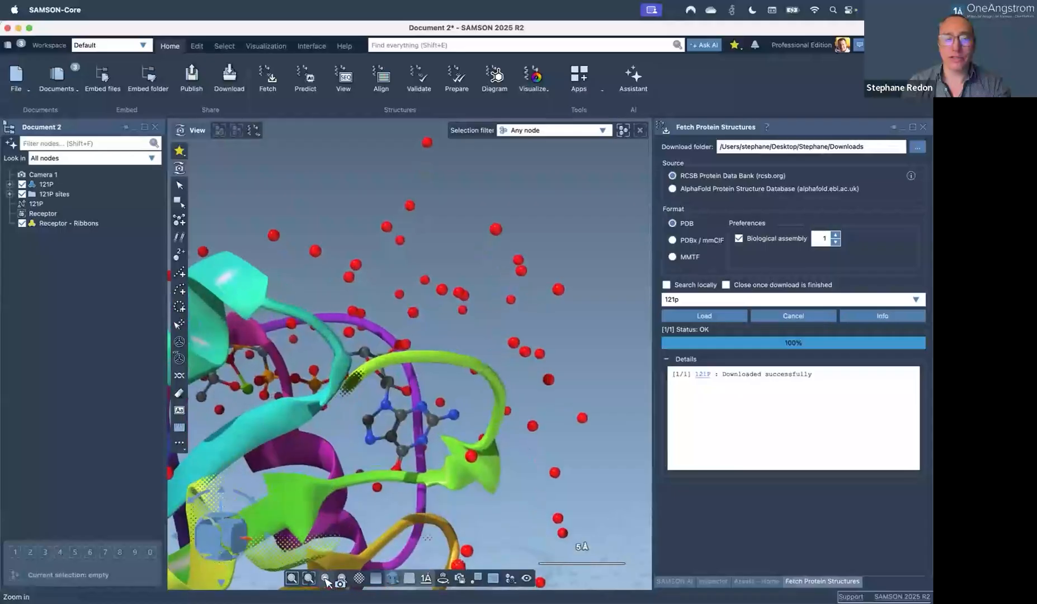
{"action": "left_click", "coordinate": [327, 580]}
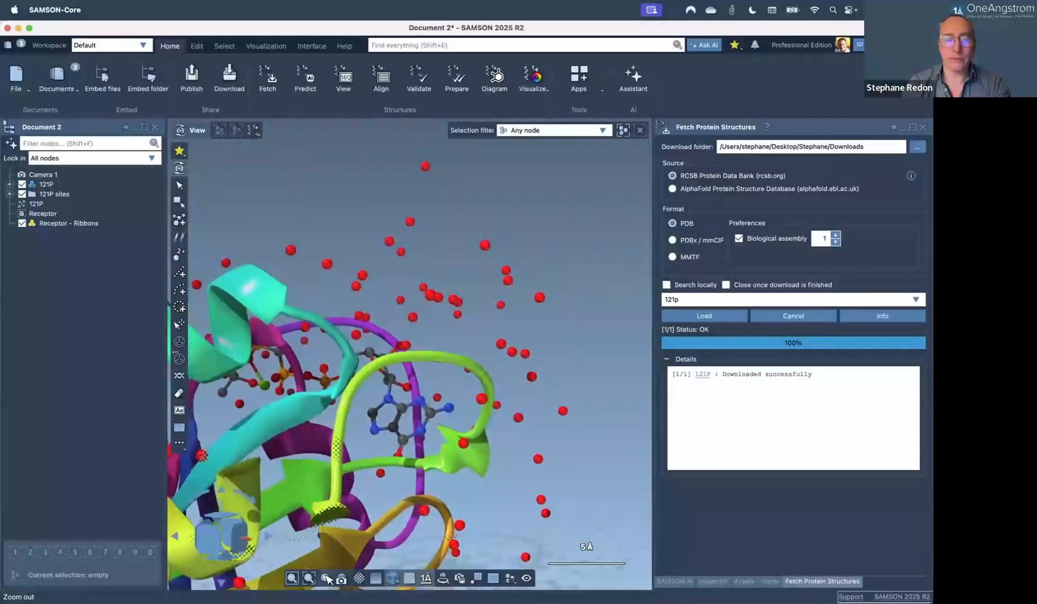
{"action": "left_click", "coordinate": [326, 578]}
{"action": "right_click_drag", "start_coordinate": [392, 420], "coordinate": [450, 367]}
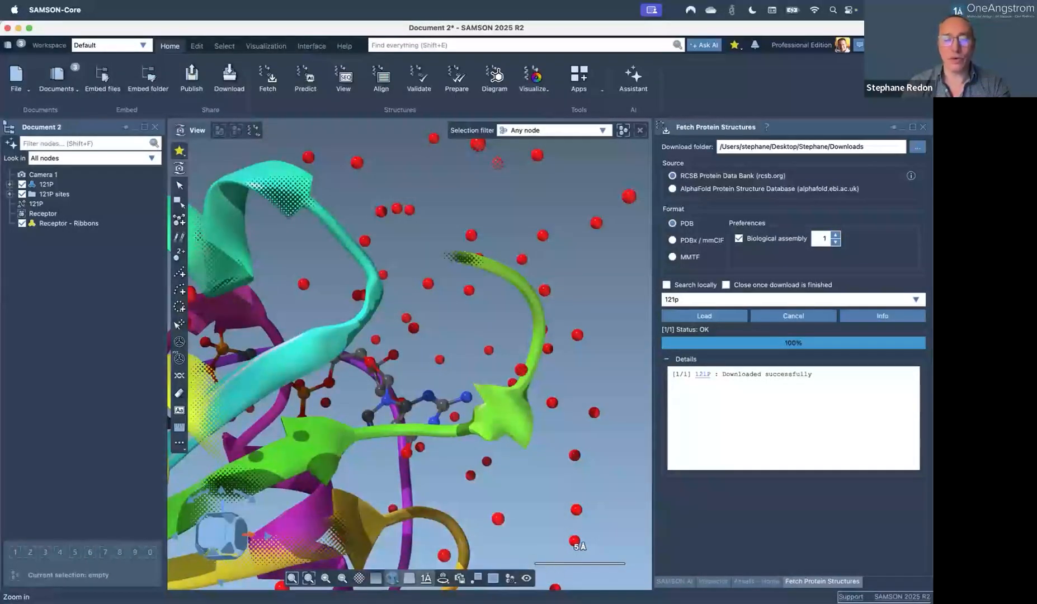
{"action": "left_click", "coordinate": [359, 578]}
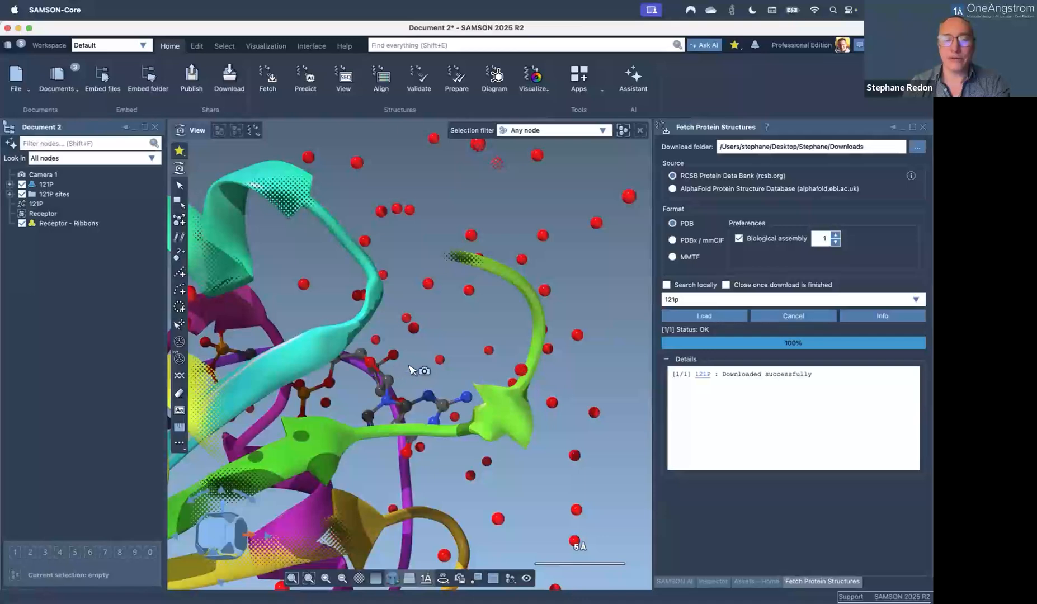
Sweep the front clipping plane through the ribbons and back, and clip away the distant waters.
{"action": "right_click_drag", "start_coordinate": [422, 365], "coordinate": [416, 368]}
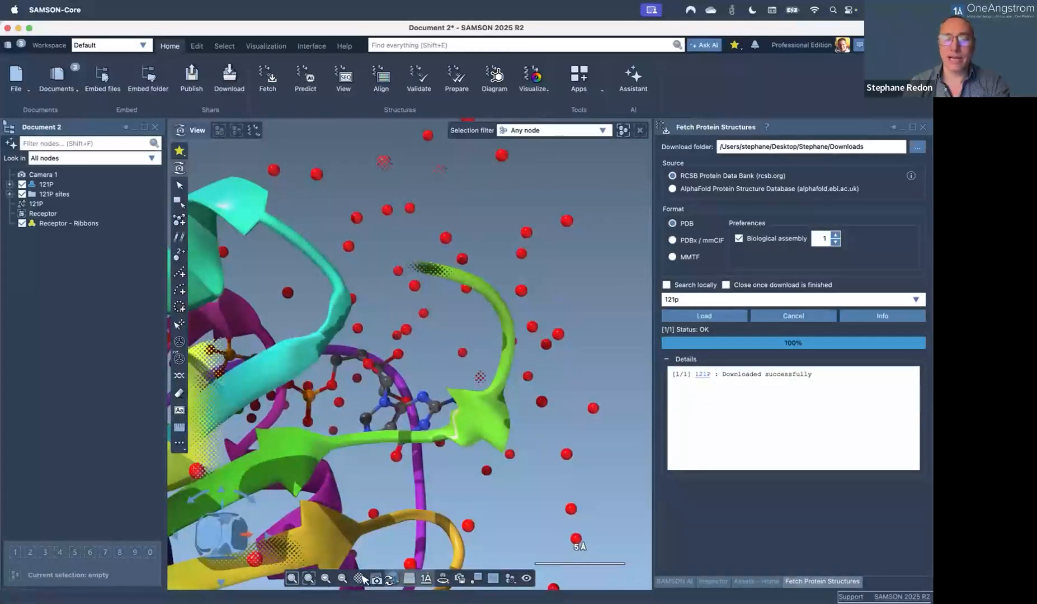
{"action": "mouse_move", "coordinate": [359, 579]}
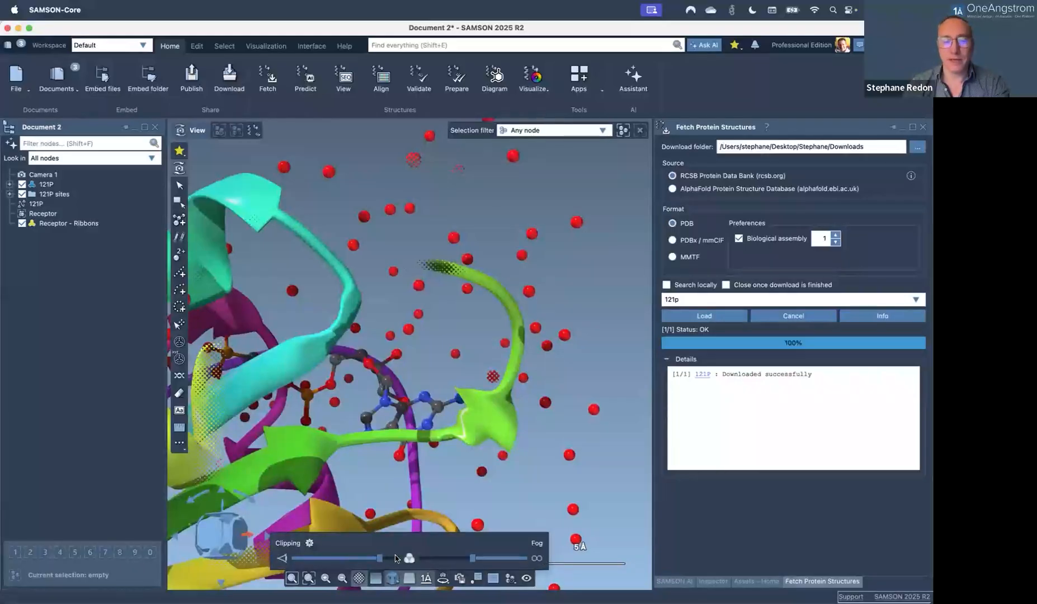
{"action": "left_click_drag", "start_coordinate": [380, 560], "coordinate": [397, 559]}
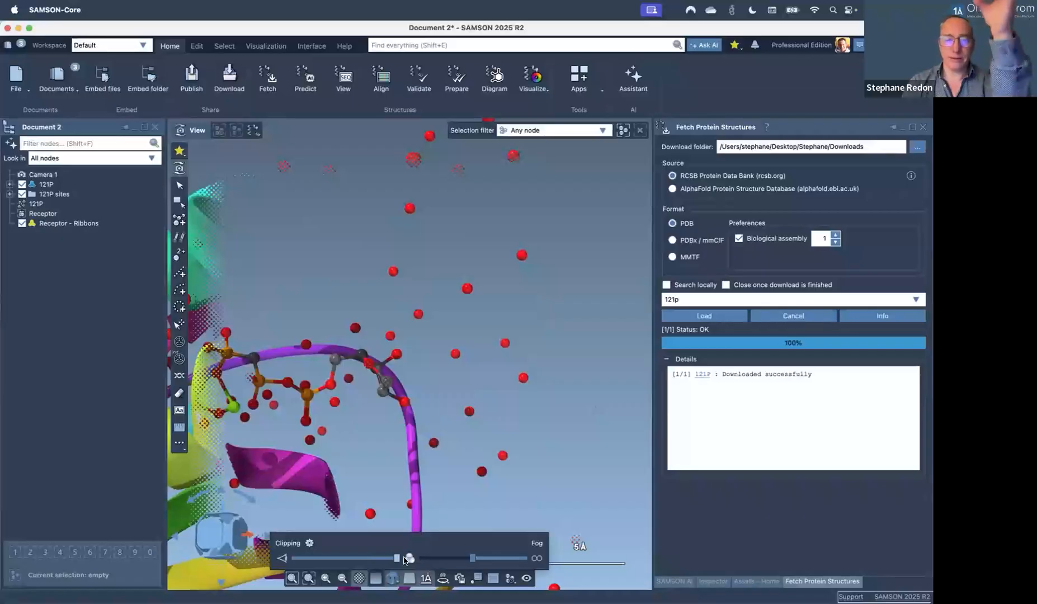
{"action": "left_click_drag", "start_coordinate": [405, 560], "coordinate": [383, 560]}
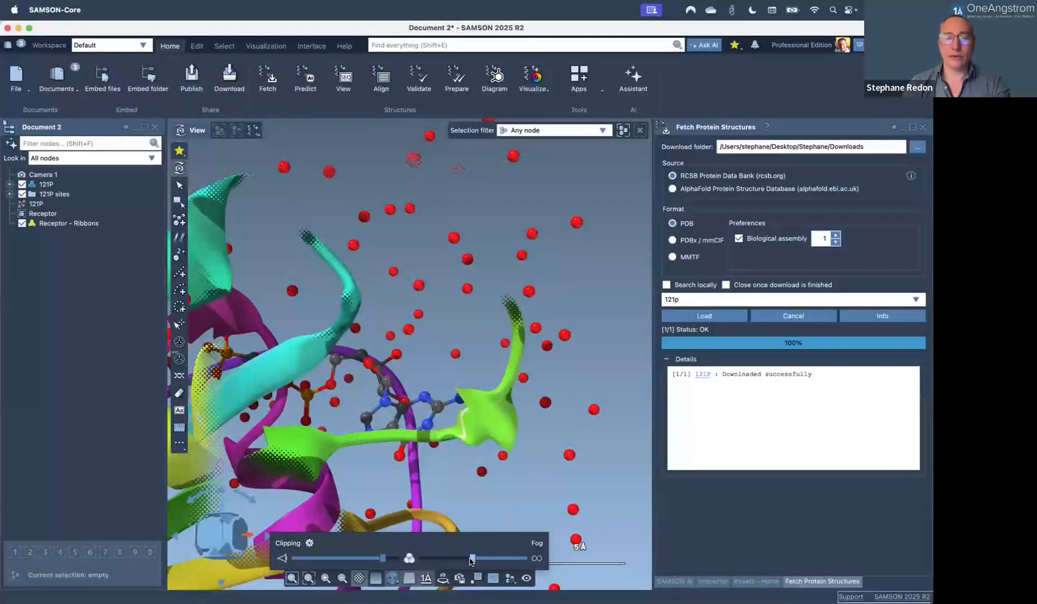
{"action": "mouse_move", "coordinate": [449, 561]}
{"action": "left_mouse_down"}
{"action": "mouse_move", "coordinate": [415, 559]}
{"action": "mouse_move", "coordinate": [481, 559]}
{"action": "mouse_move", "coordinate": [434, 558]}
{"action": "left_mouse_up"}
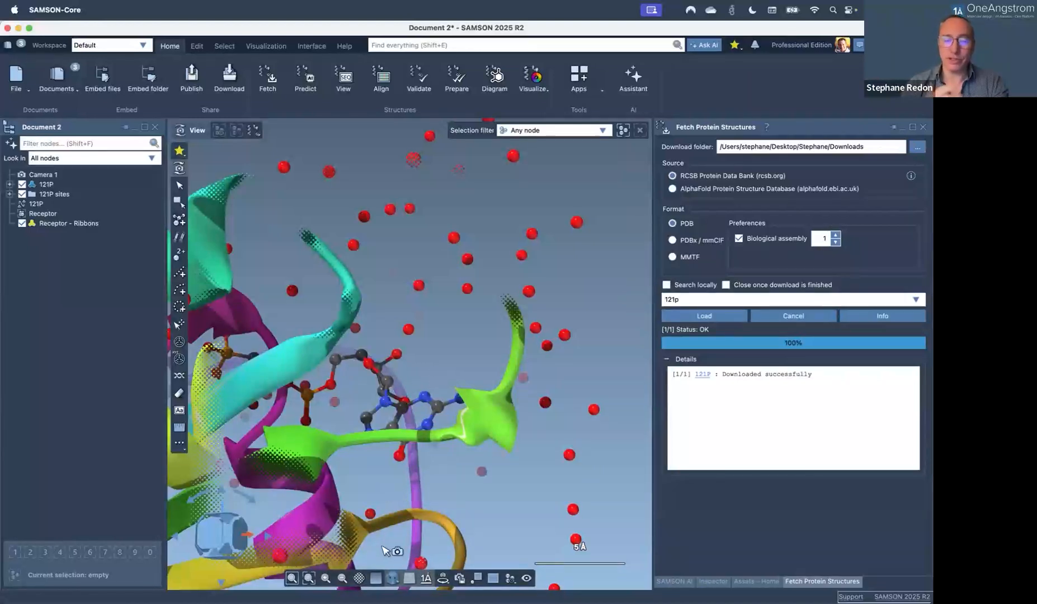
{"action": "middle_click_drag", "start_coordinate": [442, 387], "coordinate": [433, 413]}
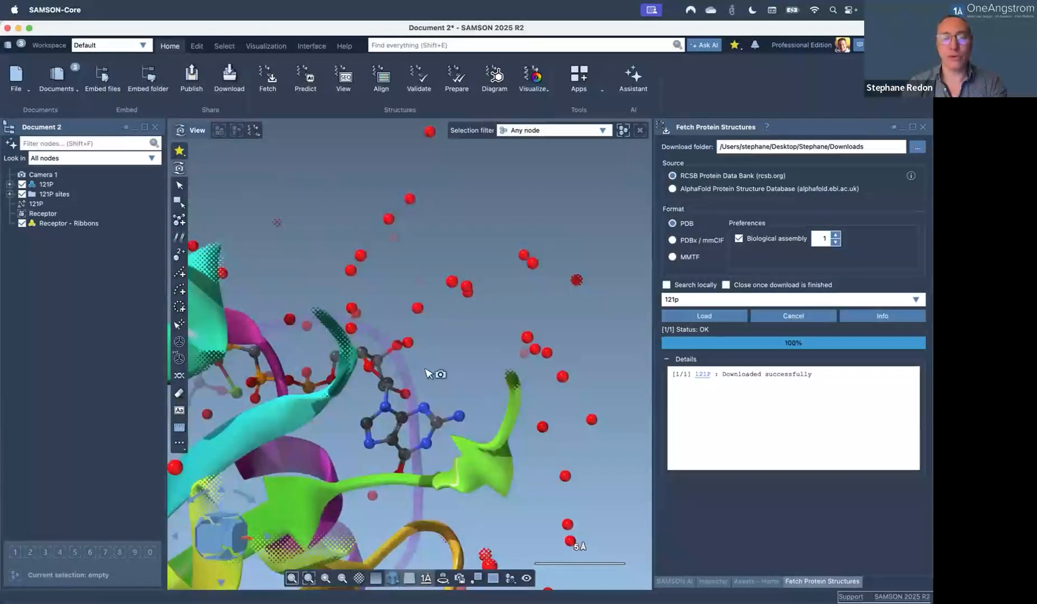
{"action": "scroll", "coordinate": [429, 370], "scroll_direction": "down", "scroll_amount": 8}
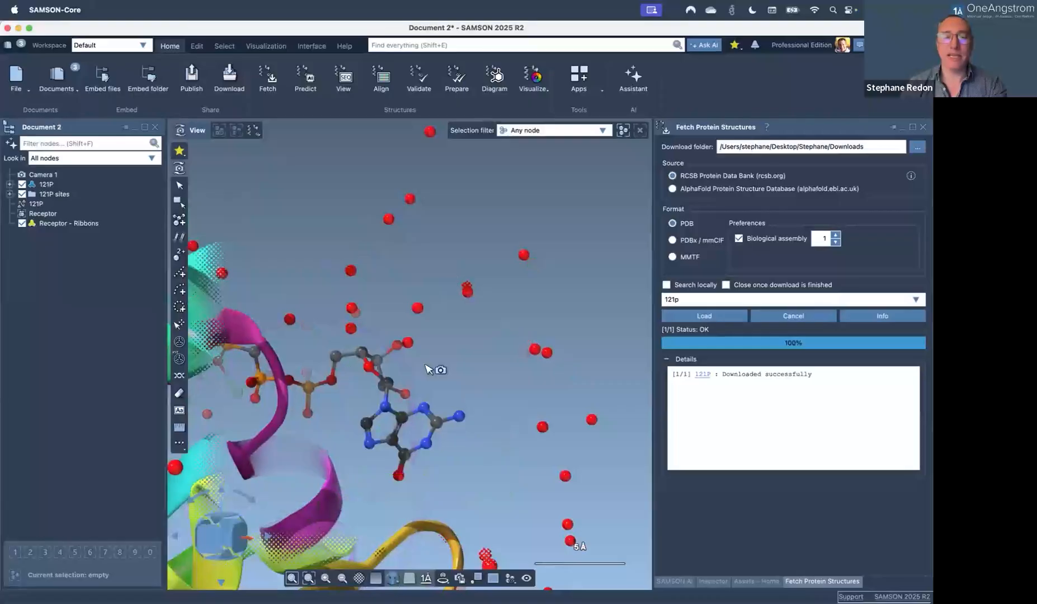
{"action": "scroll", "coordinate": [428, 370], "scroll_direction": "up", "scroll_amount": 8}
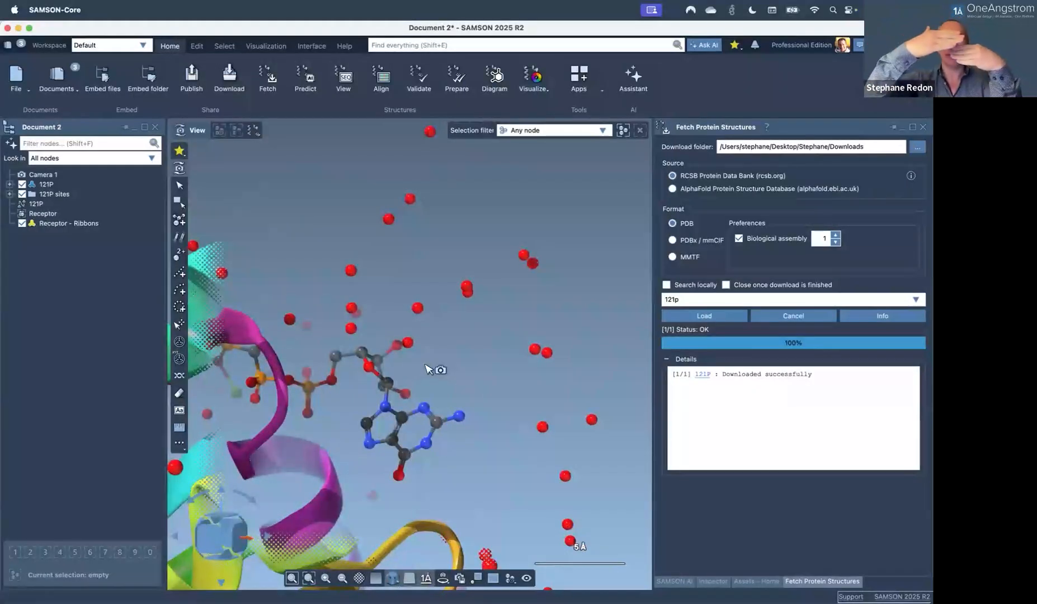
Zoom in to a 2 Å view of the ligand's rings, rotating the cyan ribbon in front.
{"action": "scroll", "coordinate": [429, 370], "scroll_direction": "down", "scroll_amount": 8}
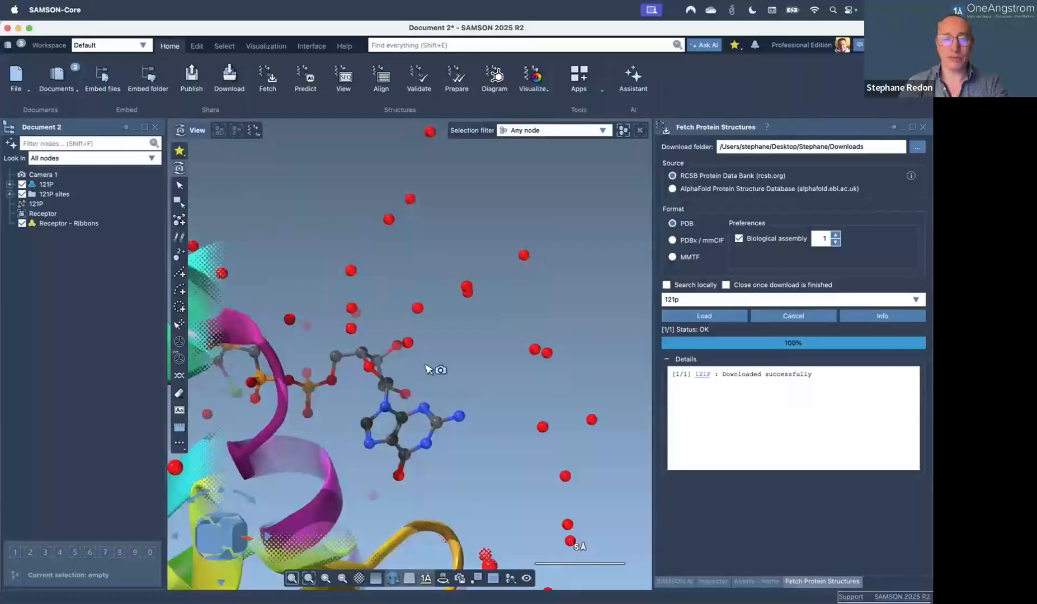
{"action": "scroll", "coordinate": [429, 370], "scroll_direction": "down", "scroll_amount": 3}
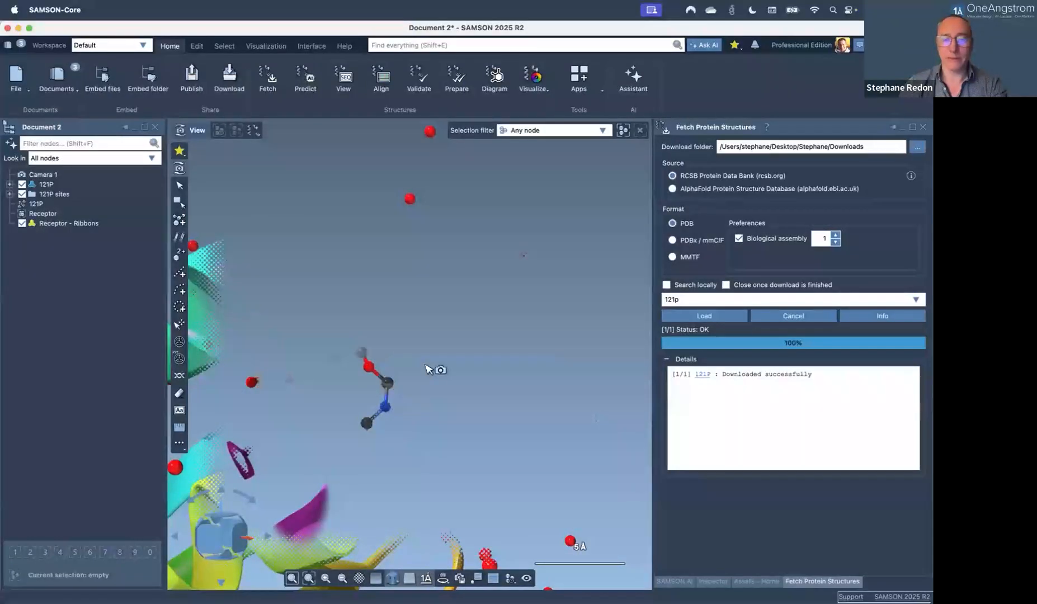
{"action": "scroll", "coordinate": [407, 349], "scroll_direction": "up", "scroll_amount": 4}
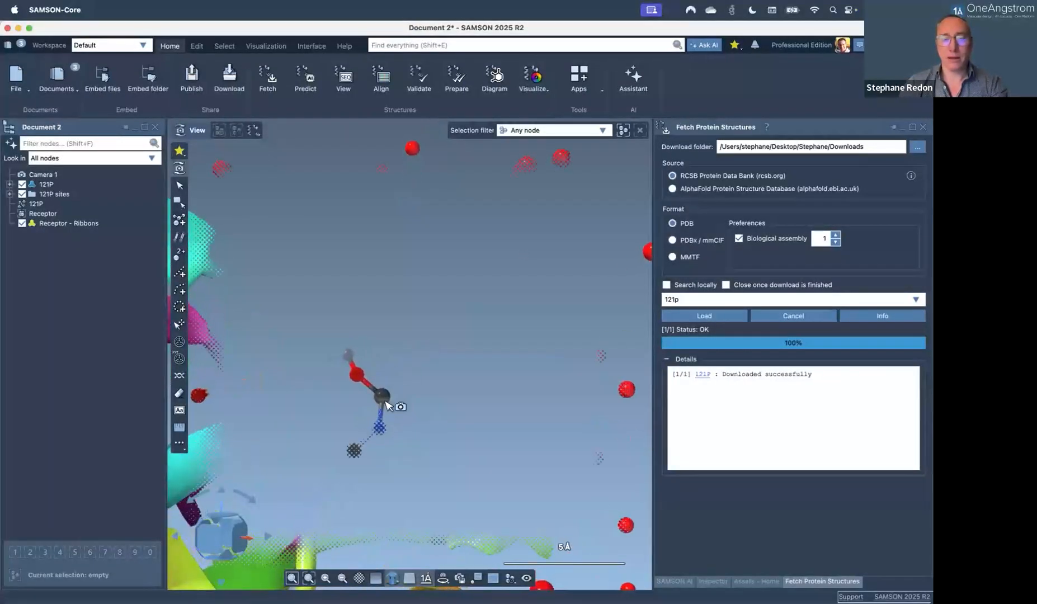
{"action": "scroll", "coordinate": [400, 391], "scroll_direction": "up", "scroll_amount": 4}
{"action": "scroll", "coordinate": [434, 366], "scroll_direction": "up", "scroll_amount": 3}
{"action": "scroll", "coordinate": [434, 366], "scroll_direction": "down", "scroll_amount": 3}
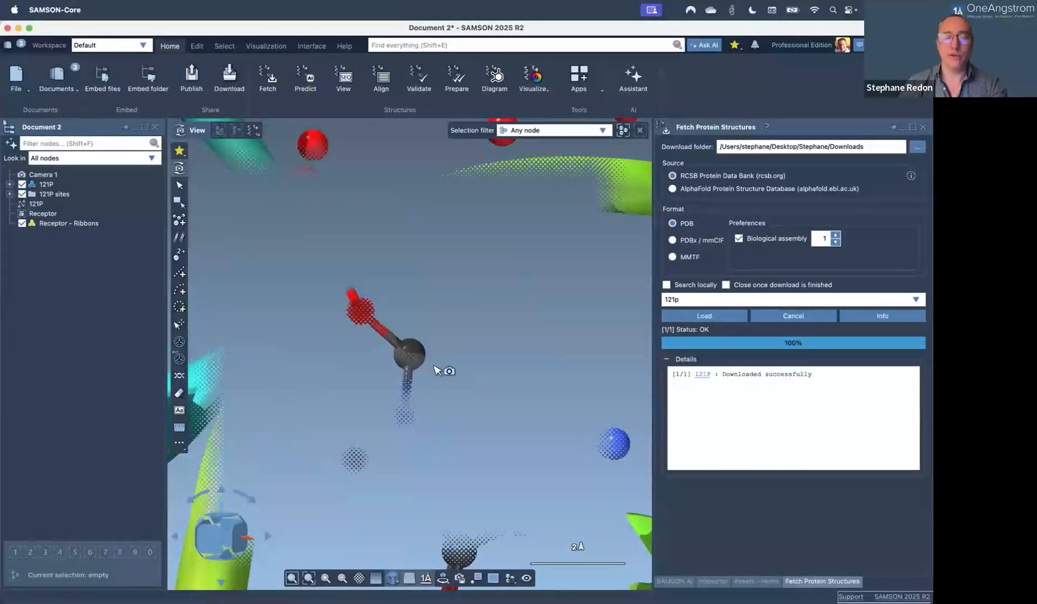
{"action": "scroll", "coordinate": [434, 366], "scroll_direction": "up", "scroll_amount": 5}
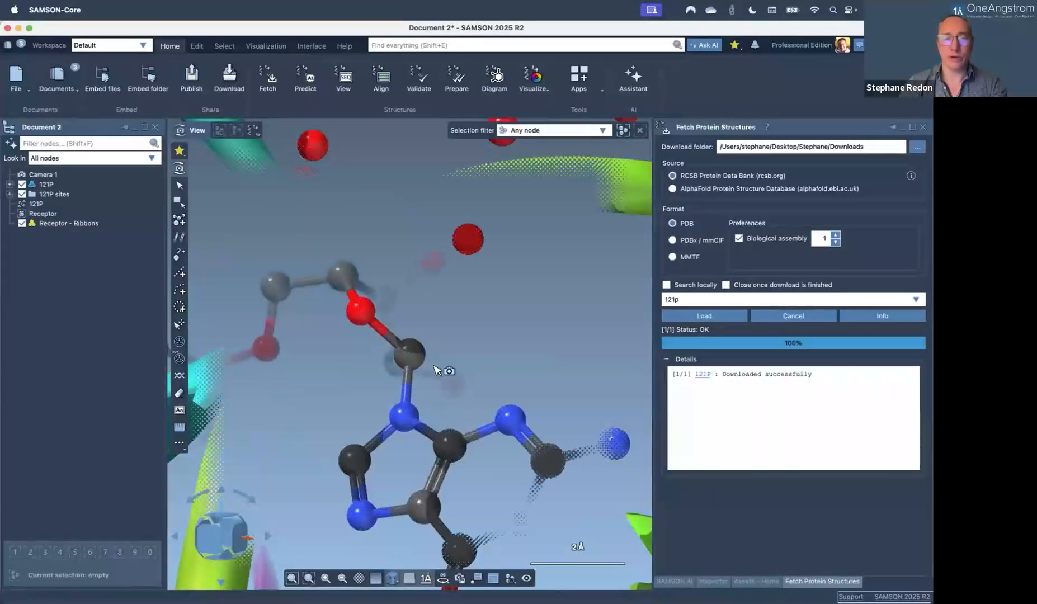
{"action": "scroll", "coordinate": [437, 370], "scroll_direction": "up", "scroll_amount": 2}
{"action": "scroll", "coordinate": [437, 370], "scroll_direction": "up", "scroll_amount": 4}
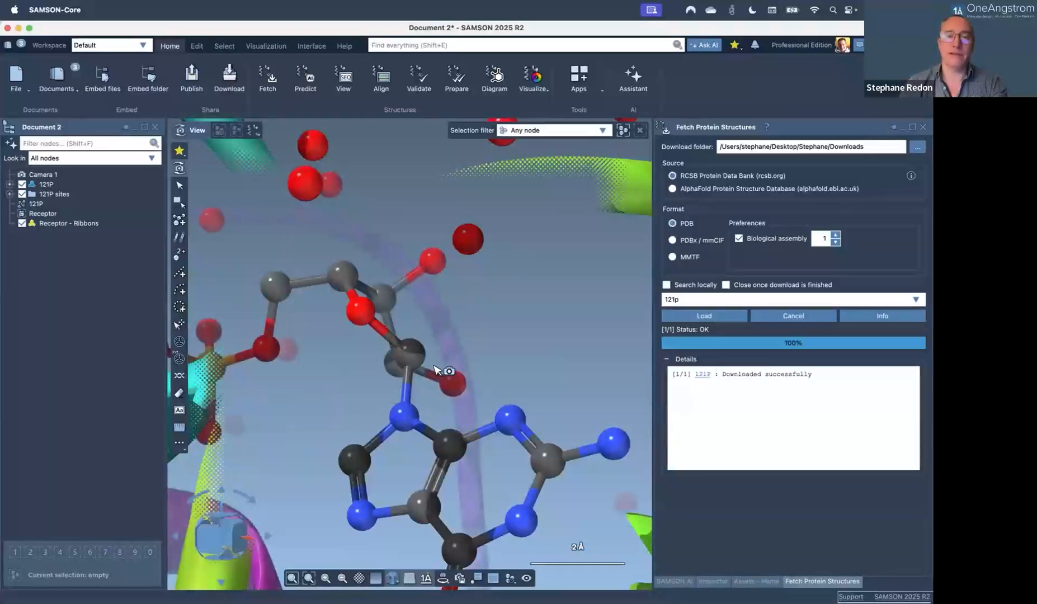
{"action": "scroll", "coordinate": [437, 370], "scroll_direction": "up", "scroll_amount": 4}
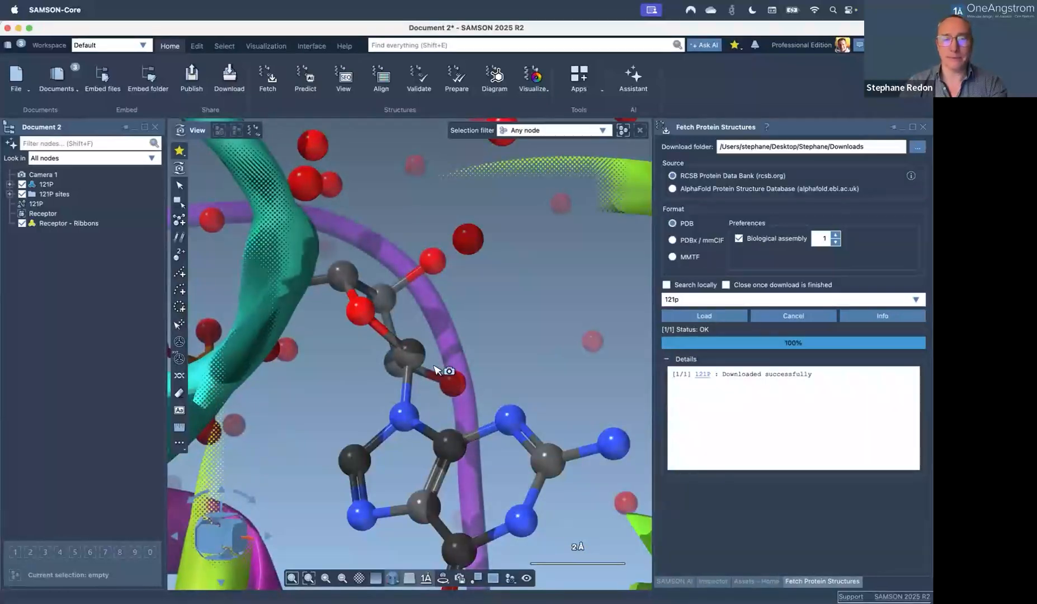
{"action": "mouse_move", "coordinate": [377, 385]}
{"action": "middle_mouse_down"}
{"action": "mouse_move", "coordinate": [411, 386]}
{"action": "mouse_move", "coordinate": [362, 390]}
{"action": "middle_mouse_up"}
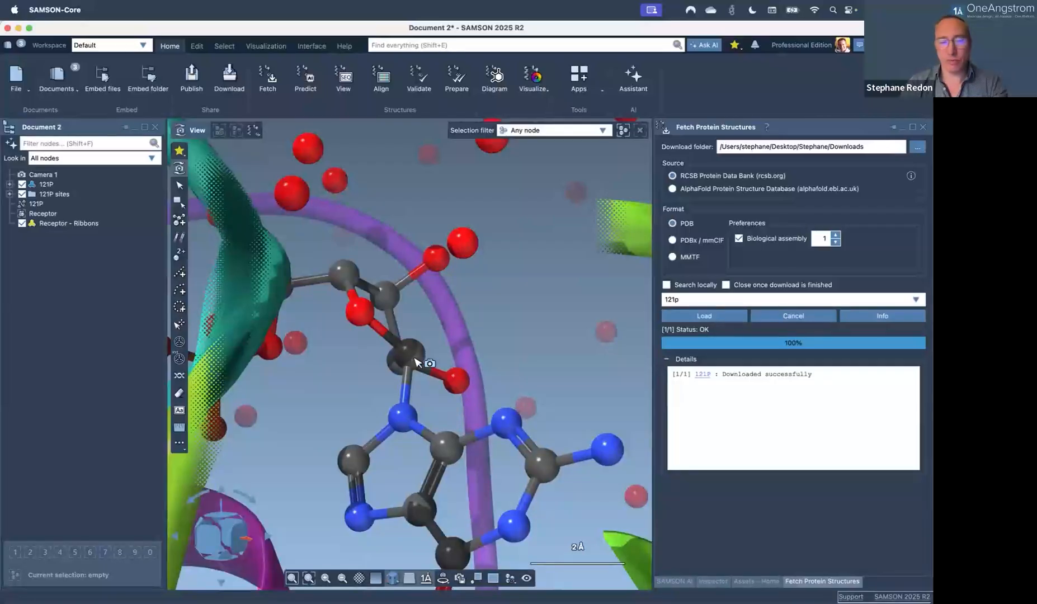
Make the viewport background white and turn on silhouette outlines.
{"action": "left_click", "coordinate": [375, 578]}
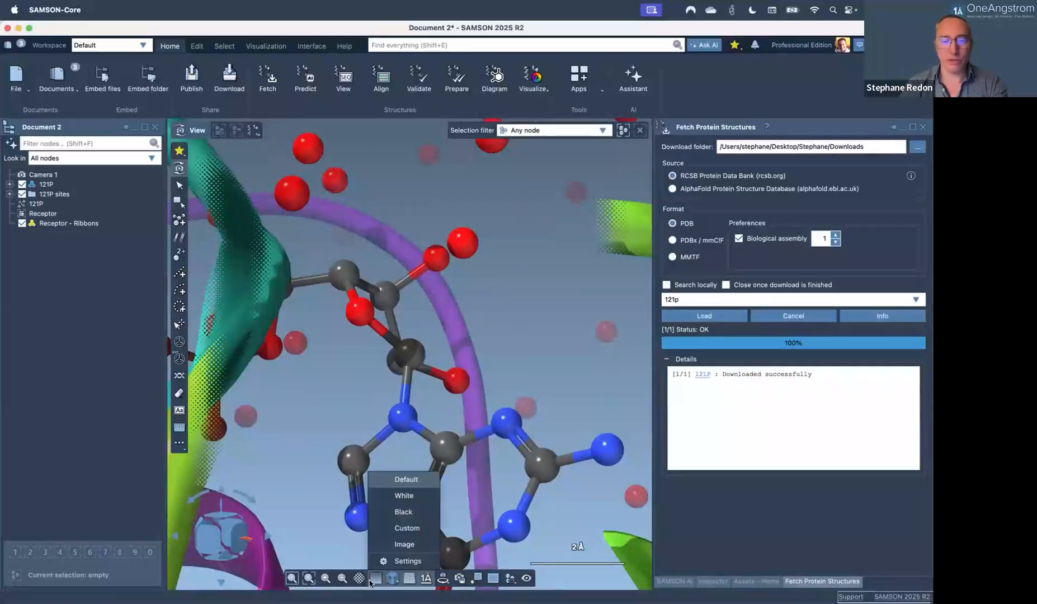
{"action": "left_click", "coordinate": [404, 496]}
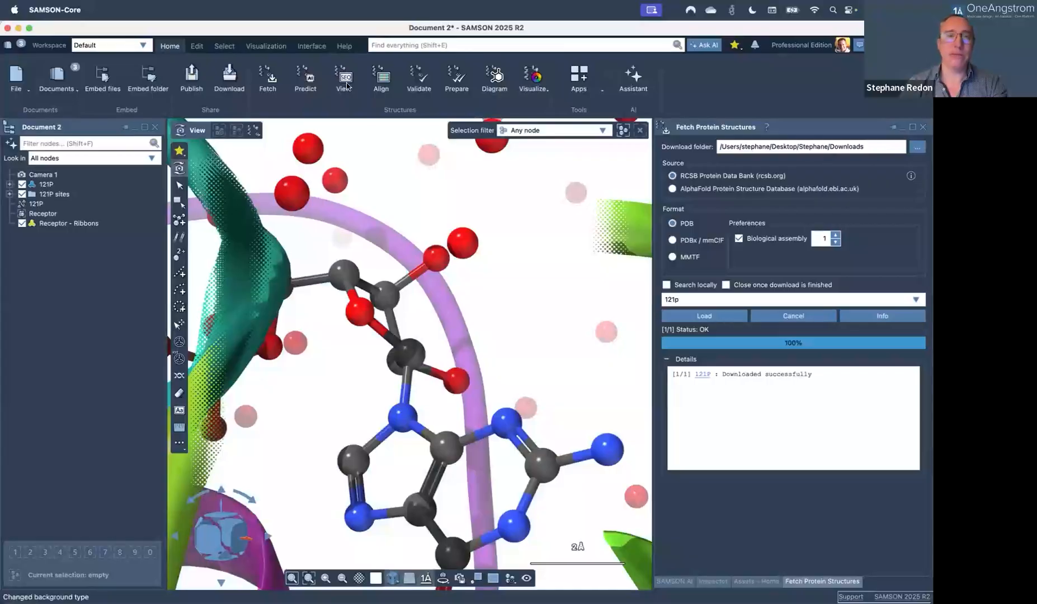
{"action": "left_click", "coordinate": [266, 46]}
{"action": "left_click", "coordinate": [462, 79]}
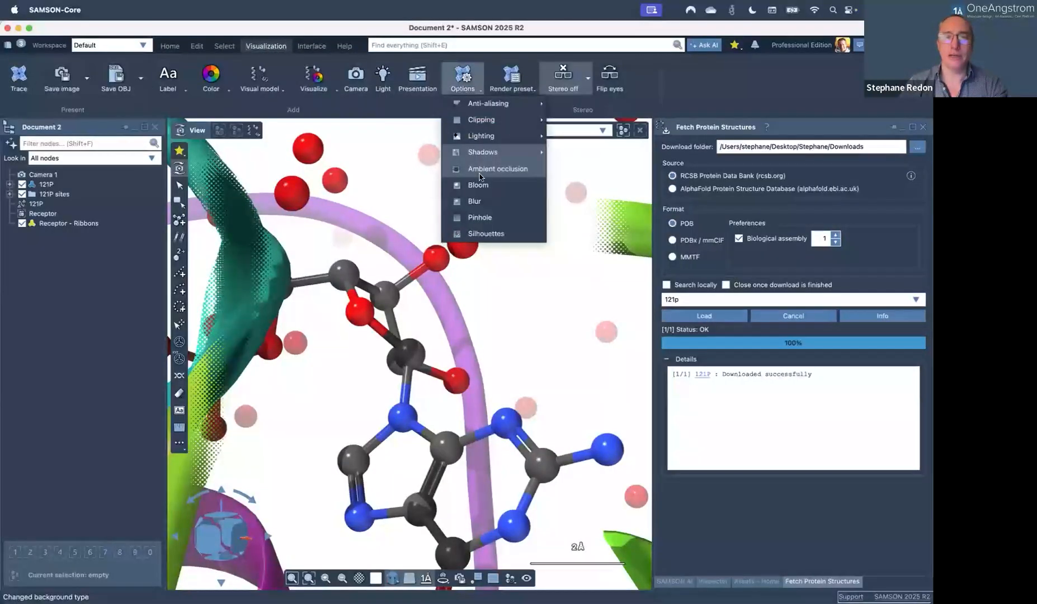
{"action": "left_click", "coordinate": [484, 234]}
Give the Receptor - Ribbons node a single pale colour, then deselect and orbit around the ligand.
{"action": "left_click", "coordinate": [81, 223]}
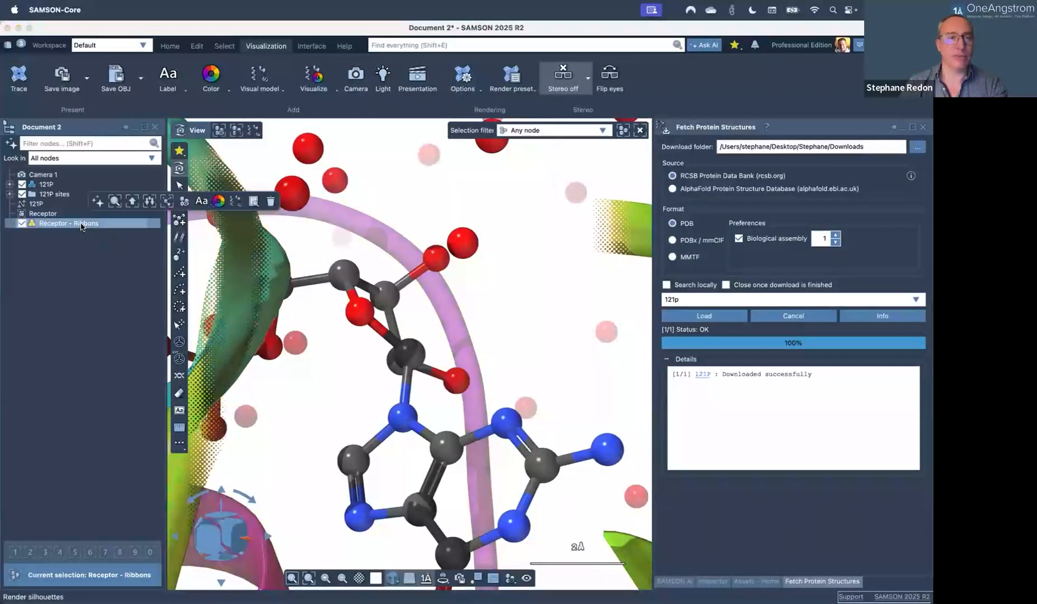
{"action": "left_click", "coordinate": [218, 201]}
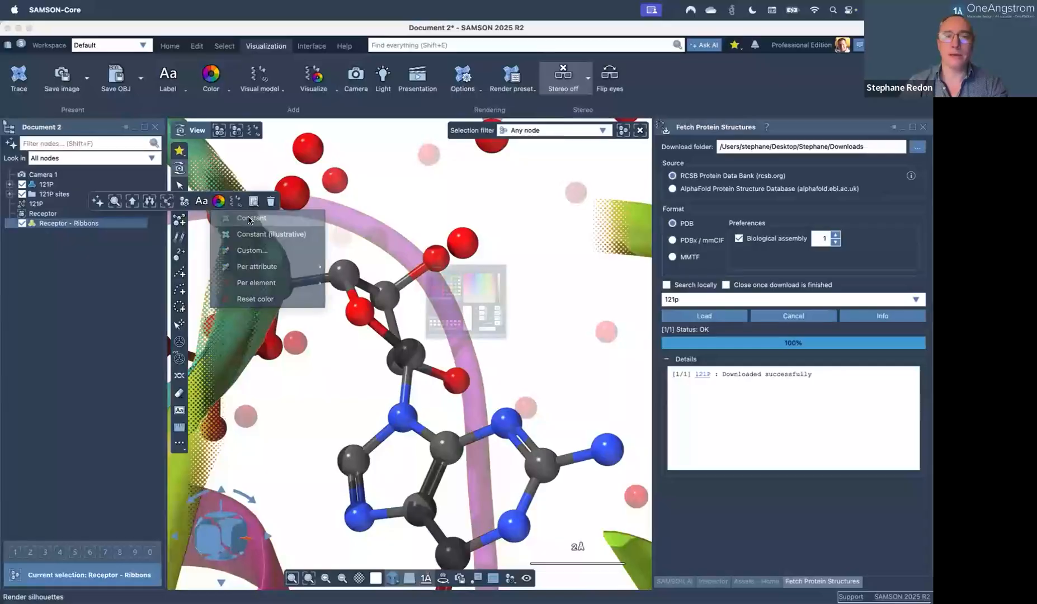
{"action": "left_click", "coordinate": [516, 427]}
{"action": "middle_click_drag", "start_coordinate": [396, 411], "coordinate": [349, 416]}
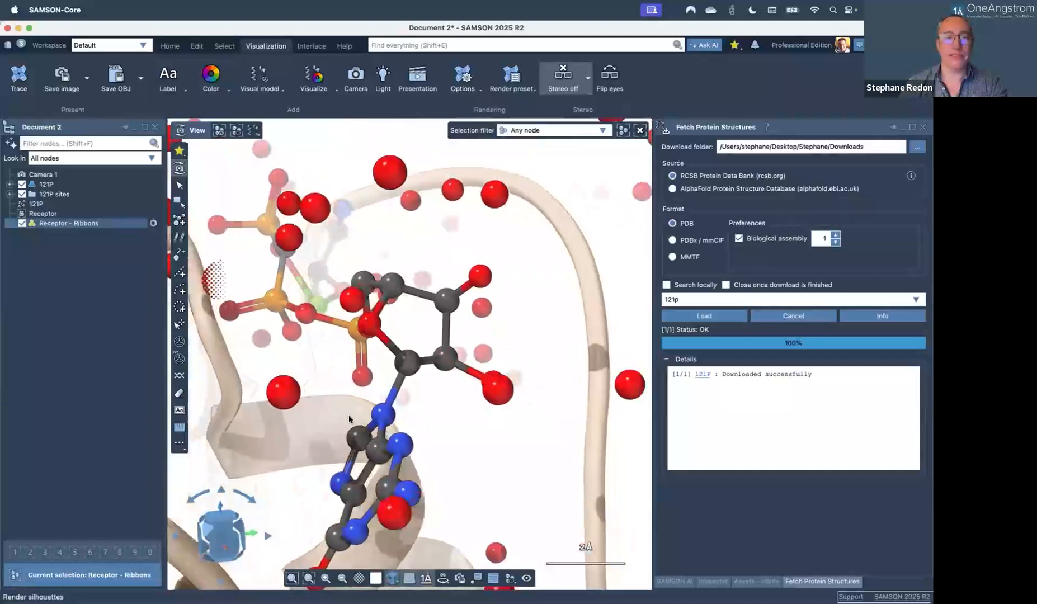
{"action": "scroll", "coordinate": [348, 415], "scroll_direction": "down", "scroll_amount": 5}
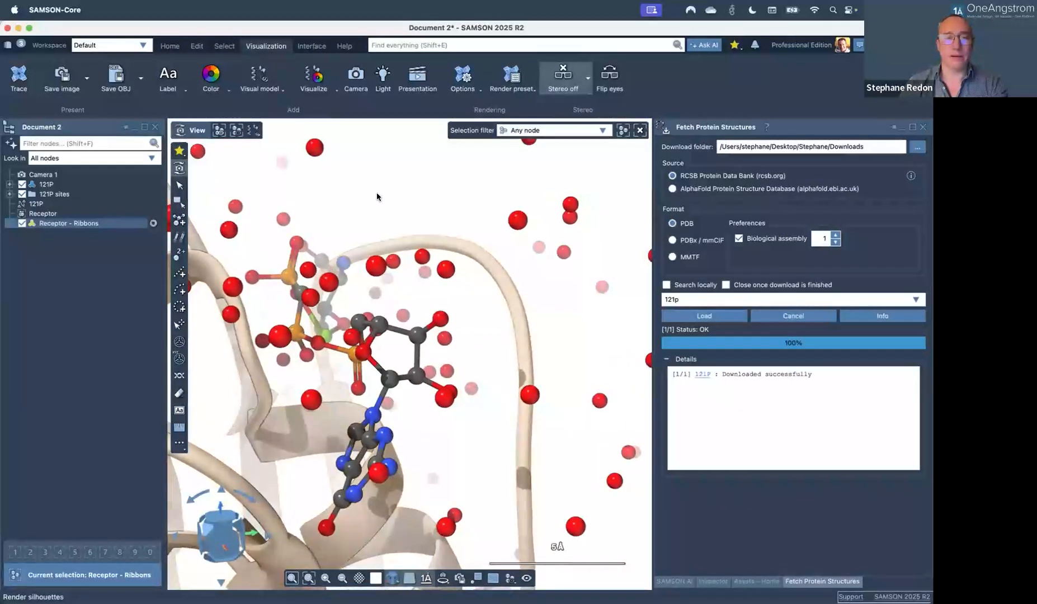
{"action": "left_click", "coordinate": [333, 398]}
{"action": "left_click_drag", "start_coordinate": [333, 398], "coordinate": [256, 406]}
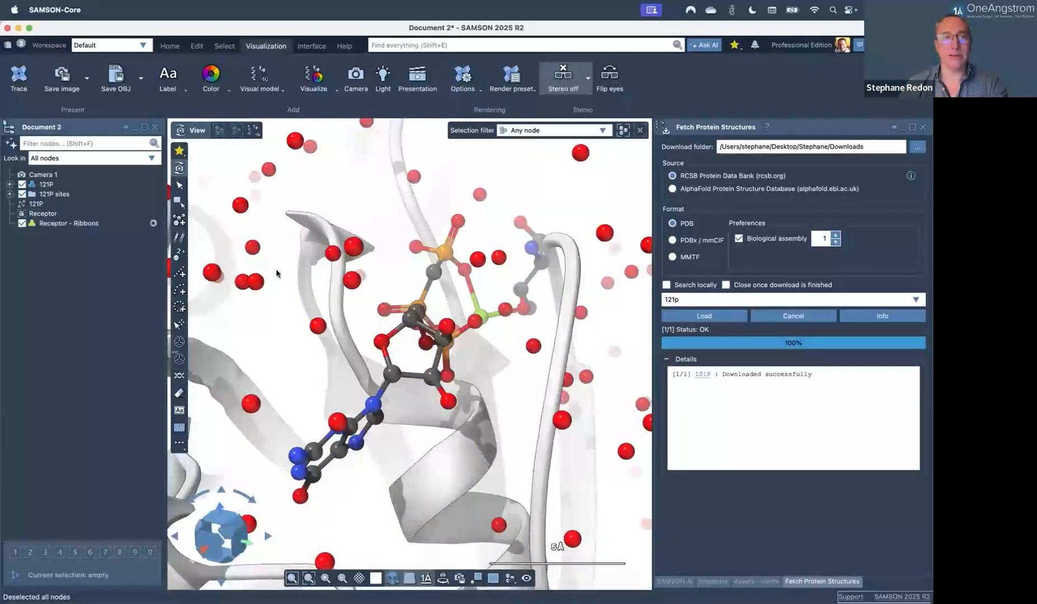
{"action": "left_click", "coordinate": [224, 47]}
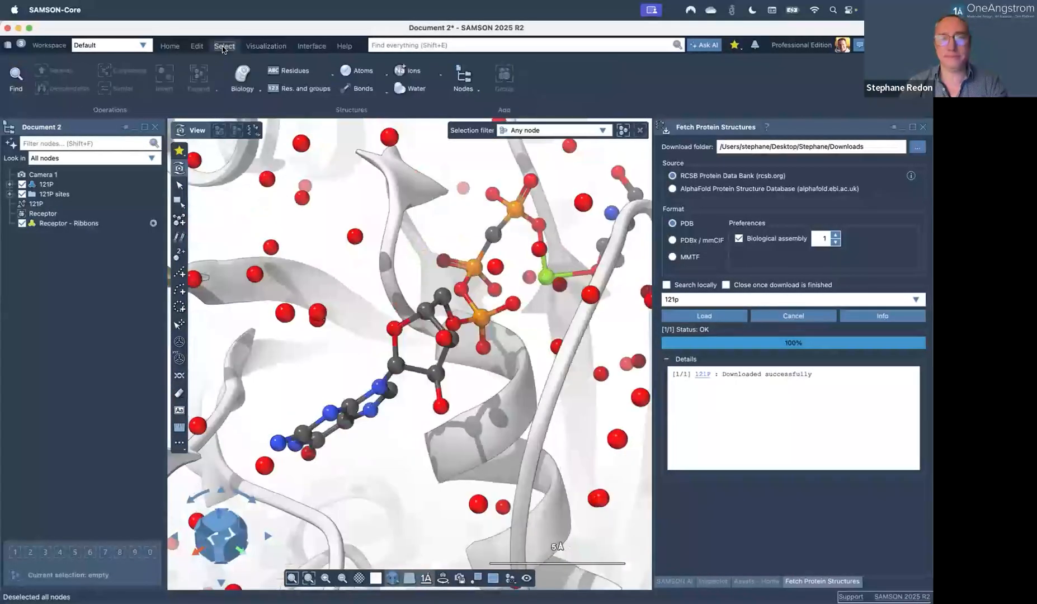
Select the binding-site residues and add residue name-and-number labels such as GLY 13 and SER 17.
{"action": "left_click", "coordinate": [244, 89]}
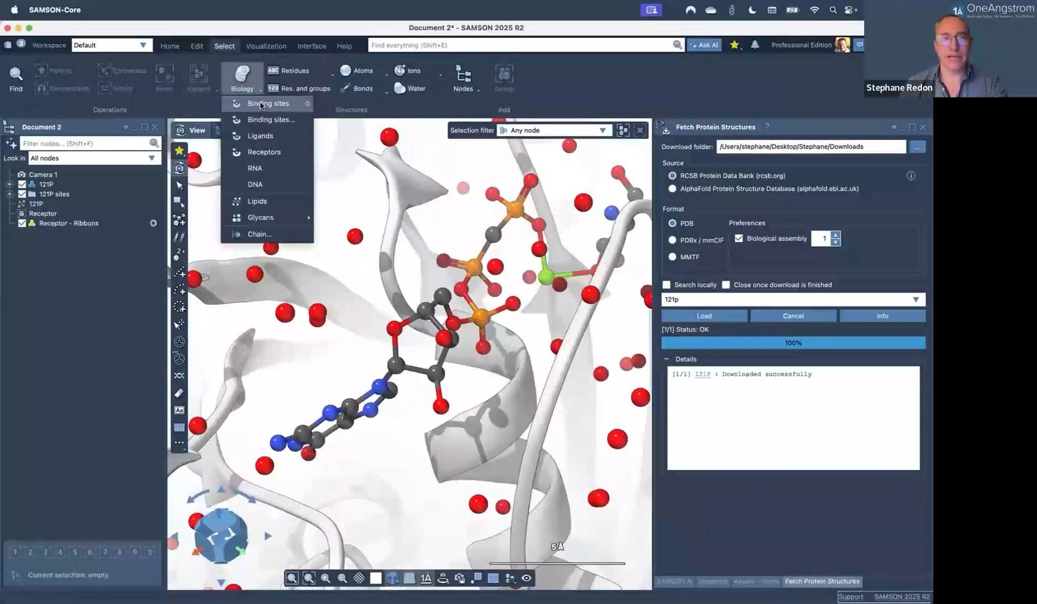
{"action": "left_click", "coordinate": [262, 104]}
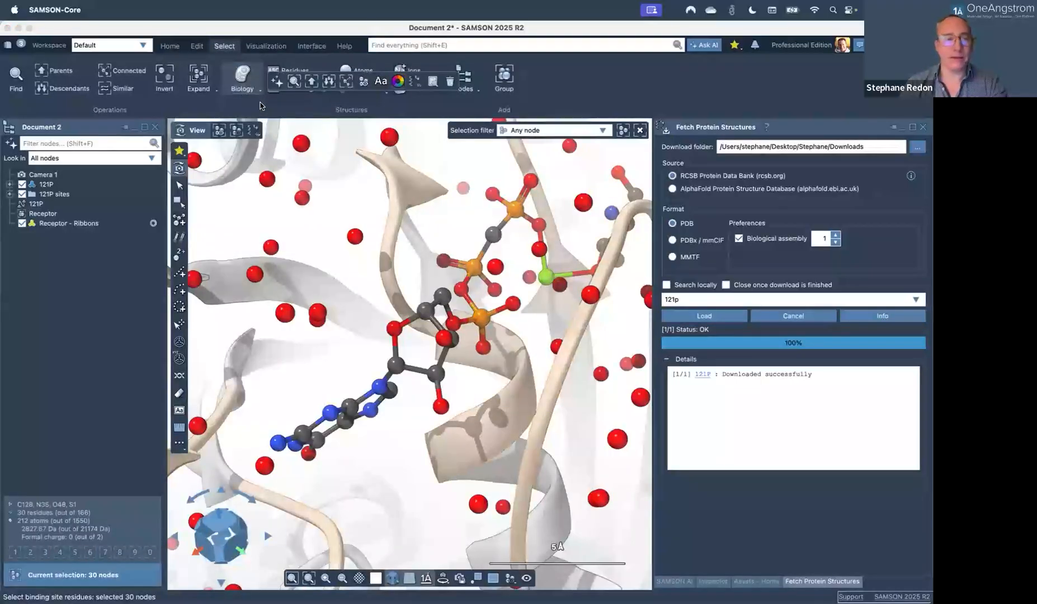
{"action": "left_click", "coordinate": [180, 412]}
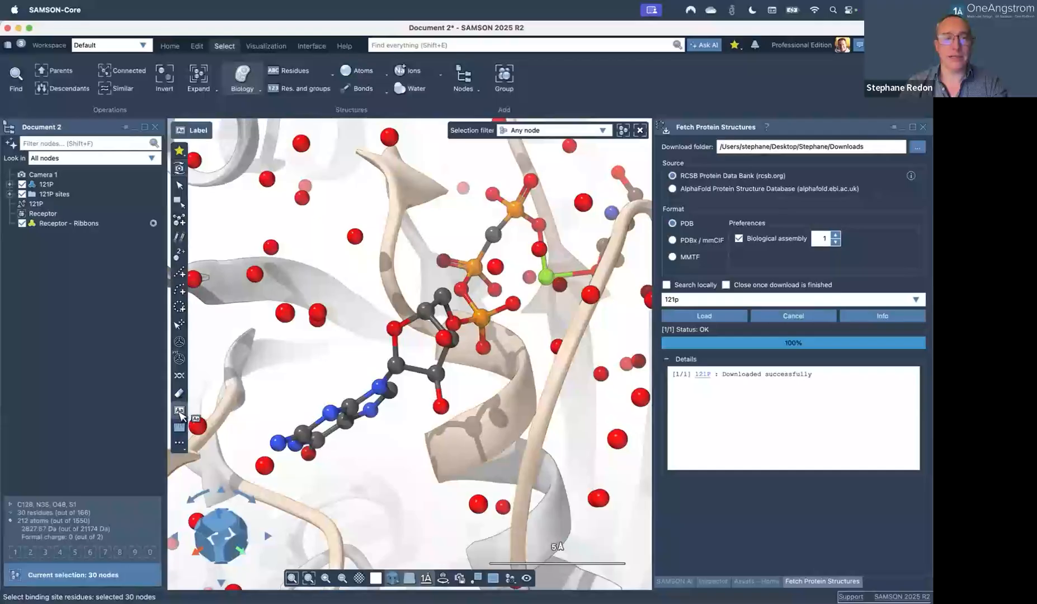
{"action": "left_click", "coordinate": [74, 571]}
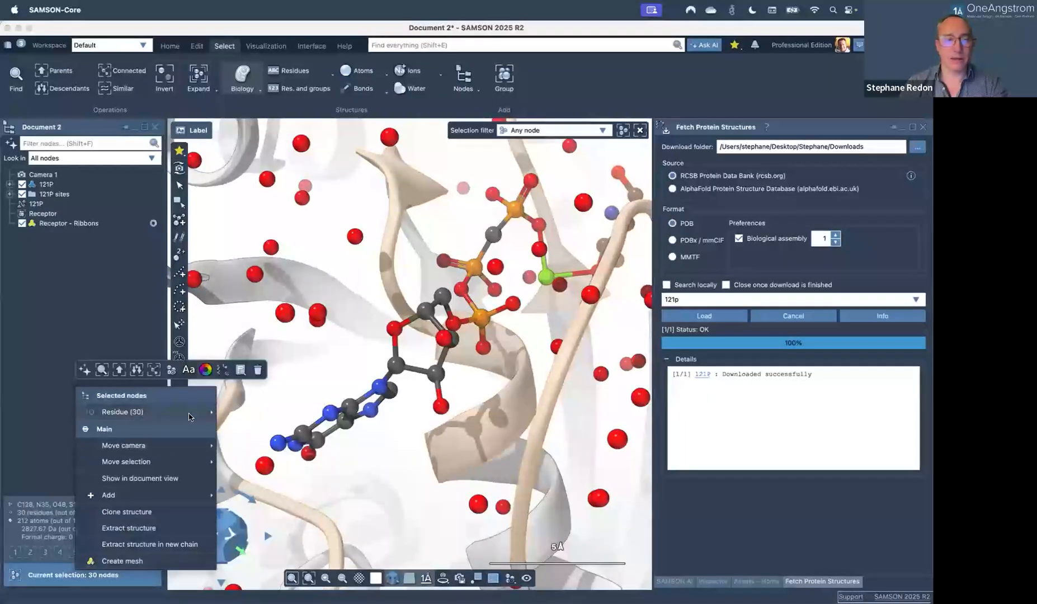
{"action": "left_click", "coordinate": [190, 370]}
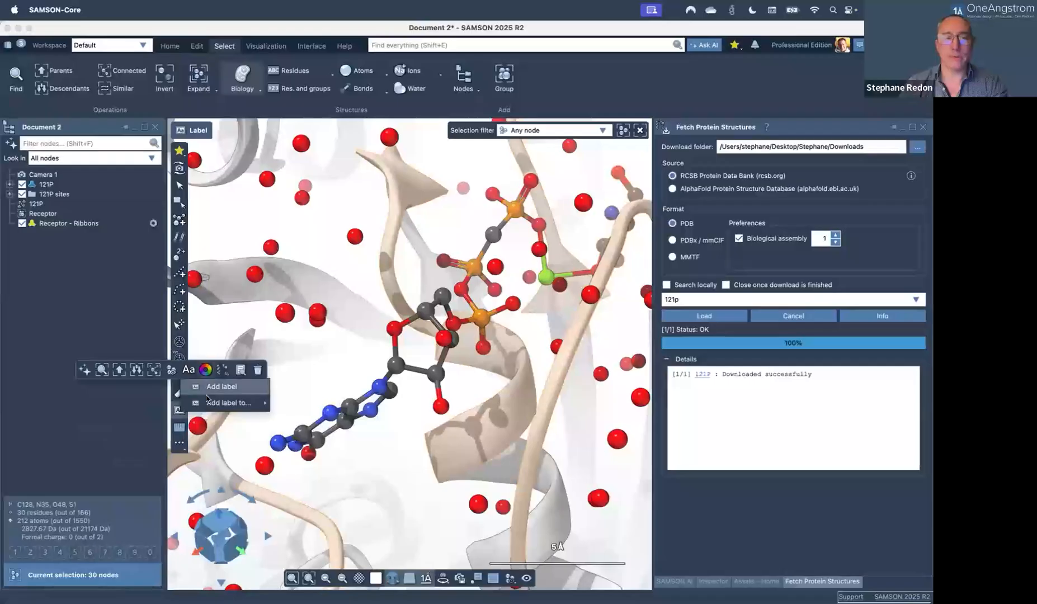
{"action": "mouse_move", "coordinate": [252, 404]}
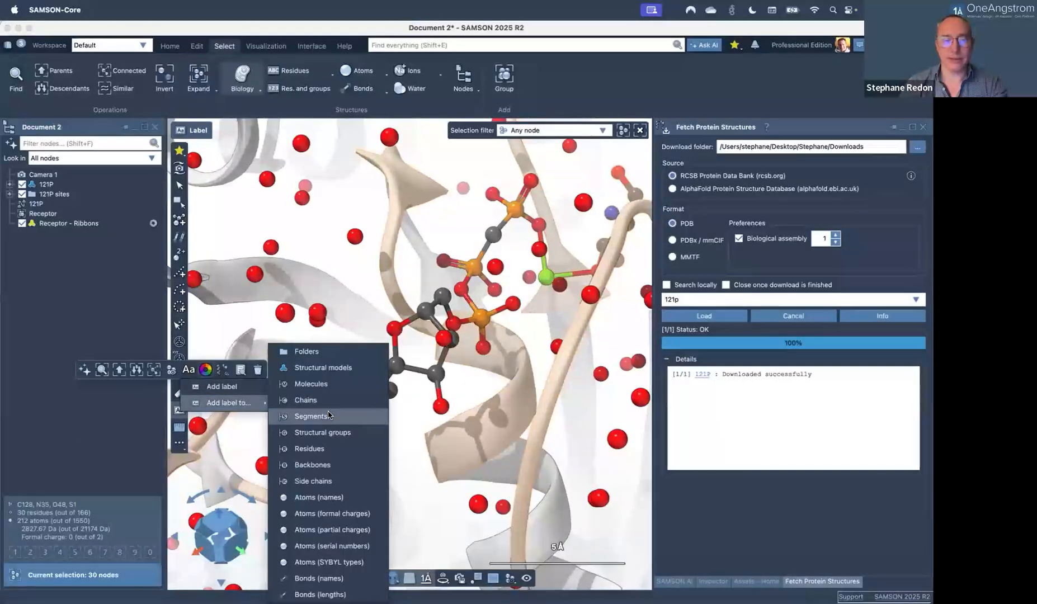
{"action": "left_click", "coordinate": [313, 449]}
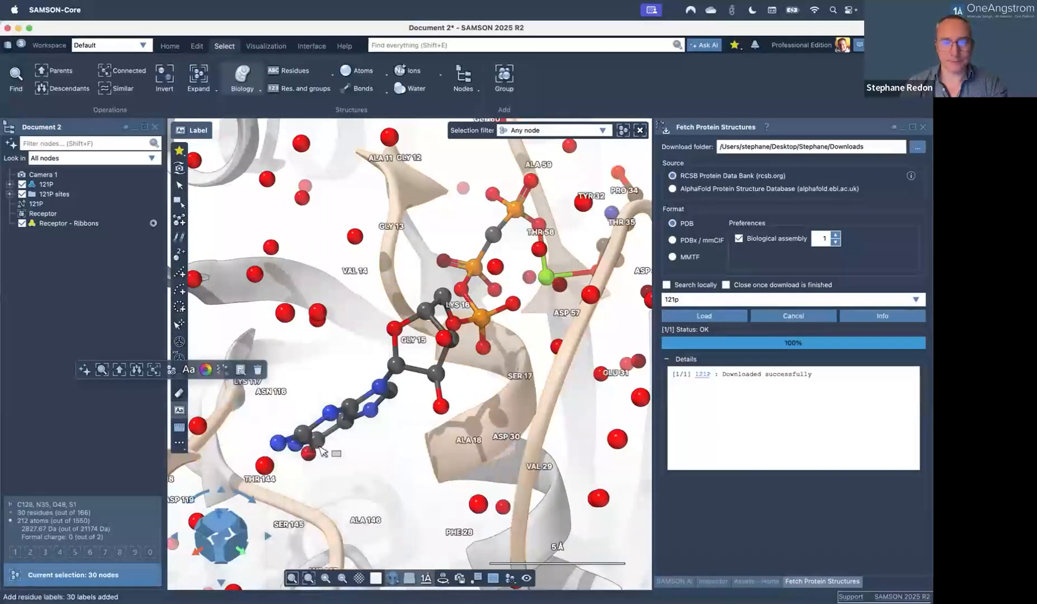
{"action": "middle_click_drag", "start_coordinate": [324, 382], "coordinate": [358, 366]}
Deselect, zoom and orbit close onto the ligand, then raise front clipping to cut the nearest ribbon and atoms.
{"action": "left_click", "coordinate": [356, 362]}
{"action": "scroll", "coordinate": [356, 363], "scroll_direction": "up", "scroll_amount": 3}
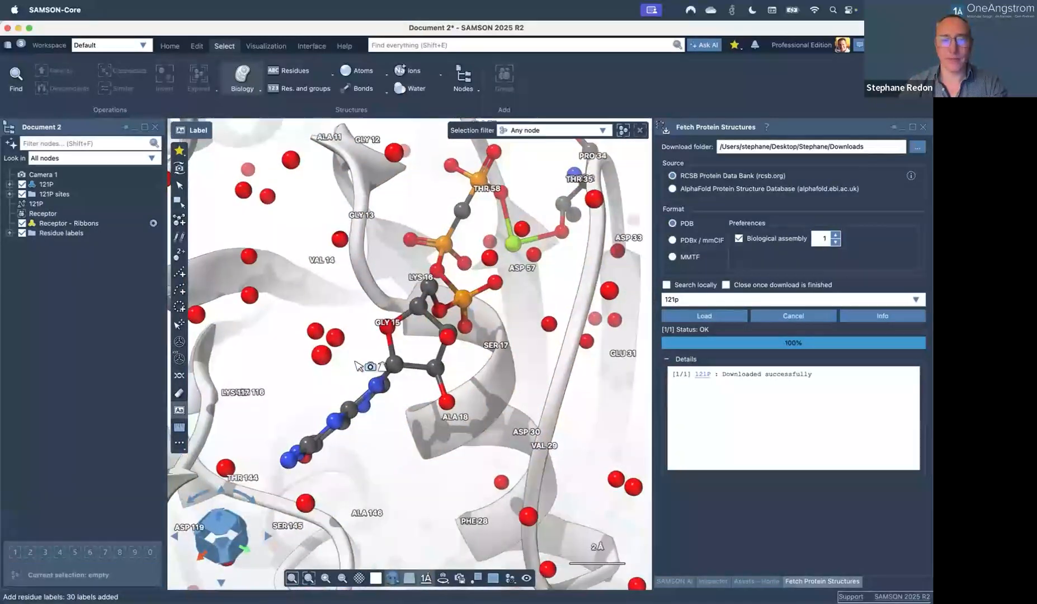
{"action": "scroll", "coordinate": [356, 363], "scroll_direction": "up", "scroll_amount": 1}
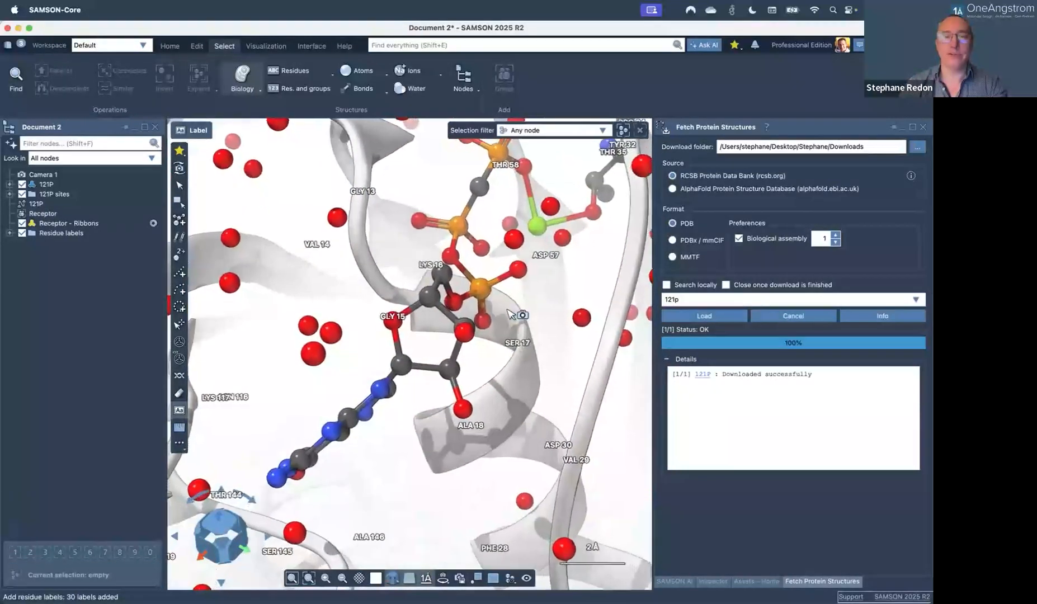
{"action": "middle_click_drag", "start_coordinate": [358, 363], "coordinate": [460, 385]}
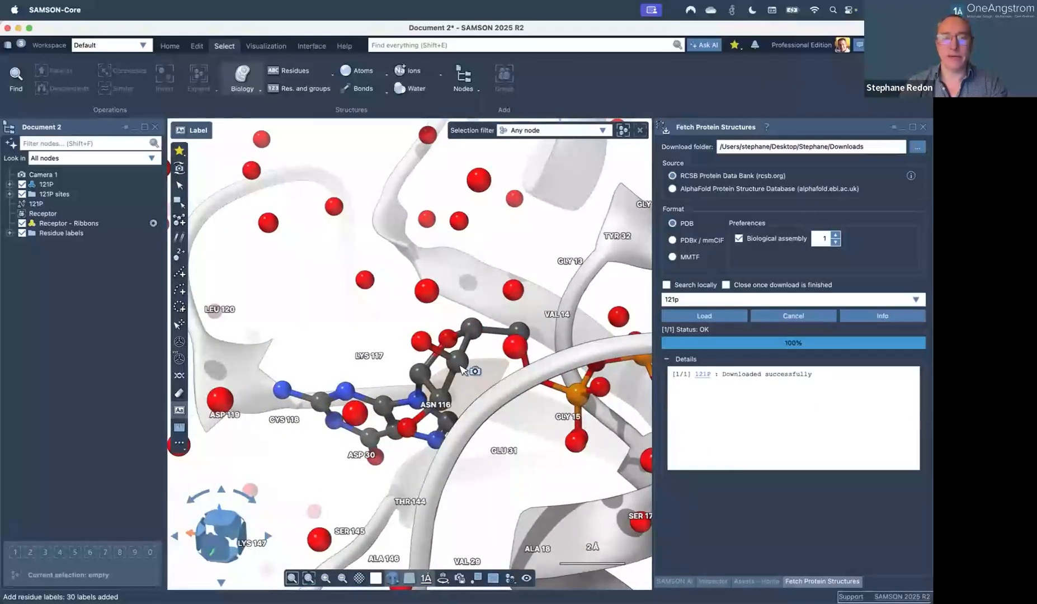
{"action": "scroll", "coordinate": [459, 362], "scroll_direction": "up", "scroll_amount": 2}
{"action": "scroll", "coordinate": [459, 364], "scroll_direction": "up", "scroll_amount": 3}
{"action": "right_click_drag", "start_coordinate": [456, 364], "coordinate": [405, 340], "text": "shift"}
{"action": "scroll", "coordinate": [405, 340], "scroll_direction": "down", "scroll_amount": 3}
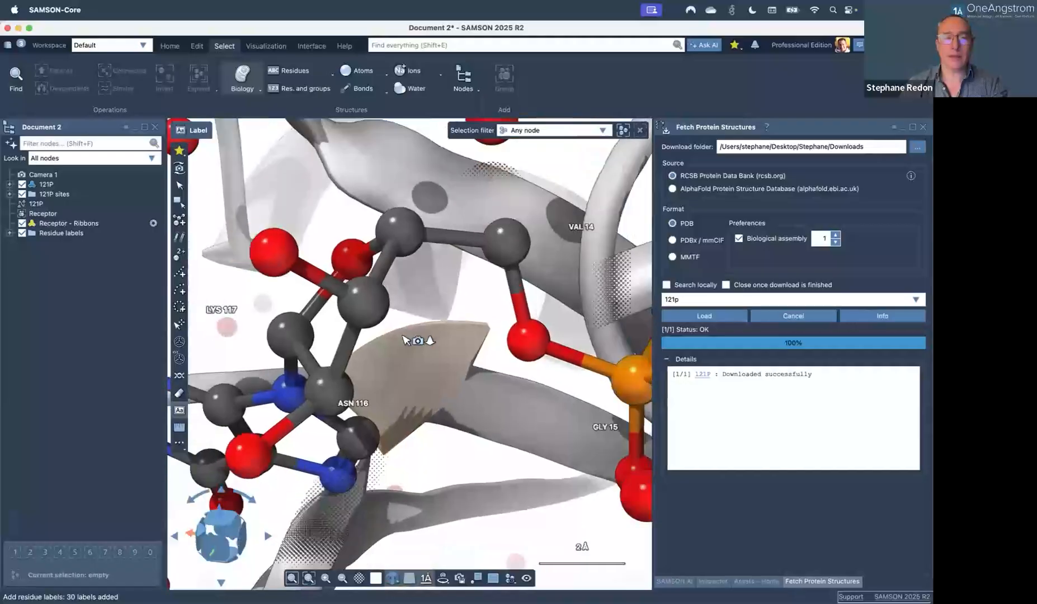
{"action": "scroll", "coordinate": [405, 340], "scroll_direction": "down", "scroll_amount": 1}
{"action": "right_click_drag", "start_coordinate": [371, 371], "coordinate": [407, 346]}
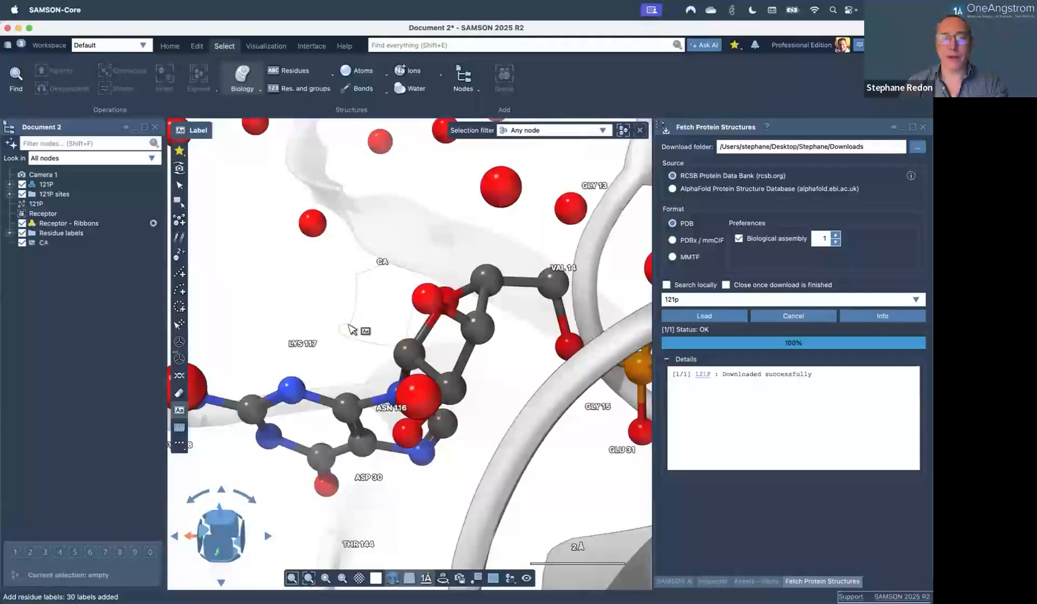
{"action": "mouse_move", "coordinate": [355, 576]}
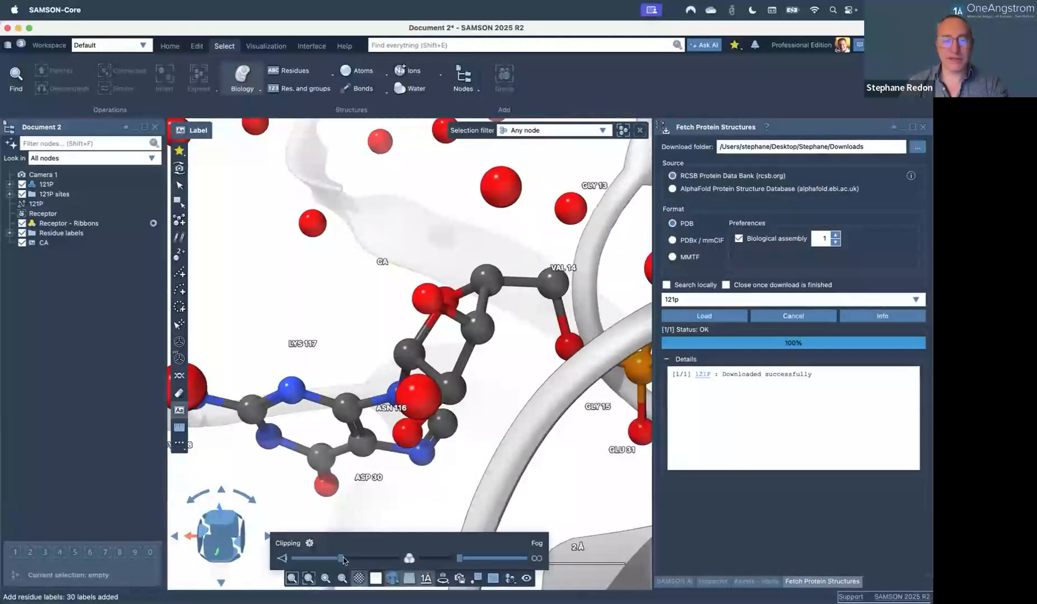
{"action": "left_click_drag", "start_coordinate": [363, 560], "coordinate": [388, 560]}
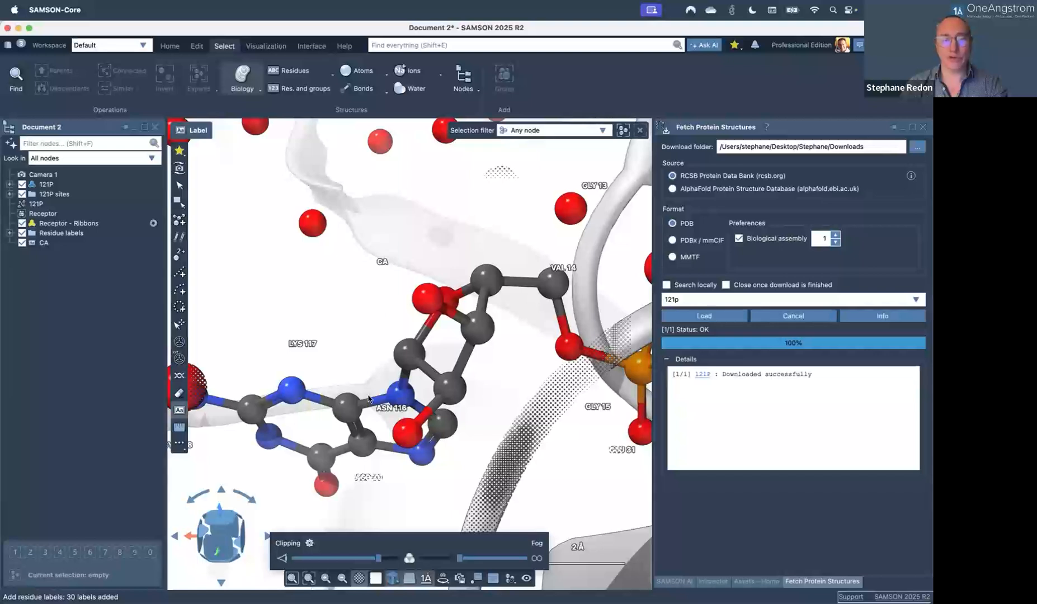
Set the clipping preset to Fine halftone (default), then orbit the view around the ligand.
{"action": "left_click", "coordinate": [308, 543]}
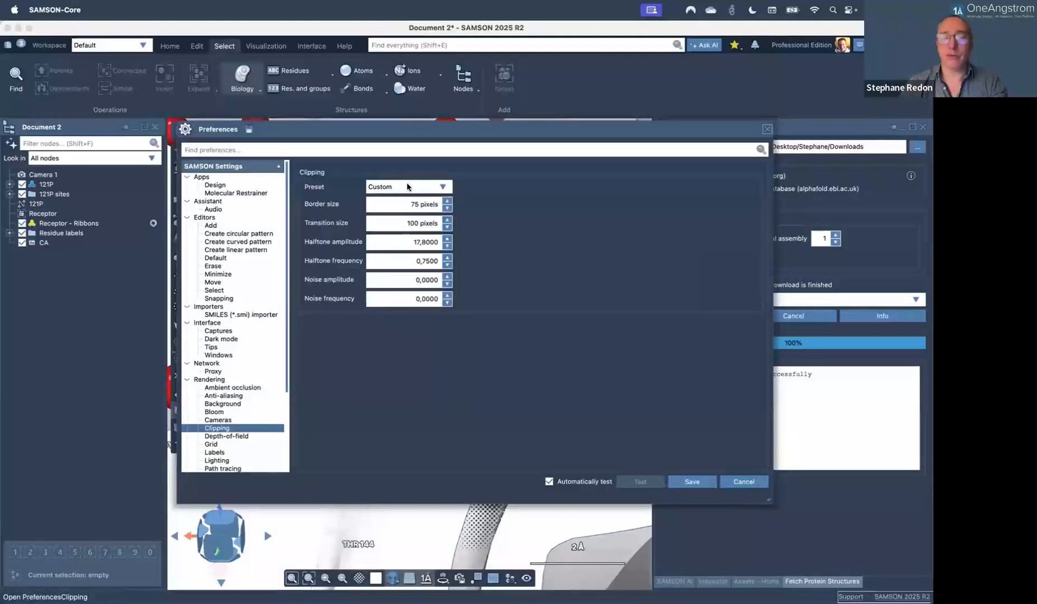
{"action": "left_click_drag", "start_coordinate": [396, 132], "coordinate": [780, 104]}
{"action": "left_click", "coordinate": [809, 158]}
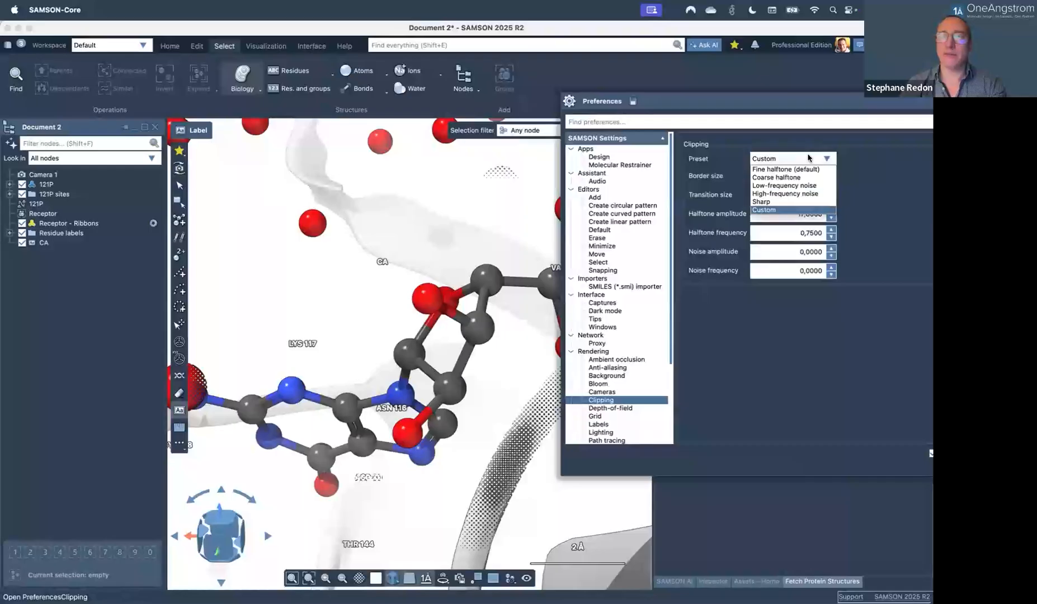
{"action": "left_click", "coordinate": [798, 169]}
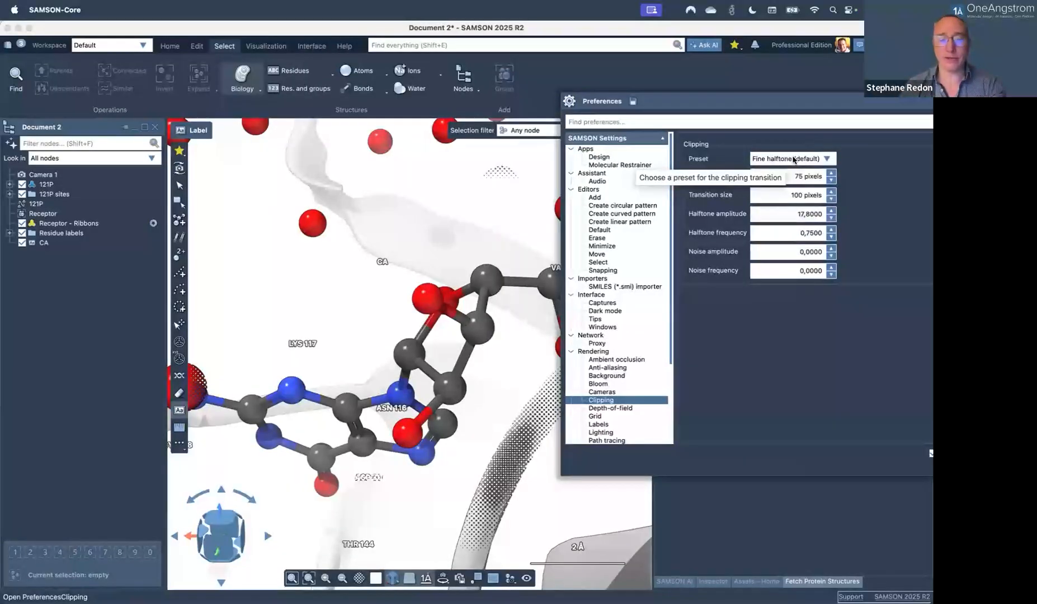
{"action": "left_click", "coordinate": [369, 306]}
{"action": "right_click_drag", "start_coordinate": [446, 339], "coordinate": [353, 279]}
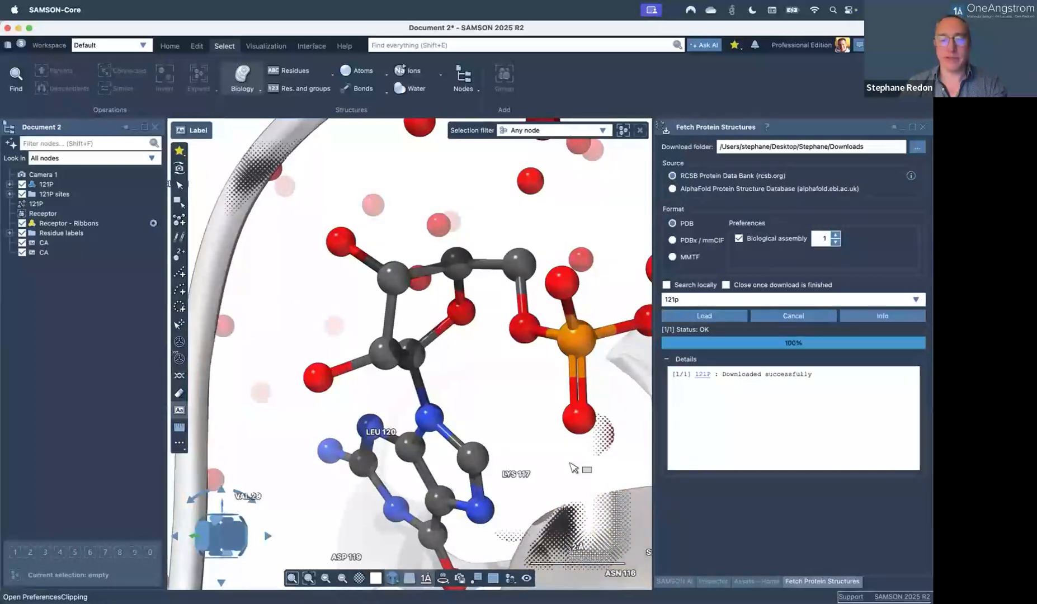
Reopen the clipping preferences and set Border size to 0.
{"action": "key", "text": "super+Tab"}
{"action": "key", "text": "super+Tab"}
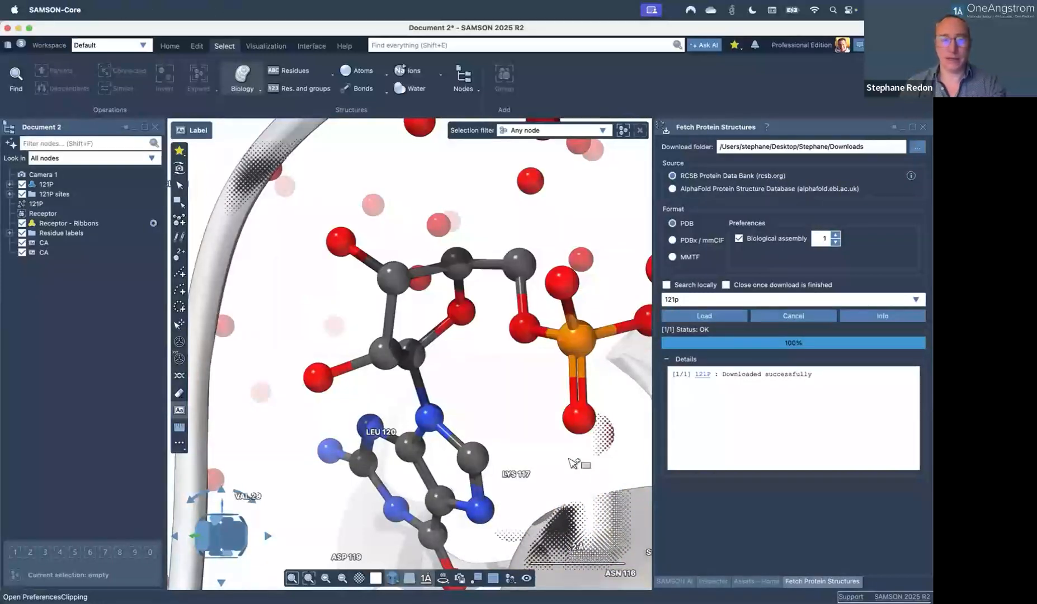
{"action": "mouse_move", "coordinate": [358, 578]}
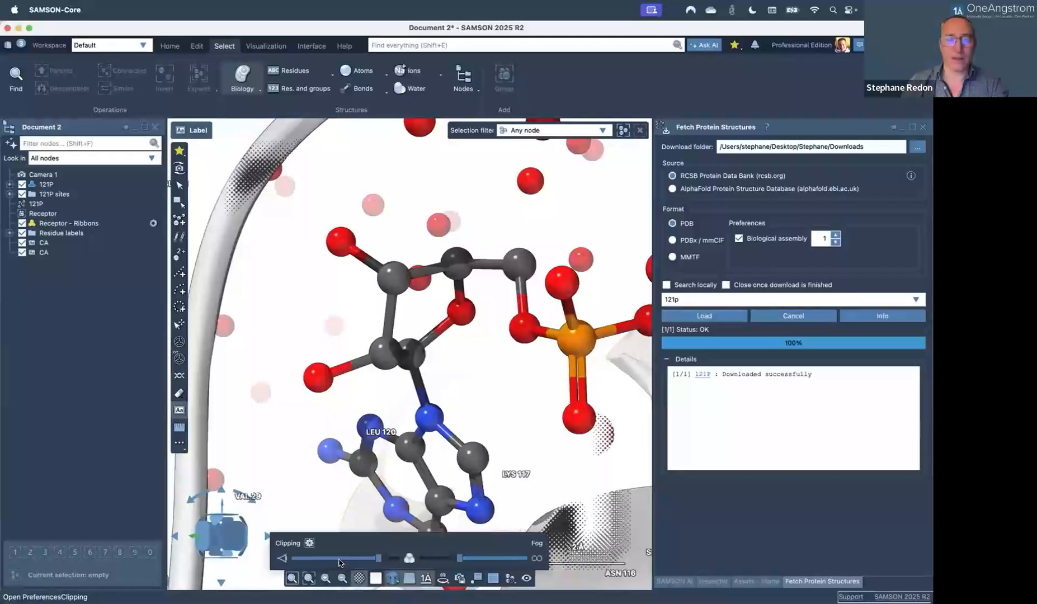
{"action": "left_click", "coordinate": [309, 543]}
{"action": "left_click_drag", "start_coordinate": [423, 124], "coordinate": [595, 50]}
{"action": "left_click_drag", "start_coordinate": [576, 130], "coordinate": [626, 132]}
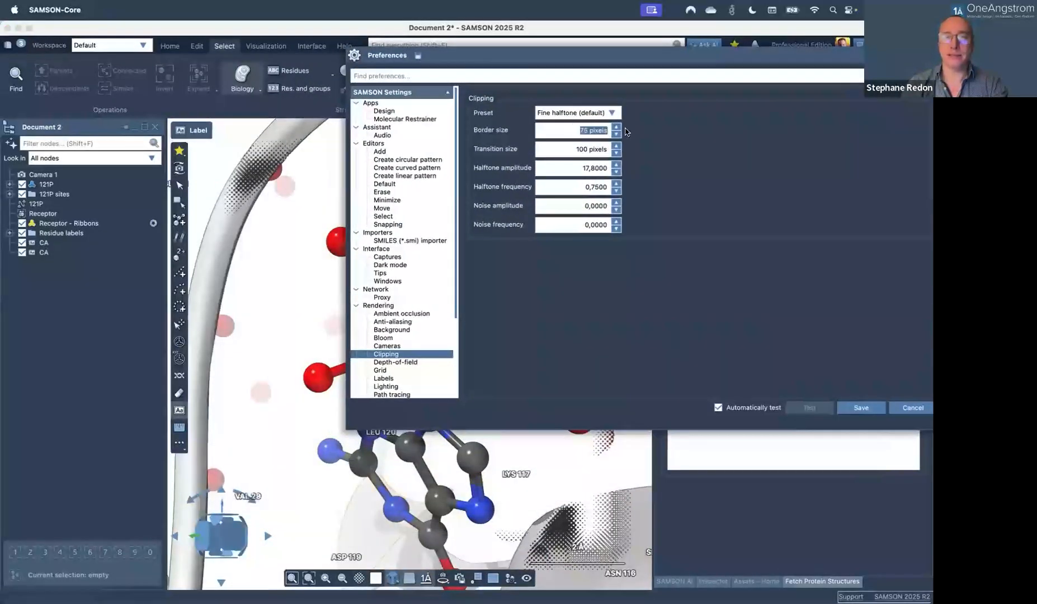
{"action": "type", "text": "0"}
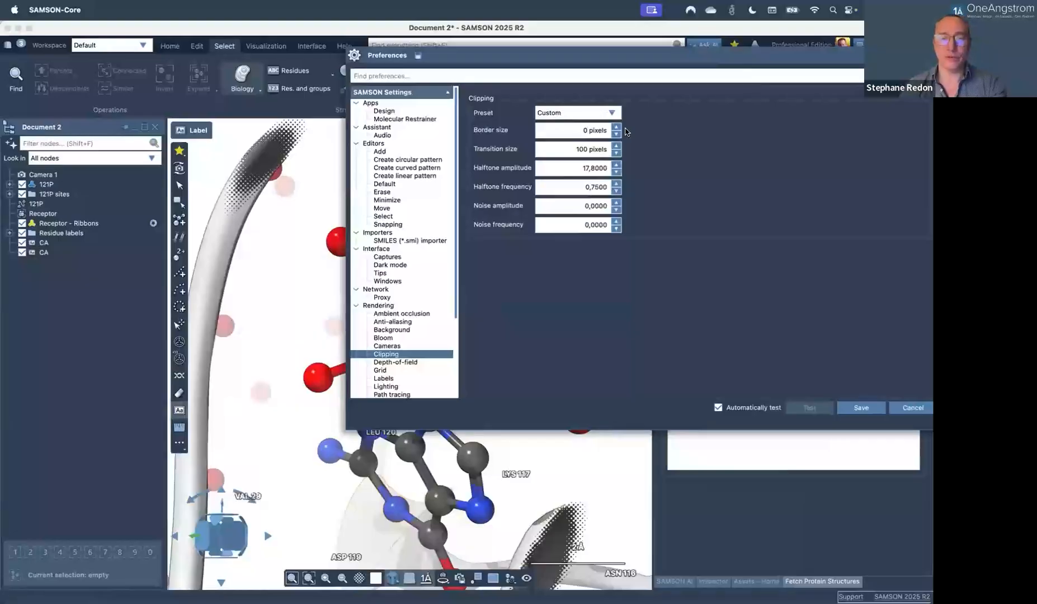
Try the Sharp and High-frequency noise presets, then save with Fine halftone (default) selected.
{"action": "left_click", "coordinate": [585, 115]}
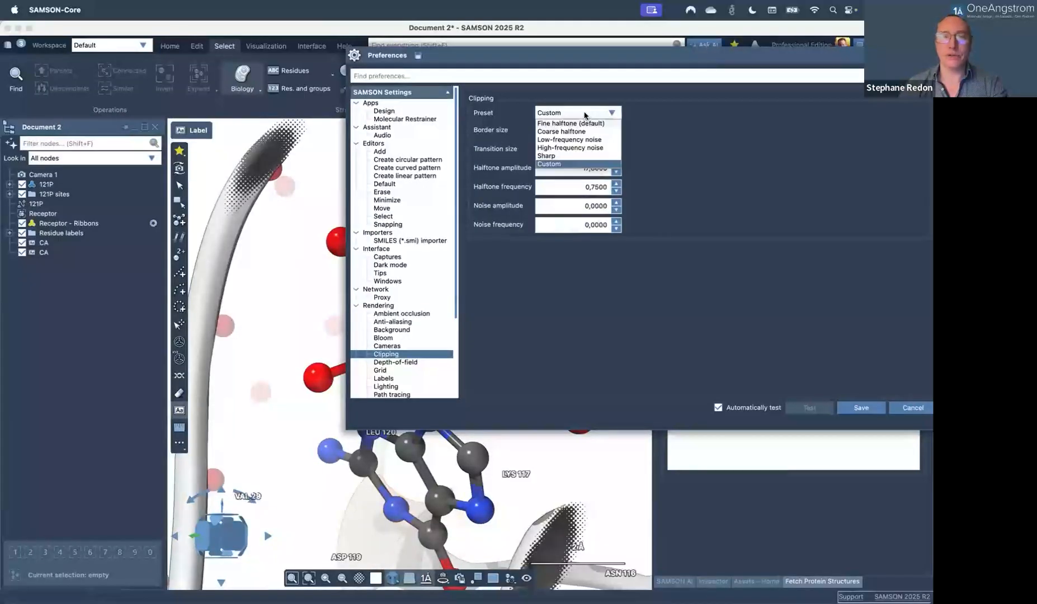
{"action": "left_click", "coordinate": [566, 156]}
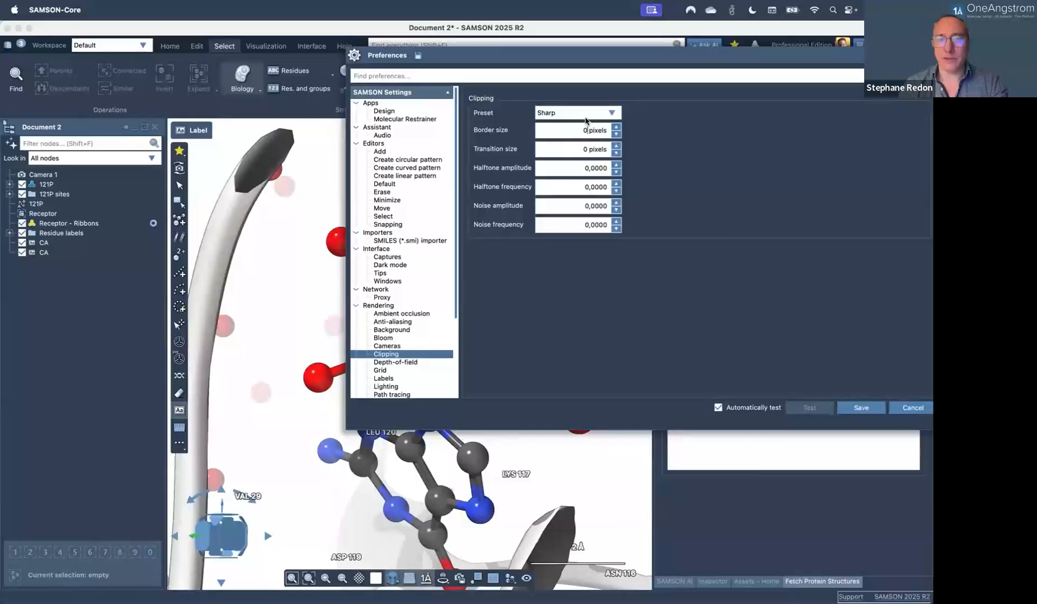
{"action": "left_click", "coordinate": [586, 120]}
{"action": "left_click", "coordinate": [573, 150]}
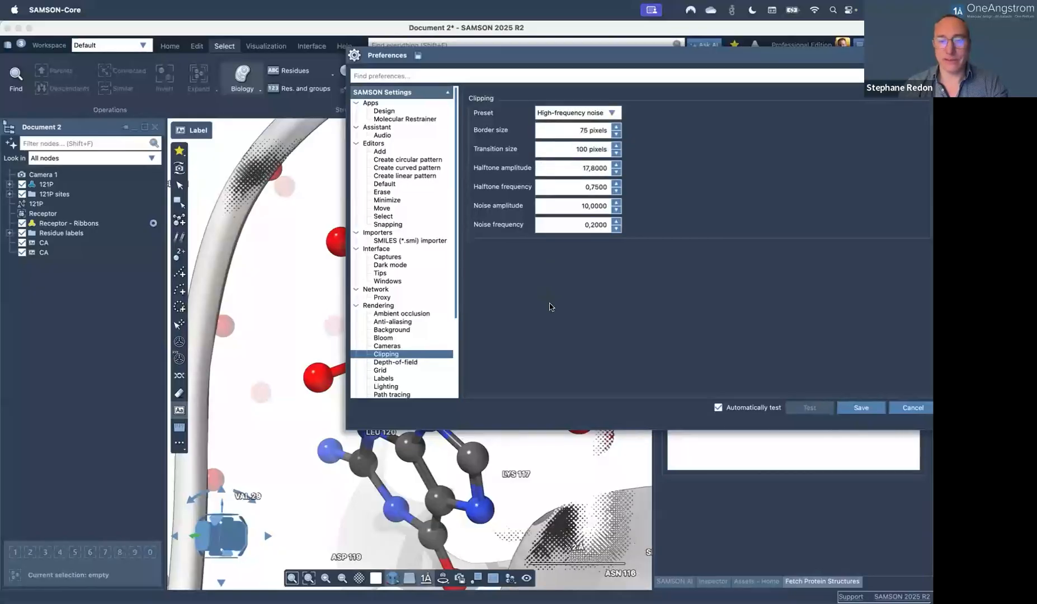
{"action": "left_click", "coordinate": [571, 114]}
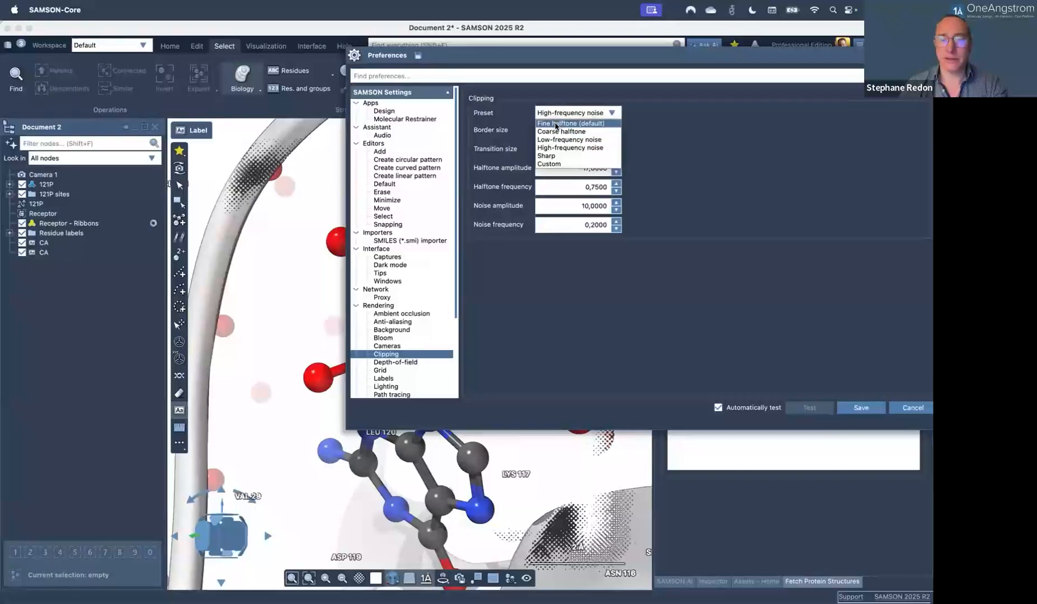
{"action": "left_click", "coordinate": [571, 123]}
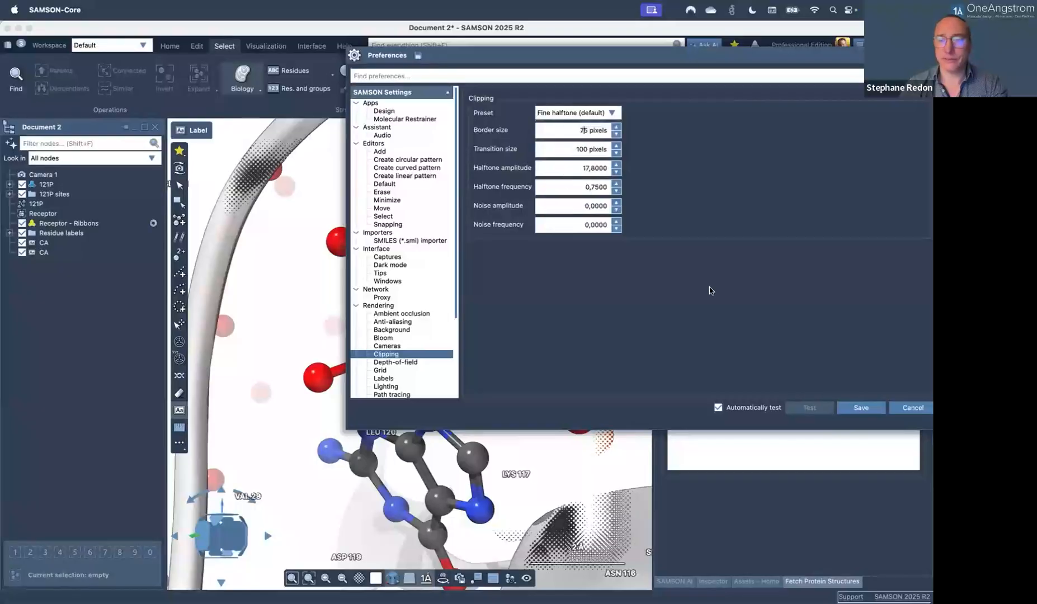
{"action": "left_click", "coordinate": [861, 407]}
Zoom and orbit around the labelled ligand pocket, then switch to the View tool.
{"action": "scroll", "coordinate": [411, 372], "scroll_direction": "down", "scroll_amount": 3}
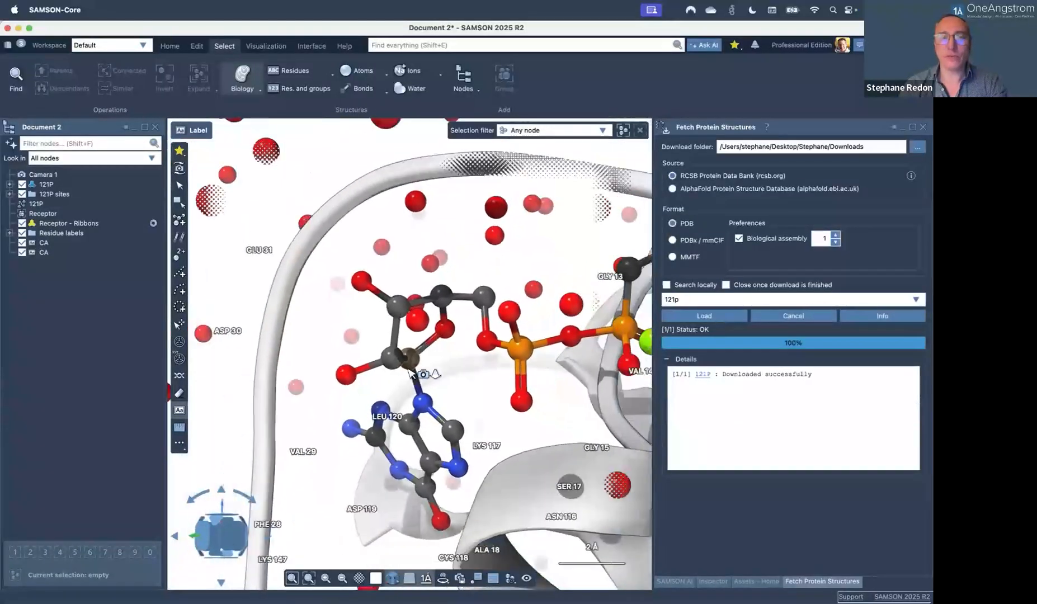
{"action": "middle_click_drag", "start_coordinate": [410, 370], "coordinate": [395, 386]}
{"action": "scroll", "coordinate": [394, 386], "scroll_direction": "up", "scroll_amount": 2}
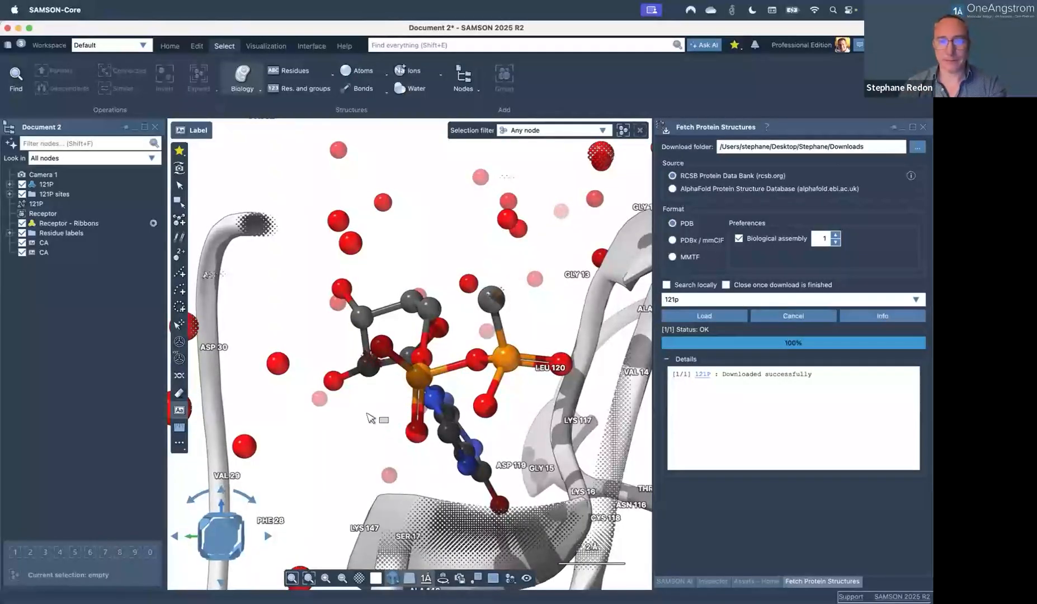
{"action": "scroll", "coordinate": [370, 419], "scroll_direction": "down", "scroll_amount": 1}
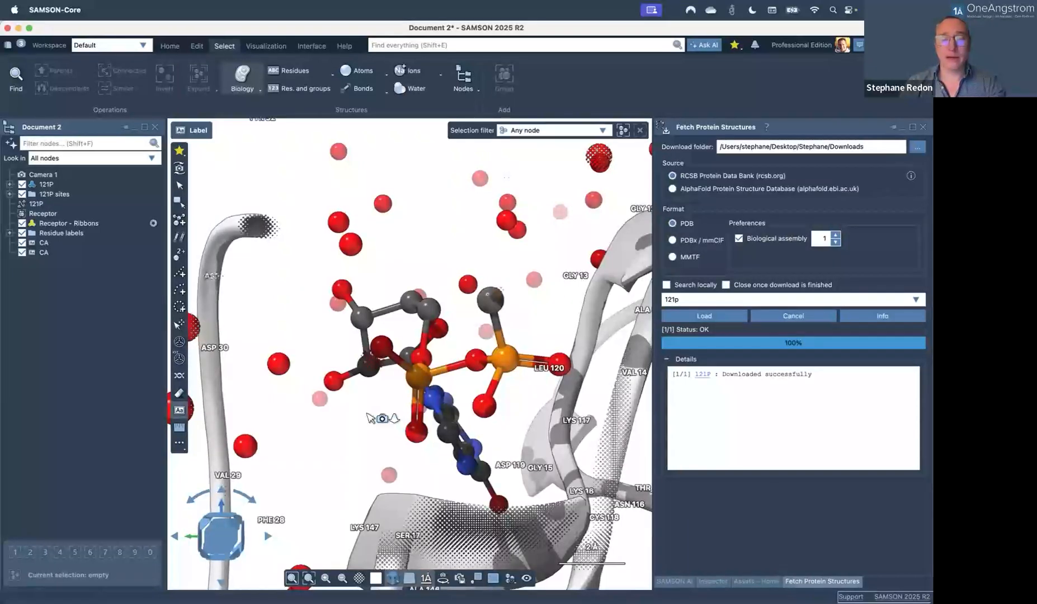
{"action": "scroll", "coordinate": [397, 394], "scroll_direction": "up", "scroll_amount": 3}
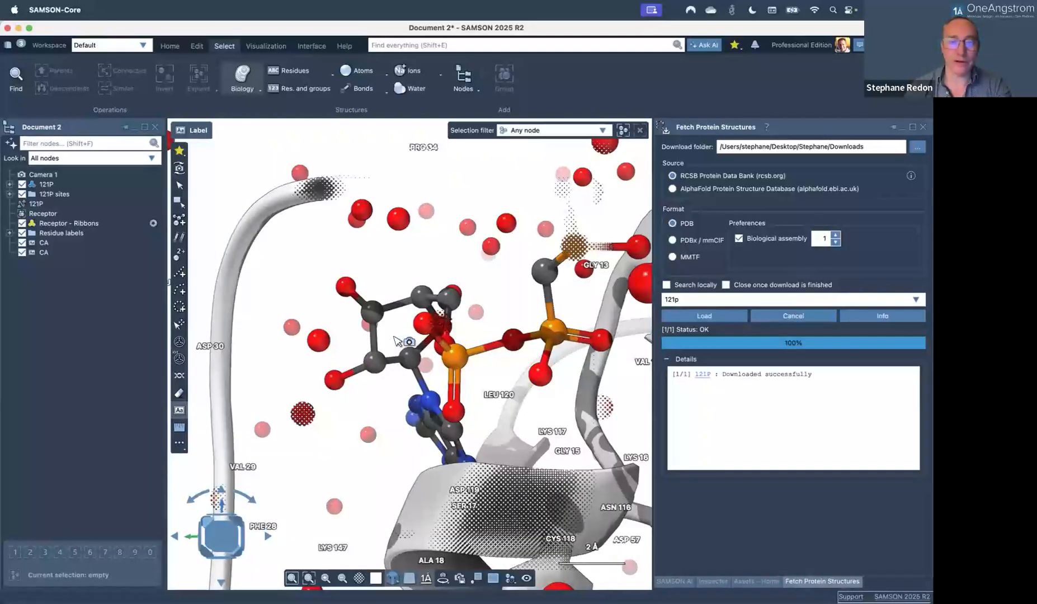
{"action": "middle_click_drag", "start_coordinate": [436, 348], "coordinate": [387, 370]}
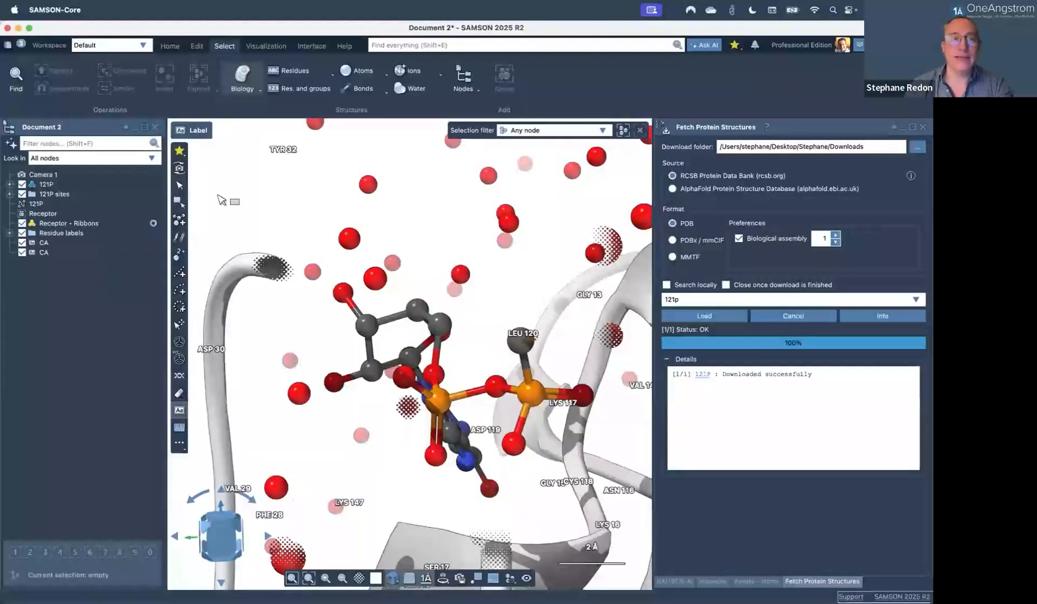
{"action": "left_click", "coordinate": [179, 168]}
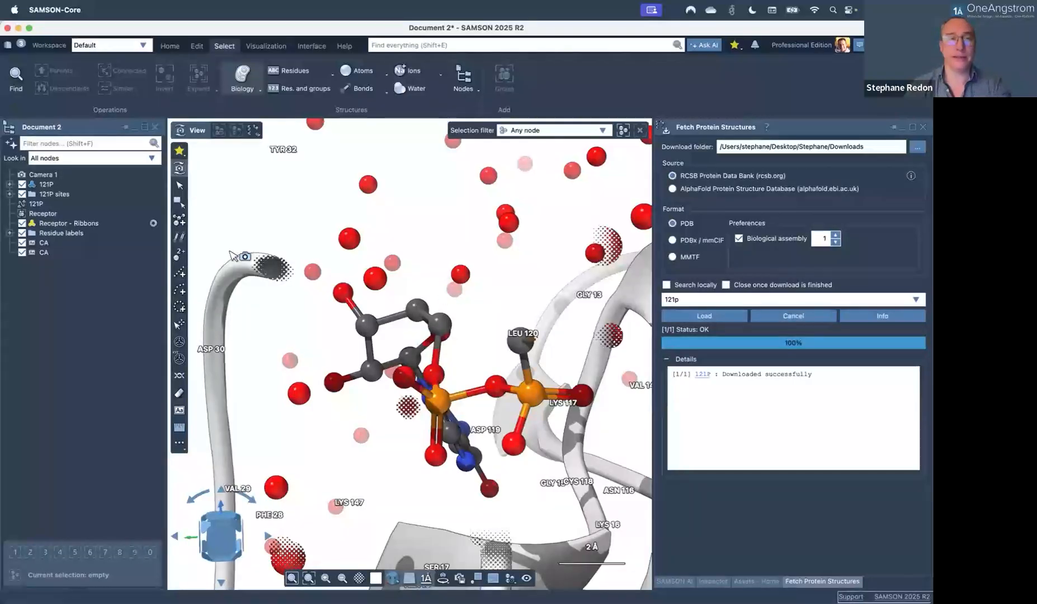
Box-select the ligand atoms in the binding site.
{"action": "left_click", "coordinate": [180, 186]}
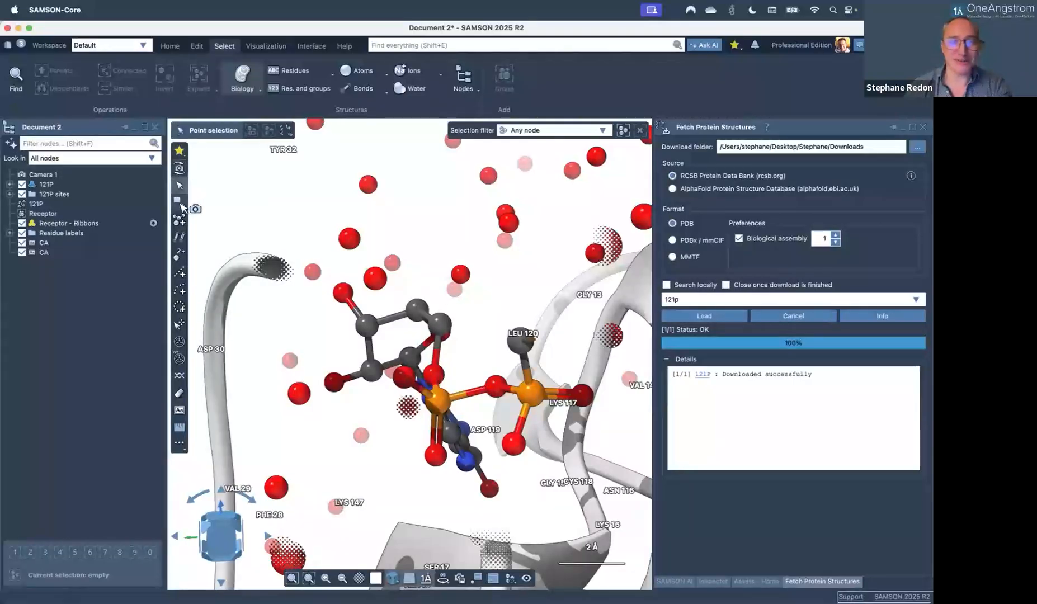
{"action": "left_click", "coordinate": [178, 201]}
{"action": "left_click_drag", "start_coordinate": [300, 233], "coordinate": [416, 346]}
{"action": "left_click", "coordinate": [72, 310]}
Select the 11 ALA residues with the node filter 'r.t ALA', then clear the filter.
{"action": "left_click", "coordinate": [43, 143]}
{"action": "type", "text": "r.t ALA"}
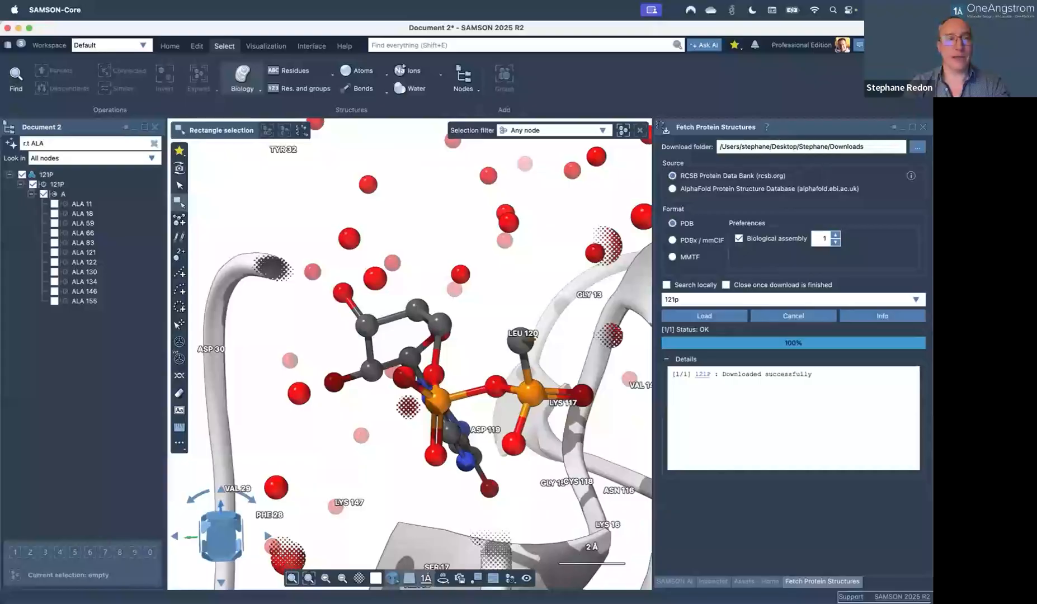
{"action": "key", "text": "Return"}
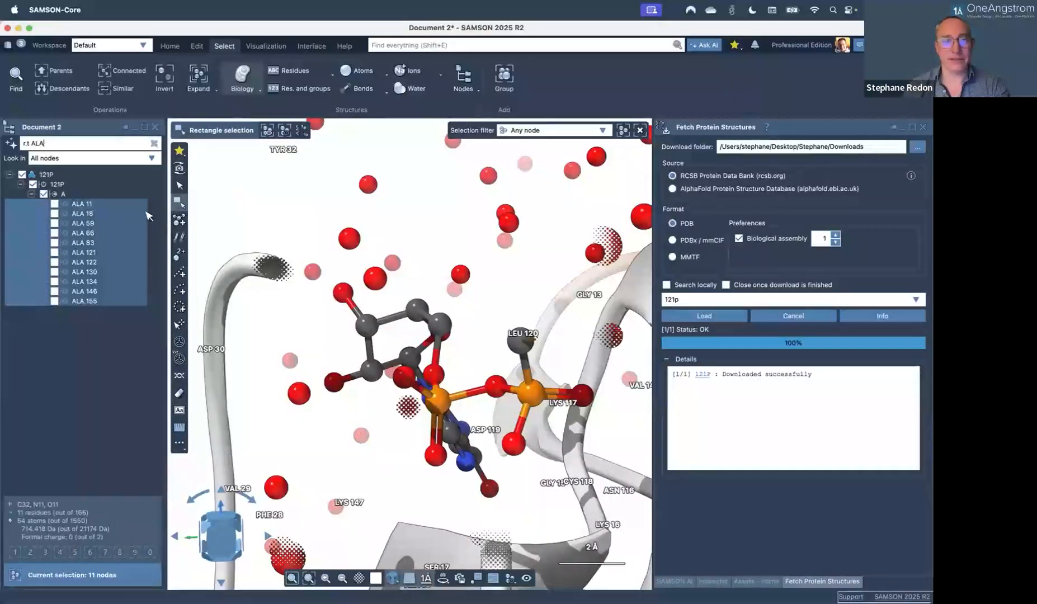
{"action": "left_click", "coordinate": [154, 144]}
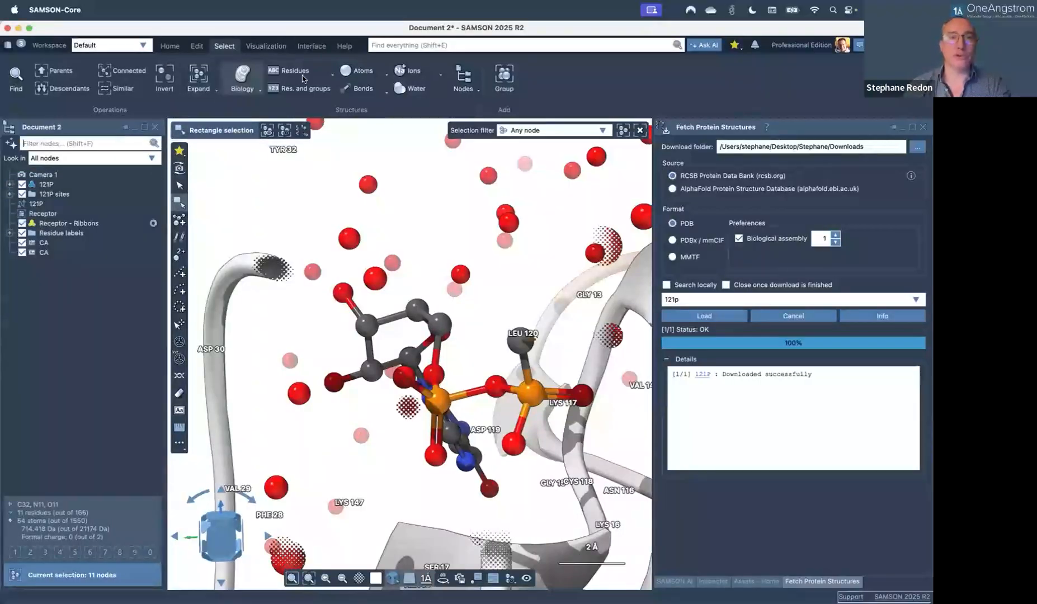
Look through the Select > Biology selection list, then close it.
{"action": "left_click", "coordinate": [255, 91]}
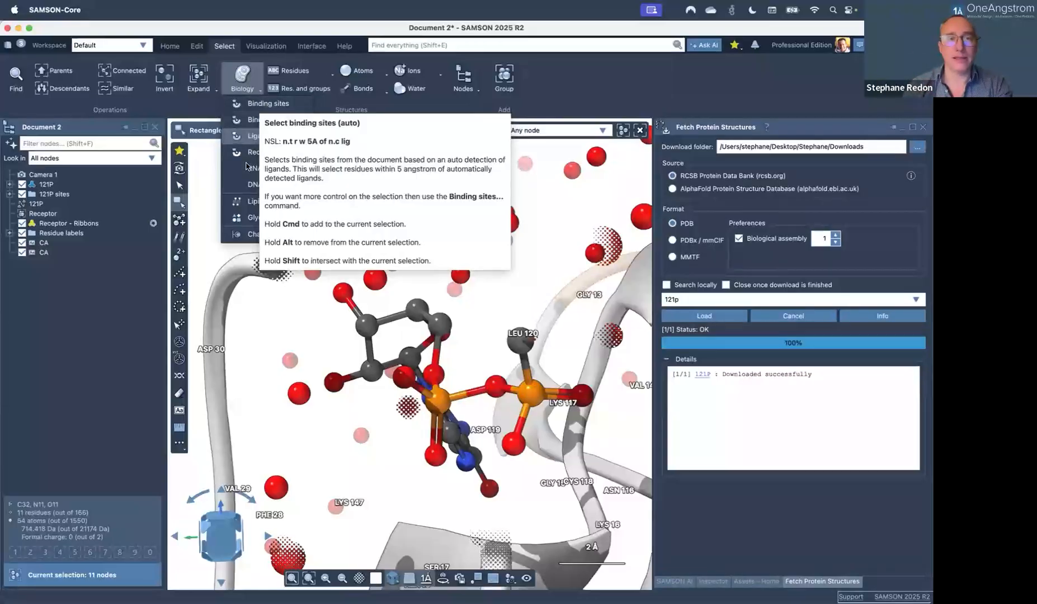
{"action": "left_click", "coordinate": [607, 82]}
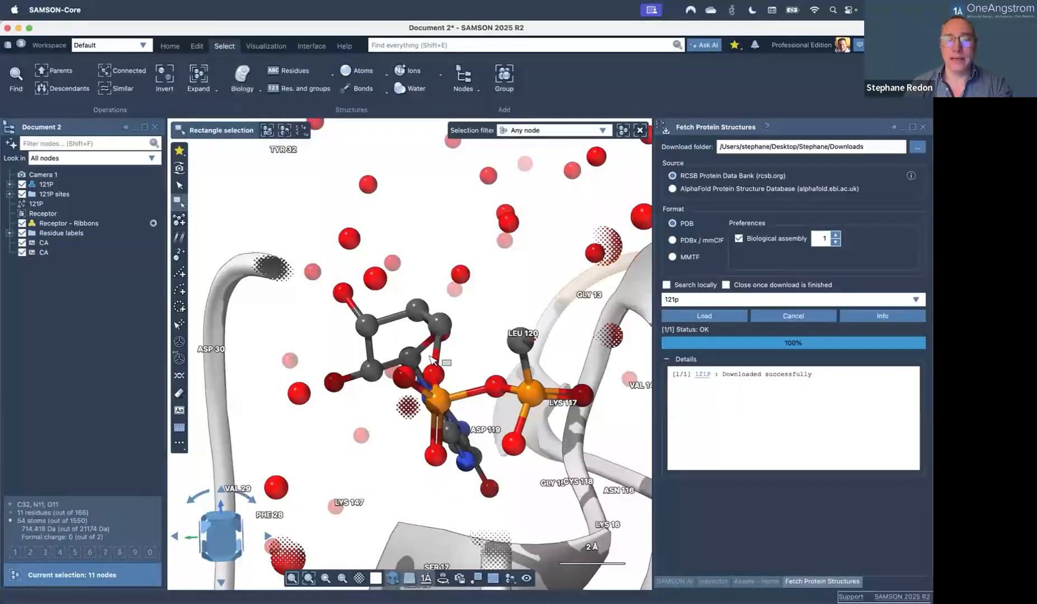
{"action": "scroll", "coordinate": [430, 356], "scroll_direction": "down", "scroll_amount": 1}
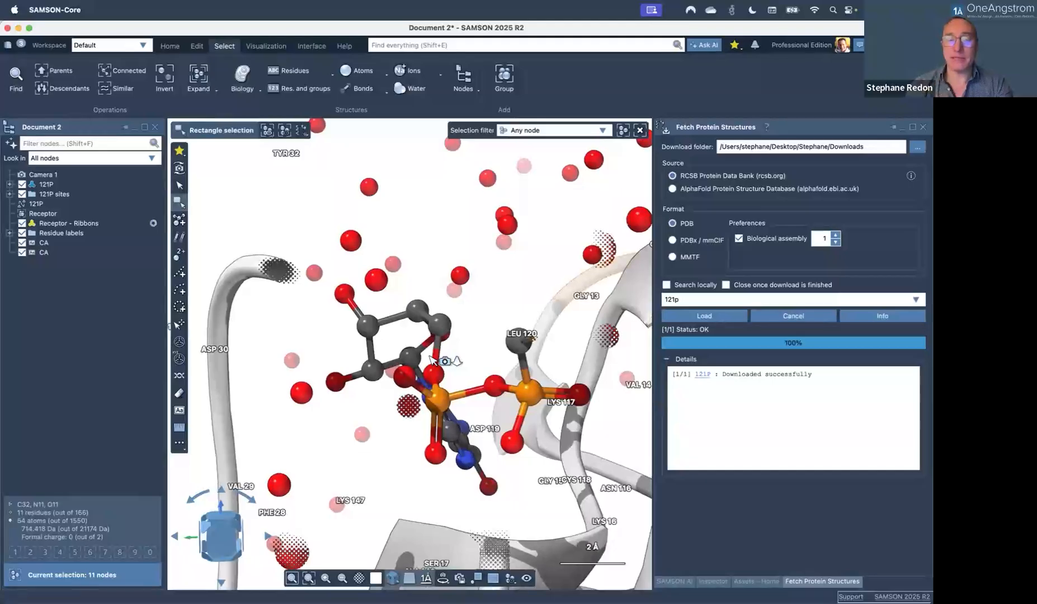
Group the selected ligand atoms as Group 1, then reselect them from the document tree.
{"action": "left_click", "coordinate": [466, 359]}
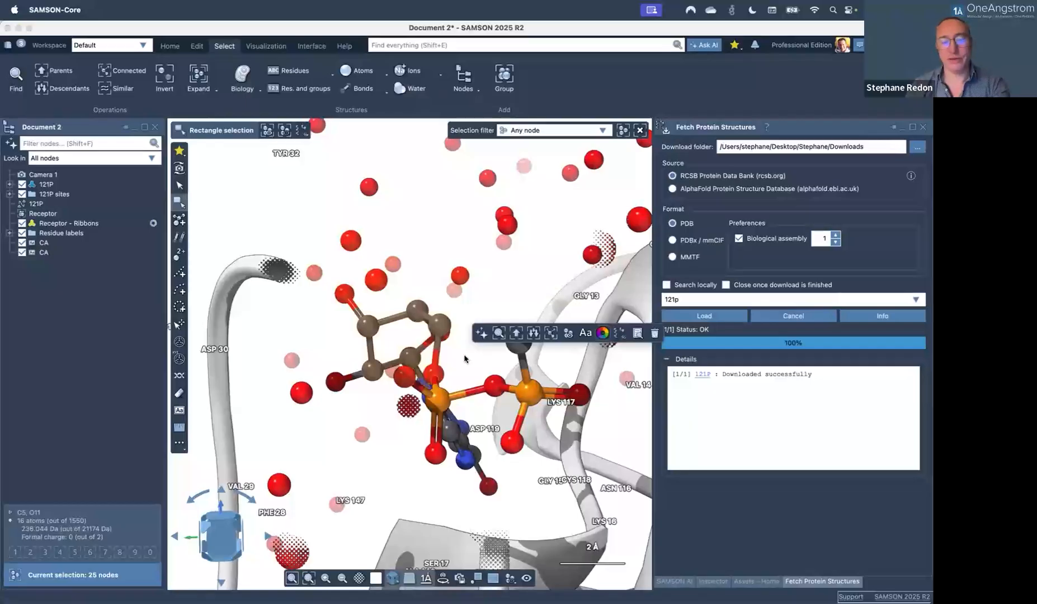
{"action": "key", "text": "super+g"}
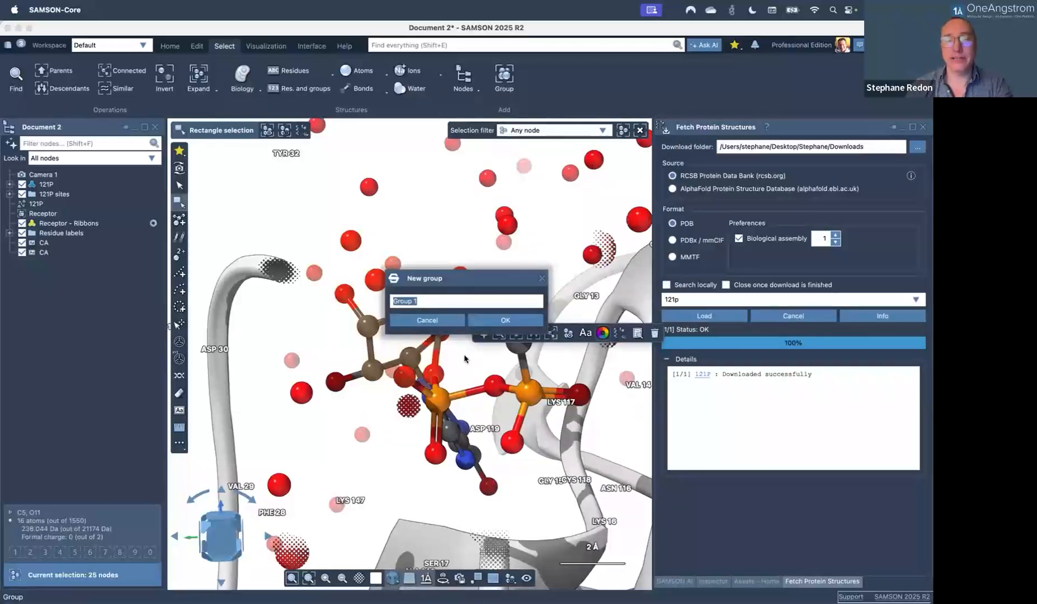
{"action": "left_click", "coordinate": [503, 321]}
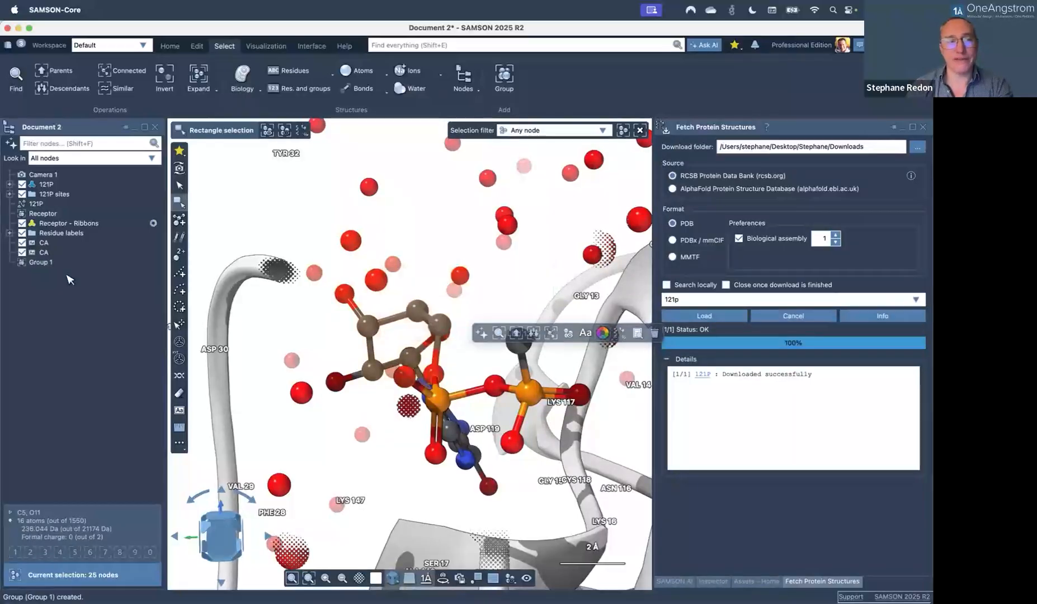
{"action": "left_click", "coordinate": [50, 284]}
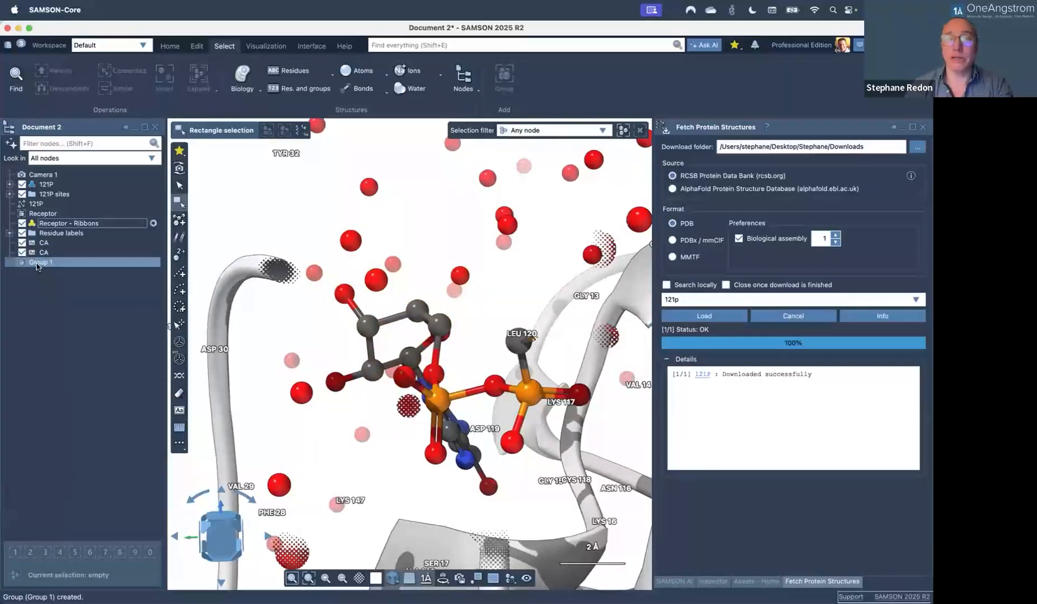
{"action": "left_click", "coordinate": [37, 263]}
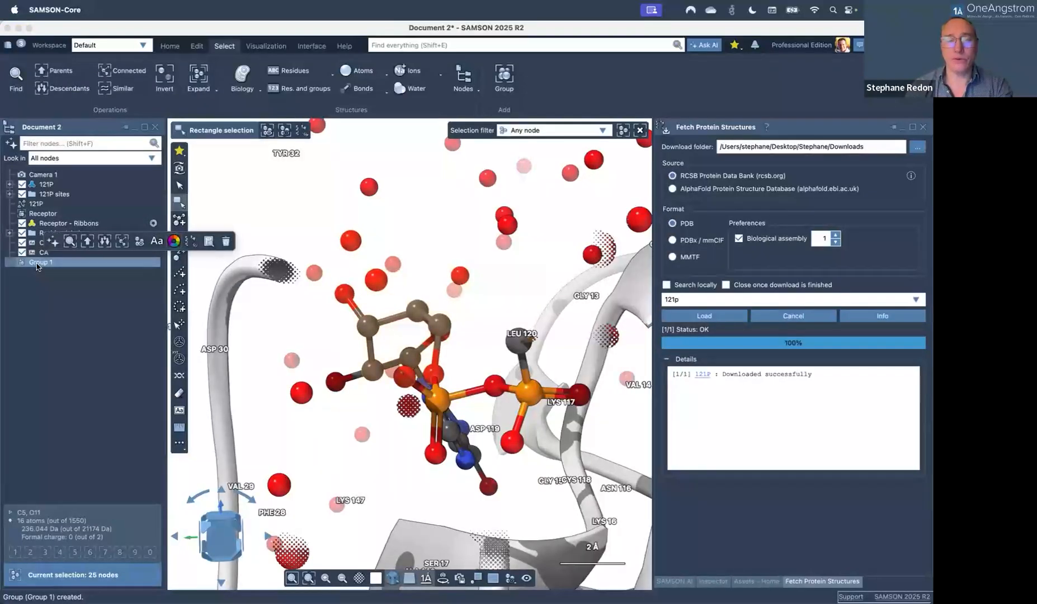
{"action": "left_click", "coordinate": [38, 263]}
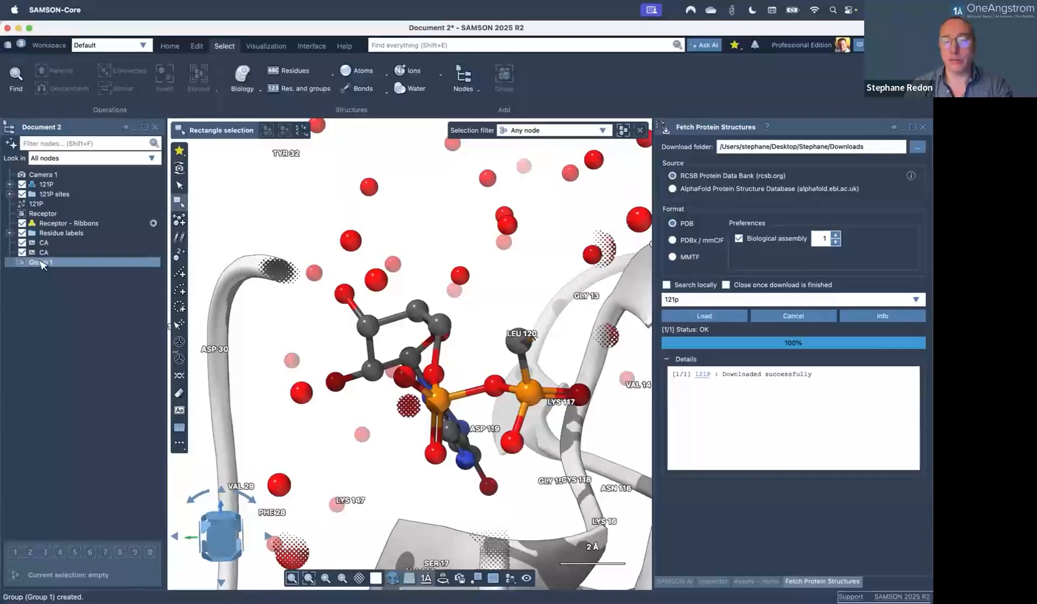
{"action": "left_click", "coordinate": [197, 46]}
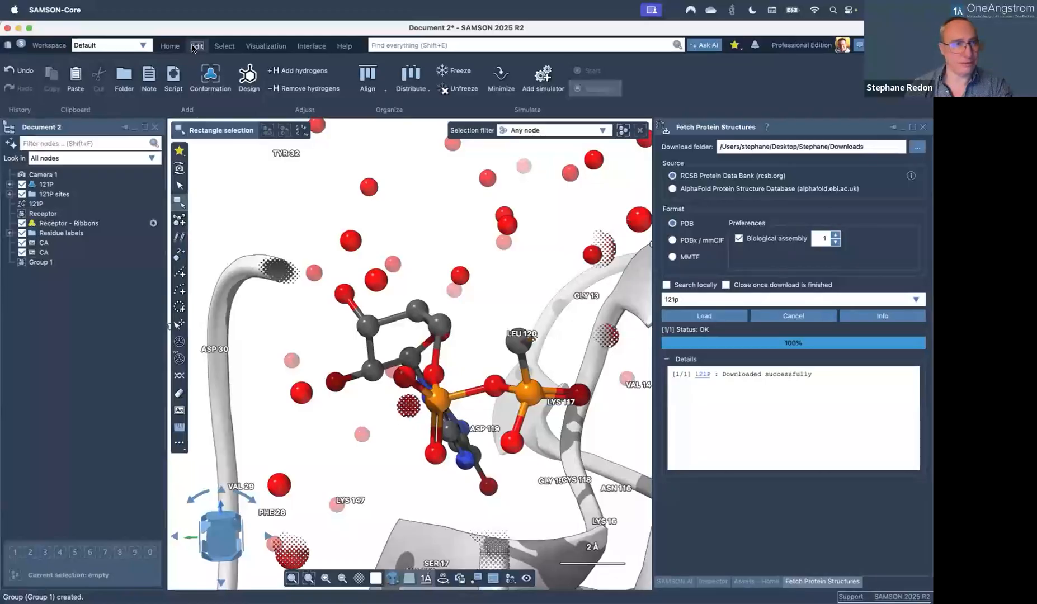
Cycle through the Home, Edit and Select tabs, rectangle-select the ligand, then deselect it.
{"action": "left_click", "coordinate": [169, 46]}
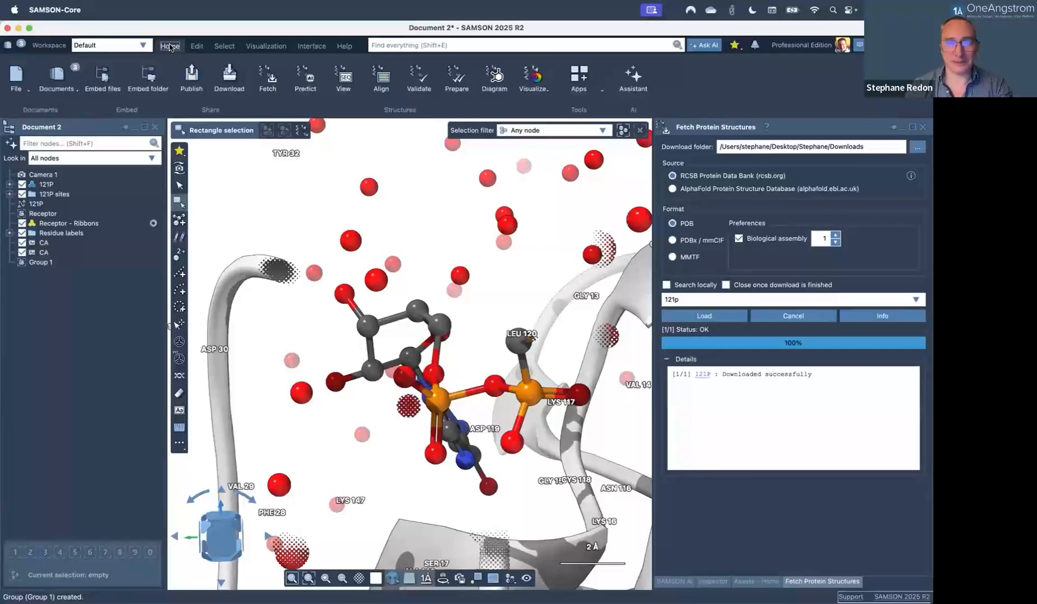
{"action": "left_click", "coordinate": [197, 45]}
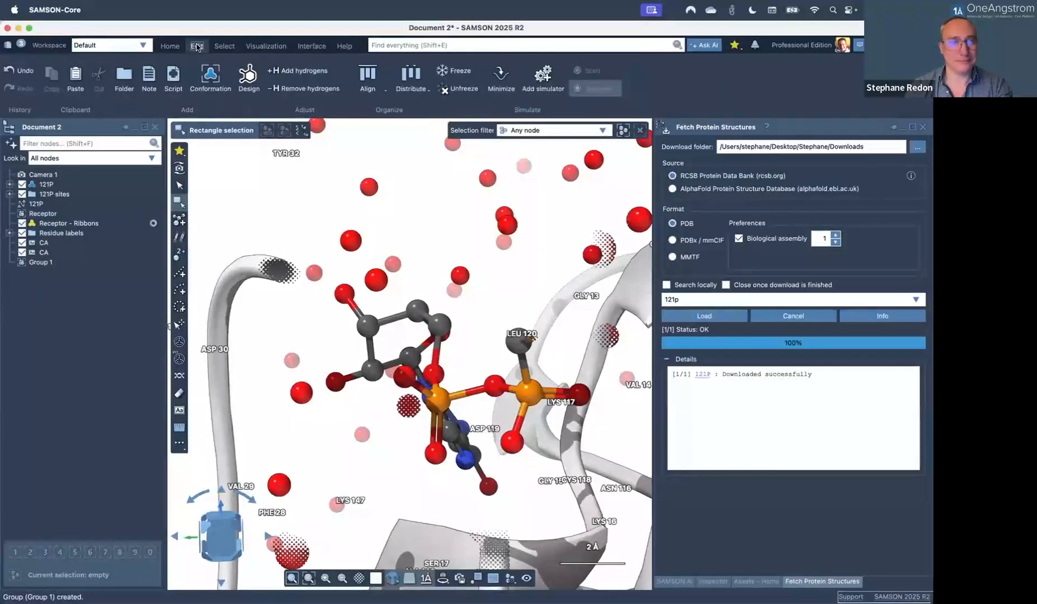
{"action": "left_click", "coordinate": [227, 47]}
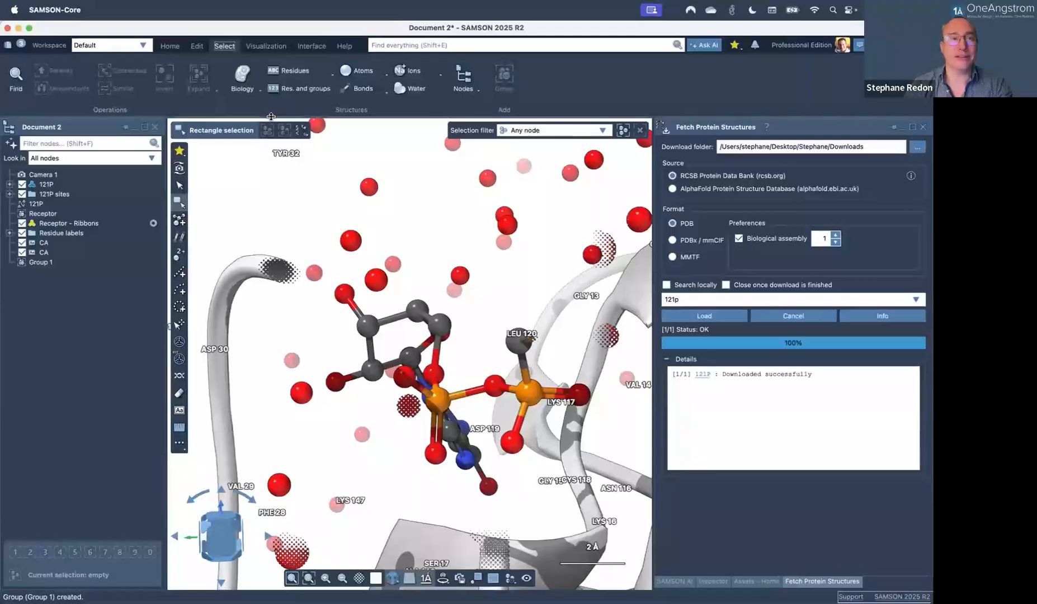
{"action": "left_click_drag", "start_coordinate": [502, 355], "coordinate": [311, 250]}
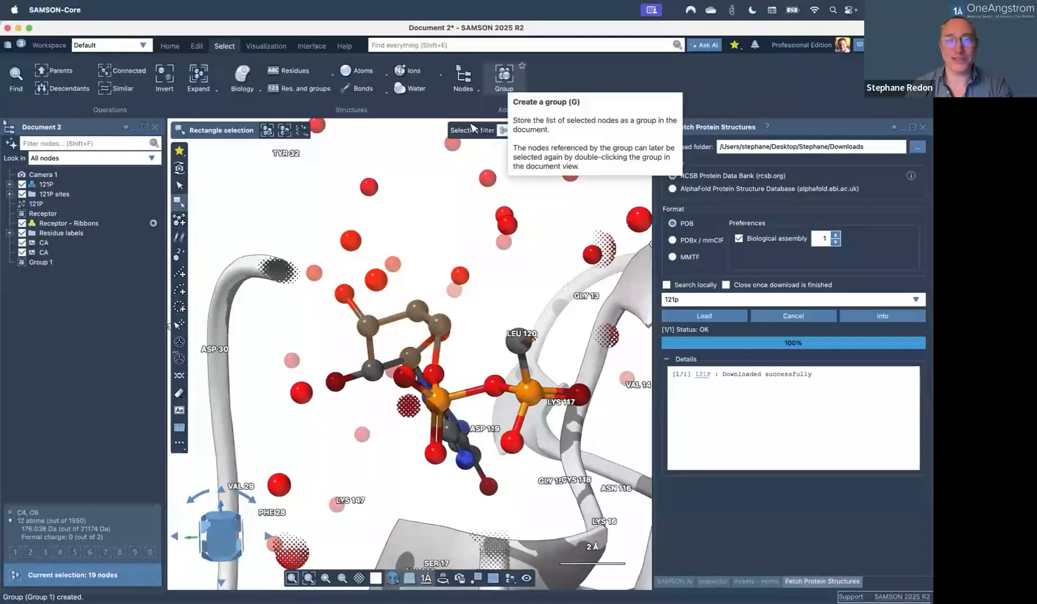
{"action": "left_click", "coordinate": [431, 189]}
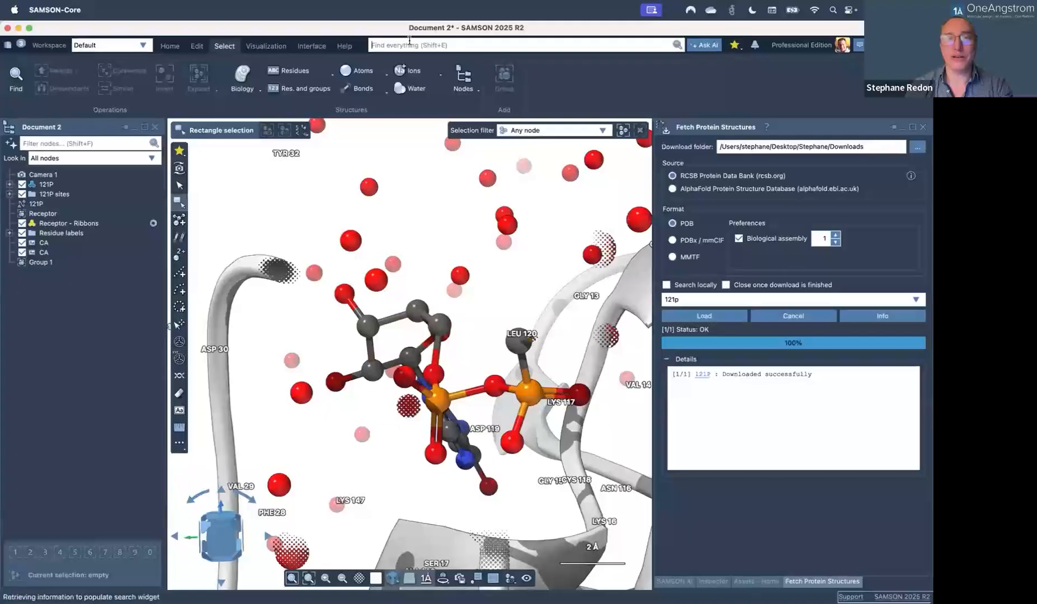
Ask the SAMSON AI assistant 'How can I create a group?' and close it after reading the answer.
{"action": "left_click", "coordinate": [675, 582]}
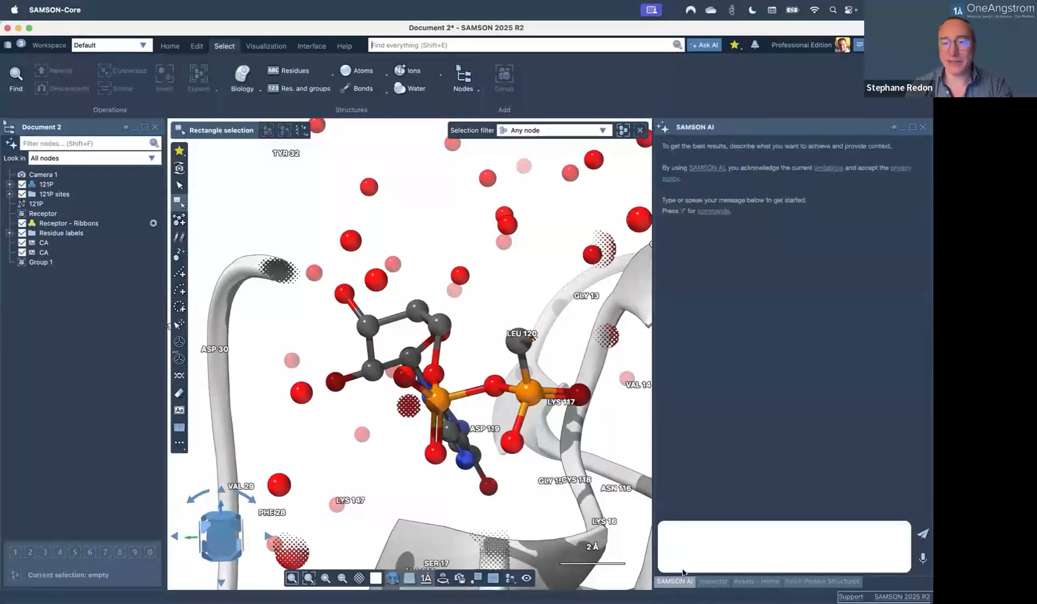
{"action": "type", "text": "How can I creaete a group ?"}
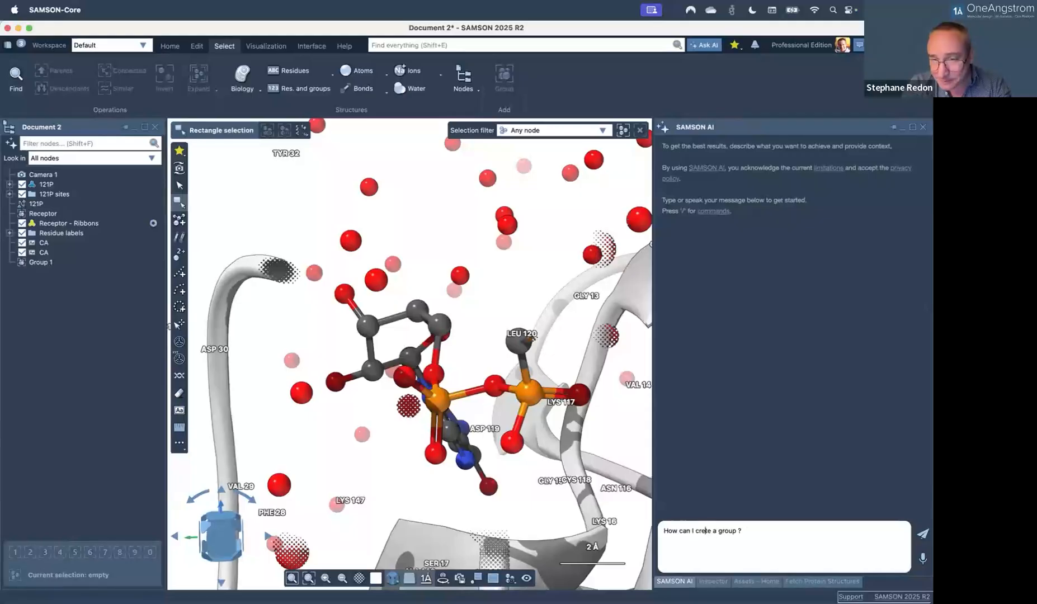
{"action": "key", "text": "Return"}
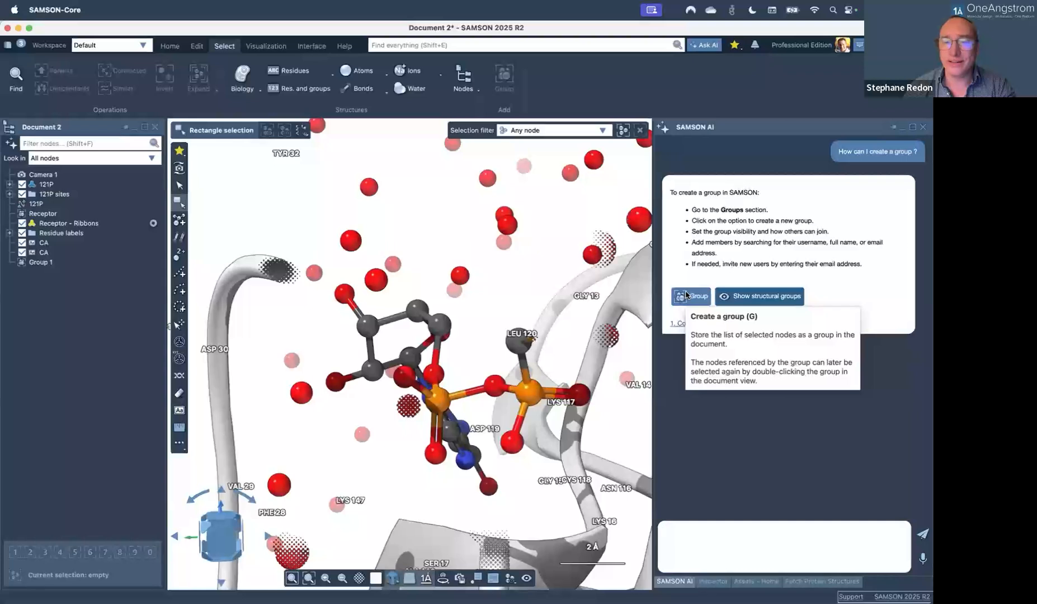
{"action": "left_click", "coordinate": [923, 127]}
{"action": "left_click", "coordinate": [453, 45]}
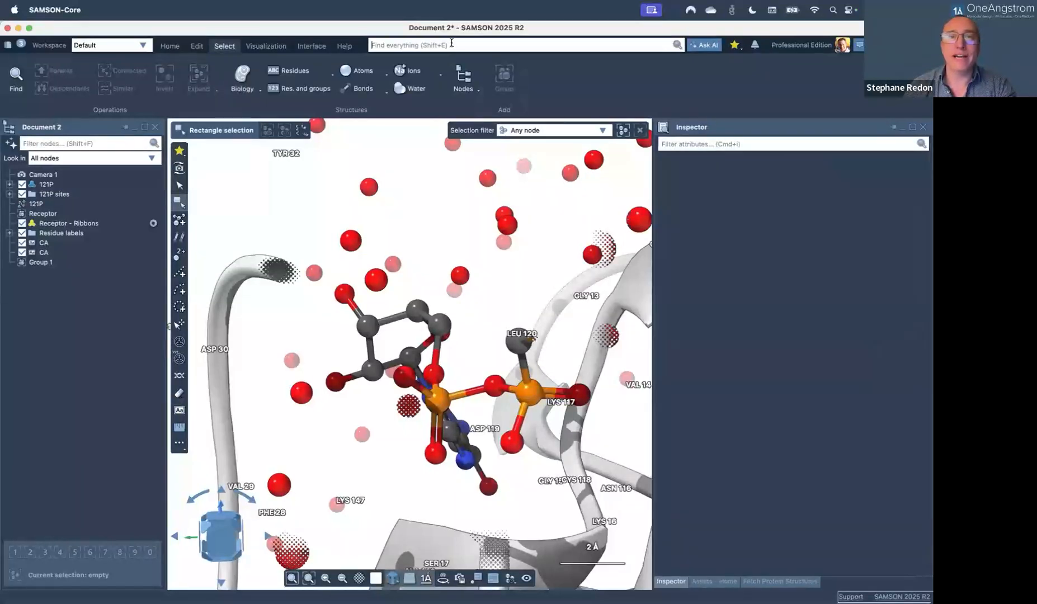
{"action": "type", "text": "group"}
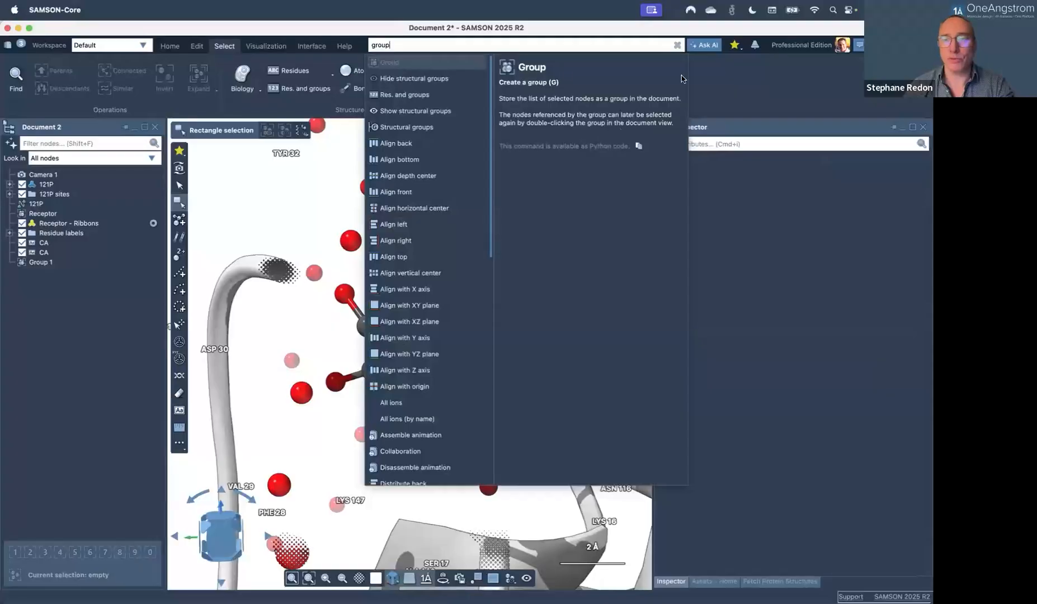
{"action": "key", "text": "Escape"}
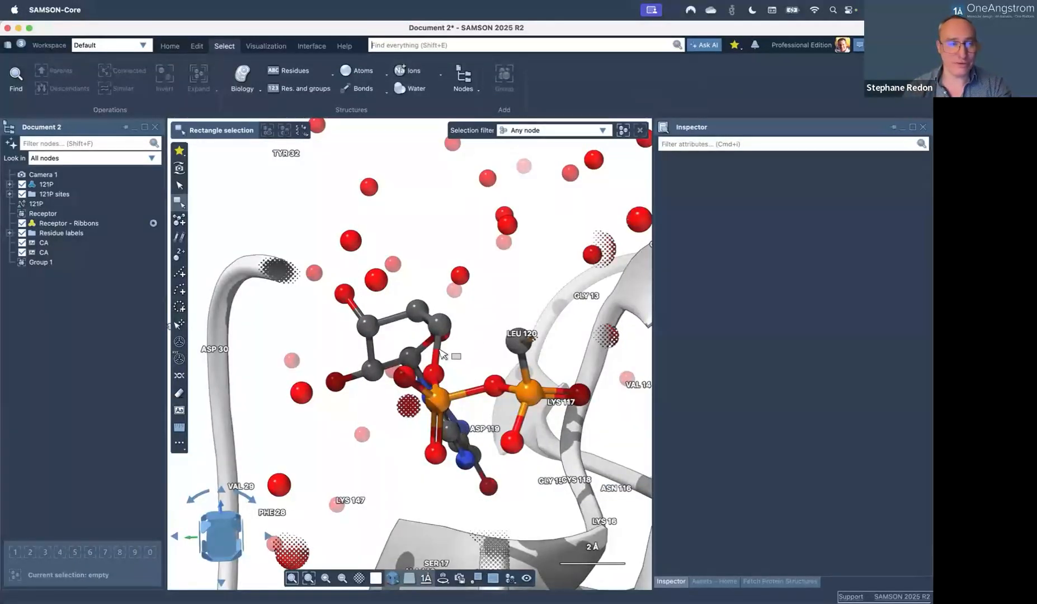
{"action": "scroll", "coordinate": [439, 350], "scroll_direction": "down", "scroll_amount": 1}
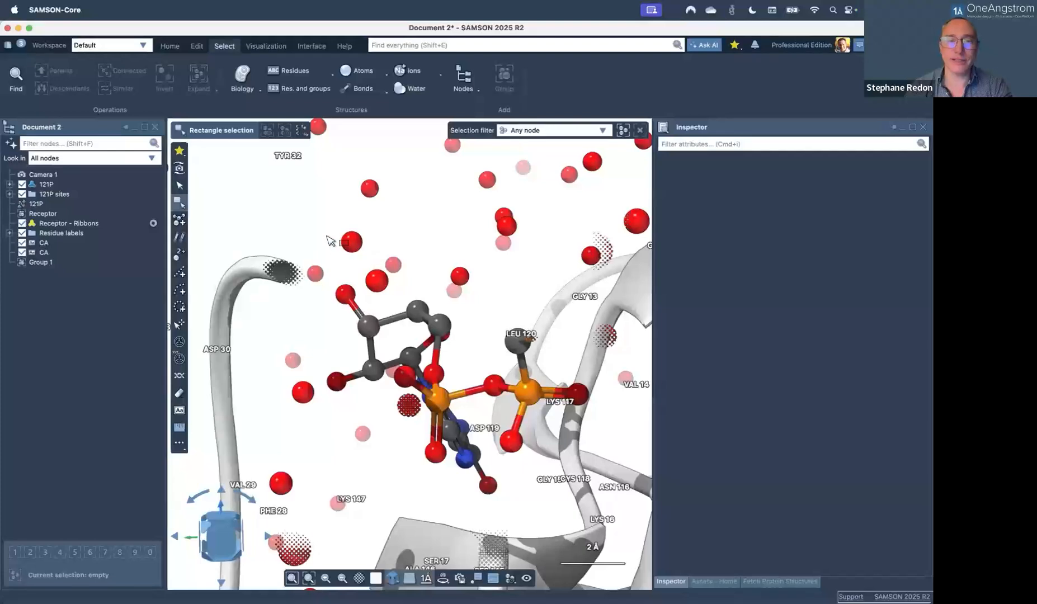
Select the upper ligand atoms, narrow to carbon C4', then extend to connected components.
{"action": "left_click_drag", "start_coordinate": [326, 232], "coordinate": [447, 335]}
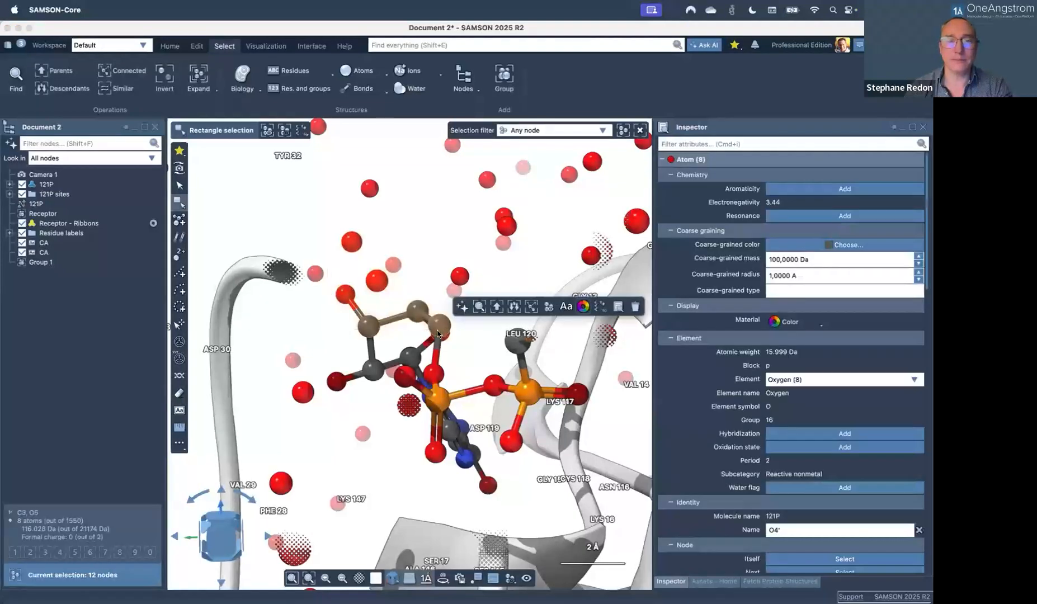
{"action": "left_click", "coordinate": [411, 334]}
{"action": "left_click", "coordinate": [416, 311]}
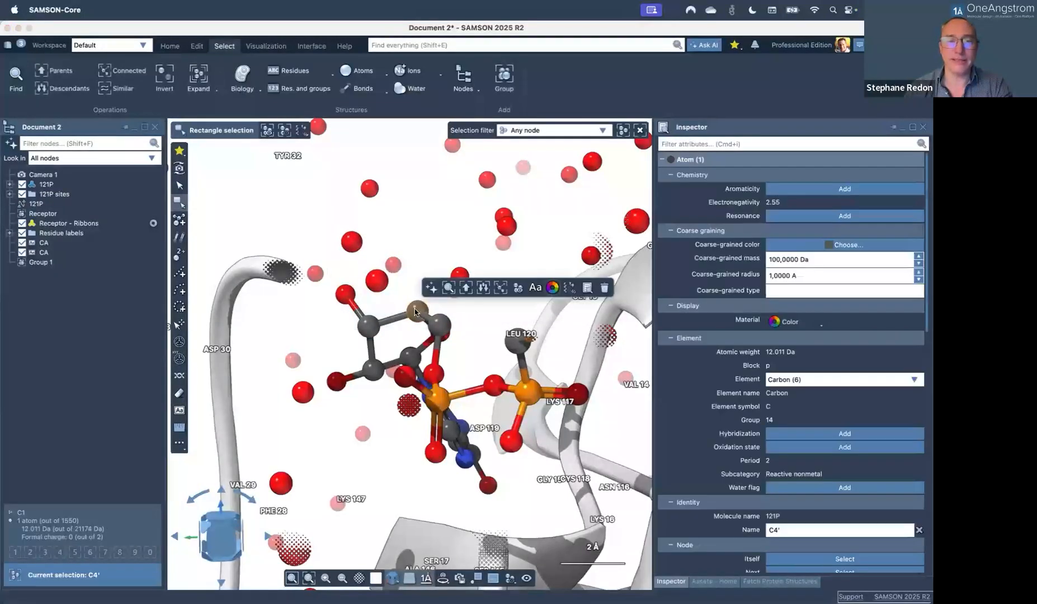
{"action": "left_click", "coordinate": [501, 287]}
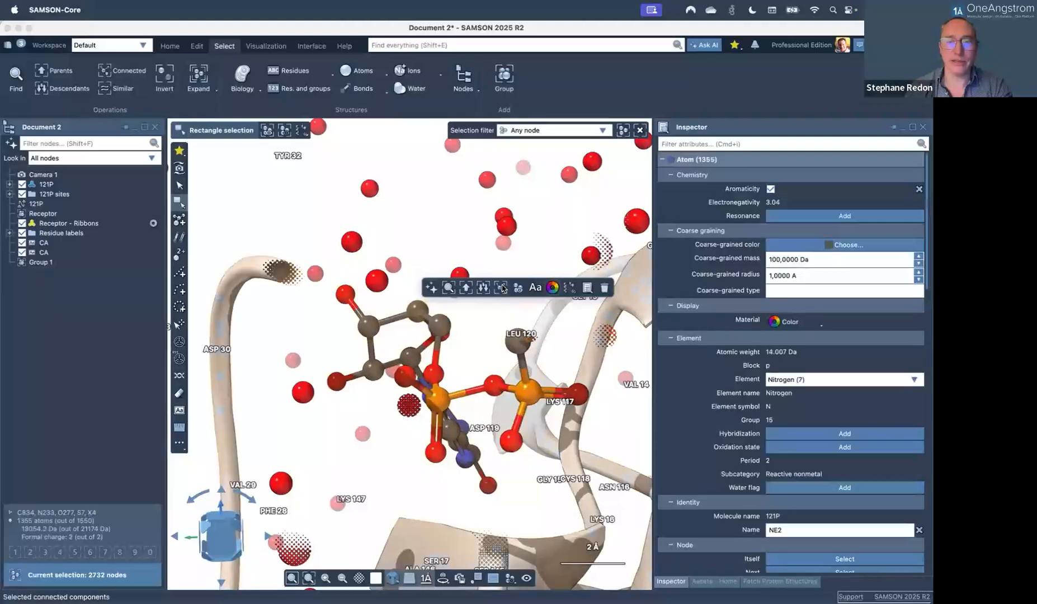
Zoom and orbit slightly, clear the selection, and rectangle-select two ring carbons.
{"action": "scroll", "coordinate": [407, 424], "scroll_direction": "down", "scroll_amount": 1}
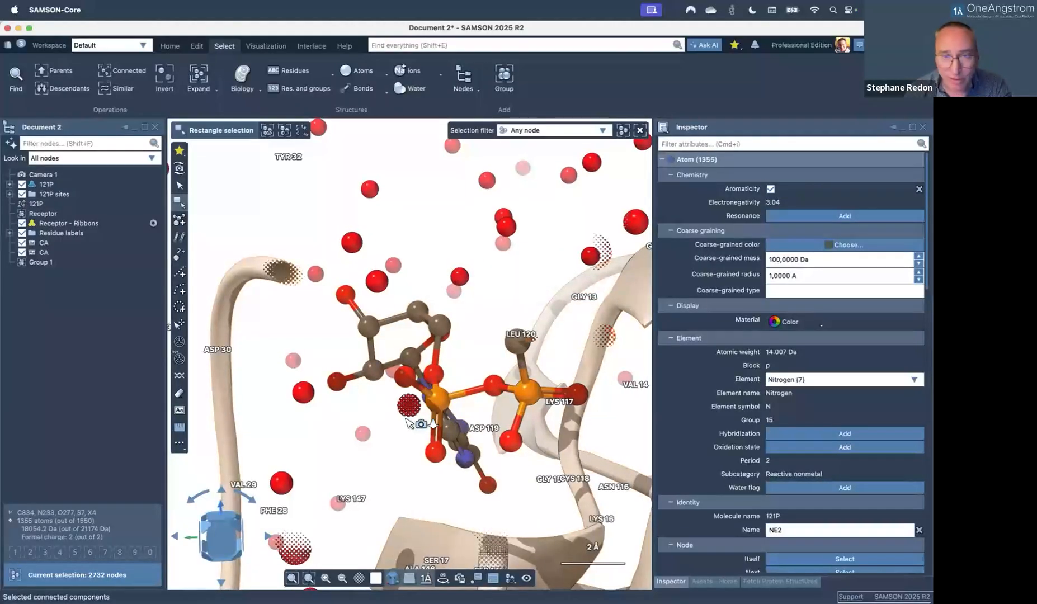
{"action": "scroll", "coordinate": [409, 423], "scroll_direction": "down", "scroll_amount": 1}
{"action": "right_click_drag", "start_coordinate": [409, 423], "coordinate": [381, 430]}
{"action": "left_click", "coordinate": [402, 267]}
{"action": "left_click_drag", "start_coordinate": [391, 308], "coordinate": [421, 347]}
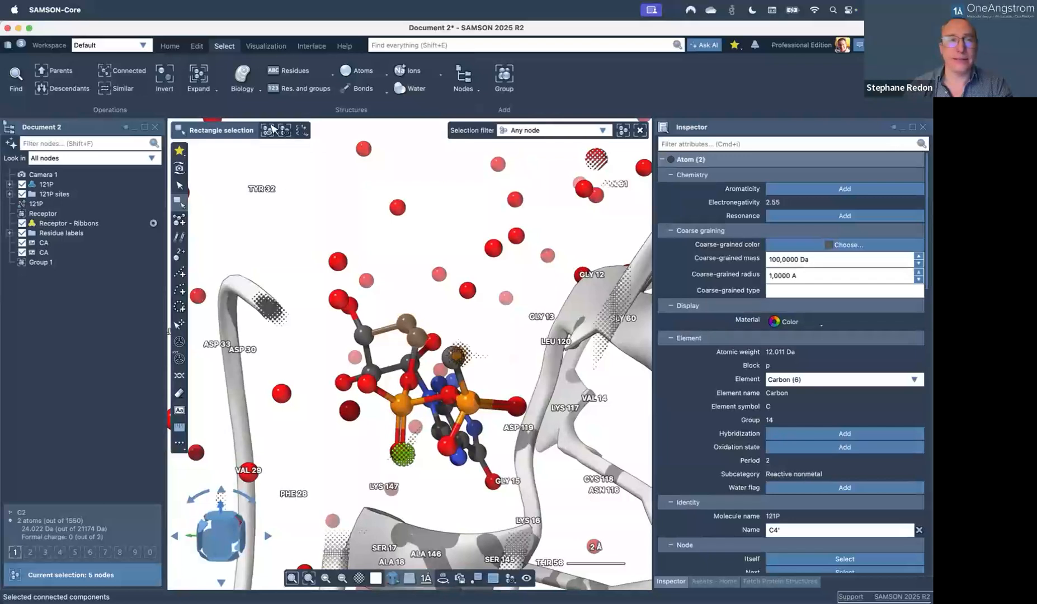
Select all 166 receptor residues from the Biology selection list and recall them as quick group 2.
{"action": "left_click", "coordinate": [253, 89]}
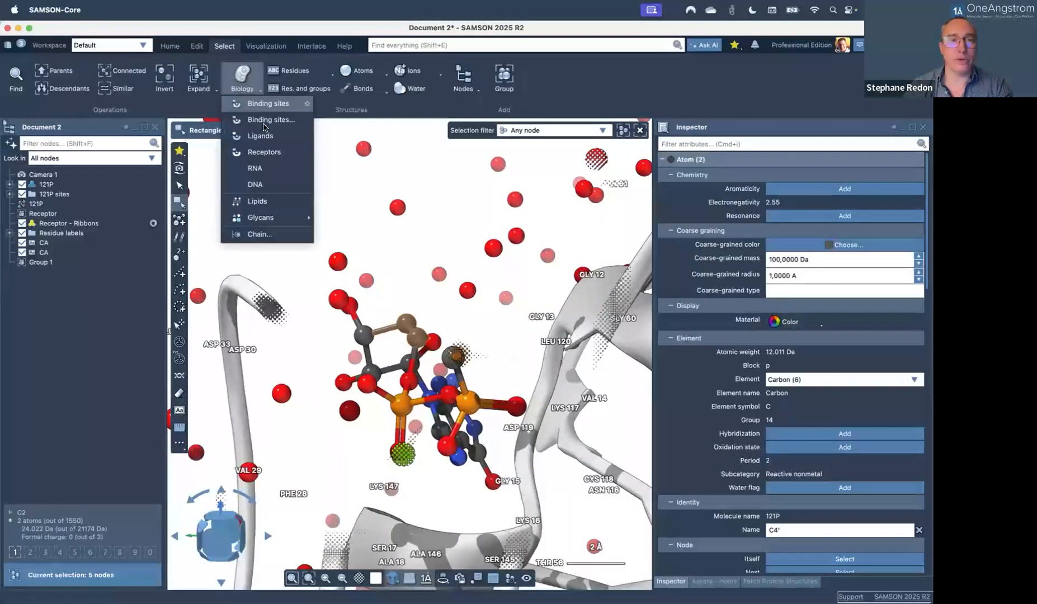
{"action": "left_click", "coordinate": [278, 151]}
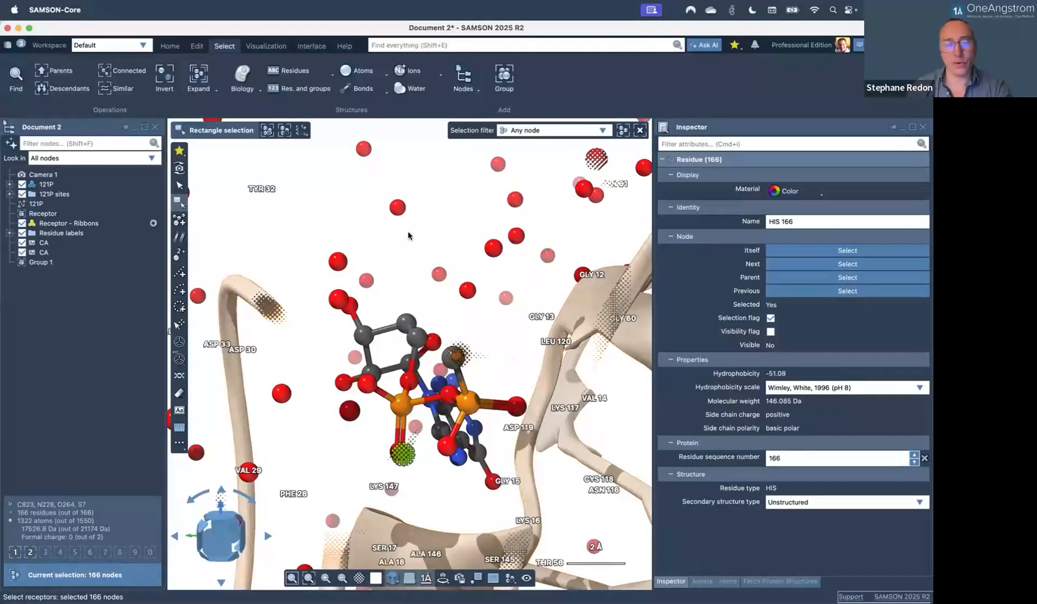
{"action": "key", "text": "1"}
{"action": "key", "text": "2"}
Alternate repeatedly between the two-carbon ligand group 1 and the receptor group 2.
{"action": "key", "text": "1"}
{"action": "key", "text": "2"}
{"action": "key", "text": "1"}
{"action": "key", "text": "2"}
{"action": "key", "text": "1"}
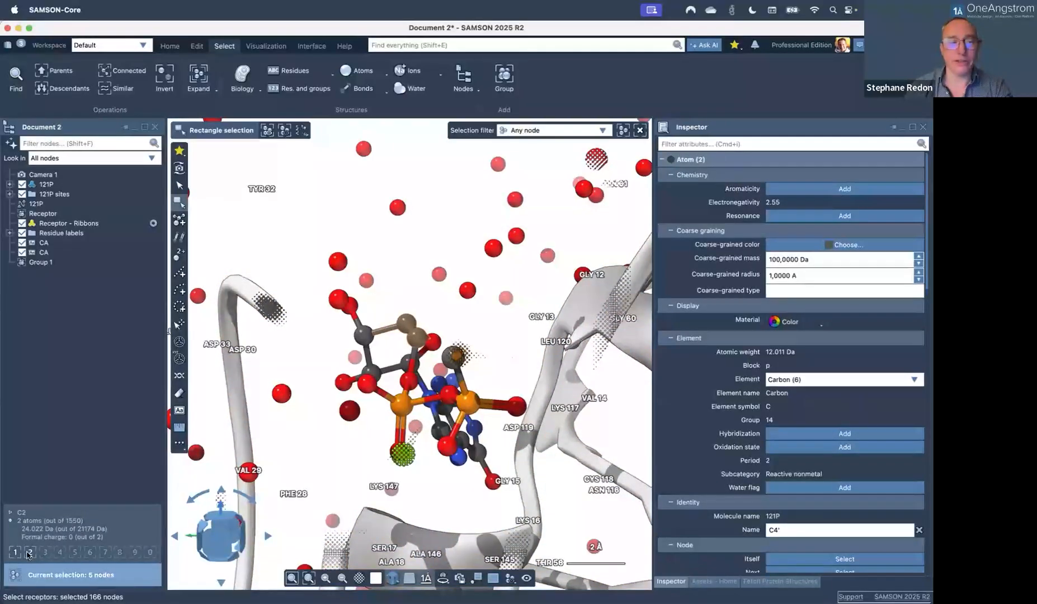
{"action": "left_click", "coordinate": [16, 554]}
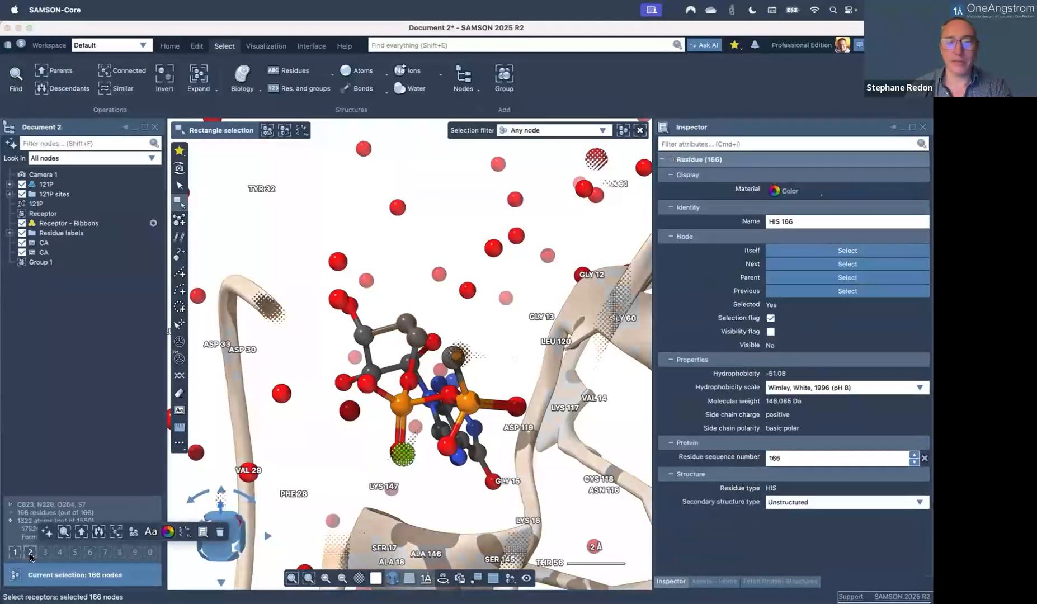
{"action": "left_click", "coordinate": [31, 555]}
Toggle quick groups 1 and 2, reselect the 166-residue group, then clear the selection.
{"action": "left_click", "coordinate": [15, 555]}
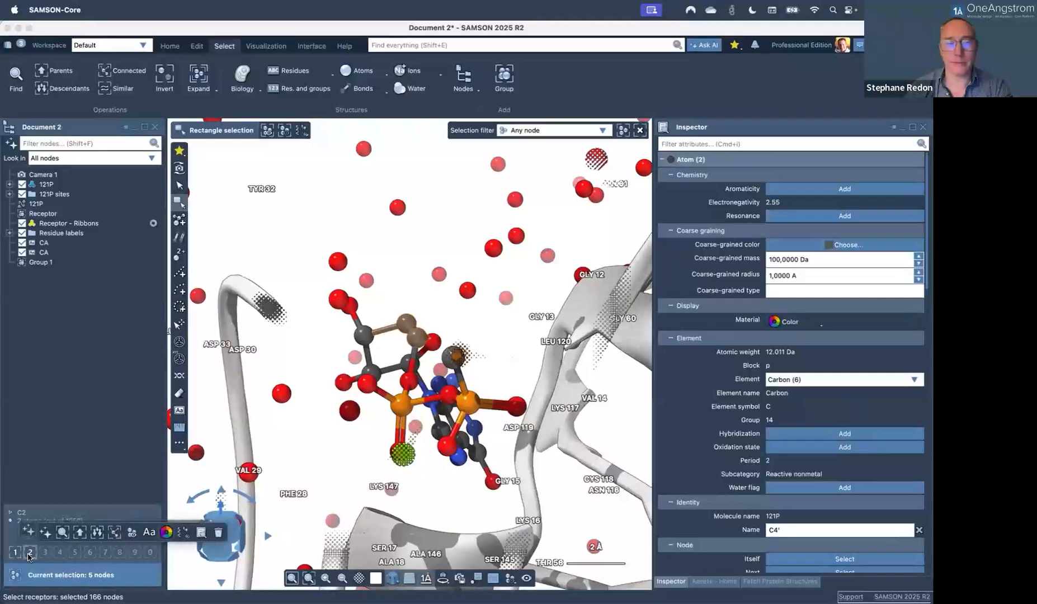
{"action": "left_click", "coordinate": [31, 554]}
{"action": "left_click", "coordinate": [15, 555]}
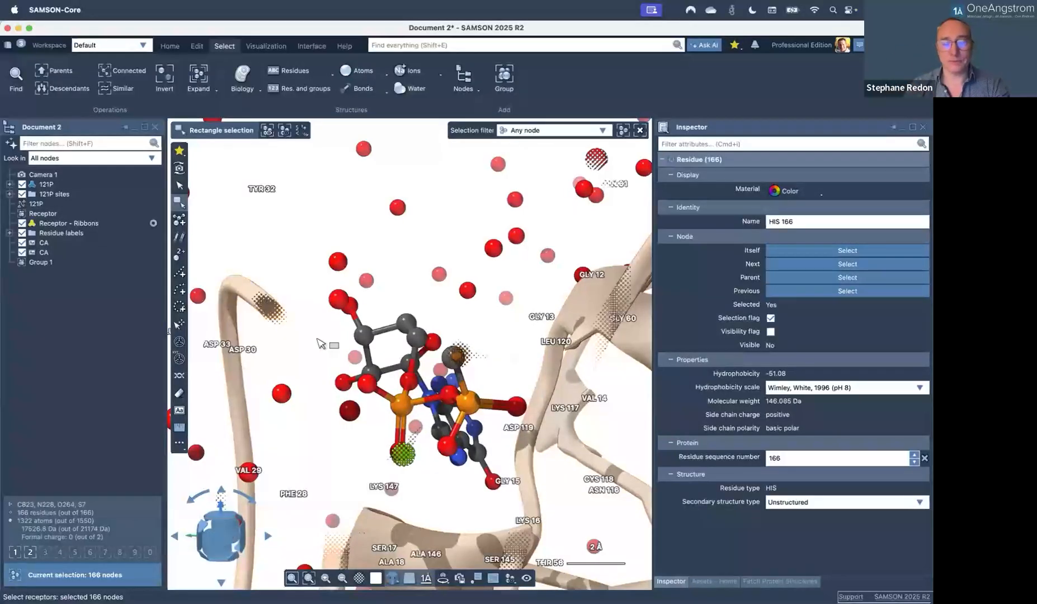
{"action": "left_click", "coordinate": [304, 287]}
Hide the floor grid and residue labels, then recall the ligand atoms in quick group 1.
{"action": "scroll", "coordinate": [349, 349], "scroll_direction": "down", "scroll_amount": 10}
{"action": "right_click_drag", "start_coordinate": [413, 381], "coordinate": [472, 402]}
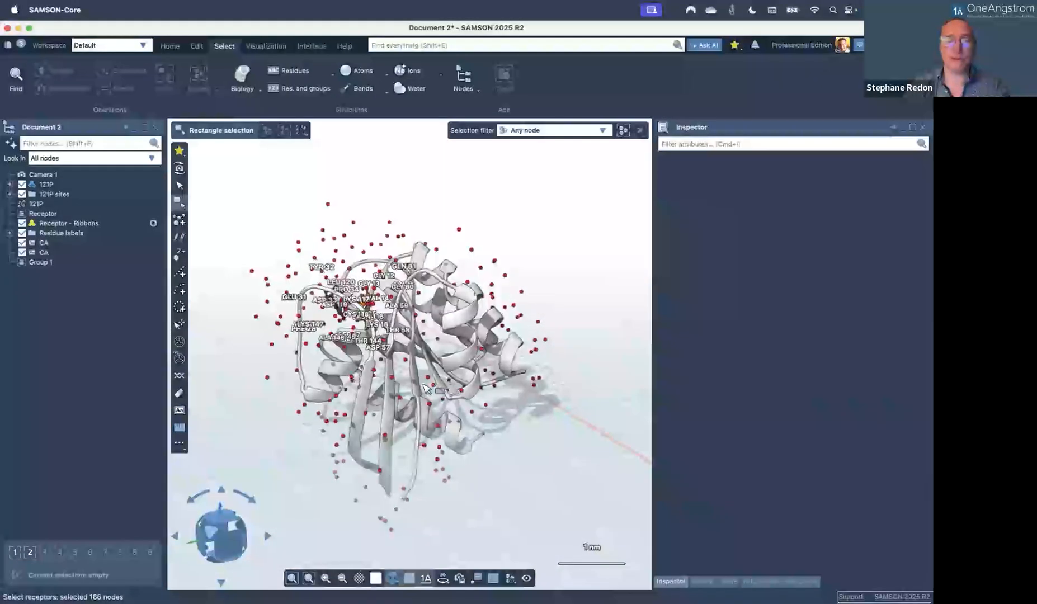
{"action": "left_click", "coordinate": [410, 577]}
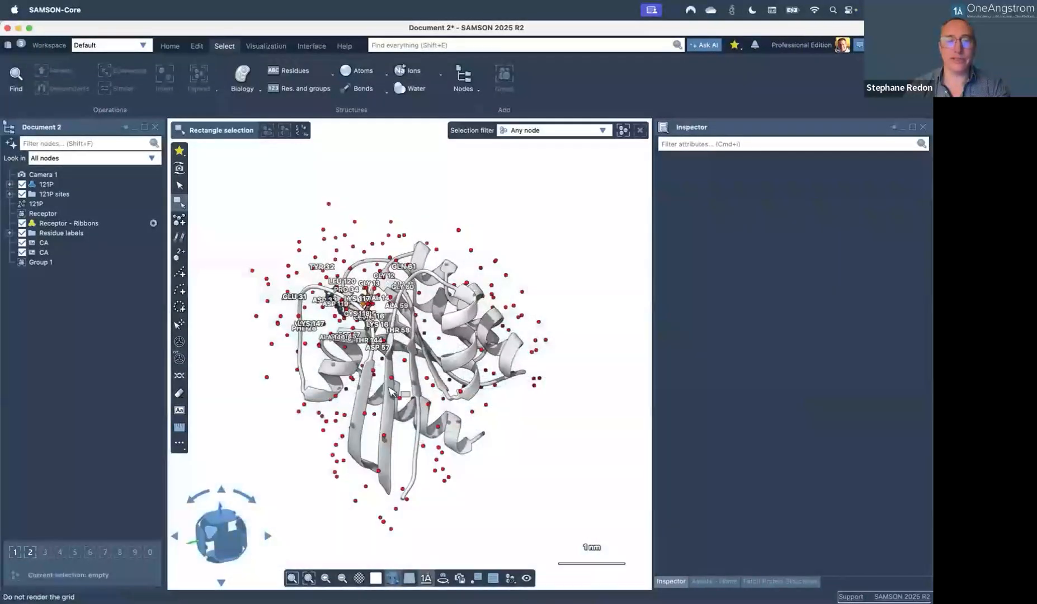
{"action": "right_click_drag", "start_coordinate": [376, 376], "coordinate": [426, 381]}
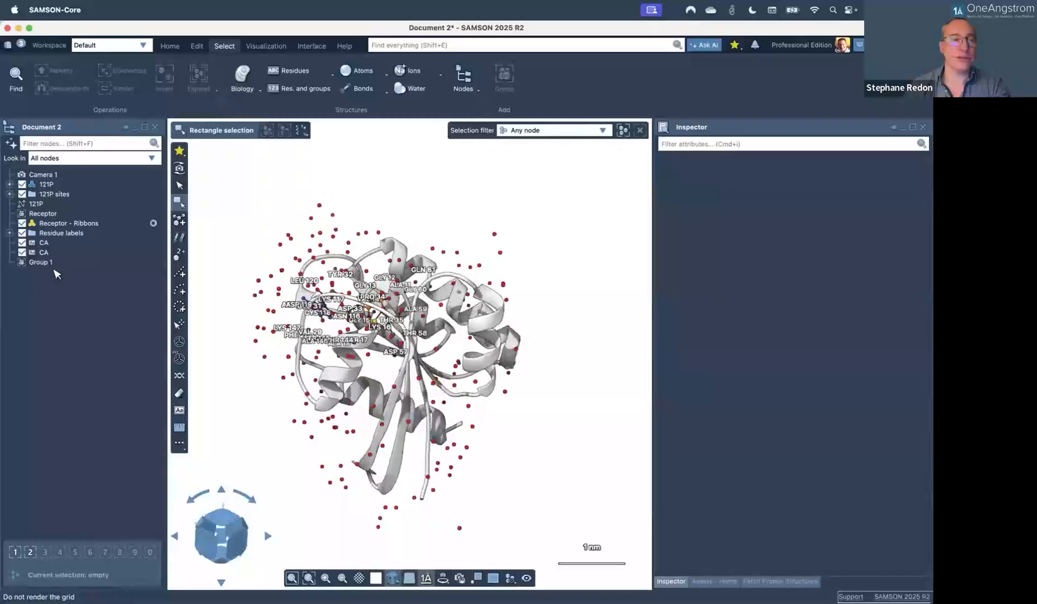
{"action": "left_click", "coordinate": [23, 234]}
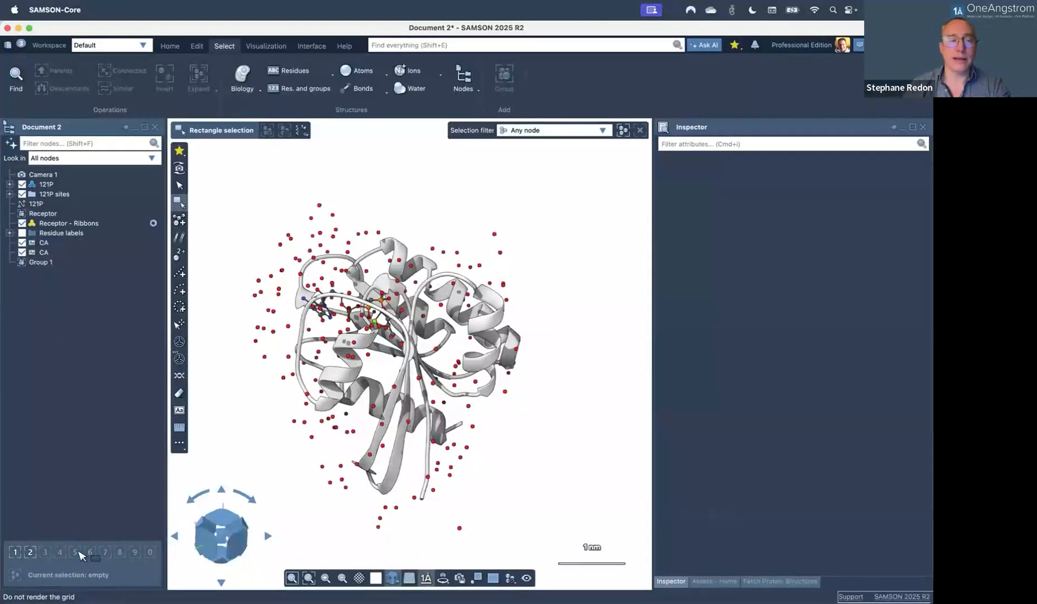
{"action": "left_click", "coordinate": [16, 553]}
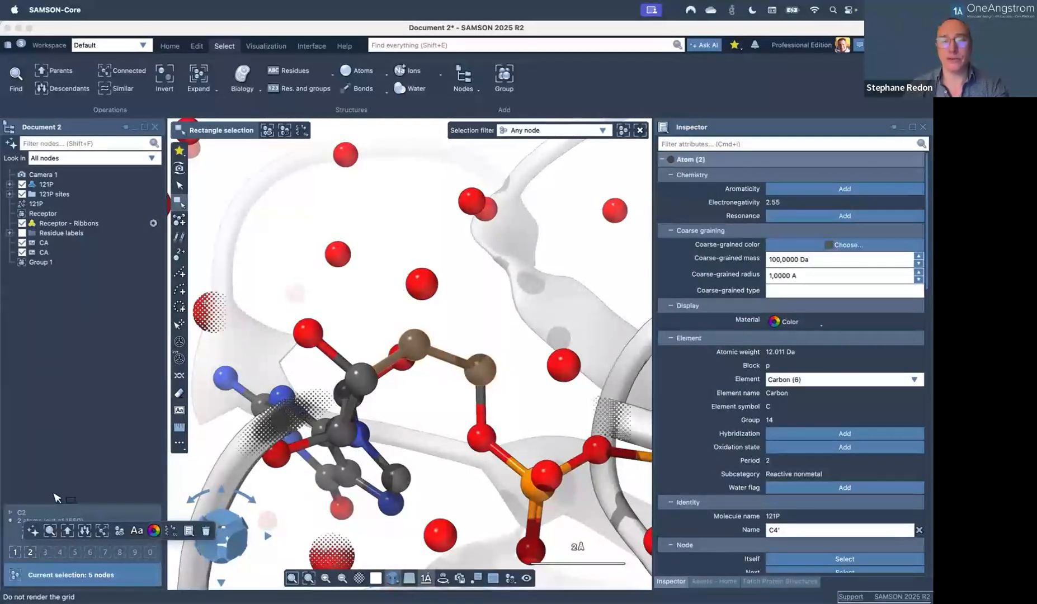
Alternate between saved quick groups 2 and 1, ending on the protein residue group.
{"action": "key", "text": "2"}
{"action": "key", "text": "2"}
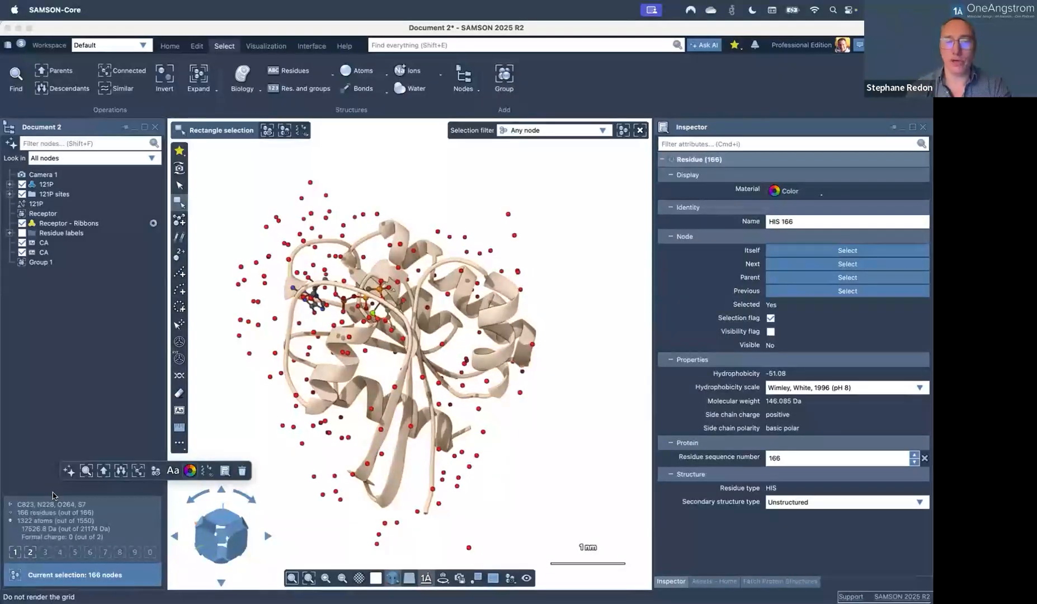
{"action": "key", "text": "1"}
{"action": "key", "text": "1"}
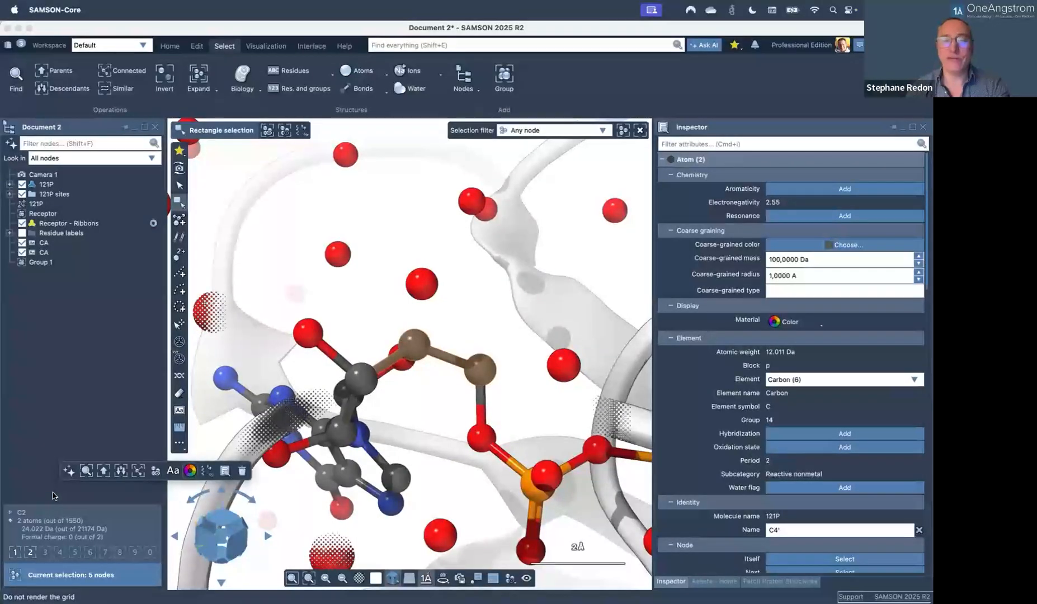
{"action": "key", "text": "2"}
{"action": "key", "text": "2"}
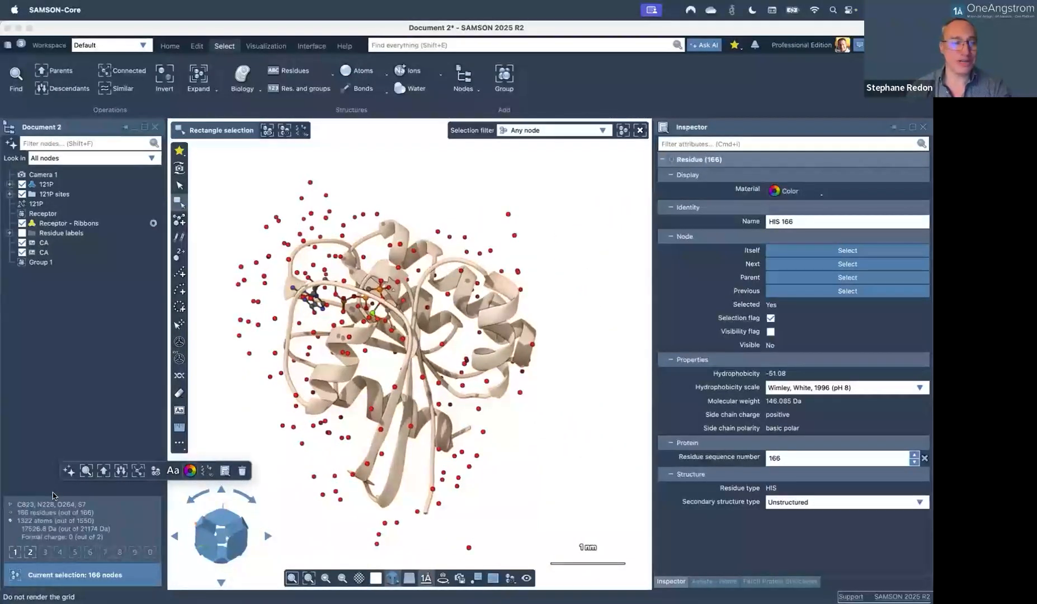
Rotate the protein to a new orientation in the viewport.
{"action": "middle_click_drag", "start_coordinate": [428, 336], "coordinate": [346, 390]}
{"action": "right_click_drag", "start_coordinate": [343, 387], "coordinate": [332, 386]}
{"action": "right_click_drag", "start_coordinate": [415, 339], "coordinate": [405, 409]}
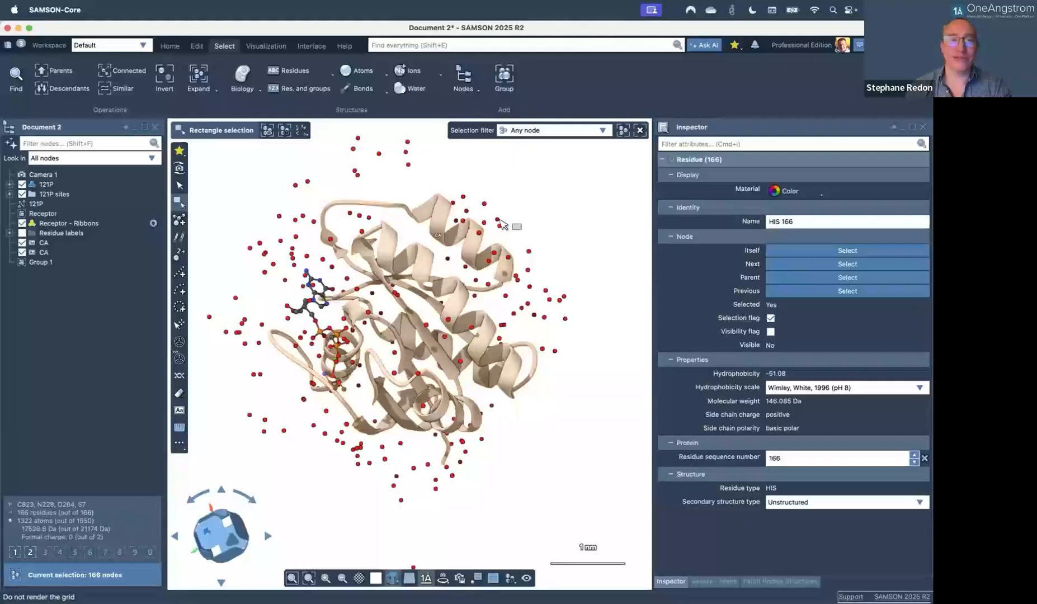
Select all water molecules using the Water selection category.
{"action": "left_click", "coordinate": [244, 86]}
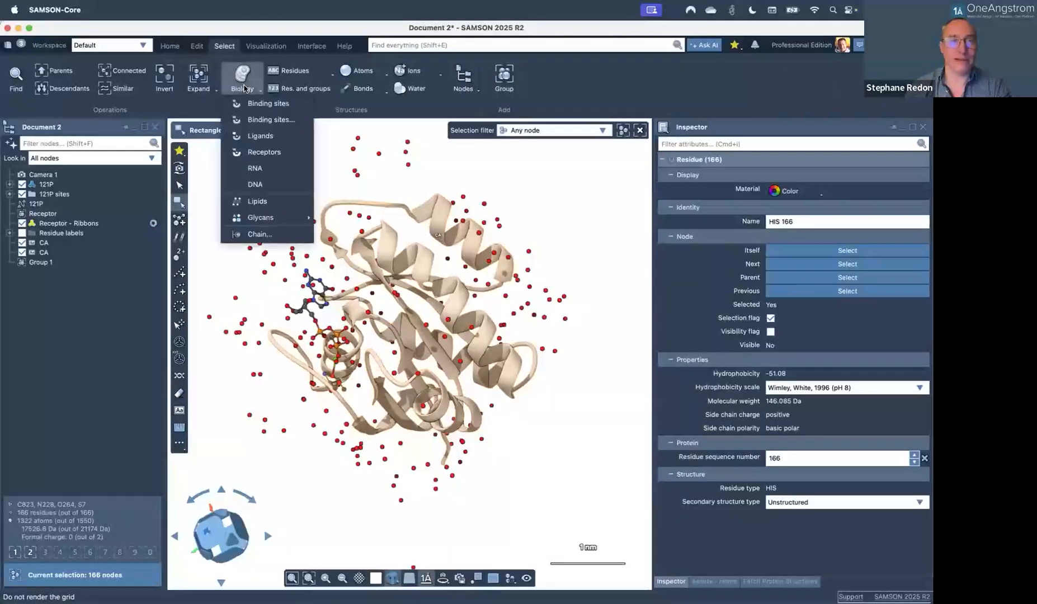
{"action": "left_click", "coordinate": [406, 92]}
{"action": "left_click", "coordinate": [410, 90]}
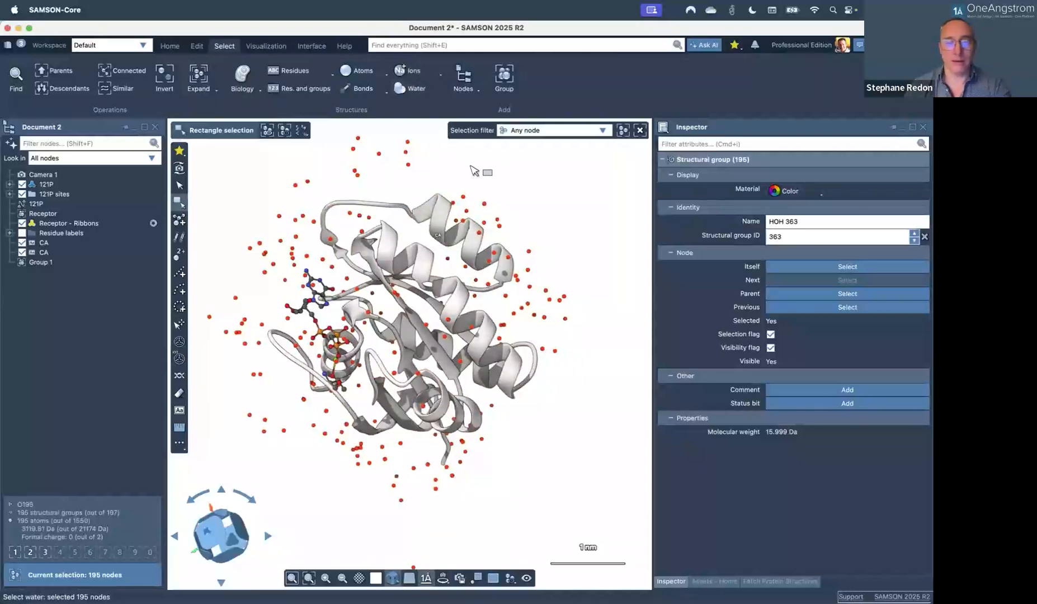
Save the waters as quick group 3 and cycle through groups 1, 2 and 3, ending on the waters.
{"action": "key", "text": "super+z"}
{"action": "key", "text": "super+z"}
{"action": "key", "text": "2"}
{"action": "key", "text": "3"}
{"action": "key", "text": "3"}
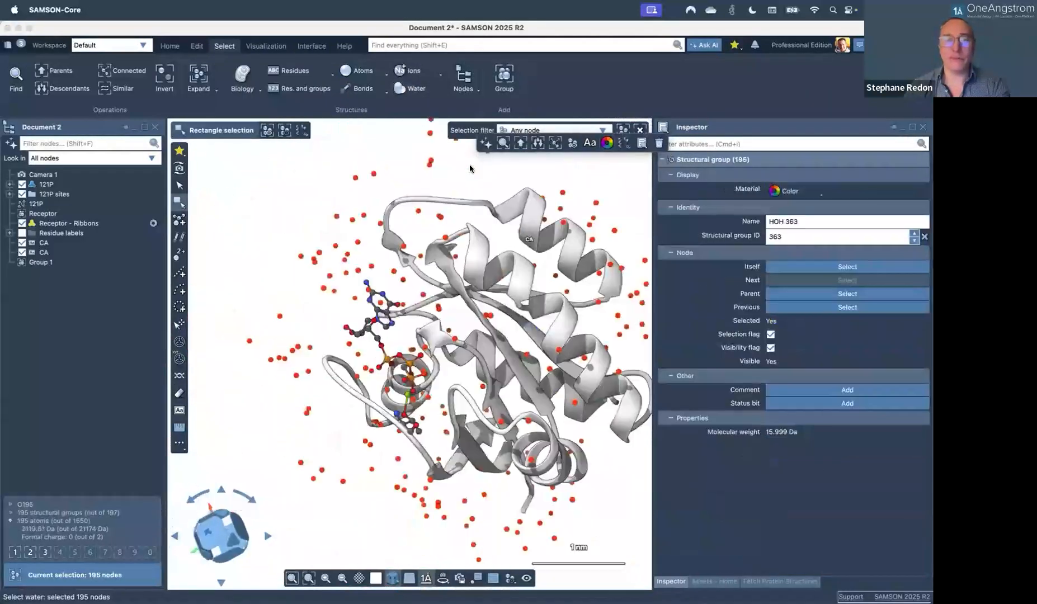
{"action": "key", "text": "1"}
{"action": "key", "text": "1"}
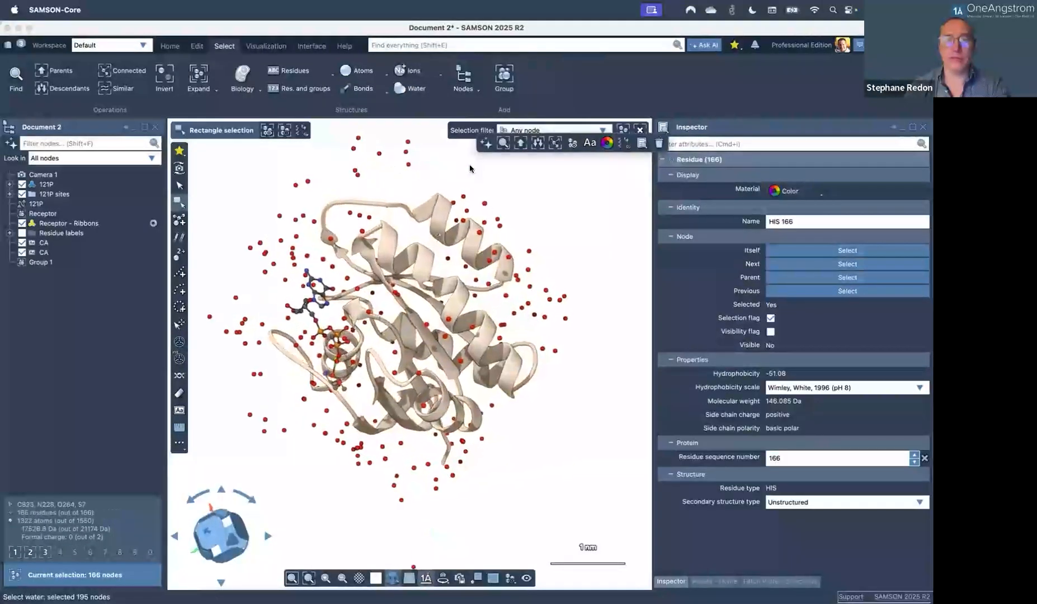
{"action": "key", "text": "3"}
{"action": "key", "text": "3"}
{"action": "key", "text": "1"}
{"action": "key", "text": "1"}
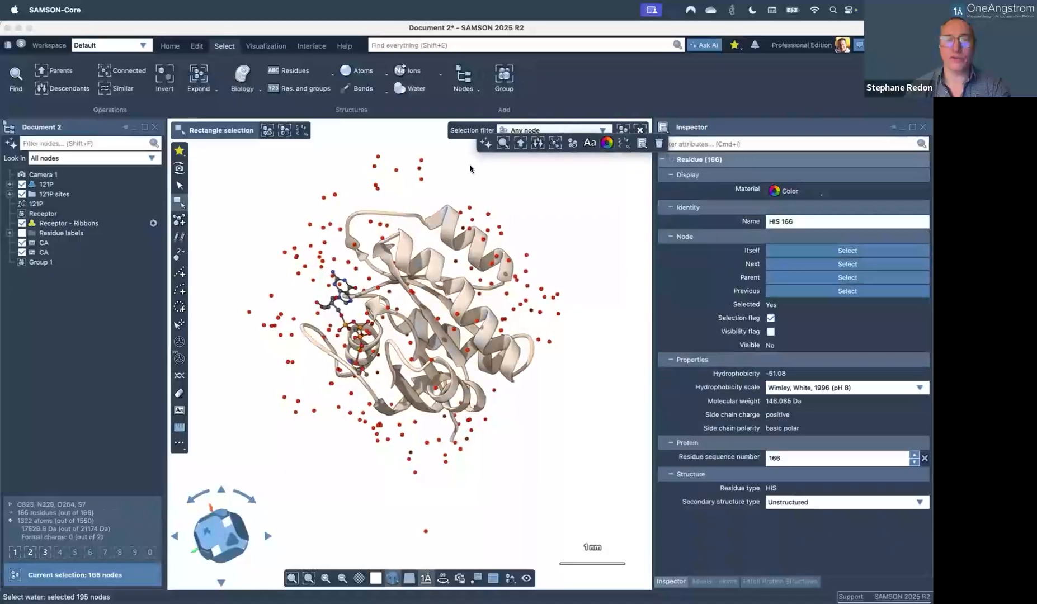
{"action": "key", "text": "3"}
{"action": "key", "text": "3"}
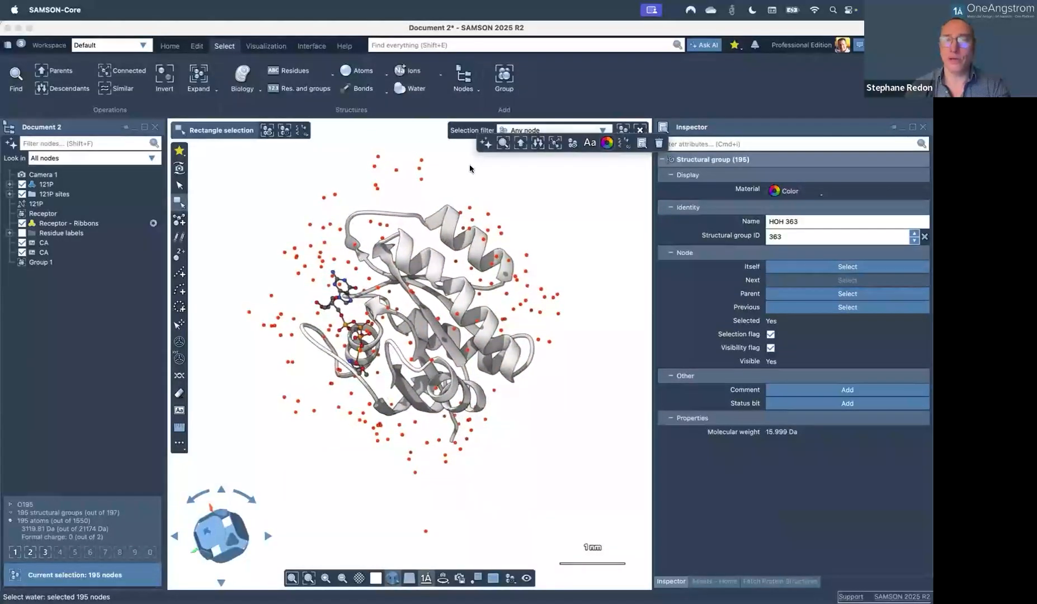
{"action": "left_click", "coordinate": [625, 144]}
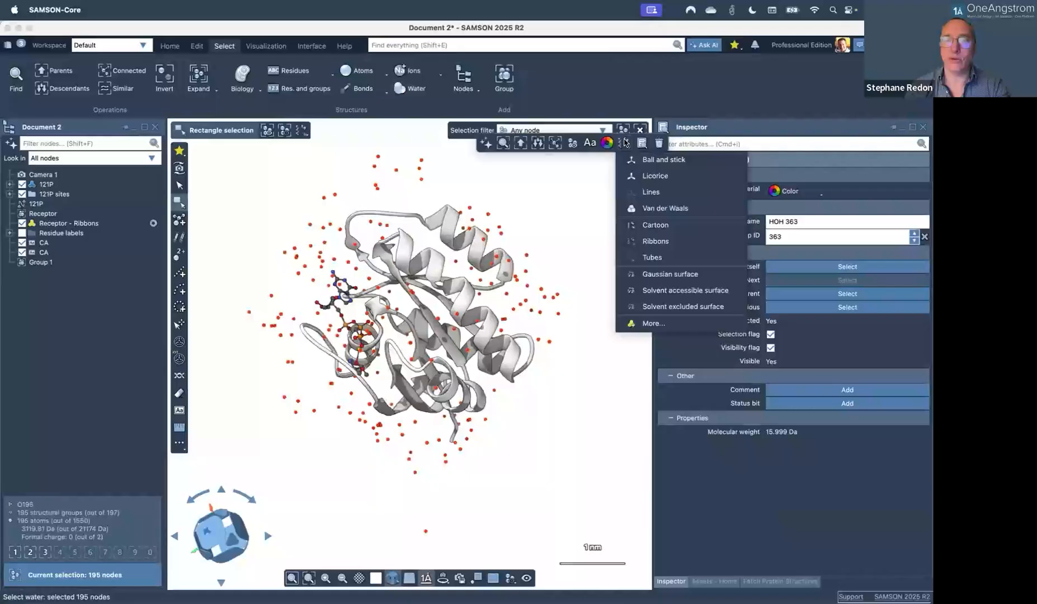
Display the waters as van der Waals spheres and wrap the protein residues in a Gaussian surface.
{"action": "left_click", "coordinate": [637, 211]}
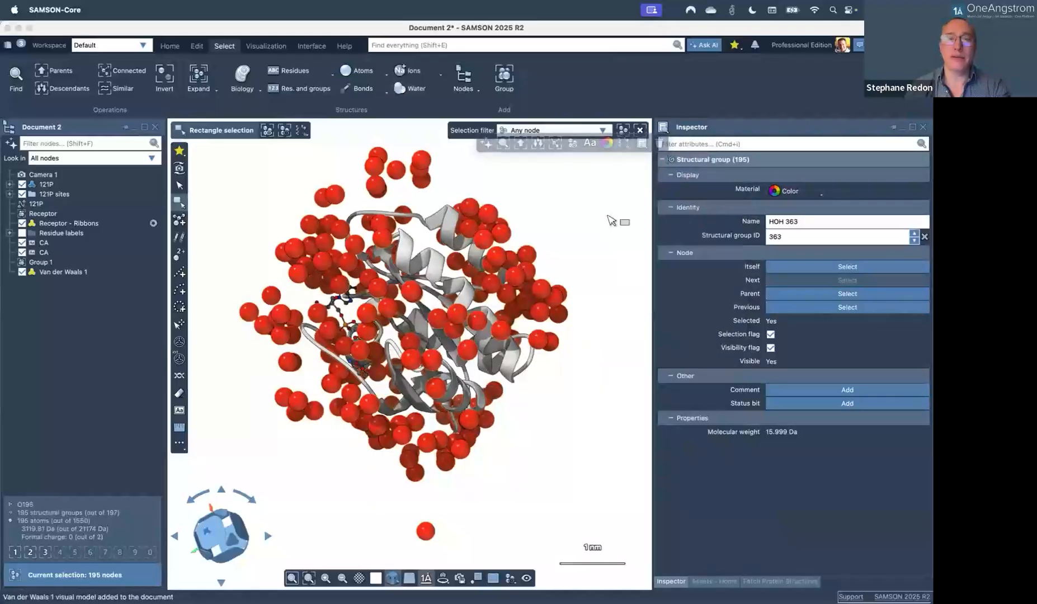
{"action": "key", "text": "1"}
{"action": "left_click", "coordinate": [762, 194]}
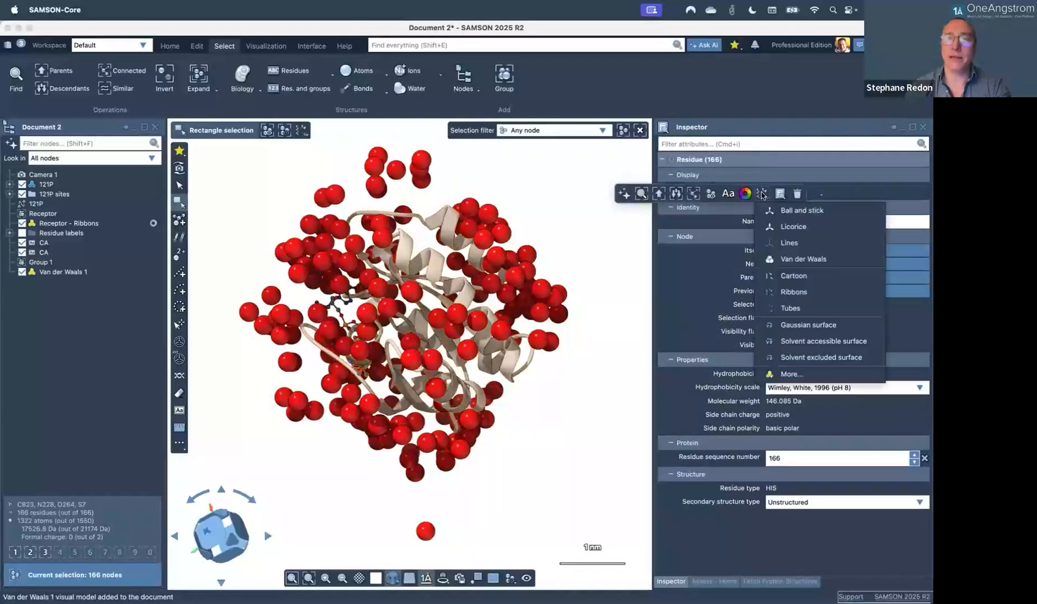
{"action": "left_click", "coordinate": [781, 325]}
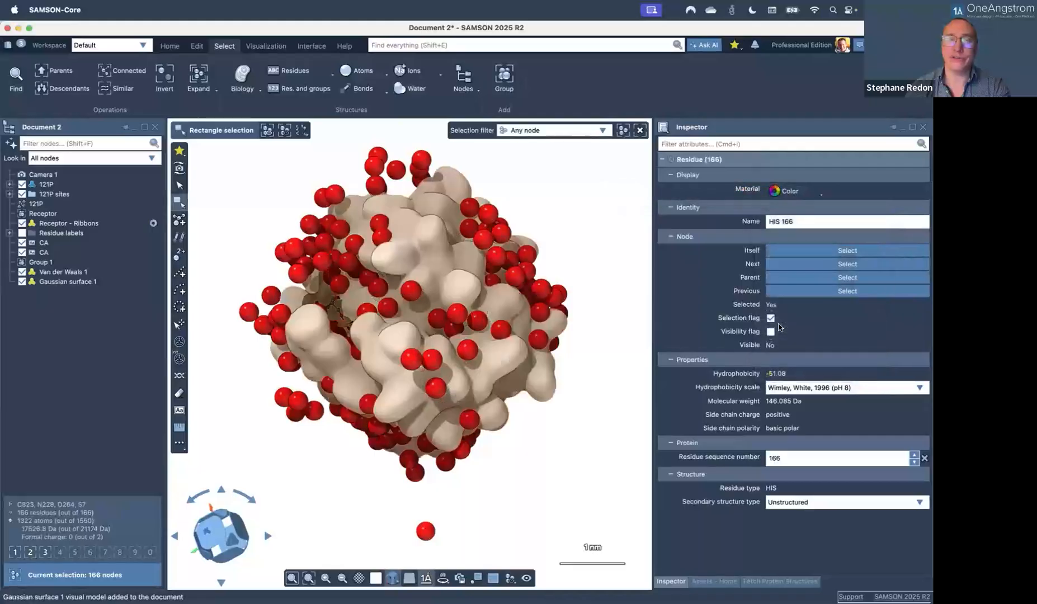
Move the clipping plane into the Gaussian surface to expose a cross-section.
{"action": "middle_click_drag", "start_coordinate": [585, 247], "coordinate": [500, 387]}
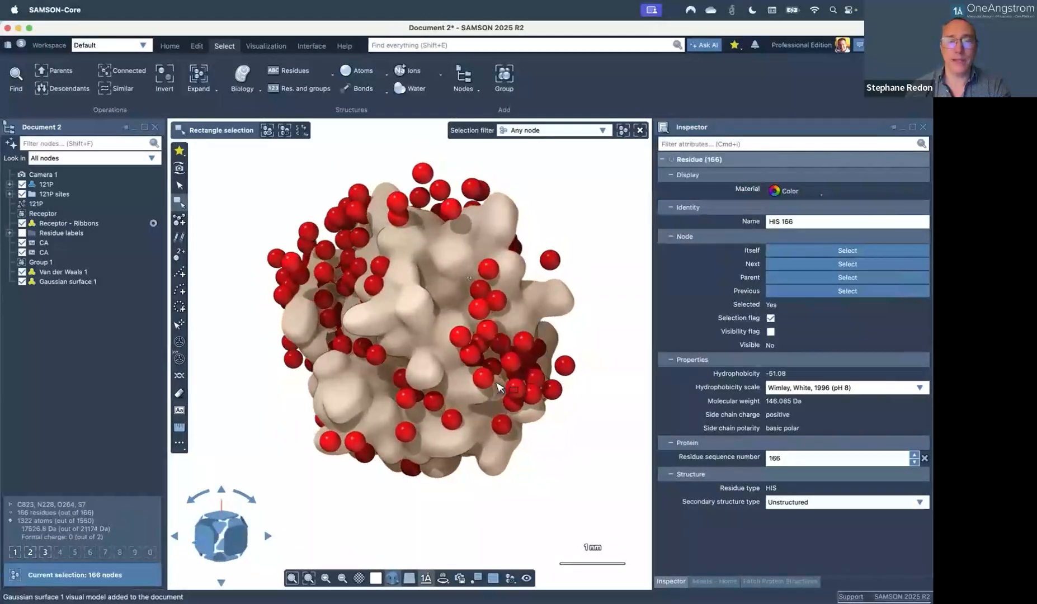
{"action": "left_click", "coordinate": [360, 579]}
{"action": "left_click_drag", "start_coordinate": [379, 559], "coordinate": [392, 560]}
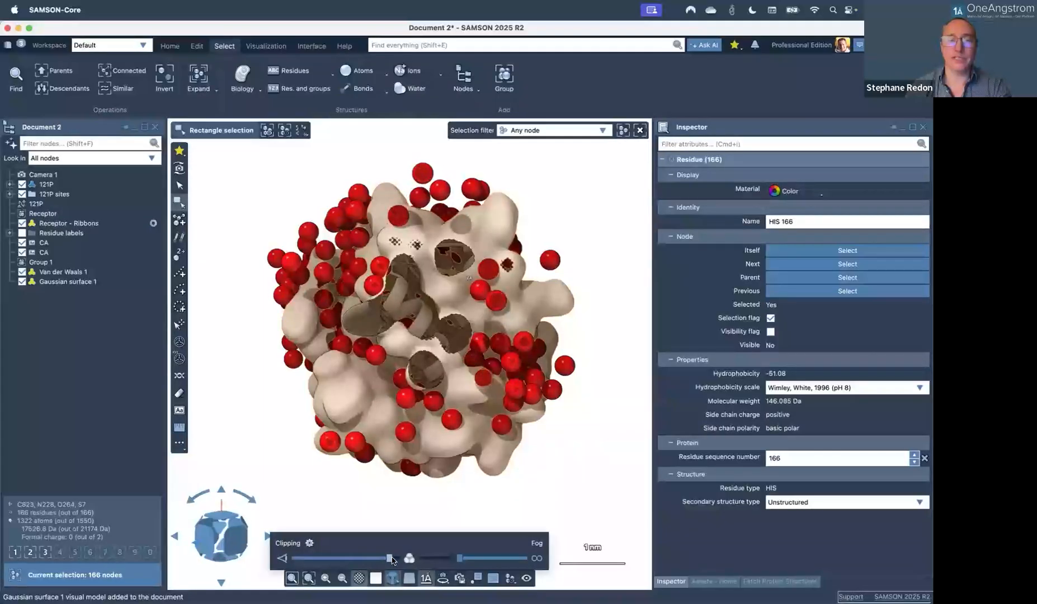
Clip deeper to reveal the inner ribbons, deselect everything and rotate the clipped protein.
{"action": "left_click", "coordinate": [405, 561]}
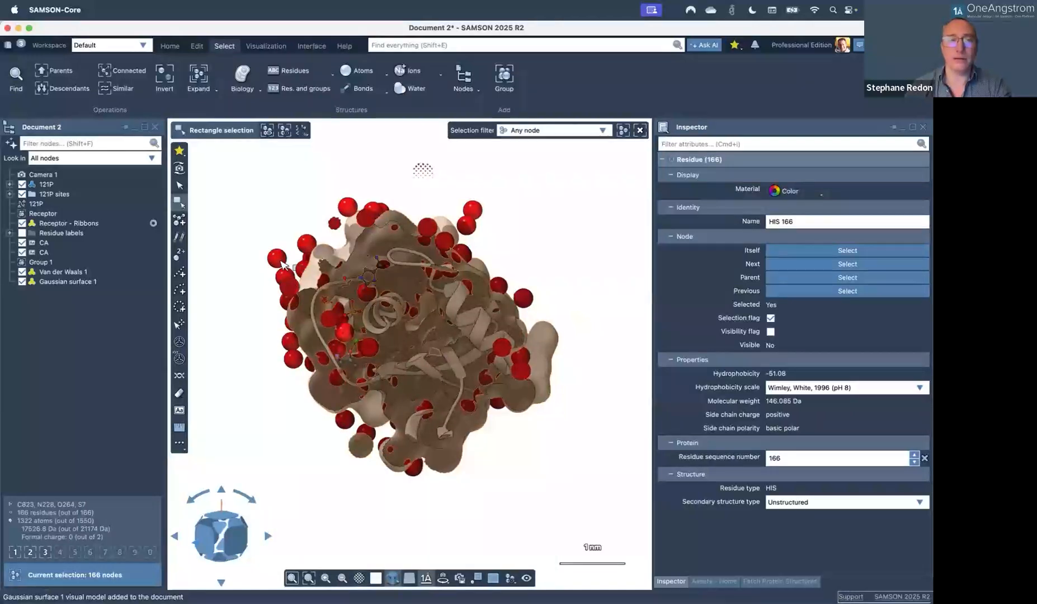
{"action": "left_click", "coordinate": [179, 168]}
{"action": "left_click", "coordinate": [331, 151]}
{"action": "left_click_drag", "start_coordinate": [430, 307], "coordinate": [407, 357]}
Zoom the camera onto the two ligand atoms, then frame the protein residues.
{"action": "left_click", "coordinate": [406, 358]}
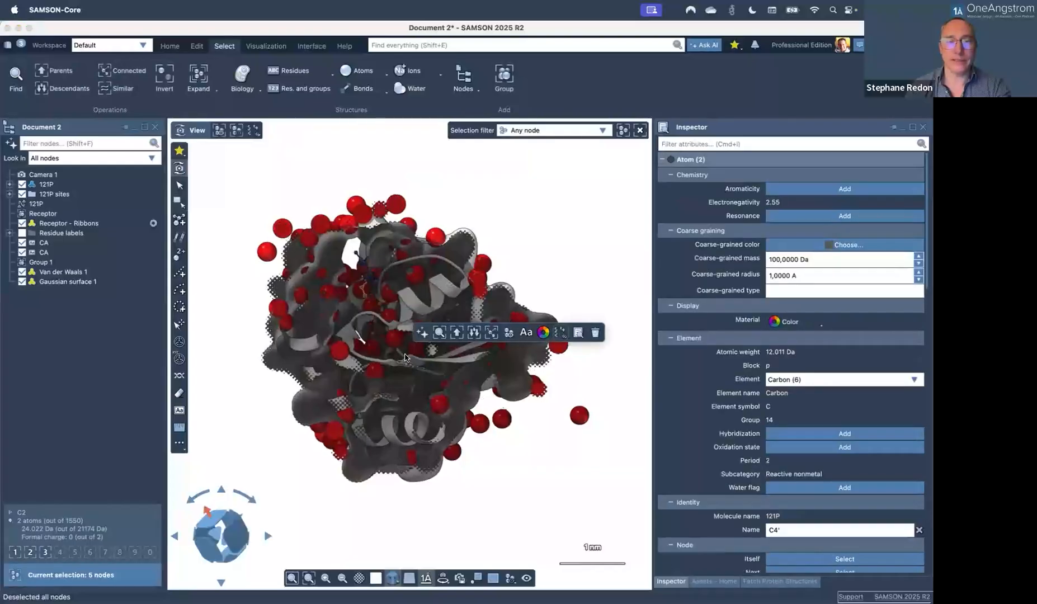
{"action": "key", "text": "1"}
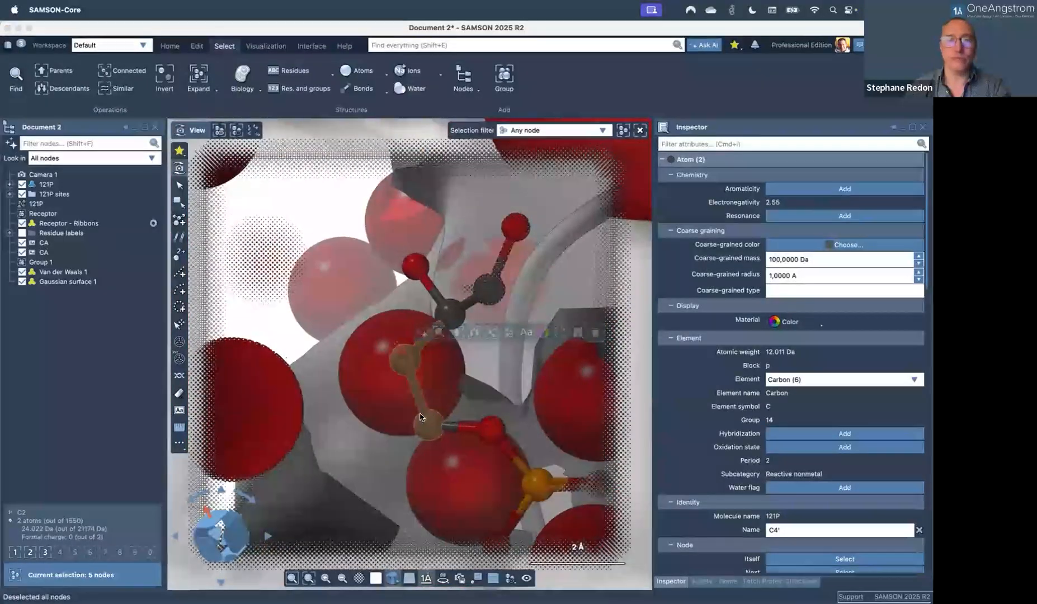
{"action": "double_click", "coordinate": [422, 422]}
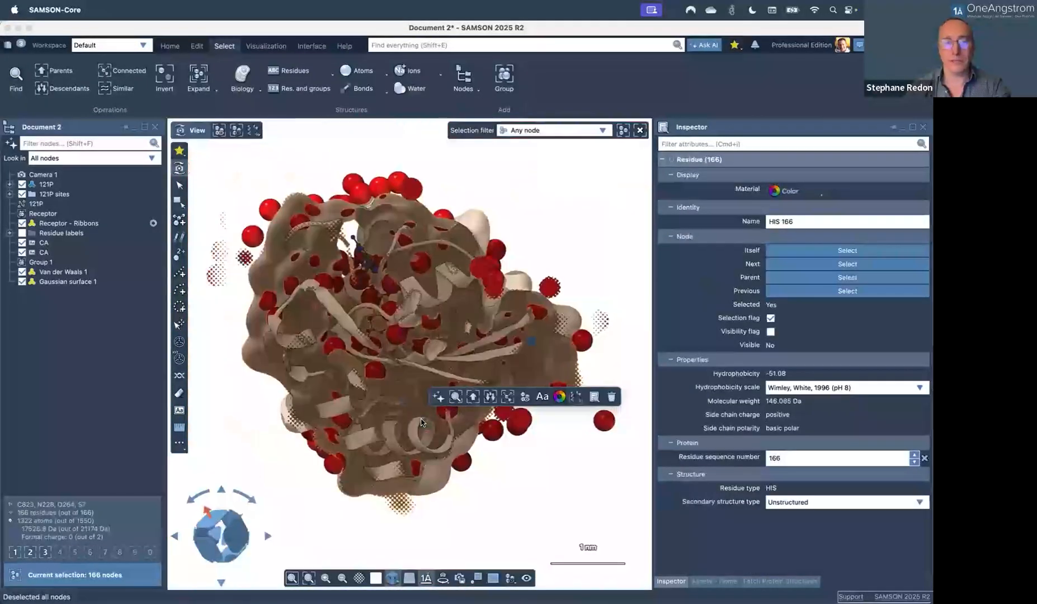
Pull the clipping plane back out of the protein and deselect all nodes.
{"action": "left_click", "coordinate": [360, 579]}
{"action": "left_click_drag", "start_coordinate": [397, 558], "coordinate": [381, 558]}
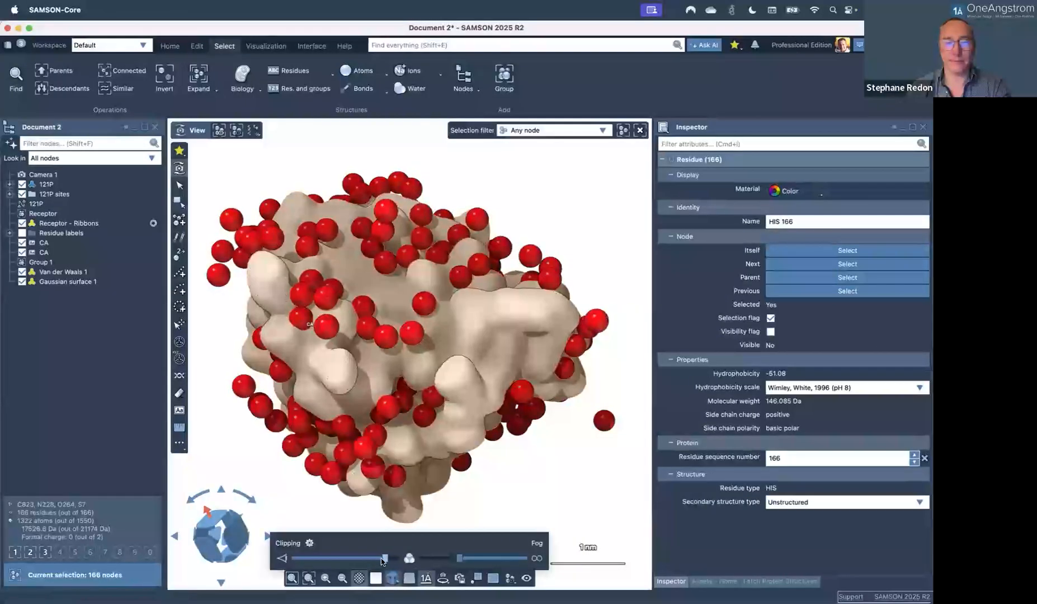
{"action": "left_click", "coordinate": [485, 501]}
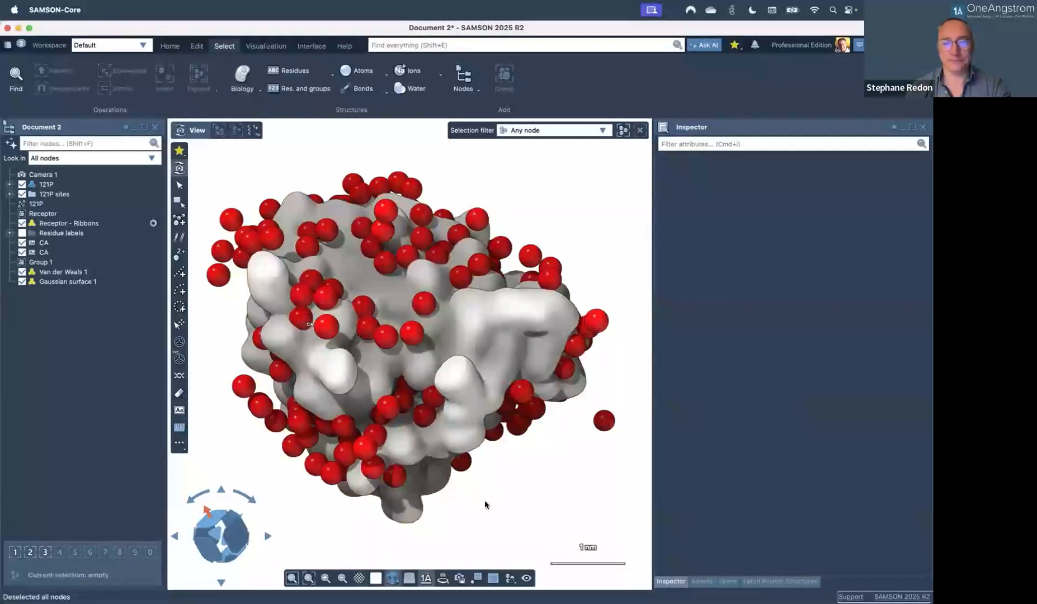
Close the open documents, discarding unsaved changes.
{"action": "key", "text": "super+w"}
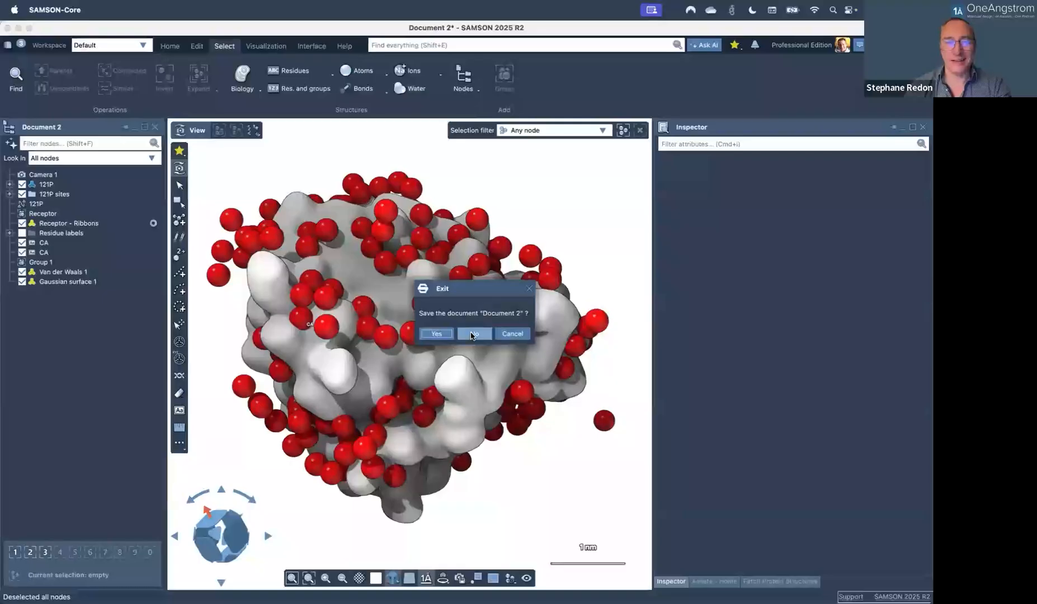
{"action": "left_click", "coordinate": [473, 334]}
{"action": "key", "text": "super+w"}
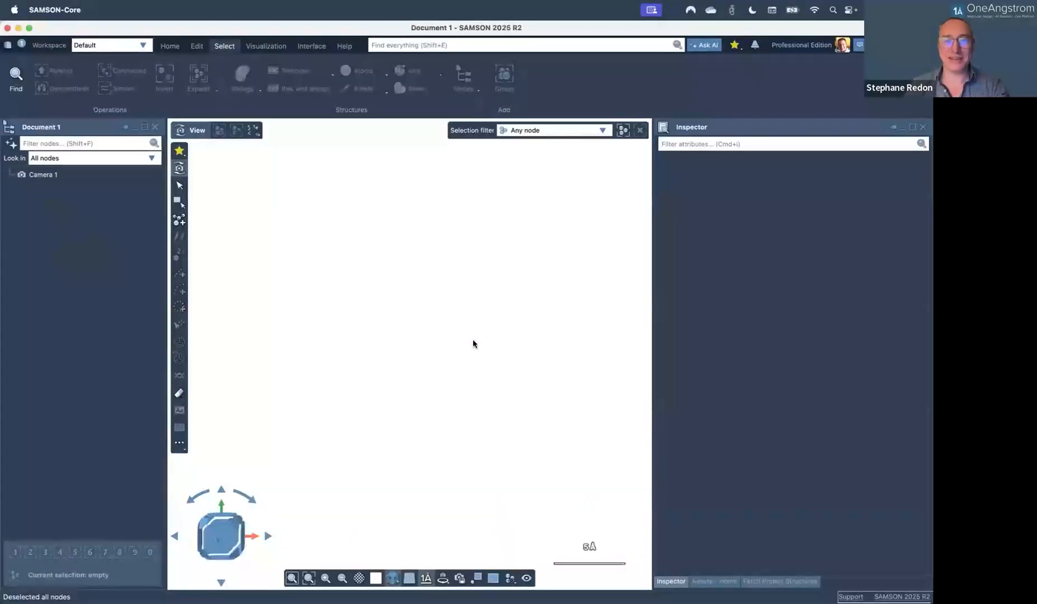
Reset the background to Default and show the reference grid and axes in perspective.
{"action": "left_click", "coordinate": [391, 578]}
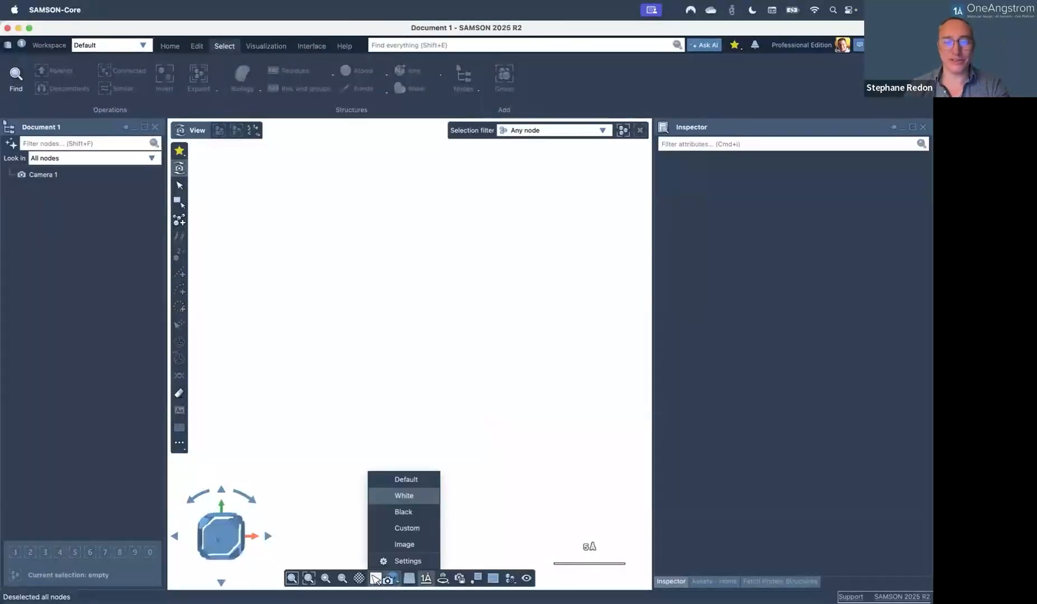
{"action": "left_click", "coordinate": [404, 481]}
{"action": "left_click", "coordinate": [410, 578]}
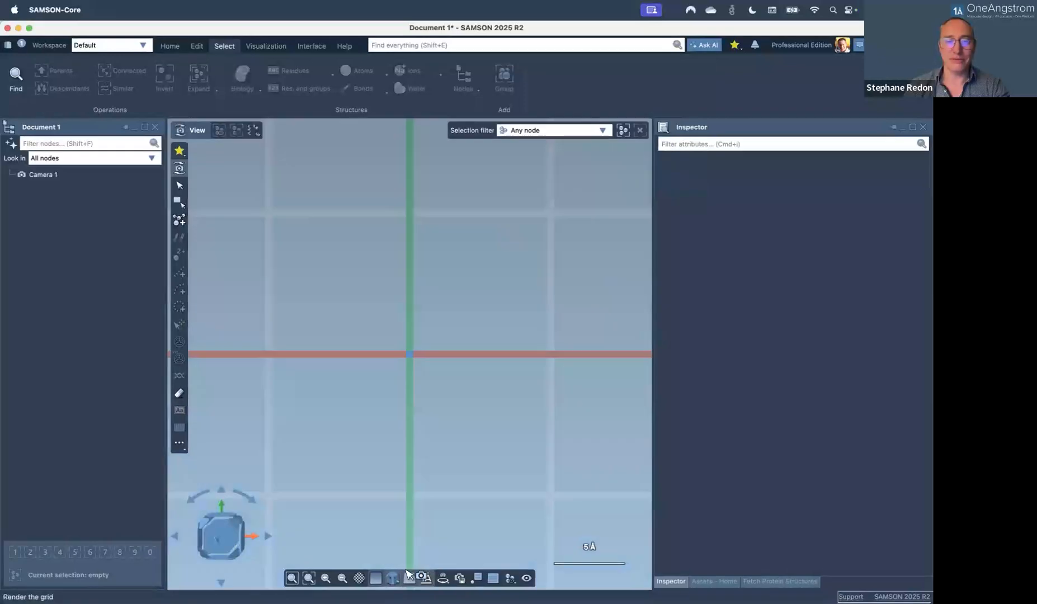
{"action": "middle_click_drag", "start_coordinate": [419, 326], "coordinate": [409, 271]}
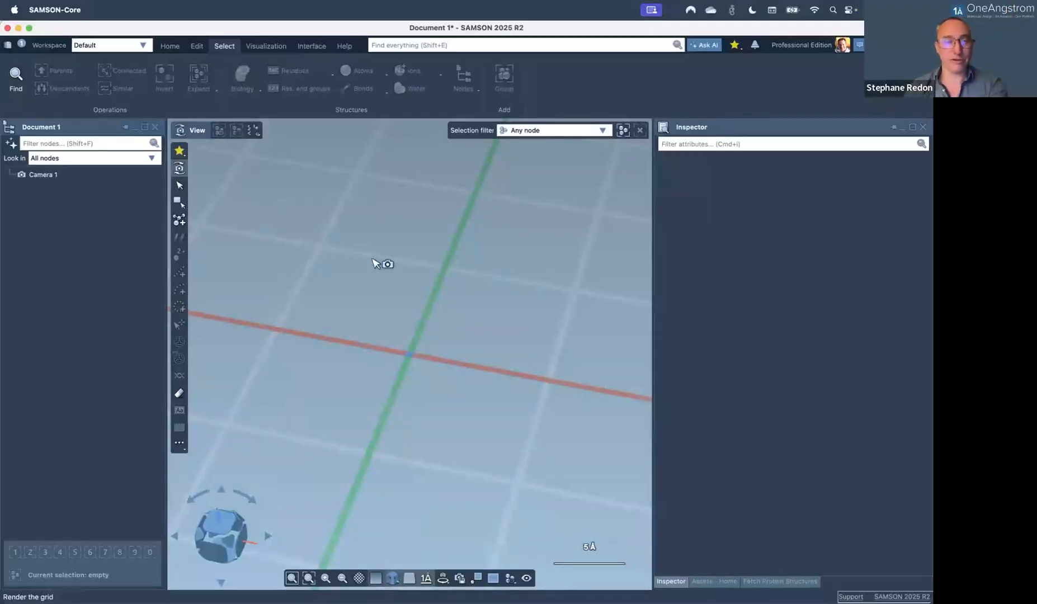
{"action": "left_click", "coordinate": [170, 47]}
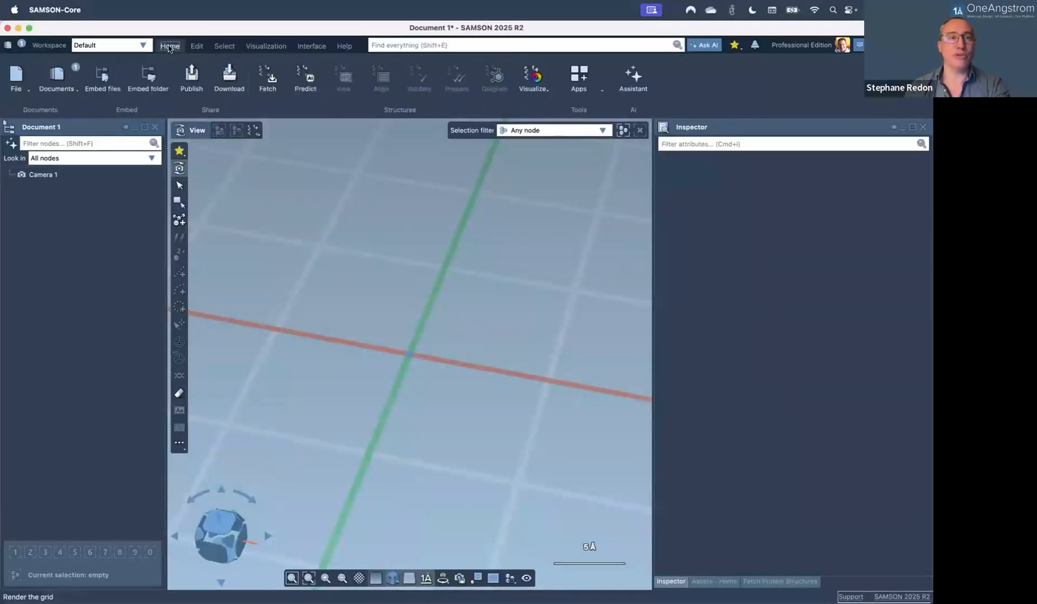
Open the document '2. Protein aligner and color schemes.sam'.
{"action": "left_click", "coordinate": [25, 88]}
{"action": "left_click", "coordinate": [35, 118]}
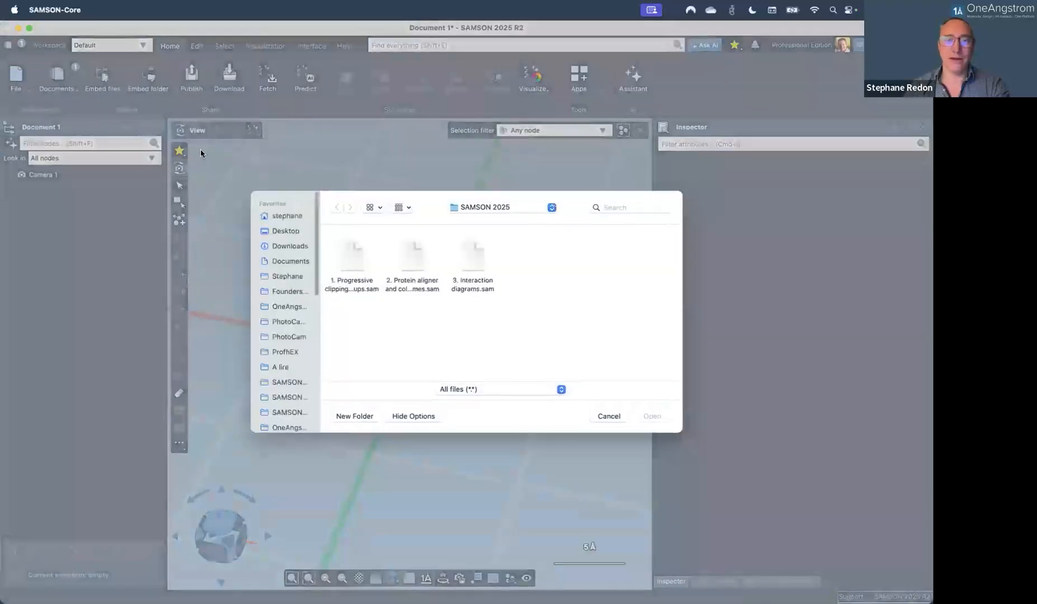
{"action": "double_click", "coordinate": [409, 251]}
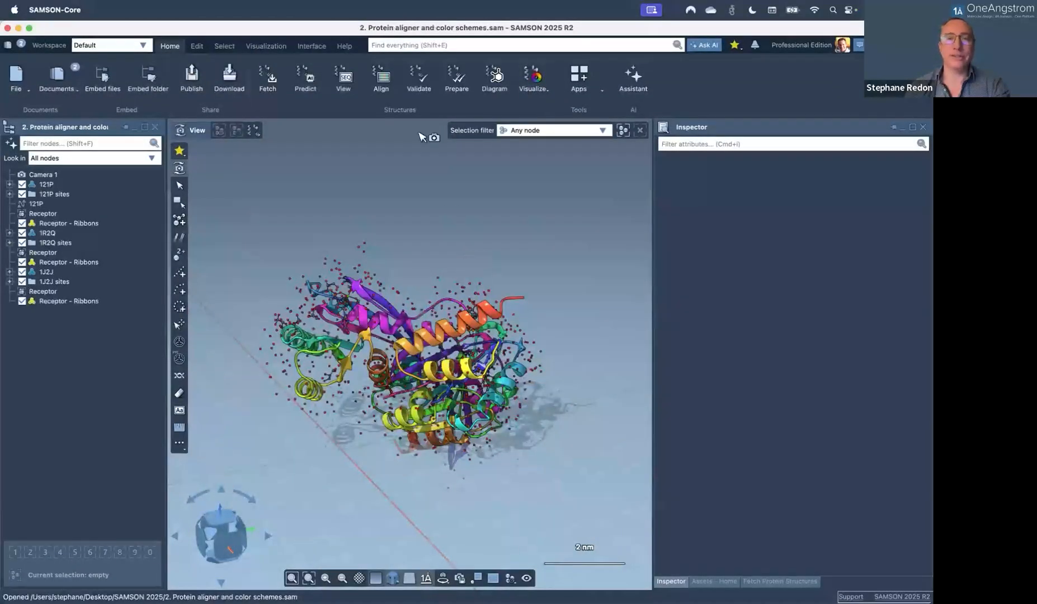
Turn off silhouette rendering and rotate the proteins to a more top-down view.
{"action": "left_click", "coordinate": [266, 45]}
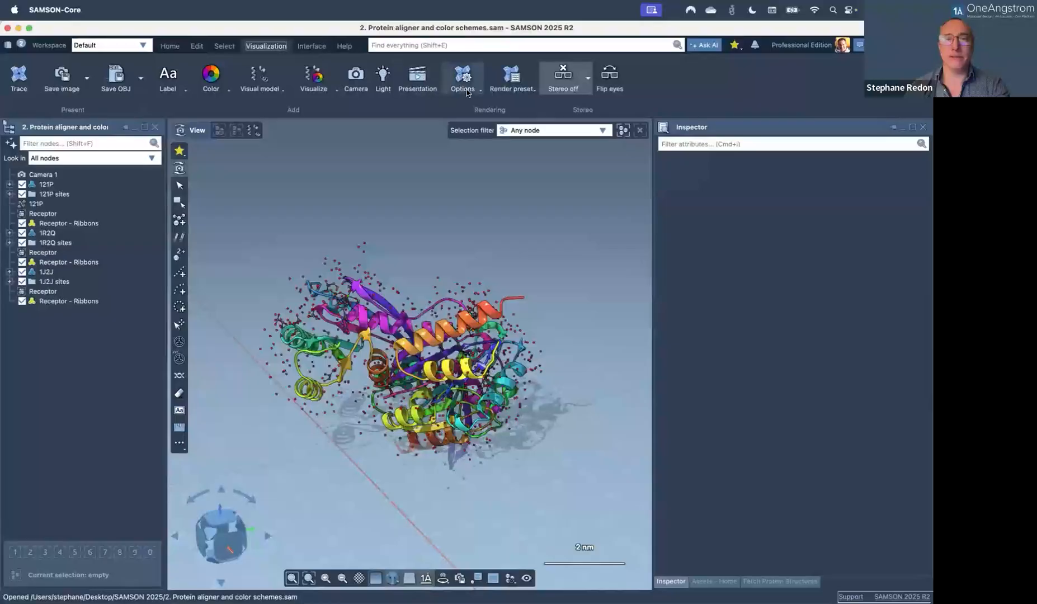
{"action": "left_click", "coordinate": [463, 79]}
{"action": "left_click", "coordinate": [479, 234]}
{"action": "left_click_drag", "start_coordinate": [413, 329], "coordinate": [415, 415]}
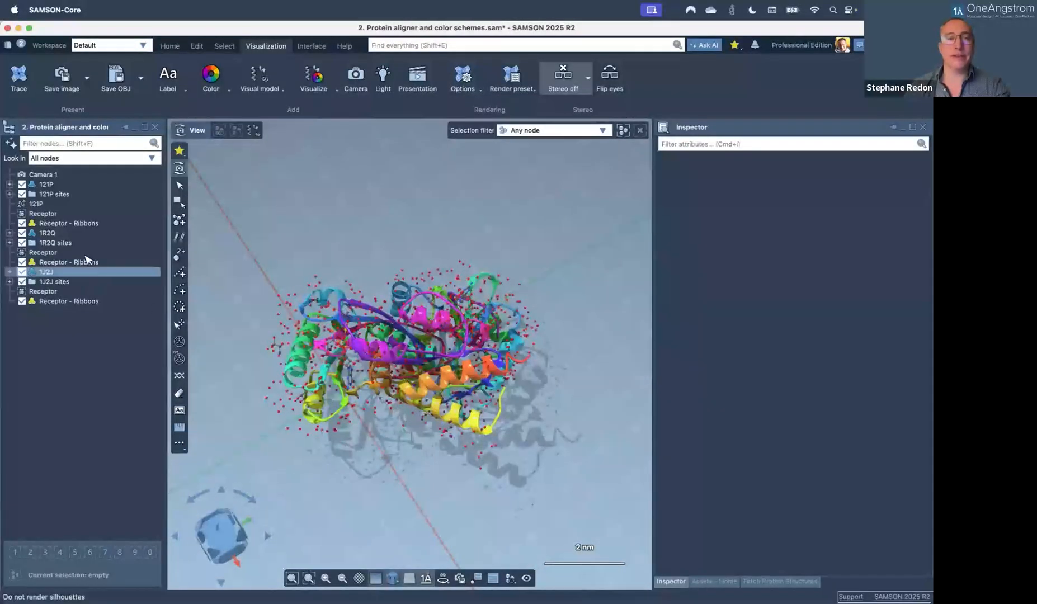
Select 121P, 1R2Q and 1J2J in turn to inspect them, then clear the selection.
{"action": "left_click", "coordinate": [46, 184]}
{"action": "left_click", "coordinate": [47, 232]}
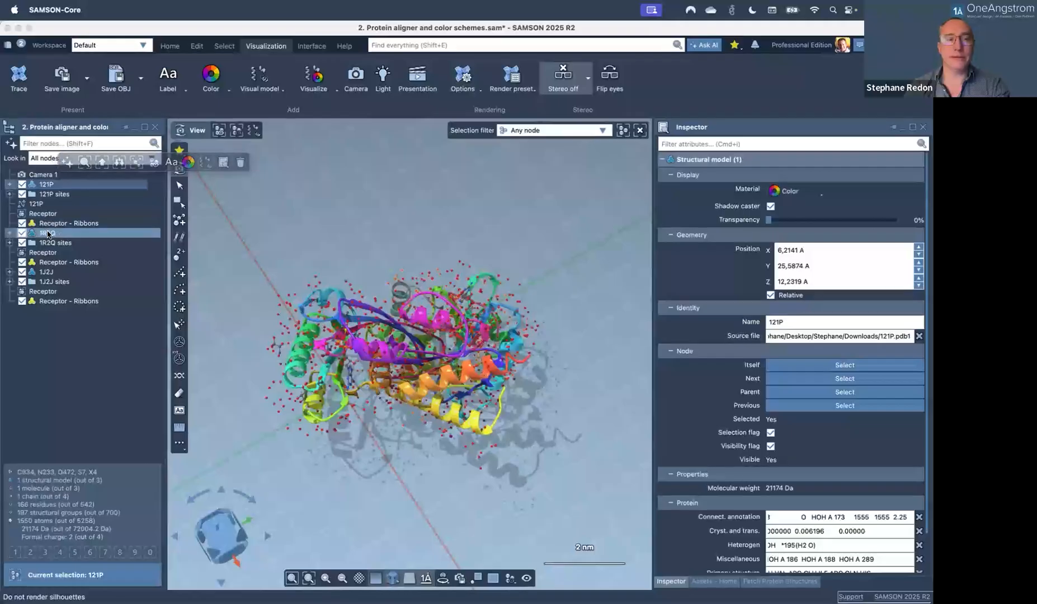
{"action": "left_click", "coordinate": [47, 272]}
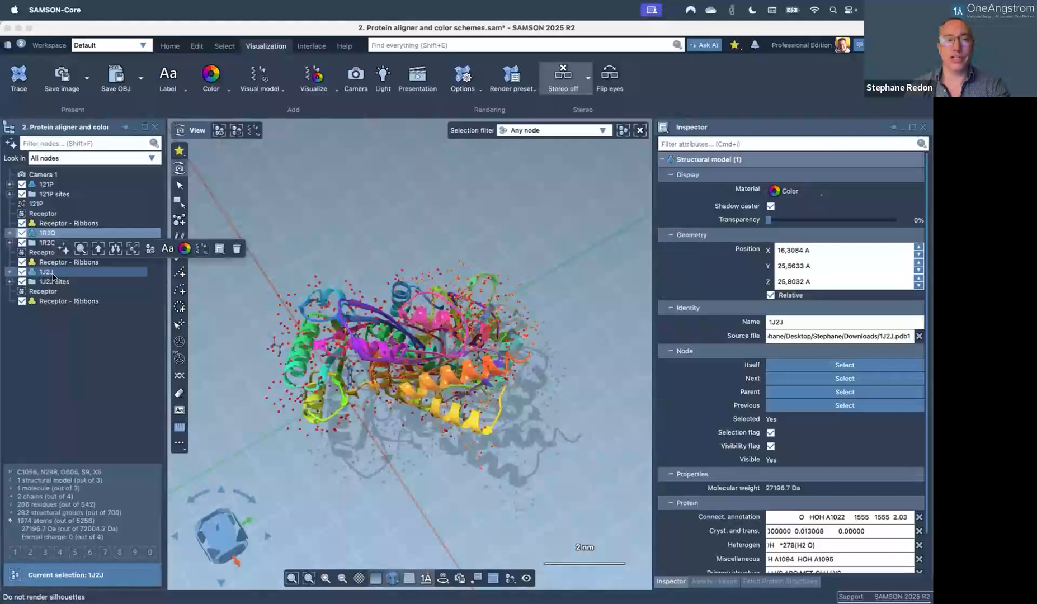
{"action": "left_click", "coordinate": [84, 387]}
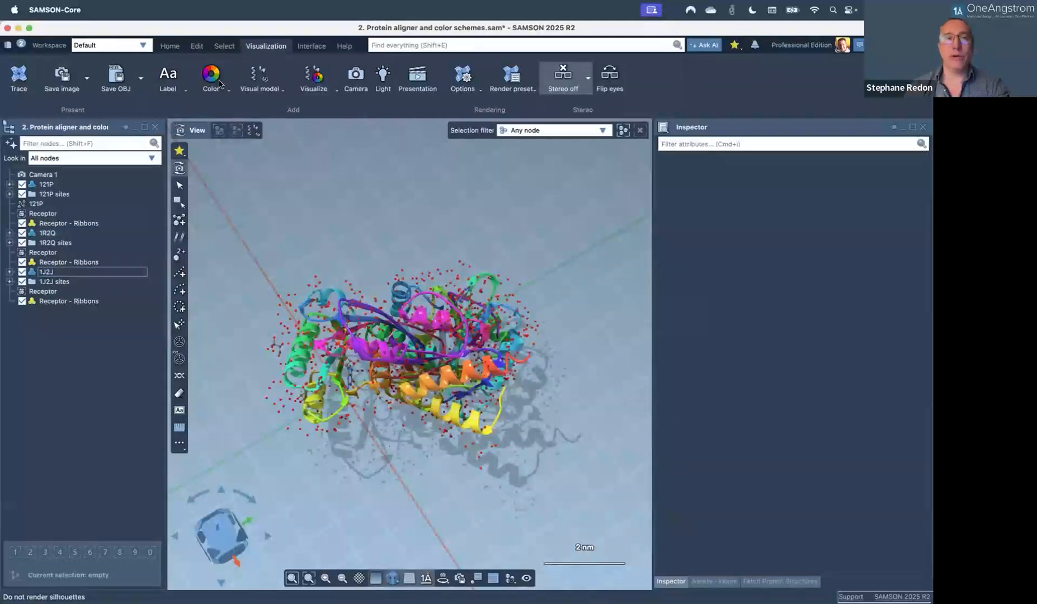
{"action": "left_click", "coordinate": [170, 45]}
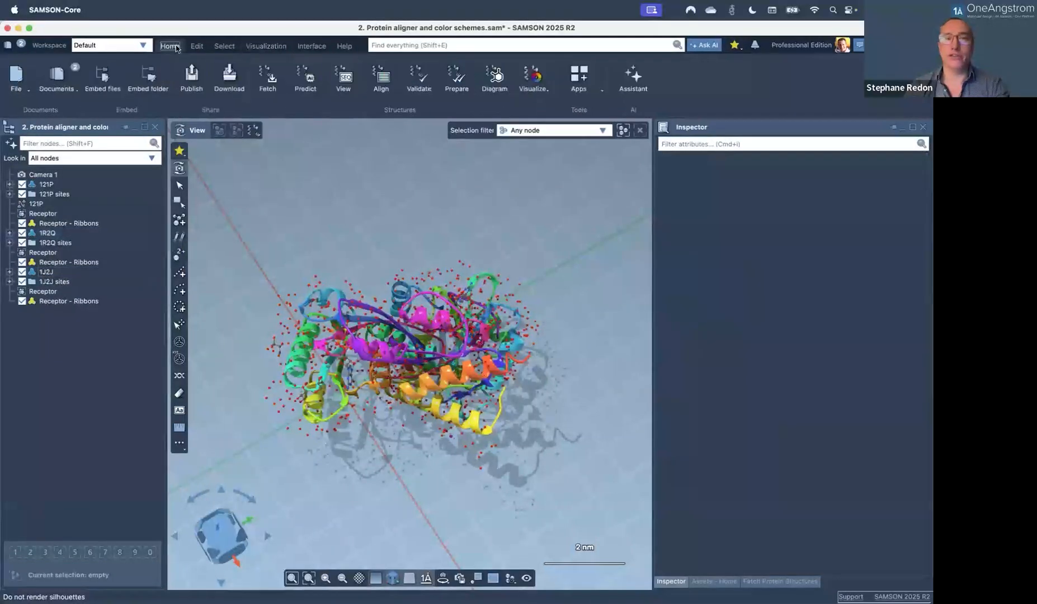
Open and close the Fetch Protein Structures panel, leaving the Assets library visible.
{"action": "left_click", "coordinate": [269, 78]}
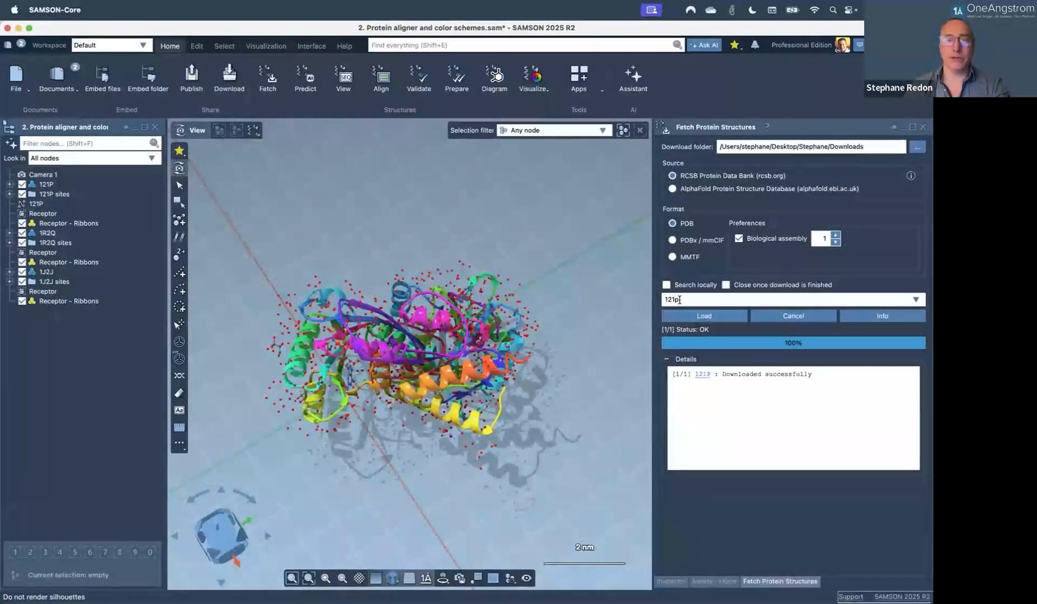
{"action": "left_click", "coordinate": [924, 127]}
{"action": "middle_click_drag", "start_coordinate": [446, 342], "coordinate": [415, 337]}
Zoom in and orbit the three superimposed proteins to view another side.
{"action": "scroll", "coordinate": [446, 358], "scroll_direction": "up", "scroll_amount": 3}
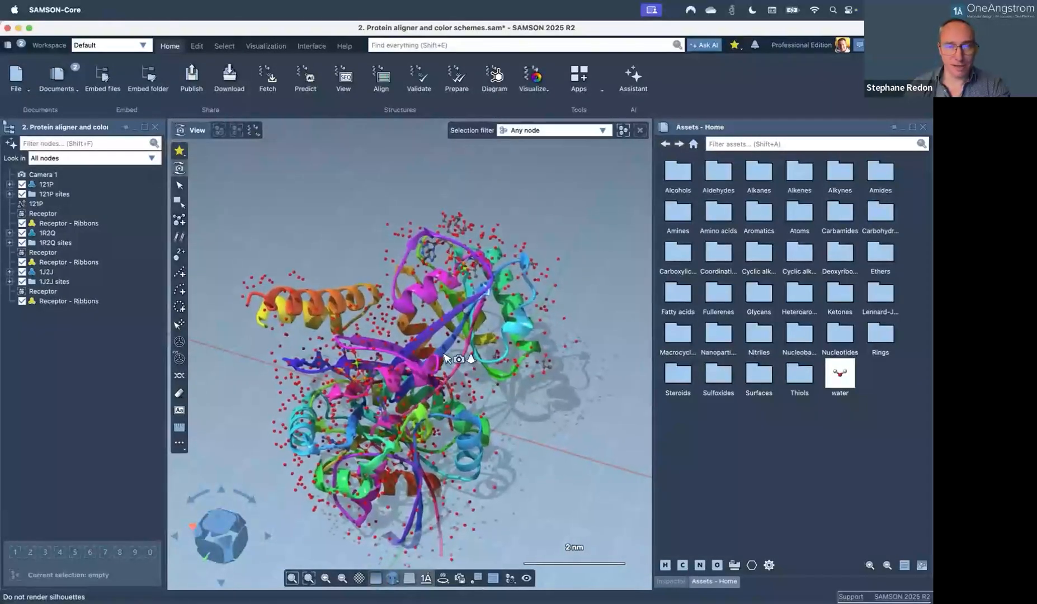
{"action": "middle_click_drag", "start_coordinate": [442, 370], "coordinate": [375, 401]}
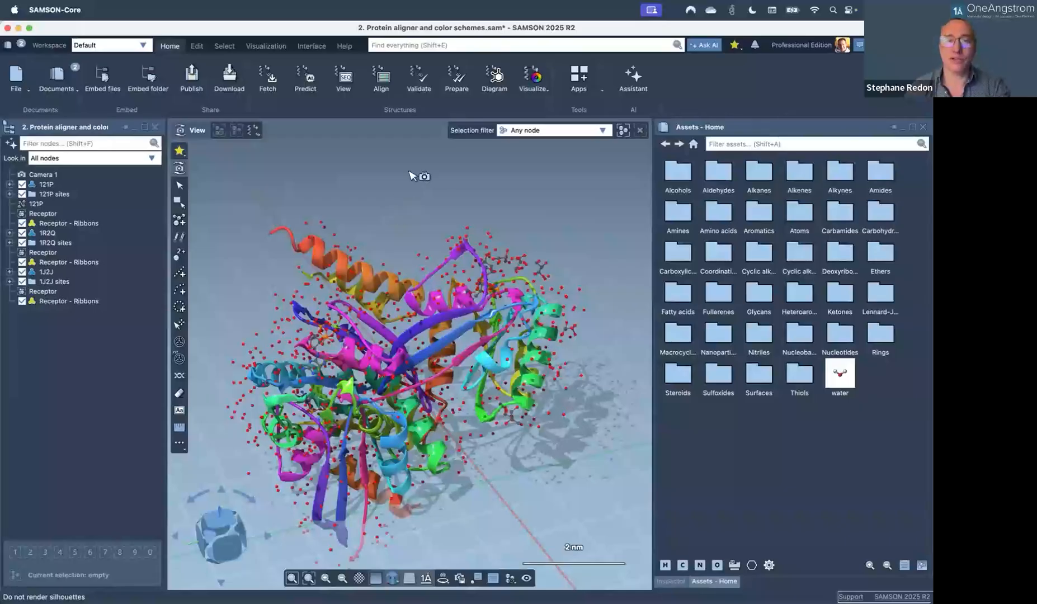
Run Prepare system with Remove water checked, then orbit to inspect the cleaned proteins.
{"action": "left_click", "coordinate": [457, 79]}
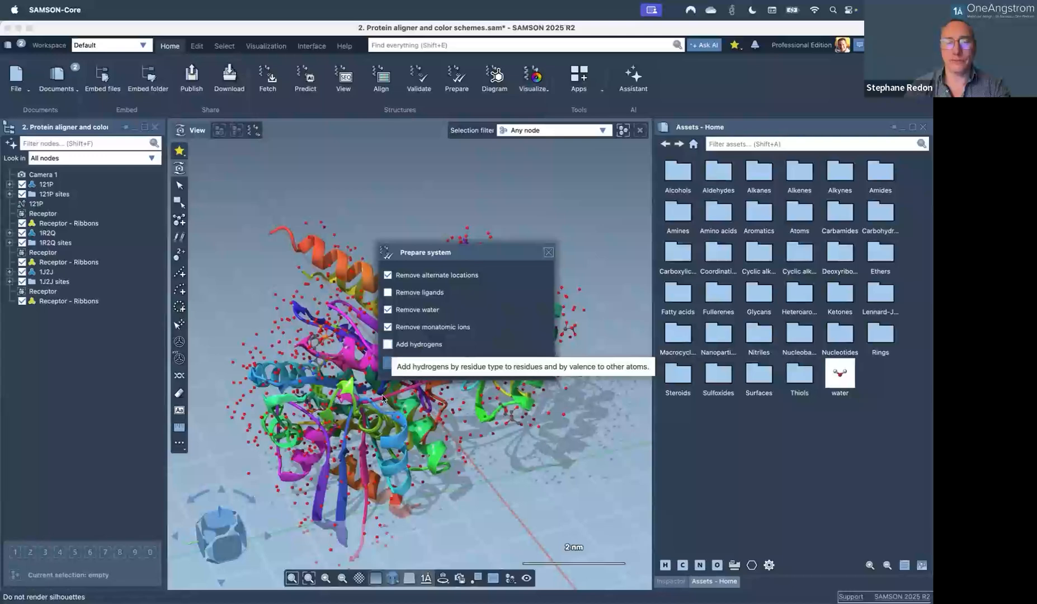
{"action": "left_click", "coordinate": [492, 367]}
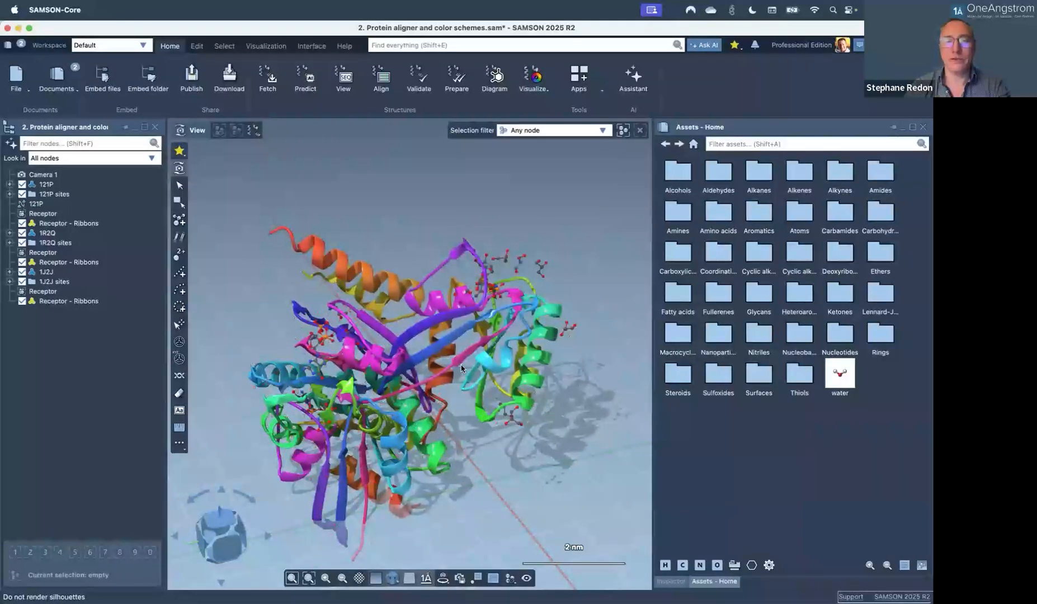
{"action": "middle_click_drag", "start_coordinate": [461, 368], "coordinate": [405, 356]}
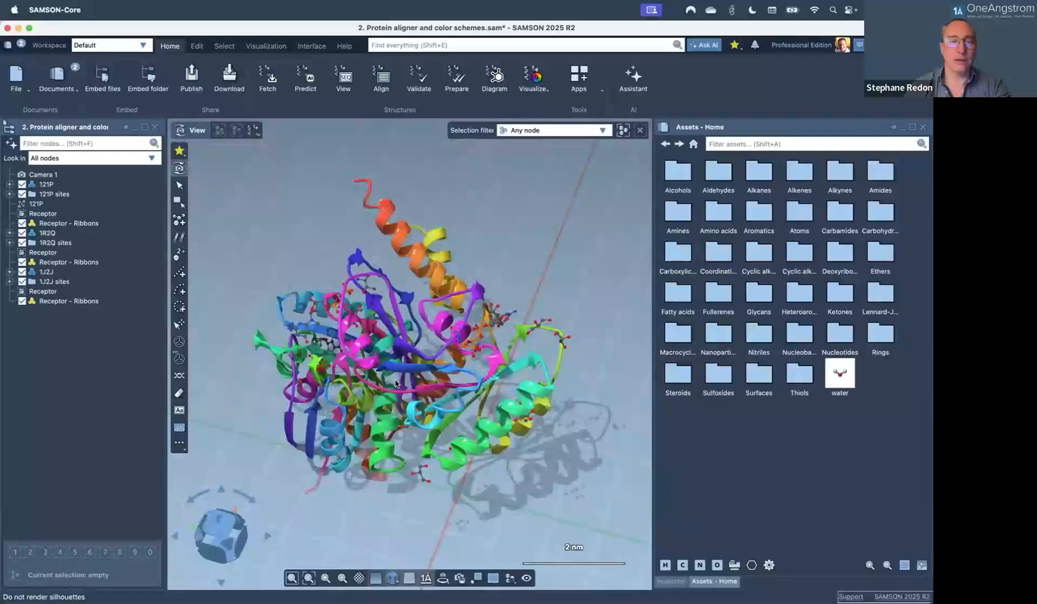
{"action": "middle_click_drag", "start_coordinate": [396, 385], "coordinate": [420, 408]}
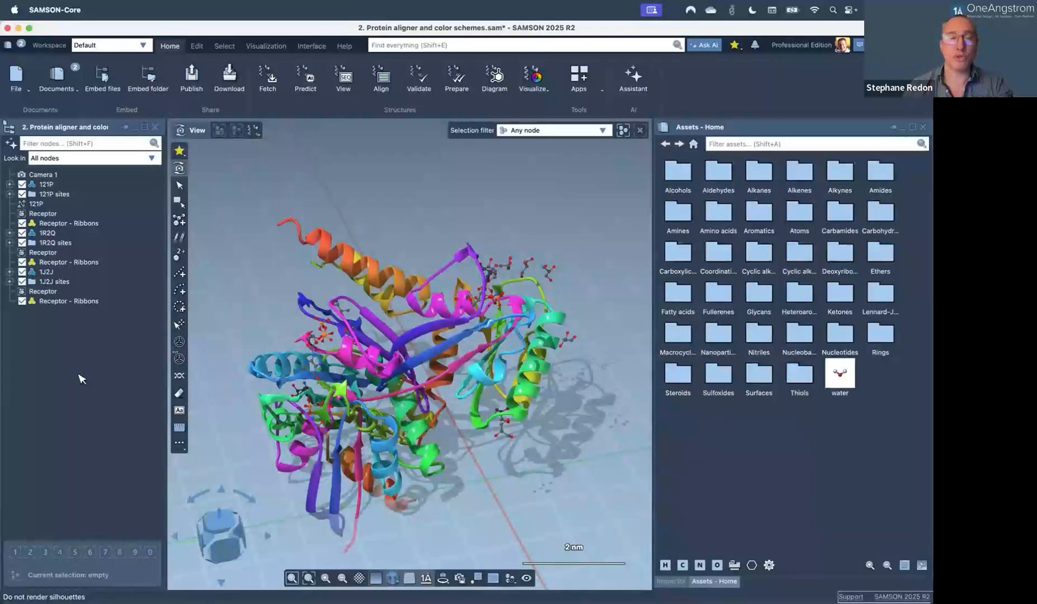
{"action": "left_click", "coordinate": [63, 272]}
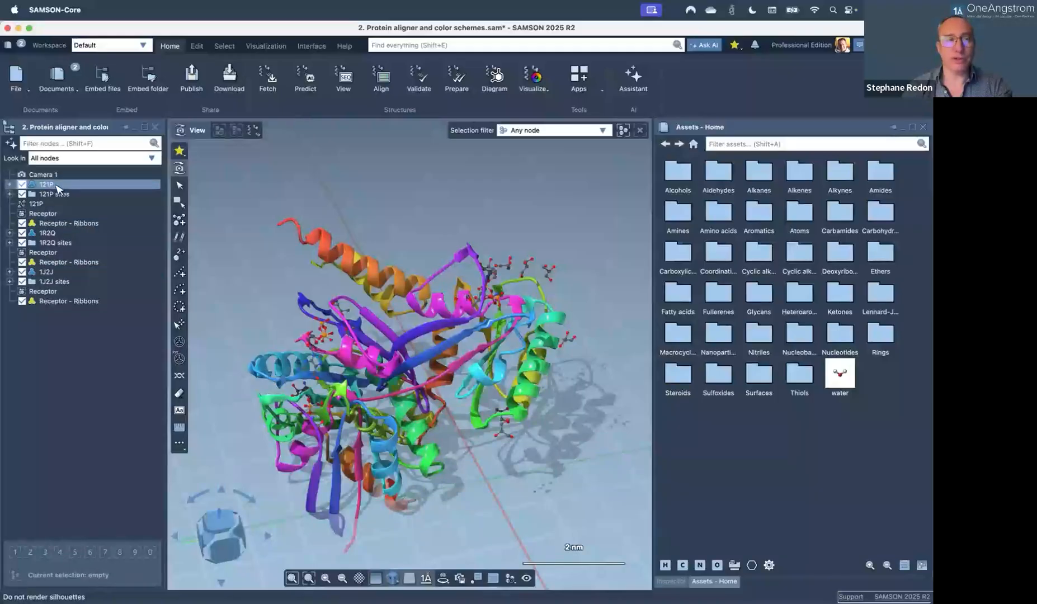
{"action": "left_click", "coordinate": [71, 226]}
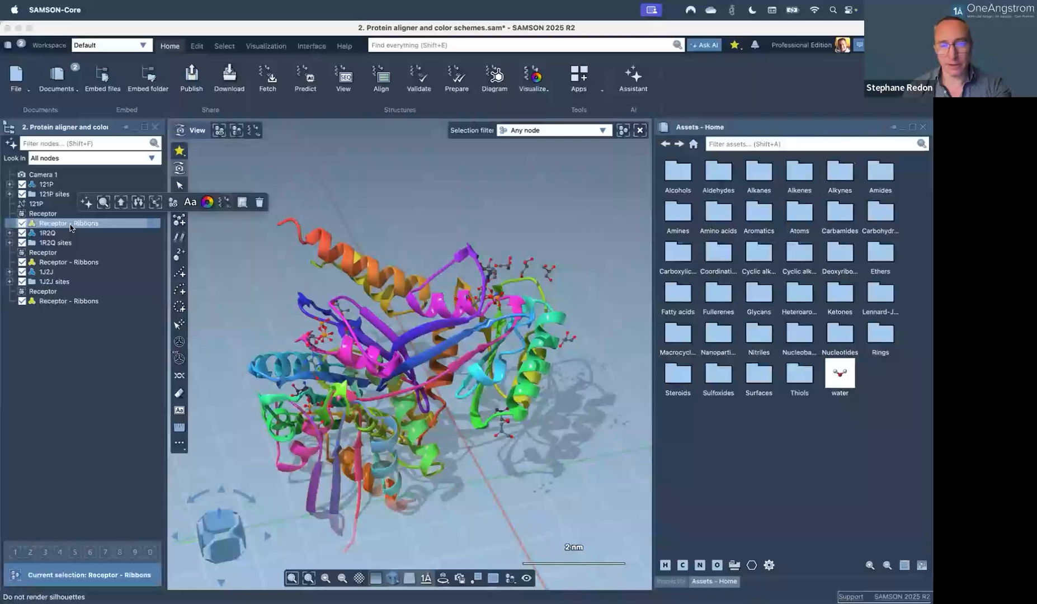
{"action": "double_click", "coordinate": [71, 226]}
{"action": "left_click", "coordinate": [208, 203]}
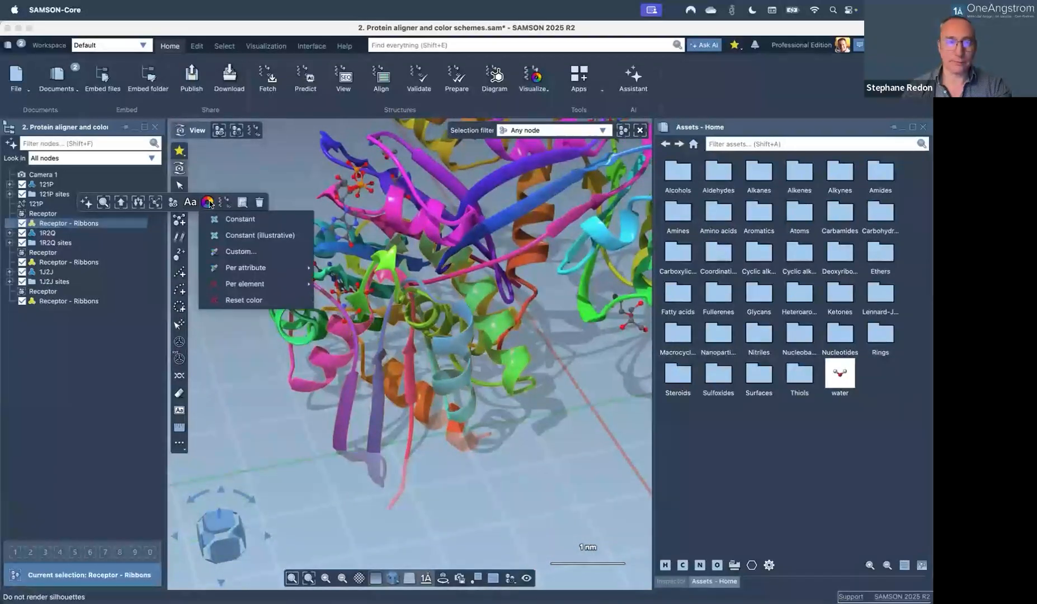
{"action": "mouse_move", "coordinate": [243, 271]}
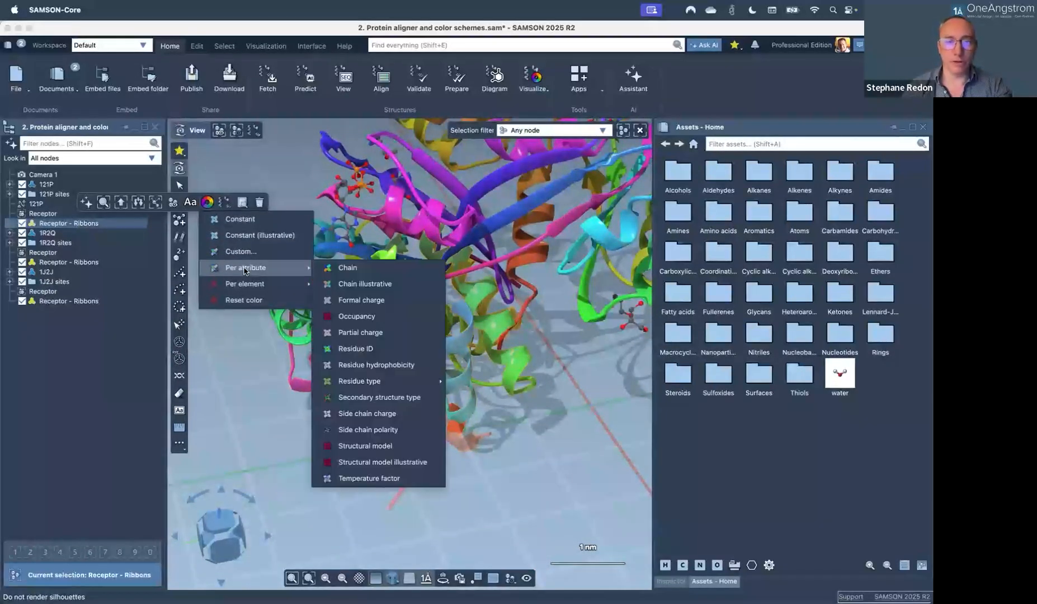
{"action": "left_click", "coordinate": [367, 365]}
{"action": "middle_click_drag", "start_coordinate": [347, 366], "coordinate": [260, 441]}
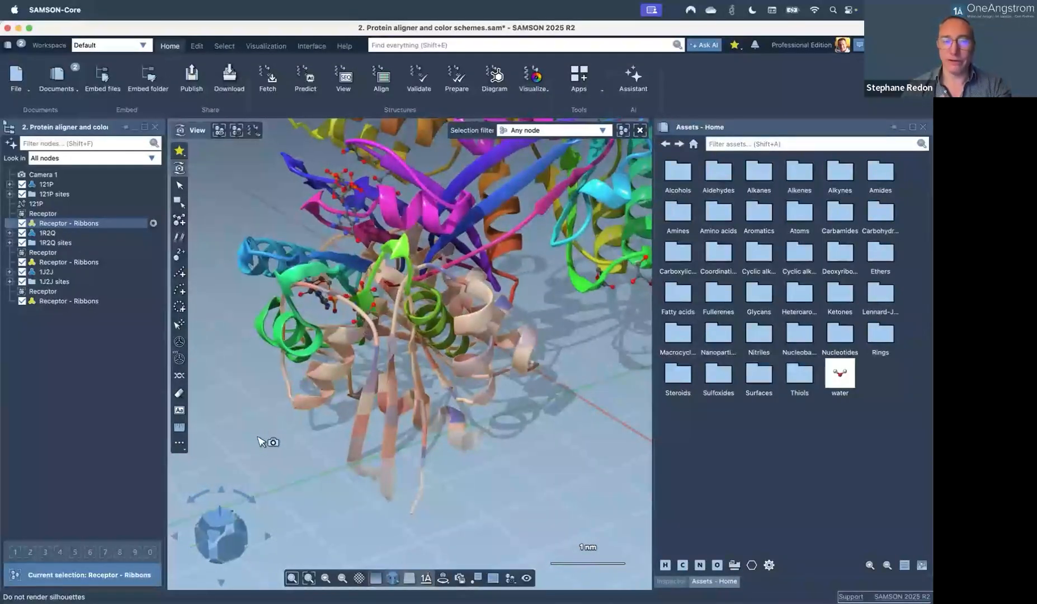
{"action": "left_click", "coordinate": [261, 442]}
{"action": "middle_click_drag", "start_coordinate": [391, 389], "coordinate": [343, 390]}
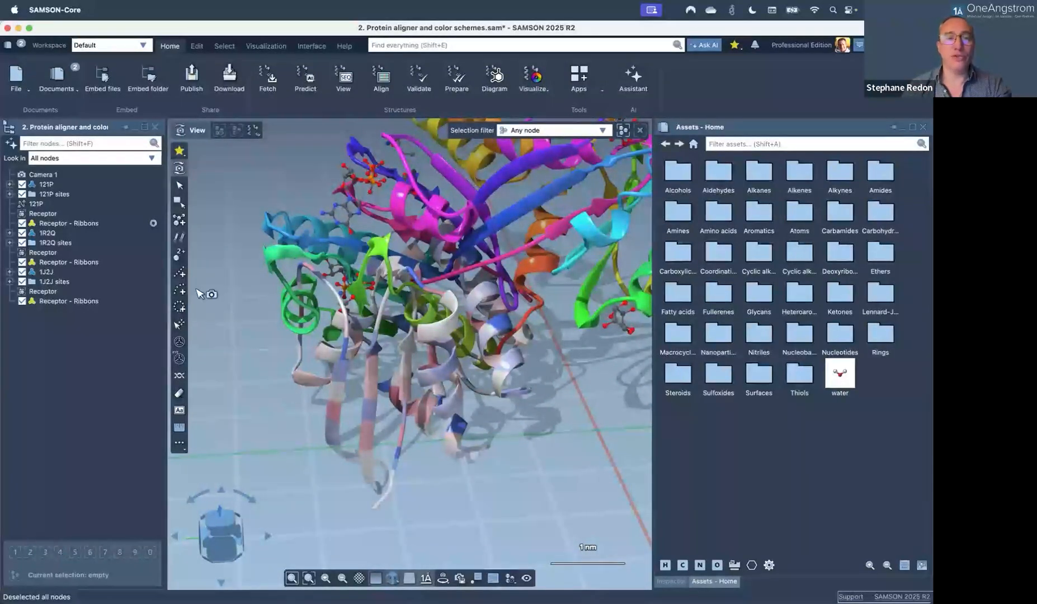
{"action": "left_click", "coordinate": [92, 223]}
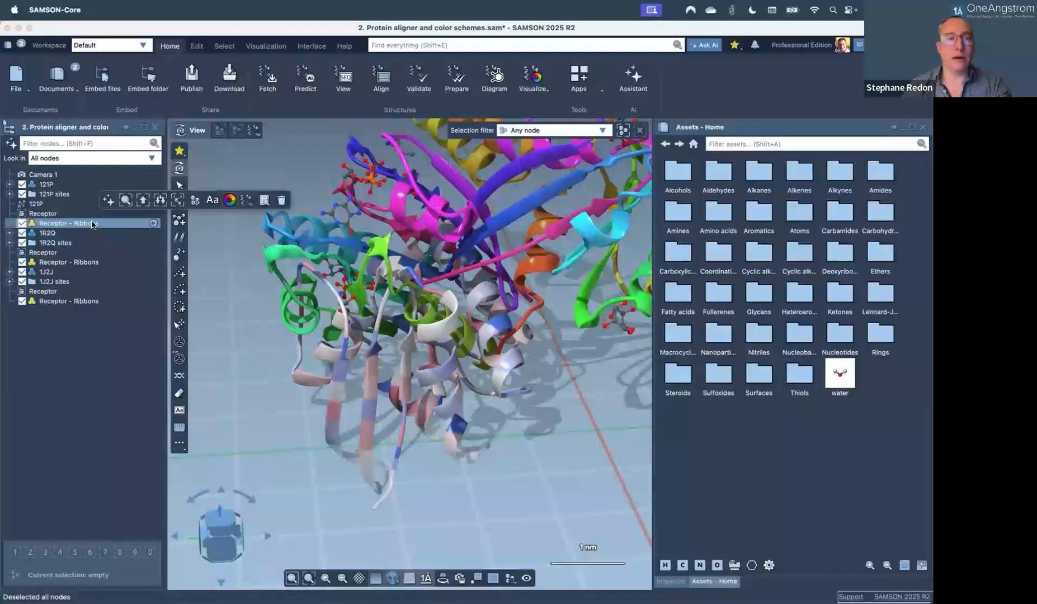
{"action": "left_click", "coordinate": [230, 200]}
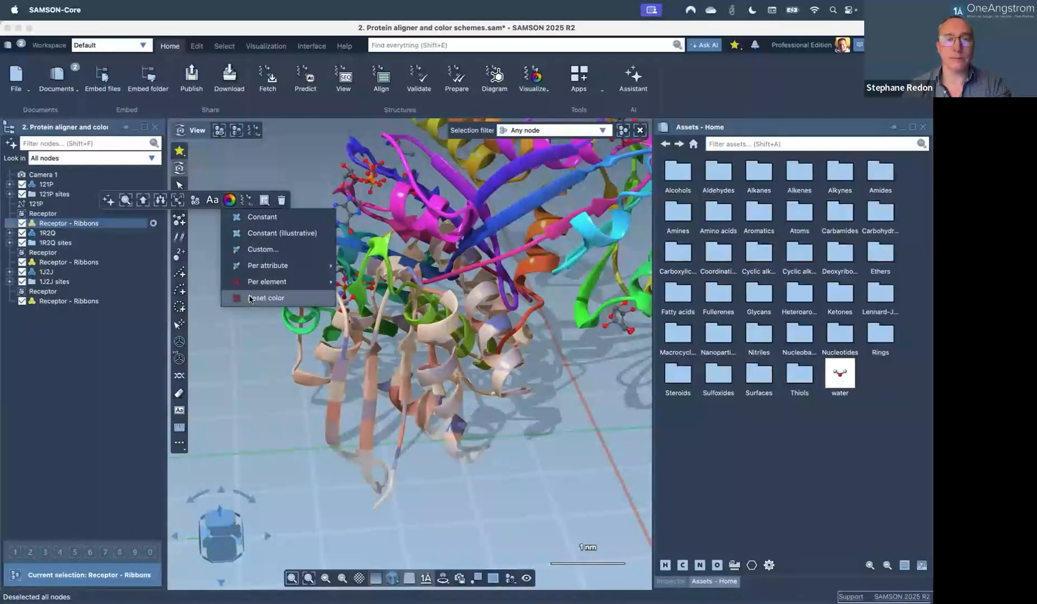
{"action": "left_click", "coordinate": [232, 295]}
{"action": "left_click", "coordinate": [110, 359]}
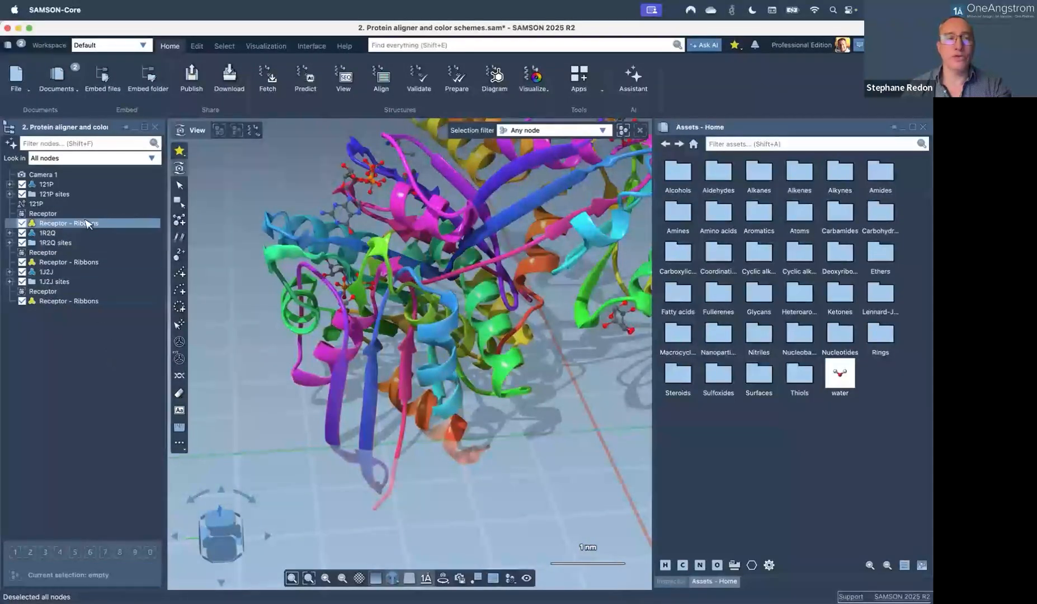
{"action": "right_click", "coordinate": [79, 349]}
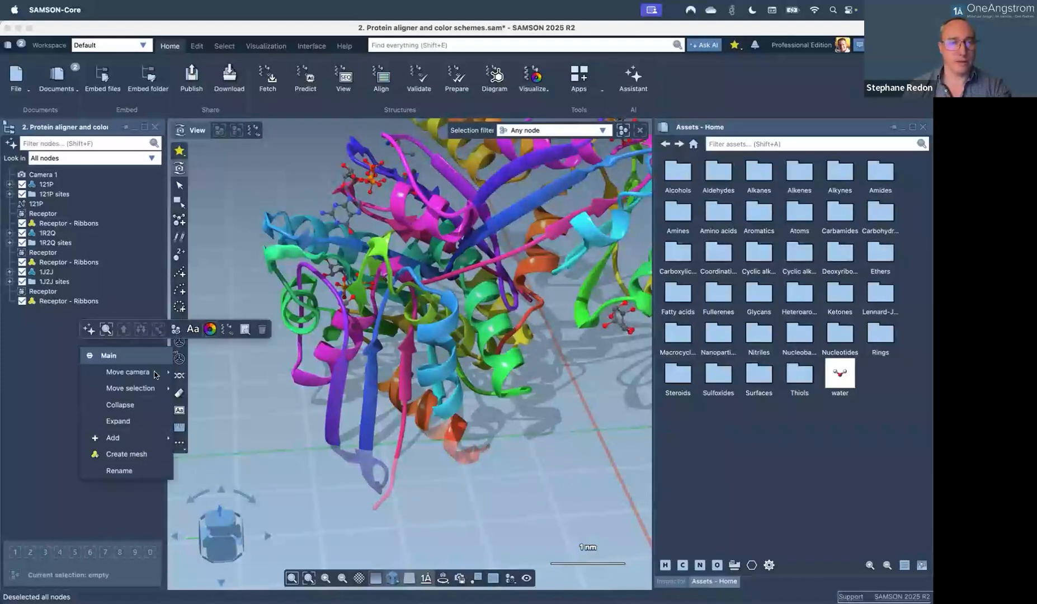
{"action": "left_click", "coordinate": [213, 330]}
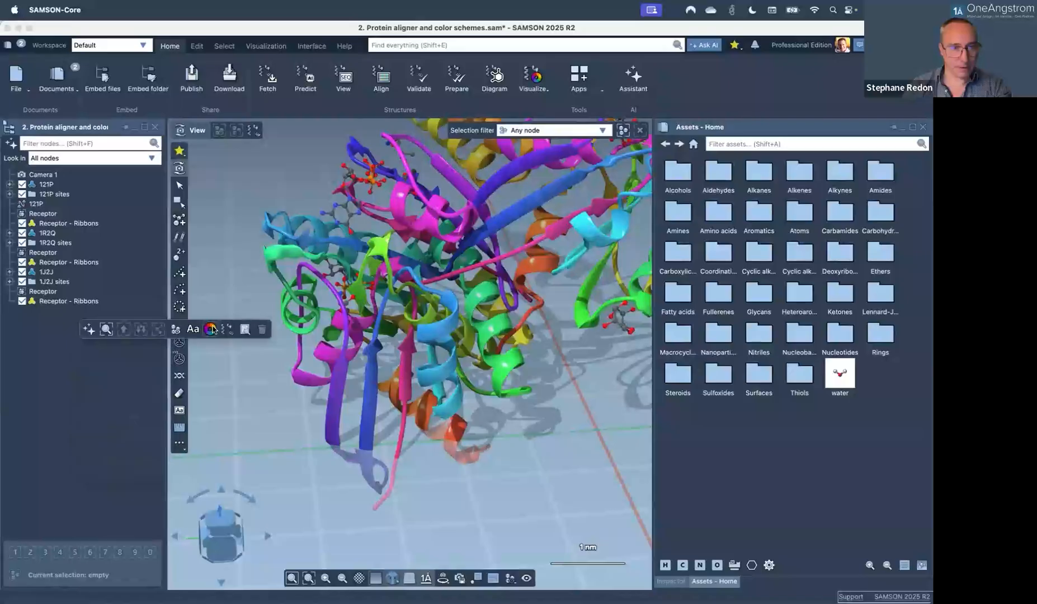
{"action": "left_click", "coordinate": [212, 329]}
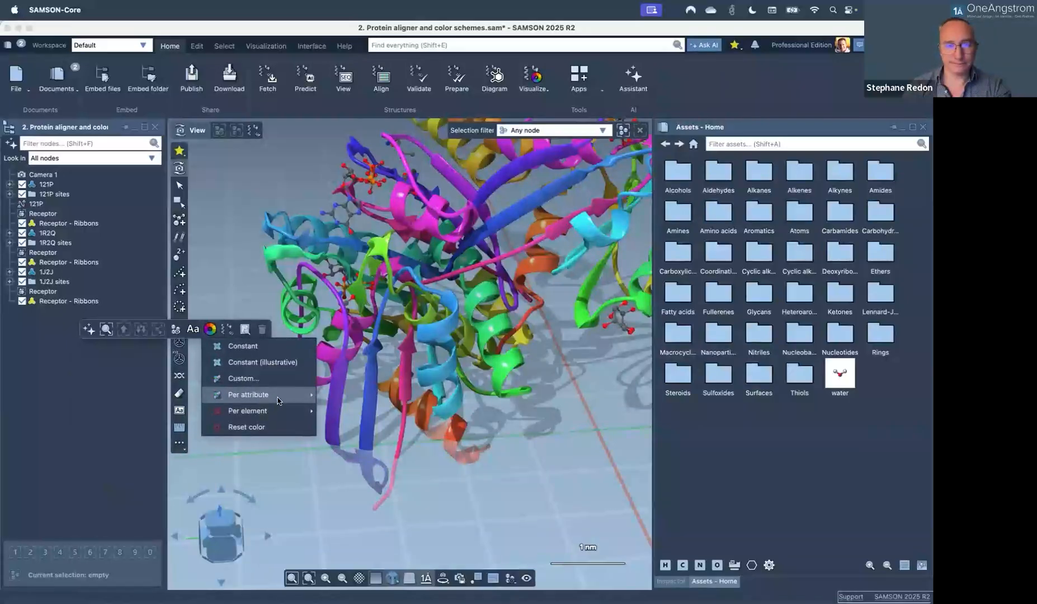
{"action": "mouse_move", "coordinate": [278, 401]}
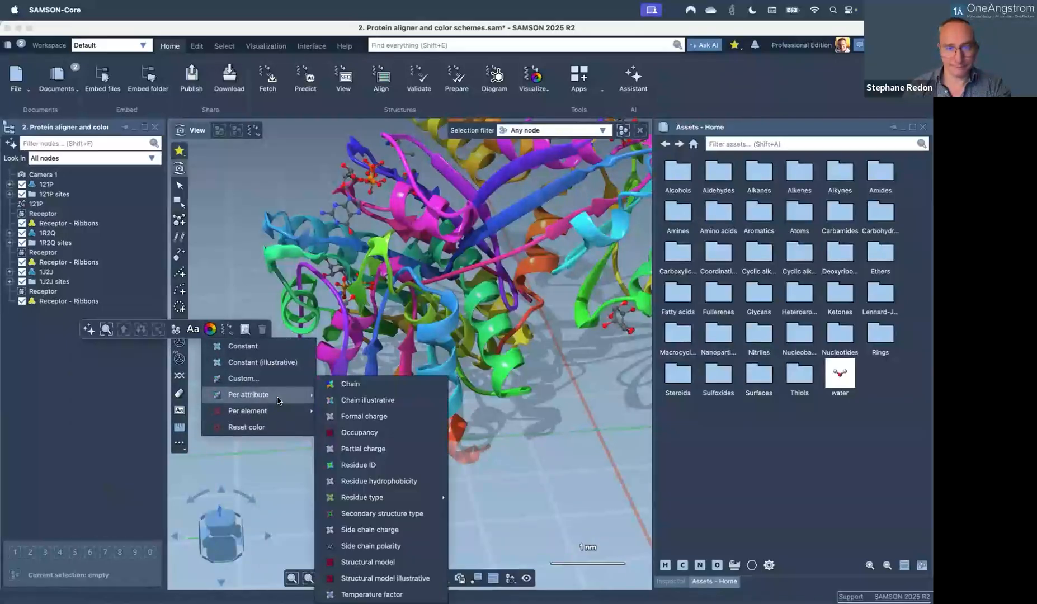
{"action": "left_click", "coordinate": [389, 579]}
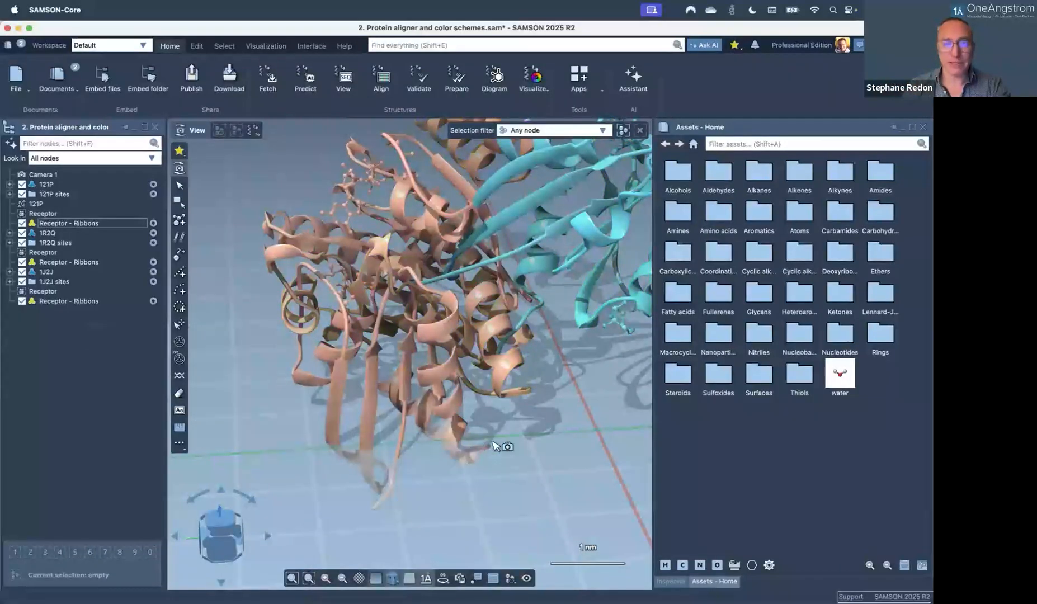
{"action": "mouse_move", "coordinate": [499, 275]}
{"action": "right_mouse_down"}
{"action": "mouse_move", "coordinate": [474, 325]}
{"action": "mouse_move", "coordinate": [496, 315]}
{"action": "mouse_move", "coordinate": [497, 289]}
{"action": "right_mouse_up"}
{"action": "middle_click_drag", "start_coordinate": [497, 289], "coordinate": [442, 362]}
{"action": "right_click_drag", "start_coordinate": [442, 364], "coordinate": [419, 364]}
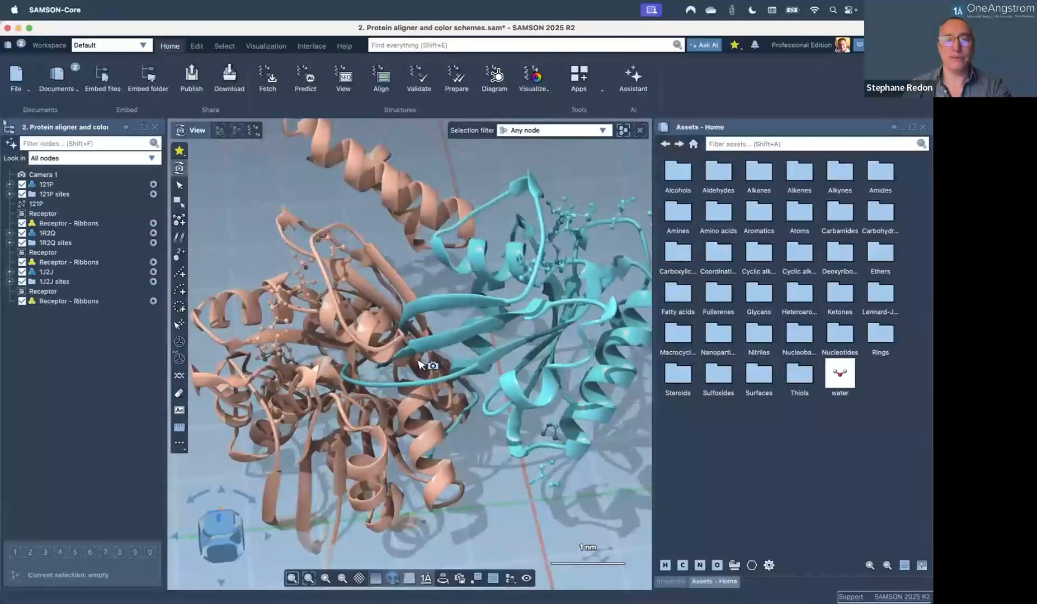
{"action": "scroll", "coordinate": [420, 365], "scroll_direction": "down", "scroll_amount": 5}
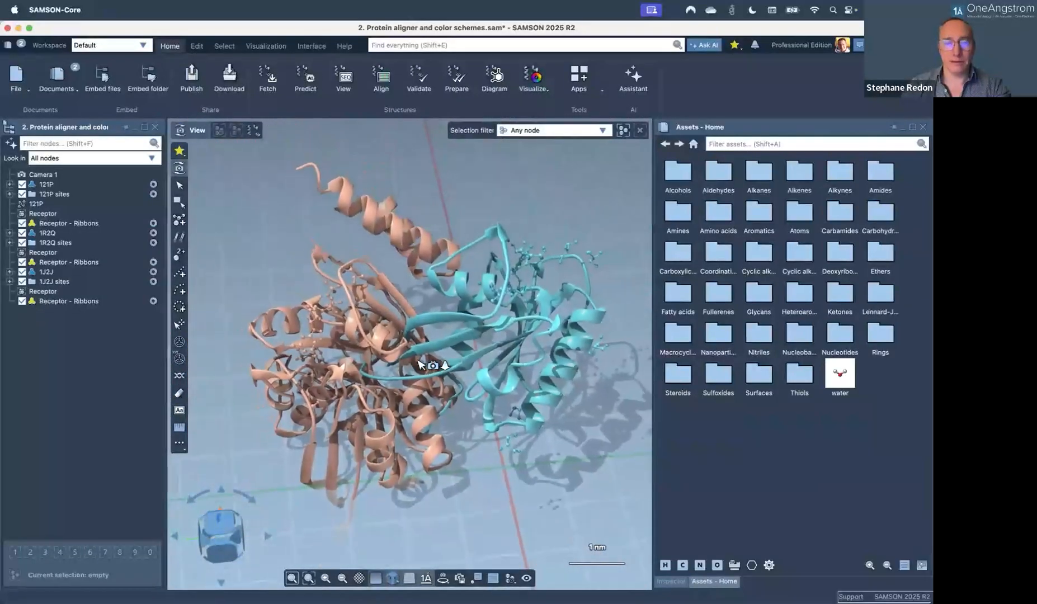
{"action": "mouse_move", "coordinate": [420, 366]}
{"action": "right_mouse_down"}
{"action": "mouse_move", "coordinate": [327, 340]}
{"action": "mouse_move", "coordinate": [435, 373]}
{"action": "mouse_move", "coordinate": [405, 359]}
{"action": "mouse_move", "coordinate": [590, 355]}
{"action": "mouse_move", "coordinate": [450, 348]}
{"action": "mouse_move", "coordinate": [489, 327]}
{"action": "mouse_move", "coordinate": [446, 344]}
{"action": "mouse_move", "coordinate": [440, 358]}
{"action": "right_mouse_up"}
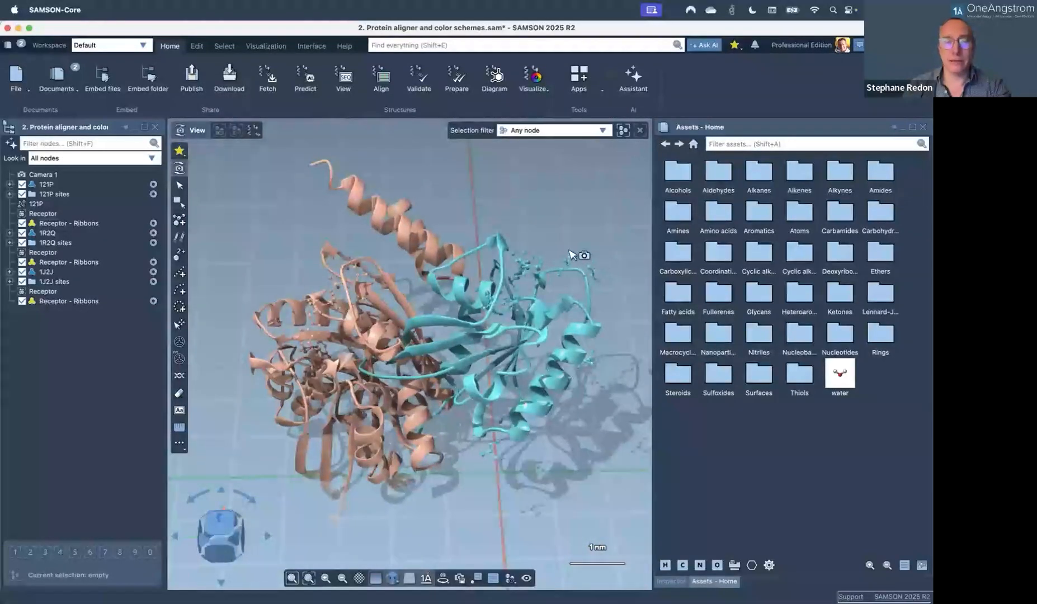
{"action": "right_click_drag", "start_coordinate": [386, 386], "coordinate": [268, 386]}
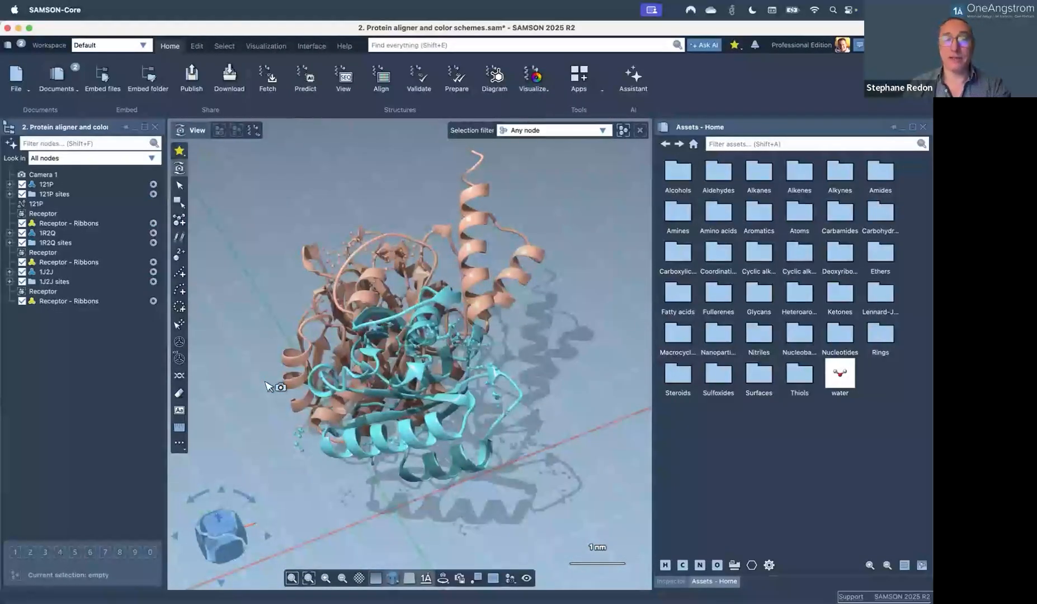
{"action": "right_click_drag", "start_coordinate": [358, 381], "coordinate": [391, 380]}
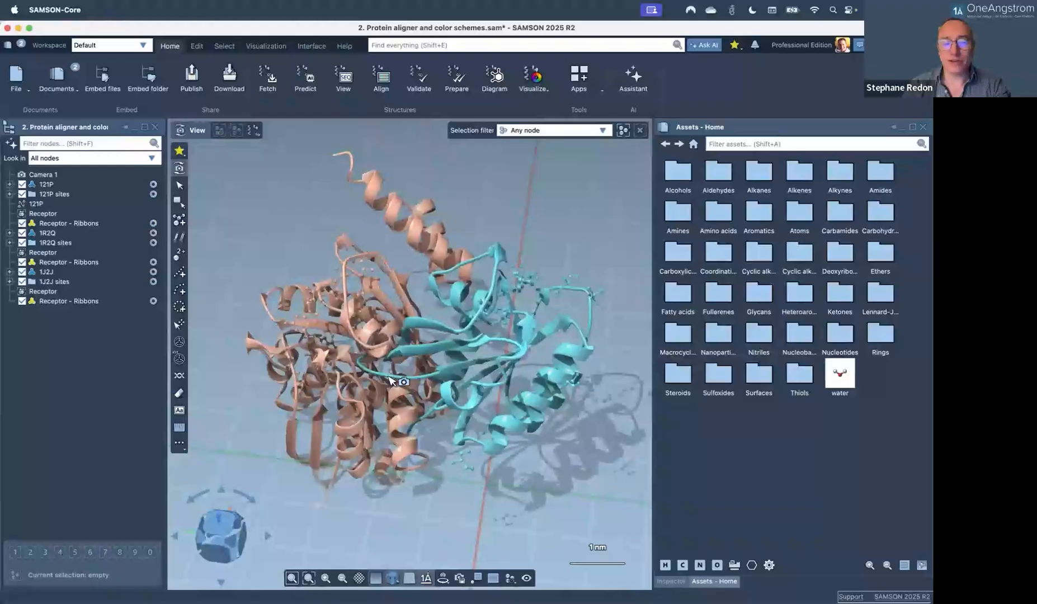
Open the sequence alignment panel and briefly expand 121P down to chain A.
{"action": "left_click", "coordinate": [380, 80]}
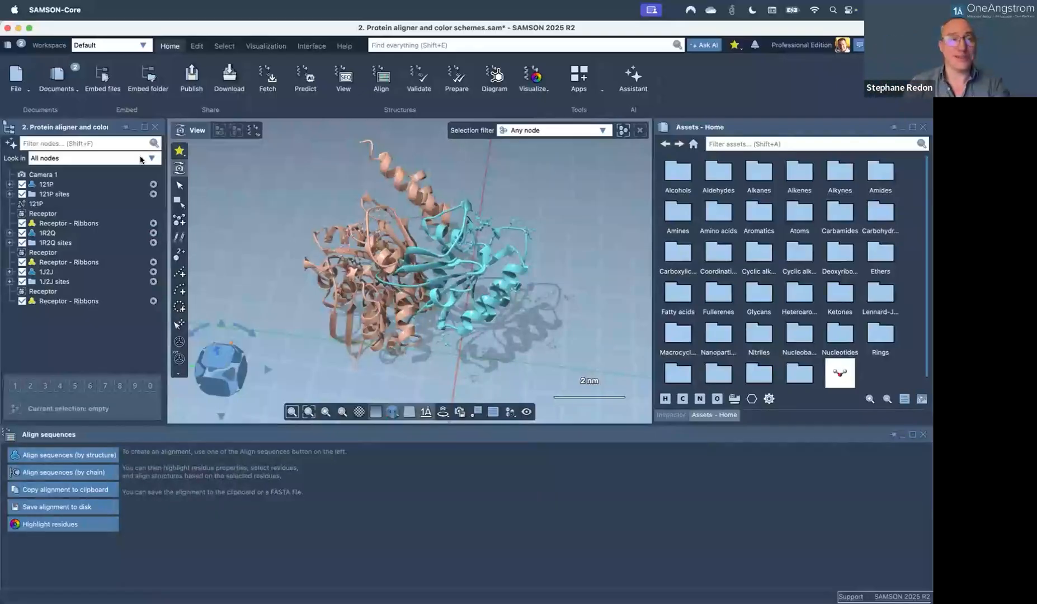
{"action": "left_click", "coordinate": [10, 184]}
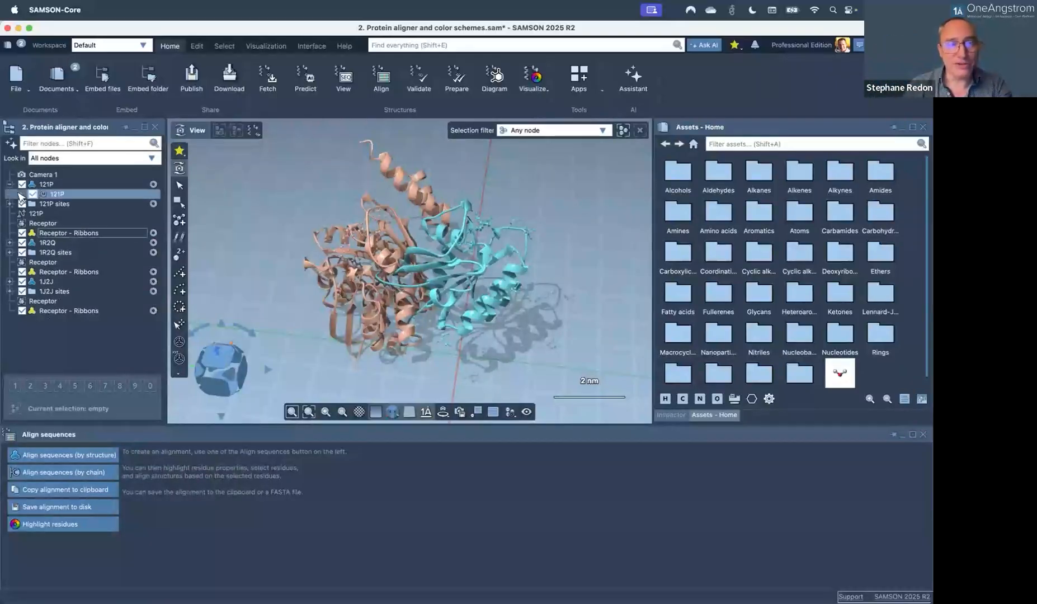
{"action": "left_click", "coordinate": [21, 194]}
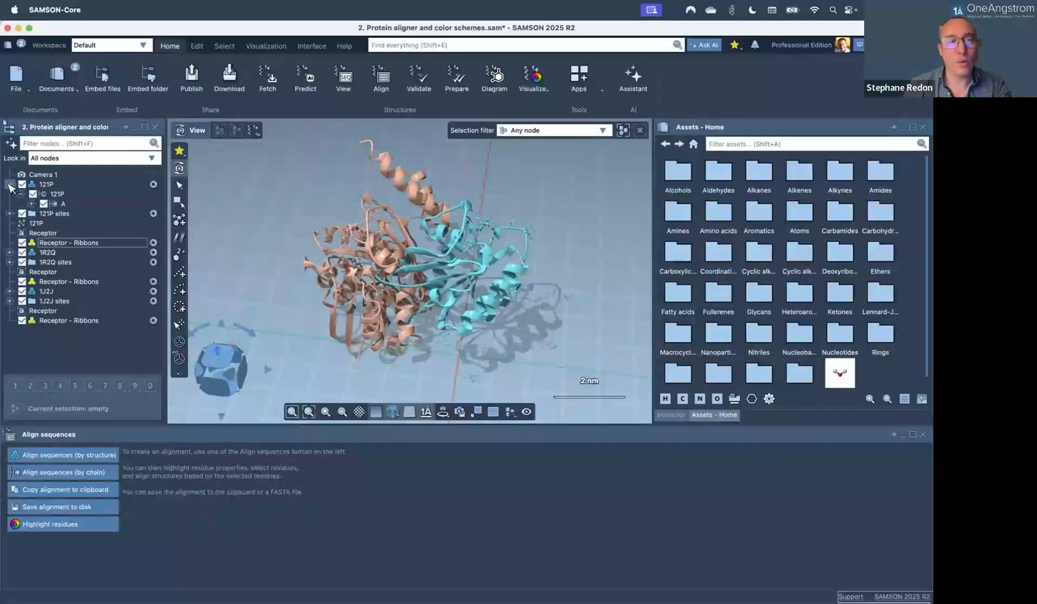
{"action": "left_click", "coordinate": [10, 184]}
Expand 1J2J's model to chains A and B, peeking inside each chain.
{"action": "left_click", "coordinate": [10, 272]}
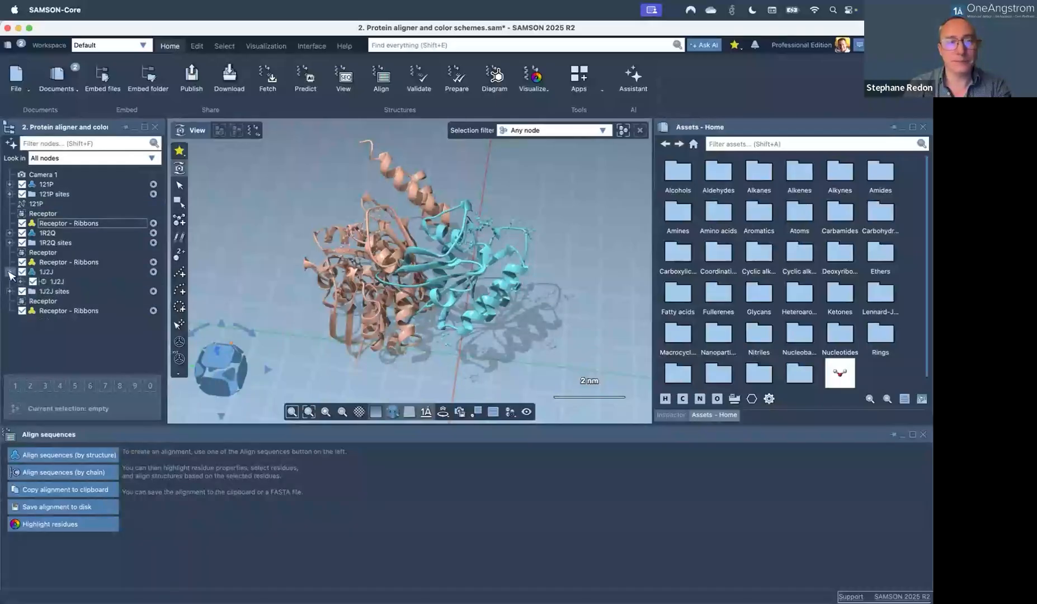
{"action": "left_click", "coordinate": [20, 282]}
{"action": "left_click", "coordinate": [21, 282]}
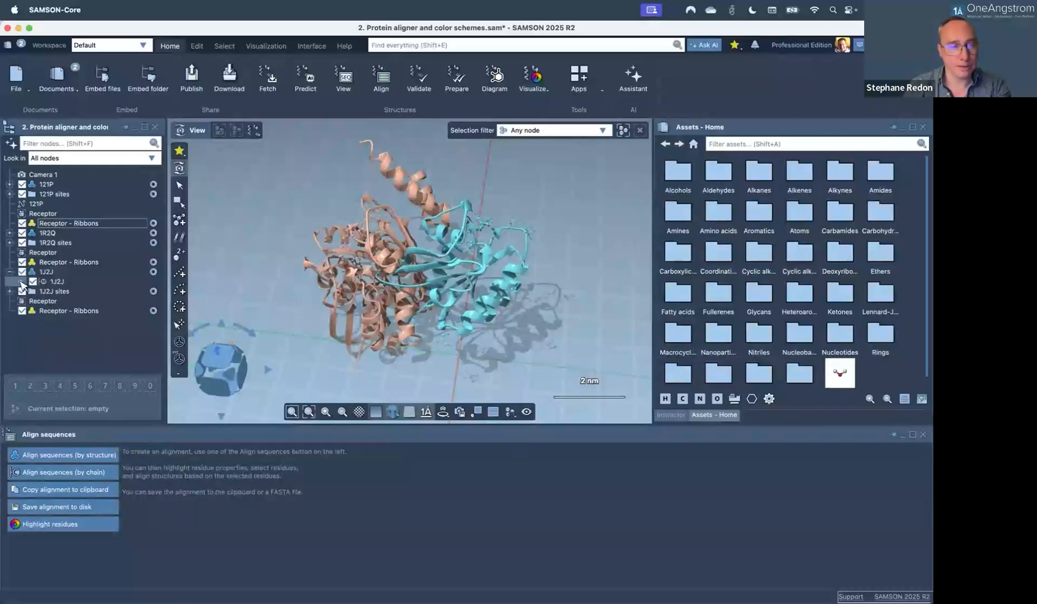
{"action": "left_click", "coordinate": [21, 282]}
{"action": "left_click", "coordinate": [32, 292]}
{"action": "left_click", "coordinate": [31, 292]}
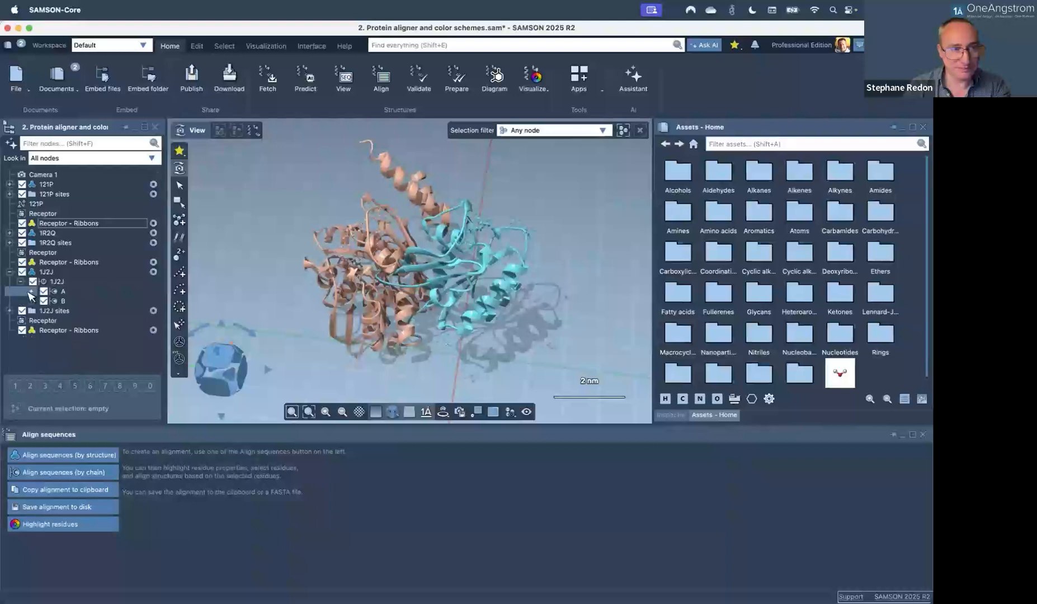
{"action": "left_click", "coordinate": [32, 302]}
{"action": "left_click", "coordinate": [32, 301]}
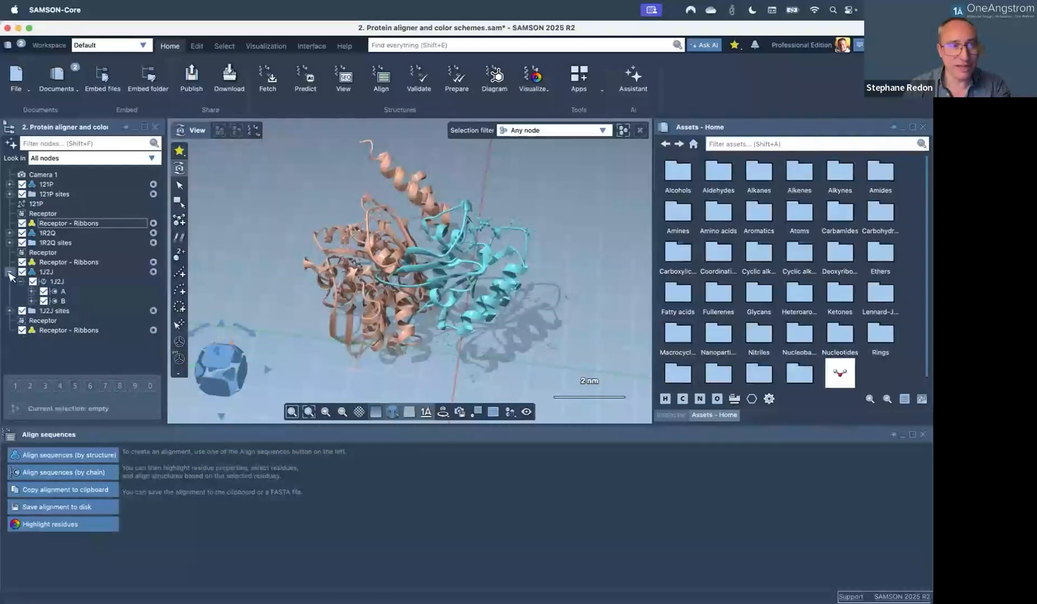
{"action": "left_click", "coordinate": [9, 272]}
Select 121P, 1R2Q and 1J2J, expand 1J2J to chains A and B, then clear the selection.
{"action": "left_click", "coordinate": [49, 184]}
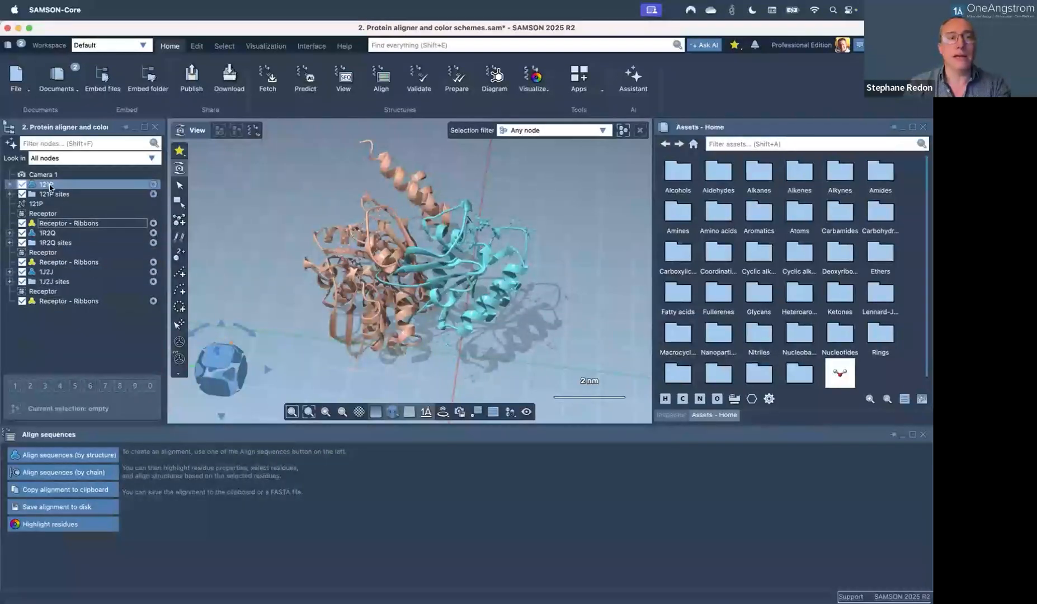
{"action": "left_click", "coordinate": [50, 233]}
{"action": "left_click", "coordinate": [49, 272]}
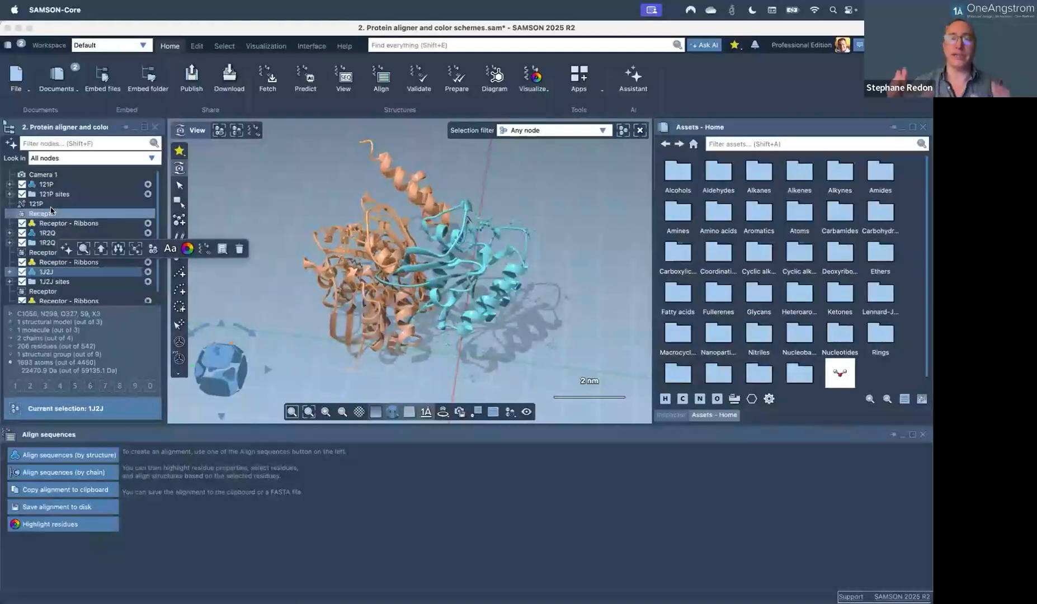
{"action": "scroll", "coordinate": [15, 260], "scroll_direction": "down", "scroll_amount": 1}
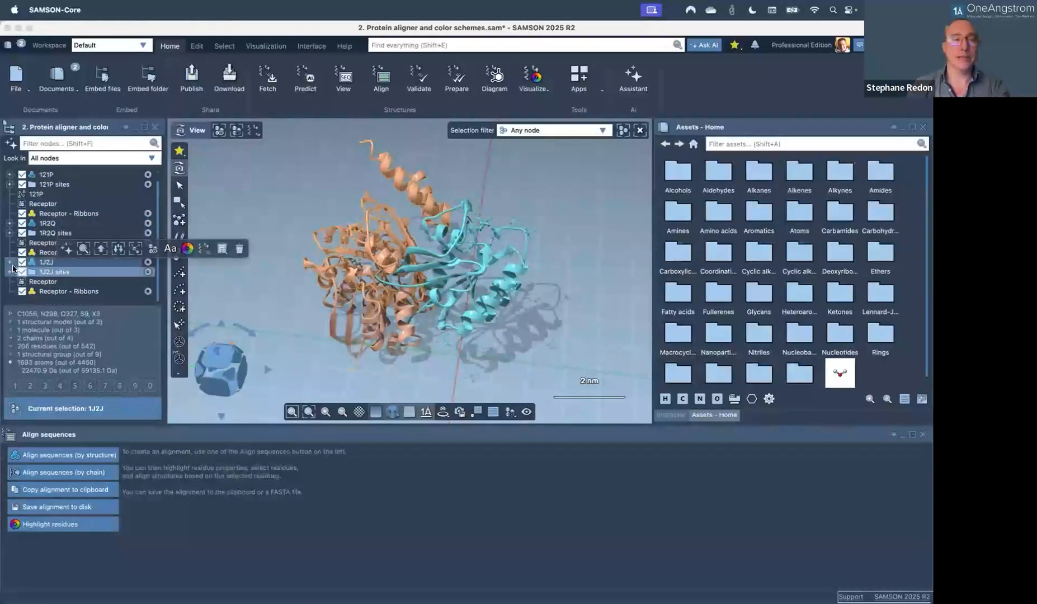
{"action": "left_click", "coordinate": [10, 262]}
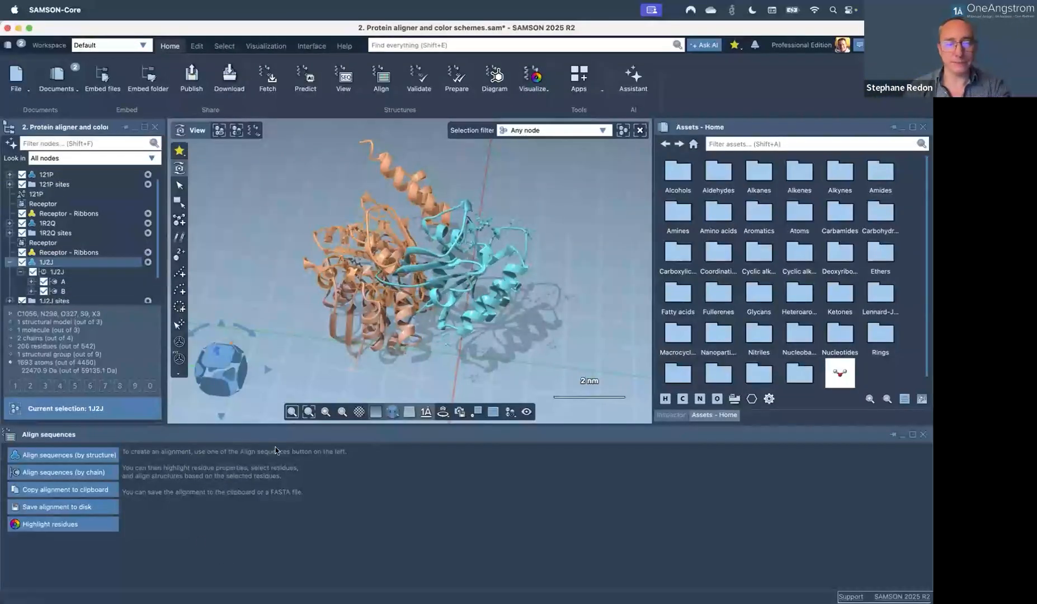
{"action": "key", "text": "Escape"}
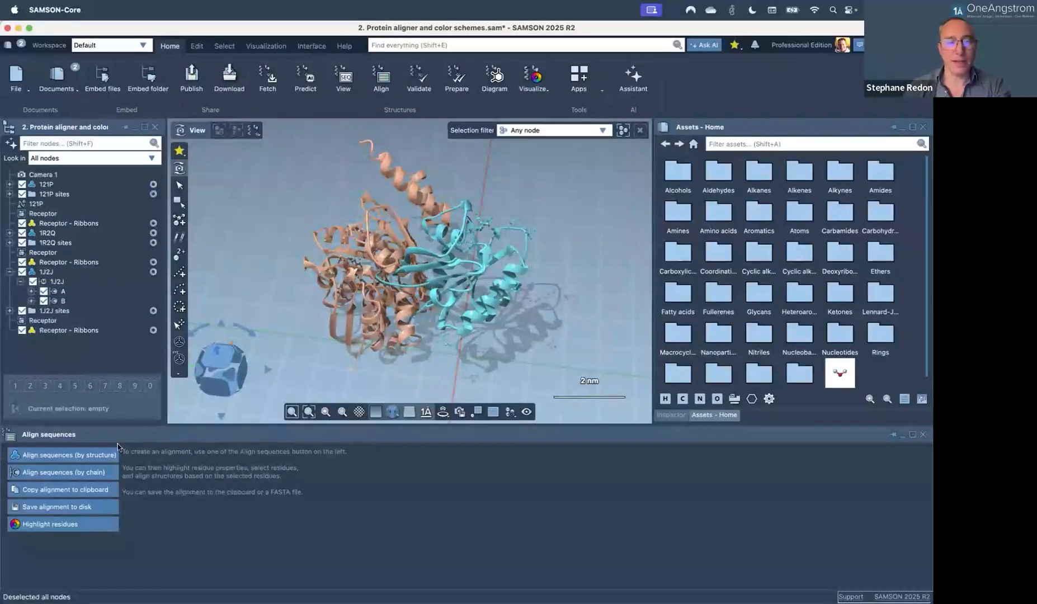
Align the three sequences by structure and close the Assets and Inspector panels.
{"action": "left_click", "coordinate": [62, 459]}
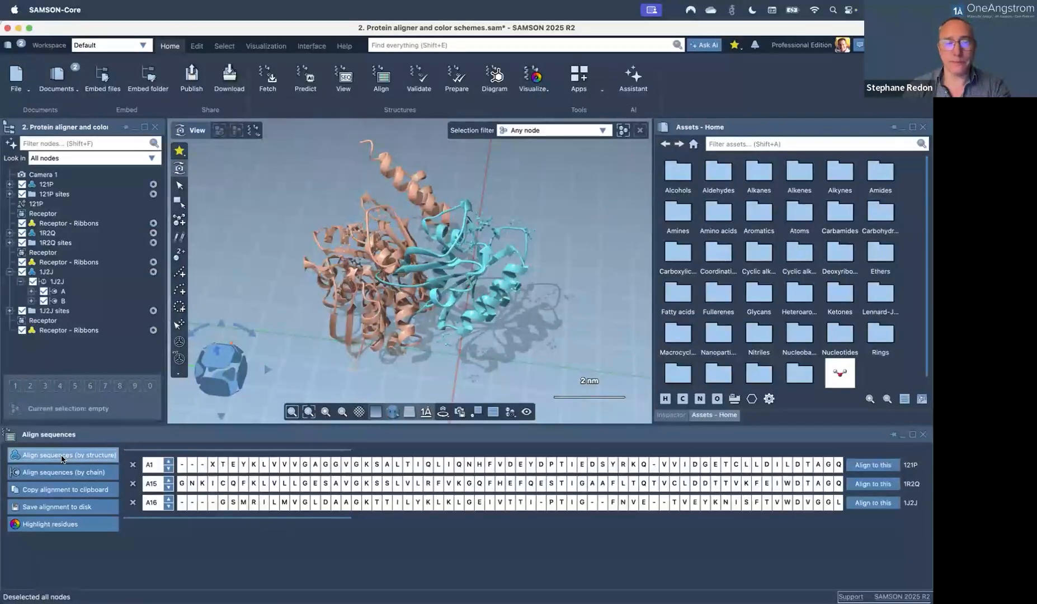
{"action": "left_click_drag", "start_coordinate": [263, 522], "coordinate": [790, 557]}
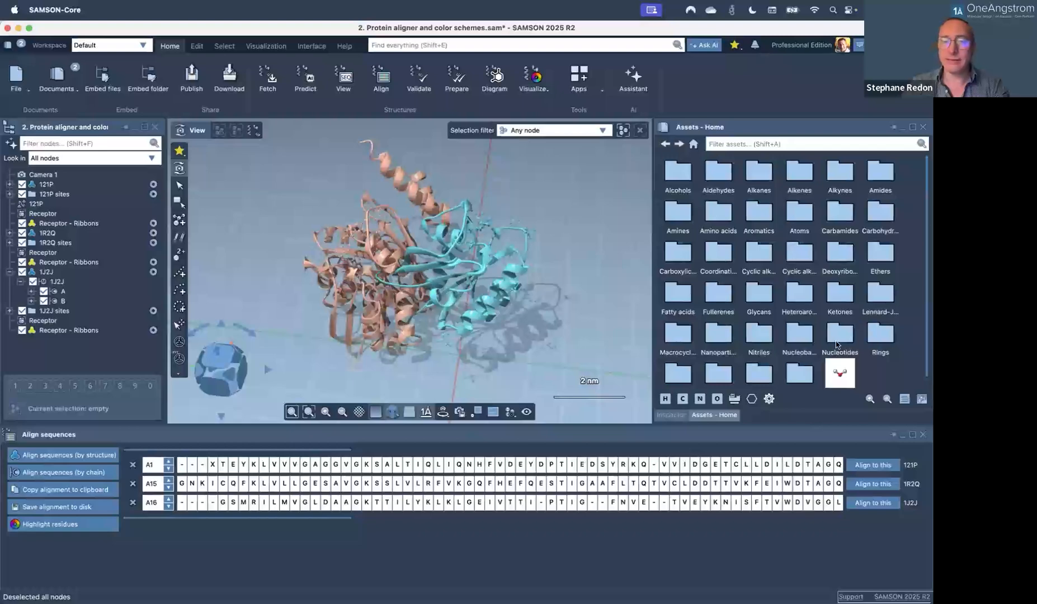
{"action": "left_click", "coordinate": [925, 128]}
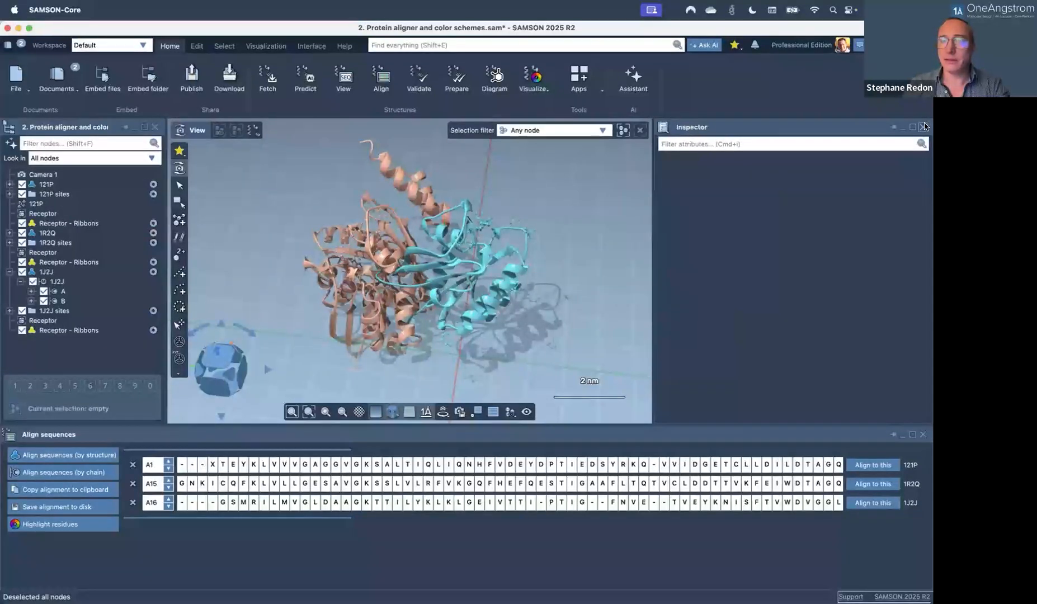
{"action": "left_click", "coordinate": [925, 128]}
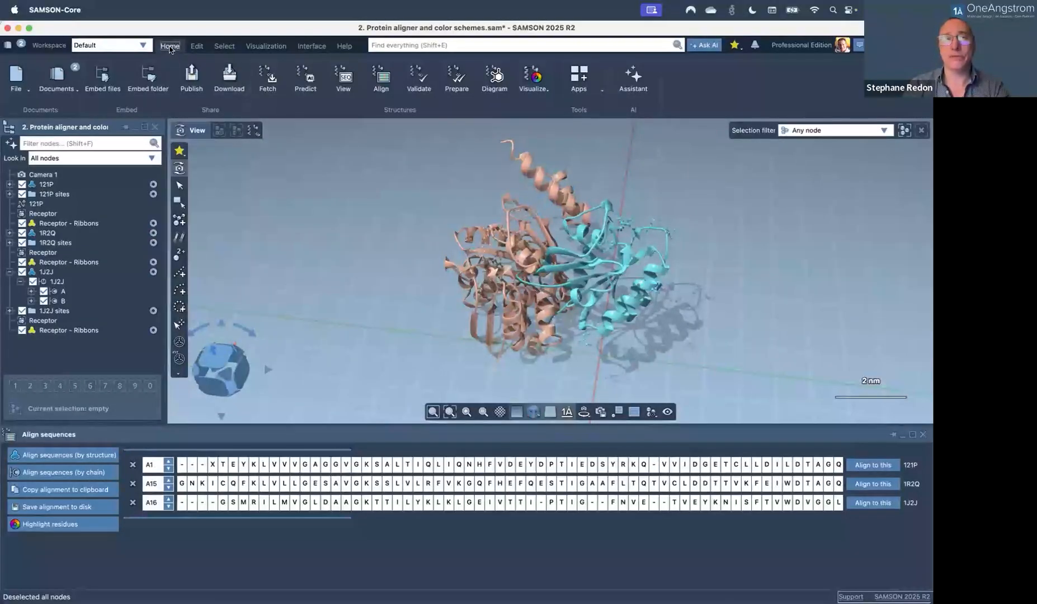
Preview the proteins in the full-window 3D view, then restore the full interface.
{"action": "left_click", "coordinate": [170, 47]}
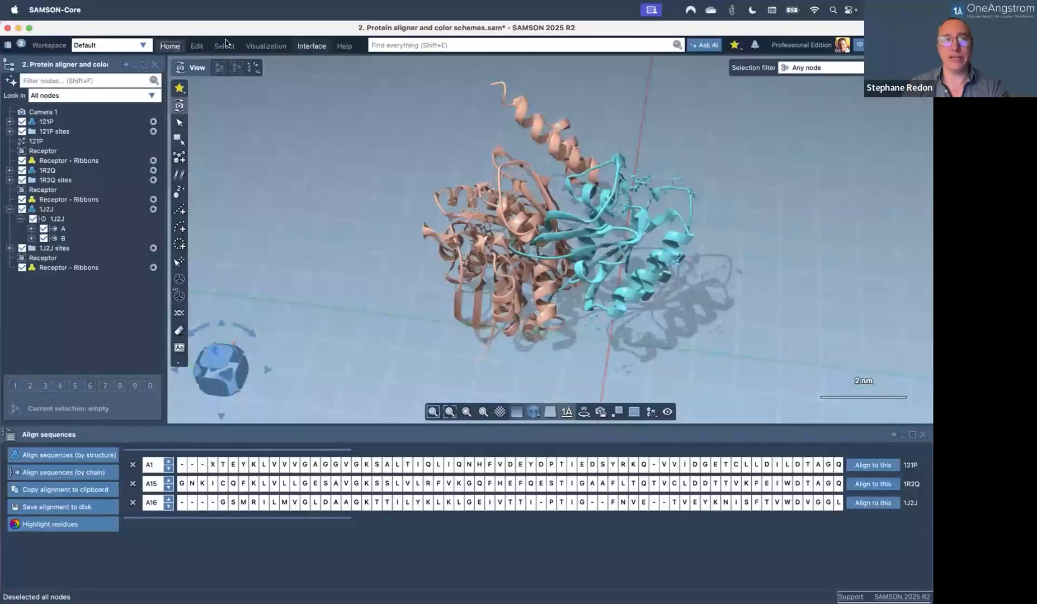
{"action": "left_click", "coordinate": [167, 46]}
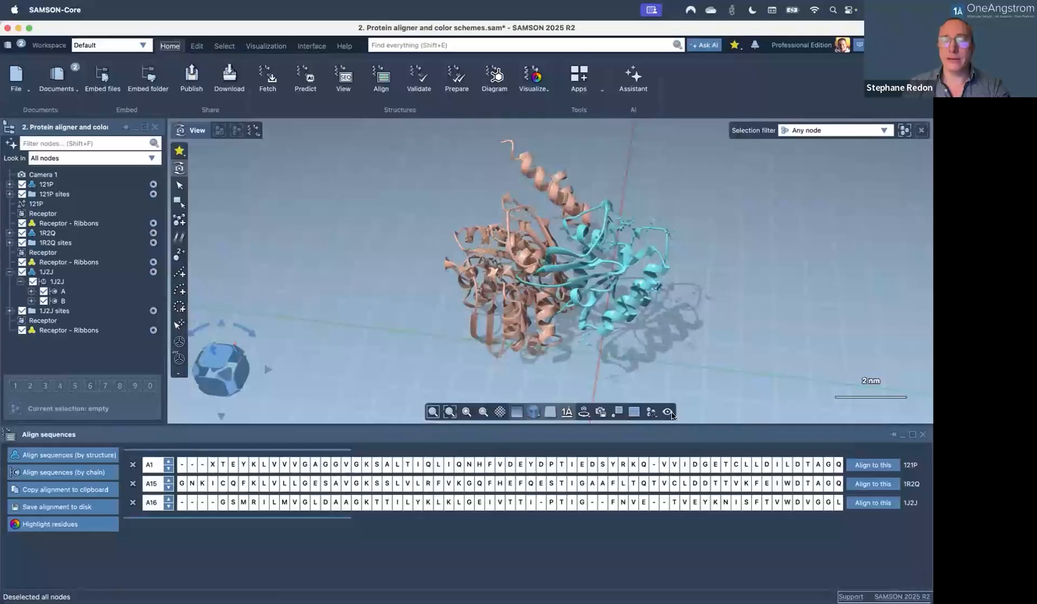
{"action": "left_click", "coordinate": [669, 413]}
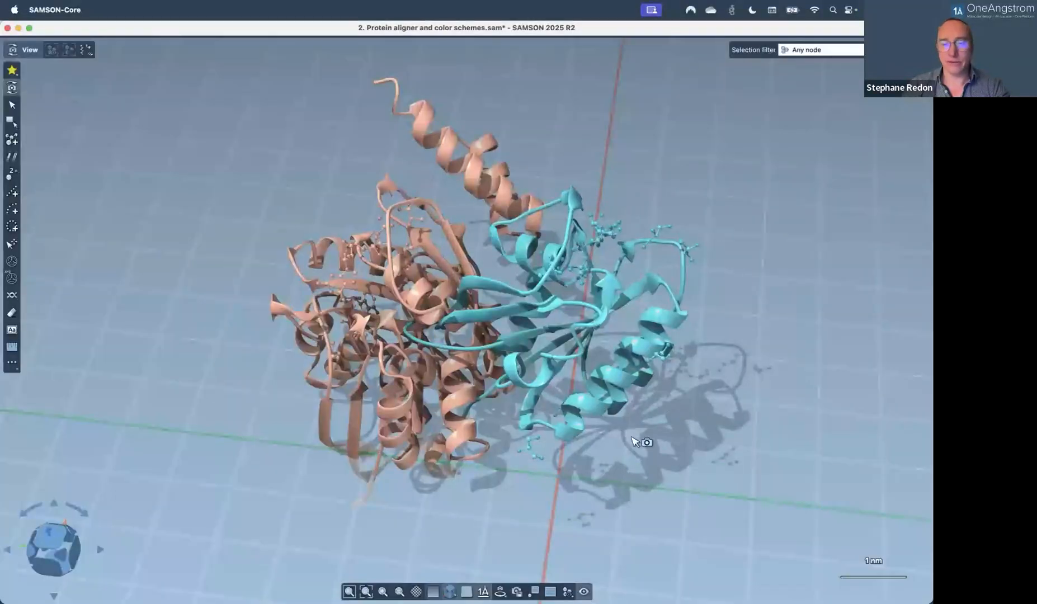
{"action": "left_click", "coordinate": [583, 591]}
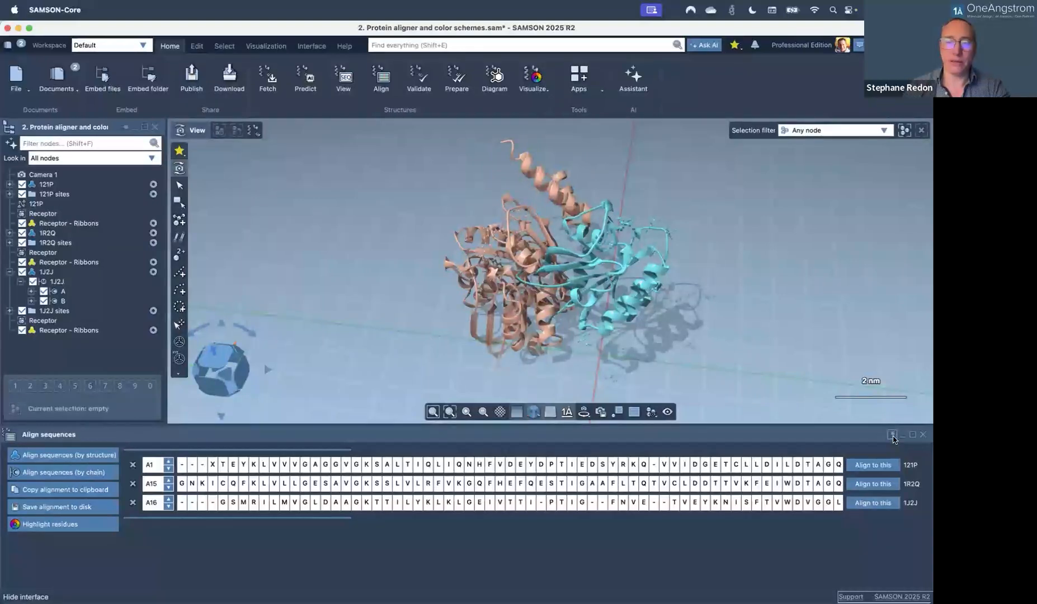
{"action": "left_click", "coordinate": [667, 412]}
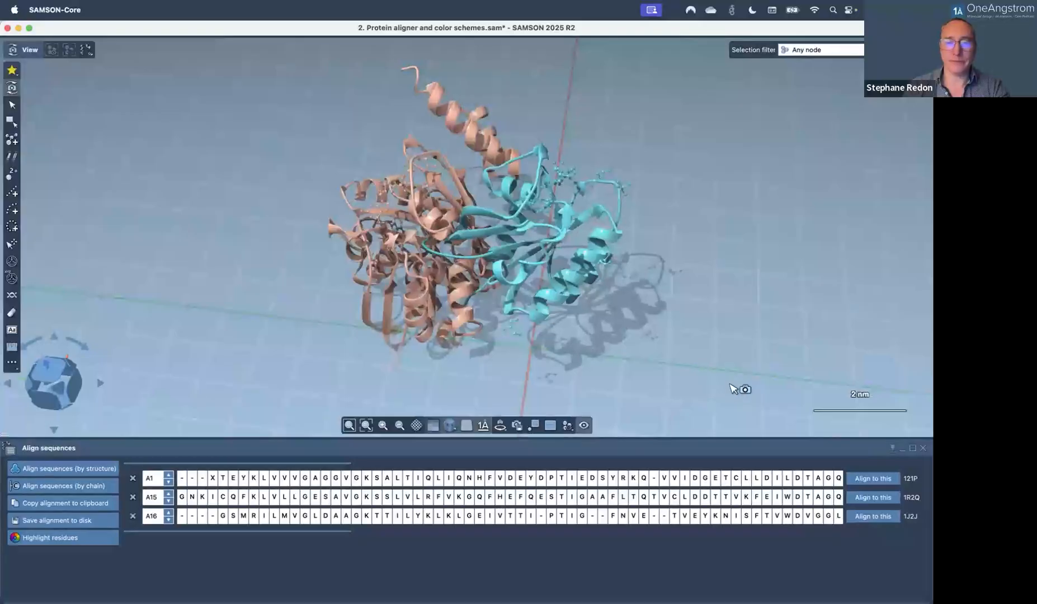
{"action": "left_click_drag", "start_coordinate": [449, 369], "coordinate": [632, 328]}
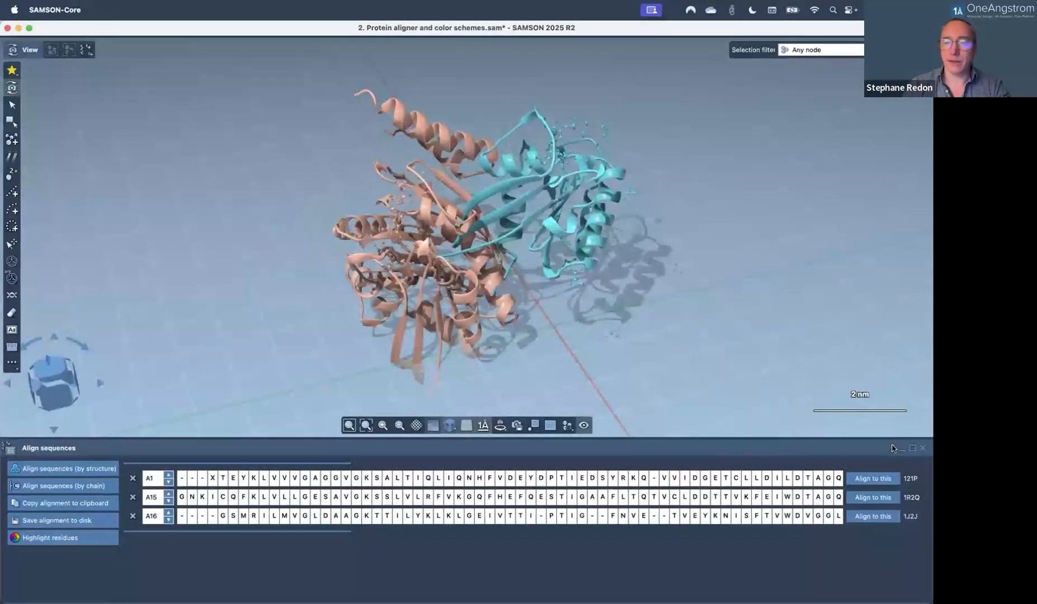
{"action": "left_click", "coordinate": [584, 425]}
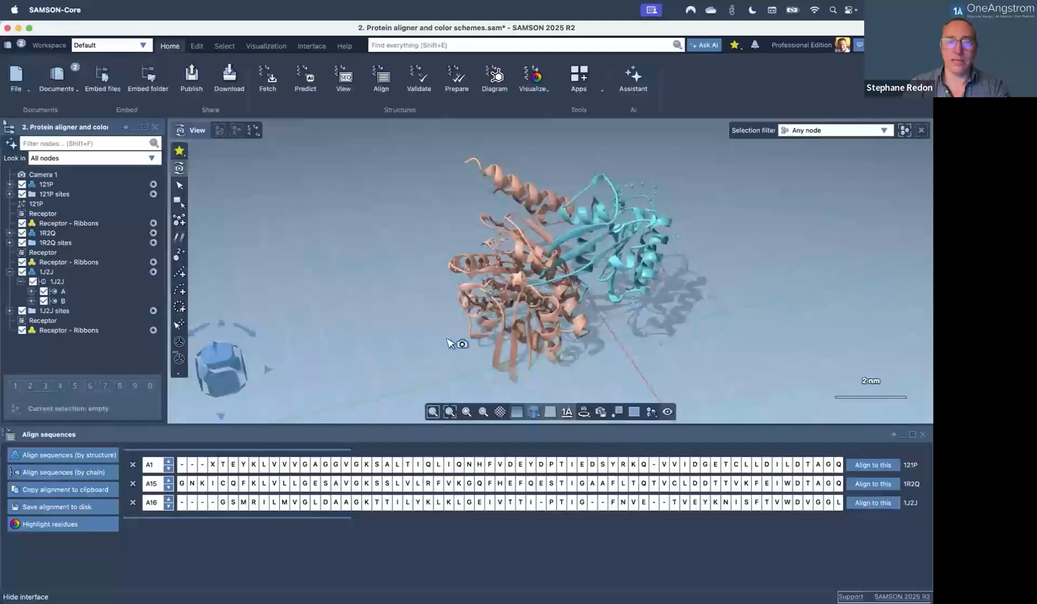
{"action": "left_click_drag", "start_coordinate": [382, 298], "coordinate": [364, 352]}
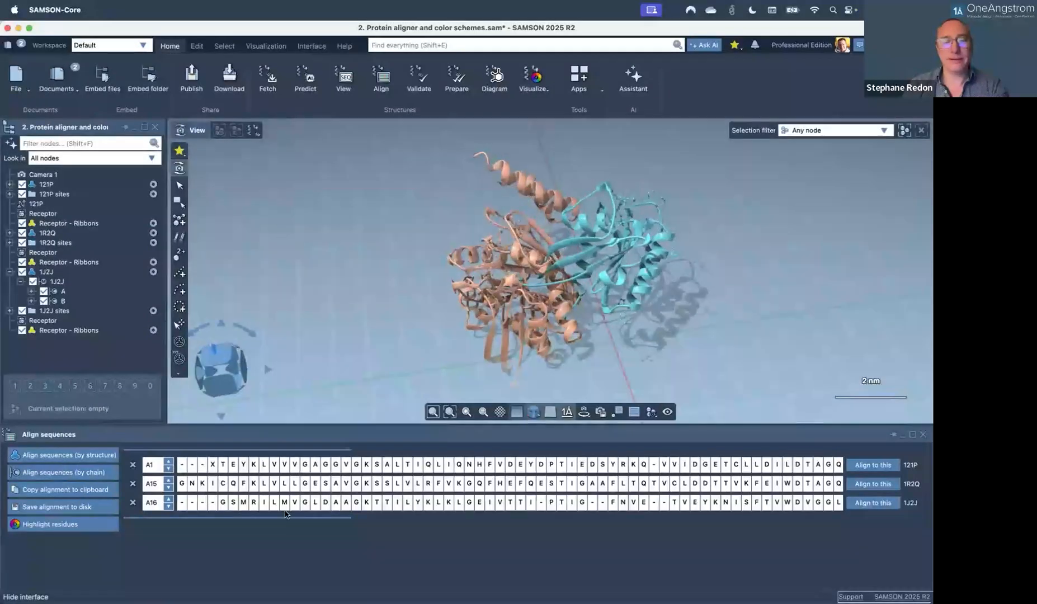
Select a block of aligned residues across all three sequences.
{"action": "left_click_drag", "start_coordinate": [277, 518], "coordinate": [611, 515]}
{"action": "left_click_drag", "start_coordinate": [524, 510], "coordinate": [274, 514]}
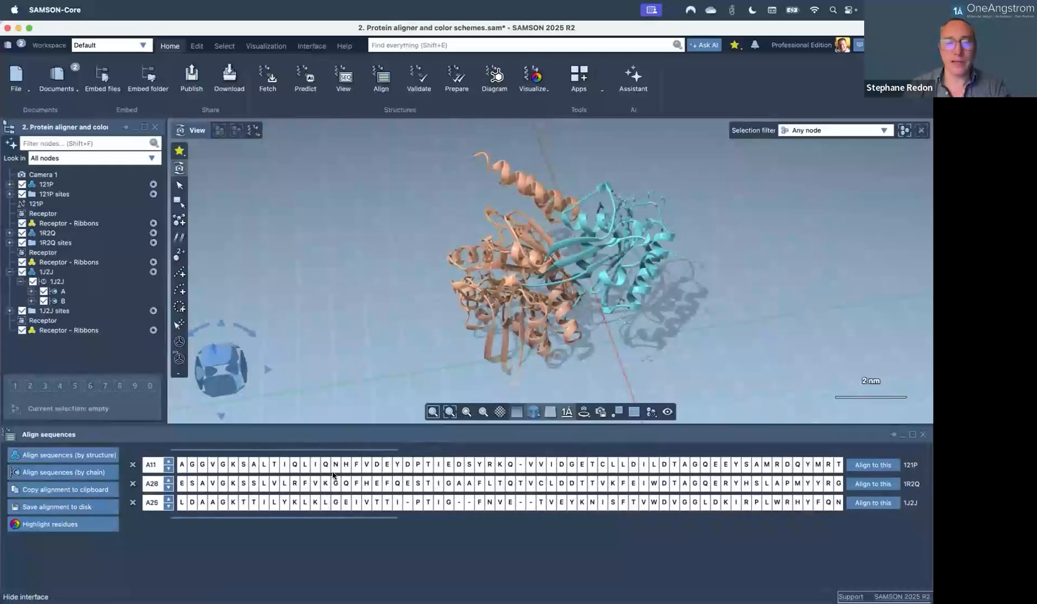
{"action": "left_click_drag", "start_coordinate": [335, 475], "coordinate": [523, 468]}
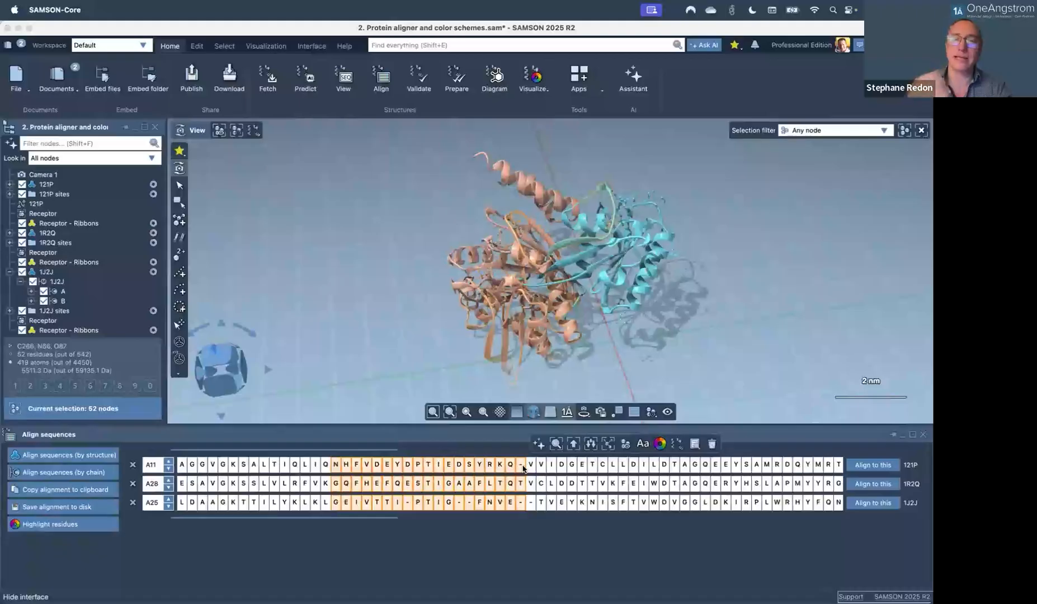
Centre and zoom the camera on the selected residues, recentre the proteins, then deselect everything.
{"action": "key", "text": "shift+space"}
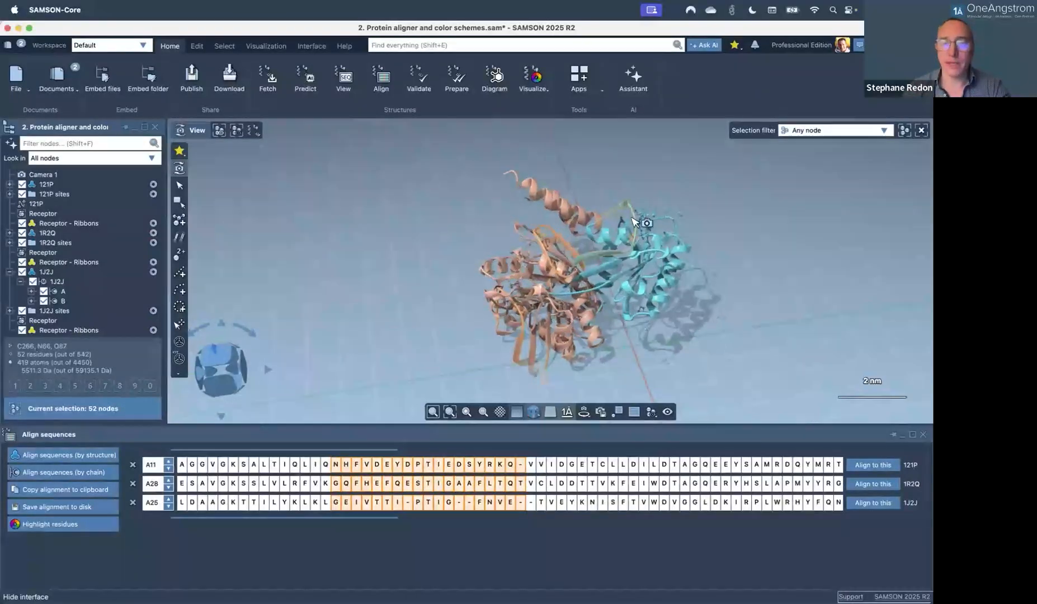
{"action": "scroll", "coordinate": [635, 222], "scroll_direction": "up", "scroll_amount": 5}
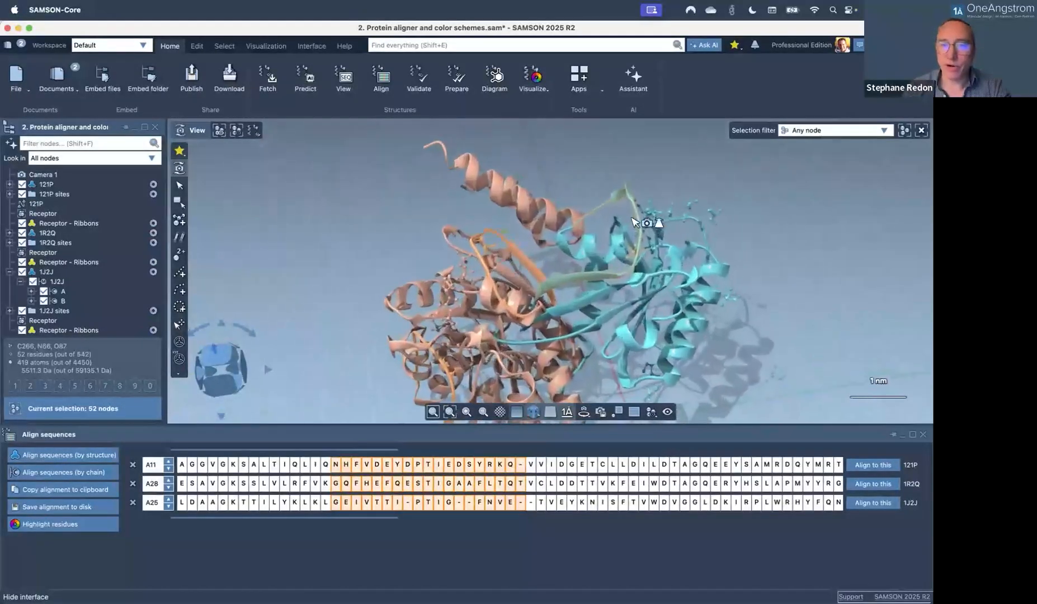
{"action": "scroll", "coordinate": [635, 223], "scroll_direction": "up", "scroll_amount": 2}
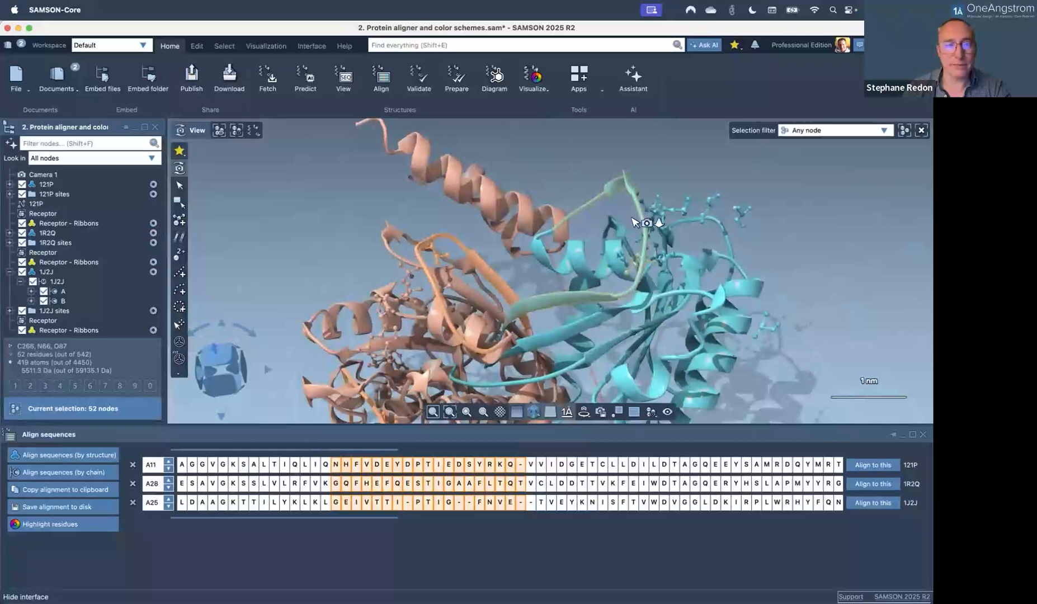
{"action": "middle_click_drag", "start_coordinate": [503, 327], "coordinate": [553, 207]}
{"action": "middle_click_drag", "start_coordinate": [454, 347], "coordinate": [445, 223]}
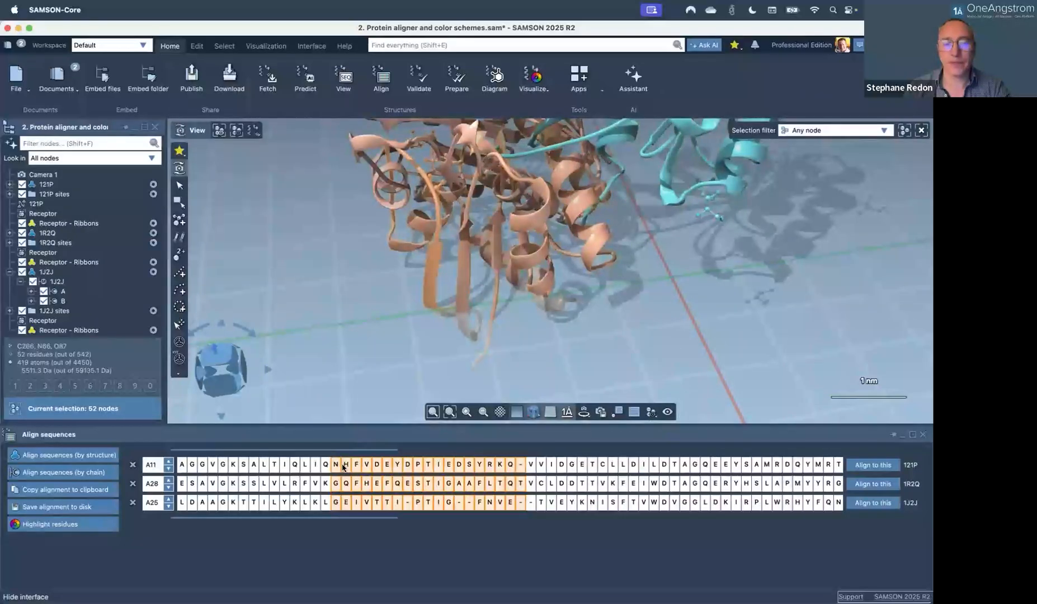
{"action": "left_click", "coordinate": [345, 553]}
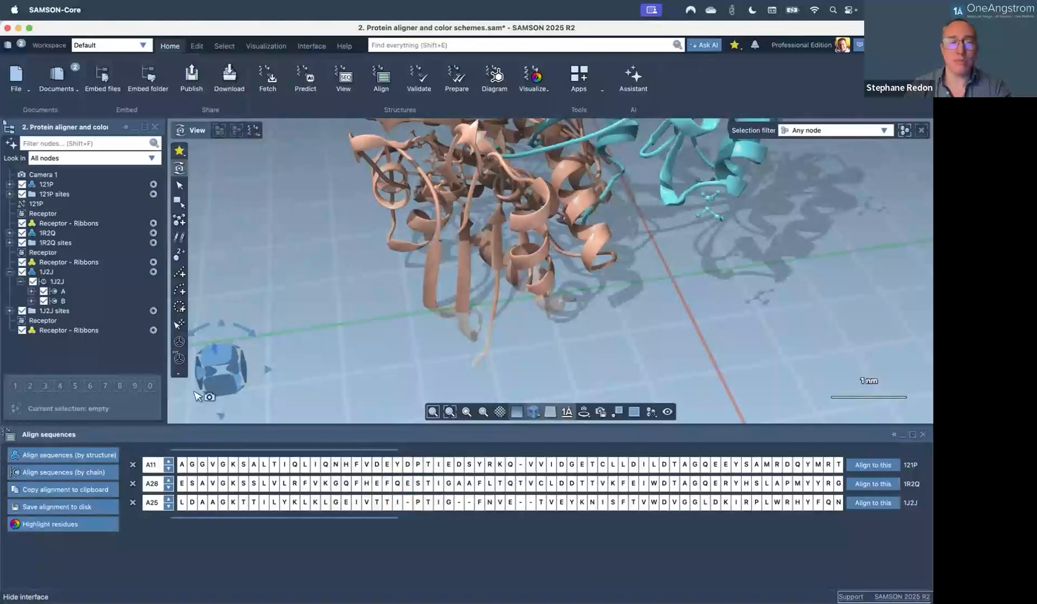
Highlight only Positive (green) and Negative (red) residues in the alignment, after trying Hydrophobic and Polar.
{"action": "left_click", "coordinate": [71, 527]}
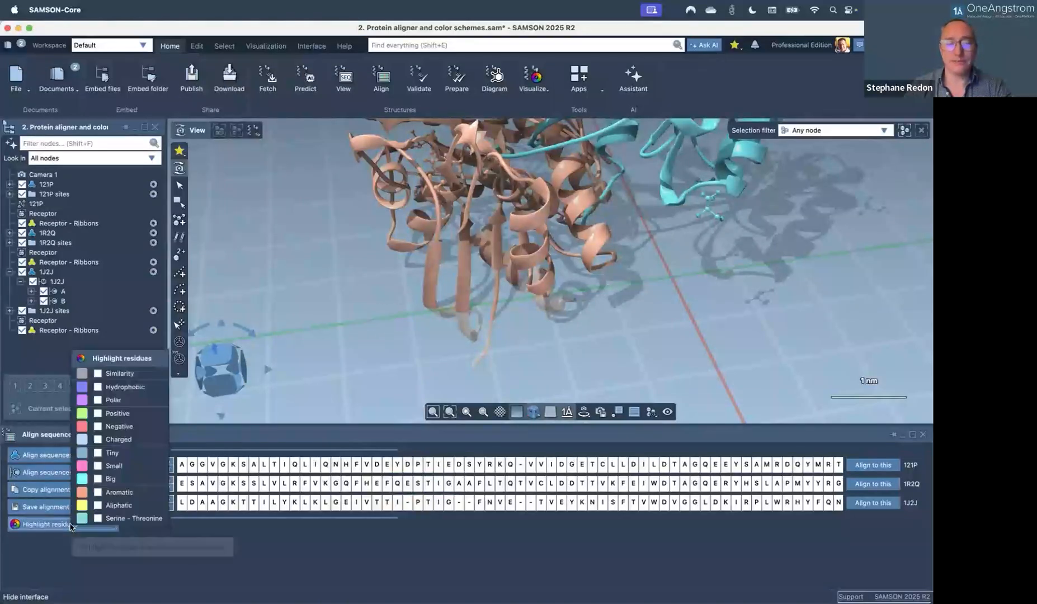
{"action": "left_click", "coordinate": [98, 387]}
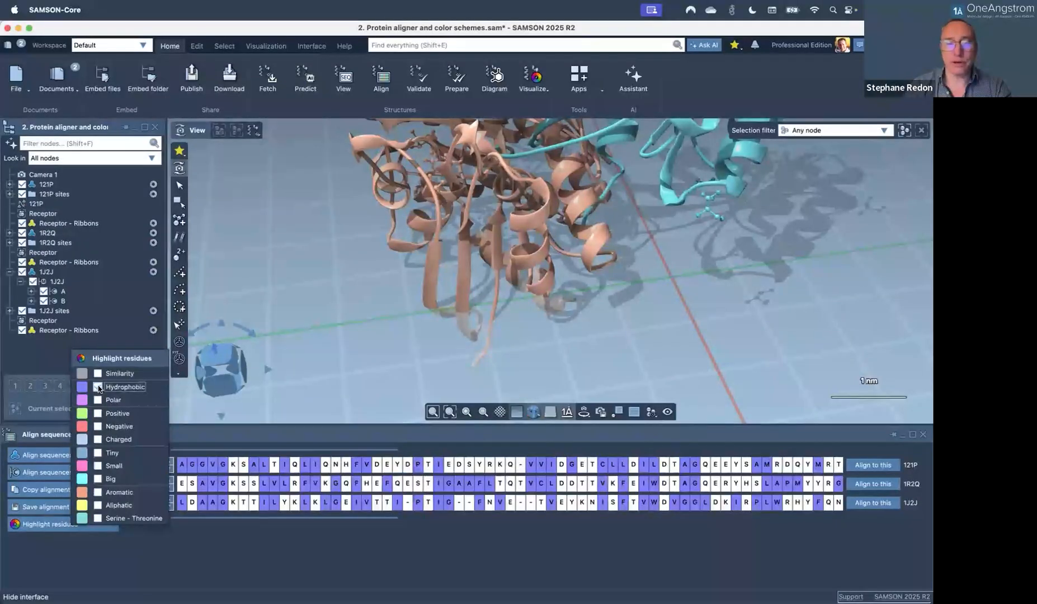
{"action": "left_click", "coordinate": [98, 387]}
{"action": "left_click", "coordinate": [98, 400]}
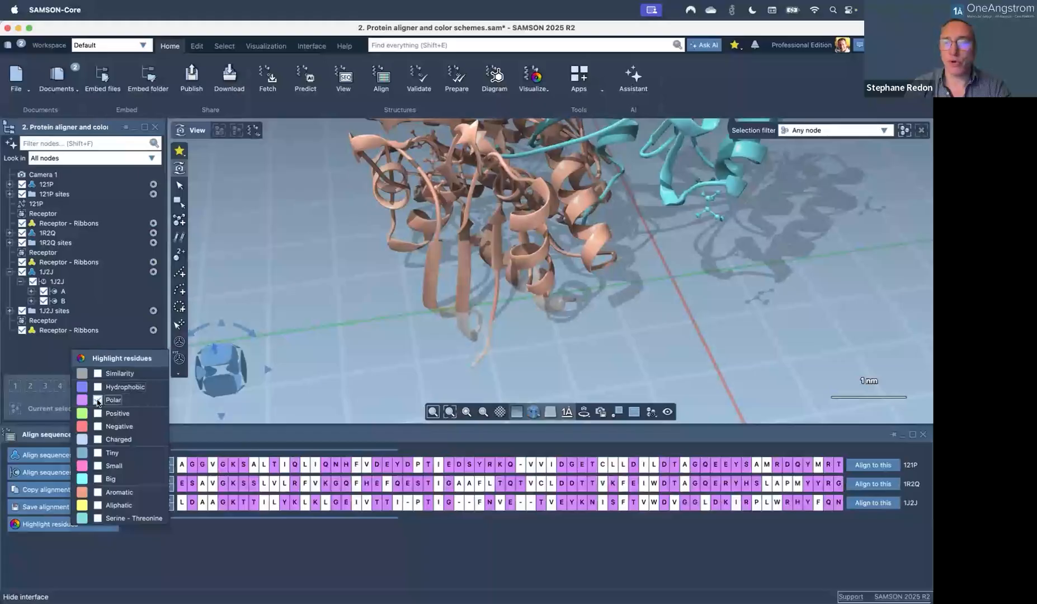
{"action": "left_click", "coordinate": [98, 401]}
{"action": "left_click", "coordinate": [98, 414]}
{"action": "left_click", "coordinate": [98, 413]}
{"action": "left_click", "coordinate": [98, 426]}
{"action": "left_click", "coordinate": [98, 413]}
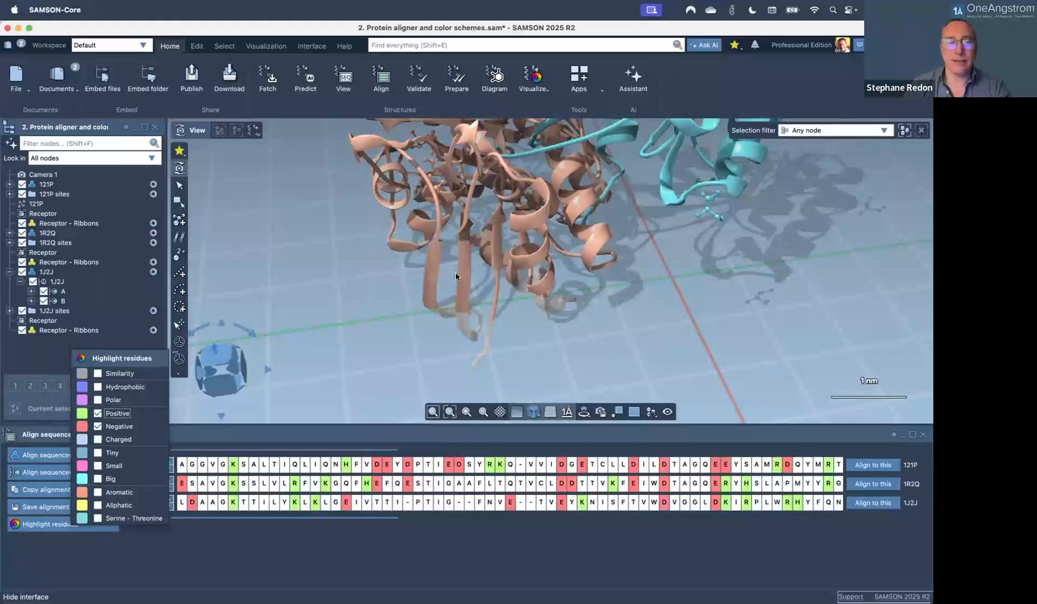
{"action": "left_click", "coordinate": [326, 543]}
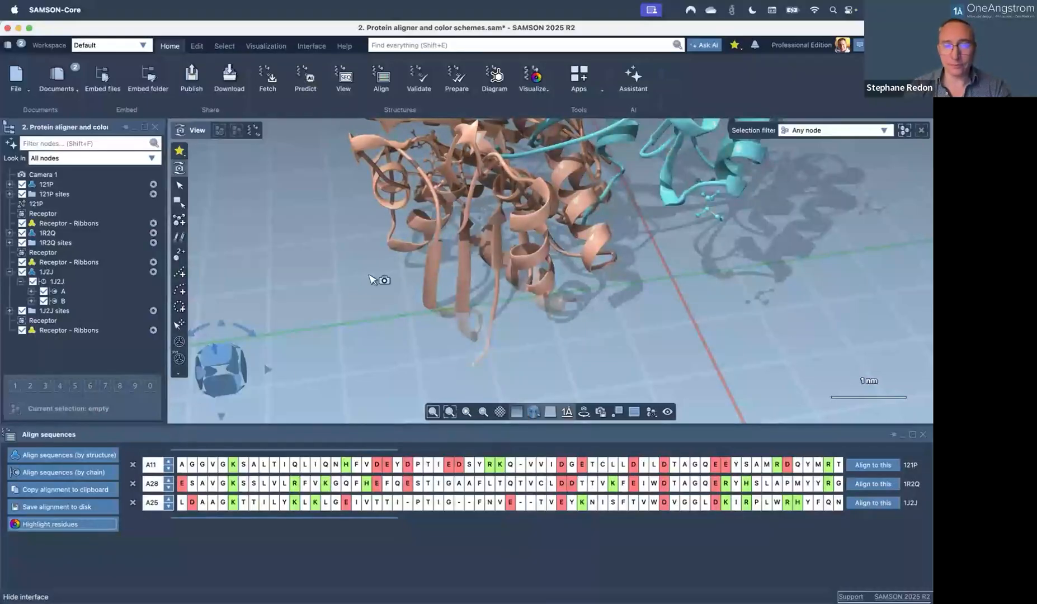
{"action": "scroll", "coordinate": [373, 280], "scroll_direction": "up", "scroll_amount": 1}
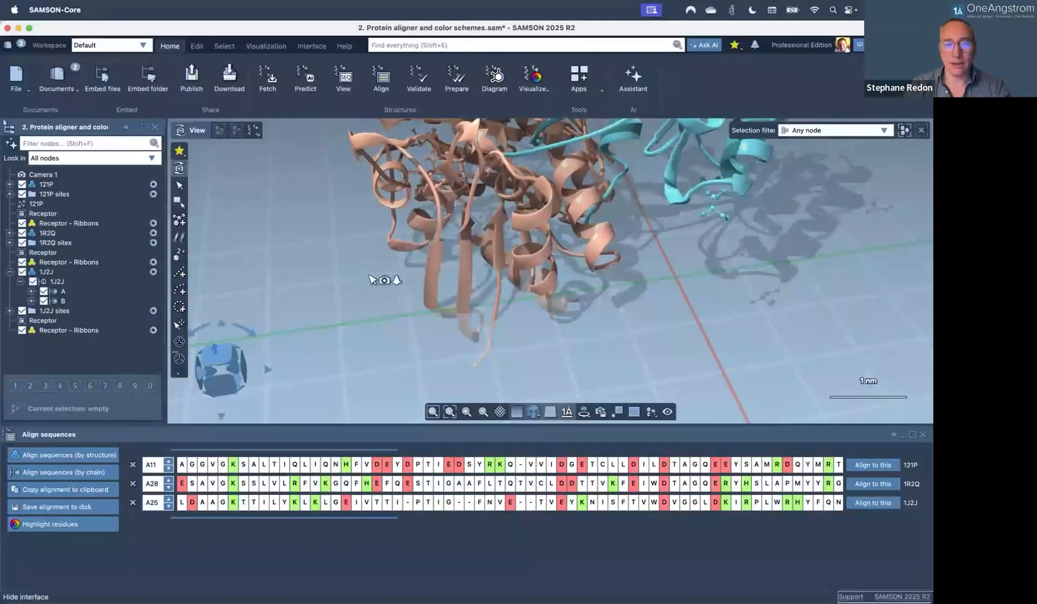
Open a sequence viewer for 121P chain A via Structural model > View.
{"action": "left_click", "coordinate": [48, 184]}
{"action": "right_click", "coordinate": [66, 187]}
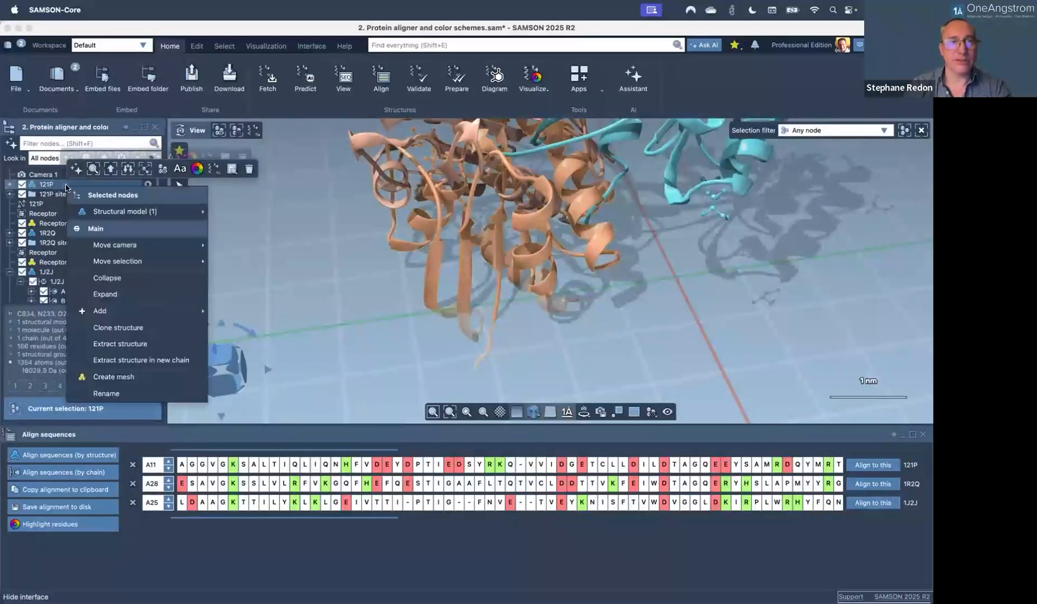
{"action": "mouse_move", "coordinate": [134, 215]}
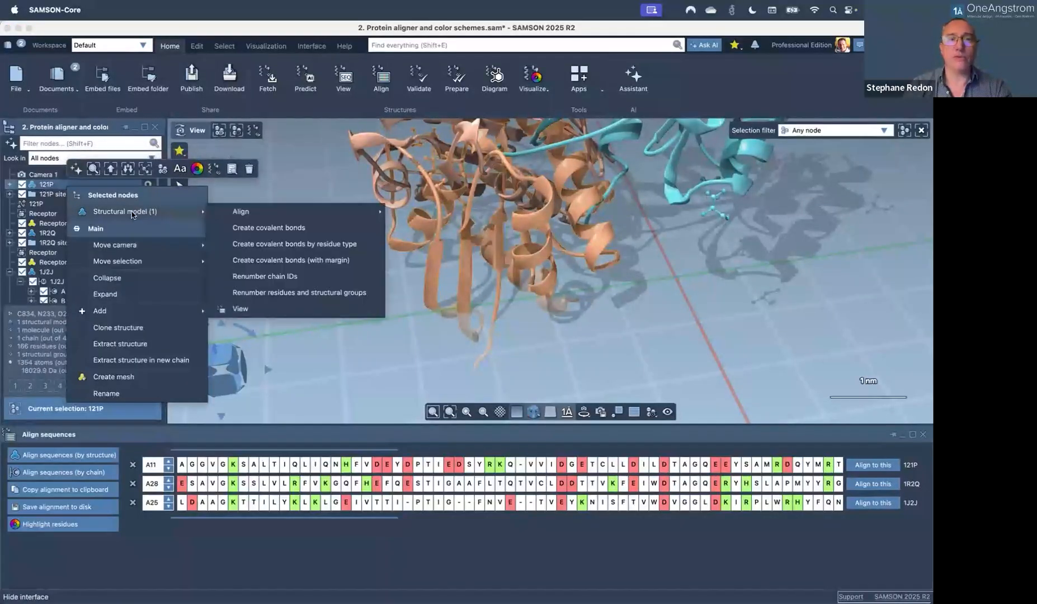
{"action": "left_click", "coordinate": [249, 311]}
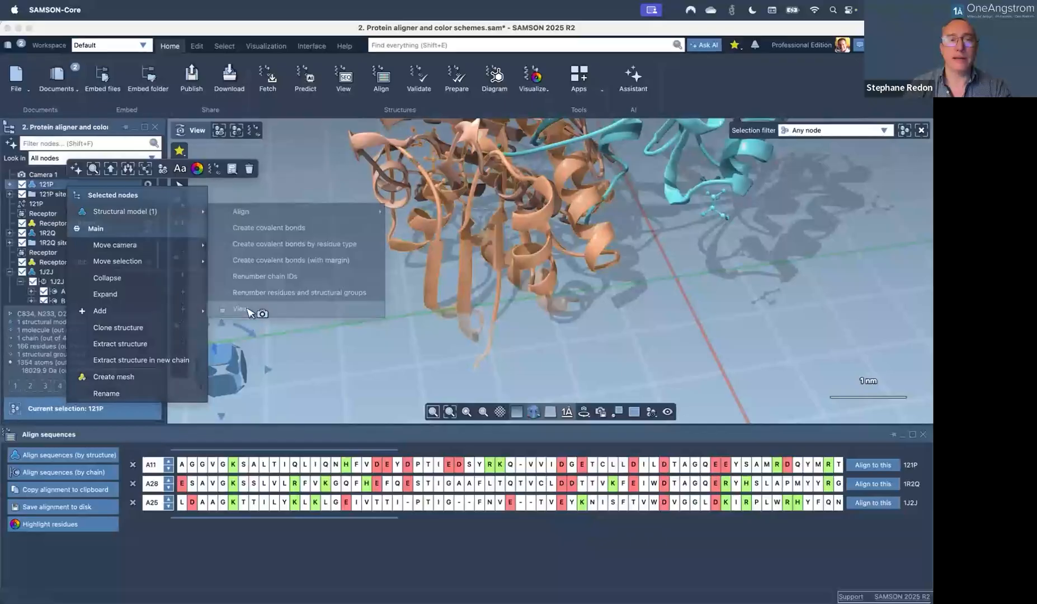
{"action": "left_click", "coordinate": [235, 518]}
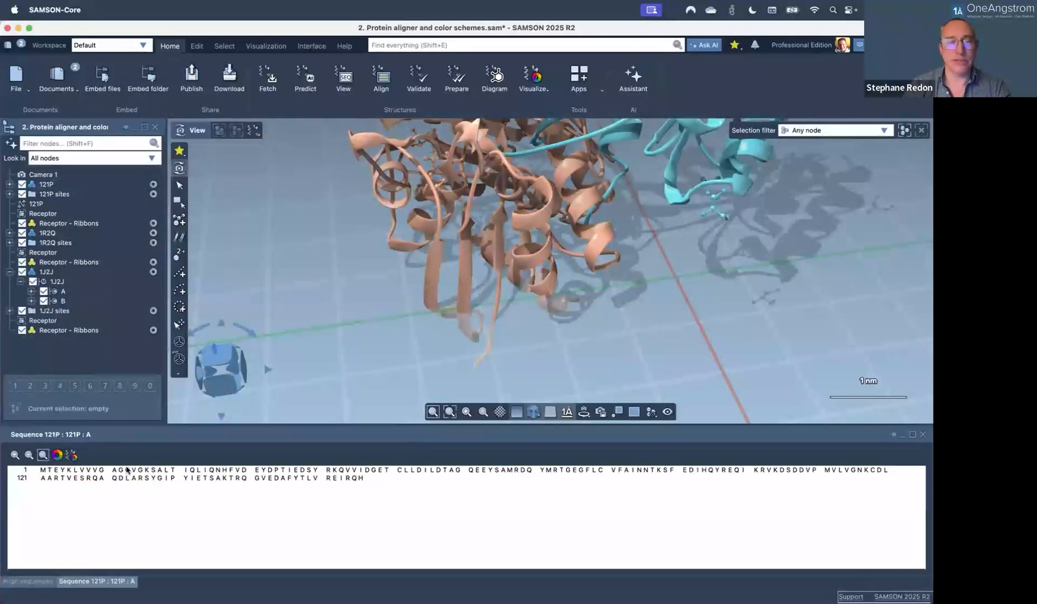
{"action": "left_click_drag", "start_coordinate": [66, 471], "coordinate": [227, 479]}
{"action": "left_click", "coordinate": [122, 502]}
Highlight positive residues green and negative residues red in the 121P sequence.
{"action": "left_click", "coordinate": [72, 456]}
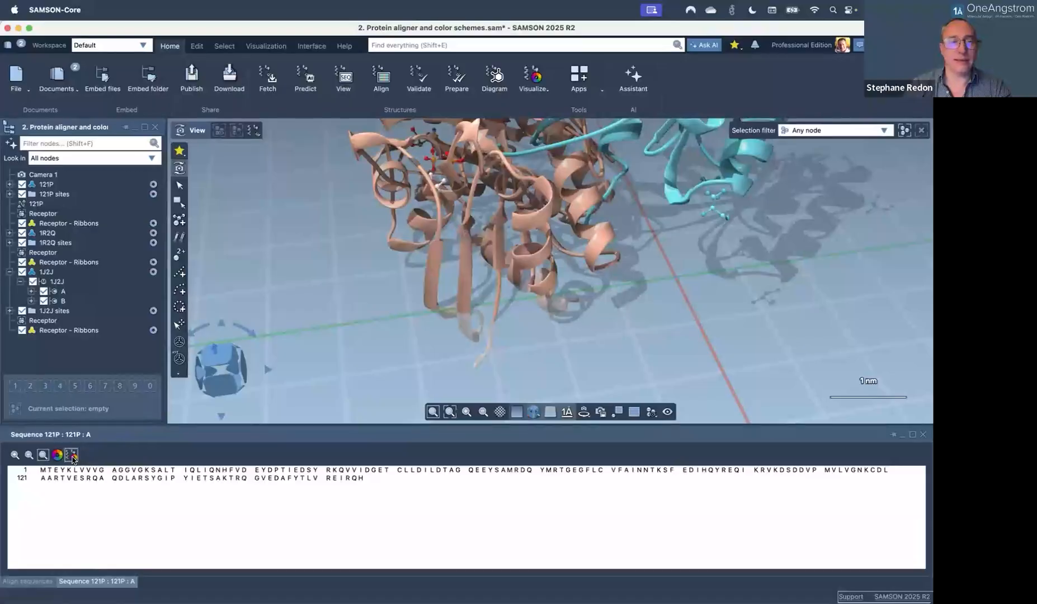
{"action": "left_click", "coordinate": [56, 455]}
{"action": "left_click", "coordinate": [78, 492]}
{"action": "left_click", "coordinate": [76, 506]}
{"action": "left_click", "coordinate": [229, 507]}
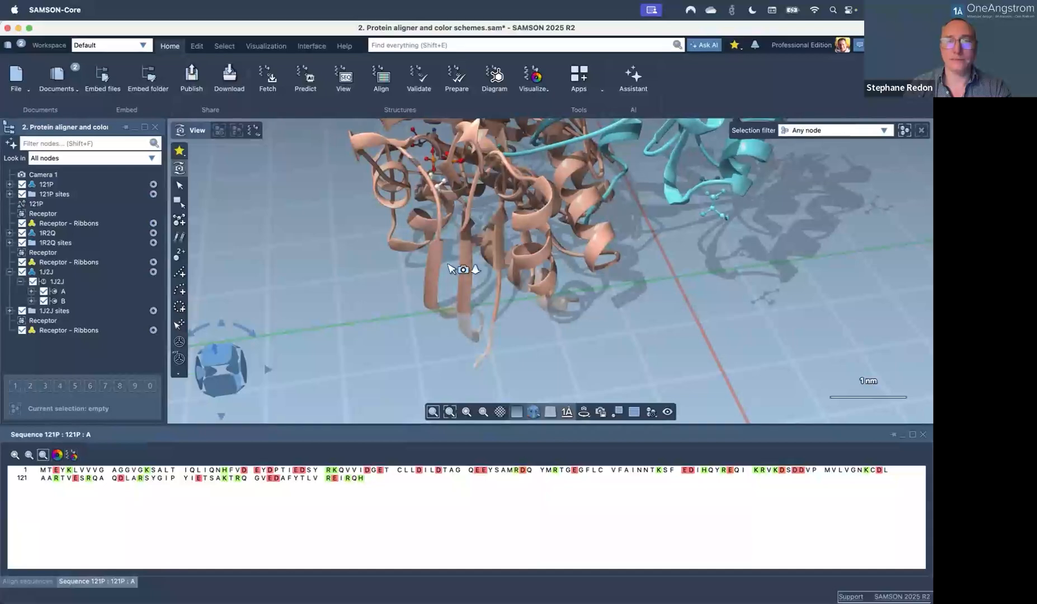
{"action": "scroll", "coordinate": [453, 268], "scroll_direction": "down", "scroll_amount": 5}
{"action": "middle_click_drag", "start_coordinate": [518, 198], "coordinate": [506, 281]}
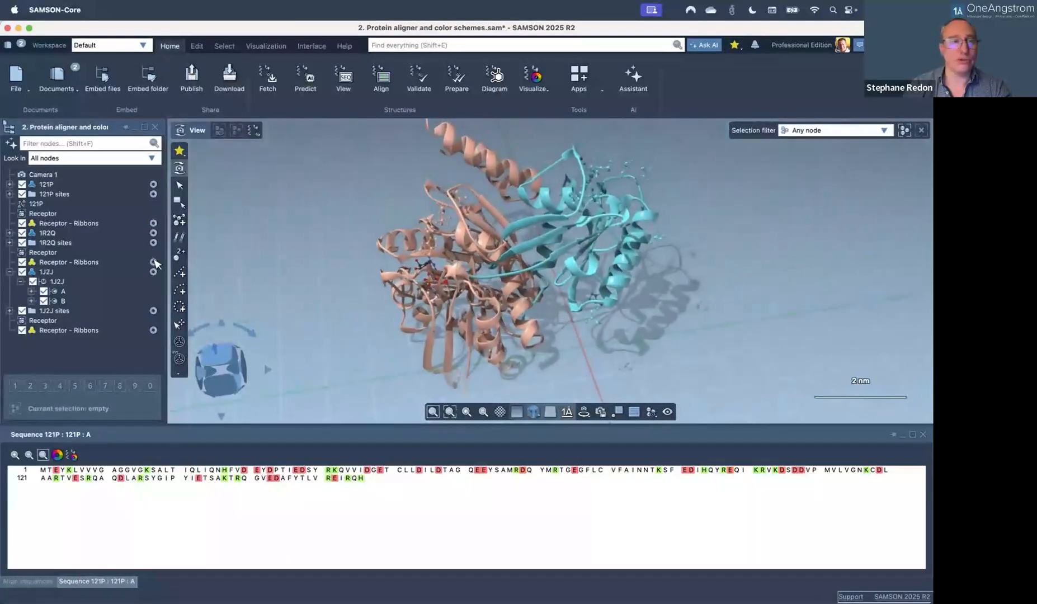
Reset the colour of the three Receptor - Ribbons nodes, then close the Sequence 121P panel.
{"action": "left_click", "coordinate": [137, 224]}
{"action": "left_click", "coordinate": [120, 262], "text": "super"}
{"action": "left_click", "coordinate": [112, 330], "text": "super"}
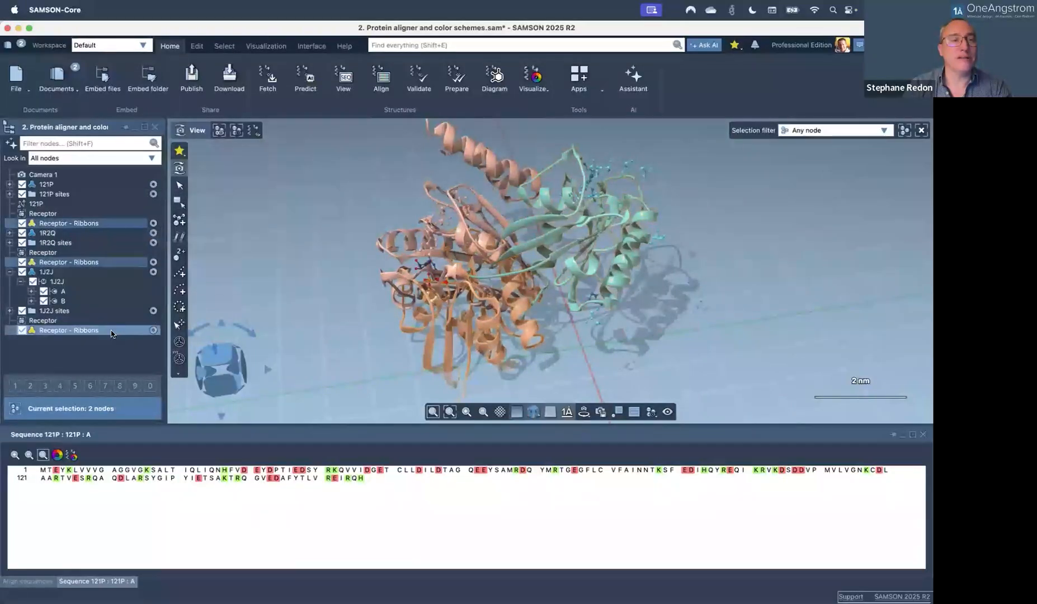
{"action": "left_click", "coordinate": [249, 309]}
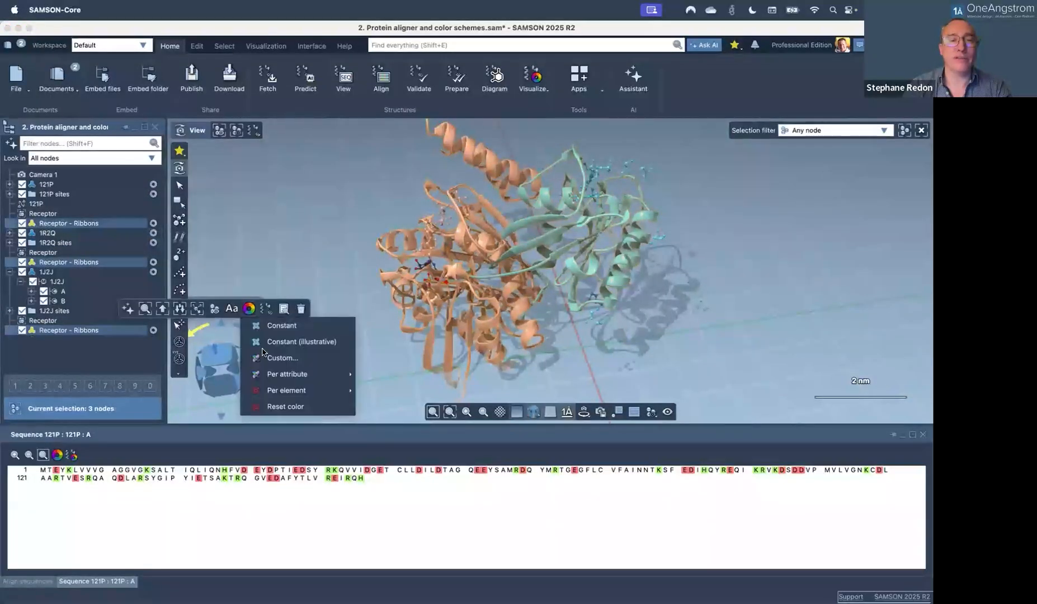
{"action": "left_click", "coordinate": [280, 406]}
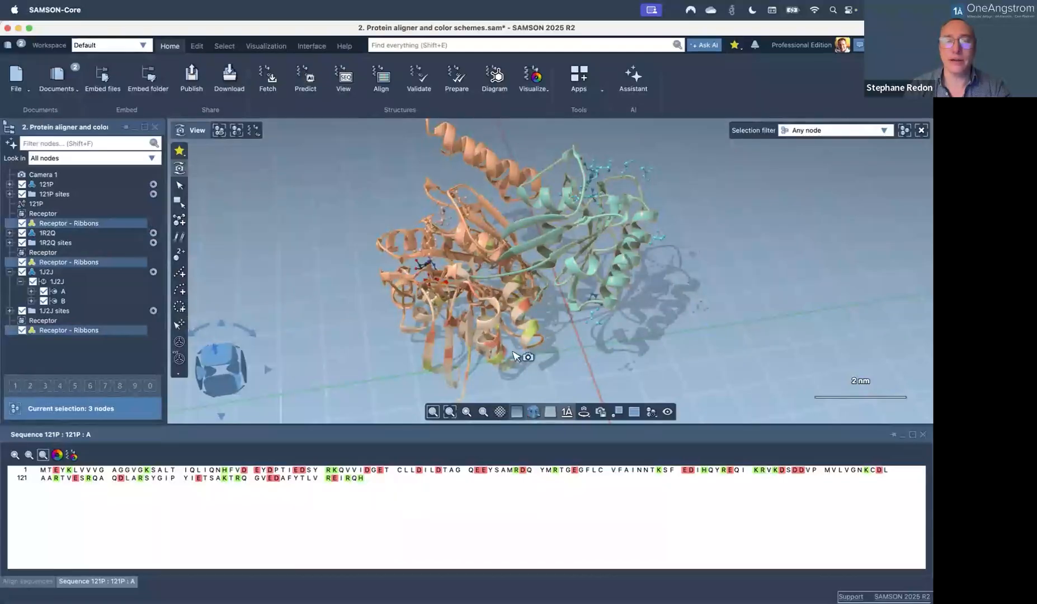
{"action": "left_click", "coordinate": [513, 352]}
{"action": "scroll", "coordinate": [513, 352], "scroll_direction": "up", "scroll_amount": 3}
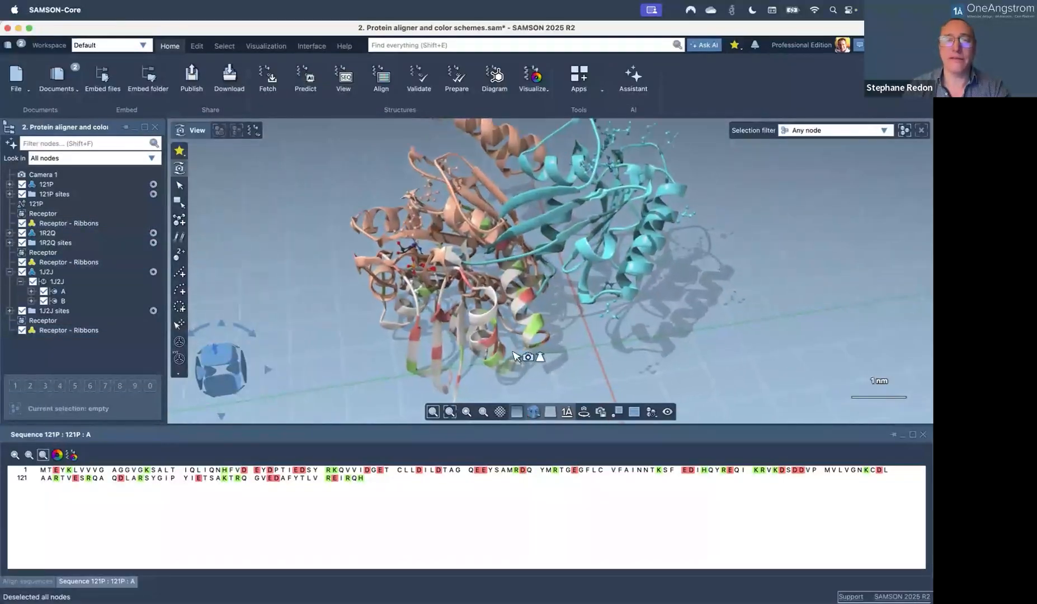
{"action": "middle_click_drag", "start_coordinate": [510, 330], "coordinate": [493, 306]}
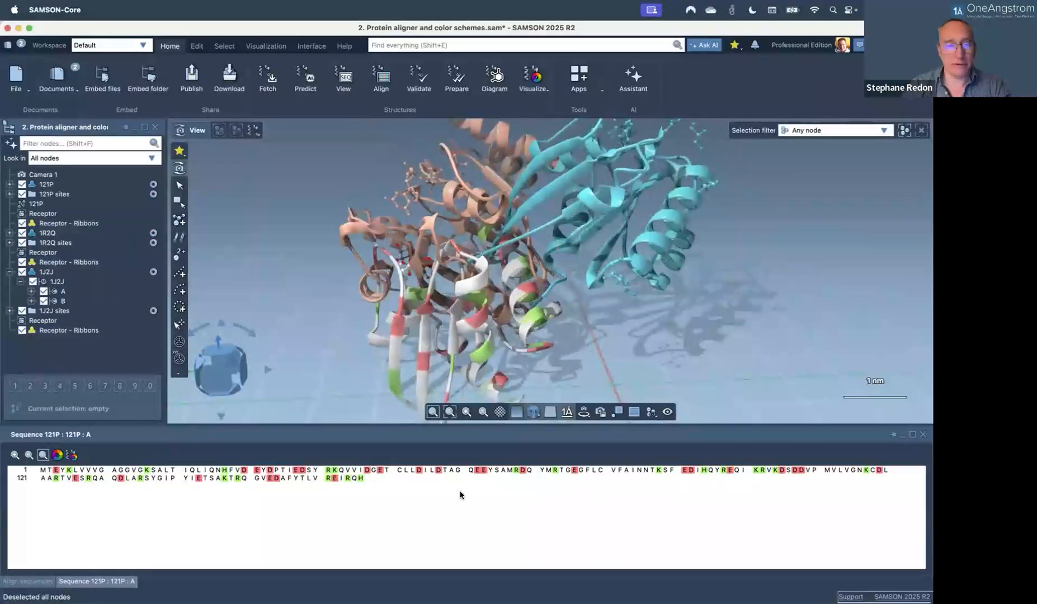
{"action": "left_click", "coordinate": [923, 435]}
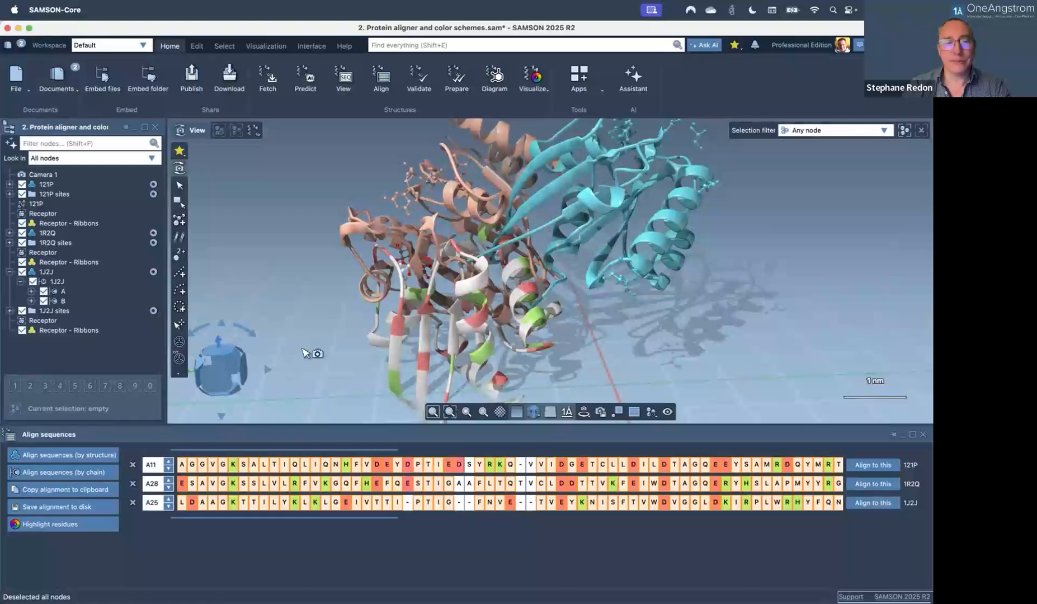
Superimpose all proteins onto 121P (RMSD 0.00, 1.75, 4.07 Å) and orbit to inspect them.
{"action": "left_click", "coordinate": [115, 343]}
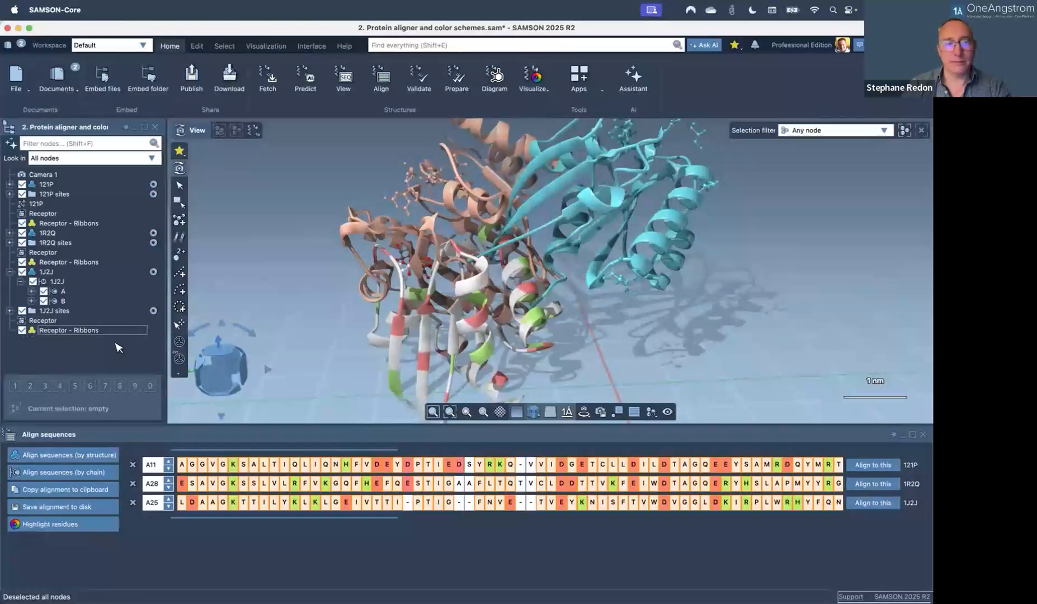
{"action": "left_click", "coordinate": [871, 465]}
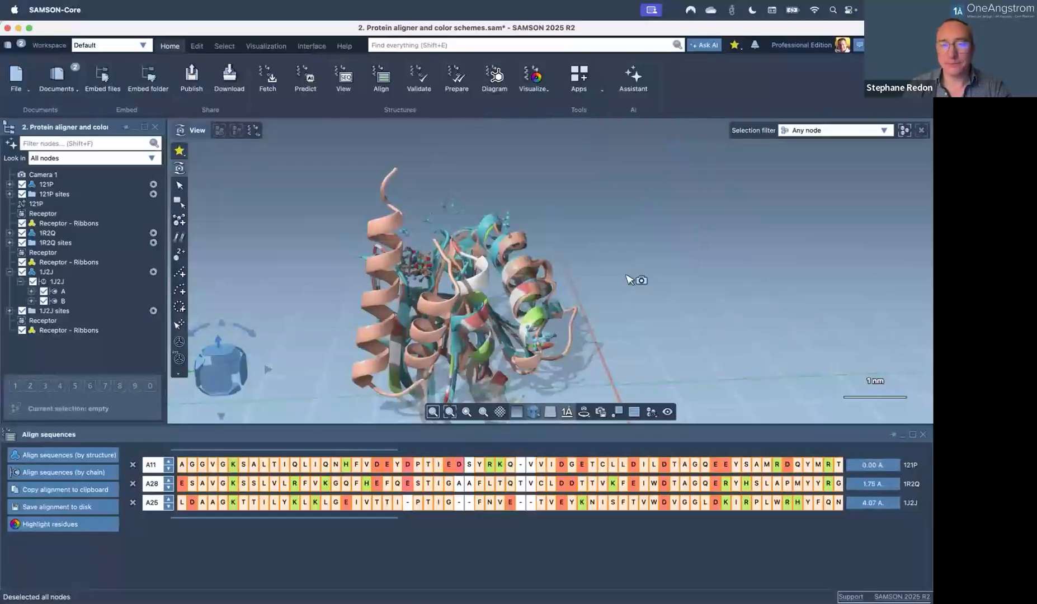
{"action": "left_click_drag", "start_coordinate": [565, 296], "coordinate": [510, 335]}
{"action": "left_click_drag", "start_coordinate": [585, 280], "coordinate": [483, 168]}
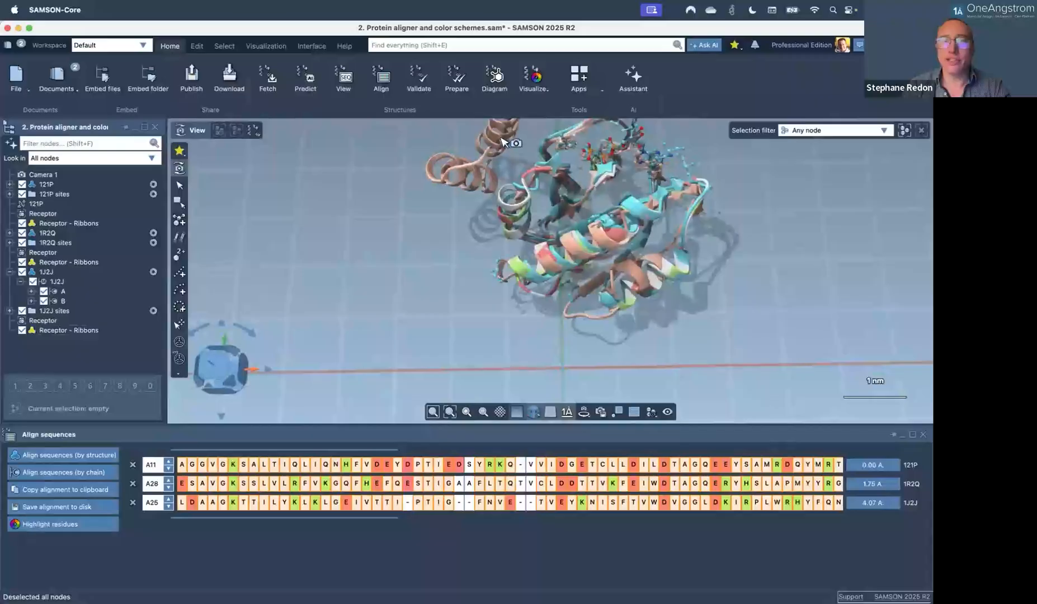
{"action": "left_click_drag", "start_coordinate": [593, 230], "coordinate": [593, 304]}
{"action": "scroll", "coordinate": [597, 304], "scroll_direction": "up", "scroll_amount": 6}
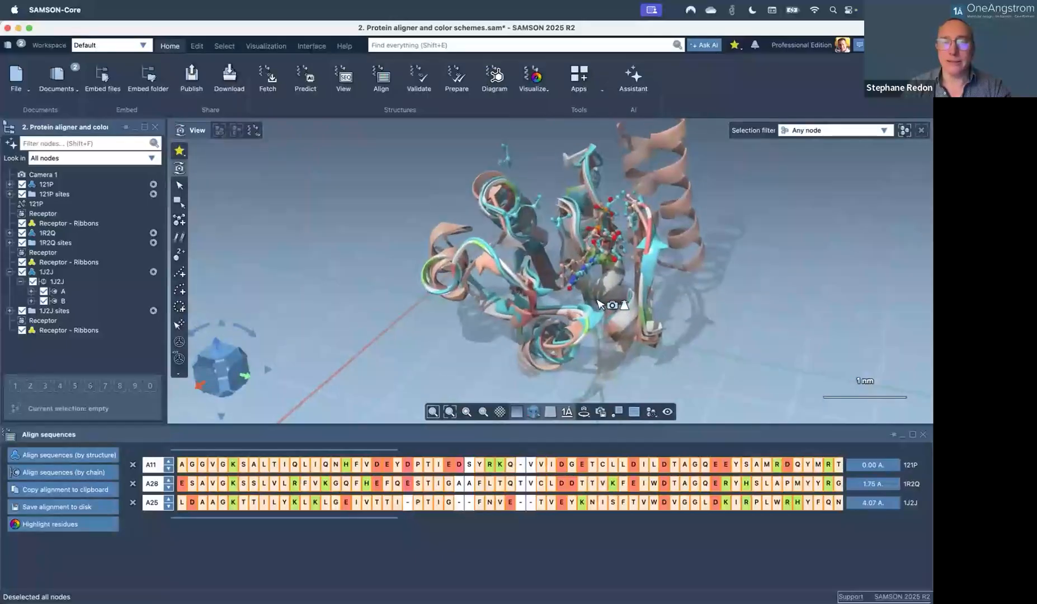
{"action": "left_click_drag", "start_coordinate": [554, 259], "coordinate": [526, 262]}
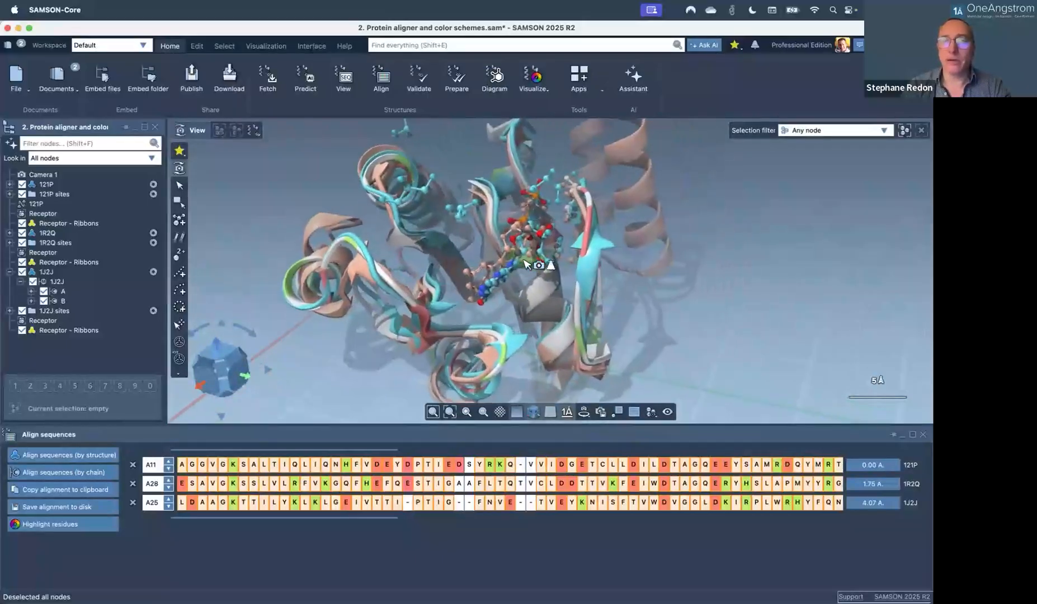
{"action": "scroll", "coordinate": [526, 262], "scroll_direction": "up", "scroll_amount": 5}
{"action": "left_click_drag", "start_coordinate": [524, 260], "coordinate": [528, 237]}
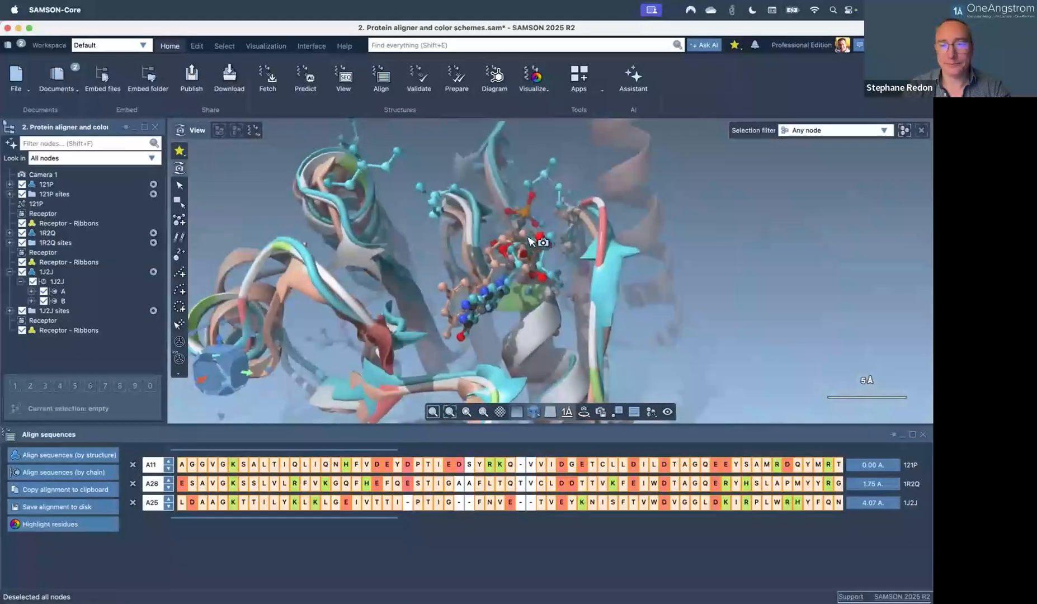
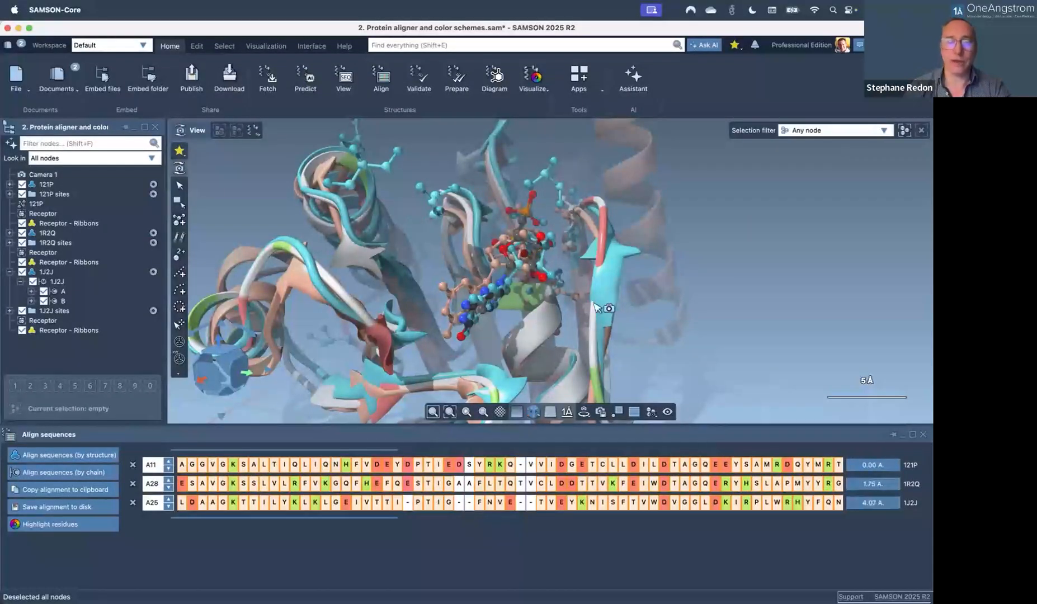
Superimpose 1R2Q and 1J2J onto 121P, giving RMSDs of 1.84 and 3.86 Å, and inspect the overlay.
{"action": "middle_click_drag", "start_coordinate": [481, 293], "coordinate": [487, 286]}
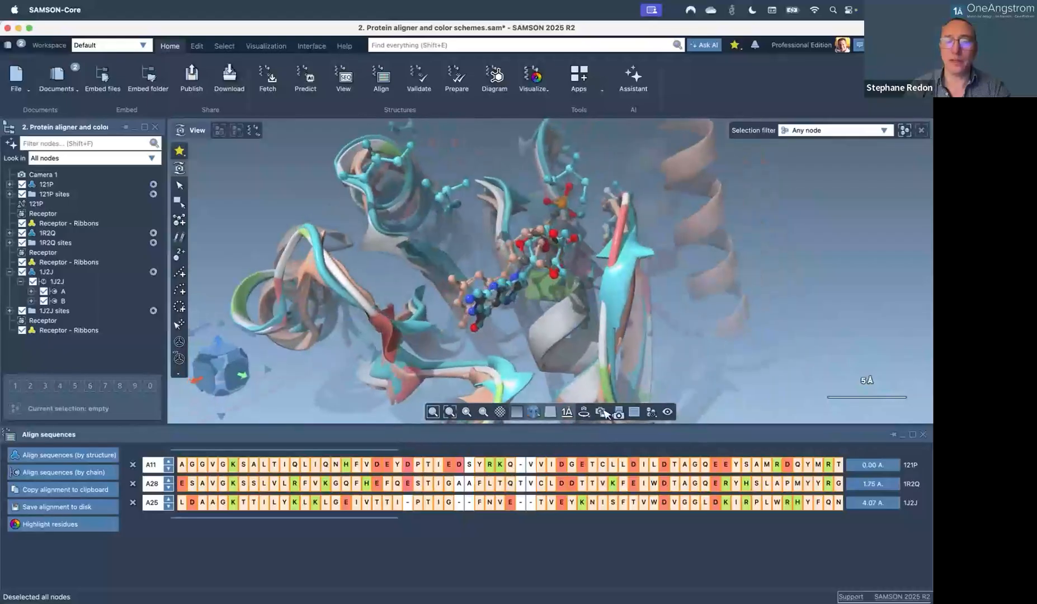
{"action": "left_click", "coordinate": [871, 502]}
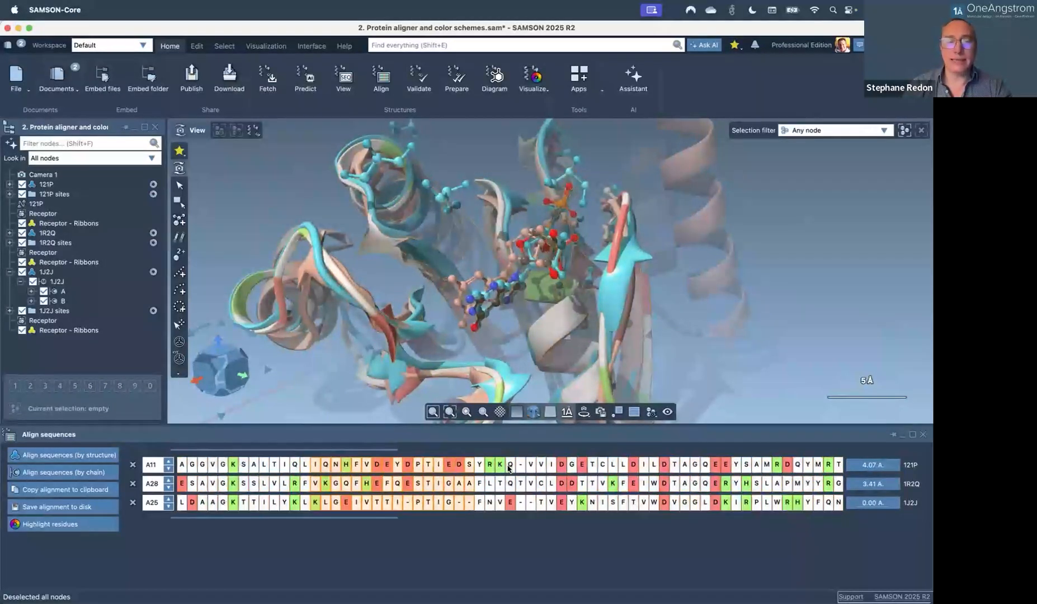
{"action": "left_click", "coordinate": [405, 485]}
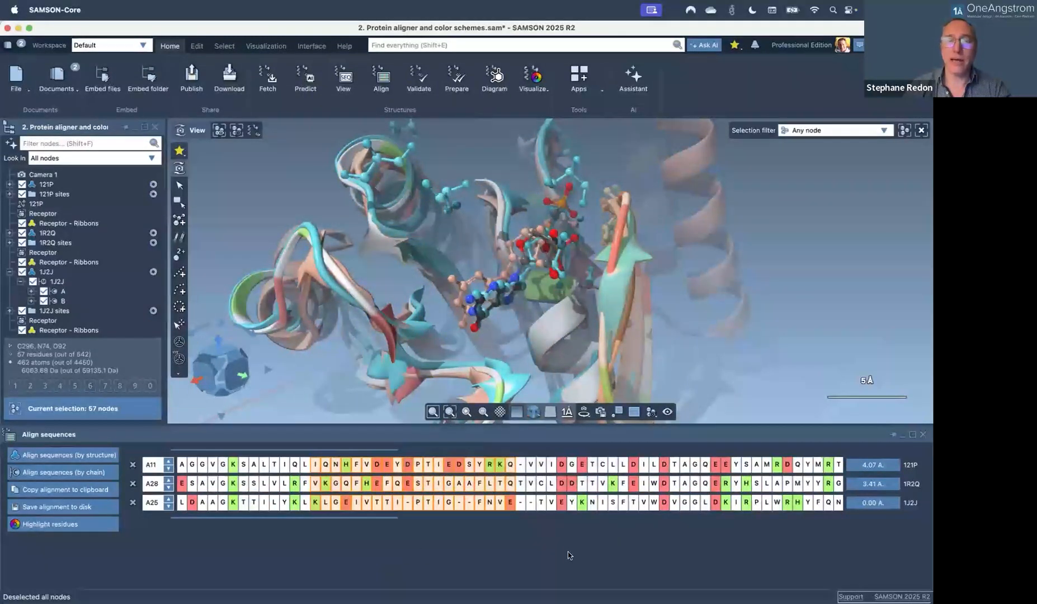
{"action": "left_click", "coordinate": [874, 466]}
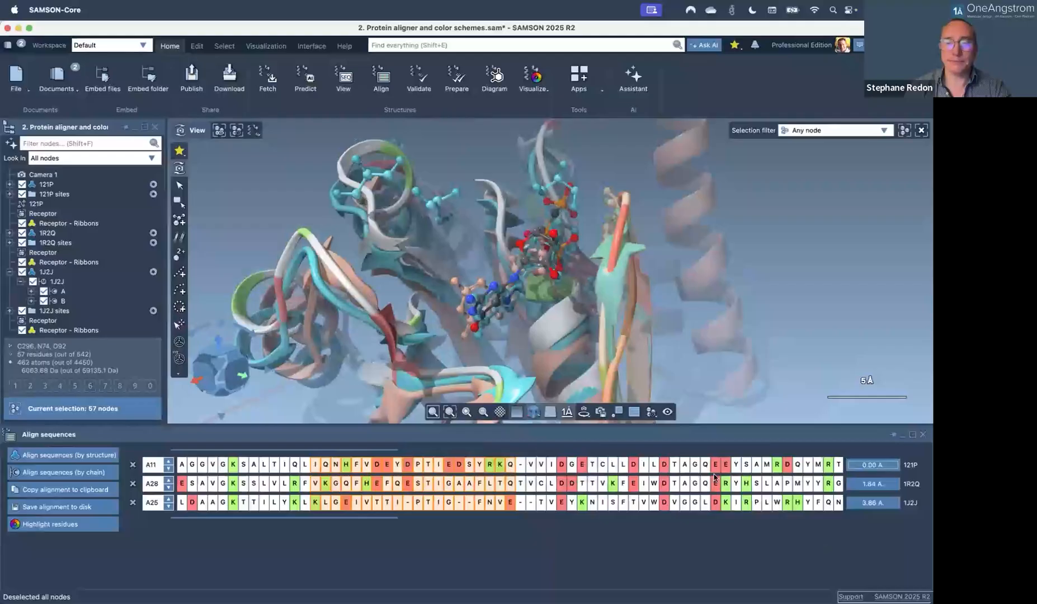
{"action": "scroll", "coordinate": [562, 303], "scroll_direction": "down", "scroll_amount": 5}
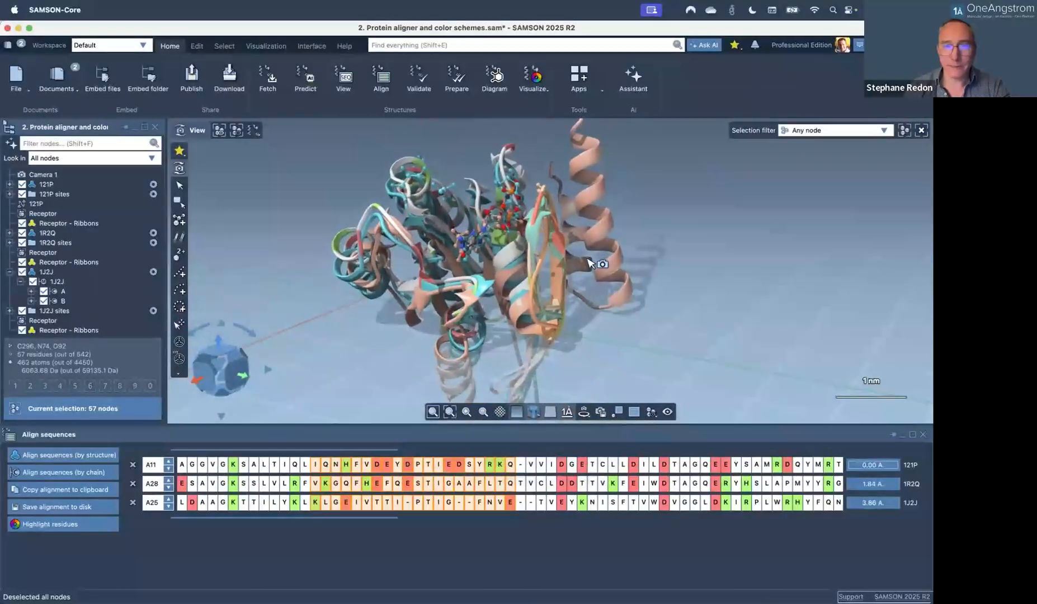
{"action": "left_click_drag", "start_coordinate": [575, 271], "coordinate": [447, 272]}
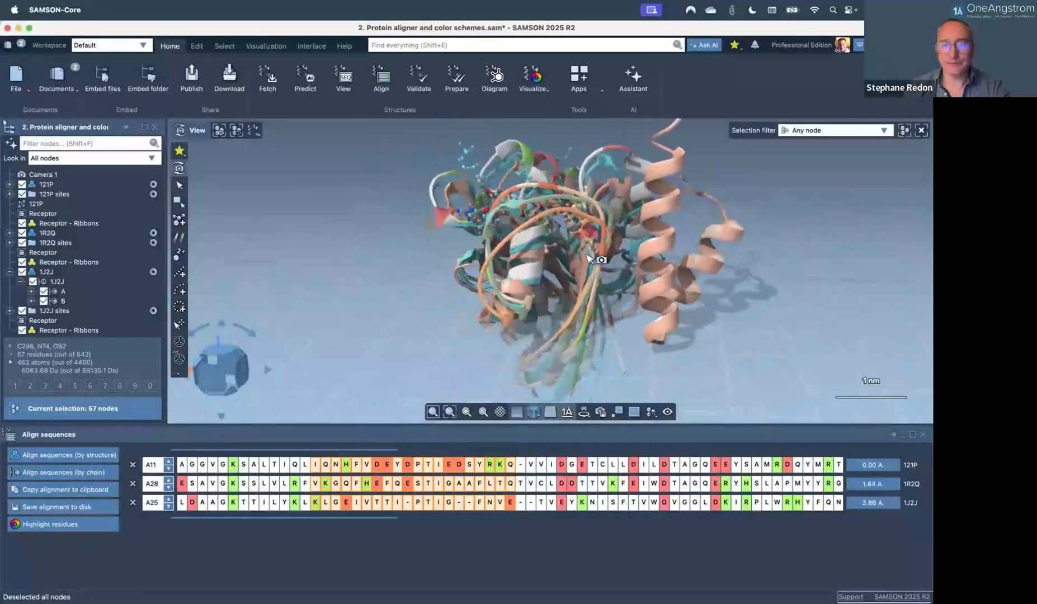
{"action": "scroll", "coordinate": [589, 258], "scroll_direction": "up", "scroll_amount": 5}
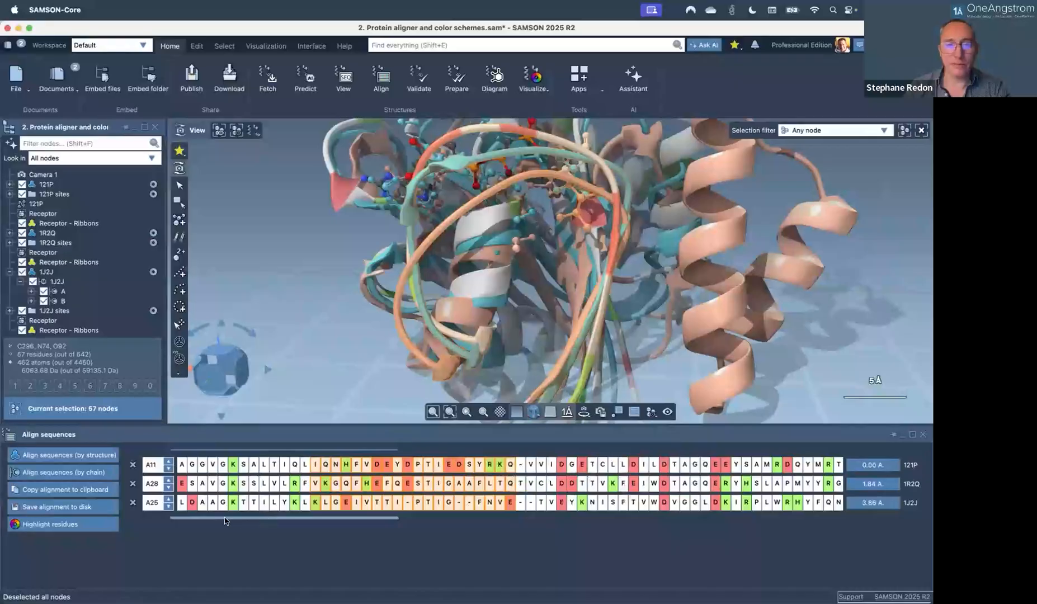
{"action": "scroll", "coordinate": [225, 520], "scroll_direction": "left", "scroll_amount": 5}
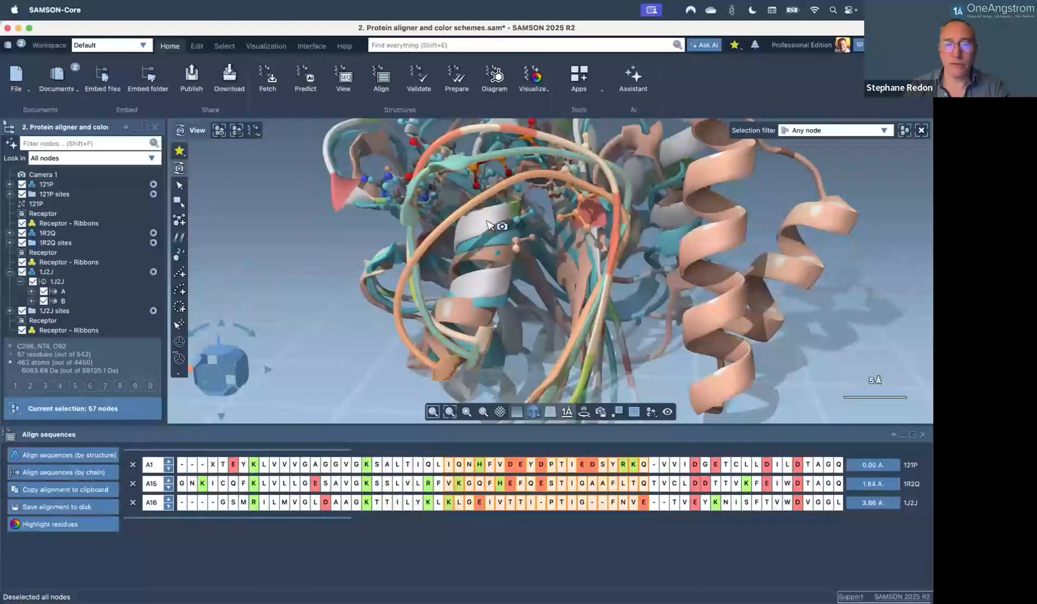
Switch to Point selection with the Residues filter and pick residues starting at SER 17 in 3D.
{"action": "left_click", "coordinate": [180, 187]}
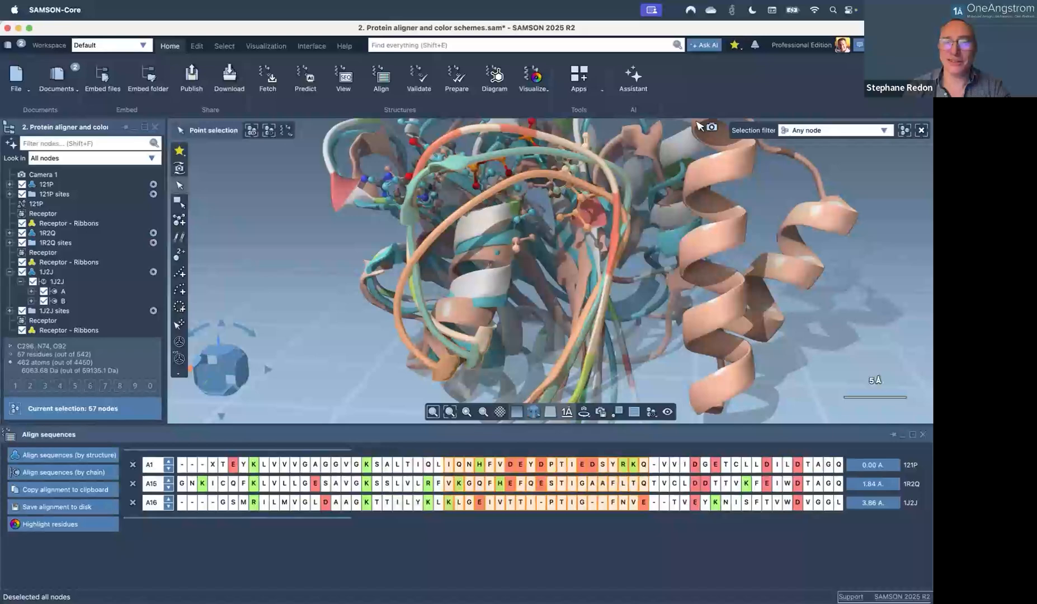
{"action": "left_click", "coordinate": [794, 131]}
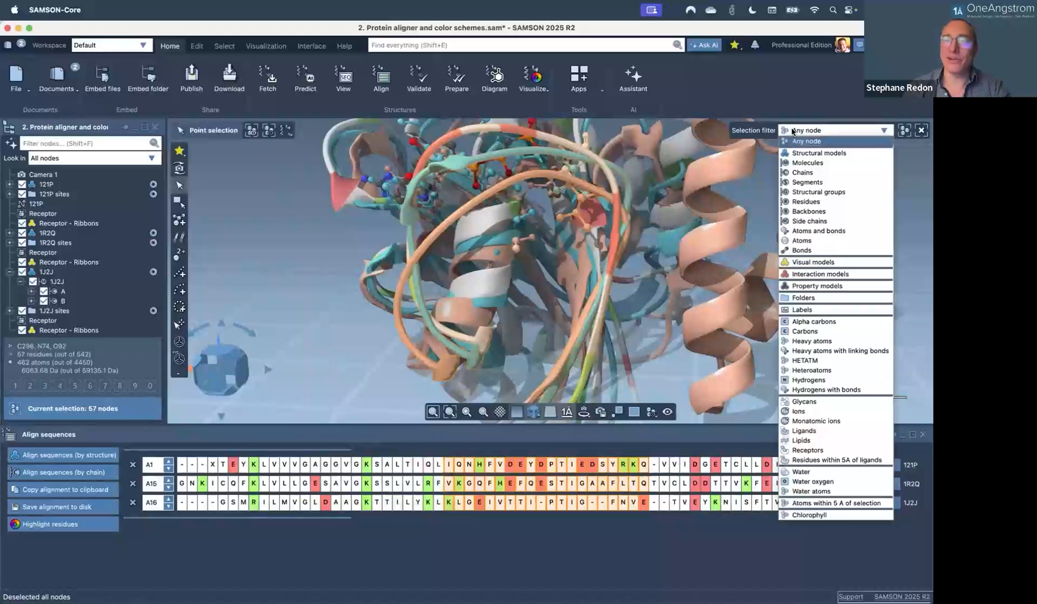
{"action": "left_click", "coordinate": [808, 201]}
{"action": "left_click", "coordinate": [489, 222]}
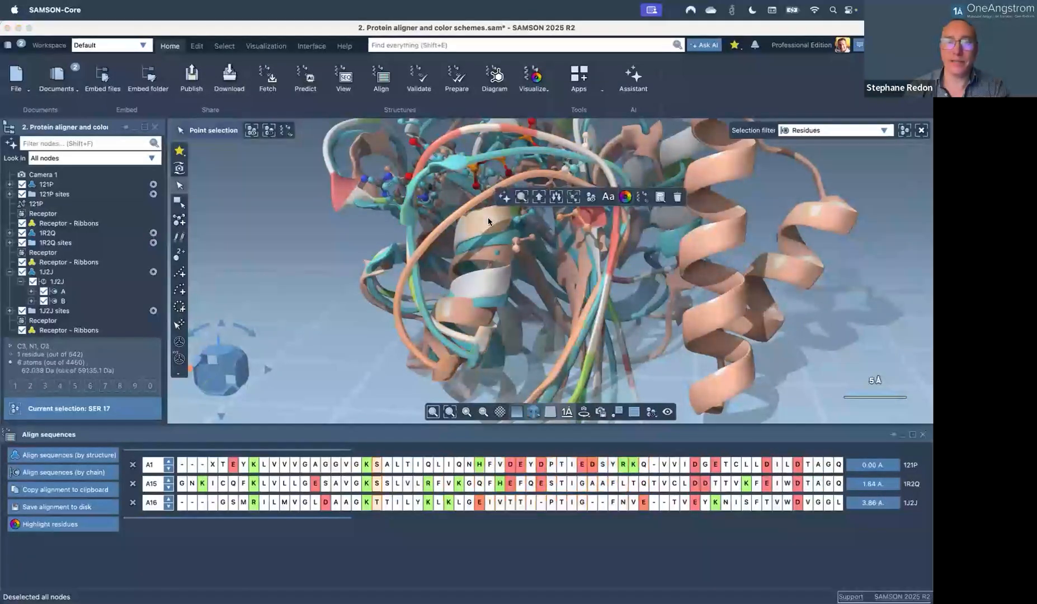
{"action": "left_click", "coordinate": [466, 245], "text": "shift"}
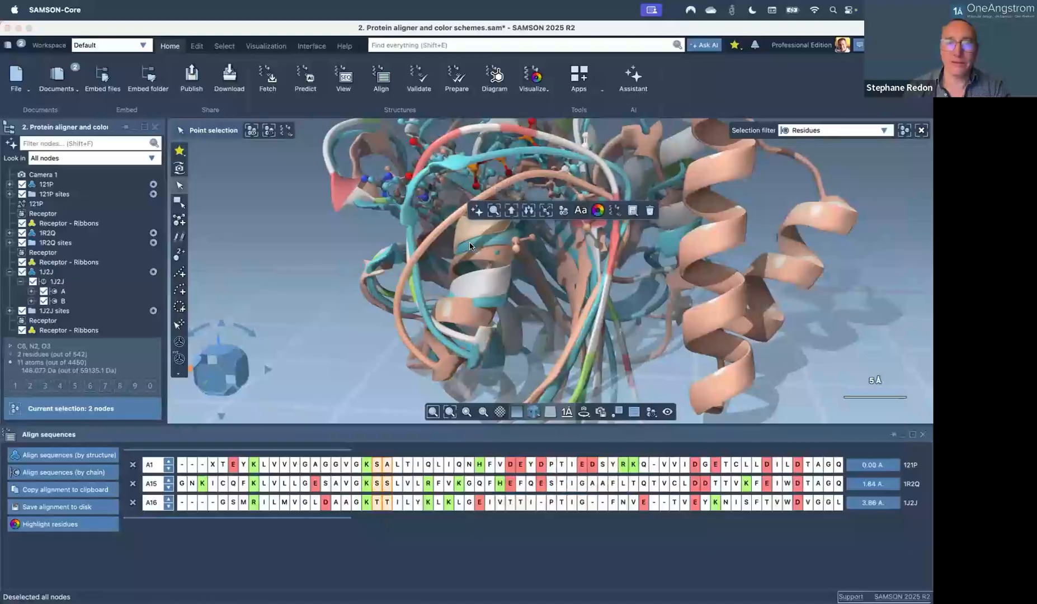
{"action": "left_click", "coordinate": [465, 260], "text": "shift"}
{"action": "left_click", "coordinate": [465, 259], "text": "shift"}
{"action": "left_click", "coordinate": [462, 260], "text": "shift"}
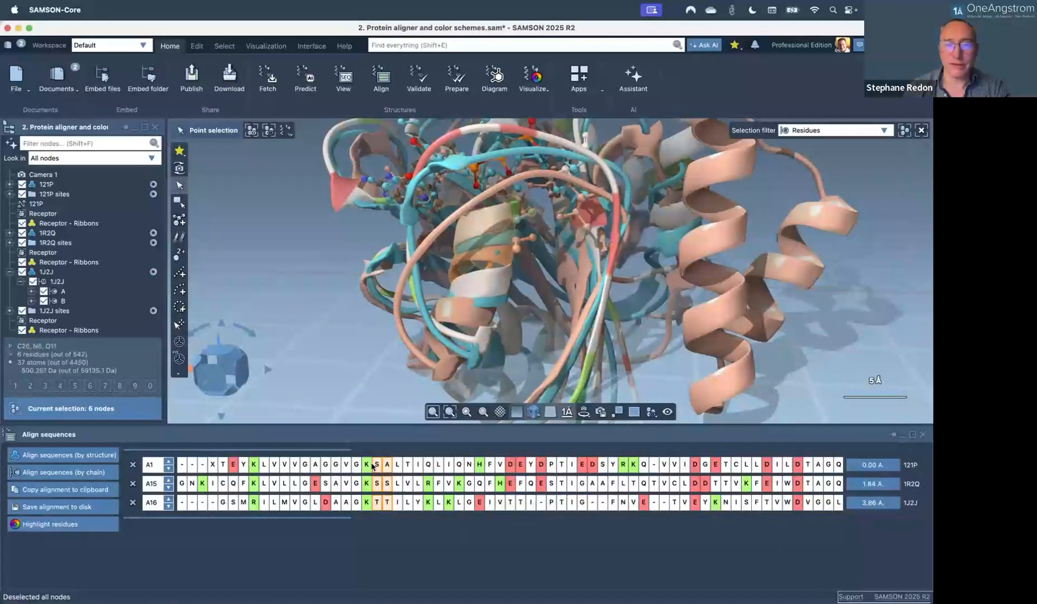
Select a 13-column alignment block and re-superimpose onto 121P, giving RMSDs of 0.21 and 0.28 Å.
{"action": "left_click_drag", "start_coordinate": [462, 463], "coordinate": [336, 462]}
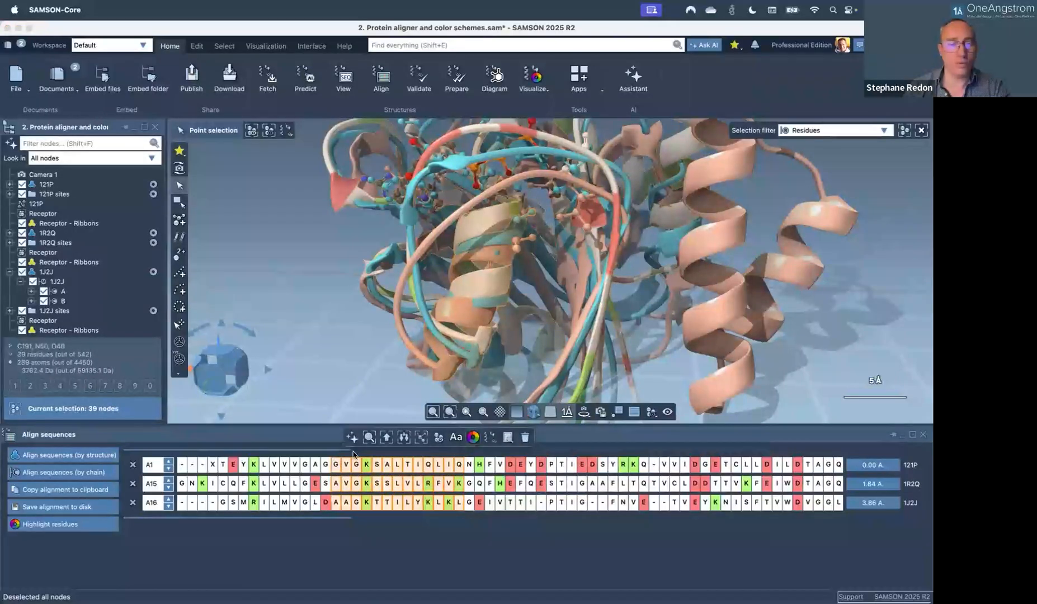
{"action": "left_click", "coordinate": [876, 463]}
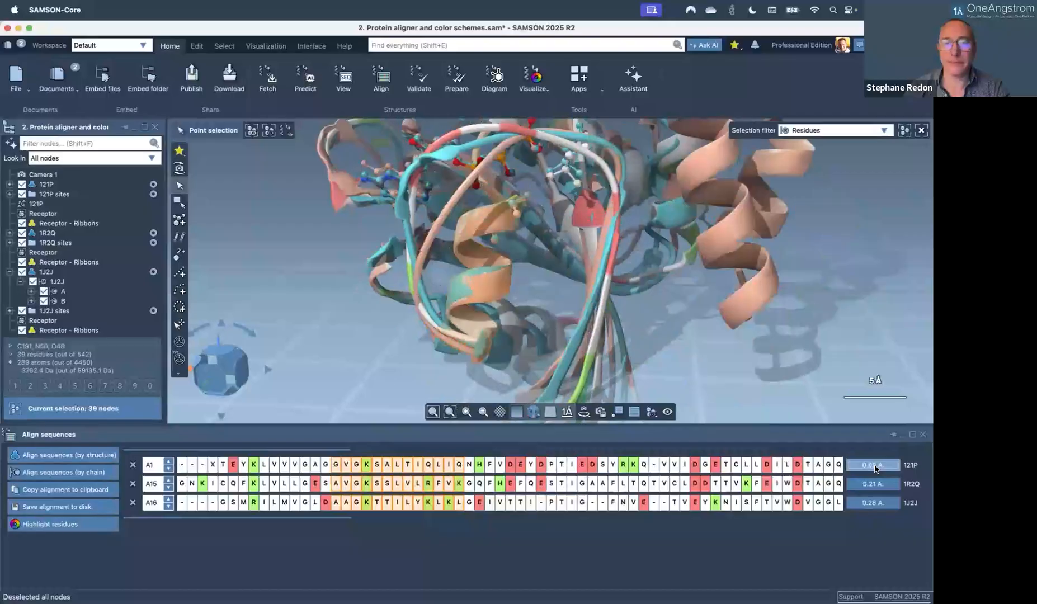
{"action": "right_click_drag", "start_coordinate": [442, 273], "coordinate": [500, 174]}
{"action": "scroll", "coordinate": [548, 313], "scroll_direction": "down", "scroll_amount": 6}
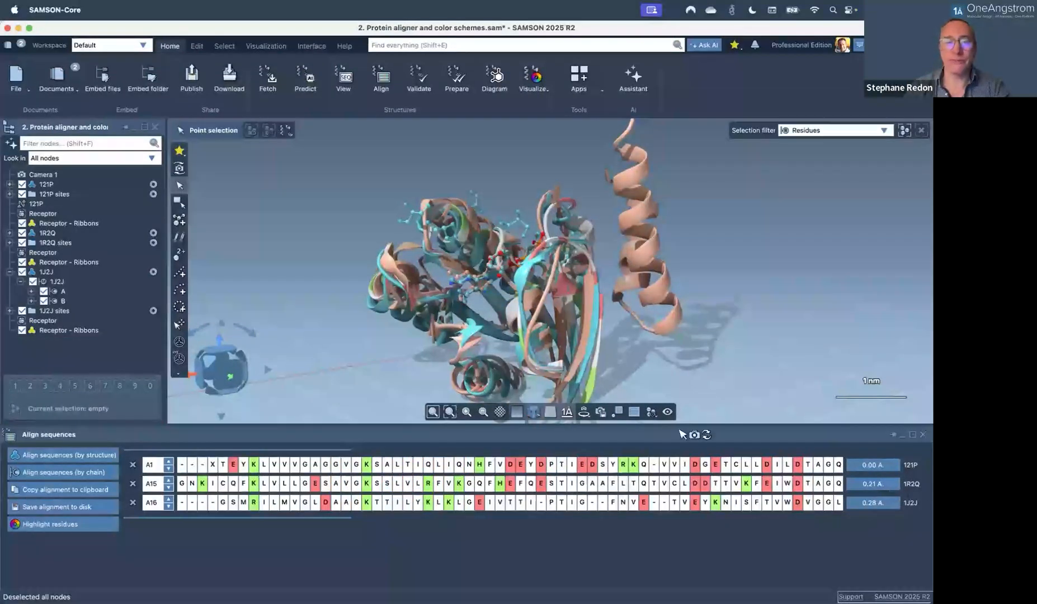
Rotate the superimposed proteins and cycle through open applications back to SAMSON.
{"action": "right_click_drag", "start_coordinate": [479, 300], "coordinate": [434, 323]}
{"action": "scroll", "coordinate": [434, 323], "scroll_direction": "up", "scroll_amount": 5}
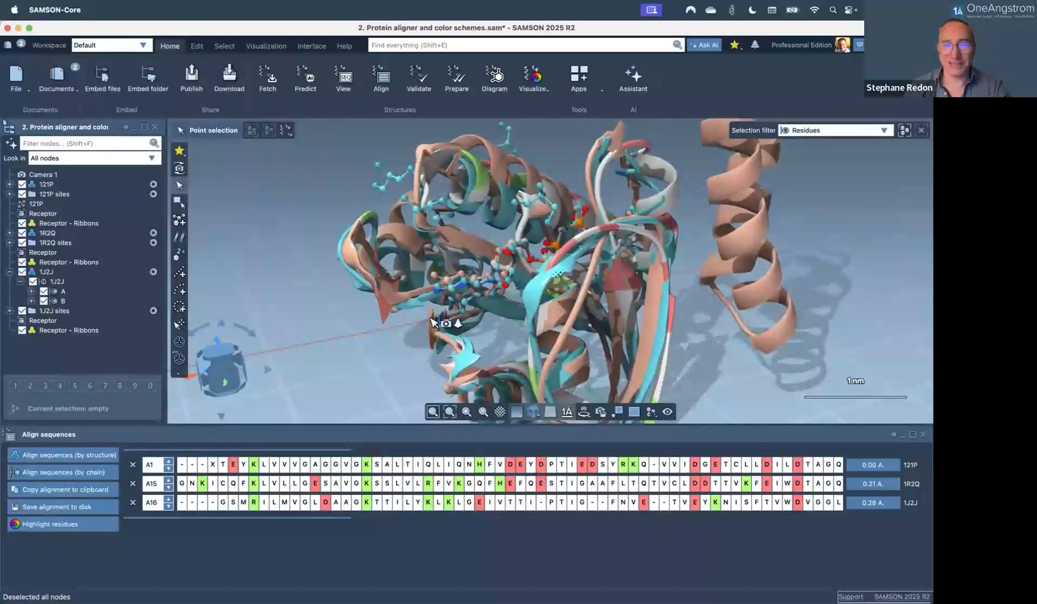
{"action": "key", "text": "super+Tab"}
{"action": "key", "text": "super+shift+Tab"}
{"action": "key", "text": "super+shift+Tab"}
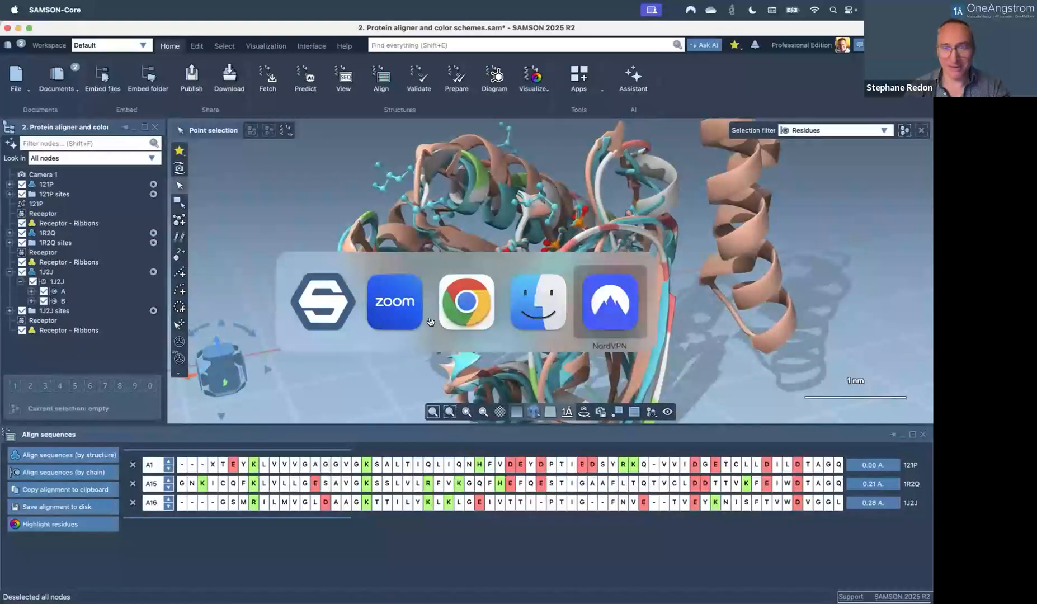
{"action": "key", "text": "super+Tab"}
{"action": "key", "text": "super+Tab"}
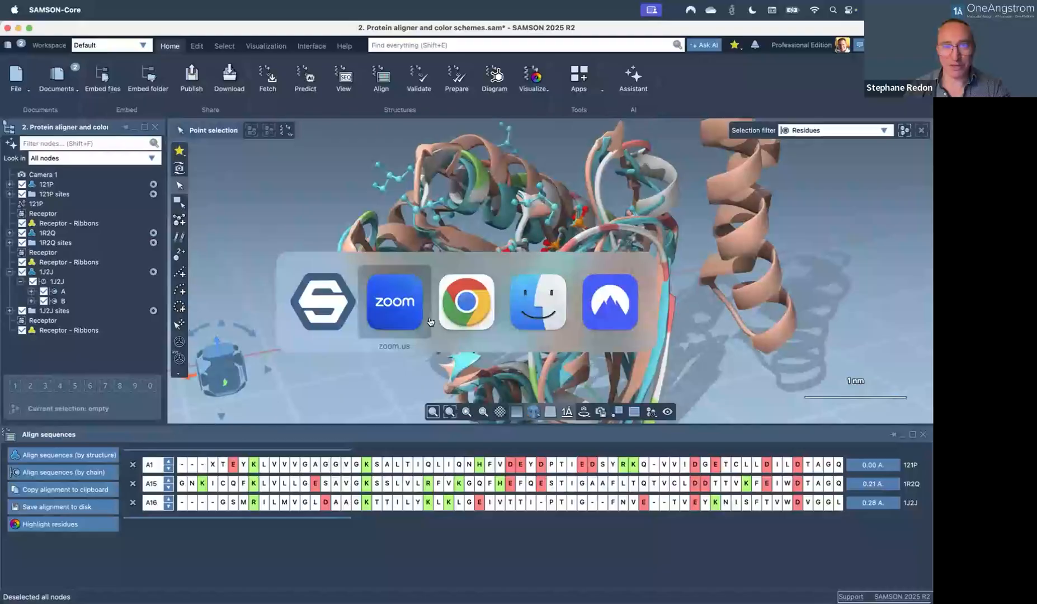
{"action": "key", "text": "super+shift+Tab"}
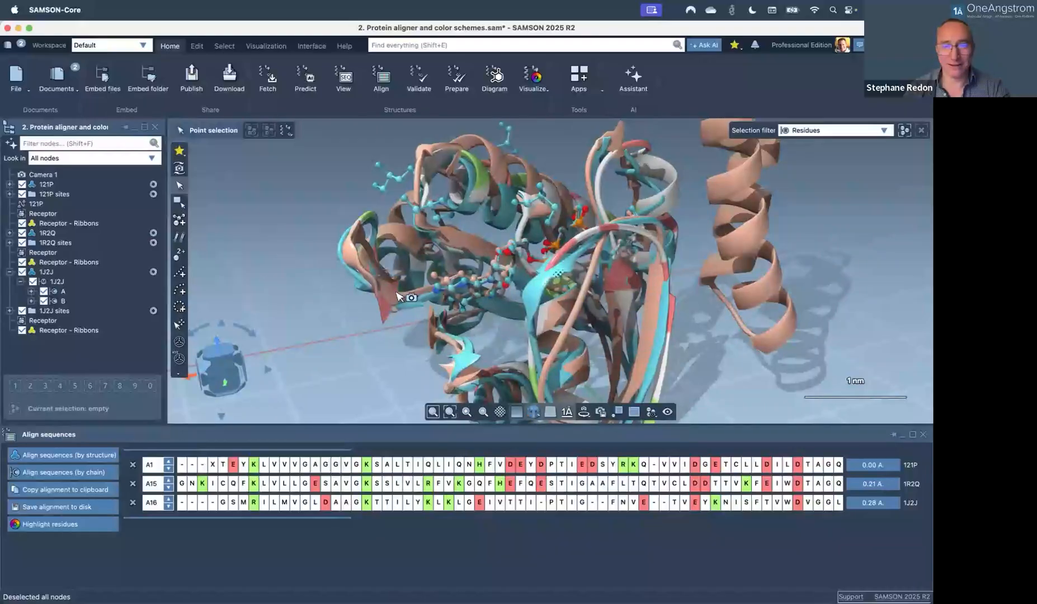
{"action": "scroll", "coordinate": [390, 358], "scroll_direction": "down", "scroll_amount": 3}
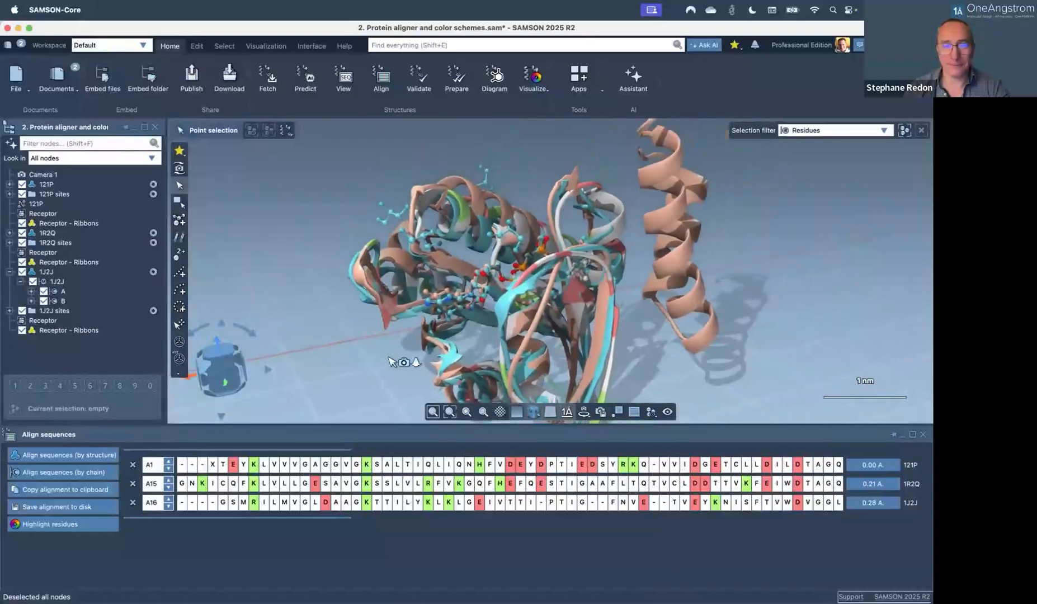
{"action": "right_click_drag", "start_coordinate": [388, 356], "coordinate": [428, 362]}
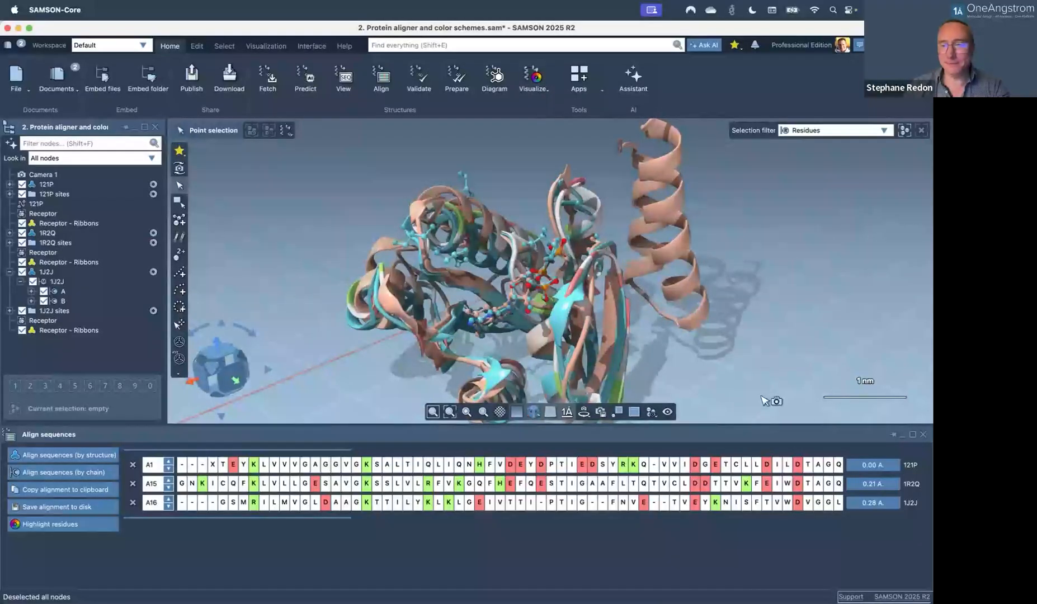
Close the Align sequences panel and close the aligner document without saving.
{"action": "left_click", "coordinate": [922, 435]}
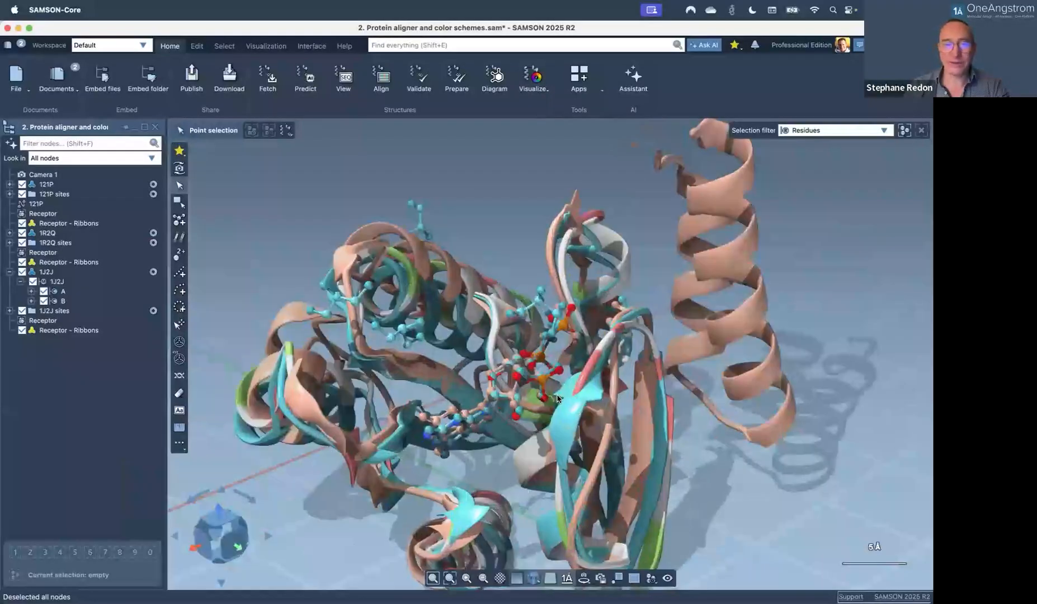
{"action": "key", "text": "super+q"}
{"action": "left_click", "coordinate": [475, 340]}
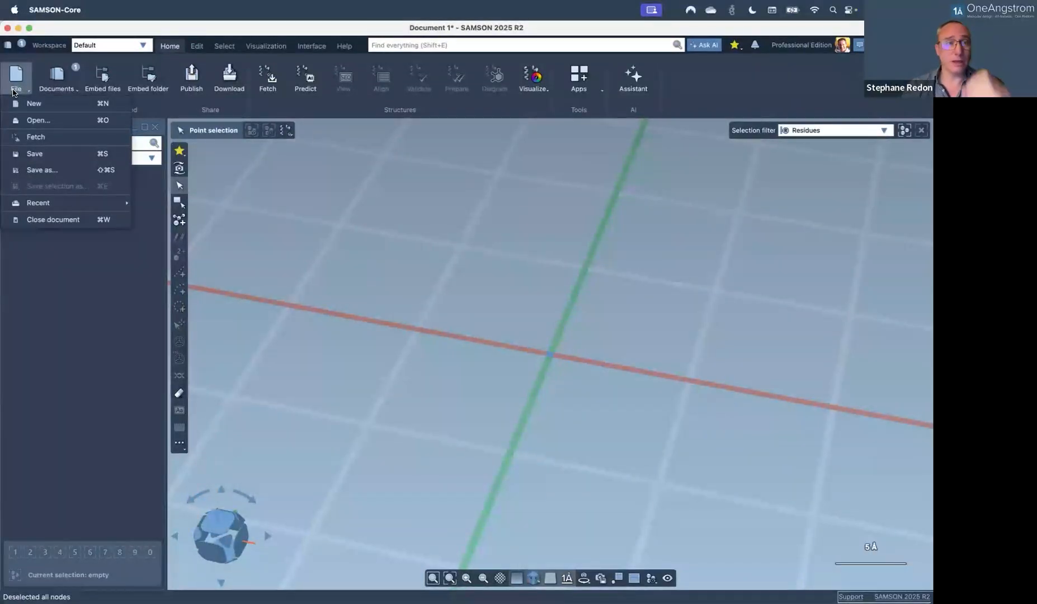
Open '3. Interaction diagrams.sam' and orbit and zoom in on the ligand bound in 3POZ.
{"action": "left_click", "coordinate": [56, 121]}
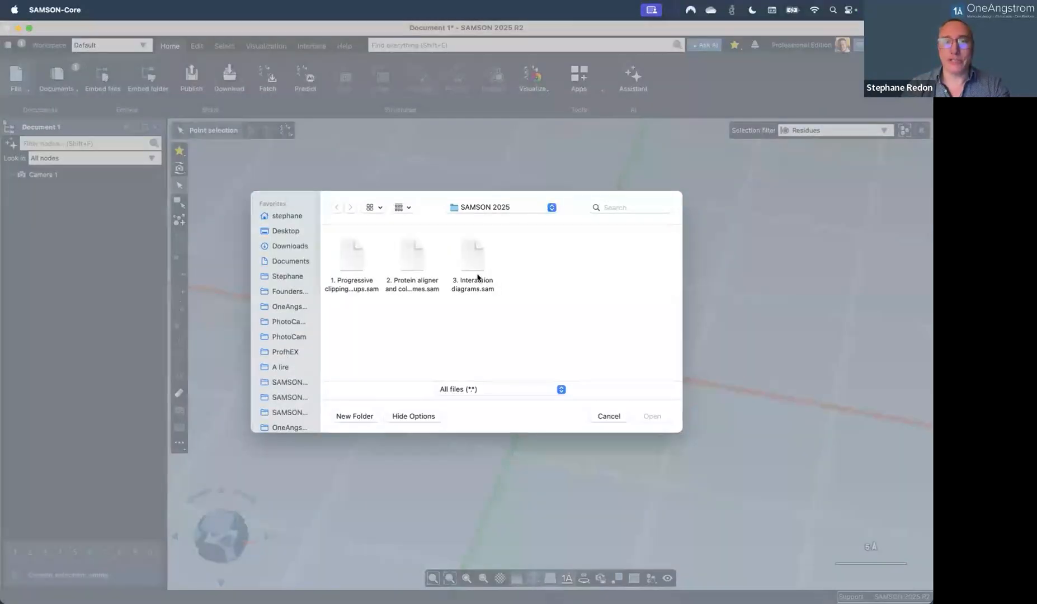
{"action": "left_click", "coordinate": [470, 259]}
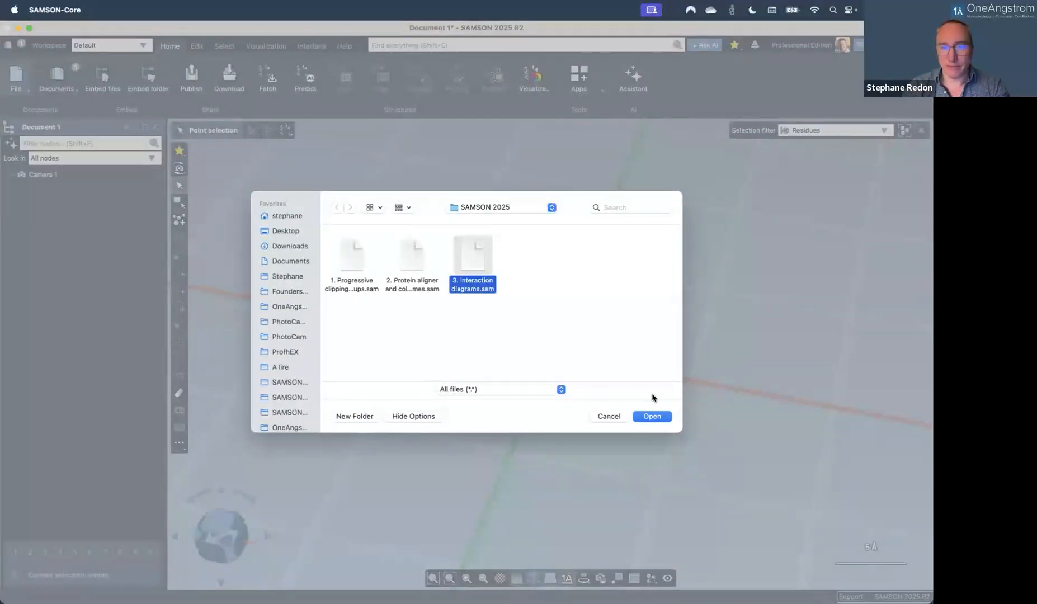
{"action": "left_click", "coordinate": [651, 416]}
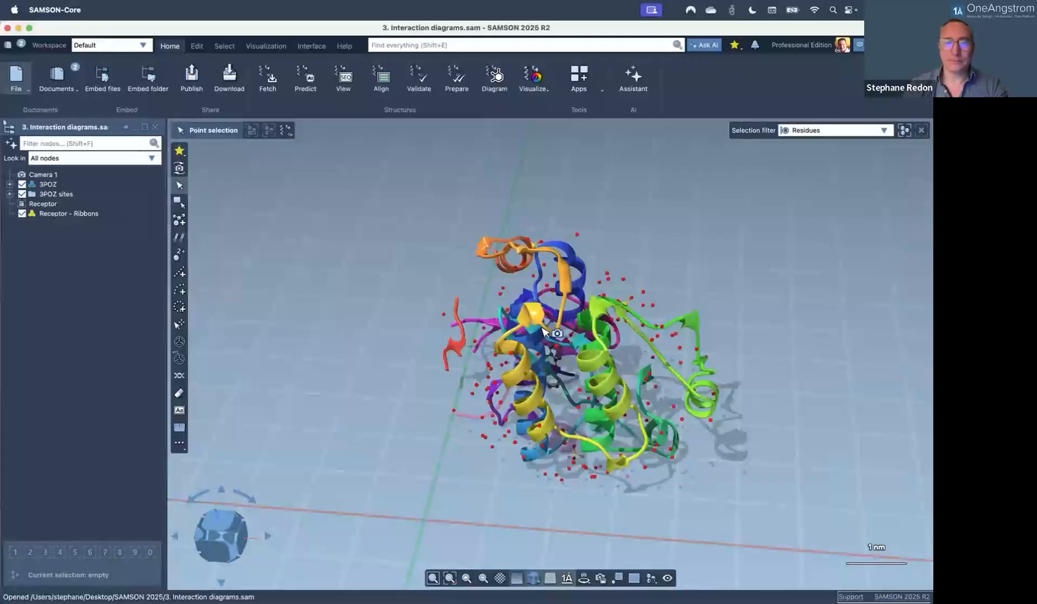
{"action": "middle_click_drag", "start_coordinate": [534, 333], "coordinate": [467, 338]}
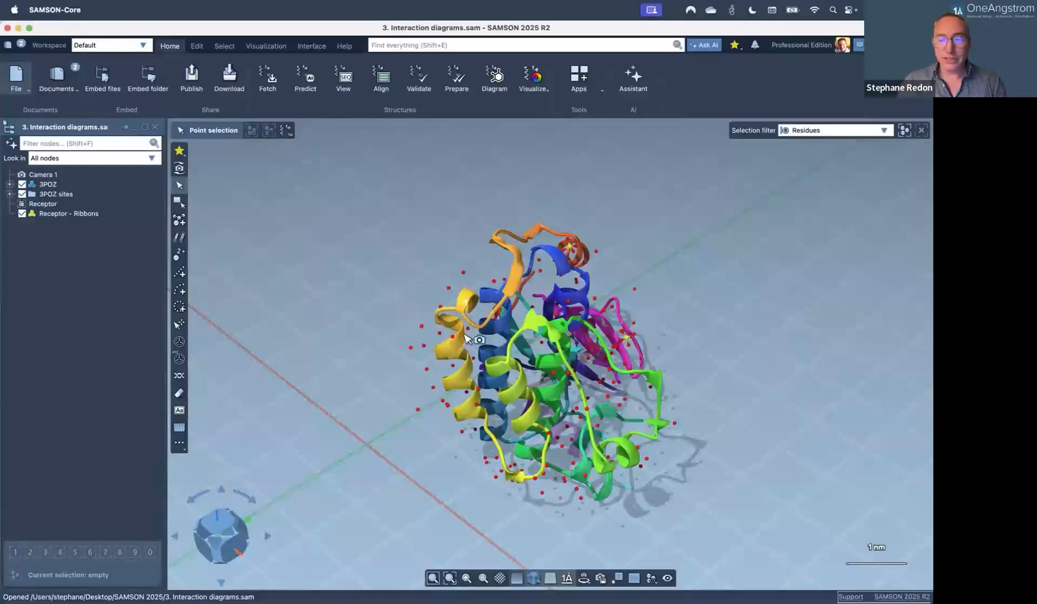
{"action": "middle_click_drag", "start_coordinate": [554, 353], "coordinate": [414, 358]}
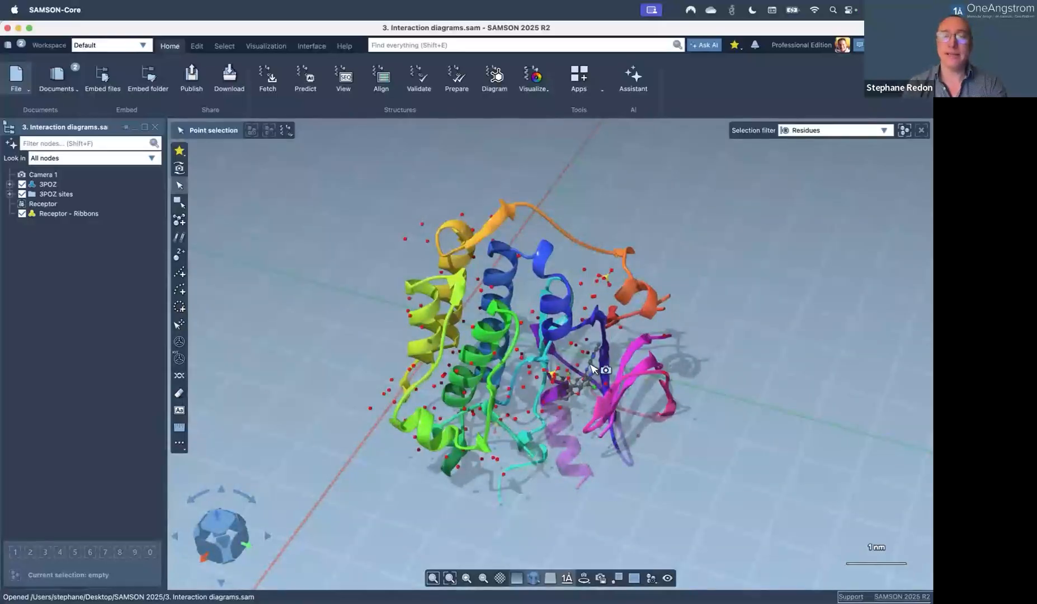
{"action": "scroll", "coordinate": [593, 366], "scroll_direction": "up", "scroll_amount": 10}
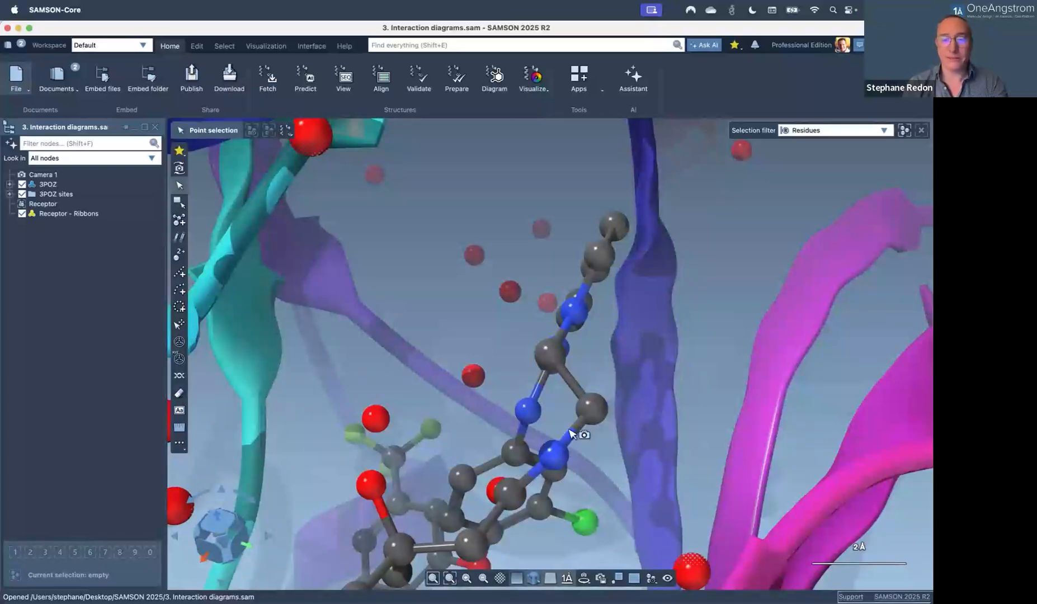
Rotate the camera around the 3POZ ligand to view its binding pocket from another side.
{"action": "left_click", "coordinate": [179, 168]}
{"action": "left_click_drag", "start_coordinate": [540, 342], "coordinate": [391, 291]}
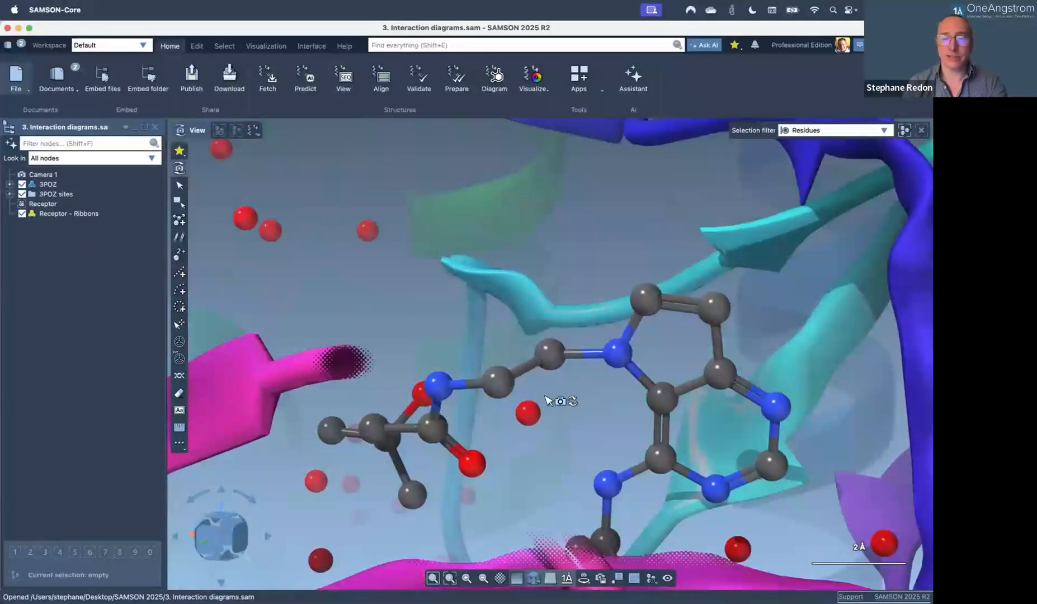
{"action": "left_click_drag", "start_coordinate": [546, 398], "coordinate": [500, 387]}
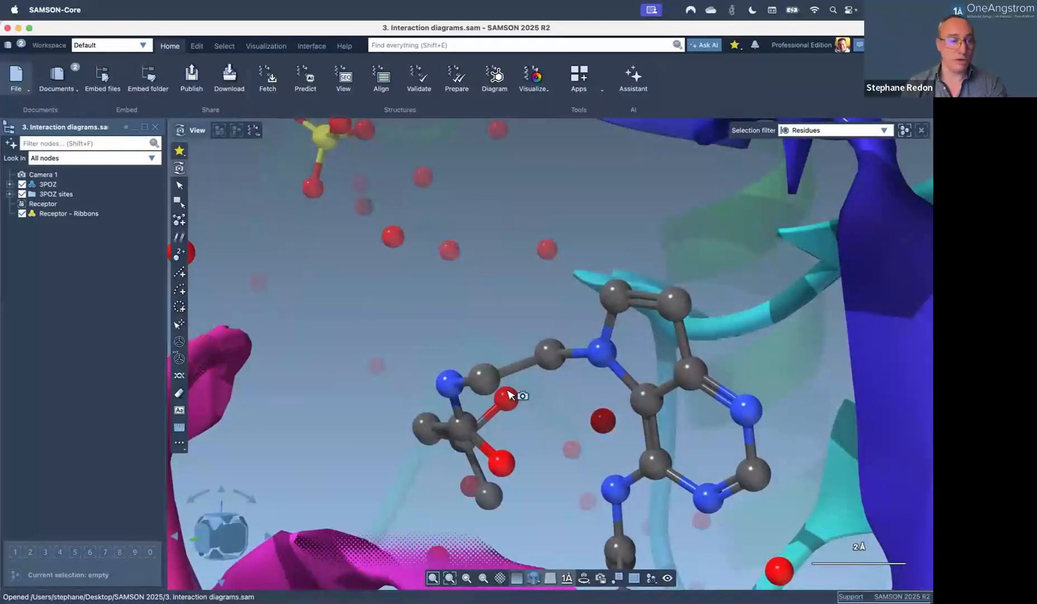
{"action": "scroll", "coordinate": [577, 432], "scroll_direction": "down", "scroll_amount": 3}
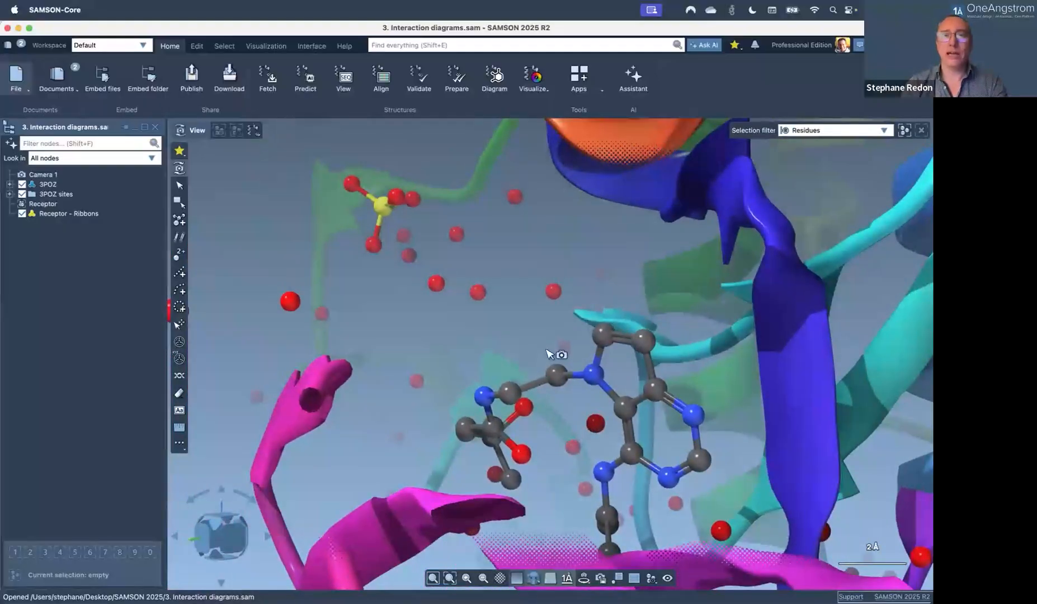
Create the Sketch 4 ligand interaction diagram and widen its panel beside the 3D view.
{"action": "left_click", "coordinate": [495, 77]}
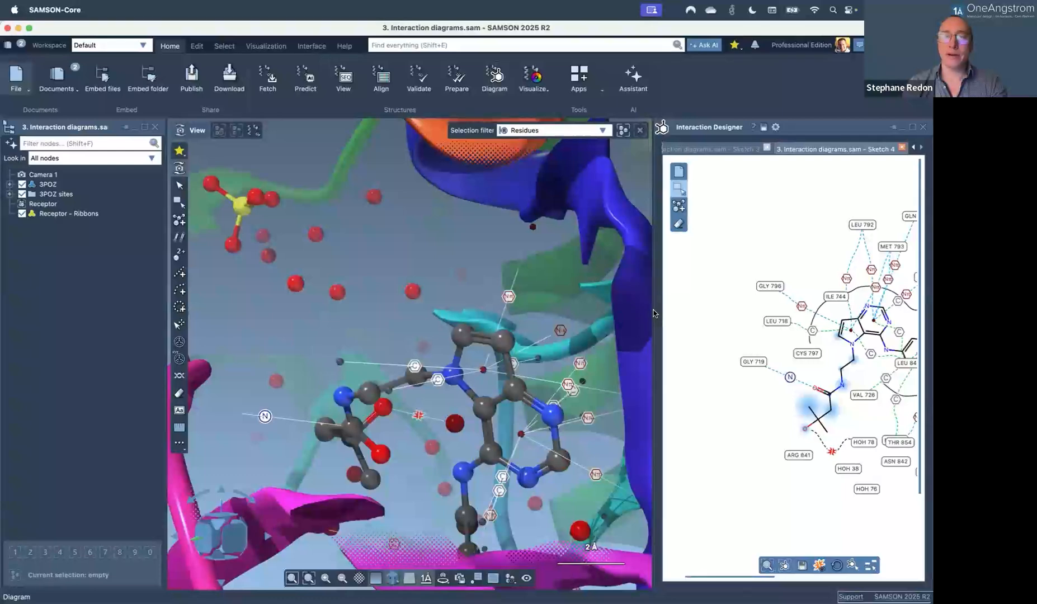
{"action": "left_click_drag", "start_coordinate": [655, 313], "coordinate": [537, 307]}
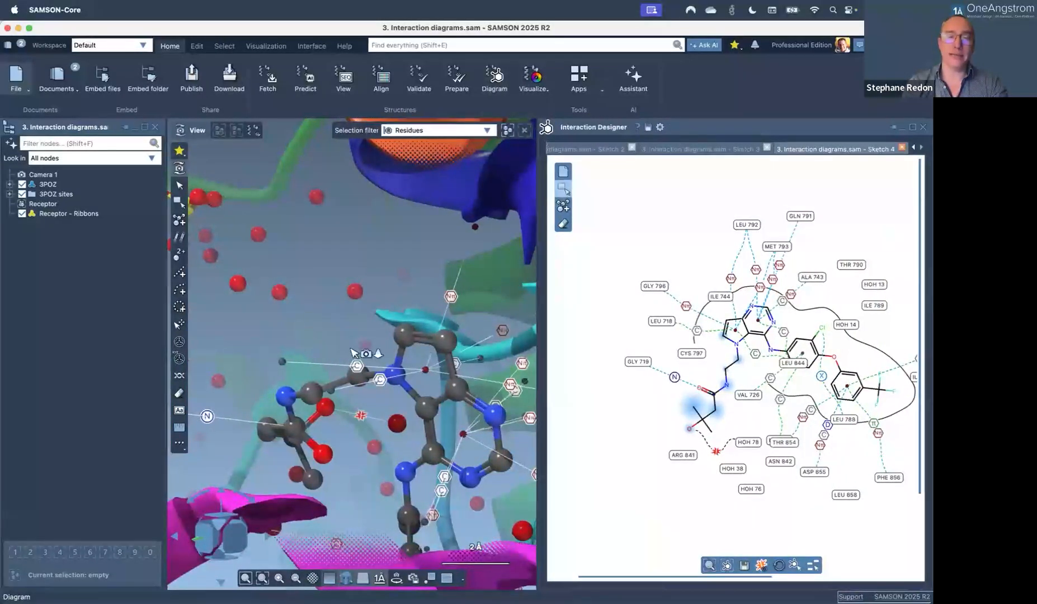
{"action": "scroll", "coordinate": [351, 351], "scroll_direction": "down", "scroll_amount": 5}
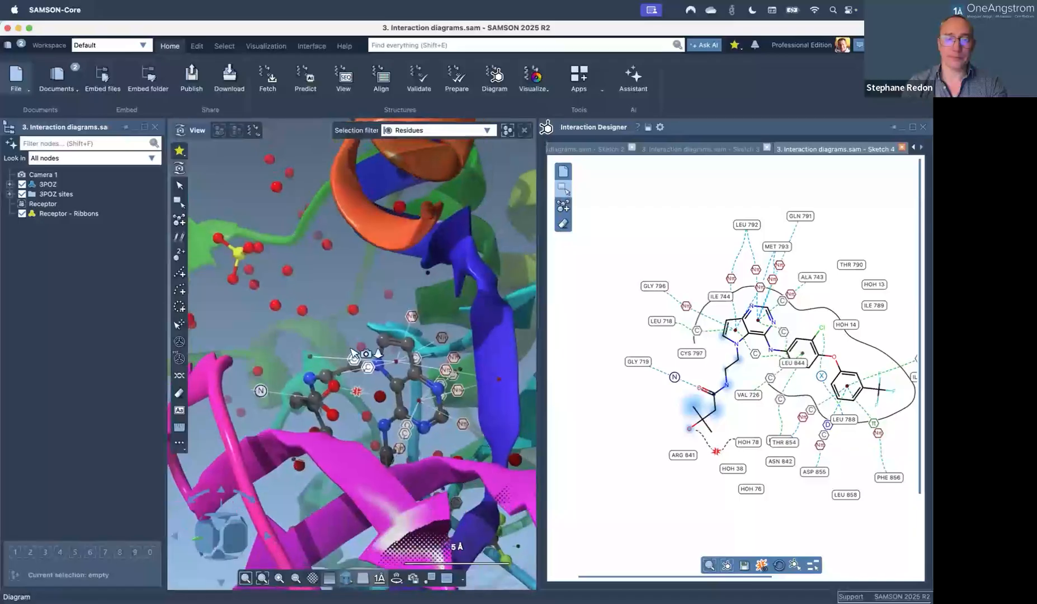
{"action": "scroll", "coordinate": [355, 347], "scroll_direction": "down", "scroll_amount": 3}
{"action": "middle_click_drag", "start_coordinate": [372, 336], "coordinate": [427, 370]}
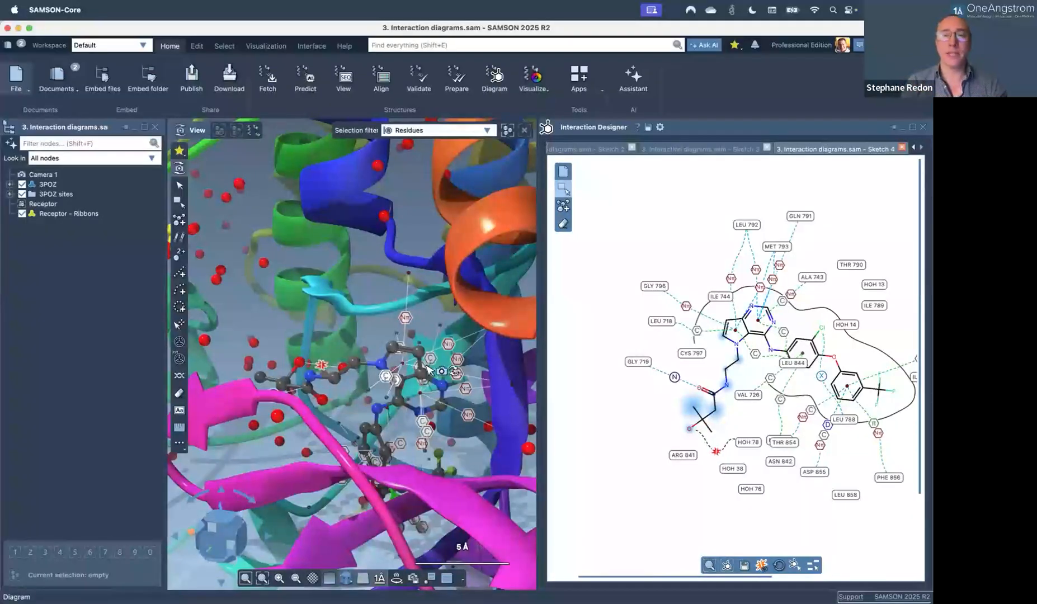
Browse the earlier Sketch 3, Sketch 2 and Sketch 1 diagrams, widening the panel further.
{"action": "left_click", "coordinate": [724, 150]}
{"action": "left_click", "coordinate": [621, 149]}
{"action": "left_click_drag", "start_coordinate": [535, 220], "coordinate": [343, 218]}
{"action": "left_click", "coordinate": [421, 150]}
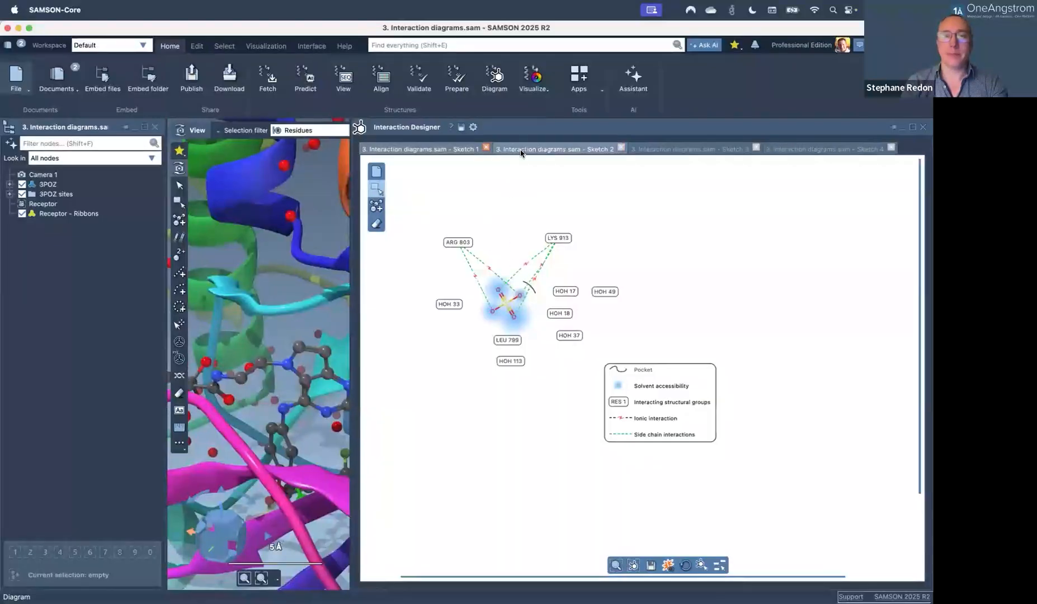
{"action": "left_click", "coordinate": [521, 150]}
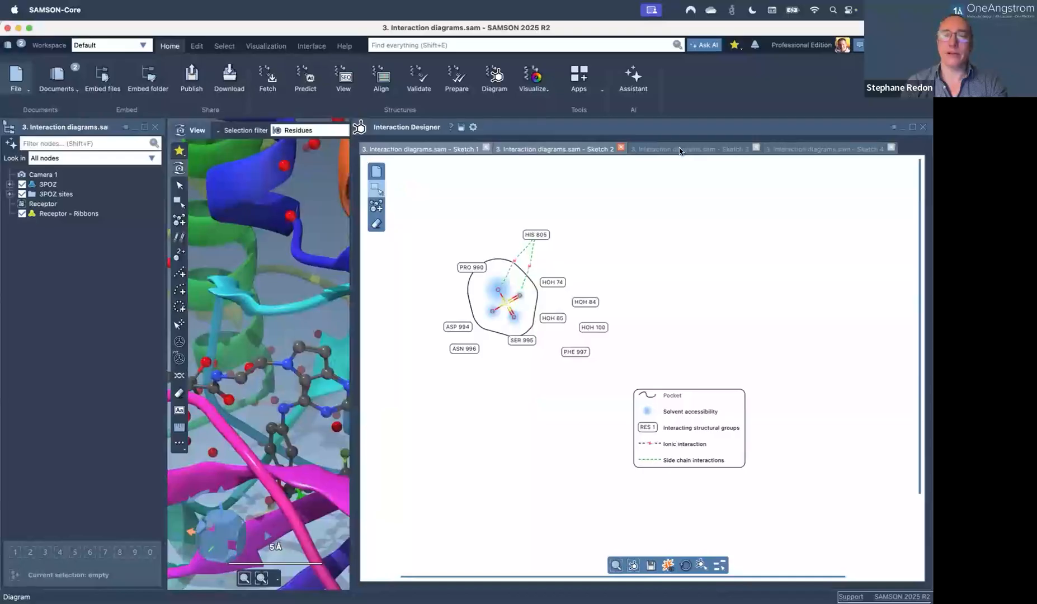
Show Sketch 4 in a maximized Interaction Designer, fitted to the canvas.
{"action": "left_click", "coordinate": [823, 148]}
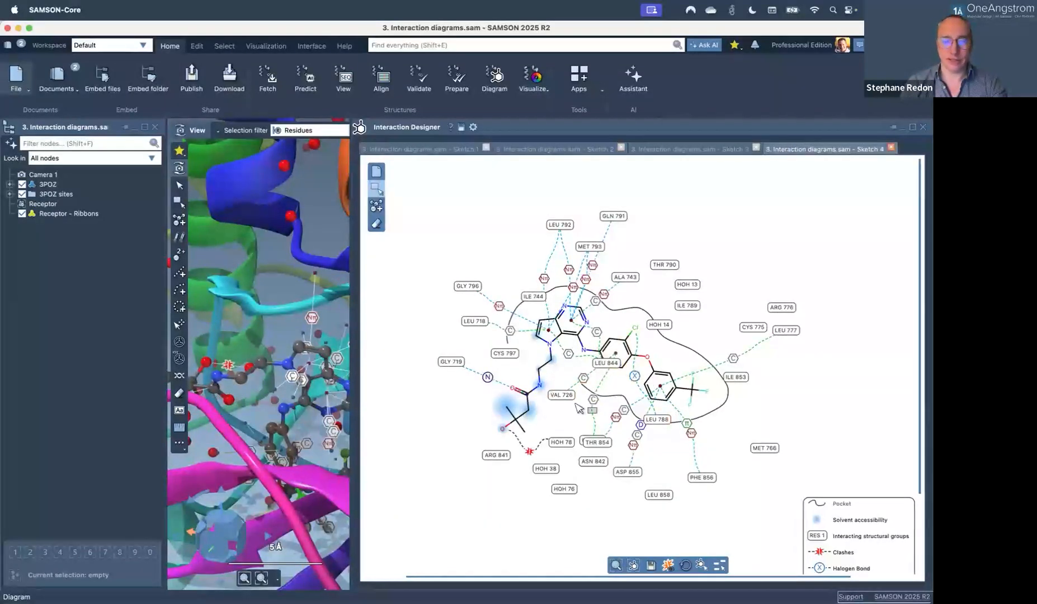
{"action": "left_click", "coordinate": [913, 127]}
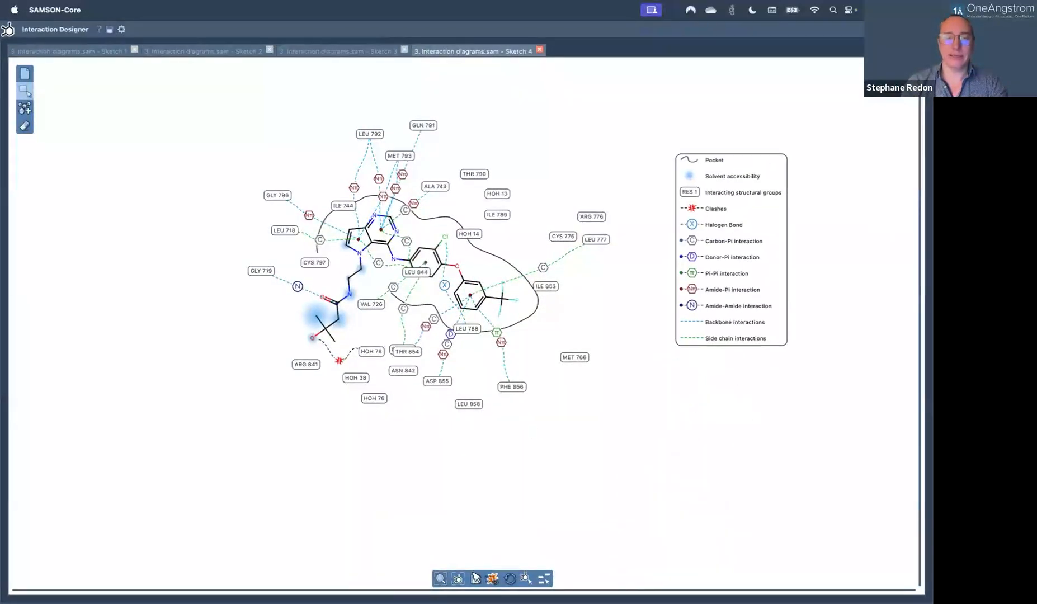
{"action": "left_click", "coordinate": [440, 580]}
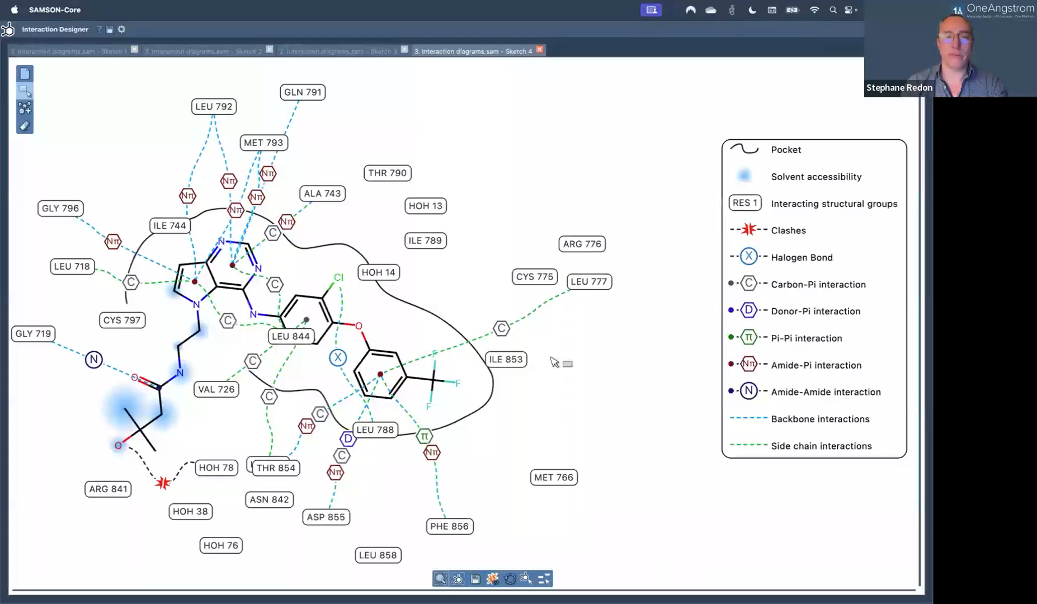
{"action": "scroll", "coordinate": [551, 357], "scroll_direction": "down", "scroll_amount": 10}
{"action": "scroll", "coordinate": [551, 357], "scroll_direction": "up", "scroll_amount": 10}
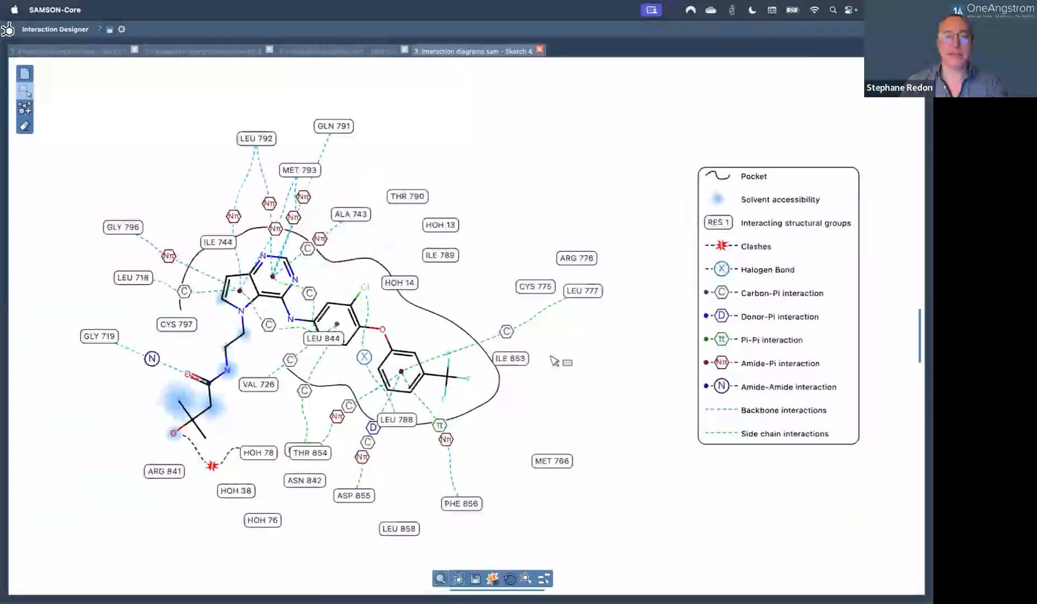
{"action": "scroll", "coordinate": [554, 361], "scroll_direction": "down", "scroll_amount": 5}
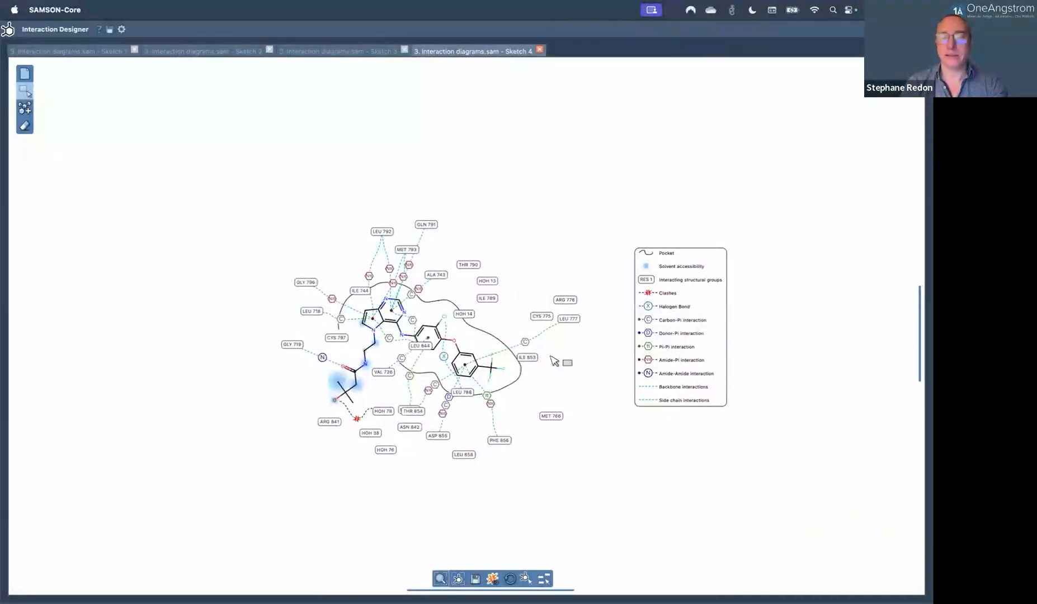
{"action": "scroll", "coordinate": [554, 361], "scroll_direction": "down", "scroll_amount": 2}
{"action": "scroll", "coordinate": [553, 359], "scroll_direction": "up", "scroll_amount": 3}
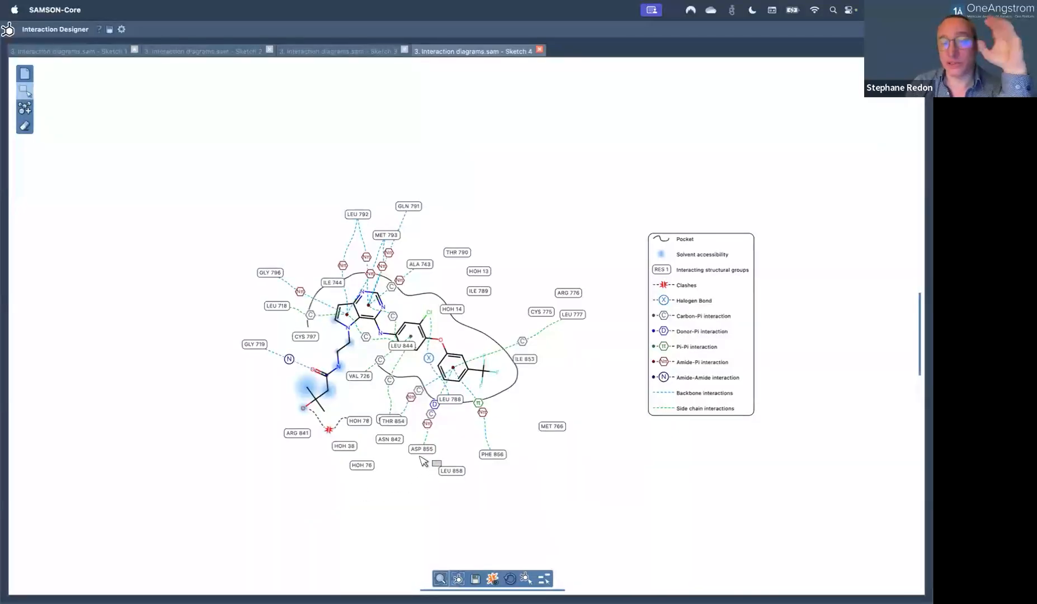
Move the ASP 855 label down and the LEU 788 label down-left in Sketch 4.
{"action": "left_click_drag", "start_coordinate": [423, 450], "coordinate": [510, 466]}
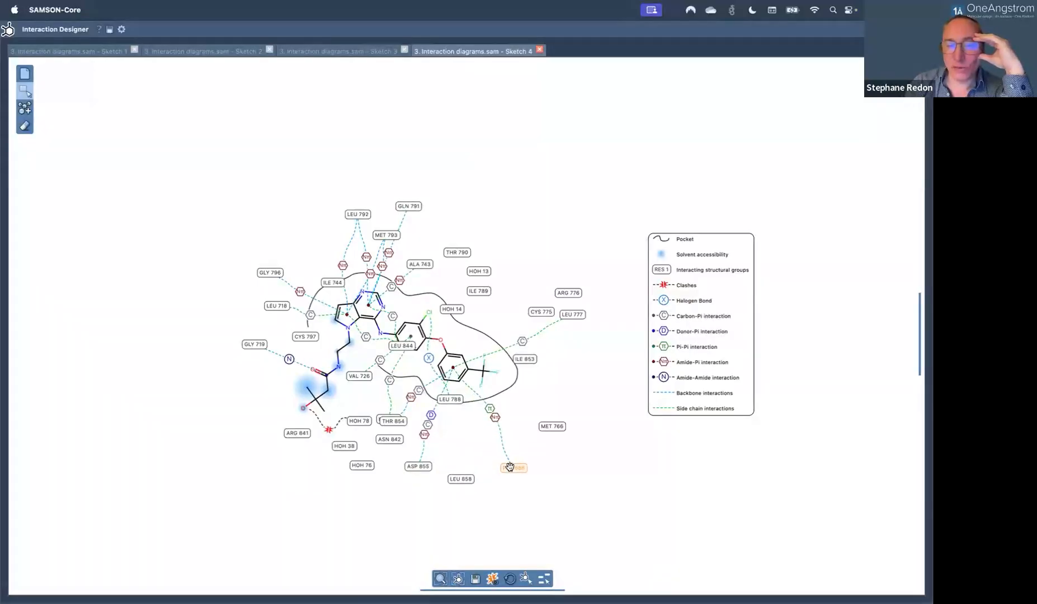
{"action": "left_click_drag", "start_coordinate": [453, 399], "coordinate": [465, 421]}
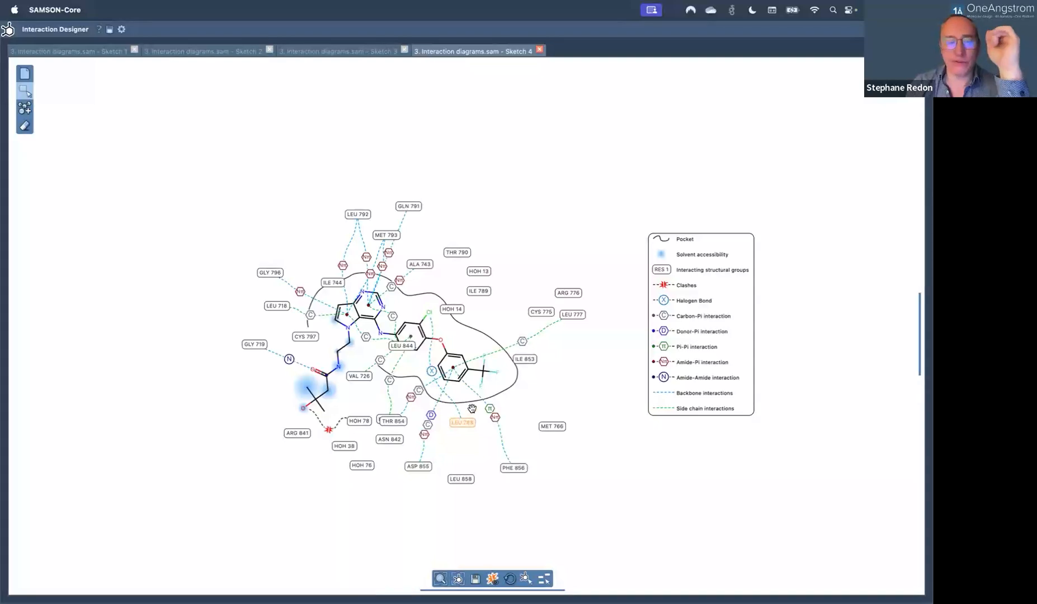
{"action": "scroll", "coordinate": [470, 409], "scroll_direction": "up", "scroll_amount": 3}
{"action": "scroll", "coordinate": [472, 408], "scroll_direction": "down", "scroll_amount": 3}
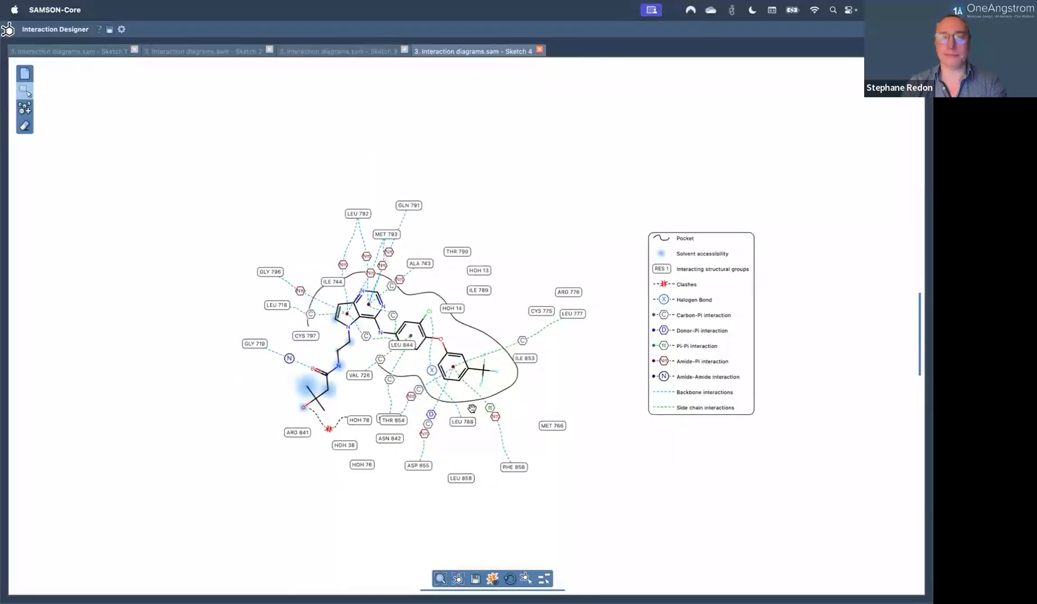
Toggle interaction types in the legend, turning off Donor-Pi, Pi-Pi, Amide-Pi and Amide-Amide.
{"action": "scroll", "coordinate": [472, 408], "scroll_direction": "up", "scroll_amount": 4}
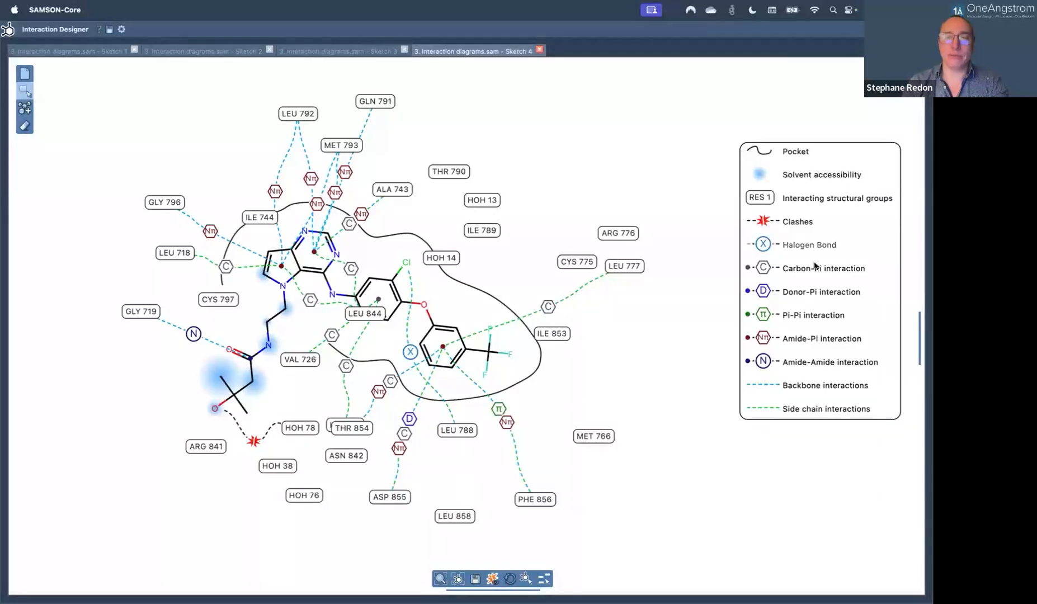
{"action": "left_click", "coordinate": [809, 223]}
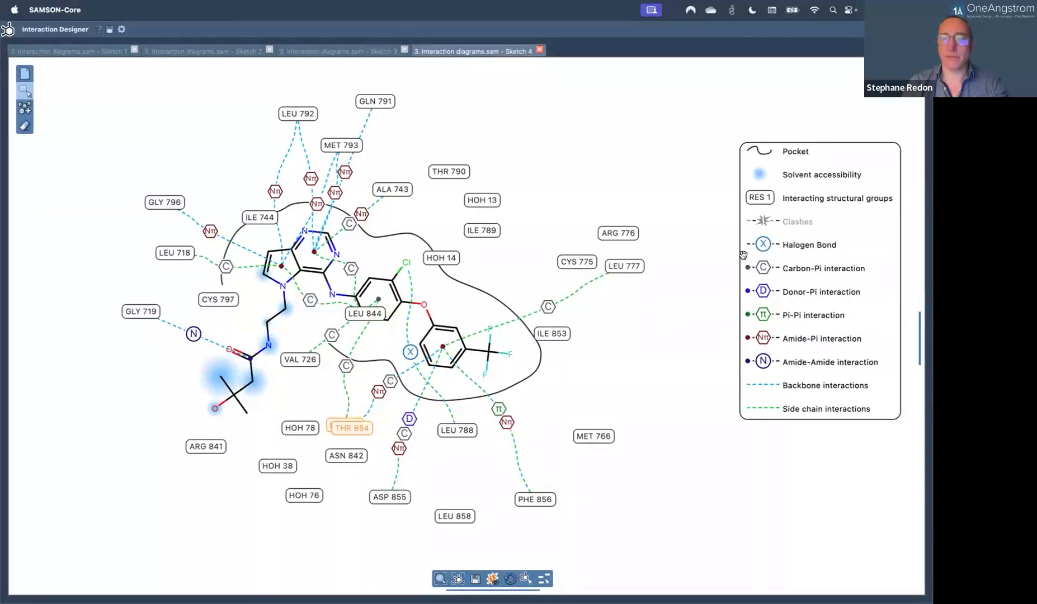
{"action": "left_click", "coordinate": [820, 246]}
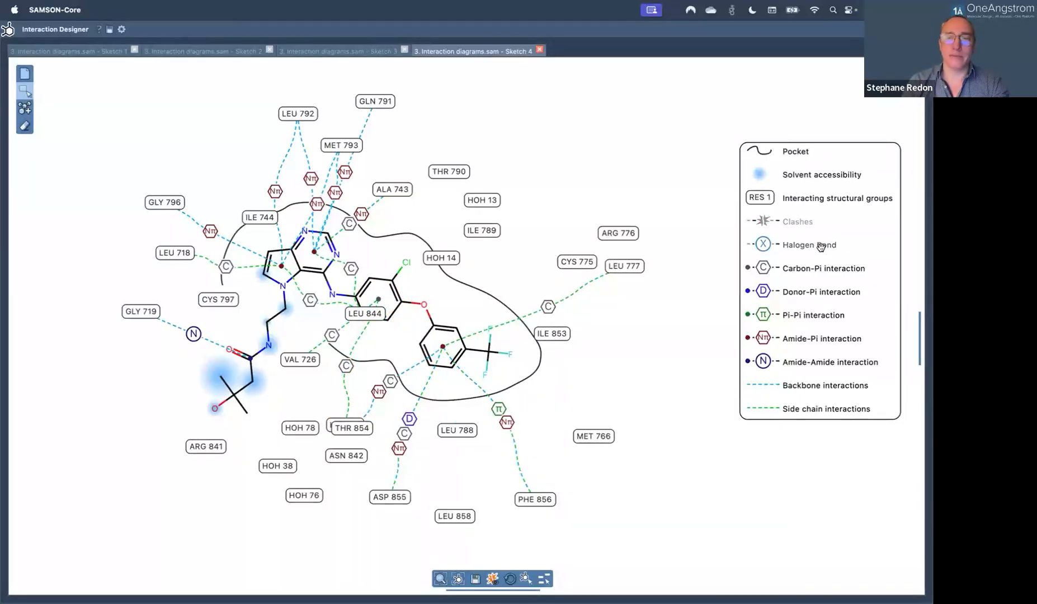
{"action": "left_click", "coordinate": [820, 246]}
{"action": "left_click", "coordinate": [837, 292]}
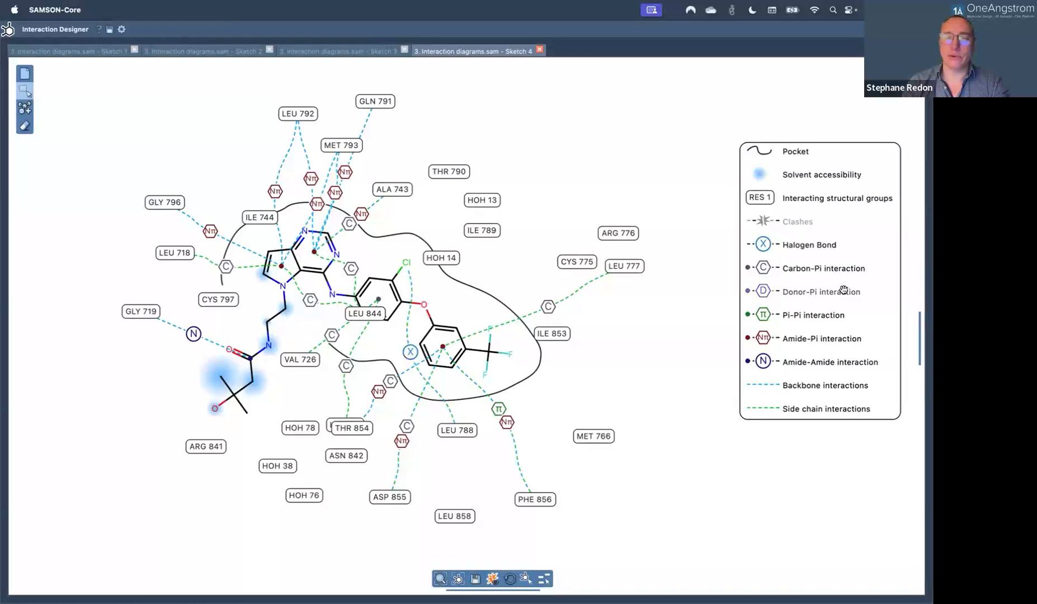
{"action": "left_click", "coordinate": [829, 315]}
{"action": "left_click", "coordinate": [822, 339]}
{"action": "left_click", "coordinate": [823, 363]}
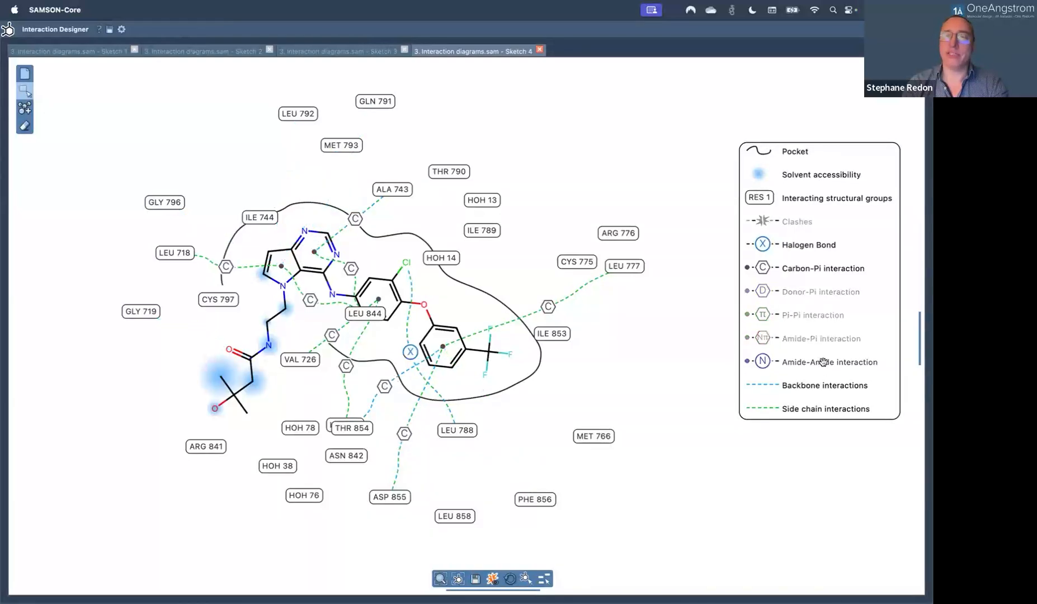
{"action": "left_click", "coordinate": [836, 271]}
{"action": "left_click", "coordinate": [839, 245]}
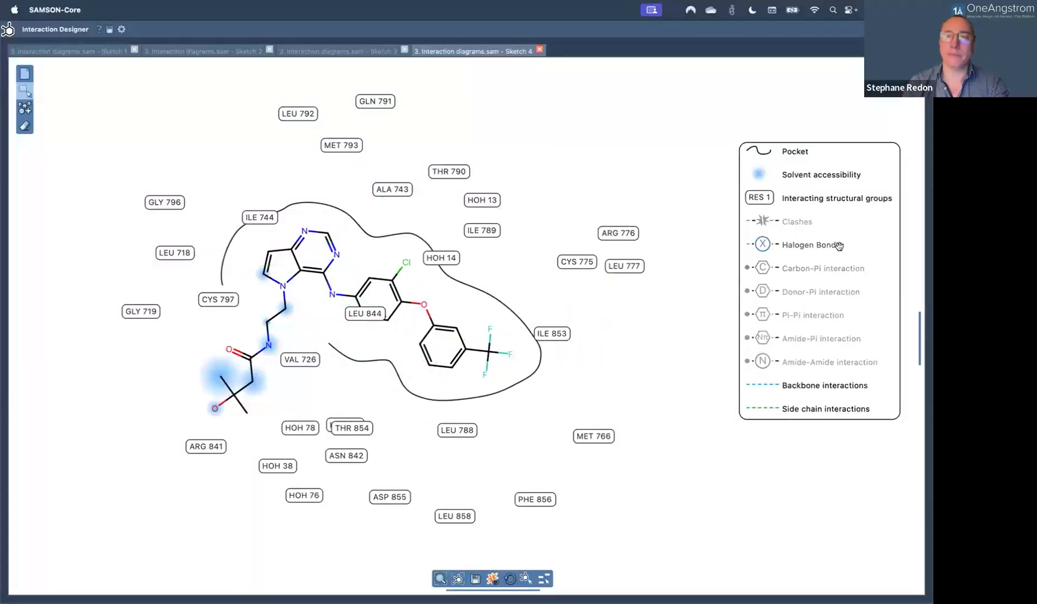
{"action": "left_click", "coordinate": [823, 244]}
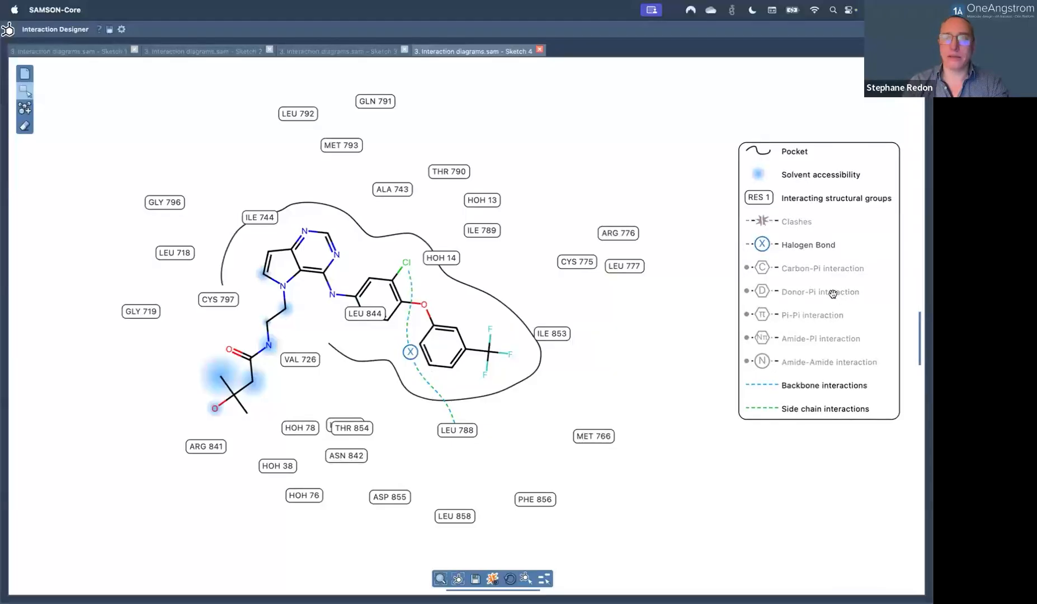
{"action": "left_click", "coordinate": [813, 245]}
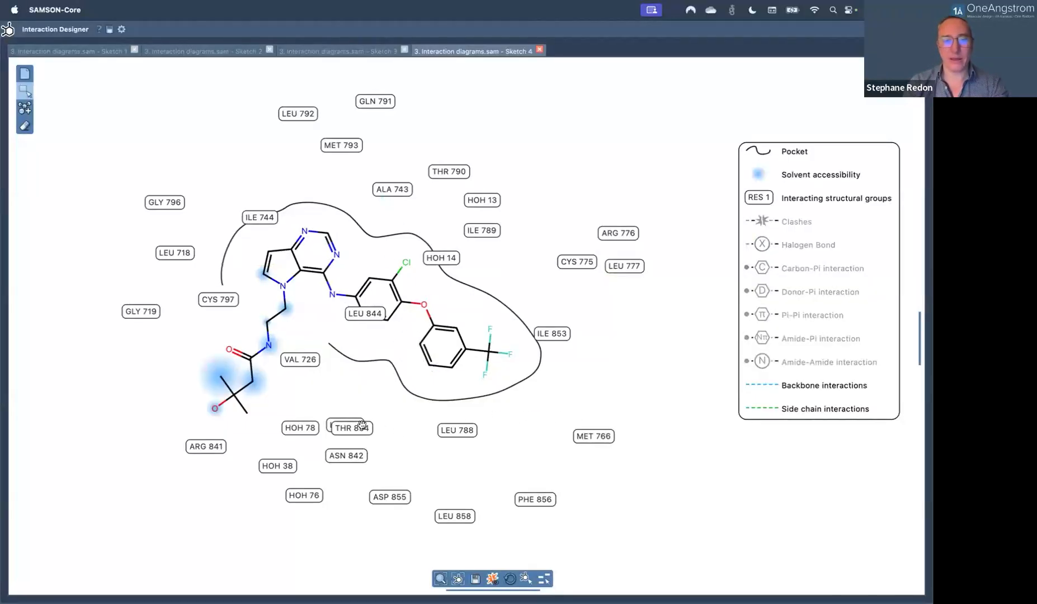
Drag THR 854 off LYS 745 and re-show clashes, halogen bonds and Carbon-Pi interactions.
{"action": "left_click_drag", "start_coordinate": [352, 428], "coordinate": [394, 437]}
{"action": "left_click", "coordinate": [779, 224]}
{"action": "left_click", "coordinate": [808, 246]}
{"action": "left_click", "coordinate": [811, 270]}
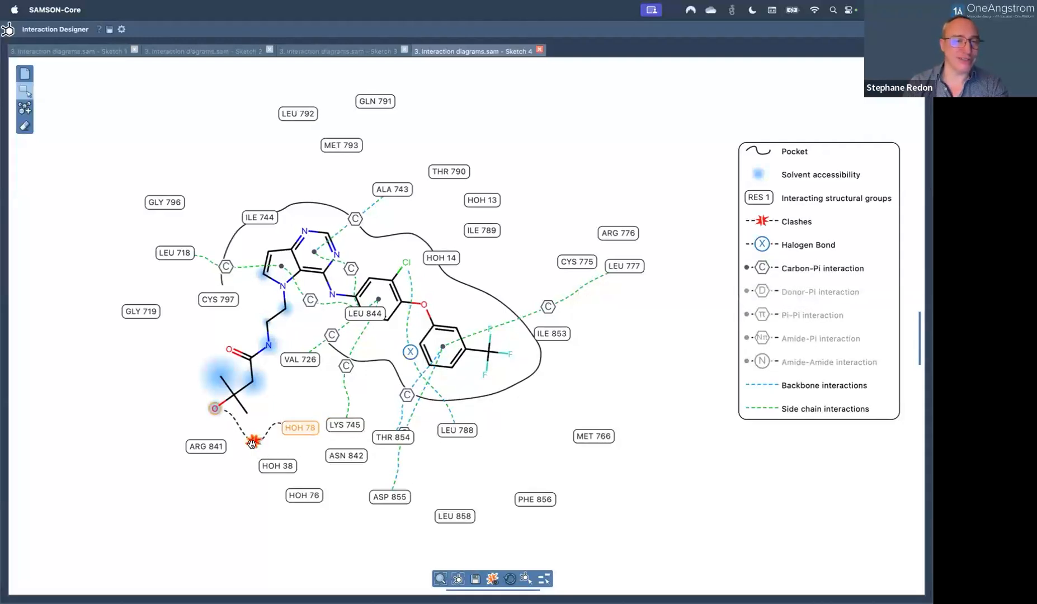
Try orange and then light green as the Clashes colour, and show clashes again.
{"action": "double_click", "coordinate": [801, 223]}
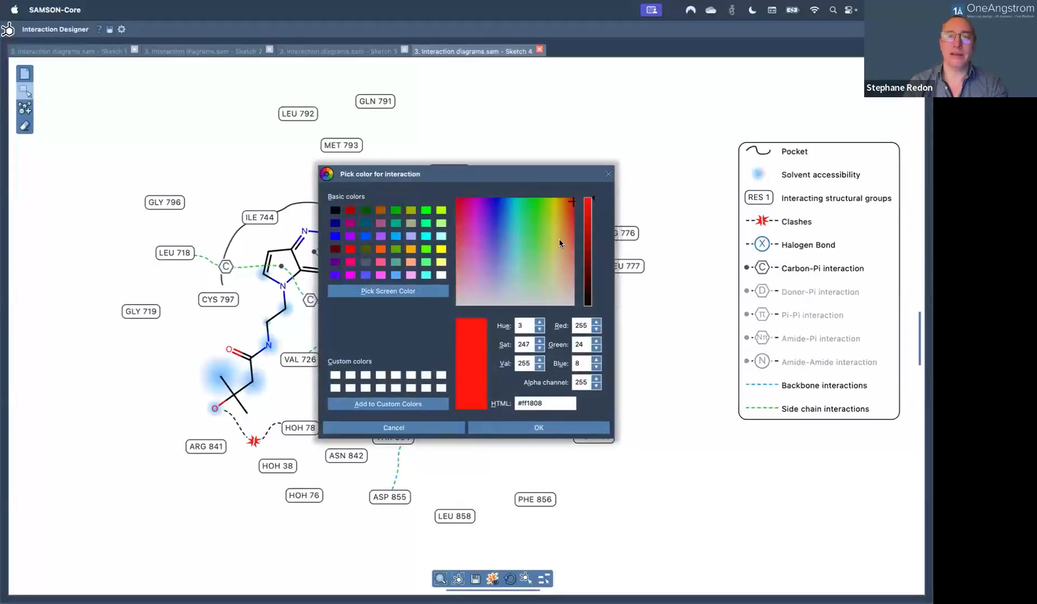
{"action": "left_click_drag", "start_coordinate": [564, 218], "coordinate": [568, 212]}
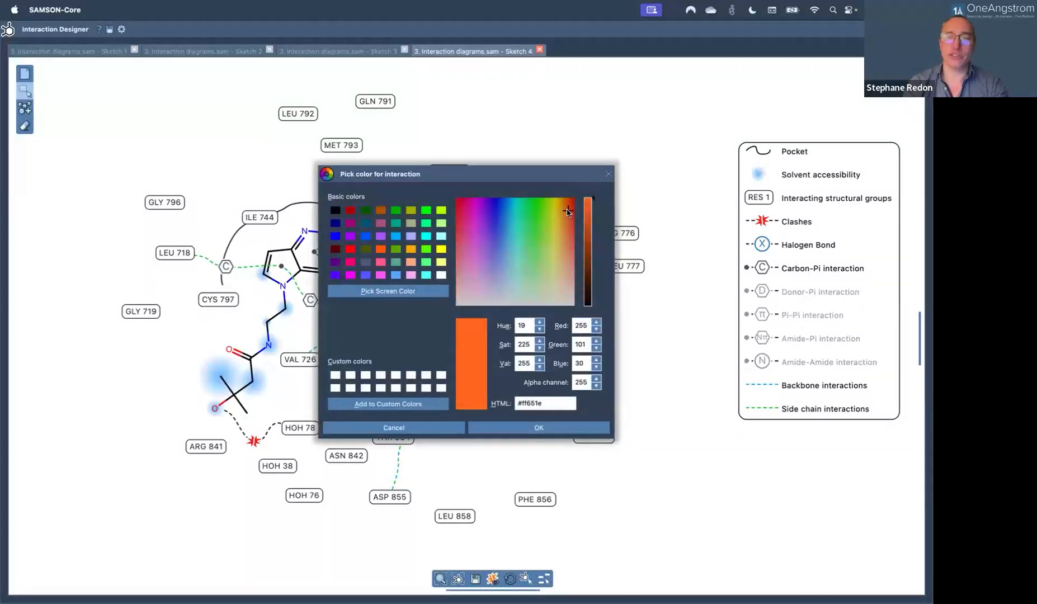
{"action": "left_click", "coordinate": [535, 429]}
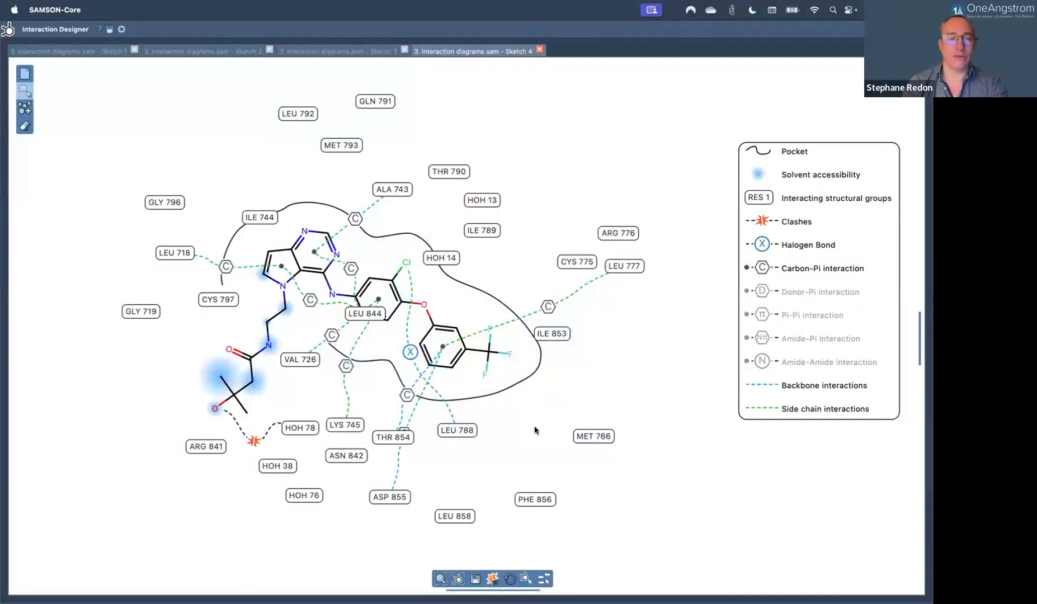
{"action": "double_click", "coordinate": [799, 221]}
{"action": "left_click", "coordinate": [542, 258]}
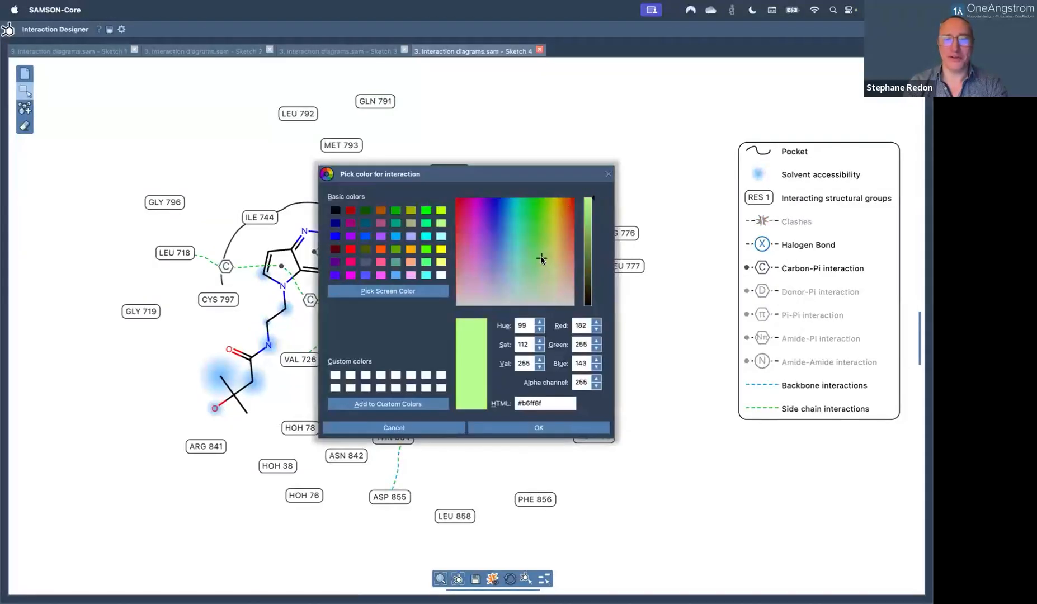
{"action": "left_click", "coordinate": [529, 427]}
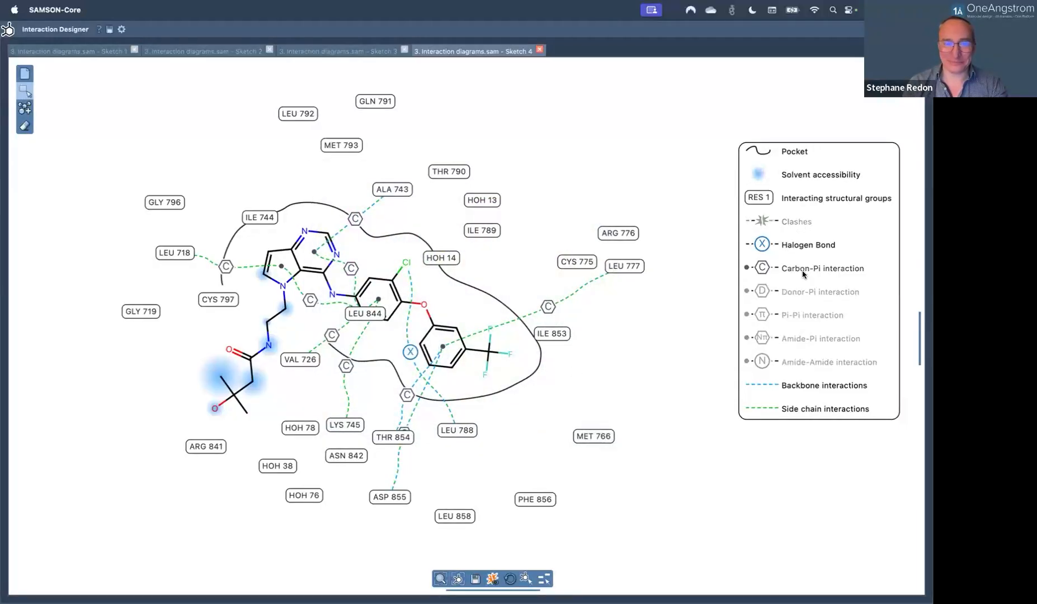
{"action": "left_click", "coordinate": [799, 223]}
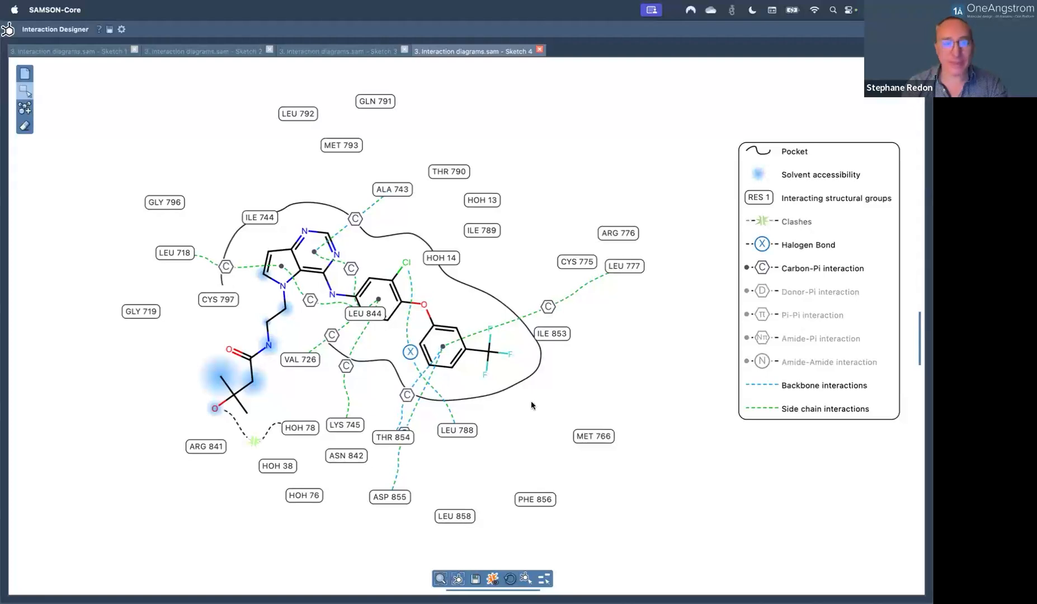
Set the Clashes colour back to orange and show the clash markers again.
{"action": "left_click", "coordinate": [790, 223]}
{"action": "double_click", "coordinate": [790, 224]}
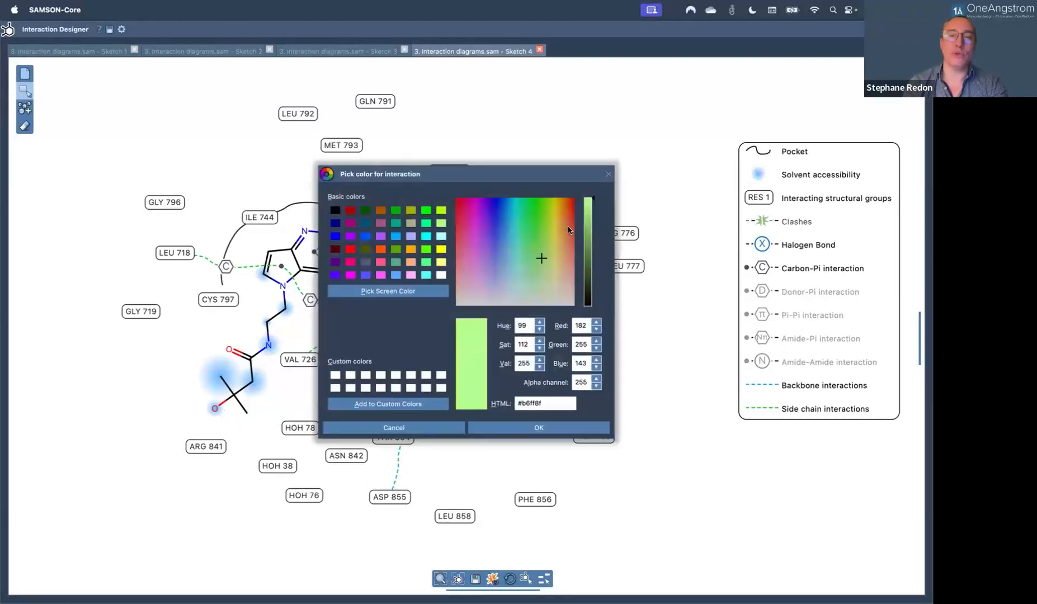
{"action": "left_click", "coordinate": [568, 225]}
{"action": "left_click", "coordinate": [526, 429]}
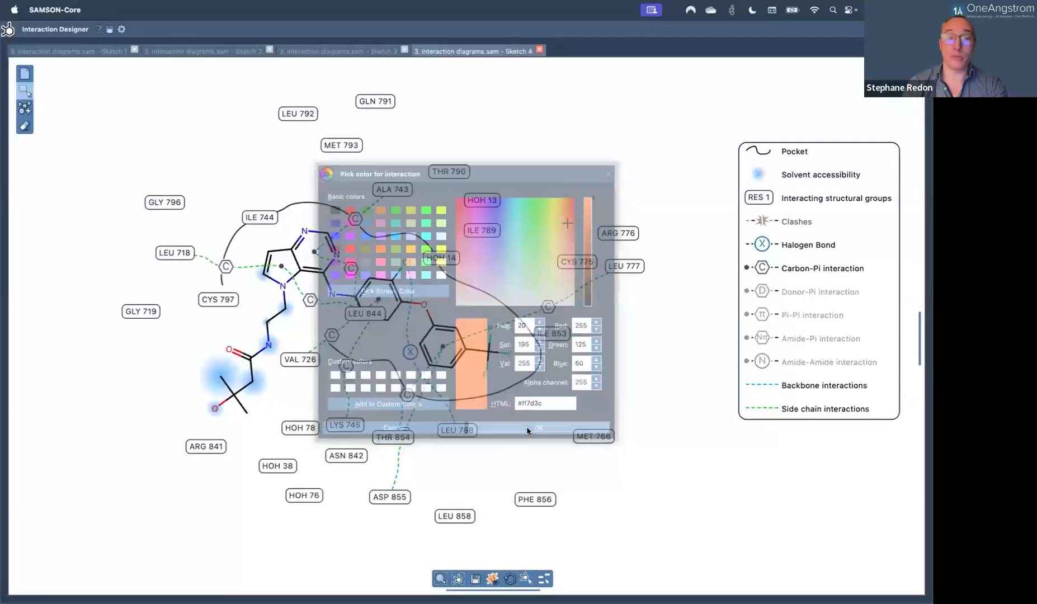
{"action": "left_click", "coordinate": [791, 225]}
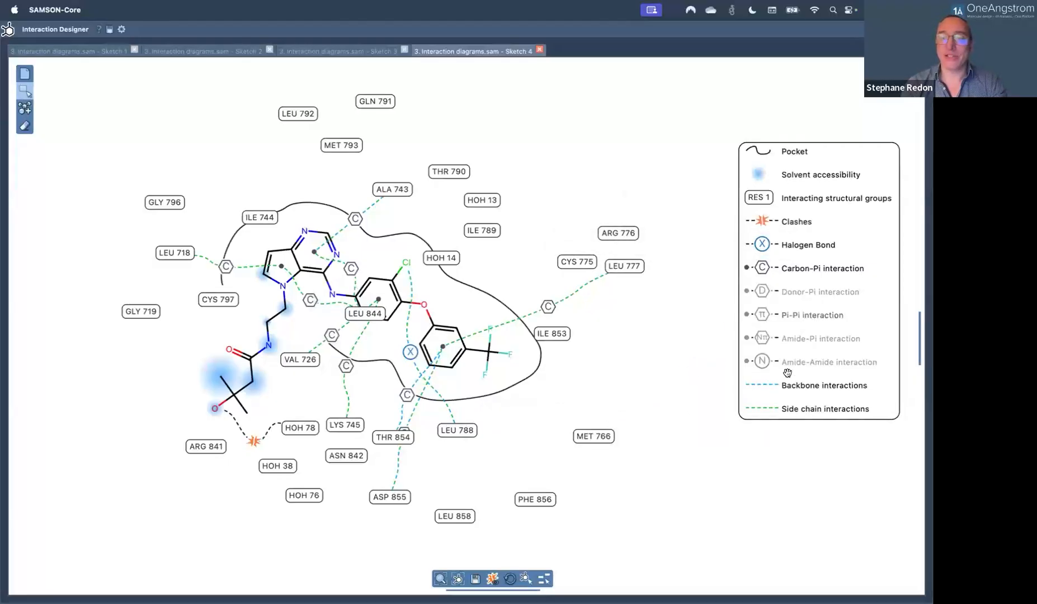
Hide the Backbone interactions in the diagram legend.
{"action": "left_click", "coordinate": [813, 387]}
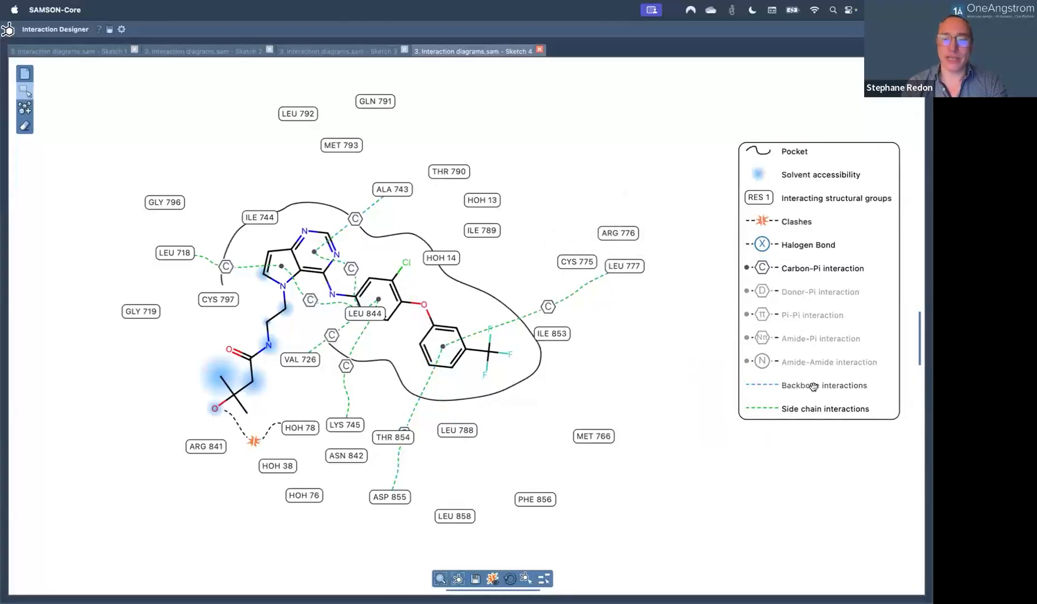
{"action": "left_click", "coordinate": [813, 386]}
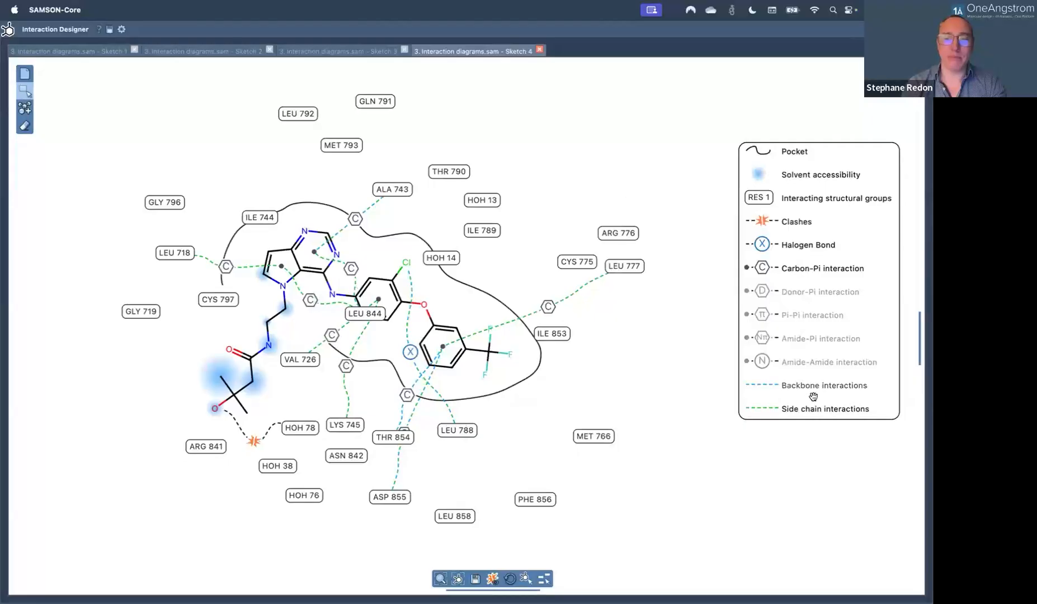
{"action": "left_click", "coordinate": [823, 408]}
{"action": "left_click", "coordinate": [823, 408]}
{"action": "left_click", "coordinate": [823, 384]}
{"action": "left_click", "coordinate": [824, 385]}
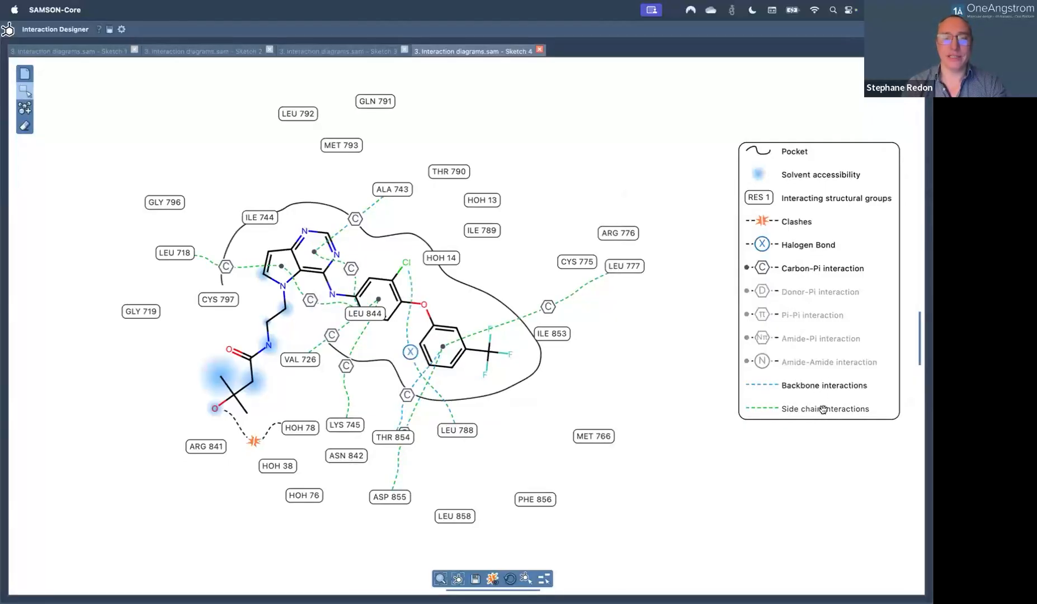
{"action": "left_click", "coordinate": [819, 384]}
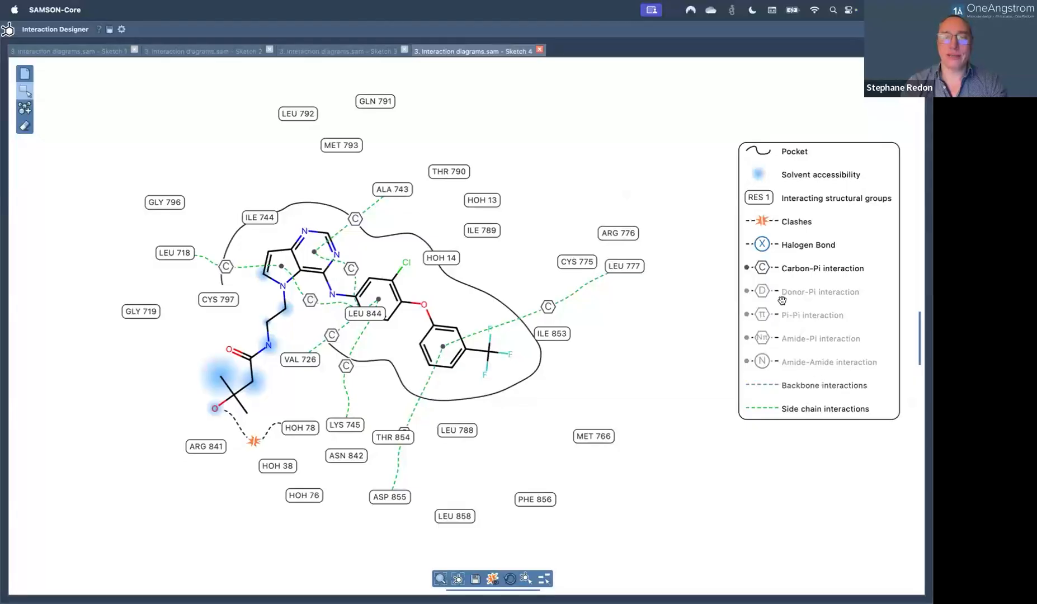
Move the THR 854, LEU 788, ASP 855 and LEU 844 labels and spread out their Carbon-Pi markers.
{"action": "left_click_drag", "start_coordinate": [395, 441], "coordinate": [424, 470]}
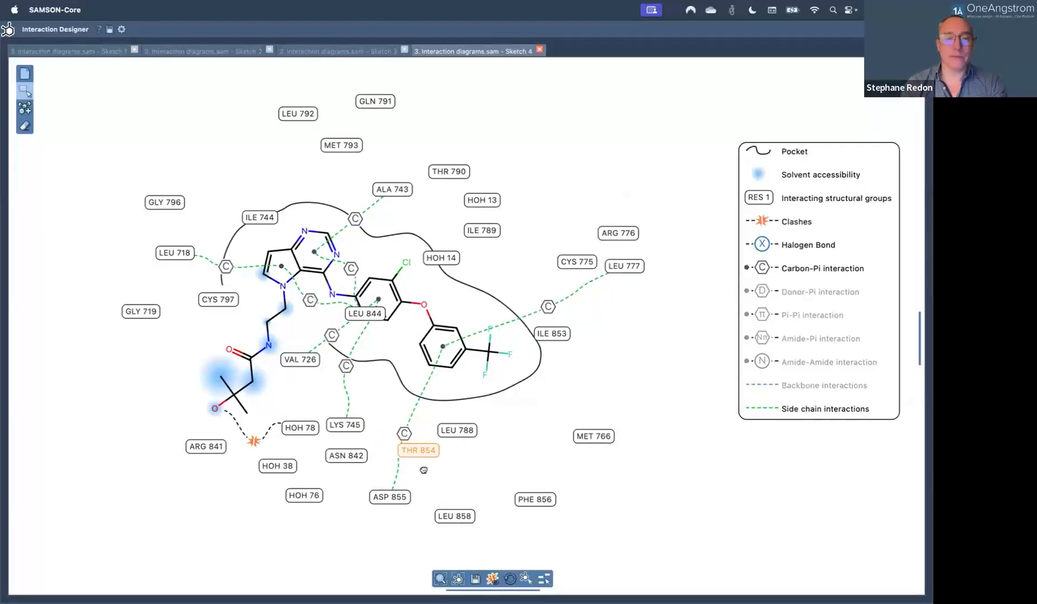
{"action": "left_click_drag", "start_coordinate": [456, 431], "coordinate": [488, 441]}
{"action": "left_click_drag", "start_coordinate": [402, 490], "coordinate": [381, 492]}
{"action": "mouse_move", "coordinate": [396, 433]}
{"action": "left_mouse_down"}
{"action": "mouse_move", "coordinate": [407, 436]}
{"action": "mouse_move", "coordinate": [369, 432]}
{"action": "left_mouse_up"}
{"action": "left_click_drag", "start_coordinate": [364, 316], "coordinate": [386, 209]}
{"action": "mouse_move", "coordinate": [336, 284]}
{"action": "left_mouse_down"}
{"action": "mouse_move", "coordinate": [316, 293]}
{"action": "mouse_move", "coordinate": [301, 335]}
{"action": "mouse_move", "coordinate": [237, 330]}
{"action": "mouse_move", "coordinate": [259, 323]}
{"action": "left_mouse_up"}
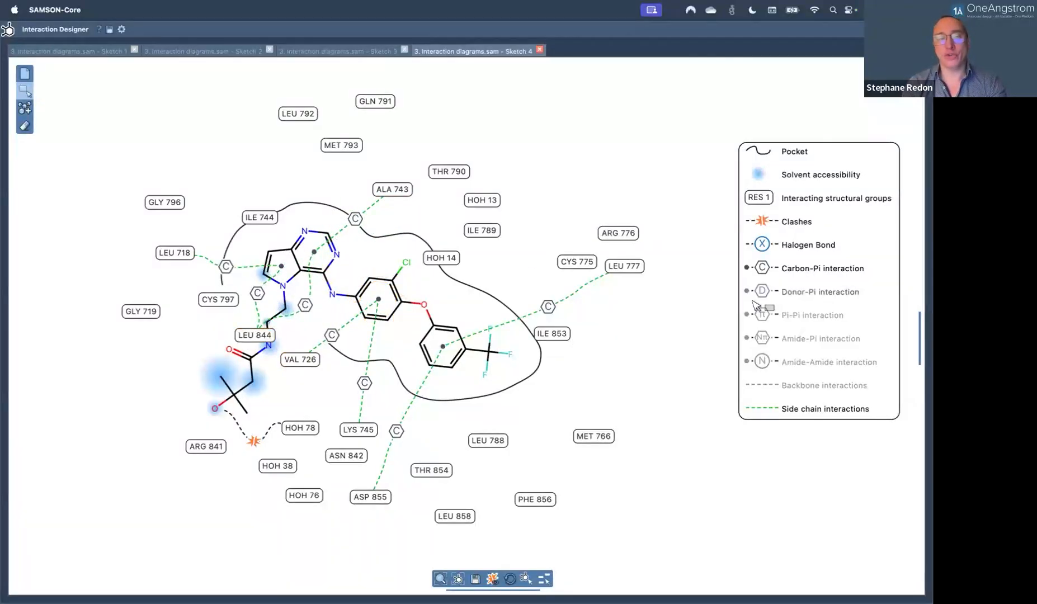
{"action": "left_click_drag", "start_coordinate": [254, 336], "coordinate": [288, 140]}
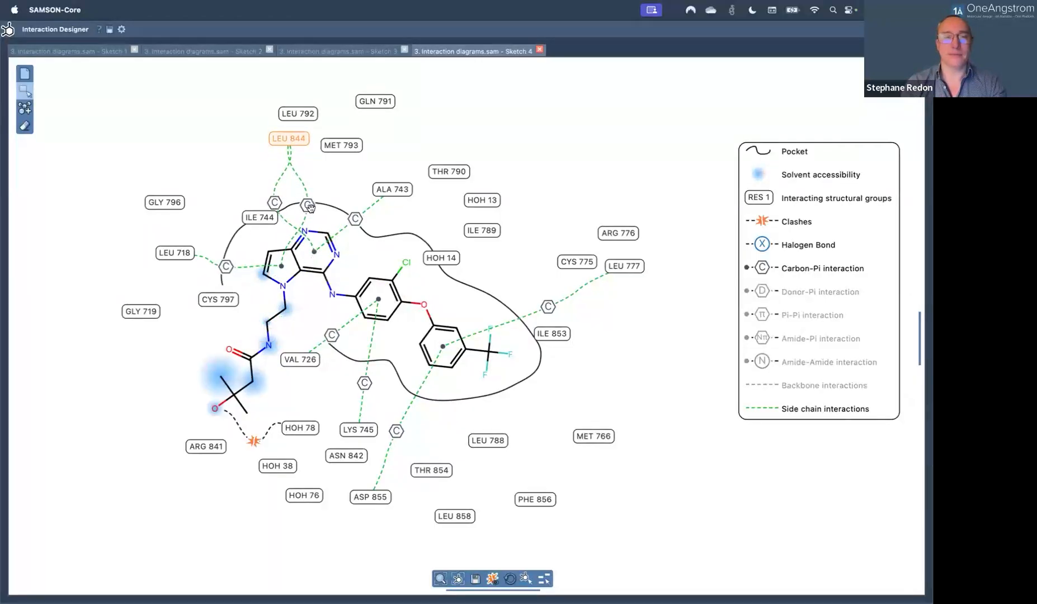
{"action": "left_click_drag", "start_coordinate": [308, 206], "coordinate": [278, 195]}
Show Donor-Pi and Pi-Pi interactions and reposition the LEU 777, CYS 775 and ILE 789 labels.
{"action": "left_click", "coordinate": [818, 290]}
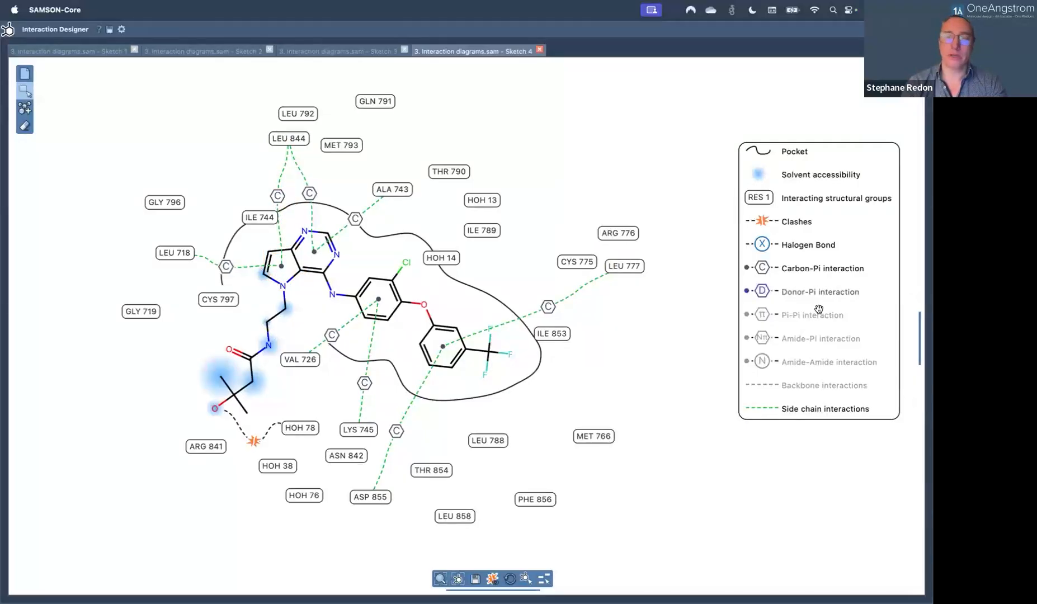
{"action": "left_click", "coordinate": [819, 314]}
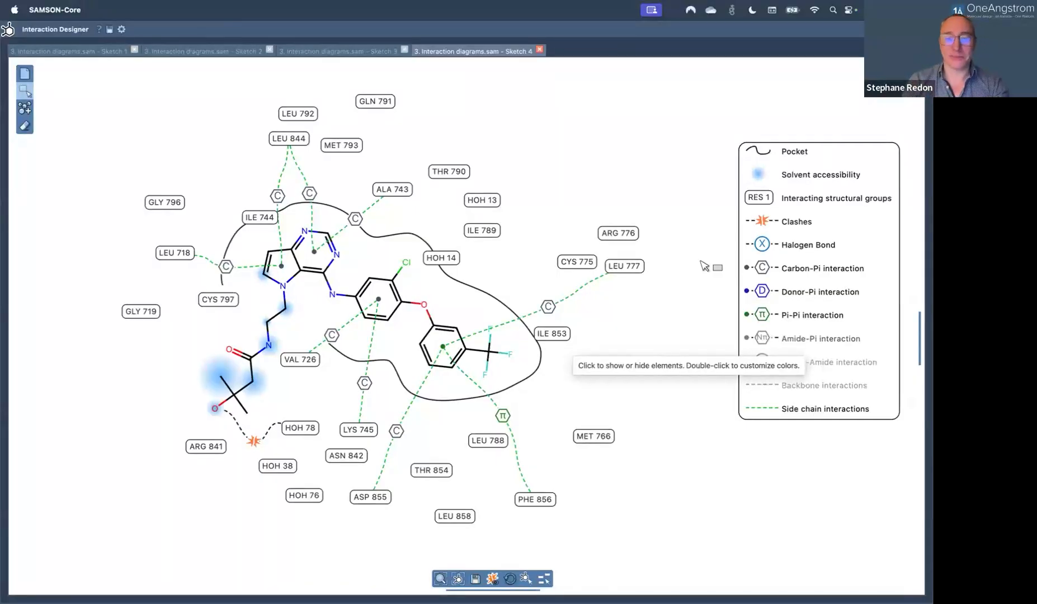
{"action": "mouse_move", "coordinate": [627, 263]}
{"action": "left_mouse_down"}
{"action": "mouse_move", "coordinate": [627, 279]}
{"action": "mouse_move", "coordinate": [622, 271]}
{"action": "left_mouse_up"}
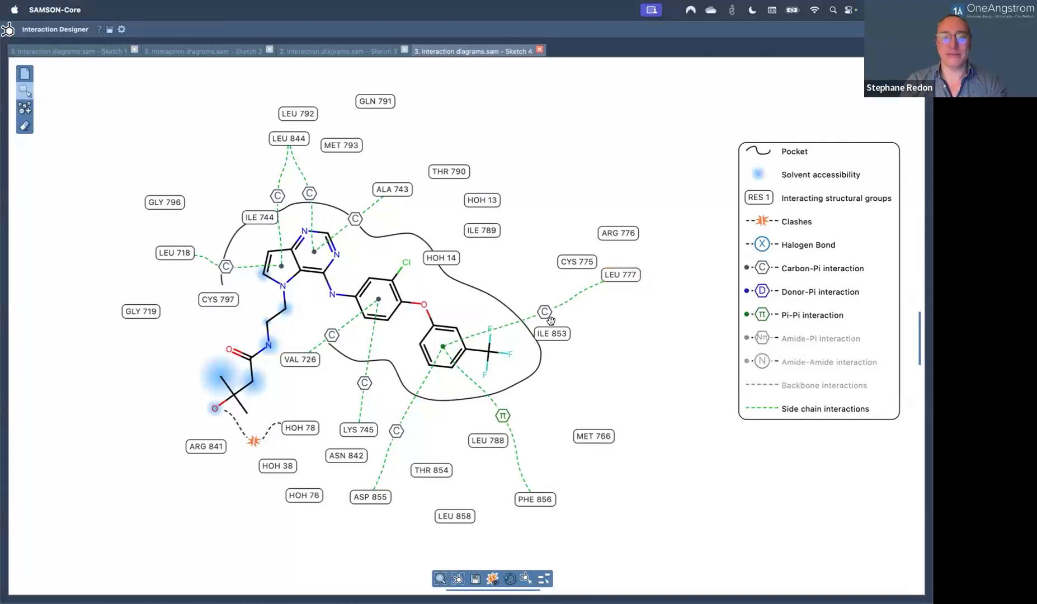
{"action": "left_click_drag", "start_coordinate": [539, 304], "coordinate": [540, 302]}
{"action": "left_click_drag", "start_coordinate": [569, 261], "coordinate": [548, 250]}
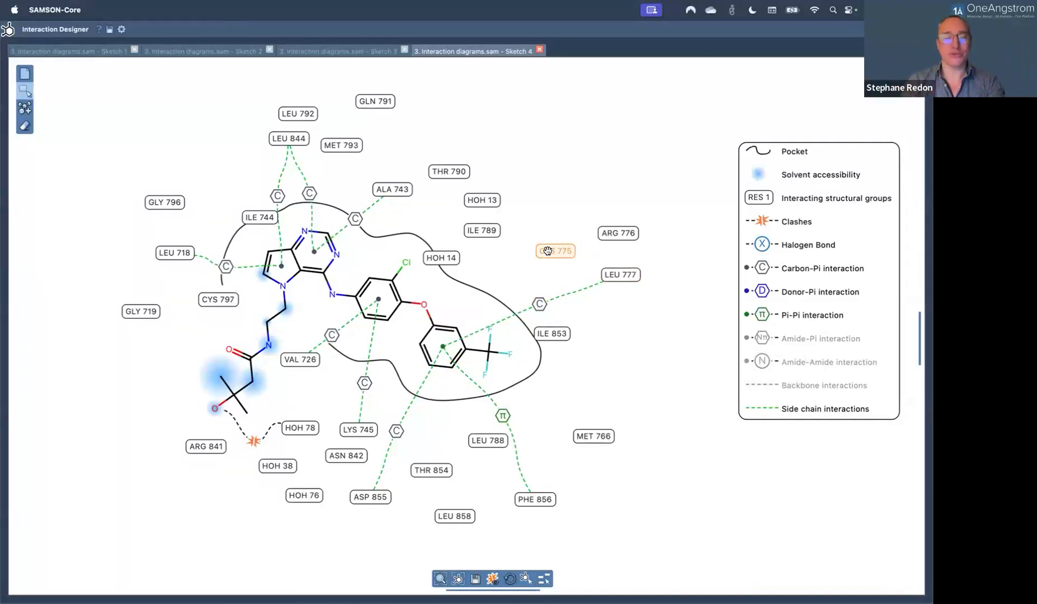
{"action": "left_click_drag", "start_coordinate": [479, 226], "coordinate": [492, 226]}
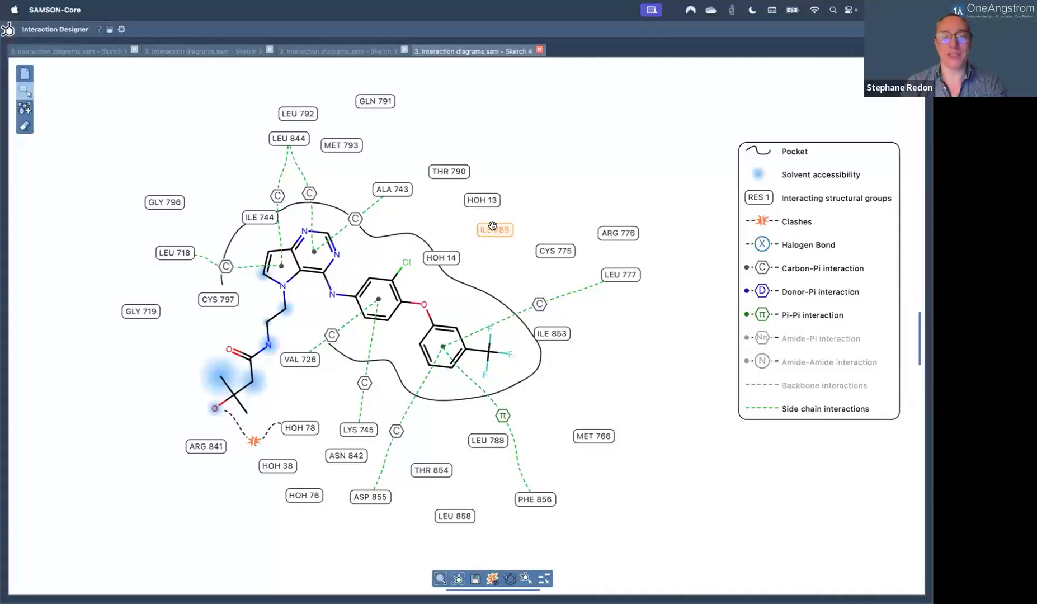
Show Amide-Pi and Amide-Amide interactions and tidy the CYS 775, ILE 789, HOH 13, THR 790, LEU 844 and ILE 744 labels.
{"action": "left_click", "coordinate": [813, 347]}
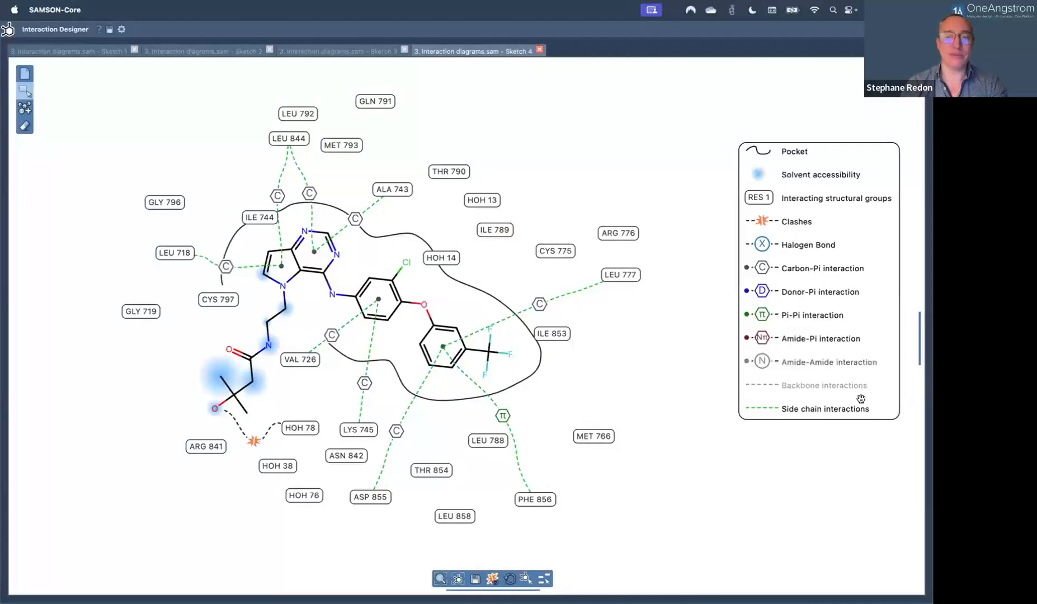
{"action": "left_click", "coordinate": [842, 363]}
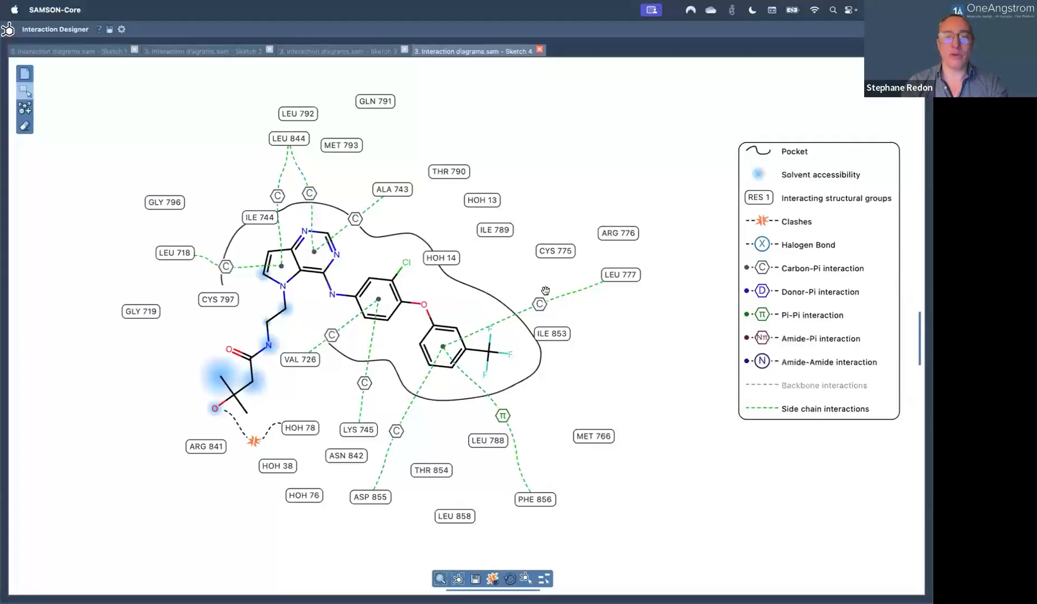
{"action": "left_click_drag", "start_coordinate": [554, 250], "coordinate": [535, 257]}
{"action": "left_click_drag", "start_coordinate": [489, 230], "coordinate": [472, 207]}
{"action": "left_click_drag", "start_coordinate": [447, 172], "coordinate": [438, 173]}
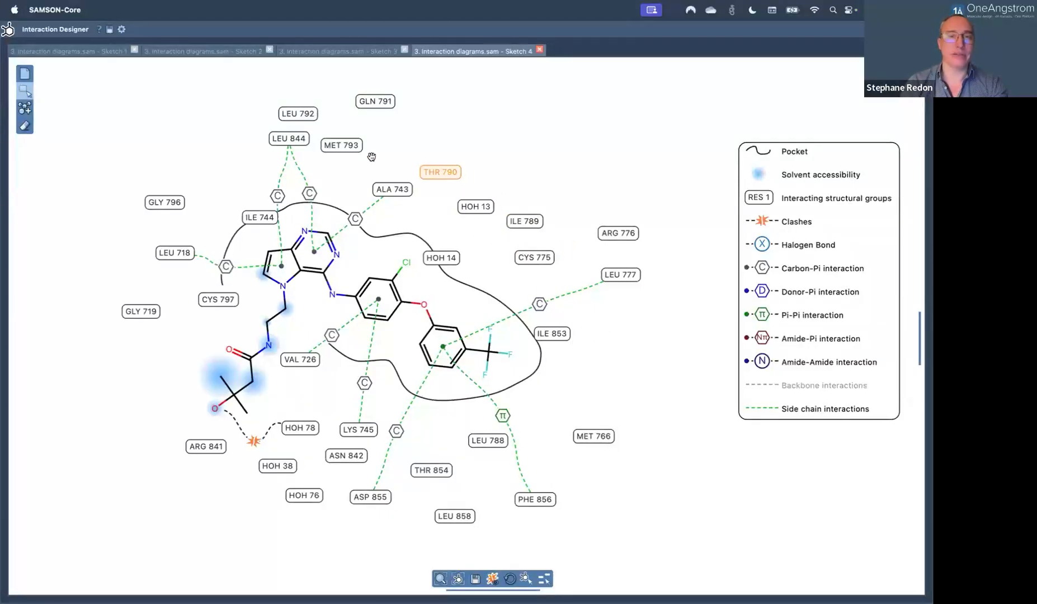
{"action": "left_click_drag", "start_coordinate": [289, 139], "coordinate": [301, 156]}
{"action": "left_click_drag", "start_coordinate": [259, 218], "coordinate": [237, 219]}
Dock the Interaction Designer again, widen the 3D view, and fit the whole Sketch 4 diagram.
{"action": "left_click", "coordinate": [285, 206]}
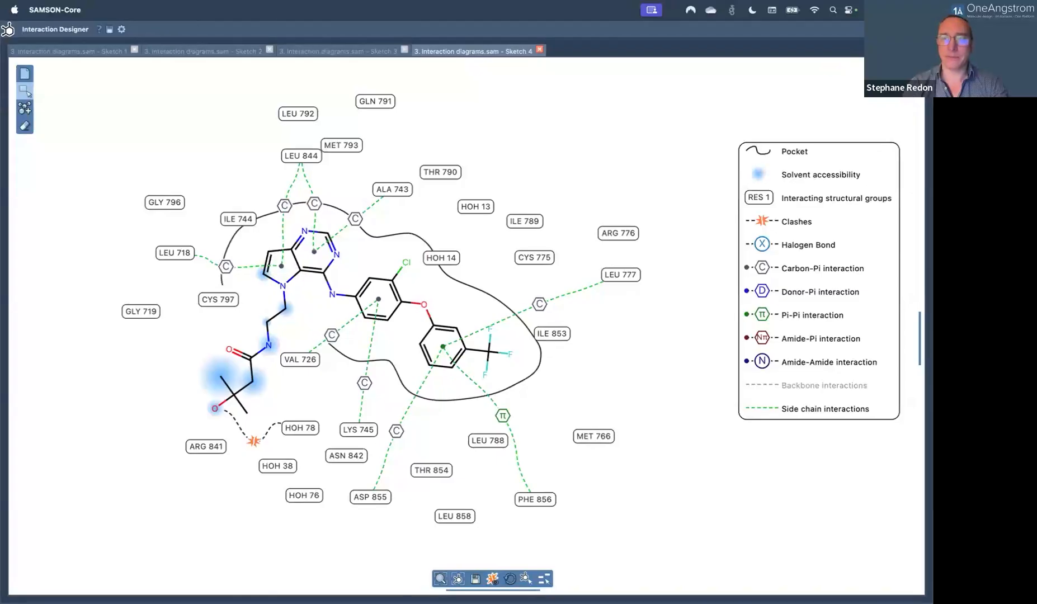
{"action": "left_click", "coordinate": [913, 29]}
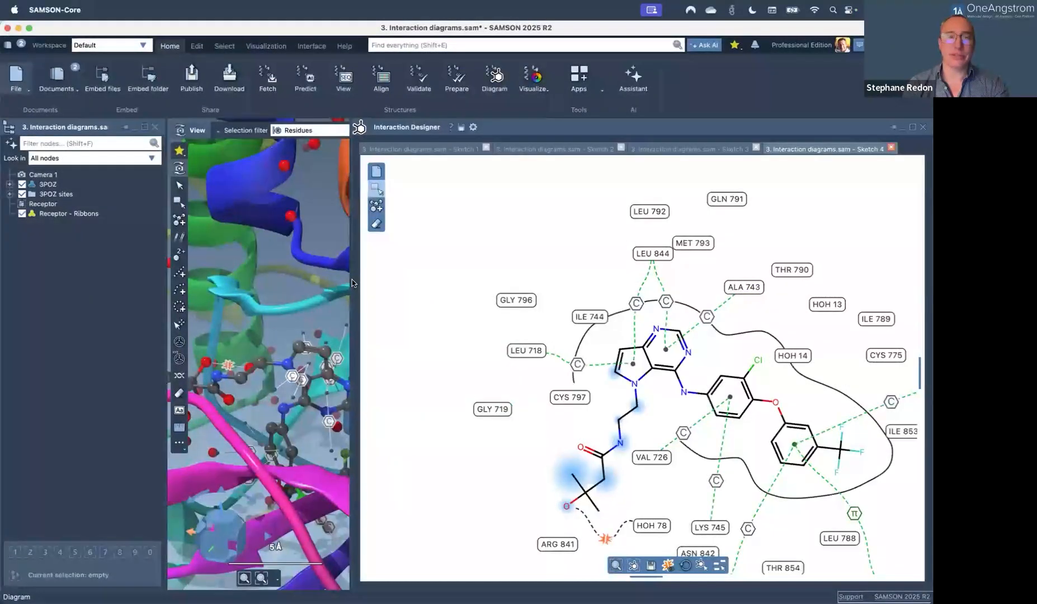
{"action": "left_click_drag", "start_coordinate": [350, 278], "coordinate": [486, 294]}
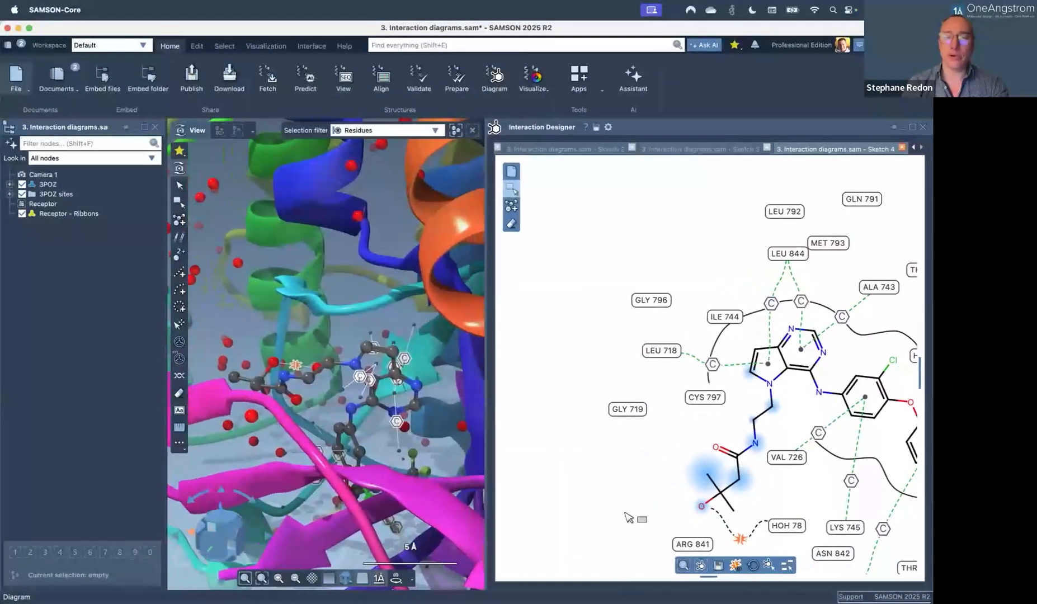
{"action": "left_click", "coordinate": [683, 565]}
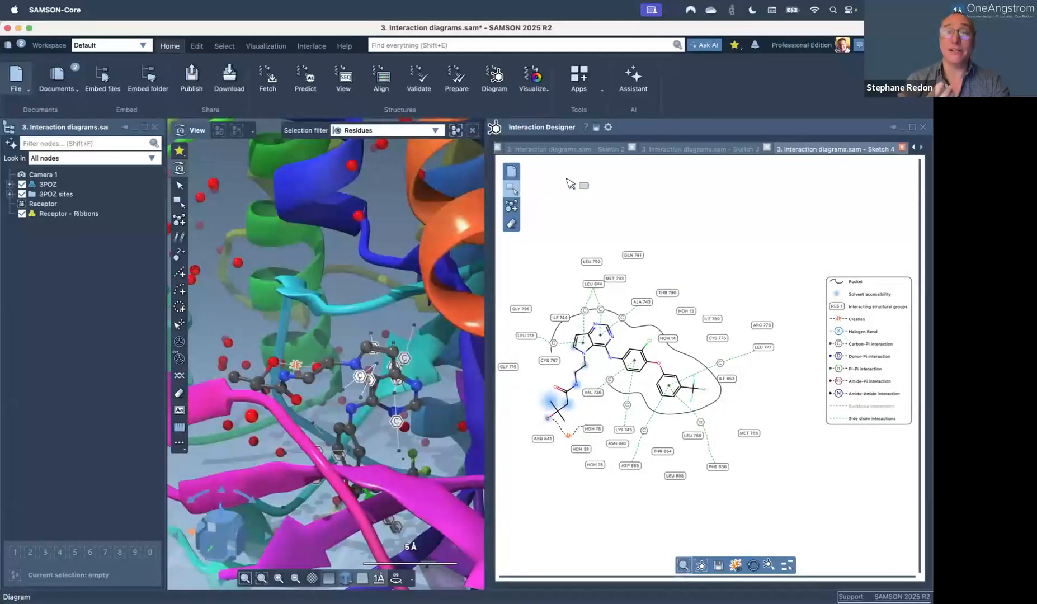
Open the Interaction Designer's Design preferences and arrange the window beside the diagram.
{"action": "left_click", "coordinate": [607, 127]}
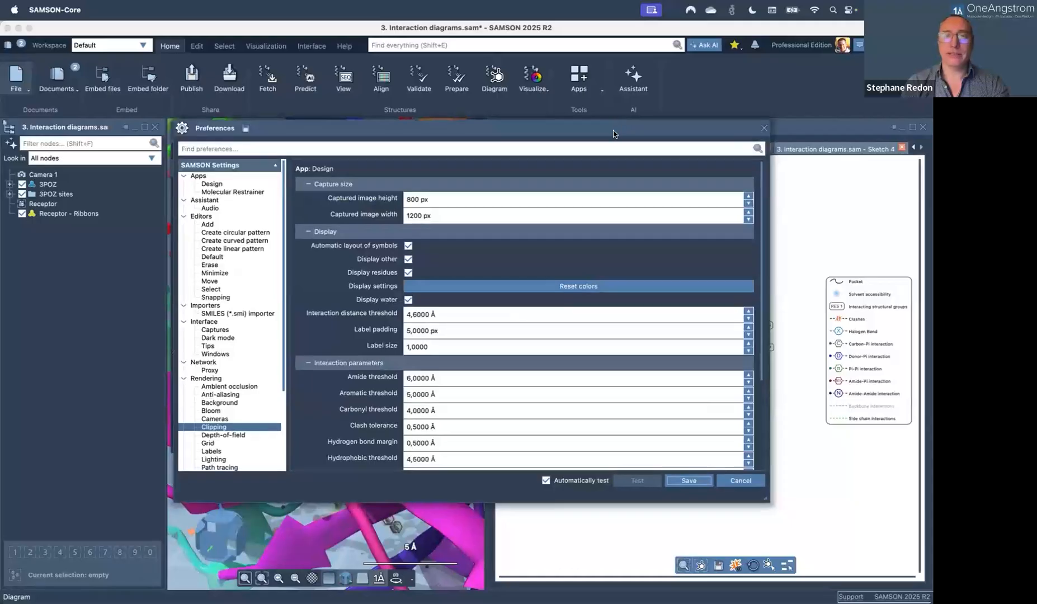
{"action": "left_click_drag", "start_coordinate": [627, 125], "coordinate": [562, 194]}
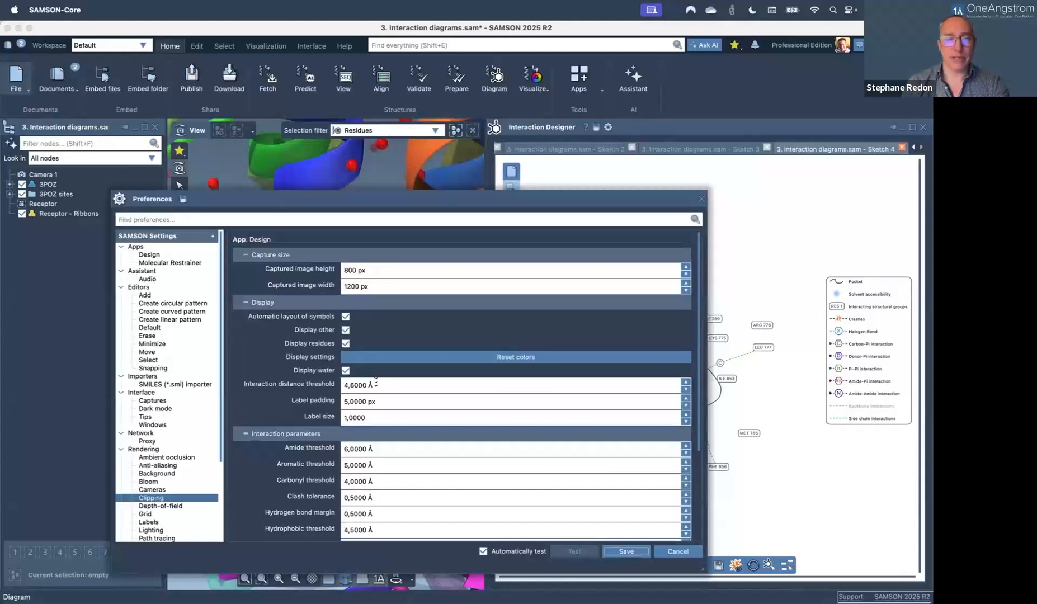
{"action": "left_click_drag", "start_coordinate": [360, 204], "coordinate": [407, 141]}
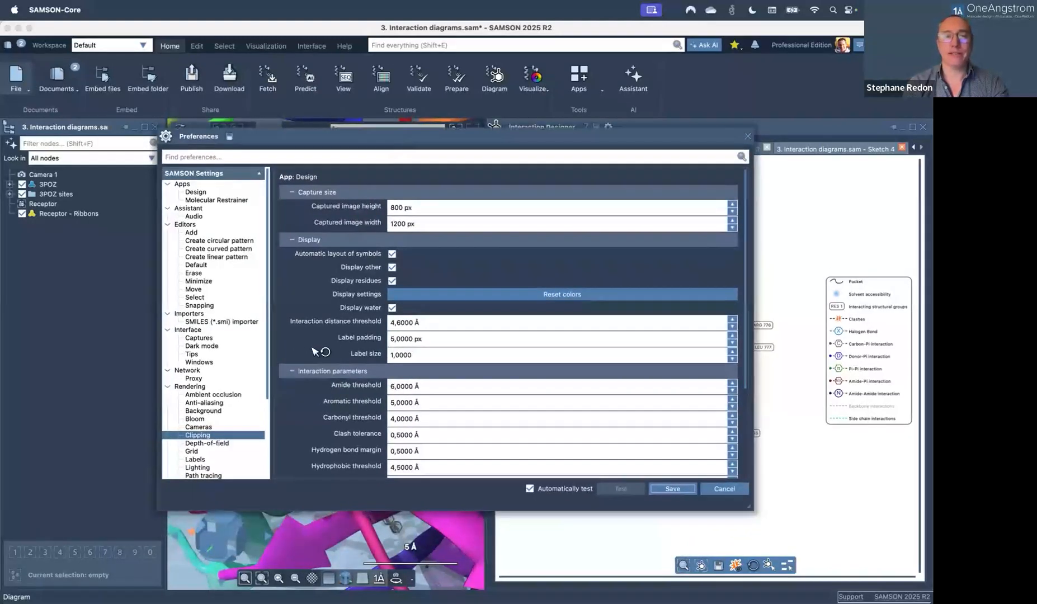
{"action": "scroll", "coordinate": [314, 351], "scroll_direction": "down", "scroll_amount": 5}
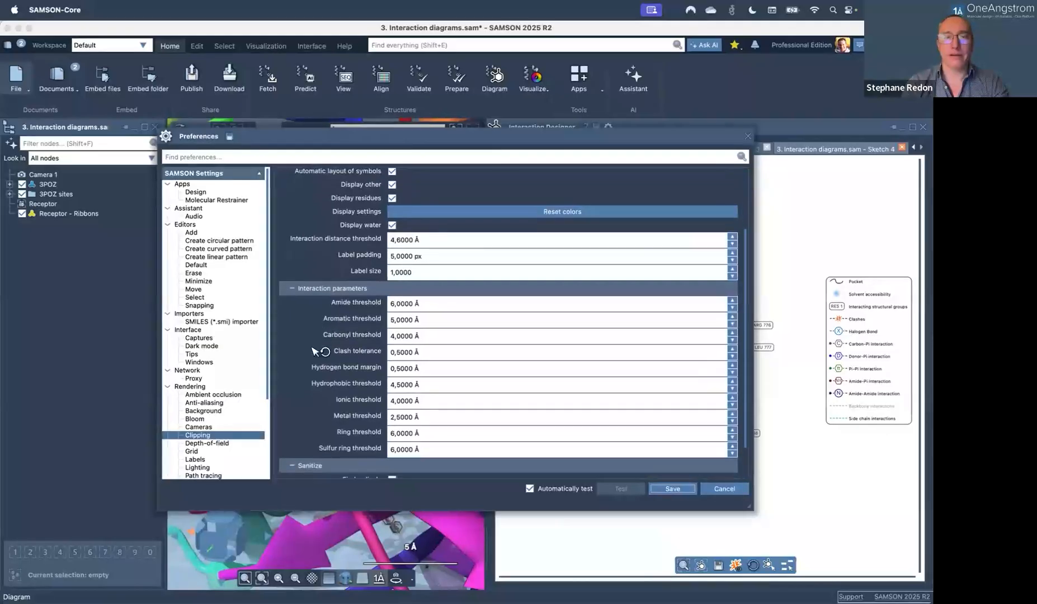
{"action": "scroll", "coordinate": [315, 351], "scroll_direction": "down", "scroll_amount": 2}
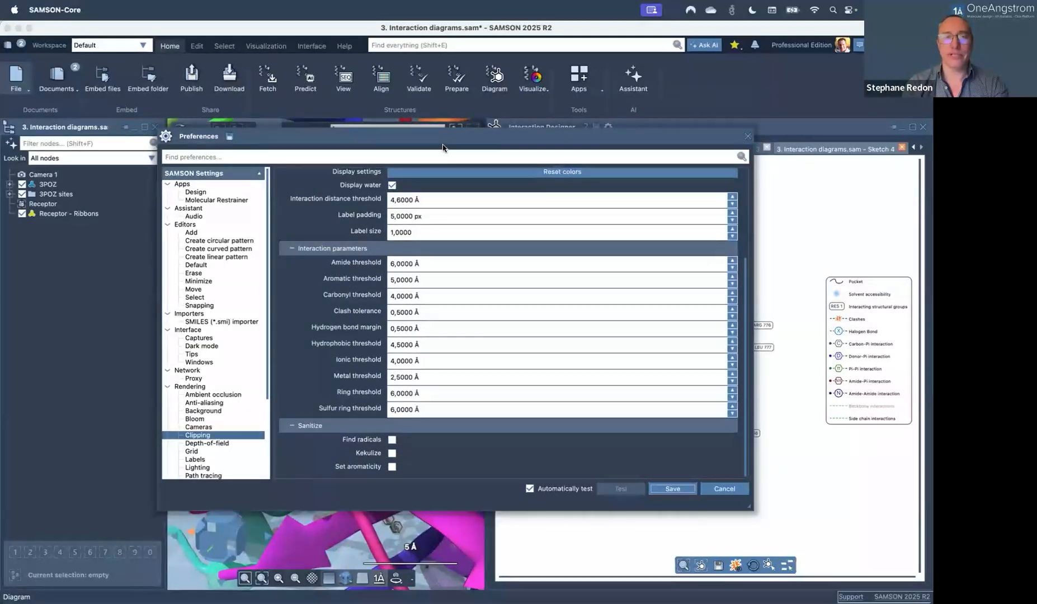
{"action": "left_click_drag", "start_coordinate": [442, 147], "coordinate": [245, 167]}
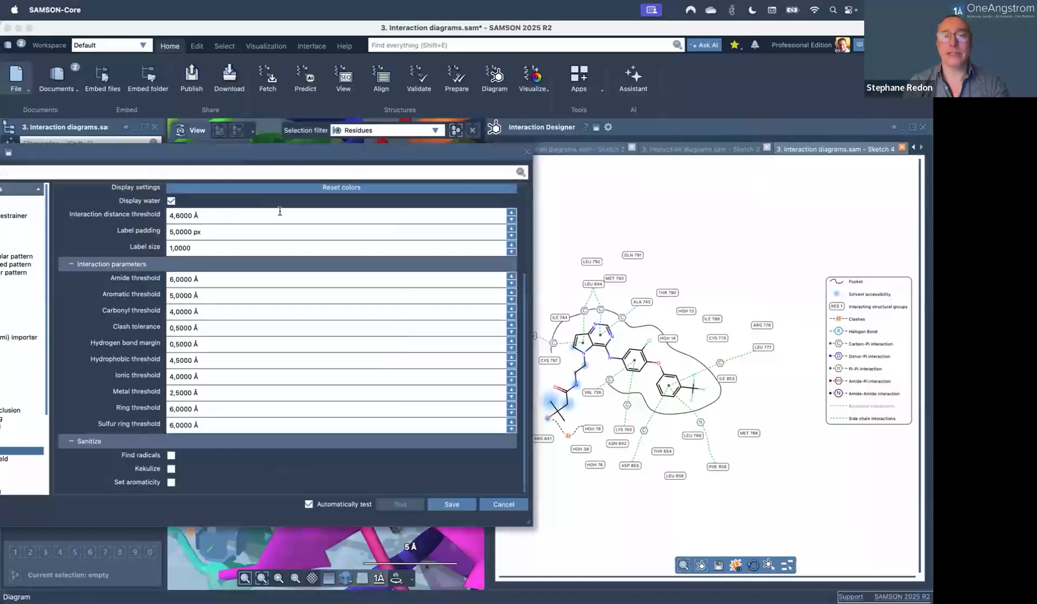
Lower the interaction distance threshold to 2.9 Å.
{"action": "left_click", "coordinate": [510, 221]}
{"action": "left_click", "coordinate": [511, 221]}
{"action": "left_click", "coordinate": [512, 222]}
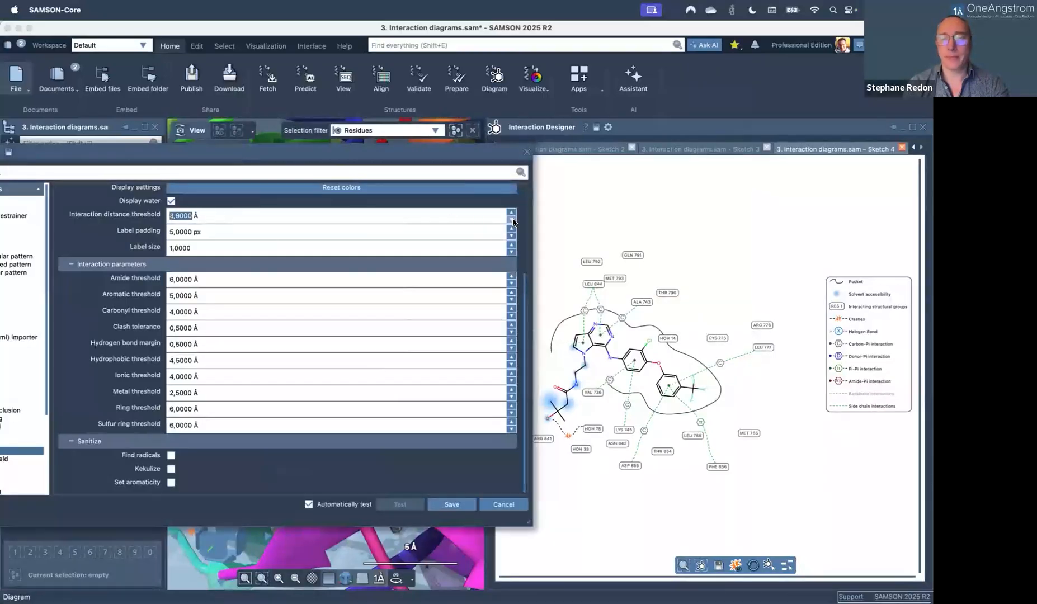
{"action": "left_click", "coordinate": [512, 221]}
{"action": "left_click", "coordinate": [512, 221]}
{"action": "left_click", "coordinate": [512, 221]}
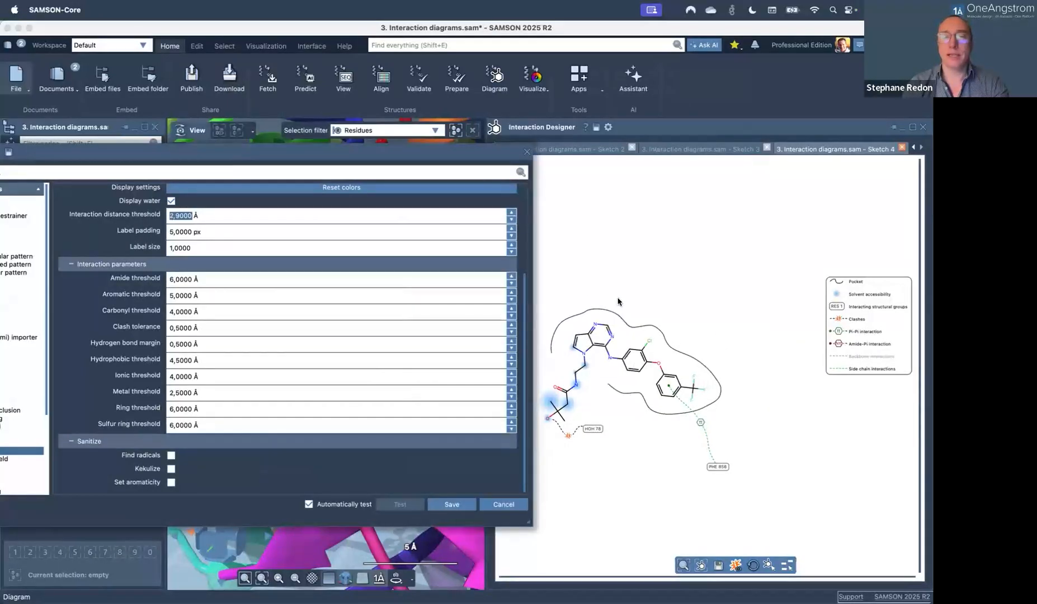
Raise the interaction distance threshold, trying 3.2 Å, and settle at 3.9 Å.
{"action": "left_click", "coordinate": [511, 212]}
{"action": "left_click", "coordinate": [510, 213]}
{"action": "left_click", "coordinate": [510, 212]}
{"action": "left_click", "coordinate": [511, 213]}
{"action": "left_click", "coordinate": [511, 213]}
{"action": "left_click", "coordinate": [511, 212]}
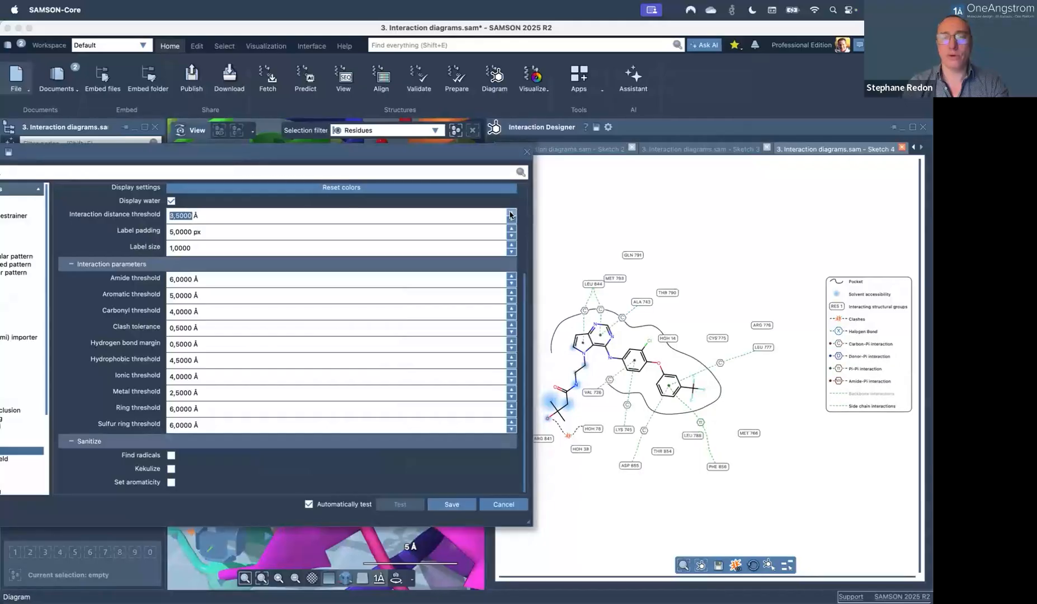
{"action": "left_click", "coordinate": [511, 213]}
{"action": "left_click", "coordinate": [510, 212]}
{"action": "left_click", "coordinate": [511, 213]}
{"action": "left_click", "coordinate": [511, 220]}
{"action": "left_click", "coordinate": [511, 220]}
{"action": "left_click", "coordinate": [510, 220]}
{"action": "left_click", "coordinate": [511, 220]}
{"action": "left_click", "coordinate": [511, 220]}
{"action": "left_click", "coordinate": [511, 220]}
{"action": "left_click", "coordinate": [510, 220]}
{"action": "left_click", "coordinate": [511, 220]}
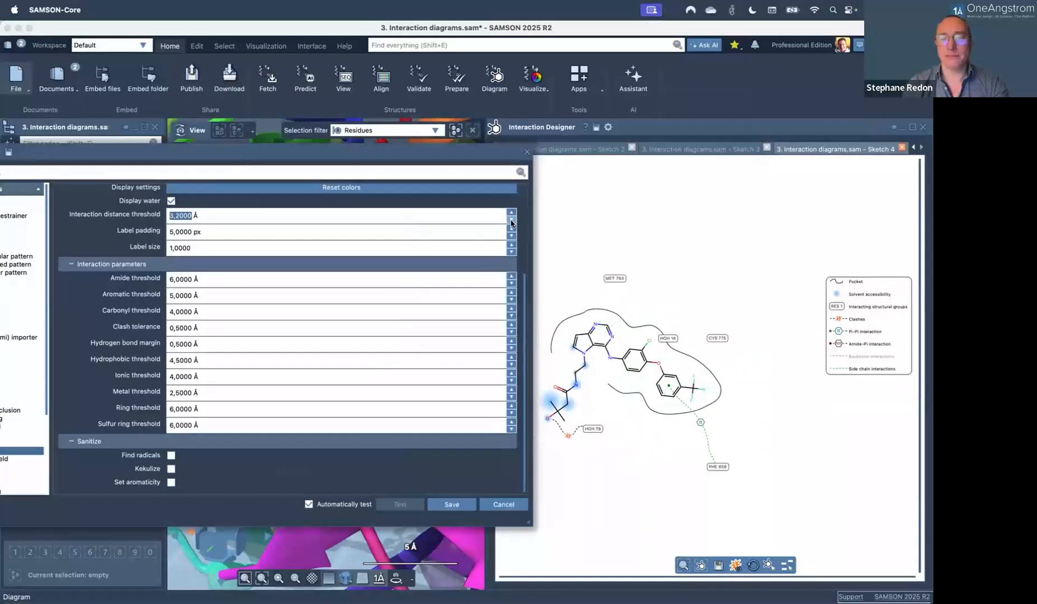
{"action": "left_click", "coordinate": [511, 213]}
{"action": "left_click", "coordinate": [511, 212]}
{"action": "left_click", "coordinate": [511, 213]}
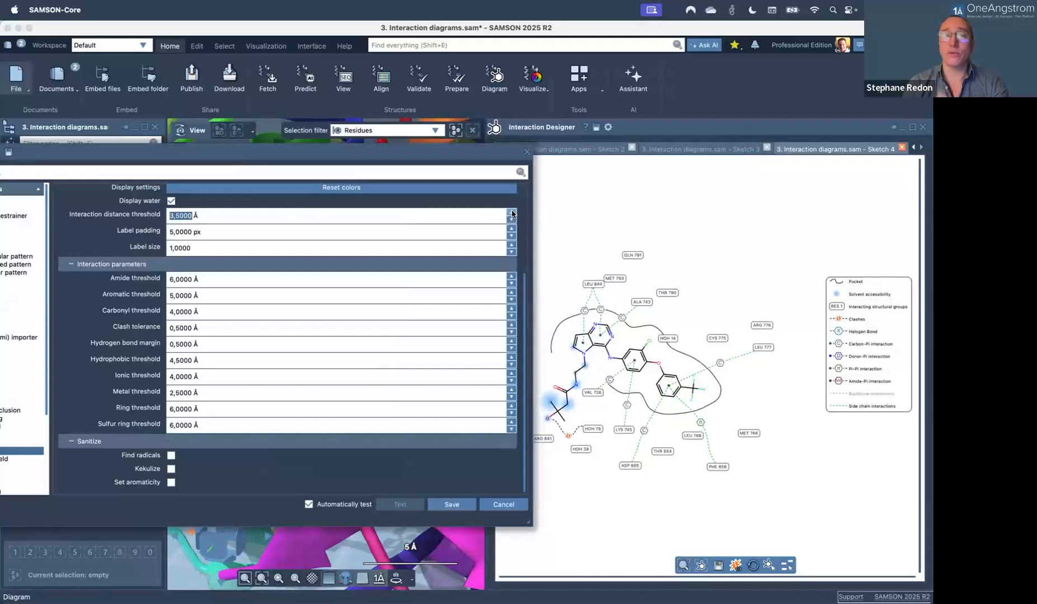
{"action": "left_click", "coordinate": [511, 213]}
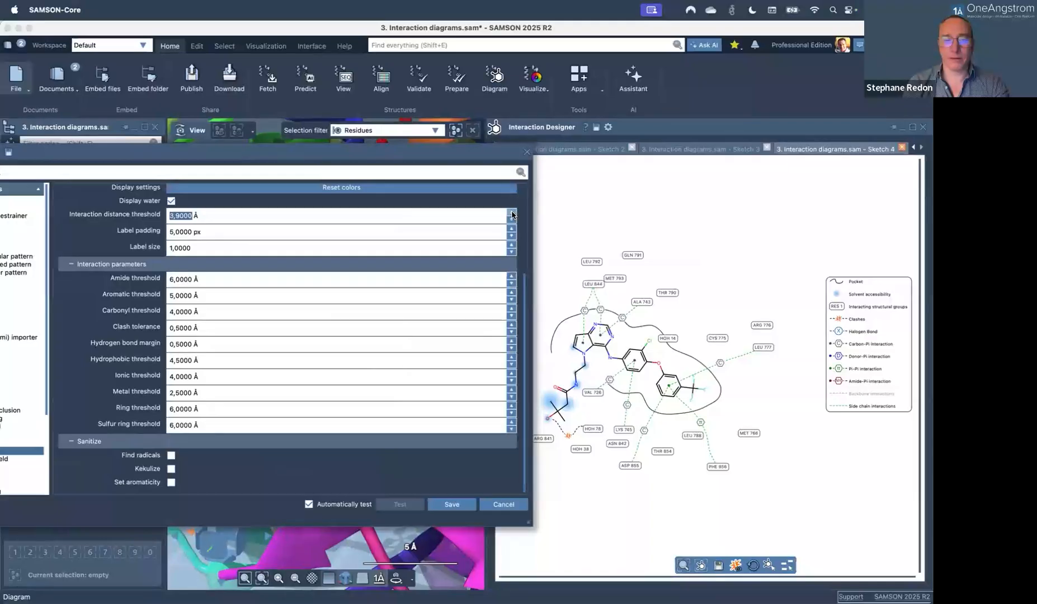
{"action": "left_click_drag", "start_coordinate": [385, 158], "coordinate": [343, 145]}
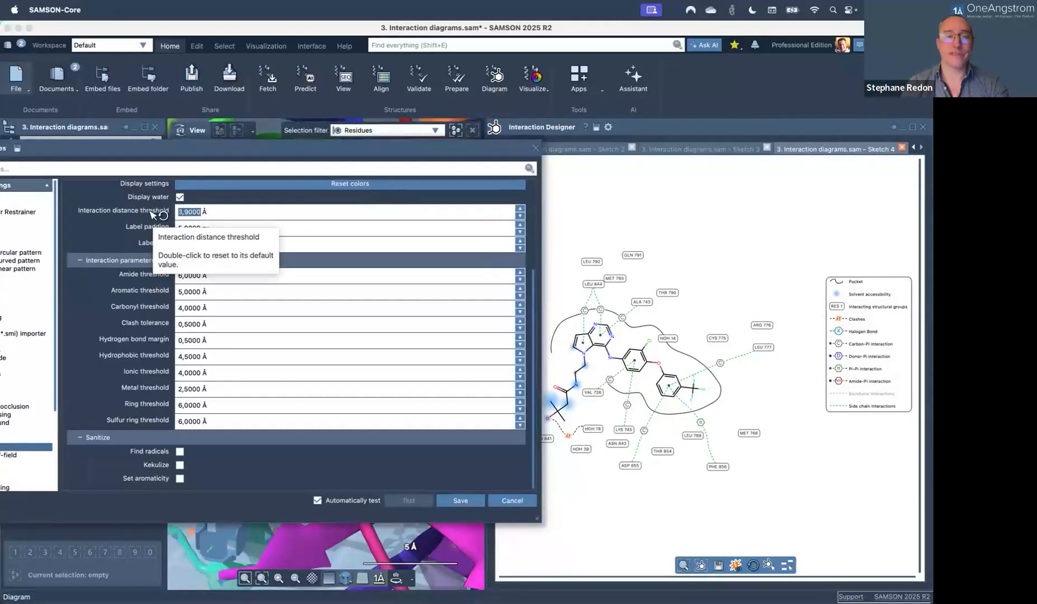
Reset the interaction distance threshold to its 3.6 Å default and close Preferences.
{"action": "double_click", "coordinate": [150, 211]}
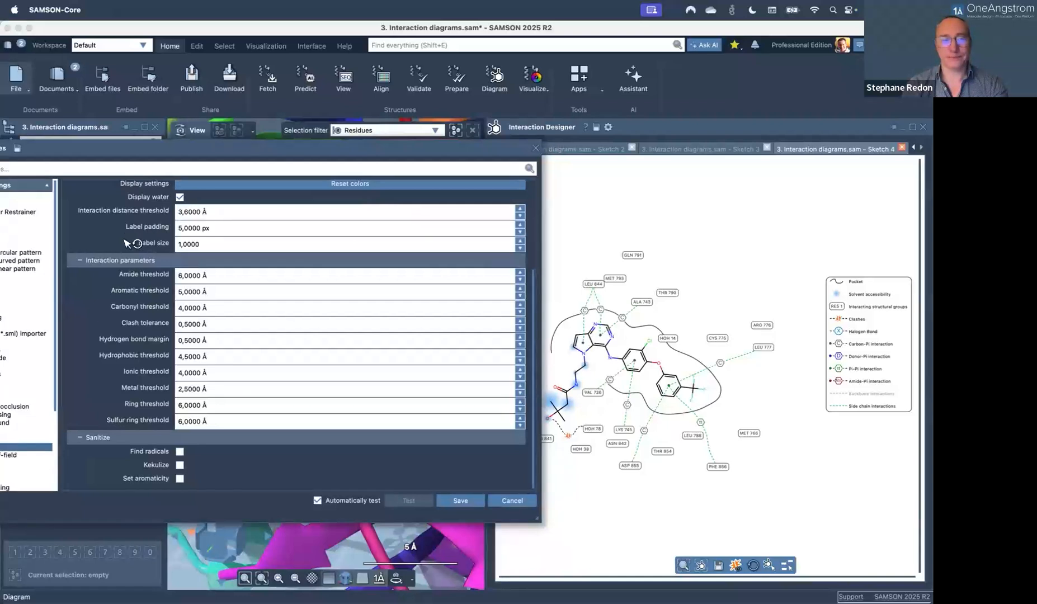
{"action": "scroll", "coordinate": [127, 242], "scroll_direction": "up", "scroll_amount": 5}
{"action": "scroll", "coordinate": [127, 242], "scroll_direction": "down", "scroll_amount": 5}
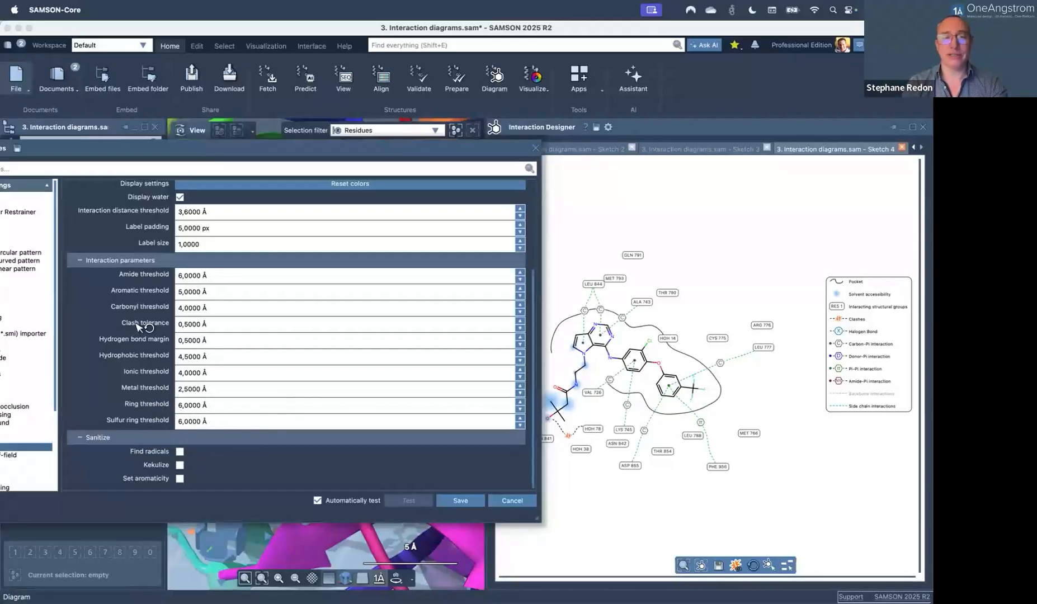
{"action": "scroll", "coordinate": [140, 327], "scroll_direction": "up", "scroll_amount": 5}
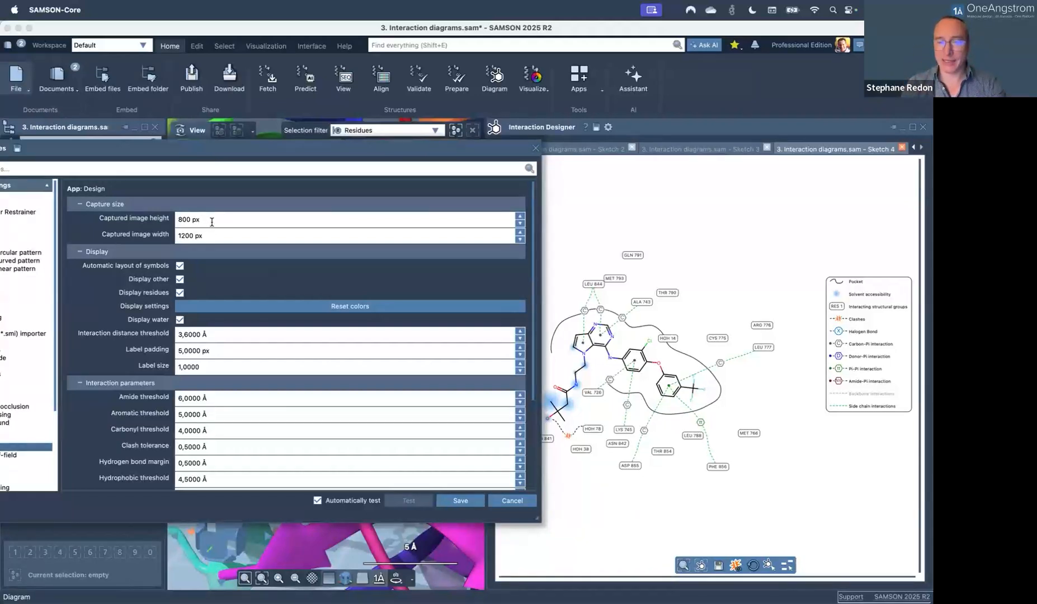
{"action": "left_click", "coordinate": [535, 150]}
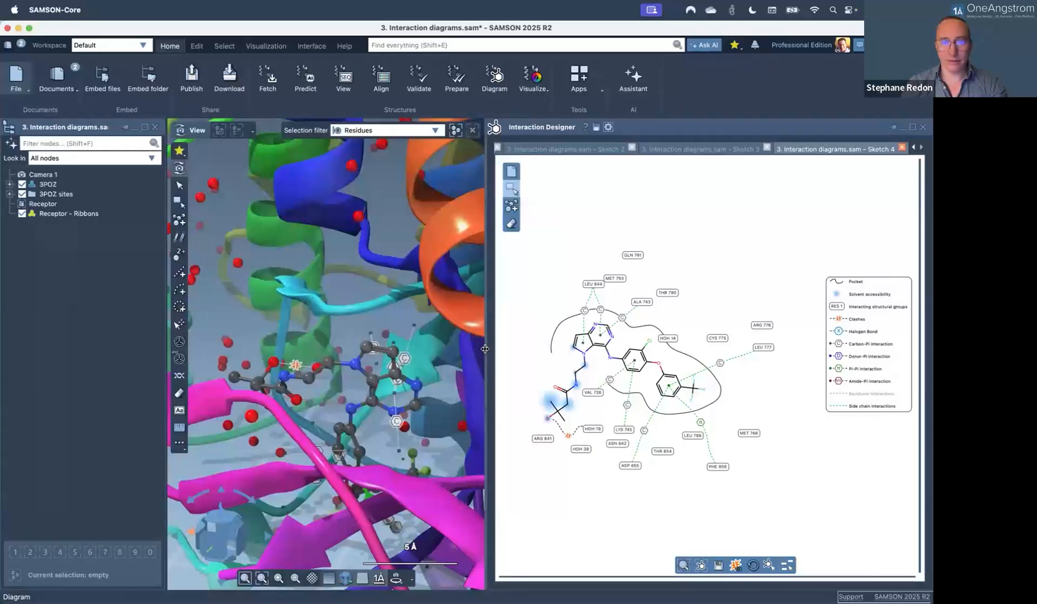
Widen the 3D view, start an SVG export of the diagram as Untitled.svg, then cancel it.
{"action": "left_click_drag", "start_coordinate": [545, 349], "coordinate": [549, 349]}
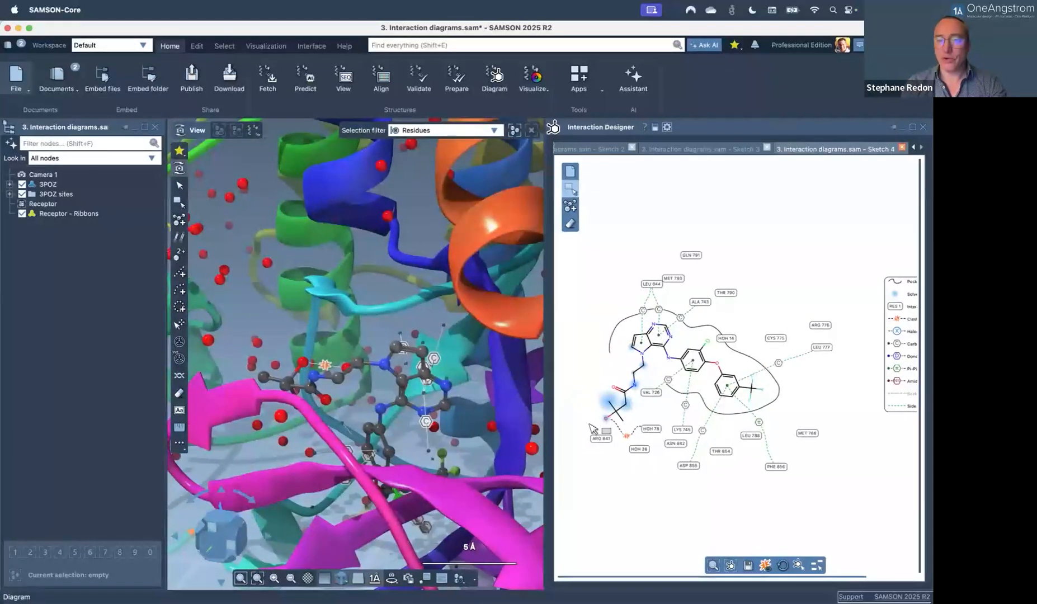
{"action": "left_click", "coordinate": [749, 565]}
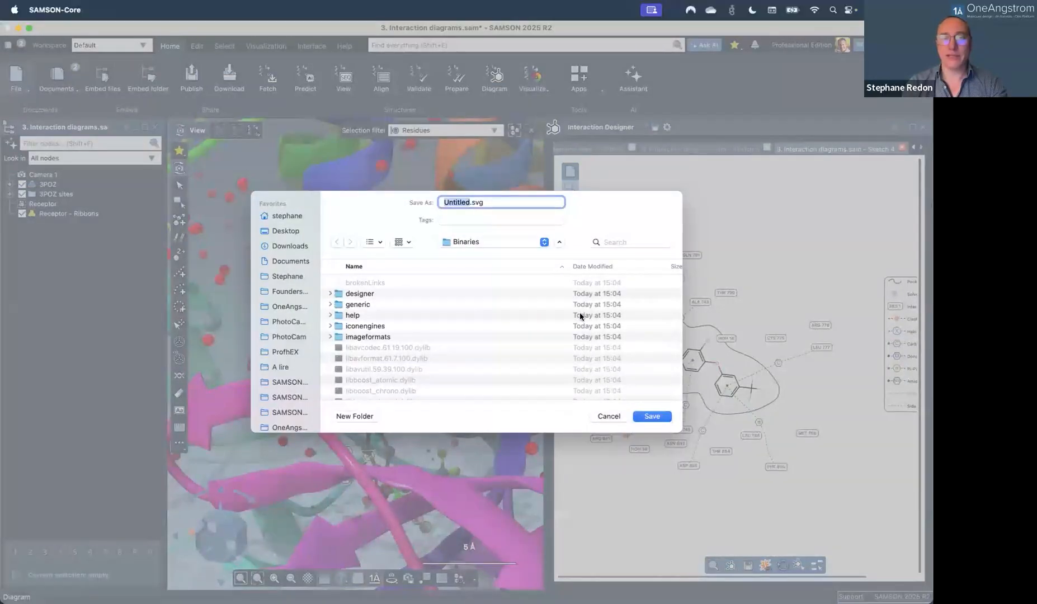
{"action": "left_click", "coordinate": [549, 205]}
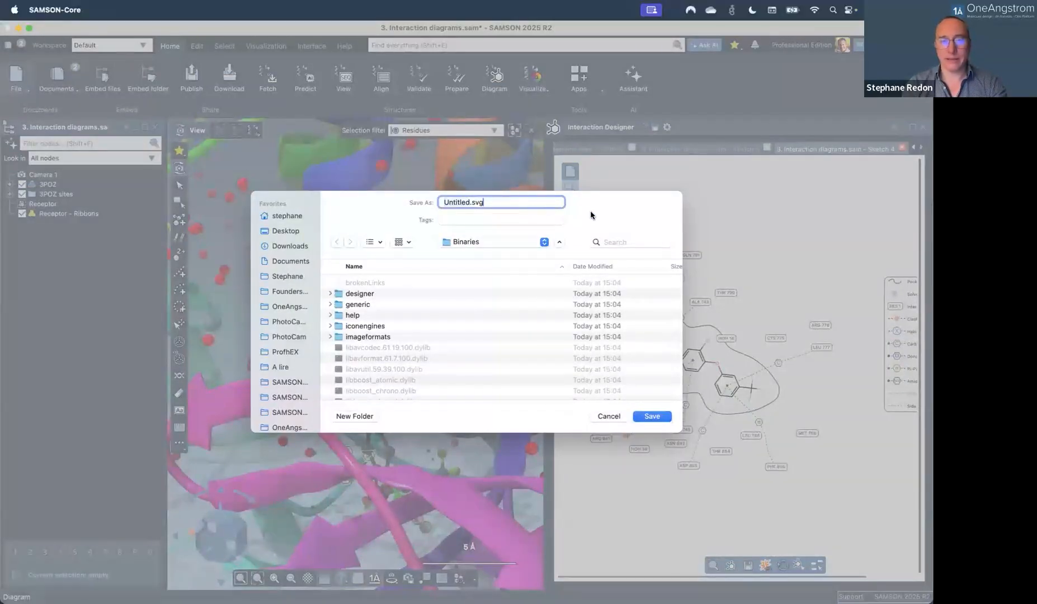
{"action": "left_click", "coordinate": [608, 417]}
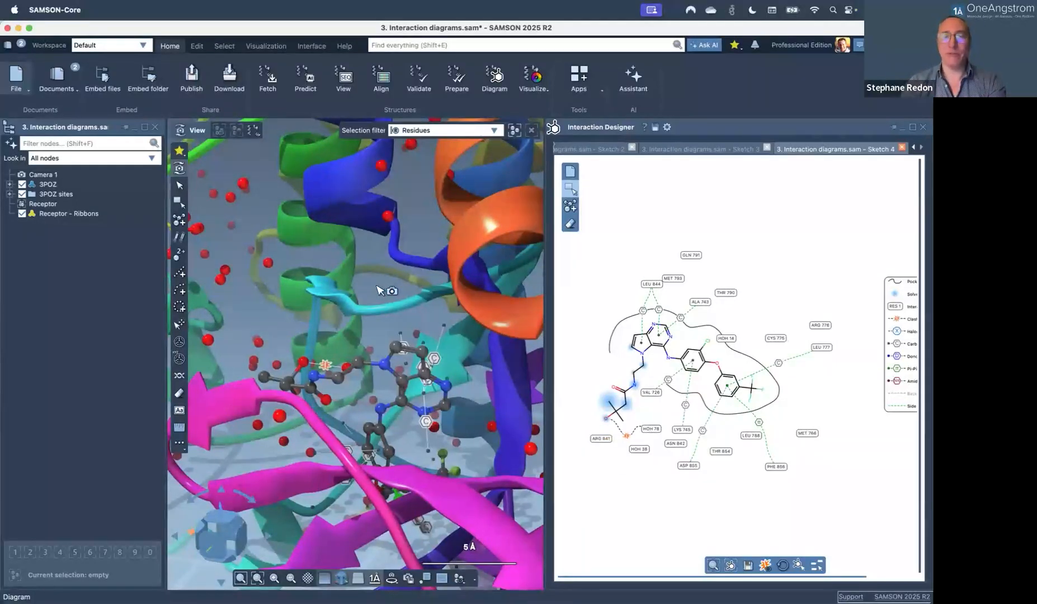
Create a new empty document and widen the 3D view.
{"action": "key", "text": "super+n"}
{"action": "key", "text": "Return"}
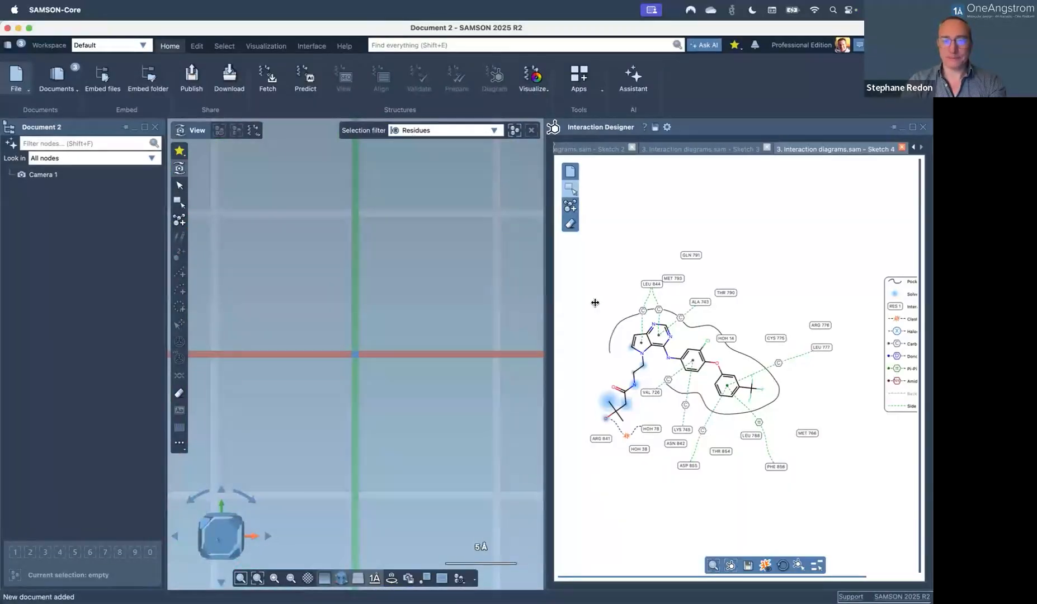
{"action": "left_click_drag", "start_coordinate": [595, 303], "coordinate": [620, 302]}
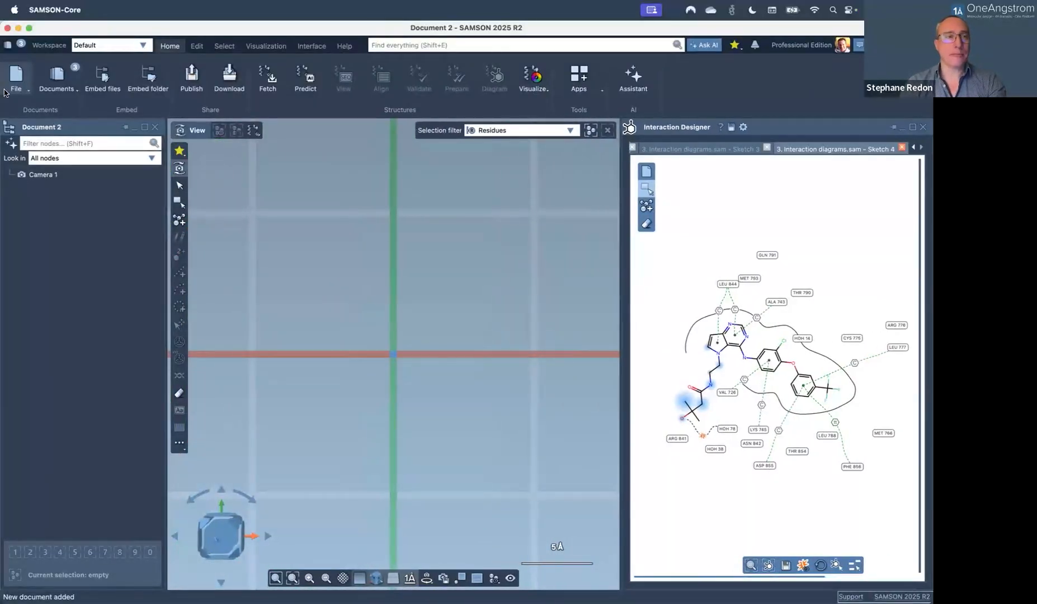
Reopen '2. Protein aligner and color schemes.sam' from Recent and align sequences by structure.
{"action": "left_click", "coordinate": [18, 79]}
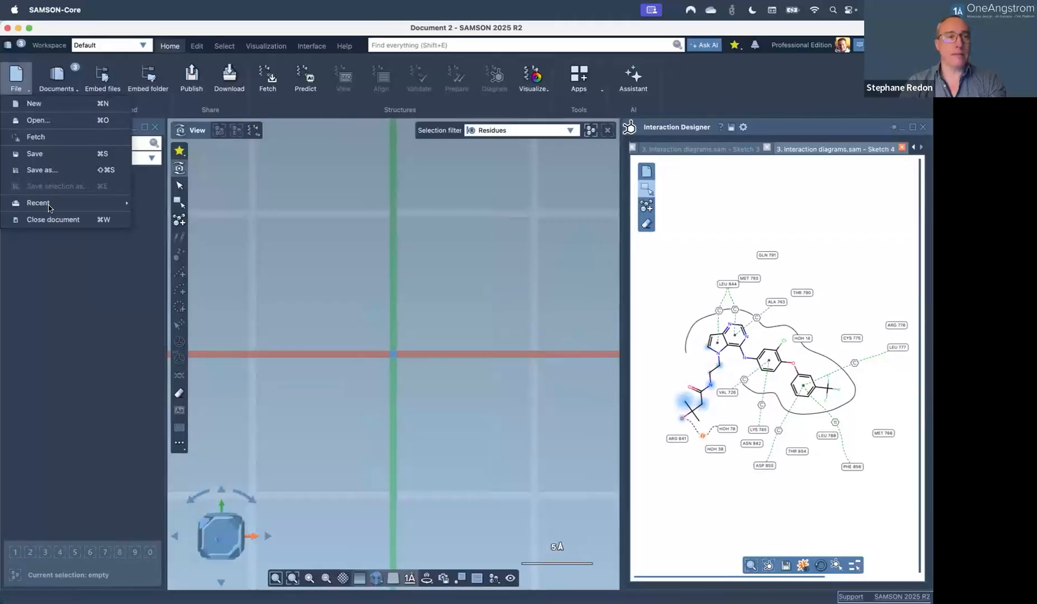
{"action": "mouse_move", "coordinate": [48, 209]}
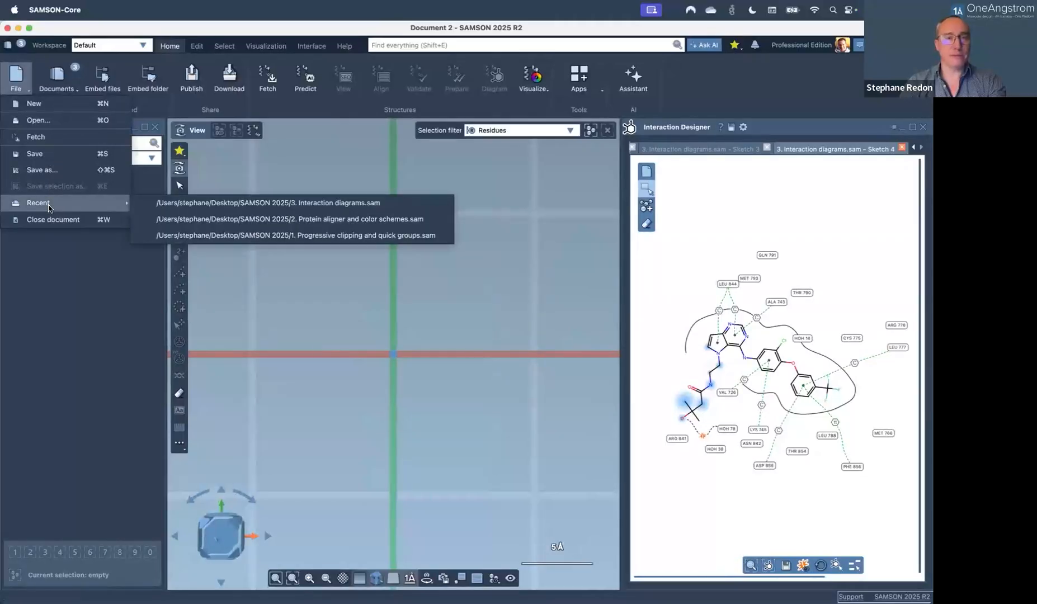
{"action": "left_click", "coordinate": [168, 220]}
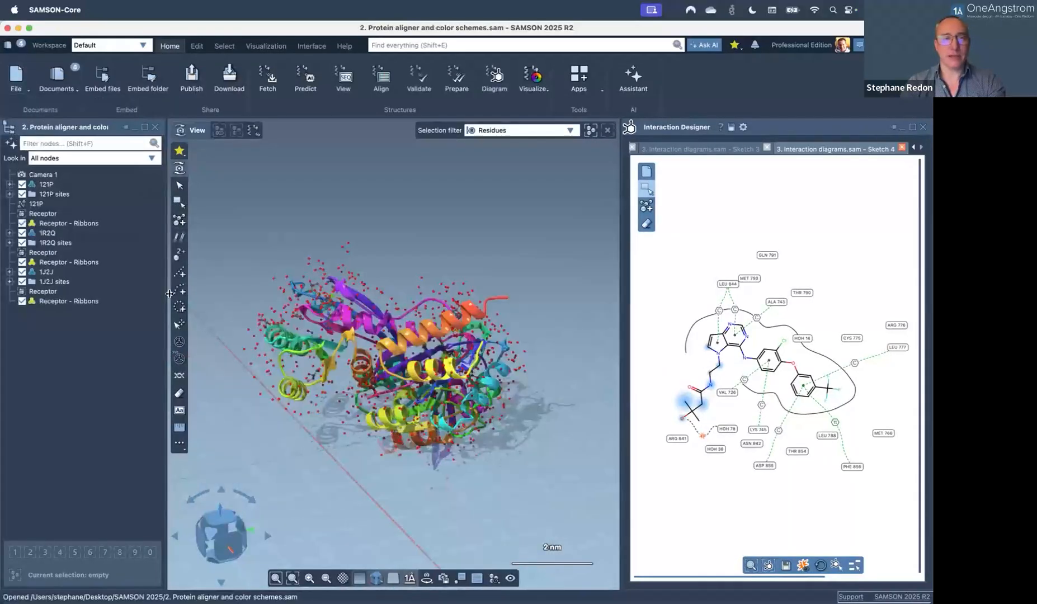
{"action": "left_click", "coordinate": [381, 77]}
{"action": "left_click", "coordinate": [58, 456]}
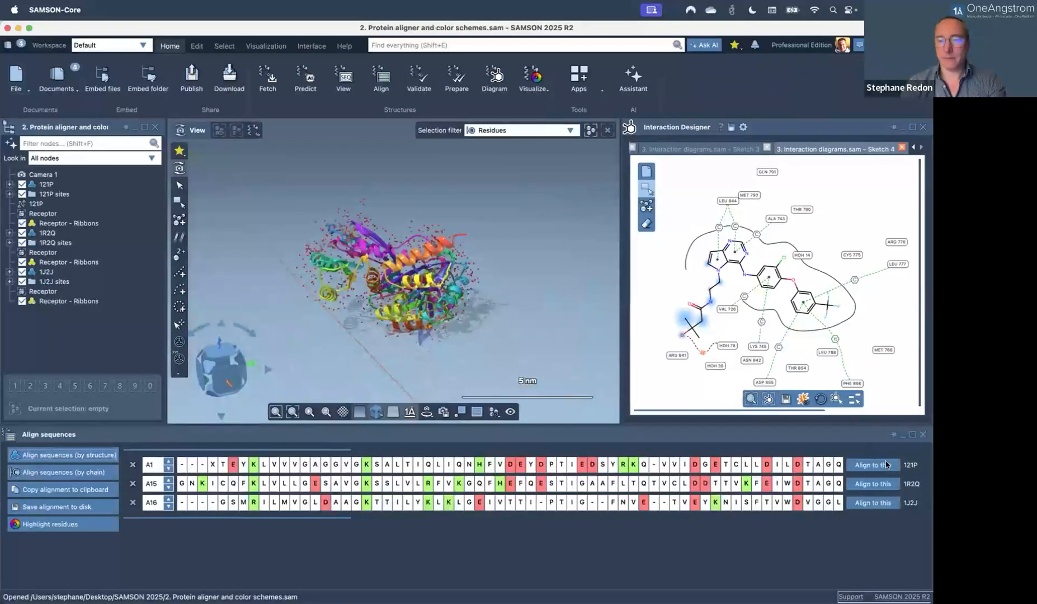
Superimpose the structures onto 121P (RMSDs 0.00, 1.76, 4.07 Å) and rotate the view to inspect them.
{"action": "left_click", "coordinate": [887, 465]}
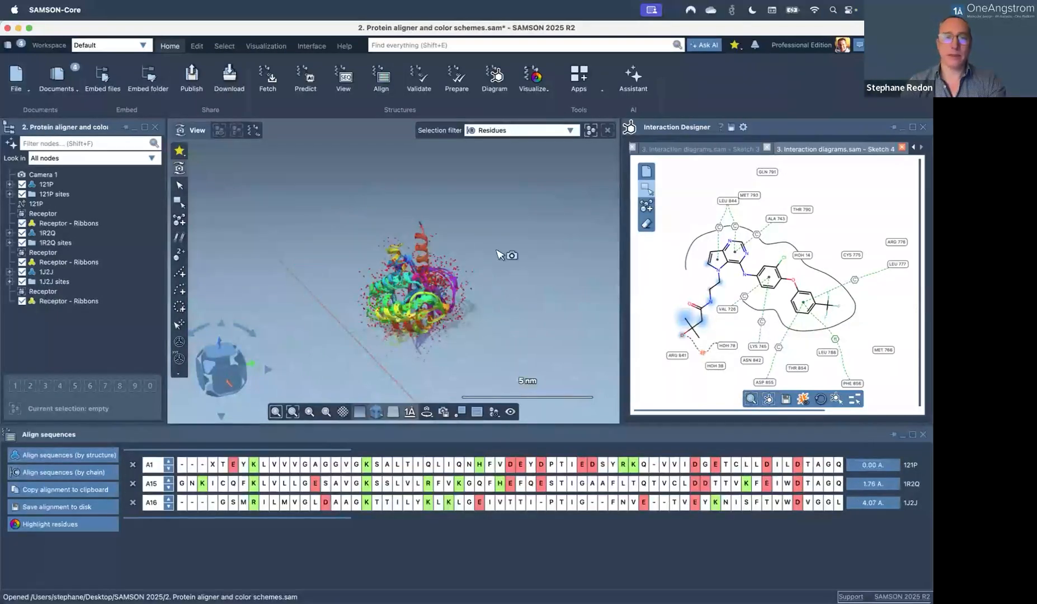
{"action": "left_click_drag", "start_coordinate": [429, 283], "coordinate": [361, 293]}
{"action": "scroll", "coordinate": [423, 317], "scroll_direction": "up", "scroll_amount": 6}
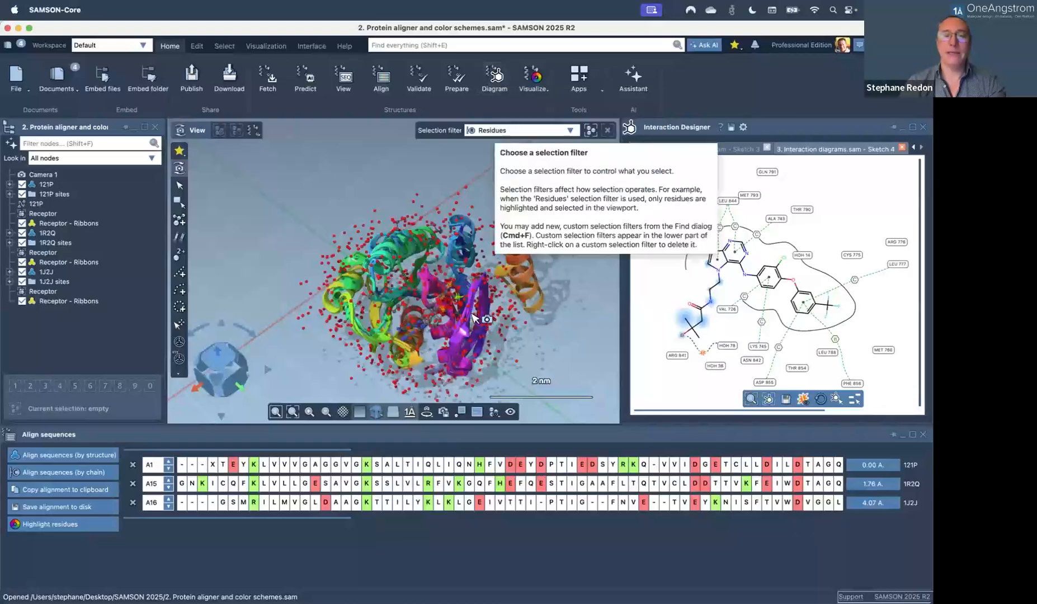
{"action": "scroll", "coordinate": [438, 309], "scroll_direction": "up", "scroll_amount": 5}
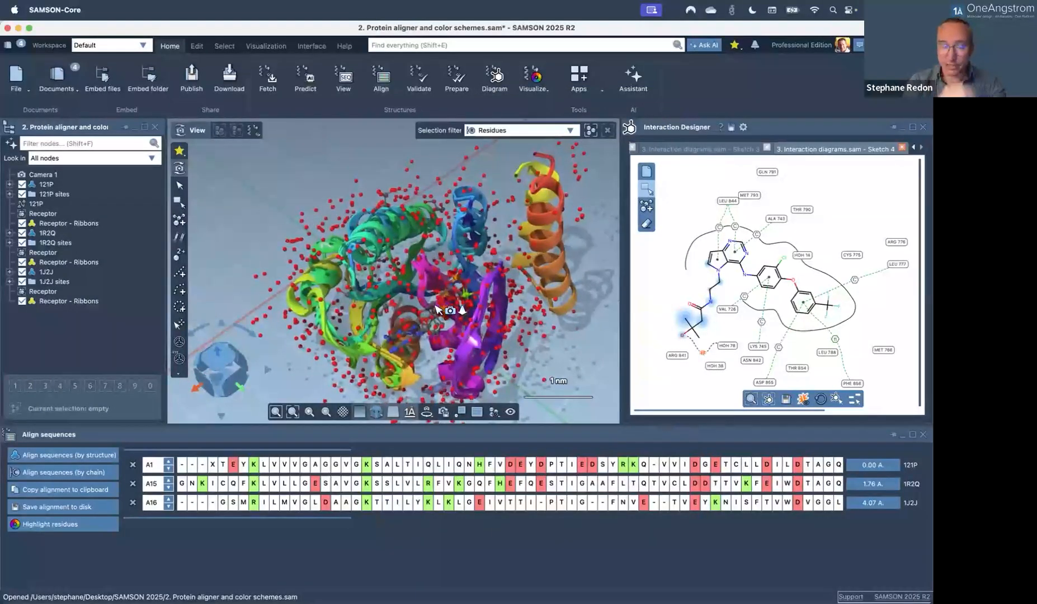
{"action": "scroll", "coordinate": [448, 305], "scroll_direction": "up", "scroll_amount": 2}
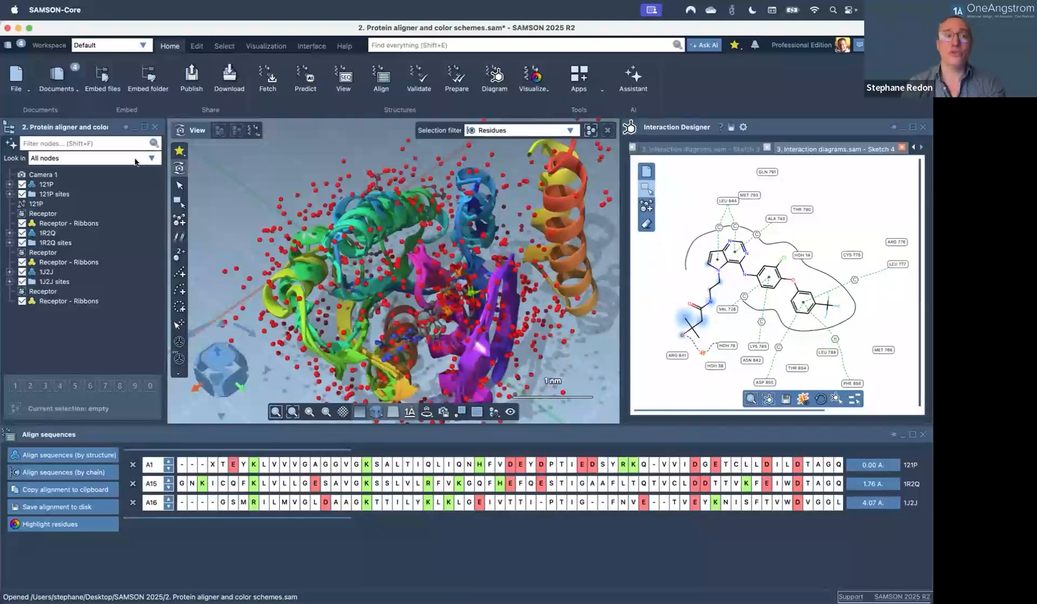
Select 121P and create an empty Sketch 1 in the Interaction Designer.
{"action": "left_click", "coordinate": [52, 185]}
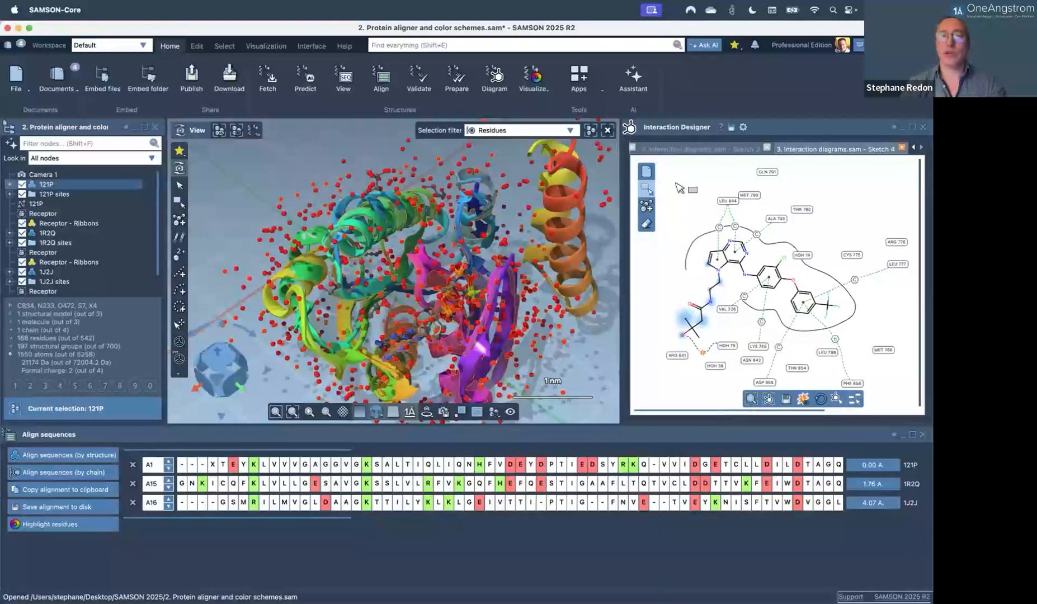
{"action": "left_click", "coordinate": [648, 174]}
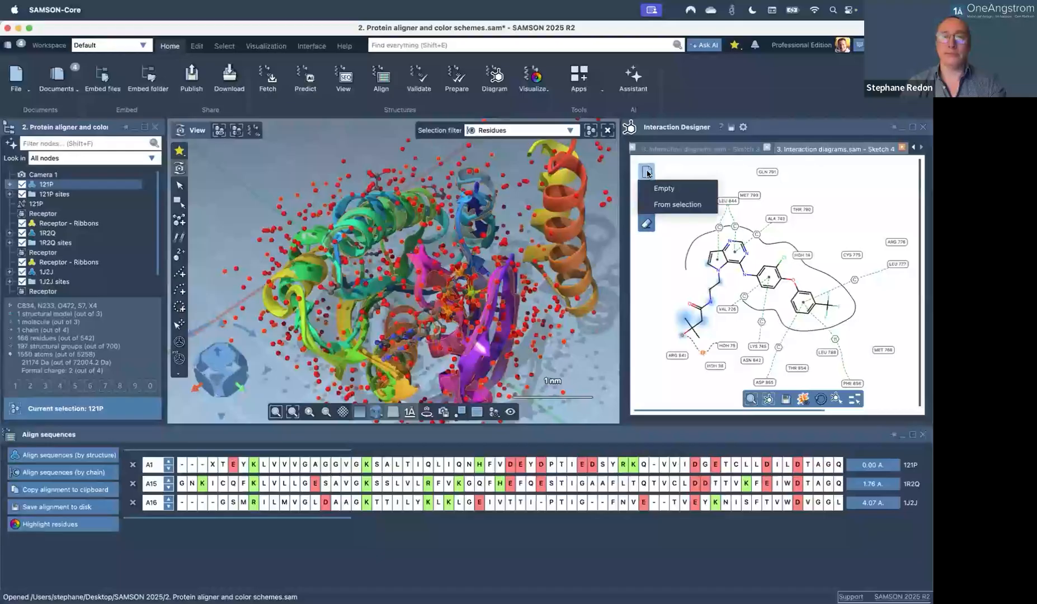
{"action": "left_click", "coordinate": [664, 190]}
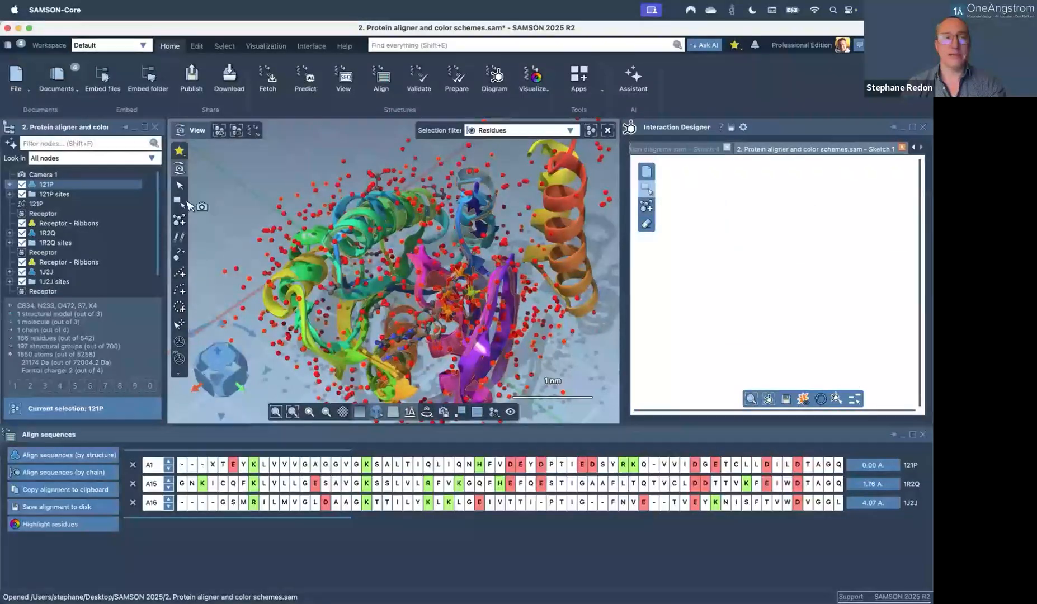
Expand 121P > 121P > chain A in the document tree to list its residues.
{"action": "left_click", "coordinate": [10, 184]}
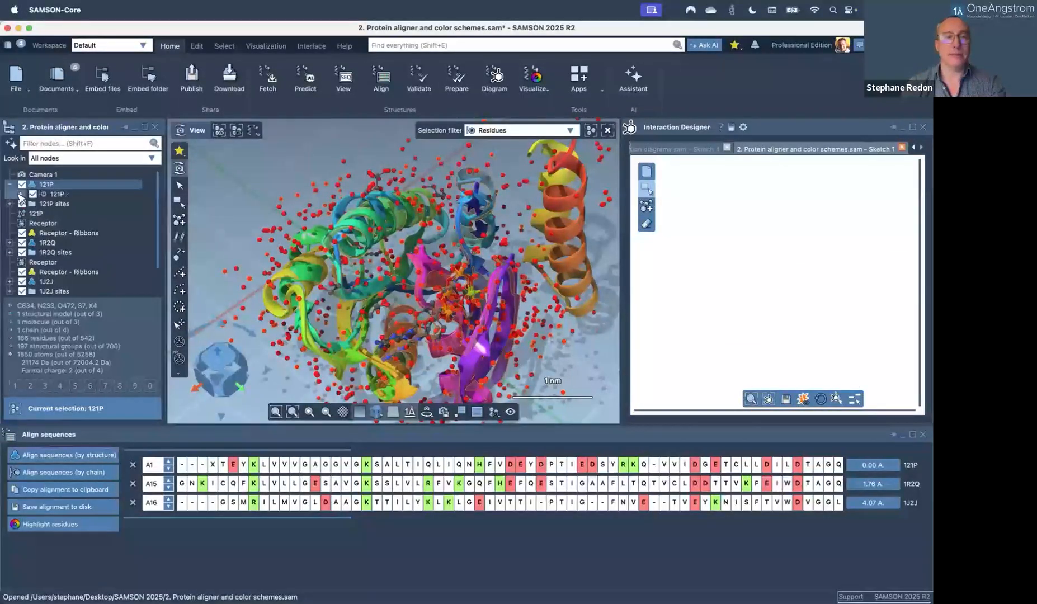
{"action": "left_click", "coordinate": [21, 193]}
{"action": "left_click", "coordinate": [31, 204]}
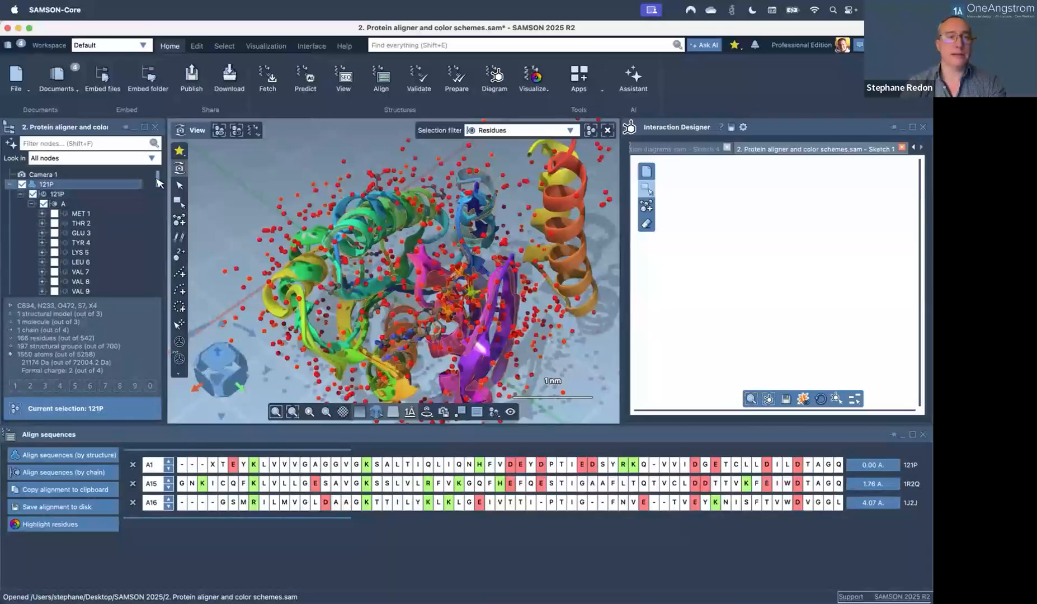
{"action": "left_click", "coordinate": [56, 185]}
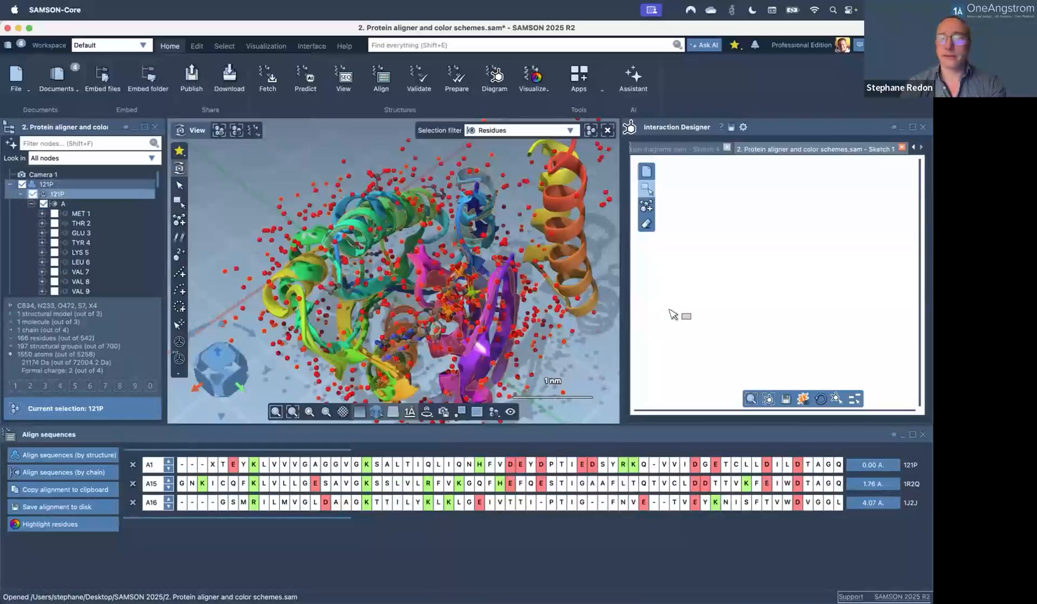
{"action": "left_click", "coordinate": [855, 399]}
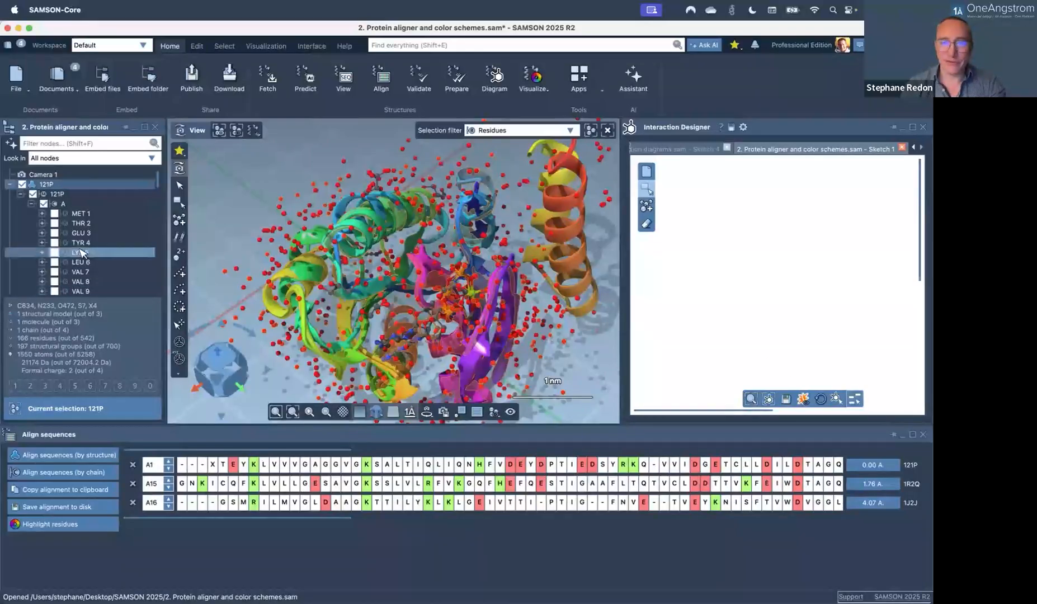
Select the MG 168 magnesium residue and zoom in on it.
{"action": "scroll", "coordinate": [81, 253], "scroll_direction": "down", "scroll_amount": 20}
{"action": "scroll", "coordinate": [81, 253], "scroll_direction": "down", "scroll_amount": 10}
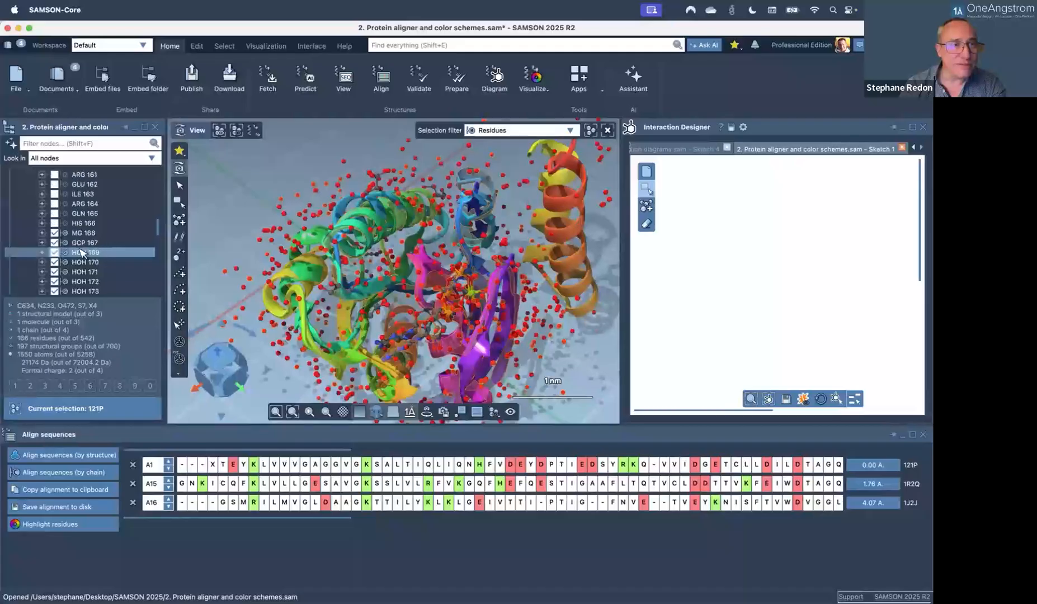
{"action": "left_click", "coordinate": [83, 223]}
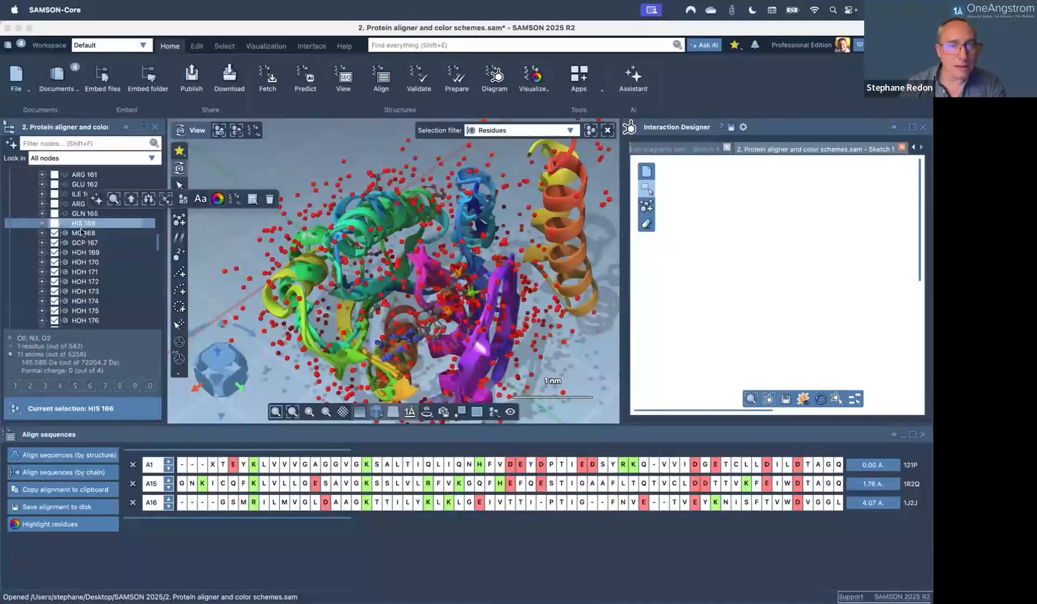
{"action": "left_click", "coordinate": [82, 232]}
{"action": "scroll", "coordinate": [533, 297], "scroll_direction": "up", "scroll_amount": 3}
{"action": "scroll", "coordinate": [450, 288], "scroll_direction": "up", "scroll_amount": 5}
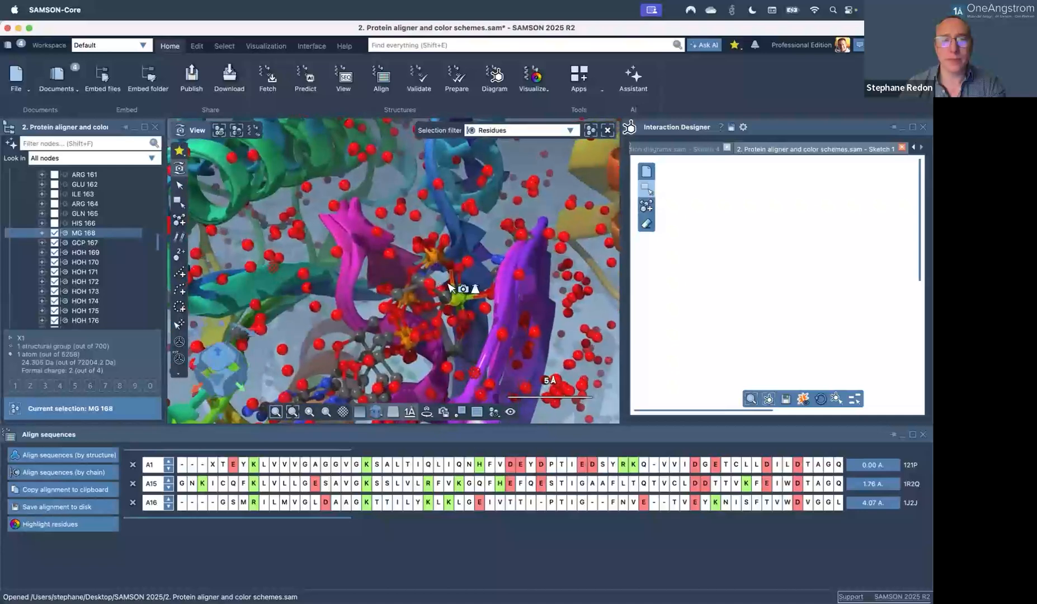
{"action": "scroll", "coordinate": [451, 289], "scroll_direction": "up", "scroll_amount": 3}
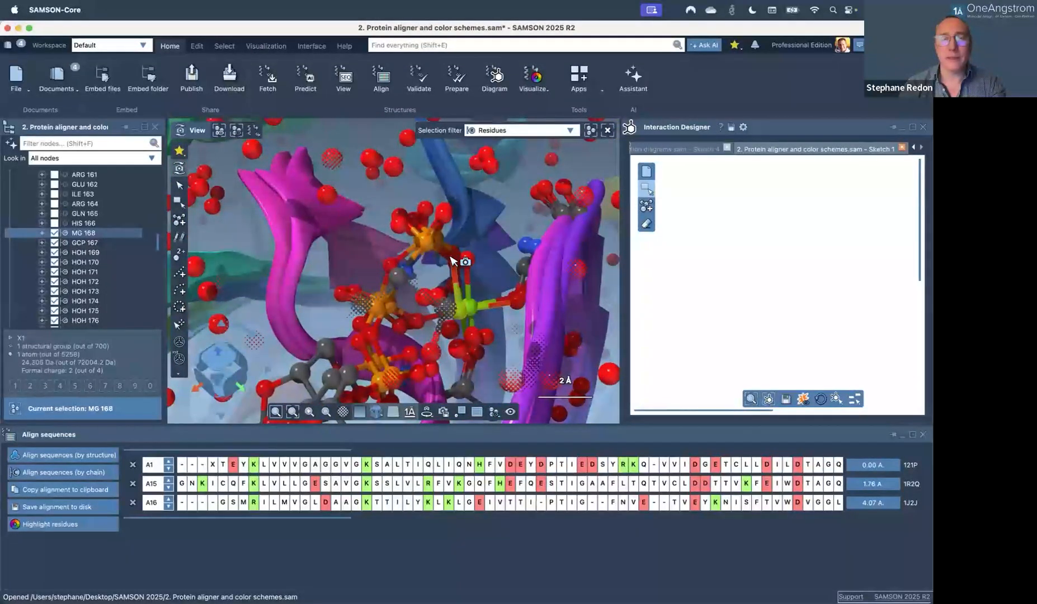
Switch to Point selection with the selection filter set to Any node.
{"action": "left_click", "coordinate": [178, 187]}
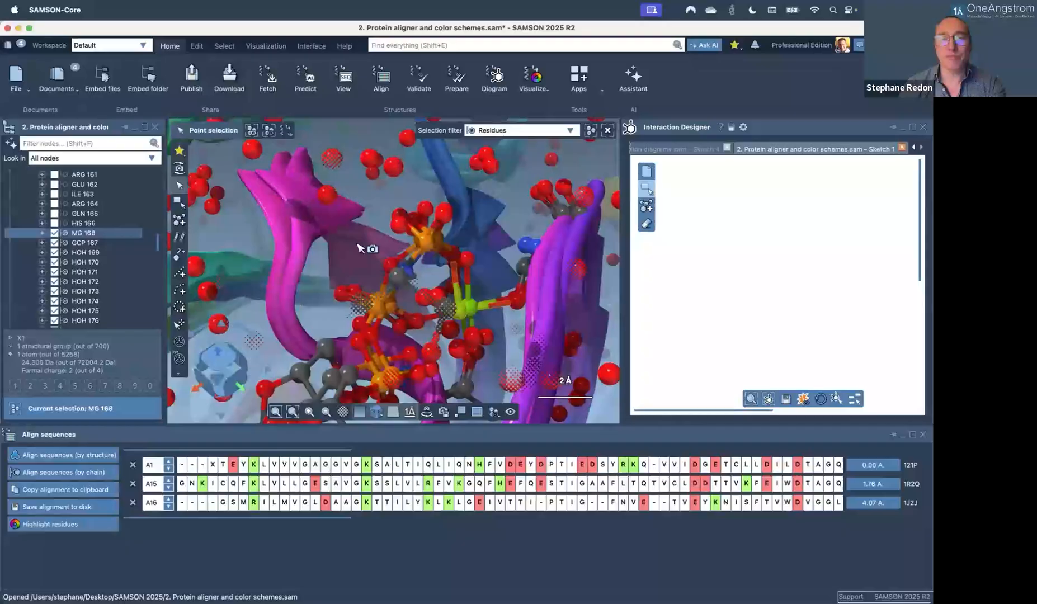
{"action": "left_click", "coordinate": [452, 263]}
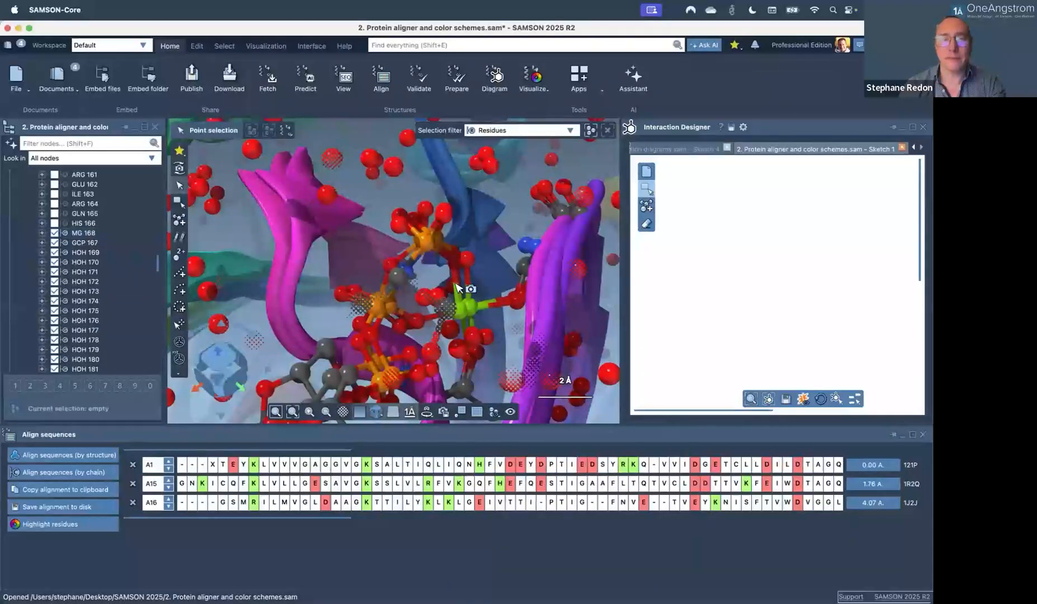
{"action": "scroll", "coordinate": [457, 287], "scroll_direction": "up", "scroll_amount": 2}
{"action": "left_click", "coordinate": [490, 131]}
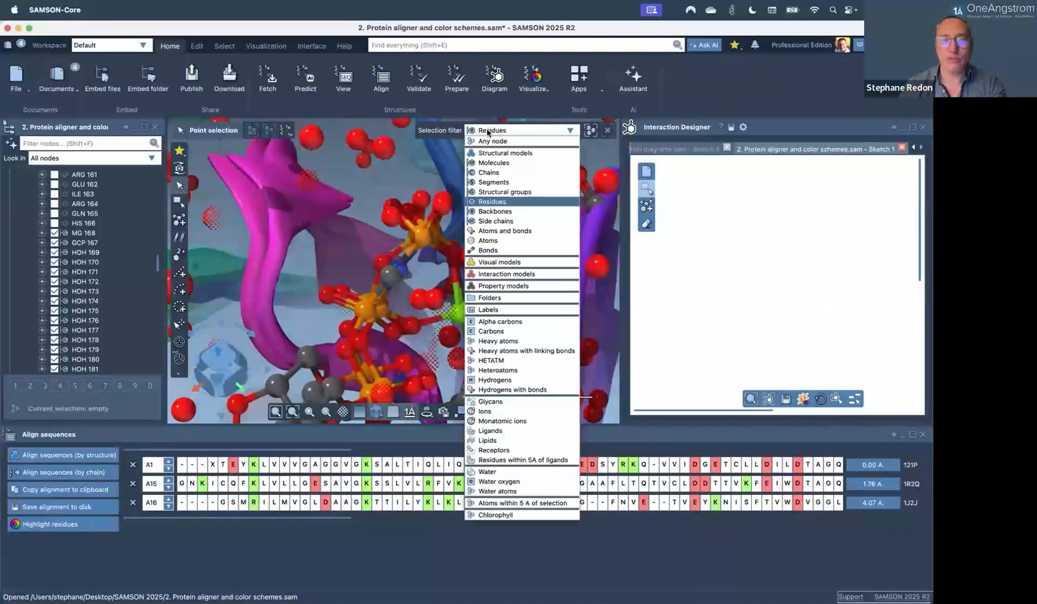
{"action": "left_click", "coordinate": [488, 141]}
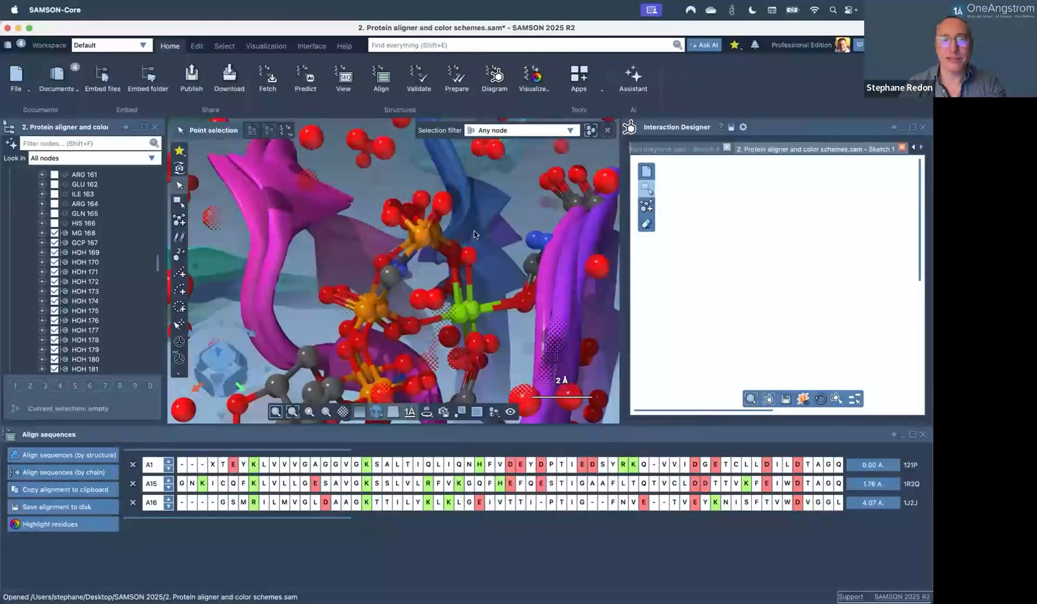
Show an atom beside the magnesium in the document view, then select ligand GCP 167.
{"action": "left_click", "coordinate": [455, 288]}
{"action": "right_click", "coordinate": [455, 287]}
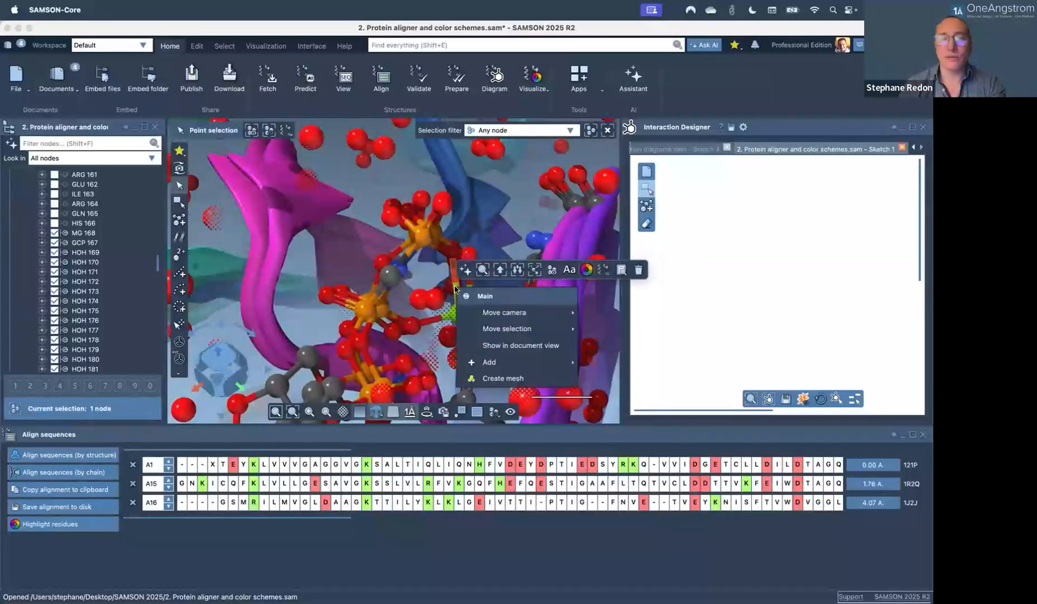
{"action": "left_click", "coordinate": [511, 348]}
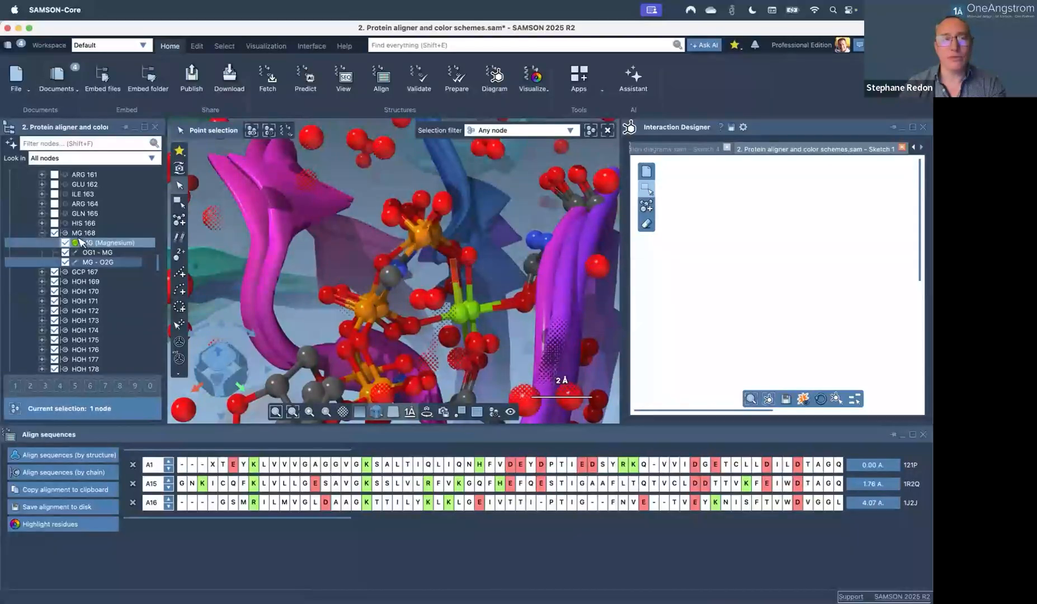
{"action": "scroll", "coordinate": [86, 245], "scroll_direction": "down", "scroll_amount": 1}
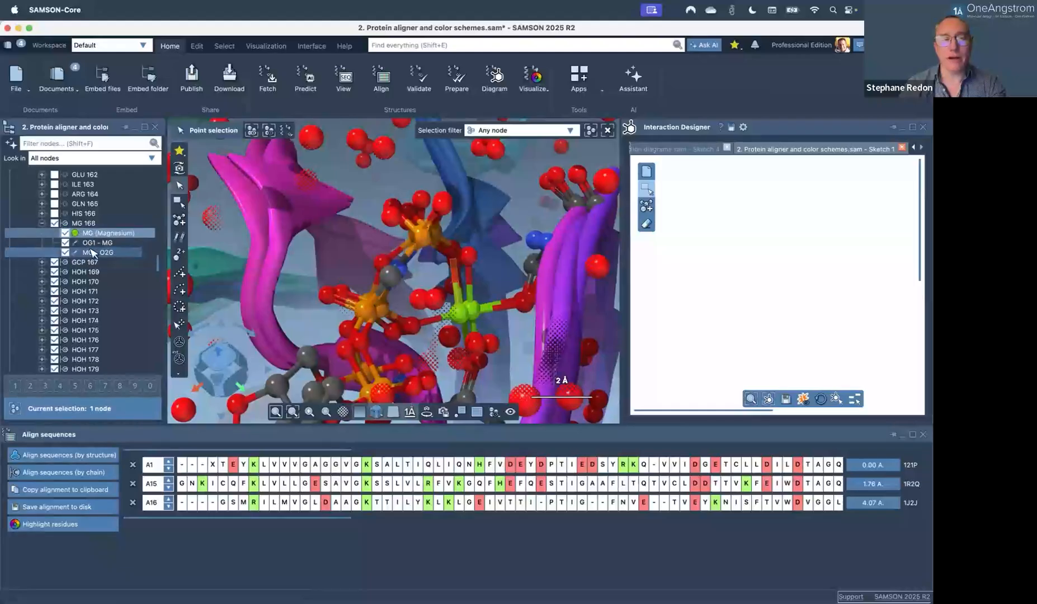
{"action": "left_click", "coordinate": [86, 263]}
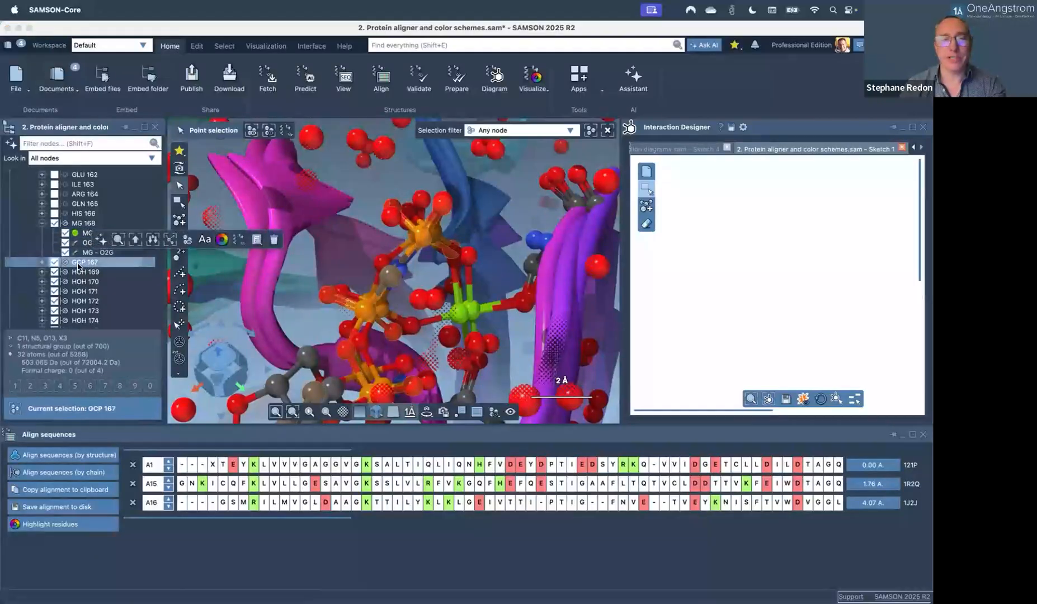
Build an interaction diagram from GCP 167, deselect it, and switch to '3. Interaction diagrams.sam'.
{"action": "left_click", "coordinate": [835, 399]}
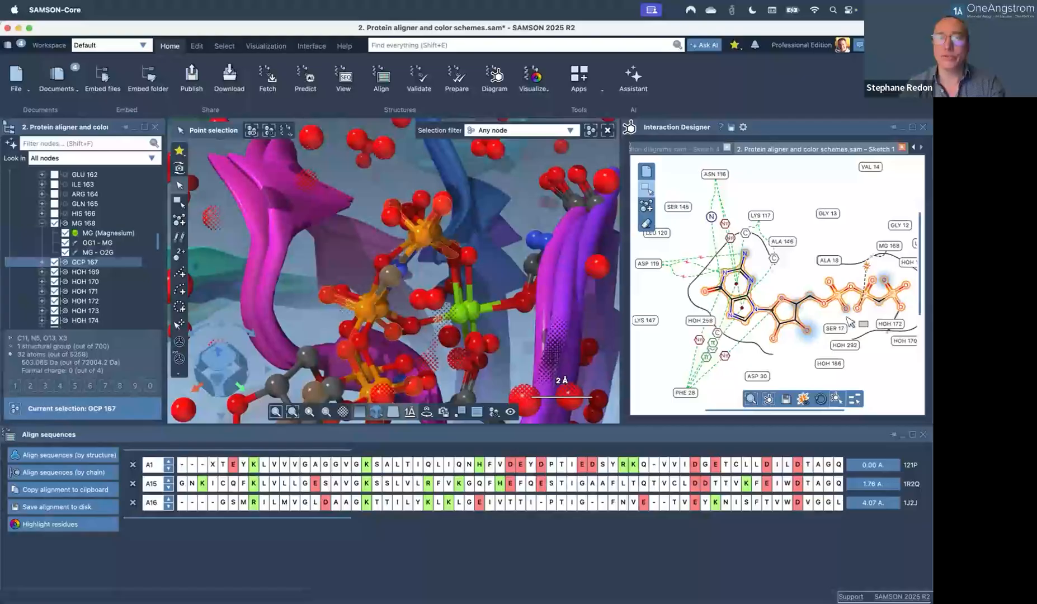
{"action": "left_click", "coordinate": [841, 247]}
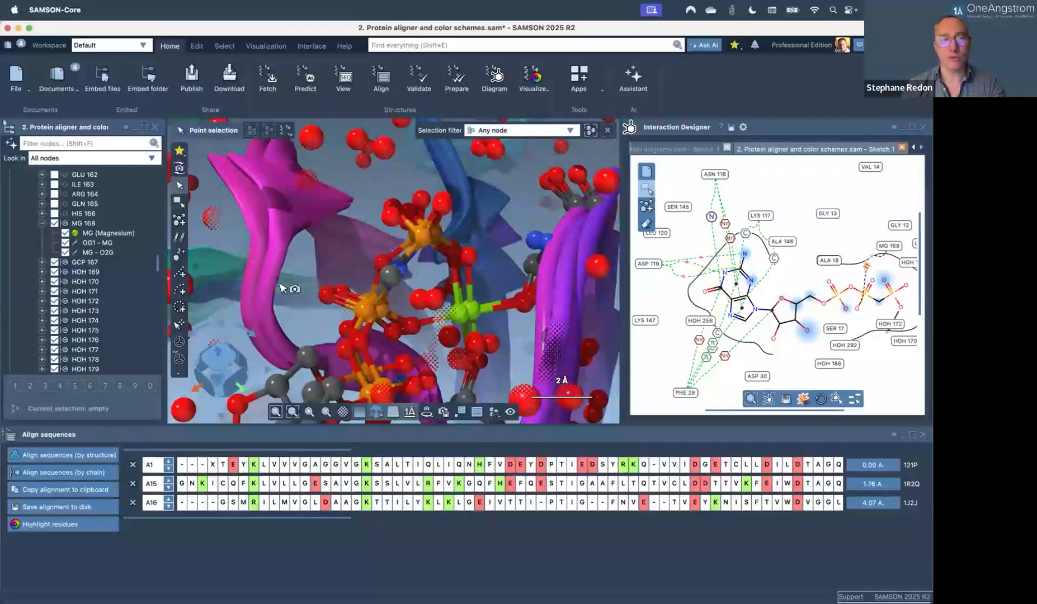
{"action": "scroll", "coordinate": [428, 324], "scroll_direction": "down", "scroll_amount": 1}
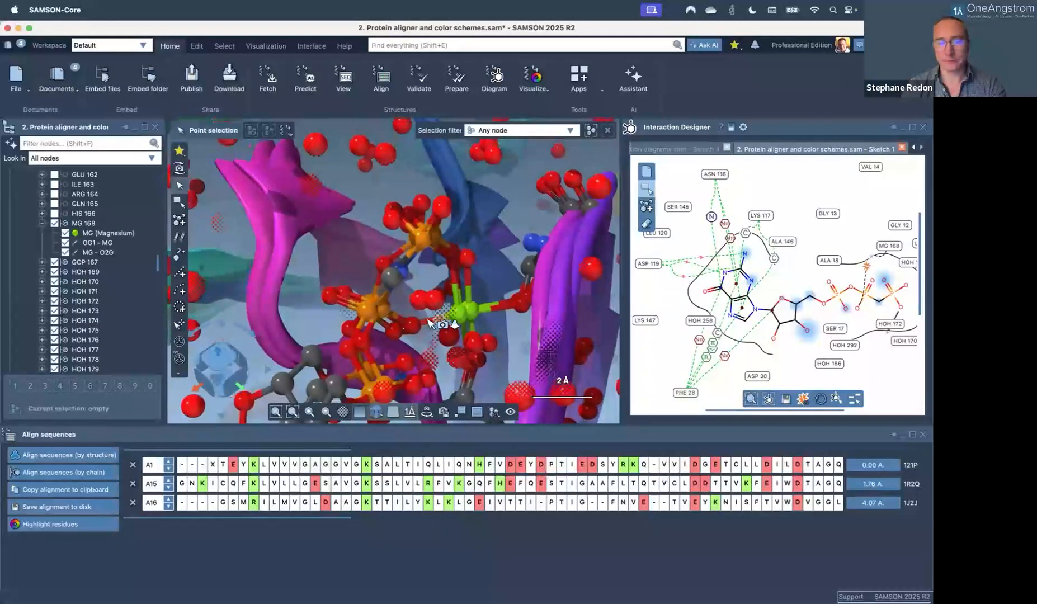
{"action": "scroll", "coordinate": [428, 323], "scroll_direction": "down", "scroll_amount": 2}
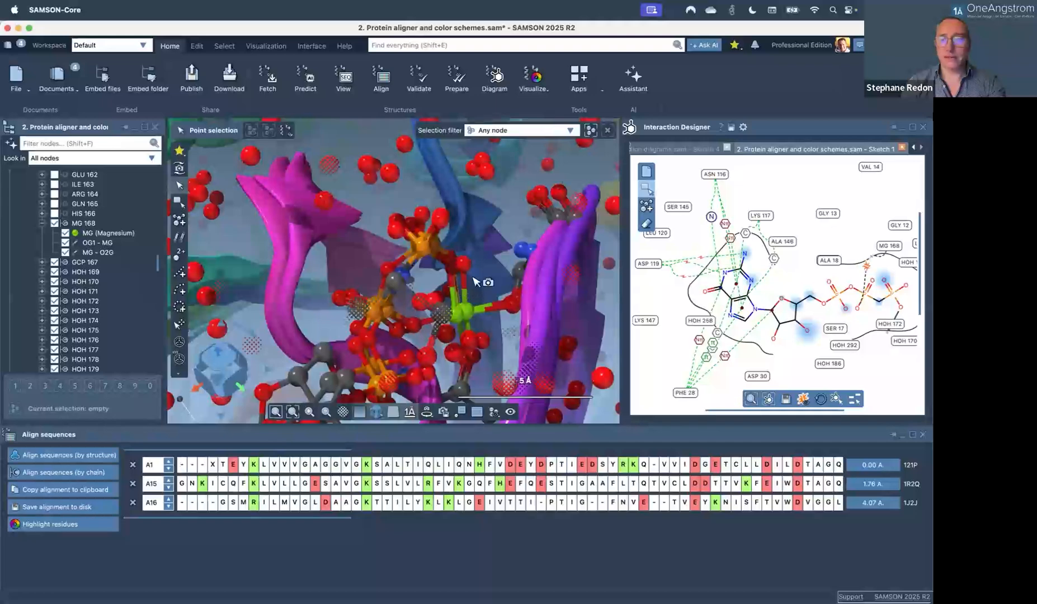
{"action": "left_click", "coordinate": [902, 147]}
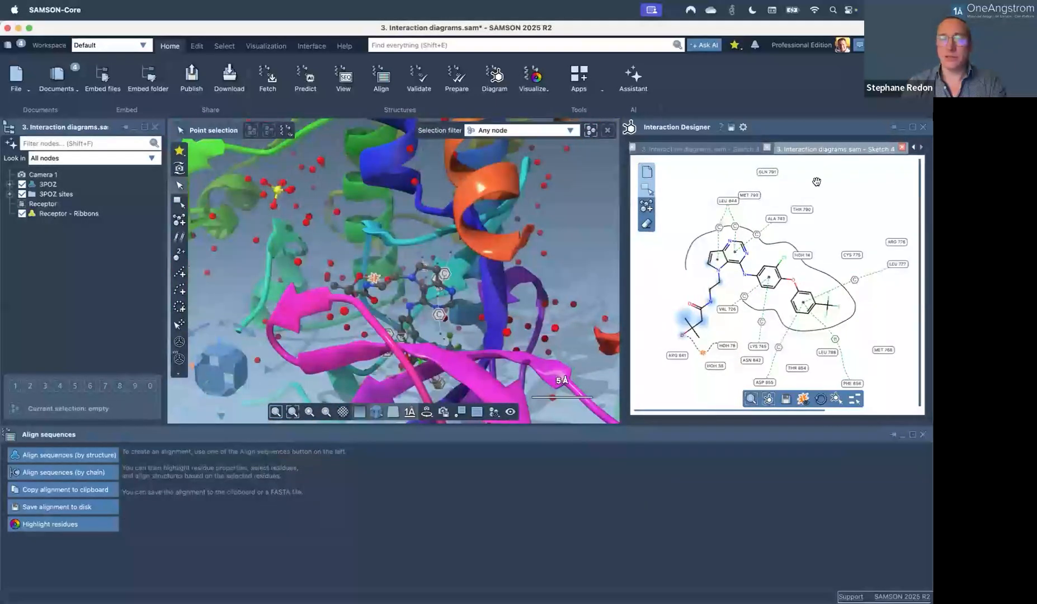
Close the sequence alignment panel and enlarge the 3D view and interaction diagram to reveal its legend.
{"action": "mouse_move", "coordinate": [413, 287]}
{"action": "right_mouse_down"}
{"action": "mouse_move", "coordinate": [374, 309]}
{"action": "mouse_move", "coordinate": [419, 287]}
{"action": "right_mouse_up"}
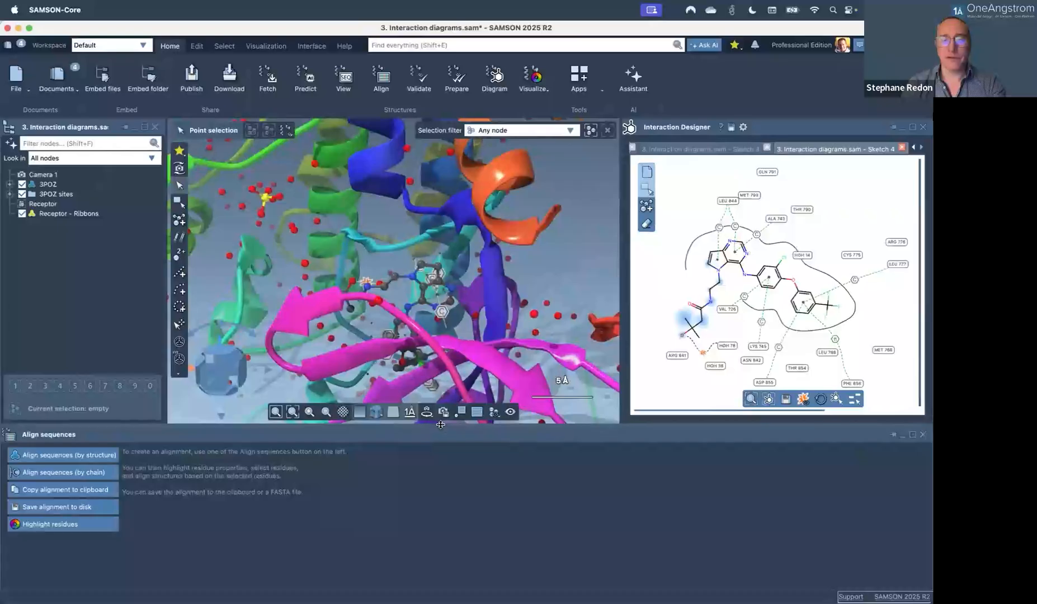
{"action": "left_click_drag", "start_coordinate": [438, 460], "coordinate": [439, 529]}
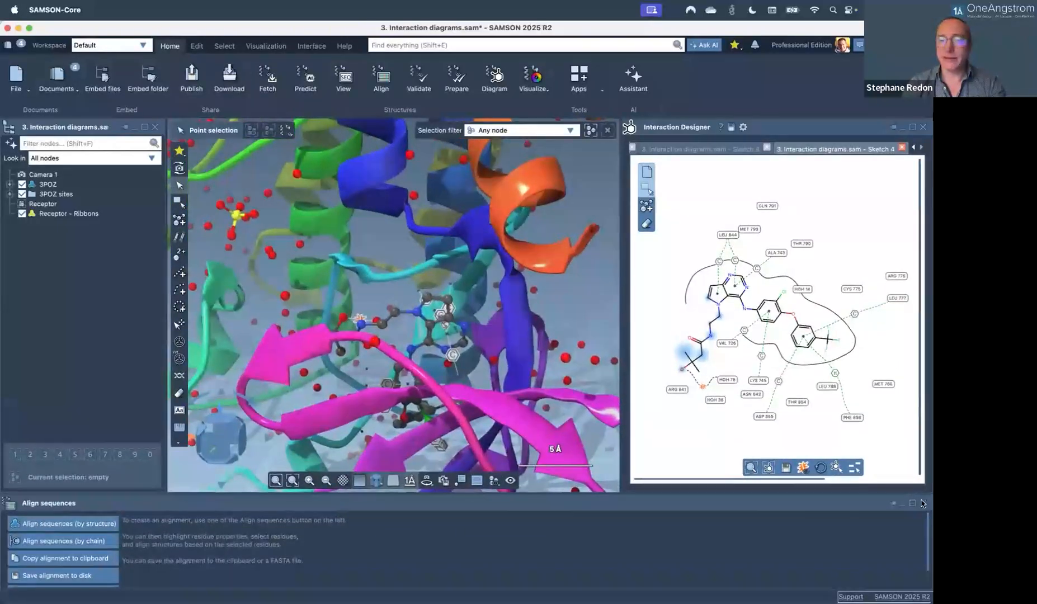
{"action": "left_click", "coordinate": [923, 504]}
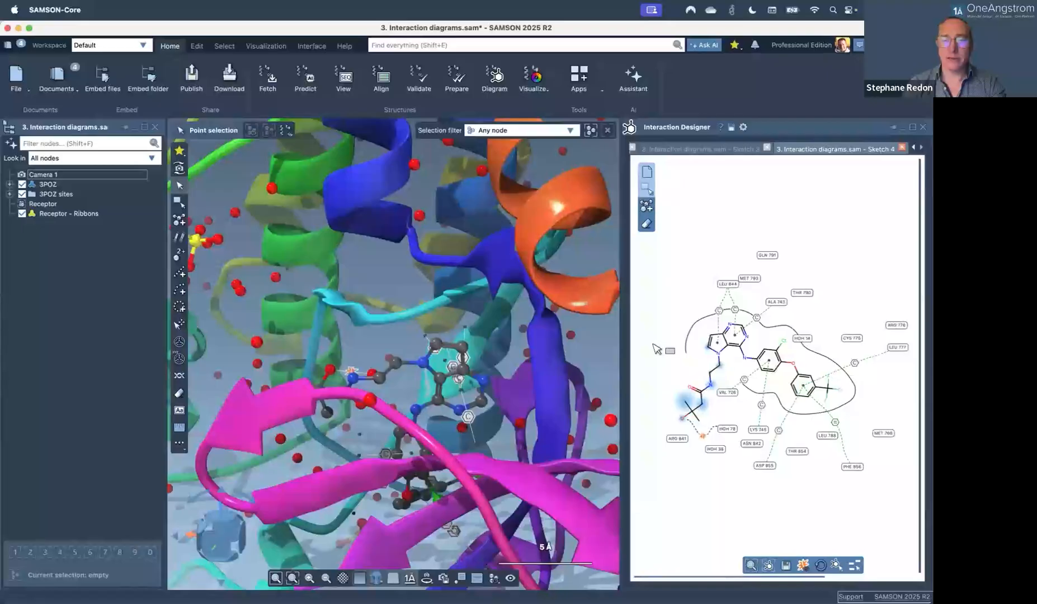
{"action": "left_click_drag", "start_coordinate": [563, 340], "coordinate": [520, 341]}
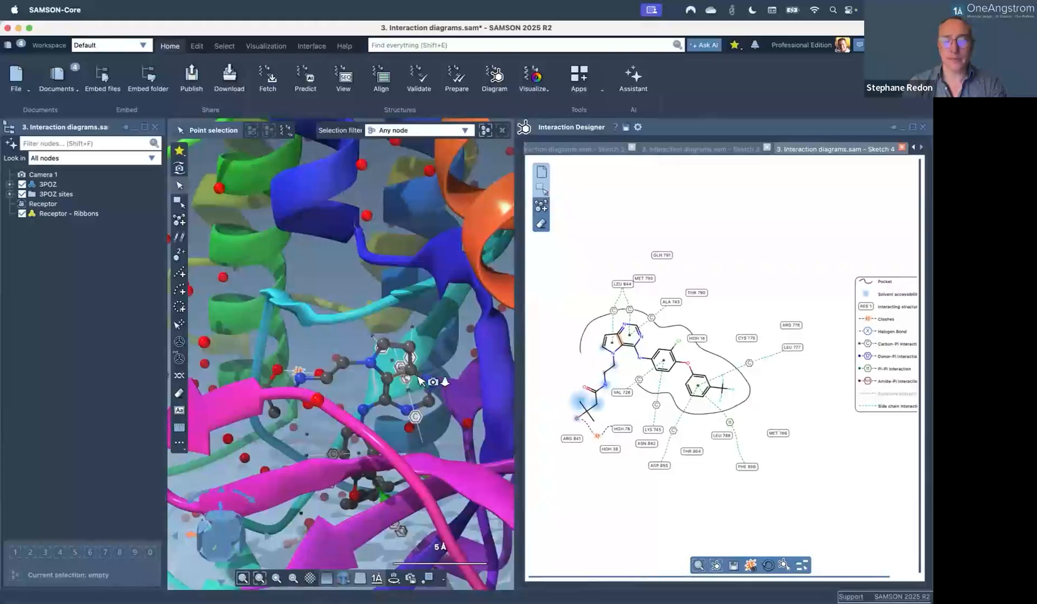
Zoom in and orbit around the ligand's fused ring, selecting then clearing a carbon atom.
{"action": "scroll", "coordinate": [414, 375], "scroll_direction": "up", "scroll_amount": 5}
{"action": "double_click", "coordinate": [418, 376]}
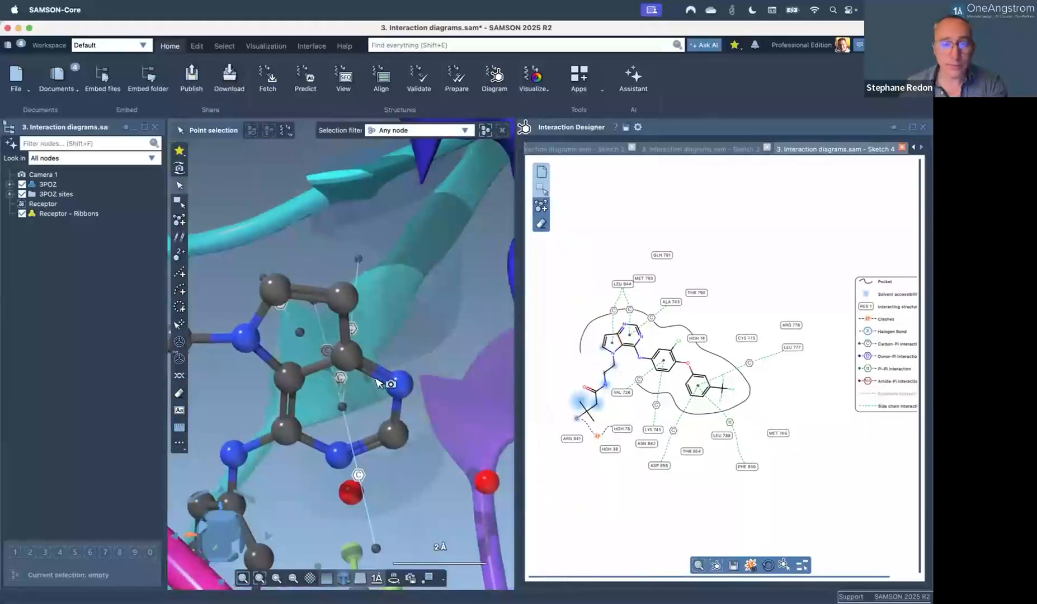
{"action": "mouse_move", "coordinate": [403, 386]}
{"action": "right_mouse_down"}
{"action": "mouse_move", "coordinate": [363, 388]}
{"action": "mouse_move", "coordinate": [386, 347]}
{"action": "mouse_move", "coordinate": [403, 384]}
{"action": "mouse_move", "coordinate": [422, 385]}
{"action": "right_mouse_up"}
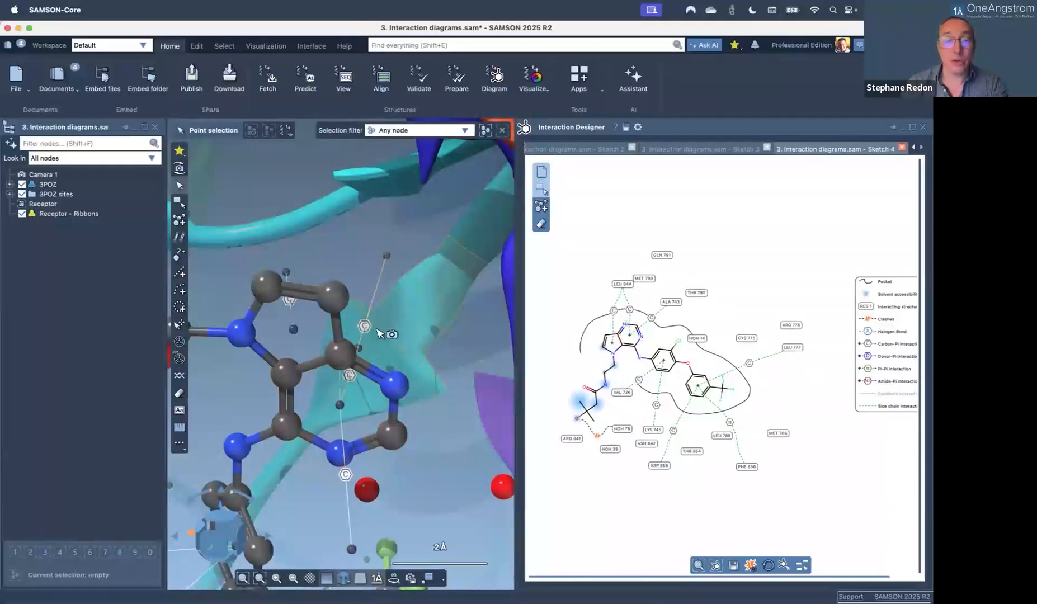
{"action": "scroll", "coordinate": [367, 329], "scroll_direction": "up", "scroll_amount": 1}
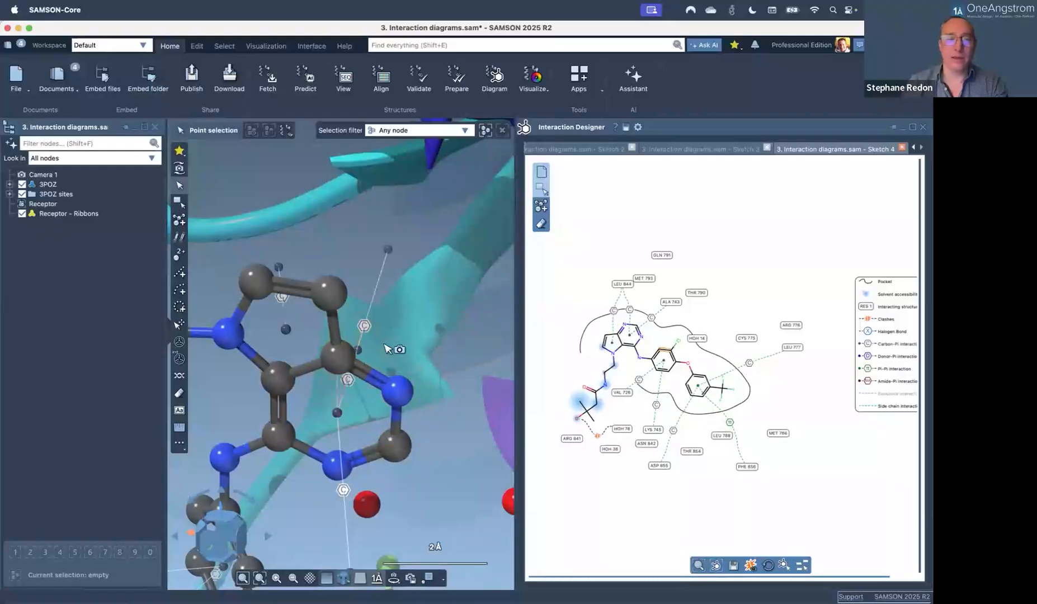
{"action": "right_click_drag", "start_coordinate": [377, 360], "coordinate": [351, 356]}
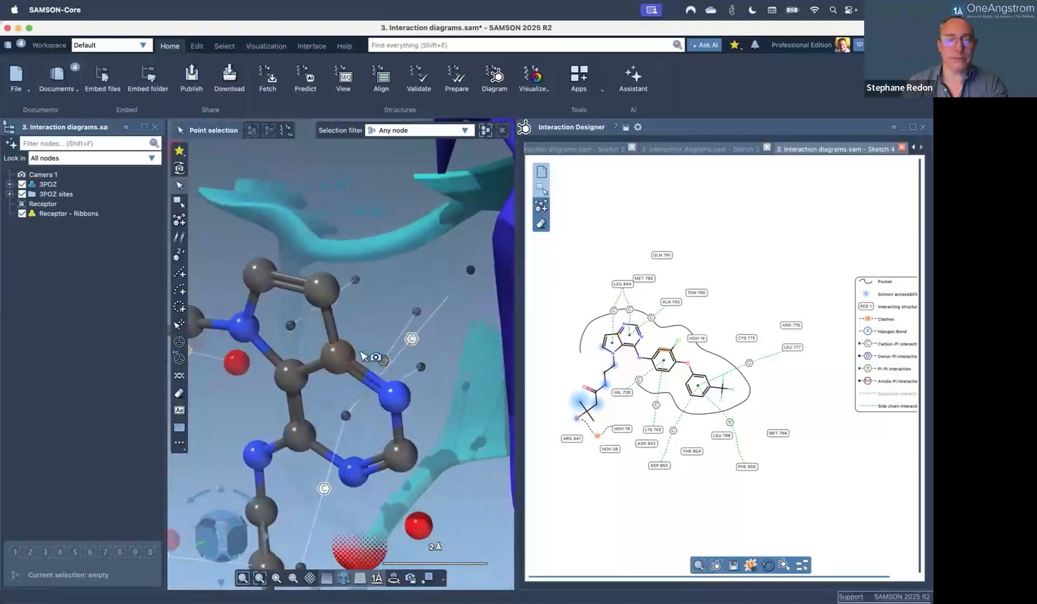
{"action": "left_click", "coordinate": [379, 276]}
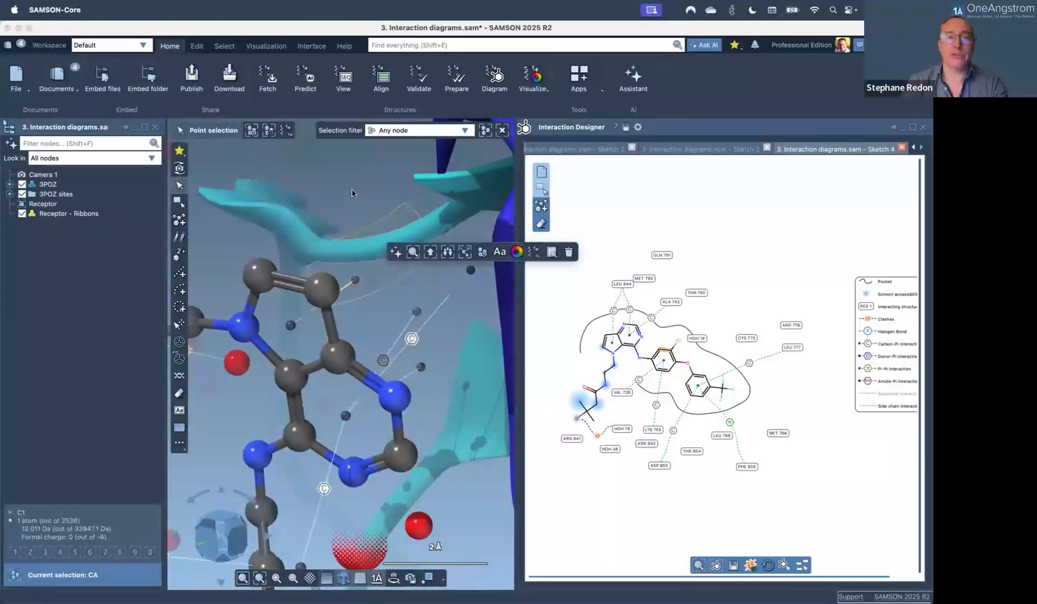
{"action": "left_click", "coordinate": [355, 207]}
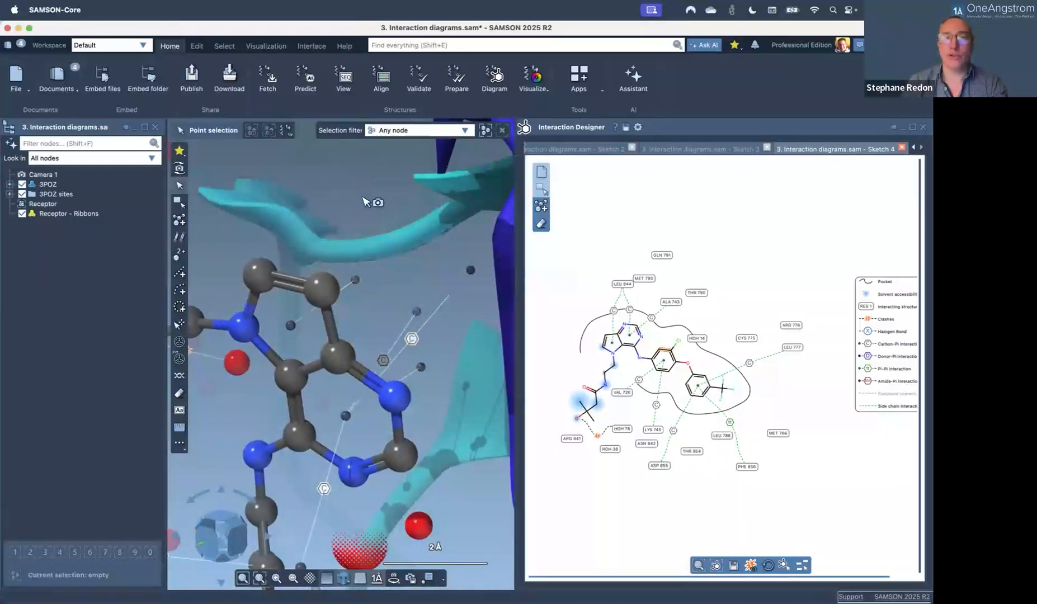
Apply the Protein-ligand visual preset and hide the Receptor ribbons.
{"action": "left_click", "coordinate": [529, 85]}
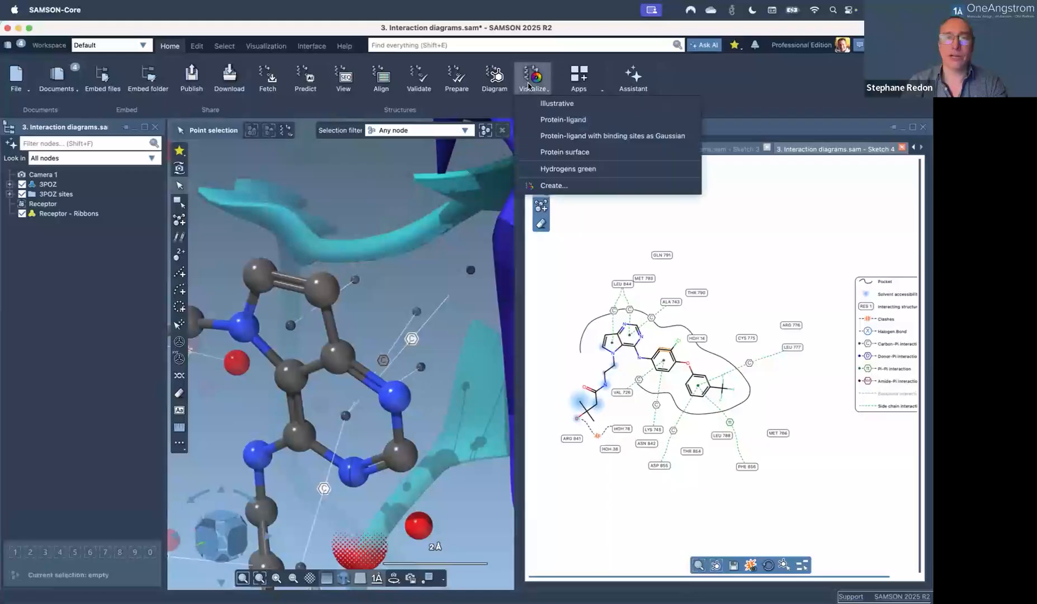
{"action": "left_click", "coordinate": [547, 121]}
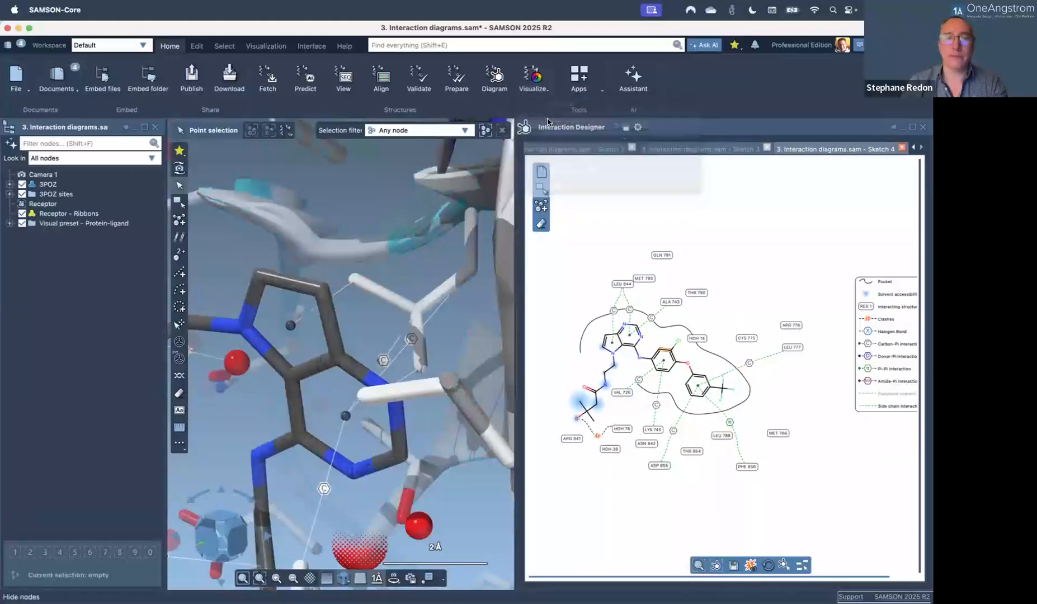
{"action": "right_click_drag", "start_coordinate": [292, 360], "coordinate": [313, 360]}
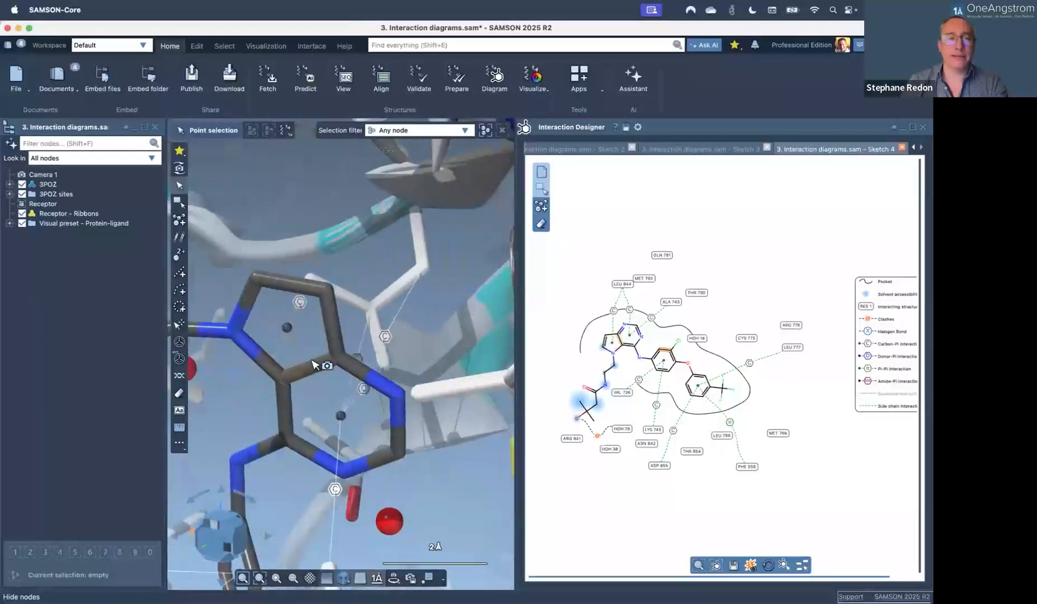
{"action": "left_click", "coordinate": [23, 215]}
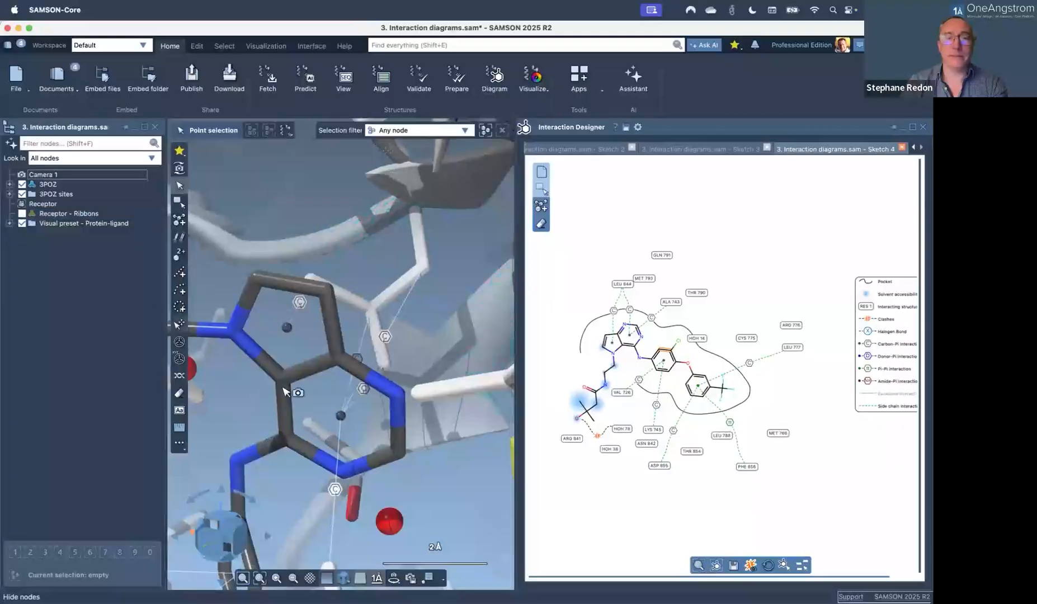
Rotate the stick model and widen the 3D view by narrowing the interaction diagram.
{"action": "scroll", "coordinate": [284, 391], "scroll_direction": "down", "scroll_amount": 2}
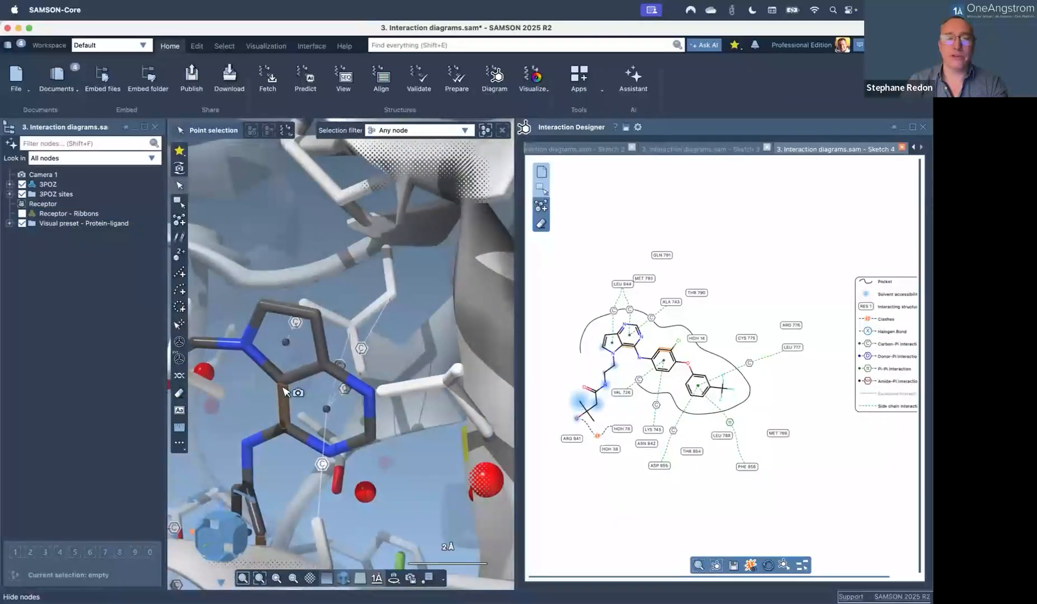
{"action": "right_click_drag", "start_coordinate": [284, 395], "coordinate": [389, 297]}
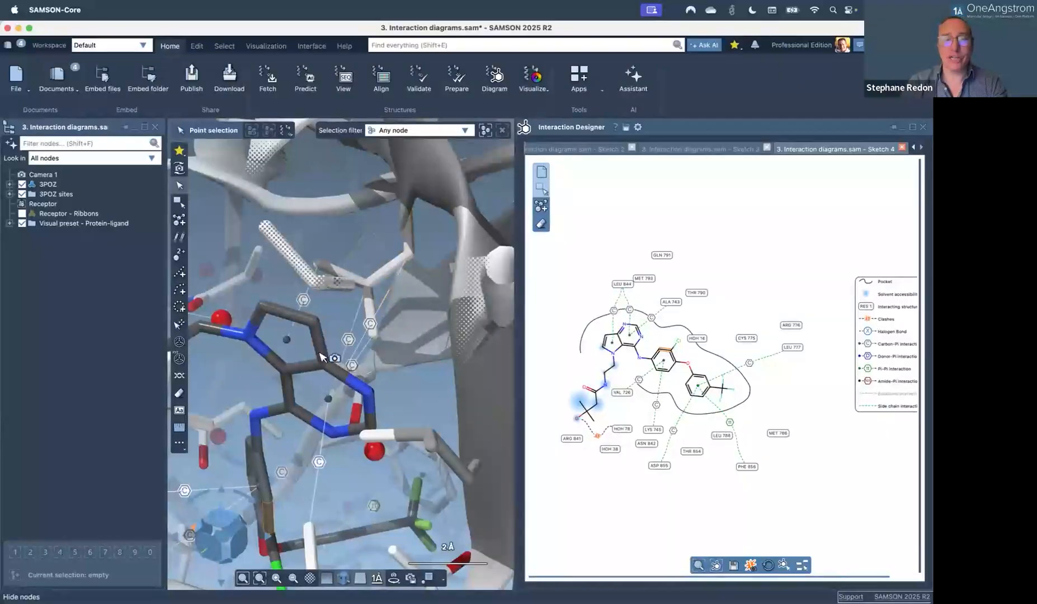
{"action": "right_click_drag", "start_coordinate": [320, 398], "coordinate": [383, 384]}
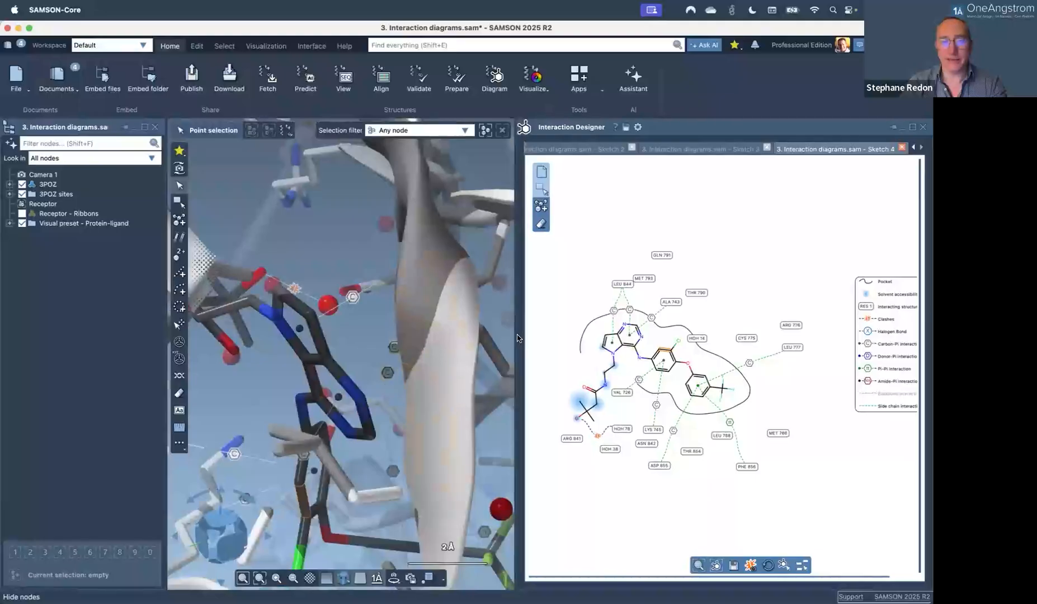
{"action": "left_click_drag", "start_coordinate": [518, 338], "coordinate": [666, 338]}
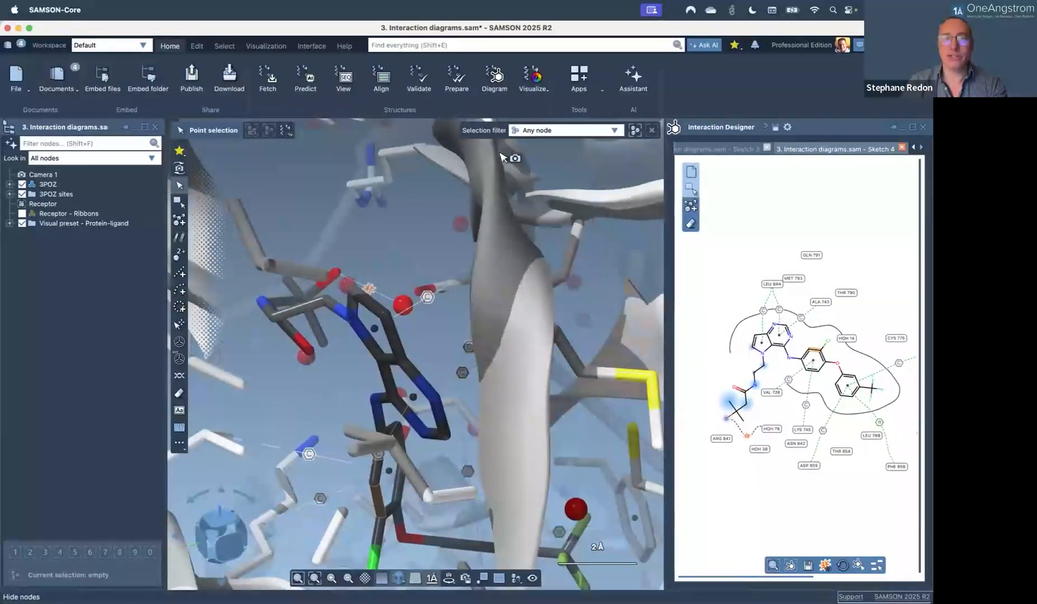
{"action": "left_click", "coordinate": [532, 89]}
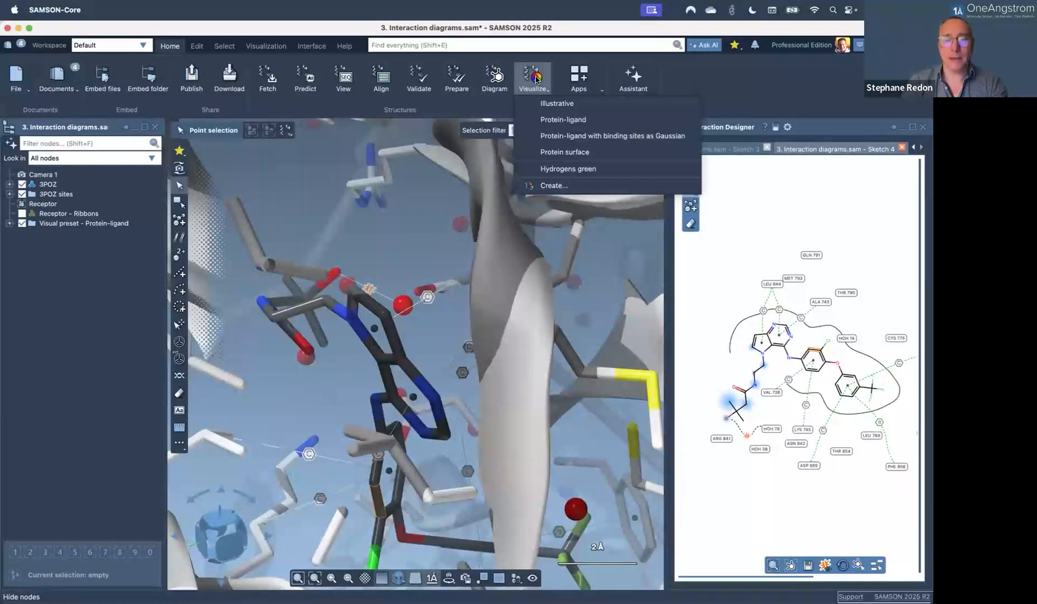
{"action": "left_click", "coordinate": [551, 185]}
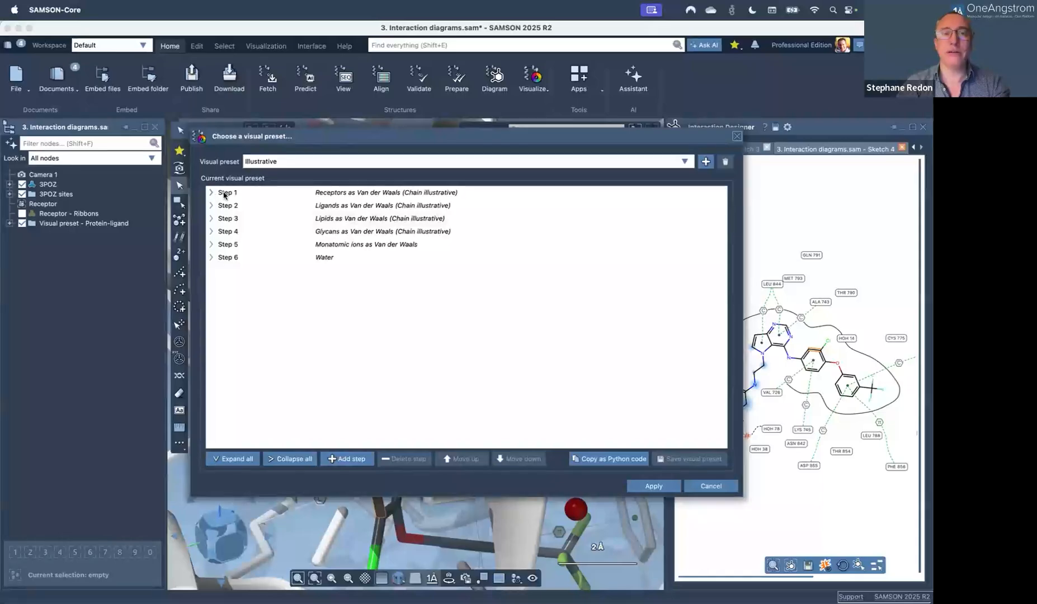
{"action": "left_click", "coordinate": [656, 163]}
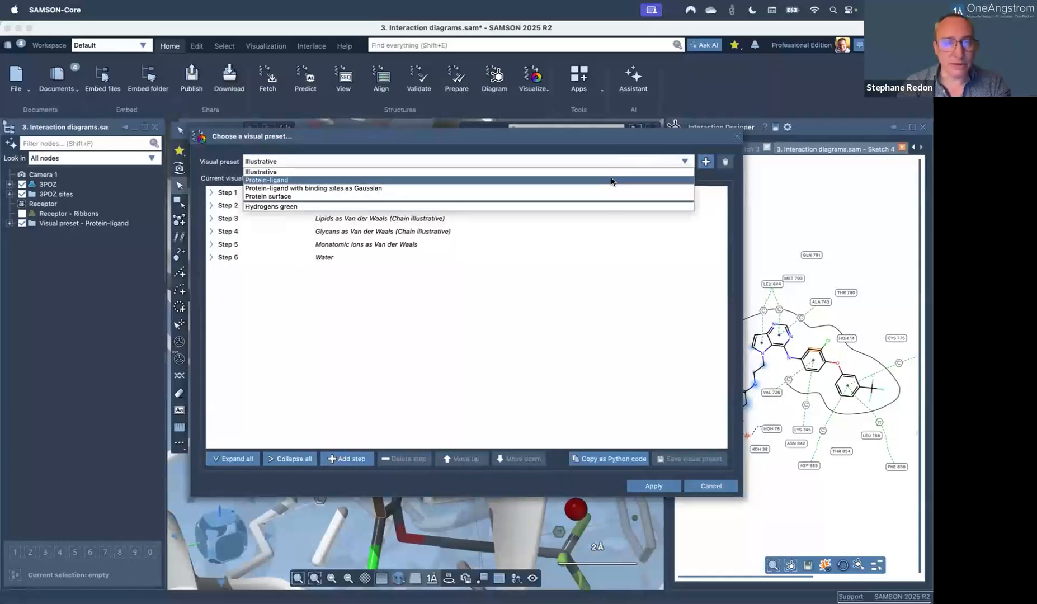
{"action": "left_click", "coordinate": [612, 181]}
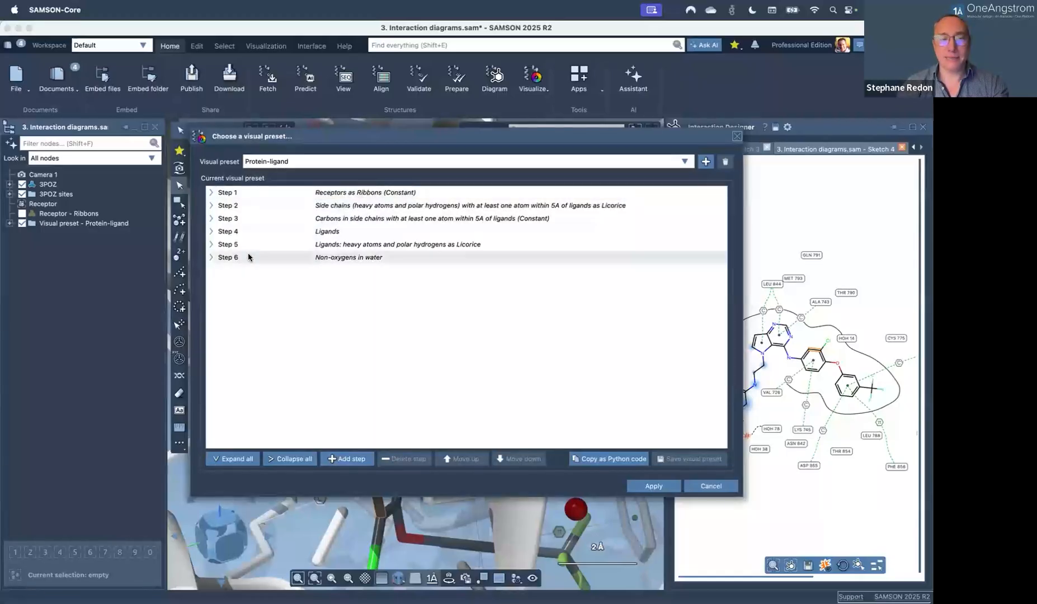
{"action": "left_click", "coordinate": [211, 193]}
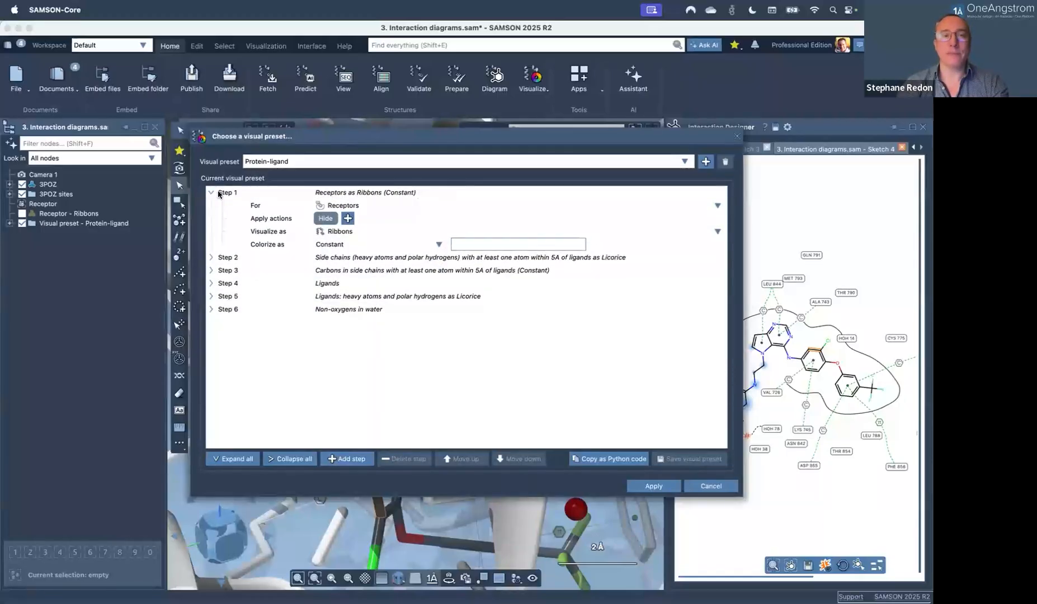
{"action": "left_click", "coordinate": [341, 207]}
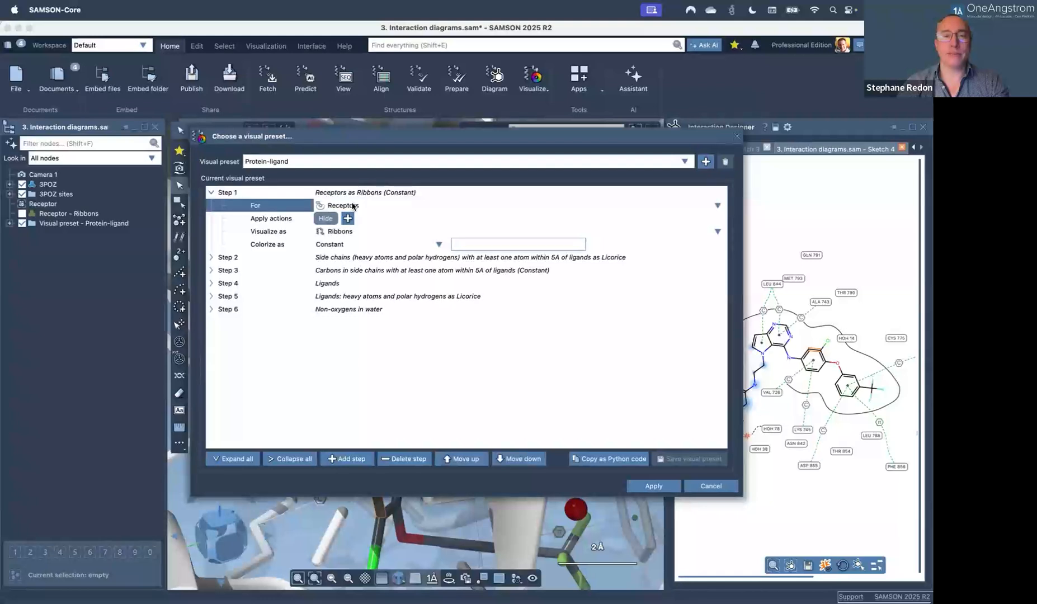
{"action": "left_click", "coordinate": [319, 234]}
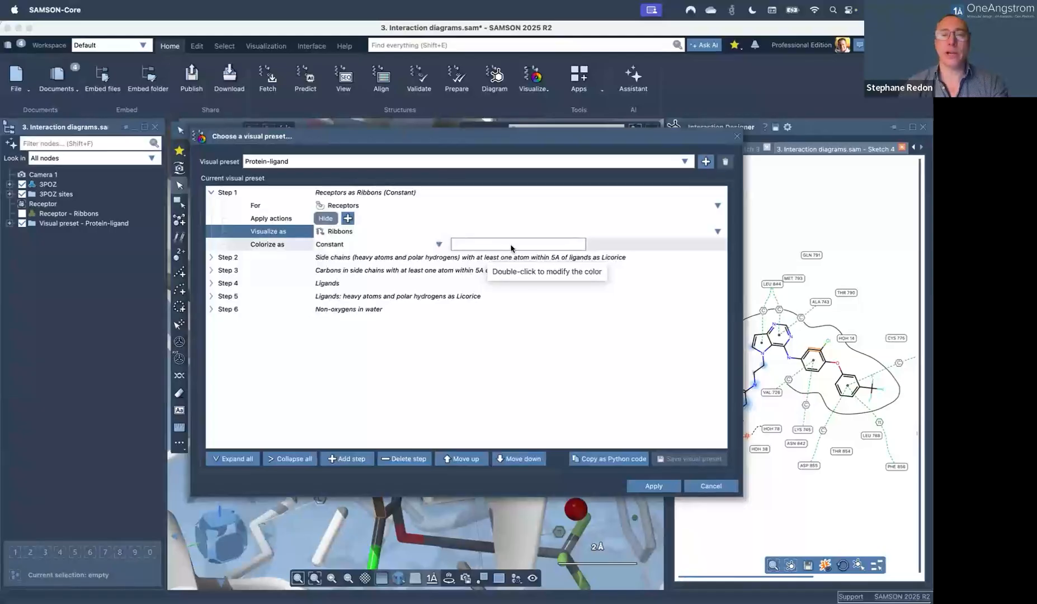
{"action": "left_click", "coordinate": [718, 205]}
{"action": "left_click", "coordinate": [718, 207]}
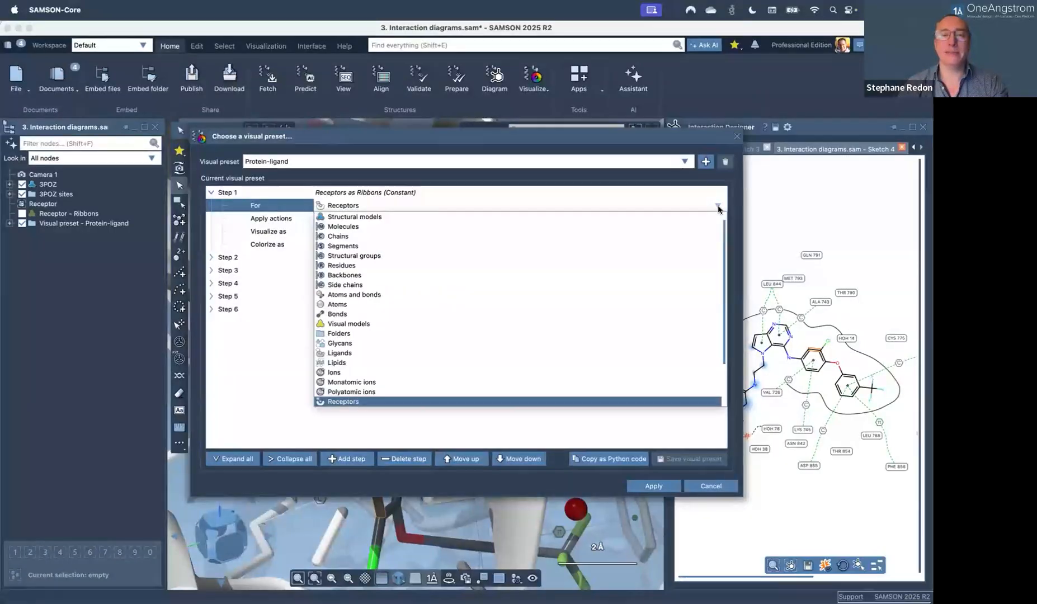
{"action": "left_click", "coordinate": [705, 174]}
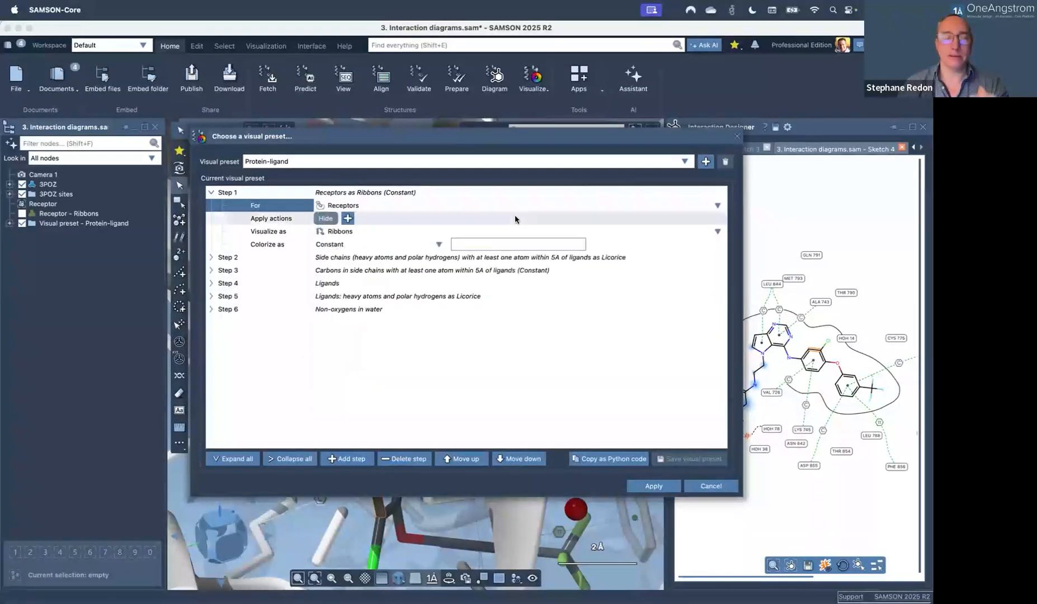
{"action": "left_click", "coordinate": [487, 232]}
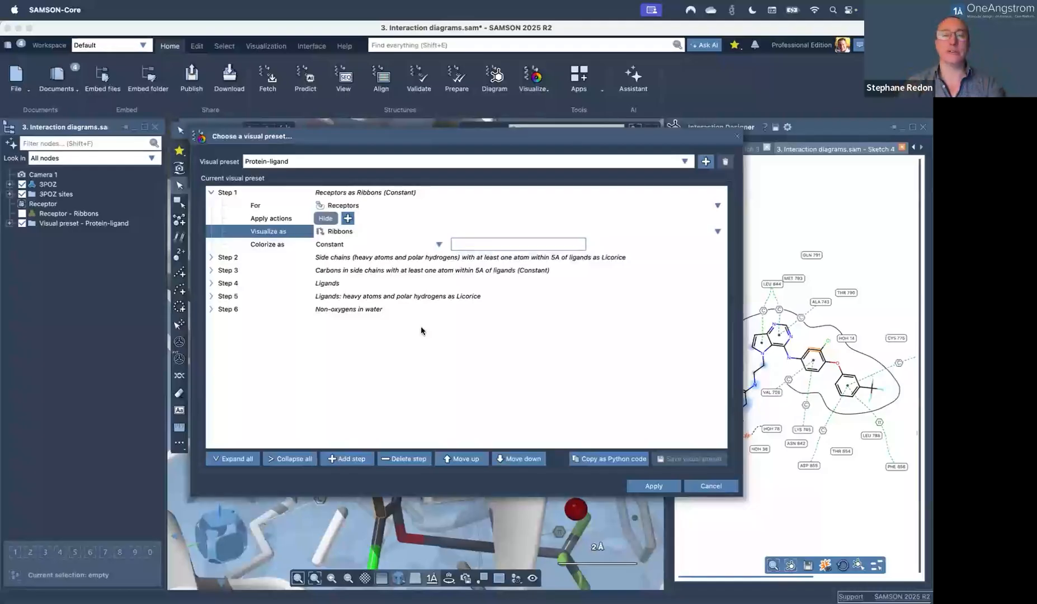
{"action": "left_click", "coordinate": [736, 138]}
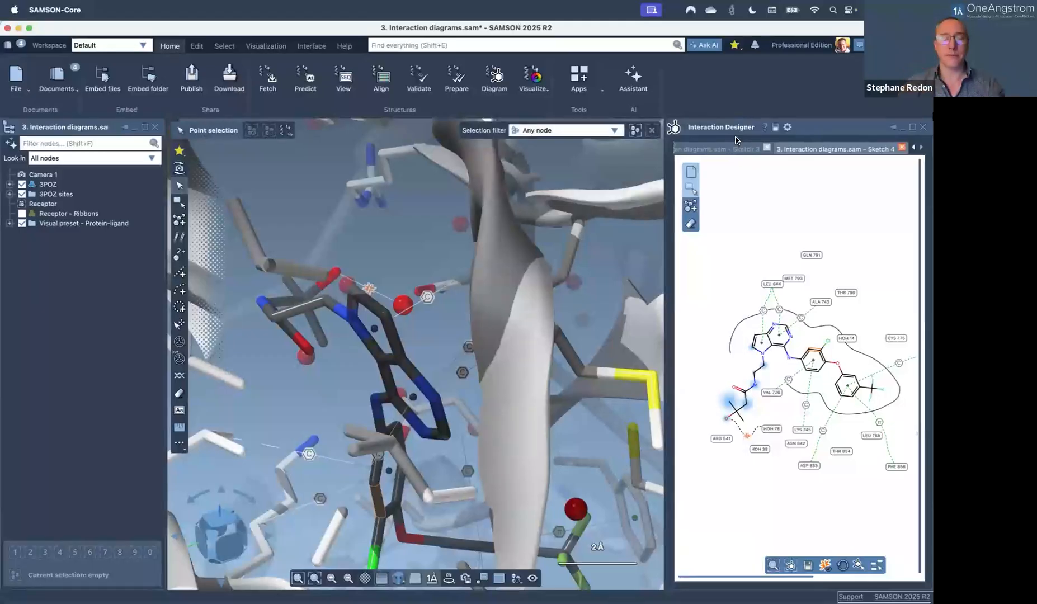
Rotate the binding pocket and make the 3D background white.
{"action": "right_click_drag", "start_coordinate": [362, 385], "coordinate": [403, 339]}
{"action": "right_click_drag", "start_coordinate": [420, 339], "coordinate": [412, 355]}
{"action": "left_click", "coordinate": [383, 578]}
{"action": "left_click", "coordinate": [401, 497]}
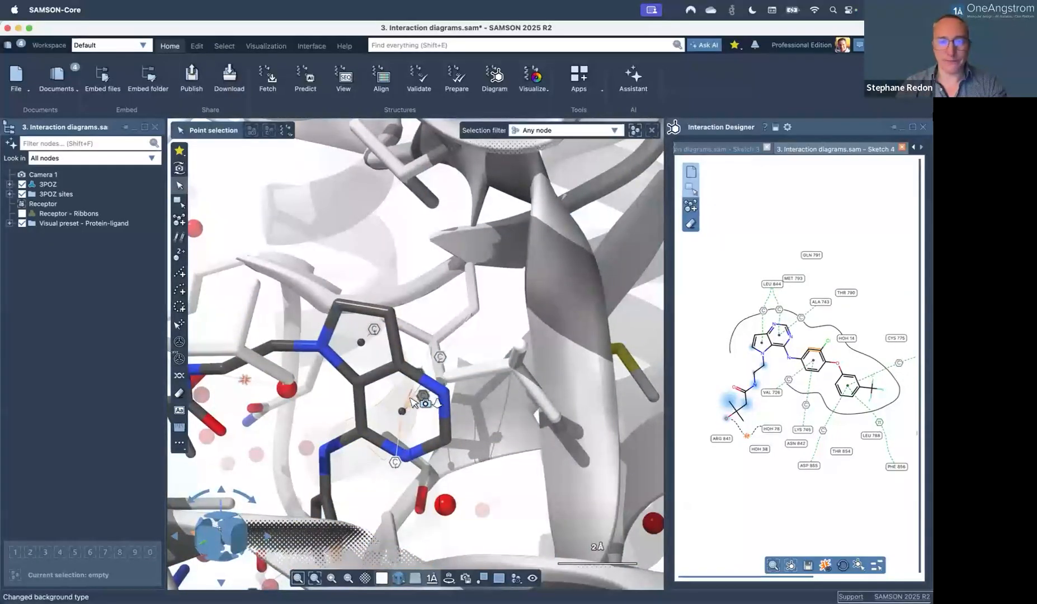
Turn the model toward the ligand ring and set labels to apply to whole residues.
{"action": "right_click_drag", "start_coordinate": [392, 408], "coordinate": [372, 423]}
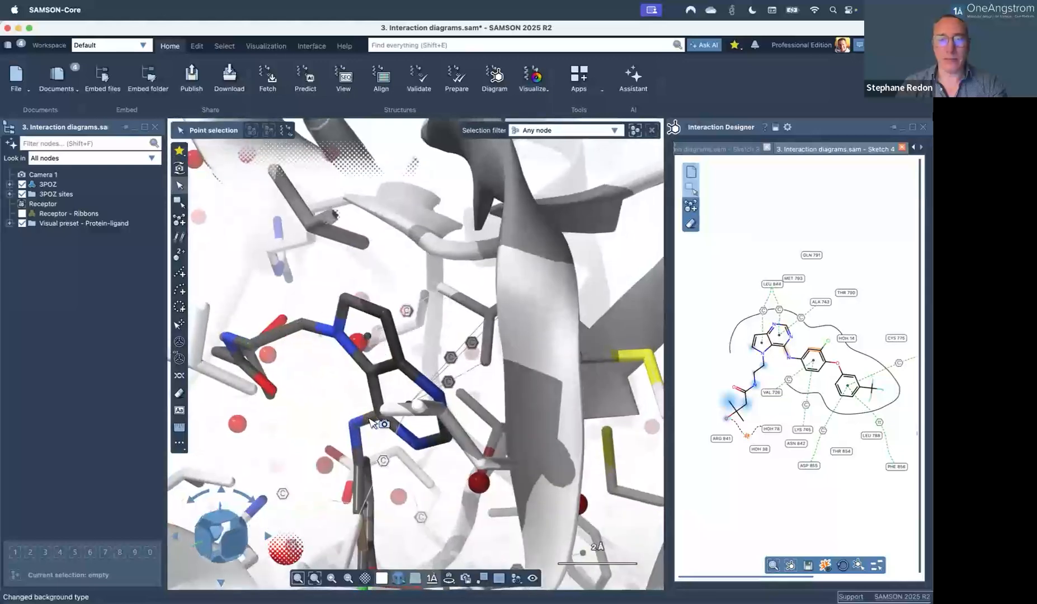
{"action": "right_click_drag", "start_coordinate": [419, 355], "coordinate": [476, 356]}
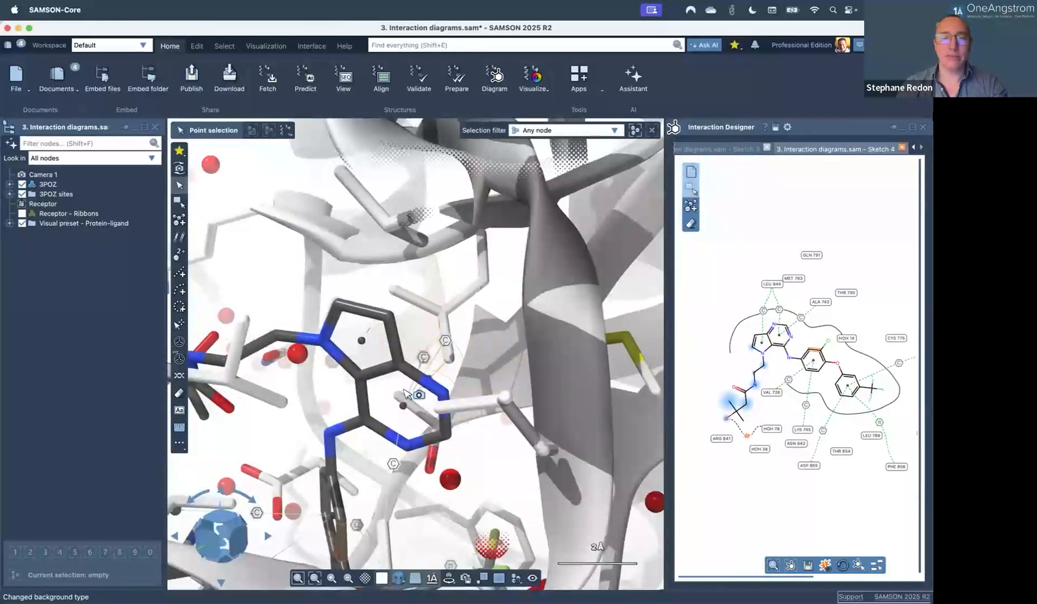
{"action": "left_click", "coordinate": [179, 412]}
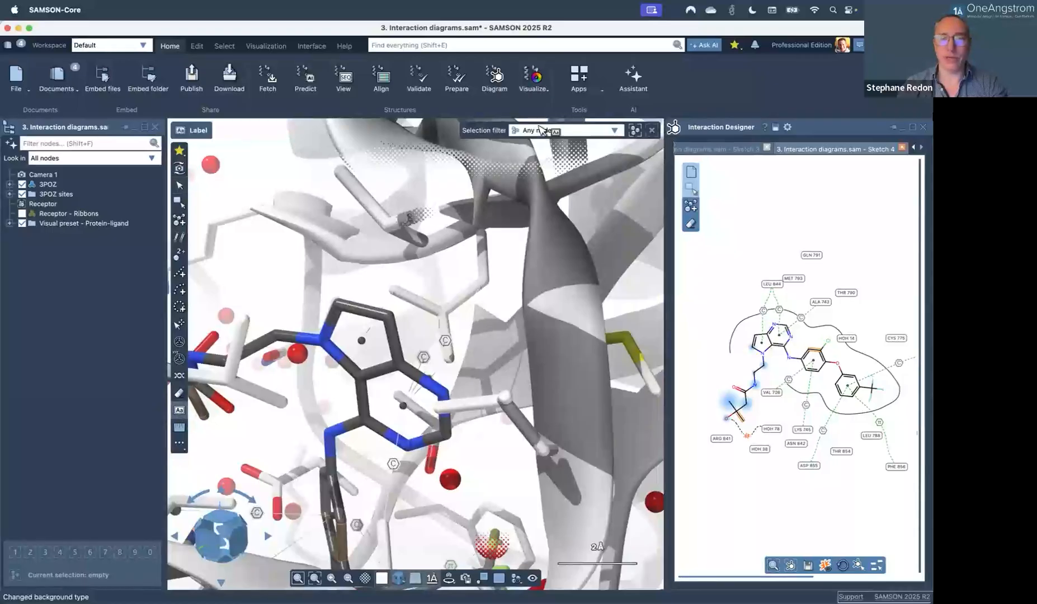
{"action": "left_click", "coordinate": [557, 130]}
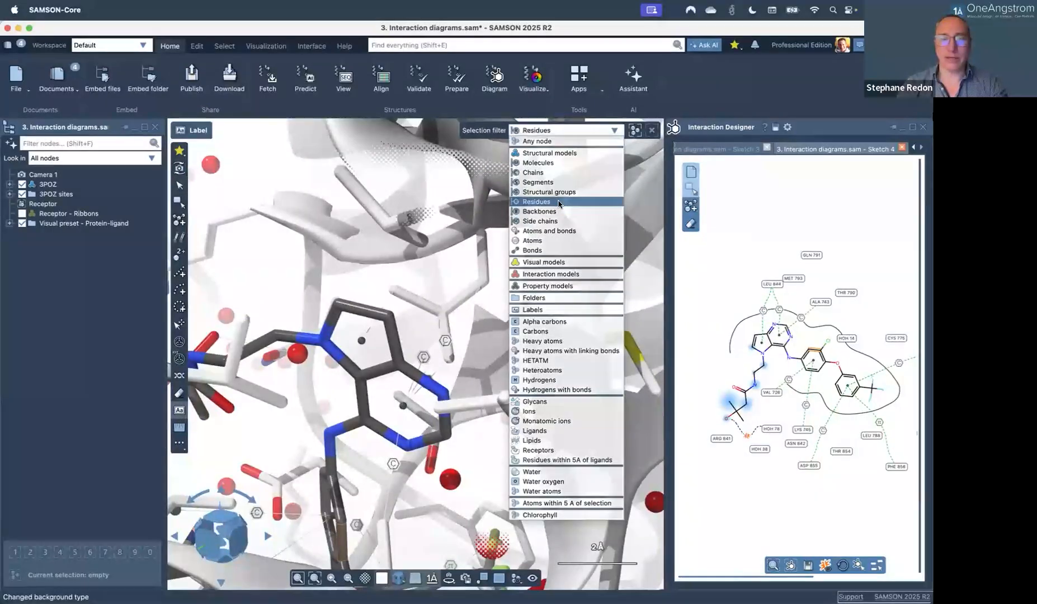
{"action": "left_click", "coordinate": [536, 202]}
Label residues LEU 844, LEU 792, THR 854, LEU 718 and ALA 743 in 3D.
{"action": "left_click", "coordinate": [480, 263]}
{"action": "left_click", "coordinate": [523, 417]}
{"action": "left_click", "coordinate": [431, 455]}
{"action": "left_click", "coordinate": [268, 398]}
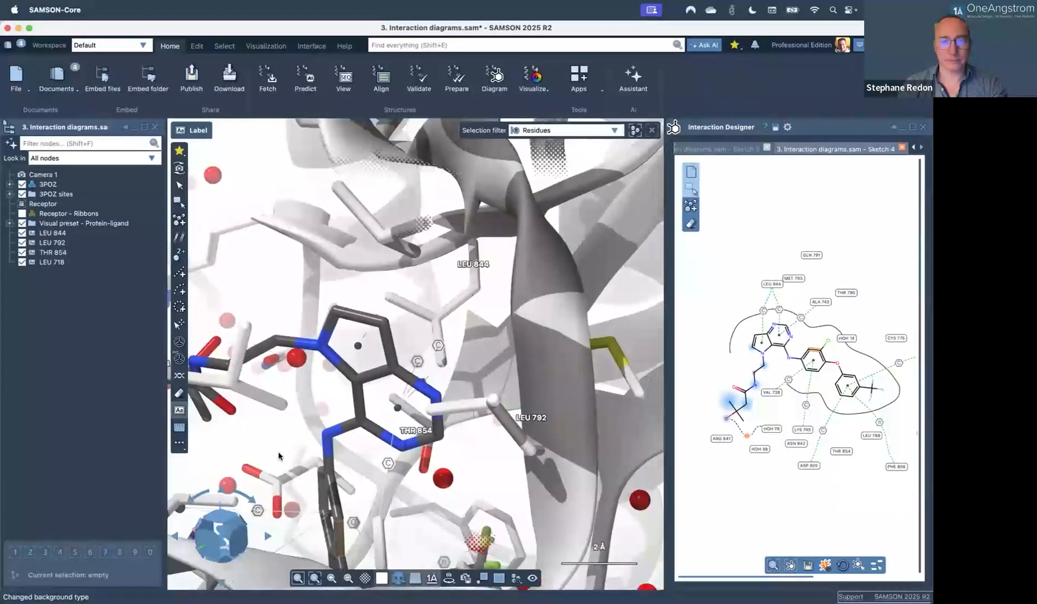
{"action": "right_click_drag", "start_coordinate": [336, 395], "coordinate": [307, 416]}
{"action": "left_click", "coordinate": [280, 419]}
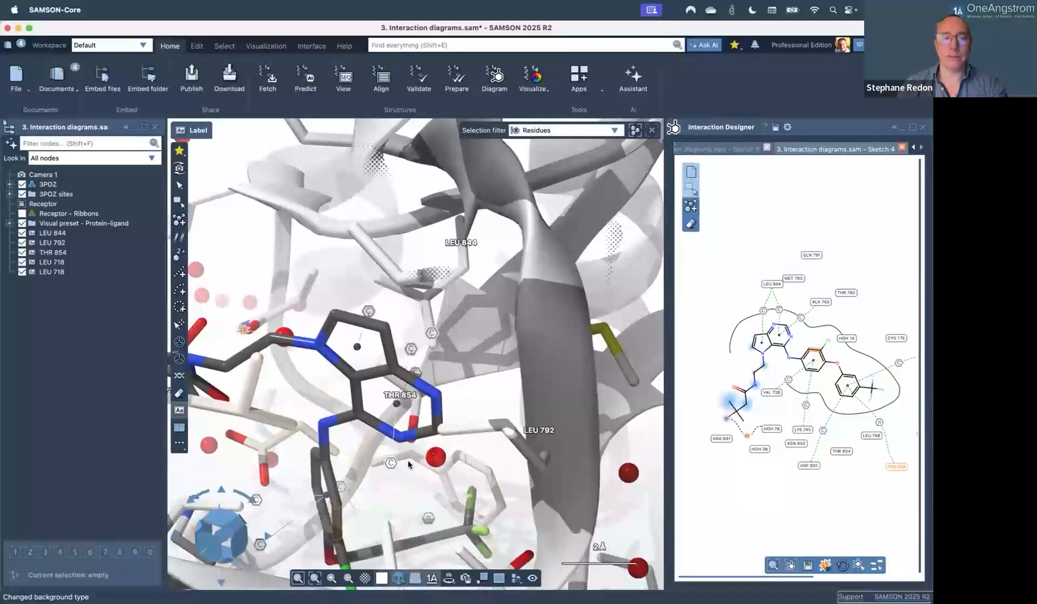
{"action": "left_click", "coordinate": [390, 531]}
{"action": "right_click_drag", "start_coordinate": [399, 480], "coordinate": [353, 481]}
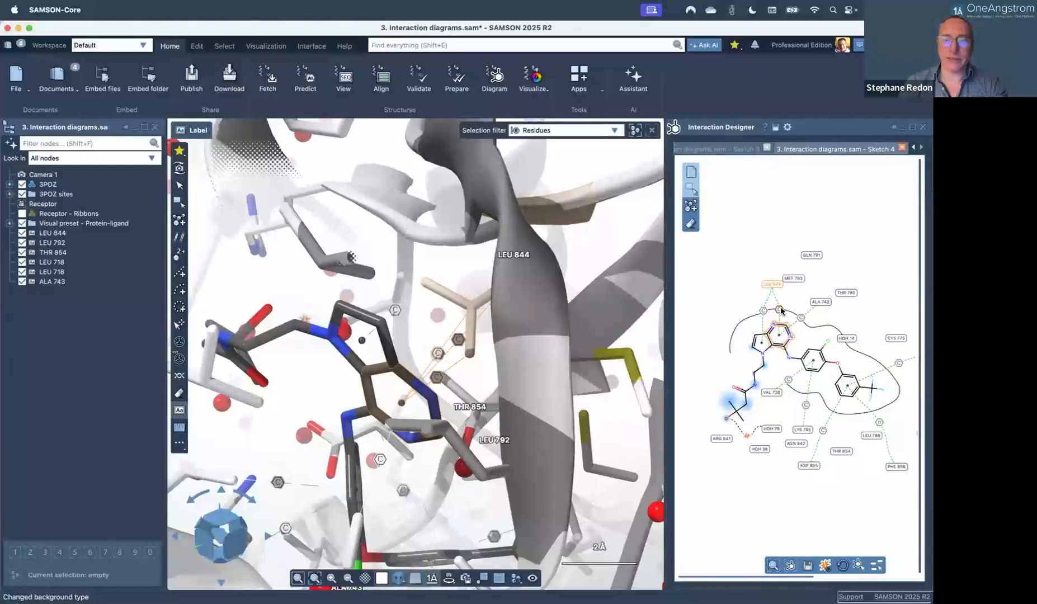
Pick ligand ring atoms in the 2D diagram and reset the picking filter to Any node.
{"action": "left_click", "coordinate": [780, 311]}
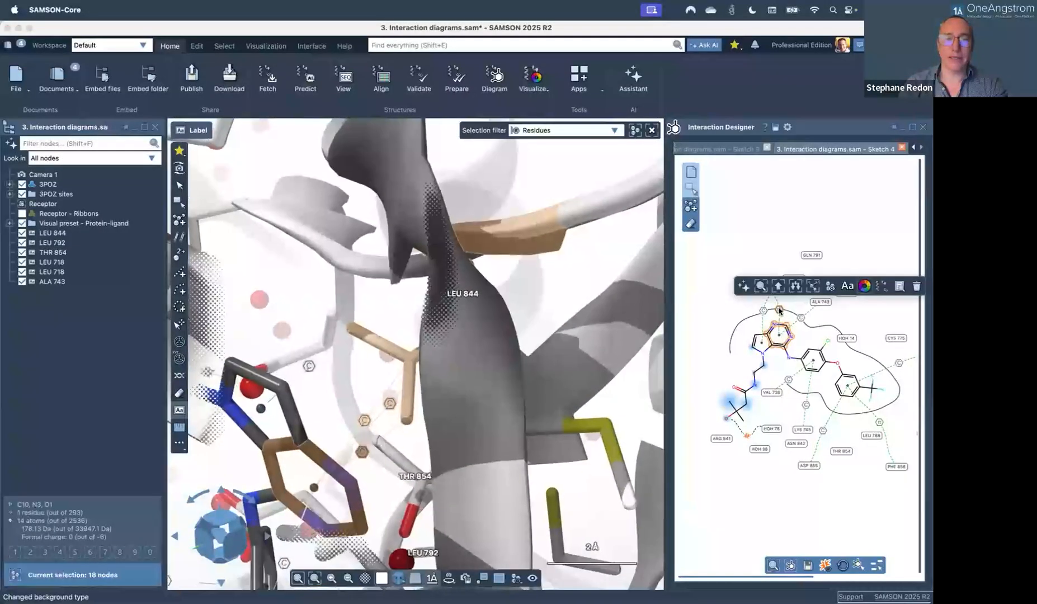
{"action": "left_click", "coordinate": [782, 348]}
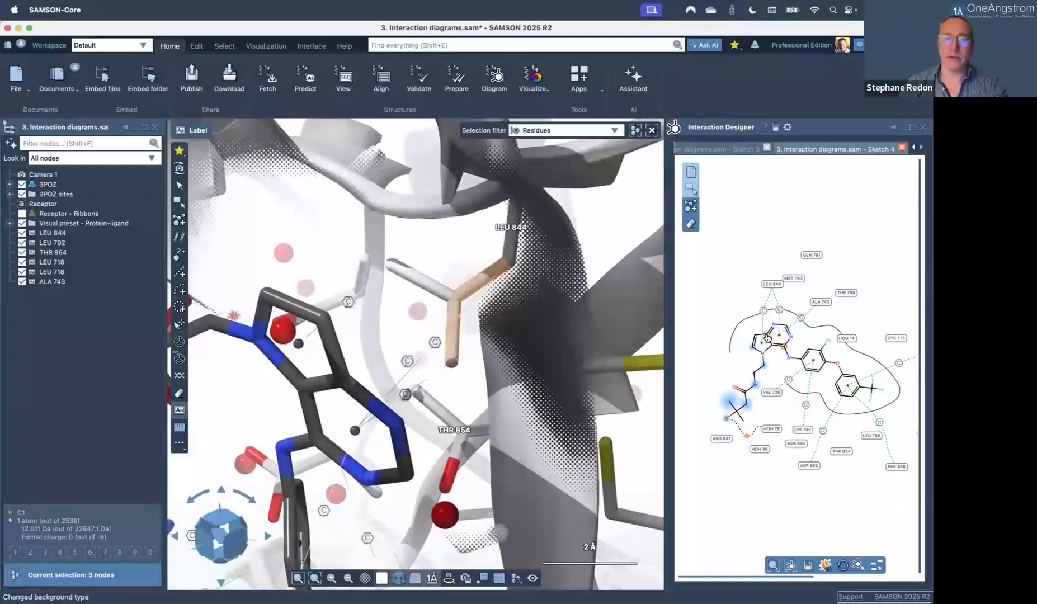
{"action": "left_click", "coordinate": [767, 337]}
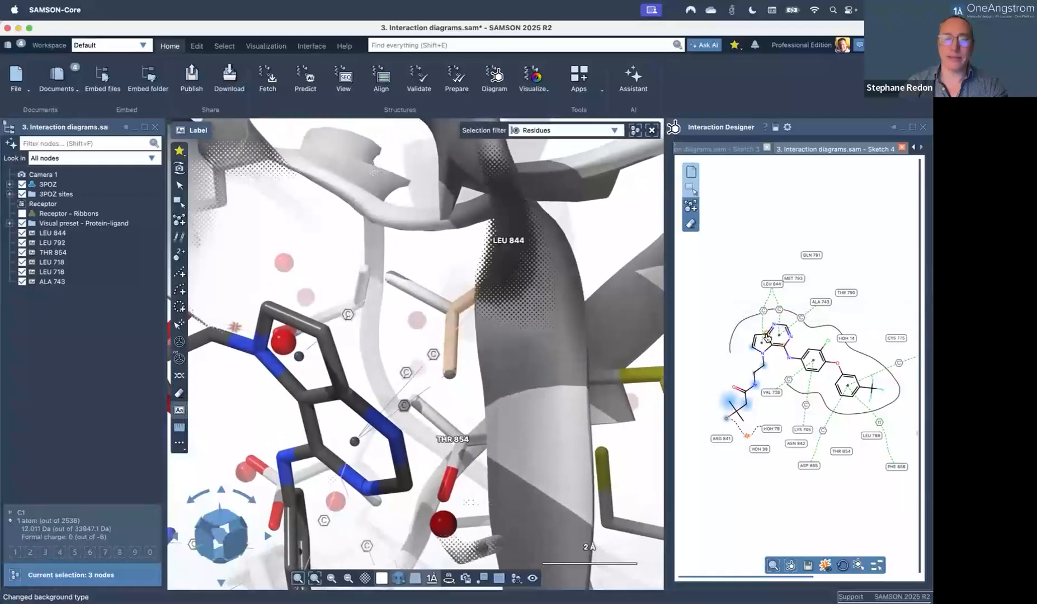
{"action": "double_click", "coordinate": [408, 376]}
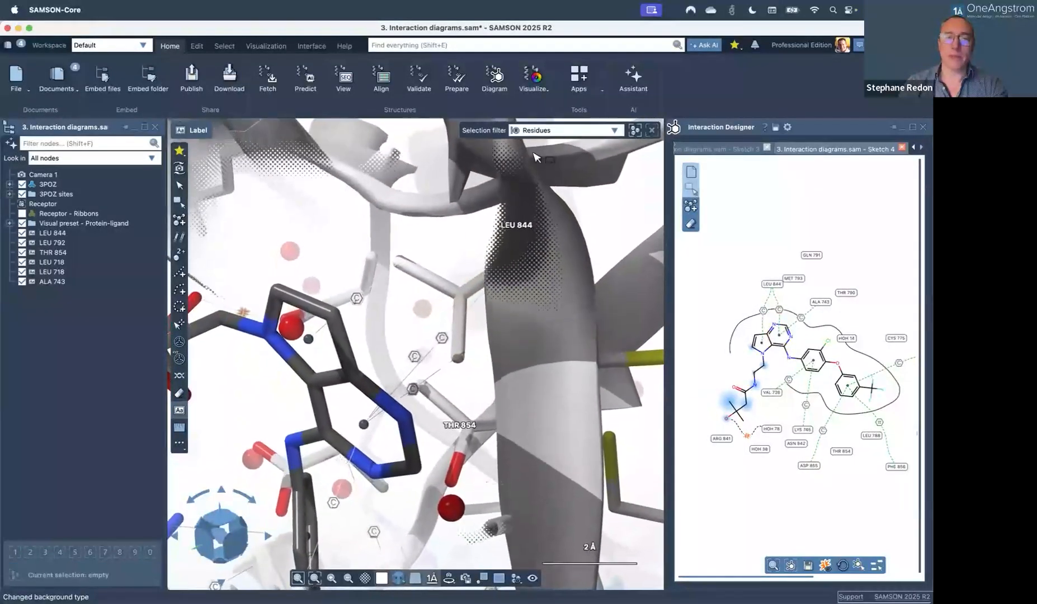
{"action": "left_click", "coordinate": [539, 132]}
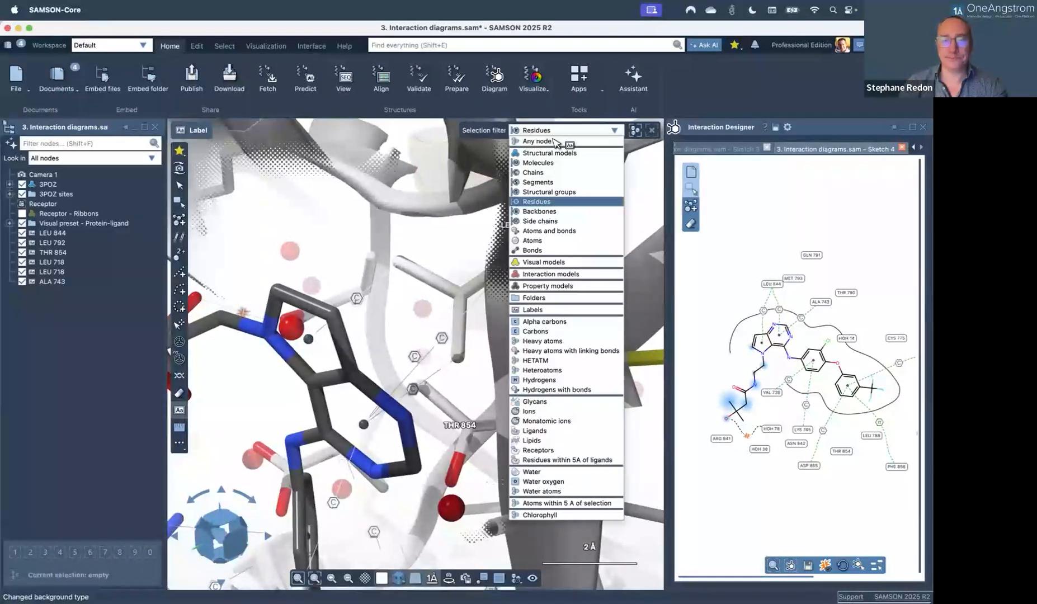
{"action": "left_click", "coordinate": [552, 141]}
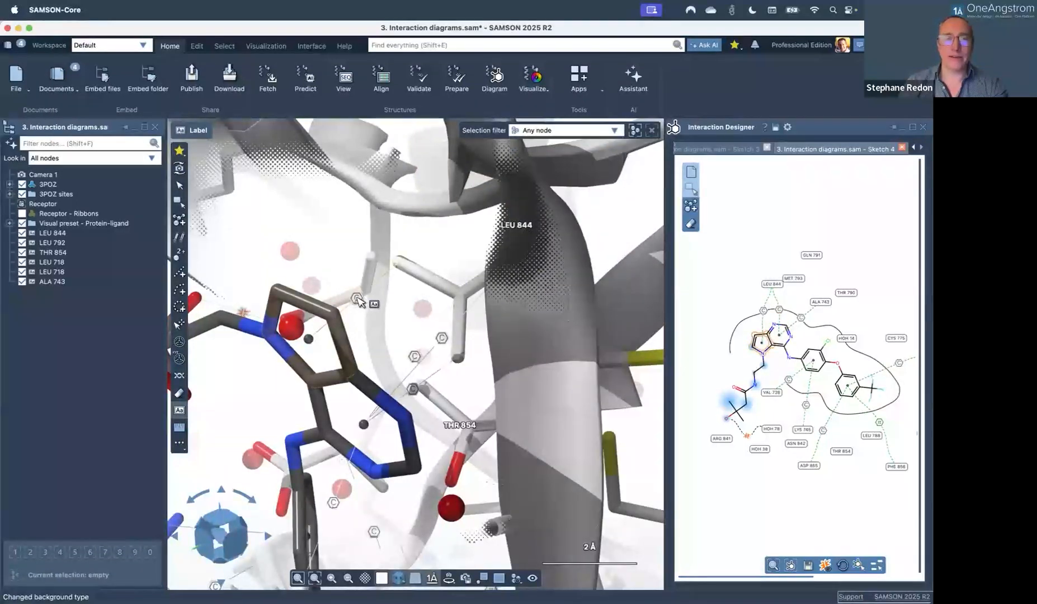
Recentre and orbit around the interactions, then quit with Cmd+Q.
{"action": "double_click", "coordinate": [357, 299]}
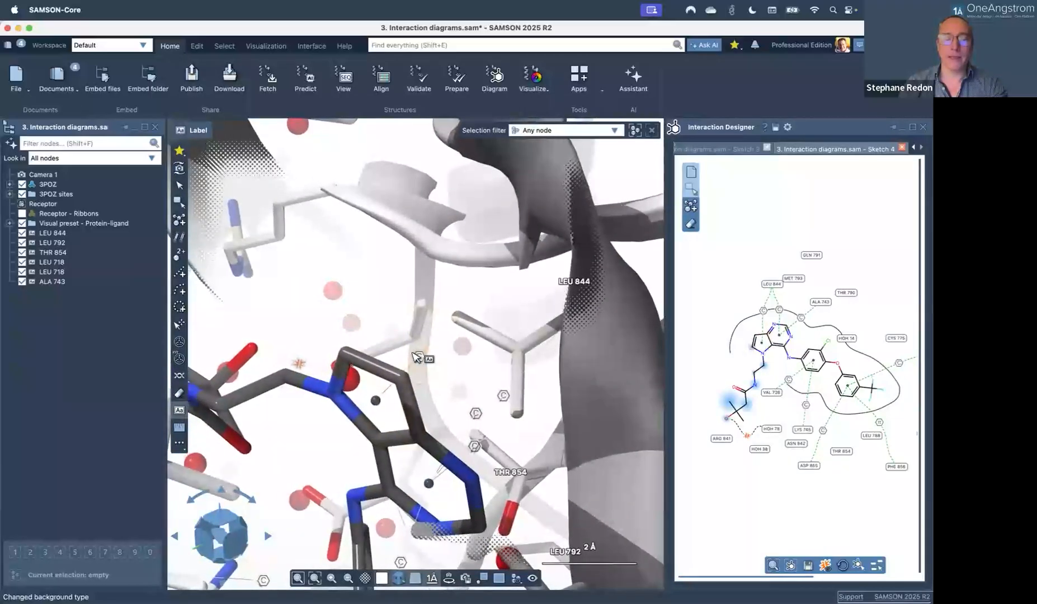
{"action": "double_click", "coordinate": [476, 415]}
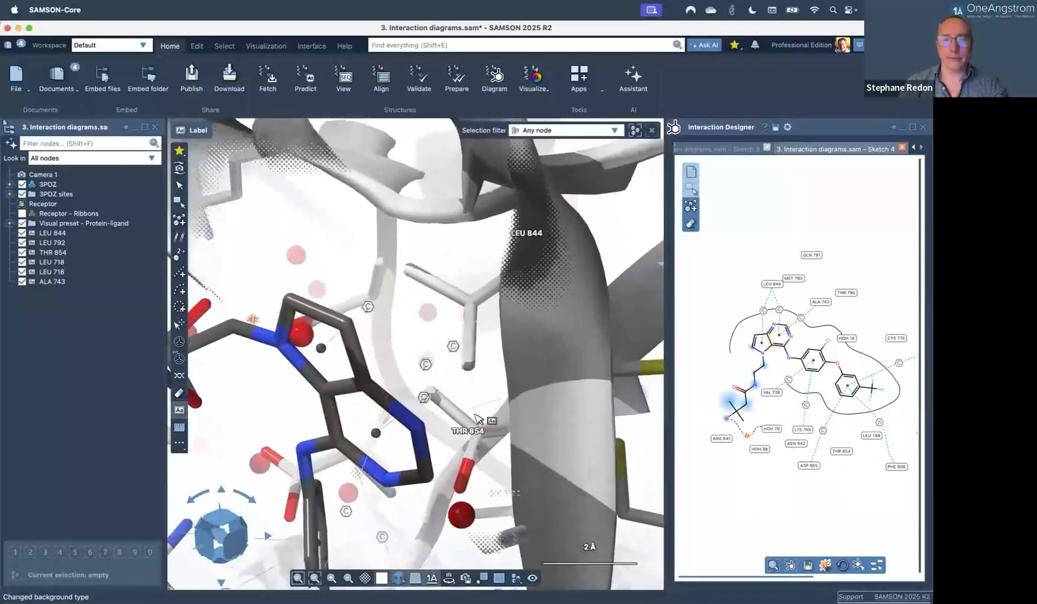
{"action": "right_click_drag", "start_coordinate": [468, 406], "coordinate": [415, 436]}
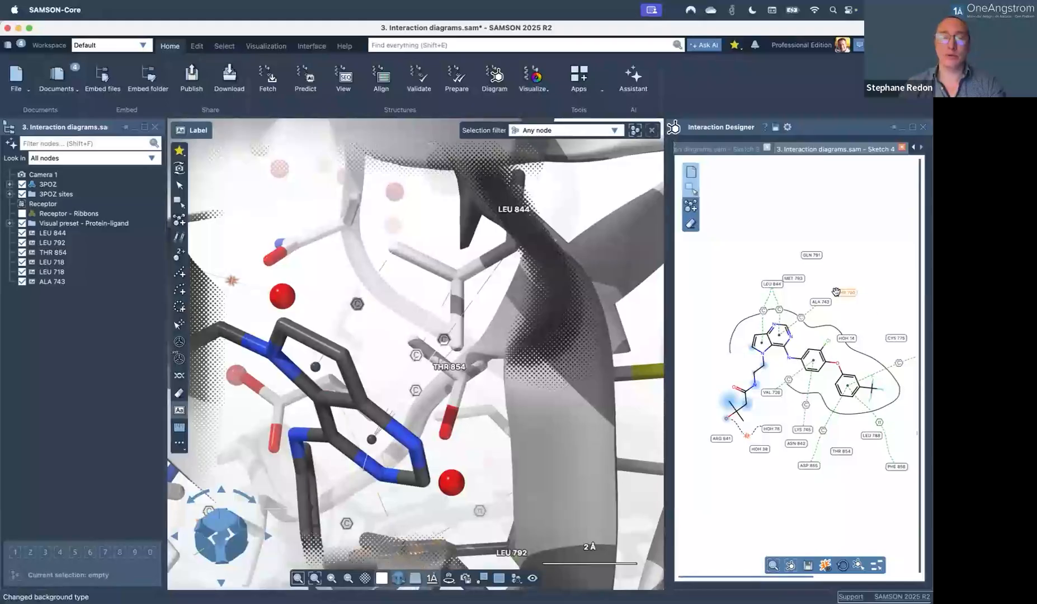
{"action": "middle_click_drag", "start_coordinate": [444, 331], "coordinate": [314, 330]}
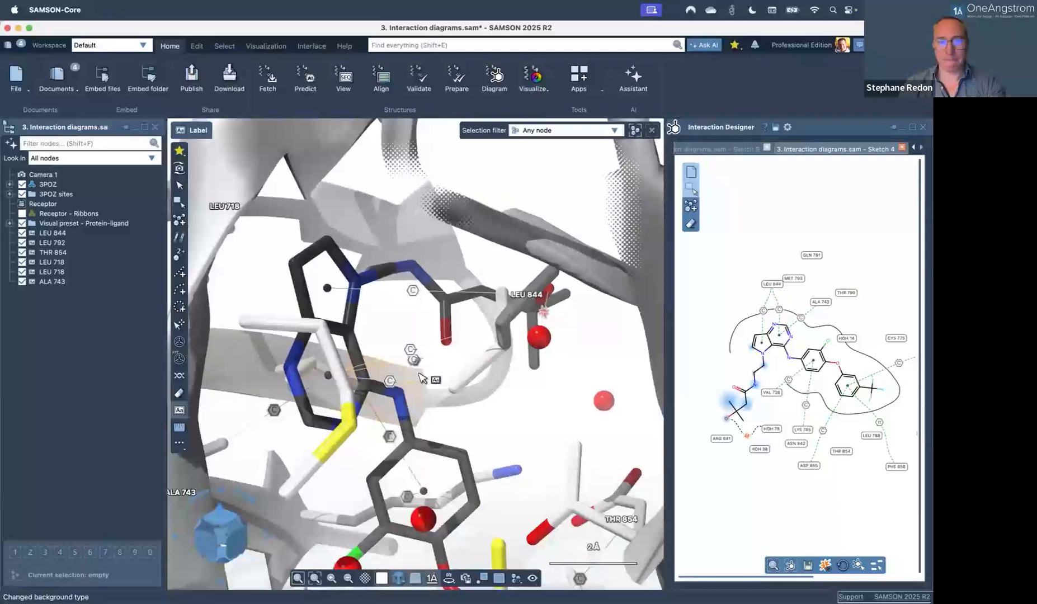
{"action": "key", "text": "super+q"}
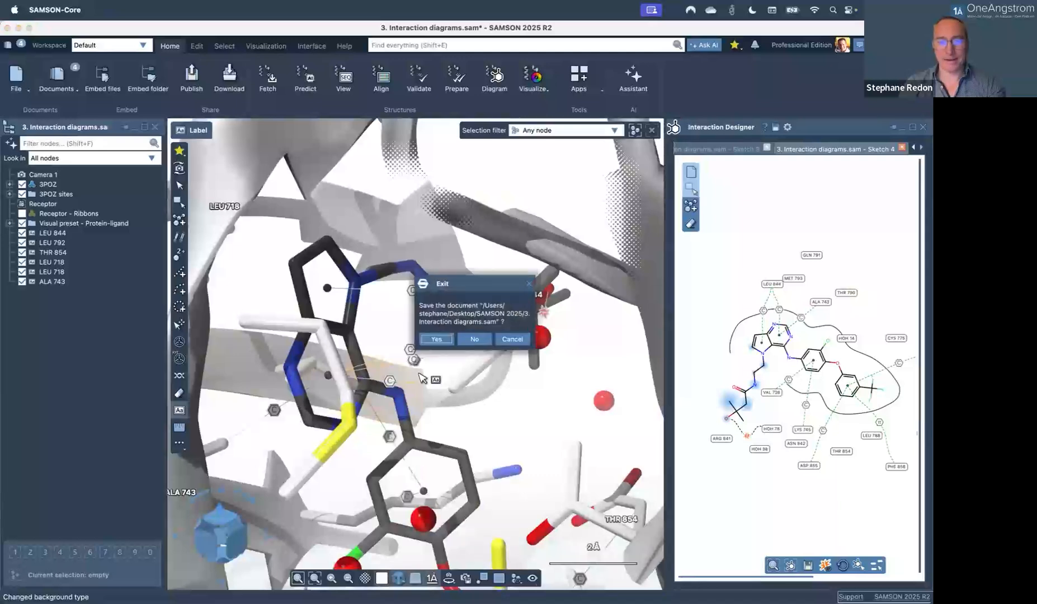
Decline saving both open documents and set the Default blue gradient background.
{"action": "left_click", "coordinate": [474, 339]}
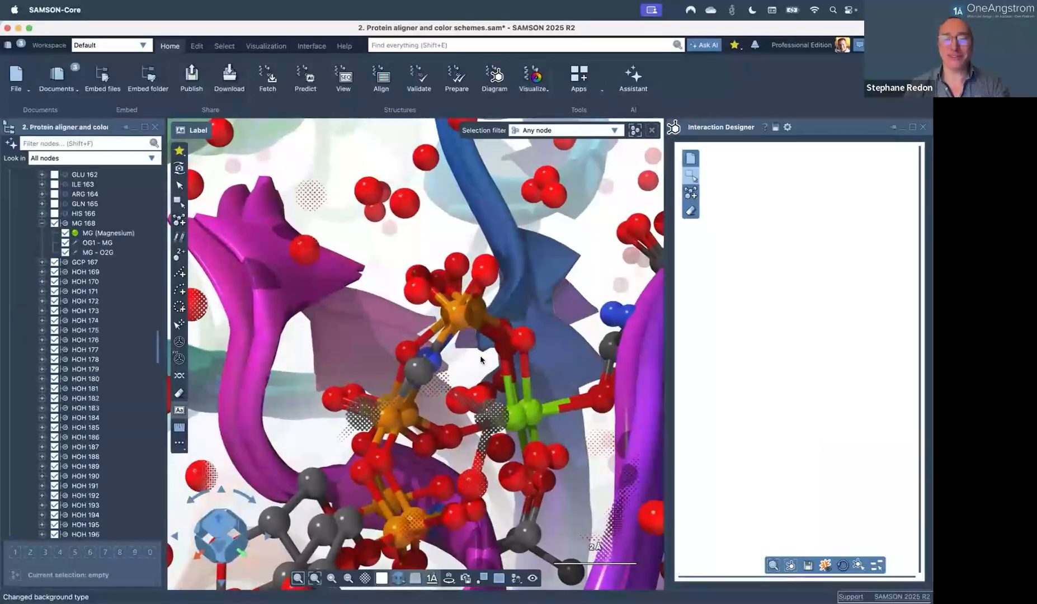
{"action": "left_click", "coordinate": [475, 339]}
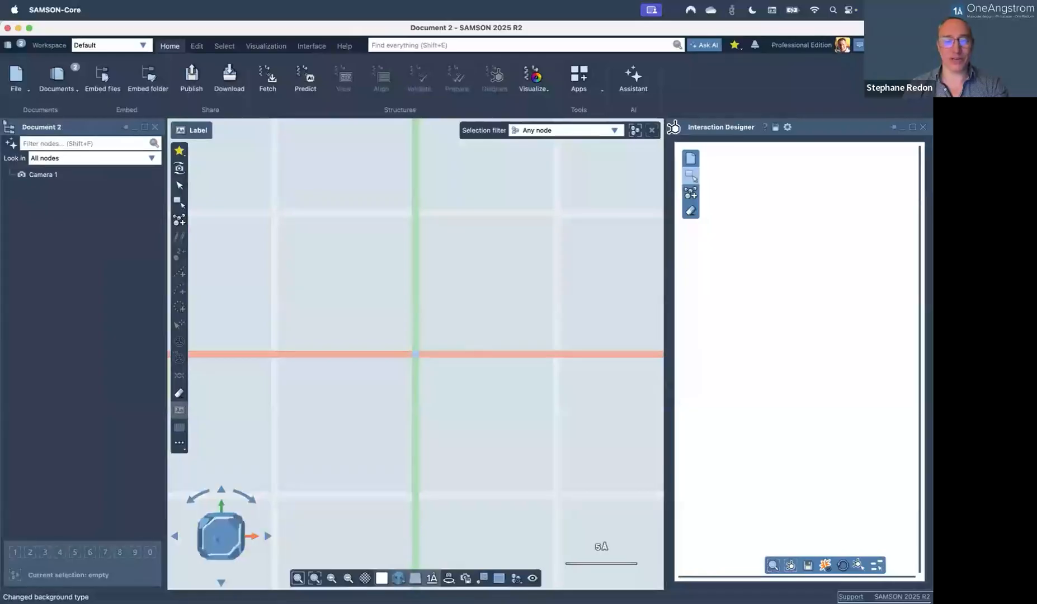
{"action": "left_click", "coordinate": [382, 578]}
{"action": "left_click", "coordinate": [398, 480]}
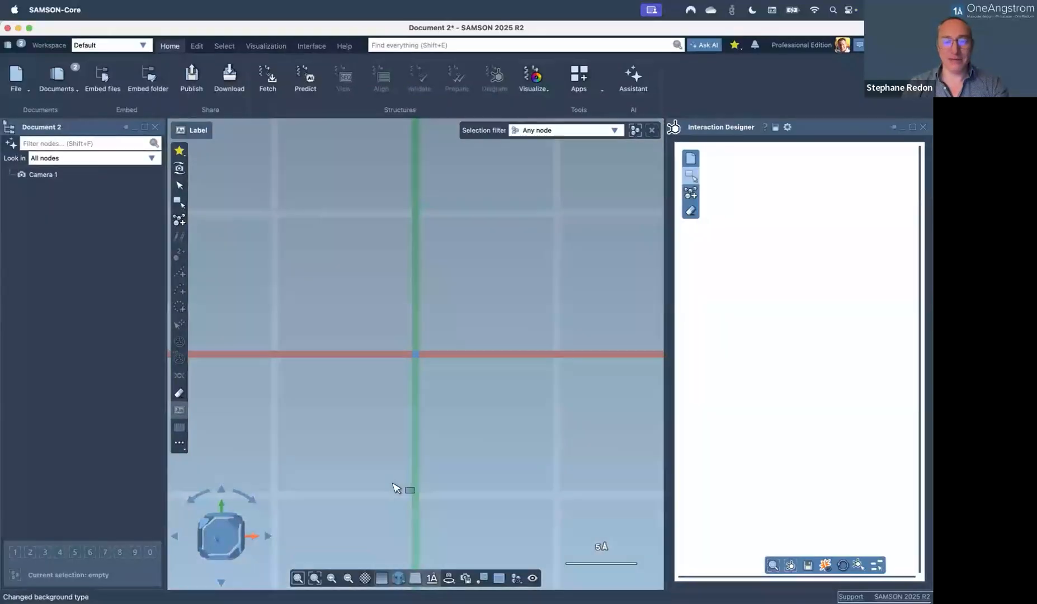
Pan and tilt the empty grid, then snap to an exact top view.
{"action": "scroll", "coordinate": [407, 488], "scroll_direction": "down", "scroll_amount": 2}
{"action": "middle_click_drag", "start_coordinate": [398, 448], "coordinate": [409, 424]}
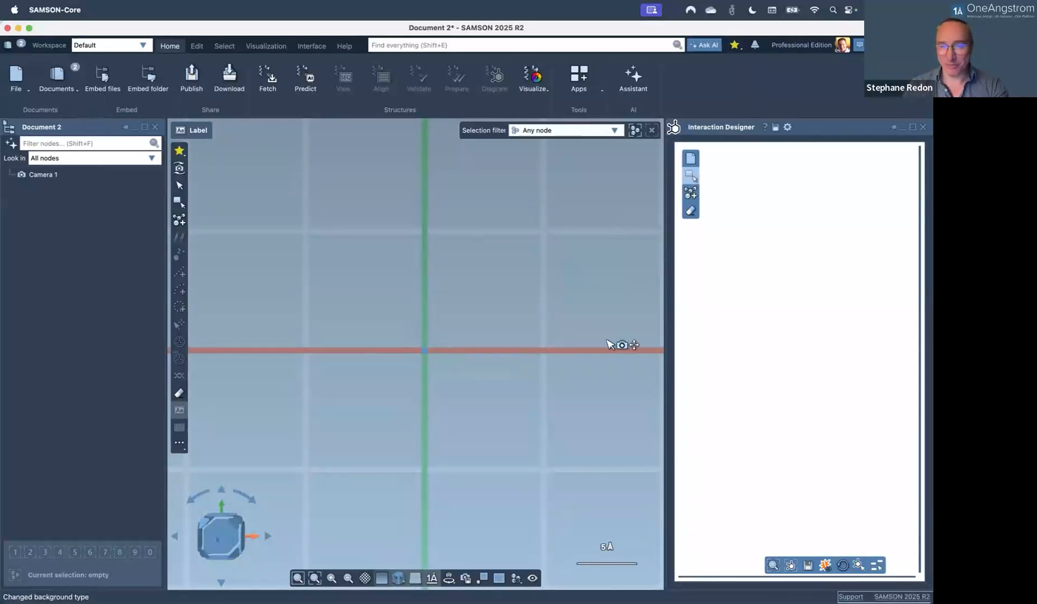
{"action": "right_click_drag", "start_coordinate": [472, 319], "coordinate": [462, 297]}
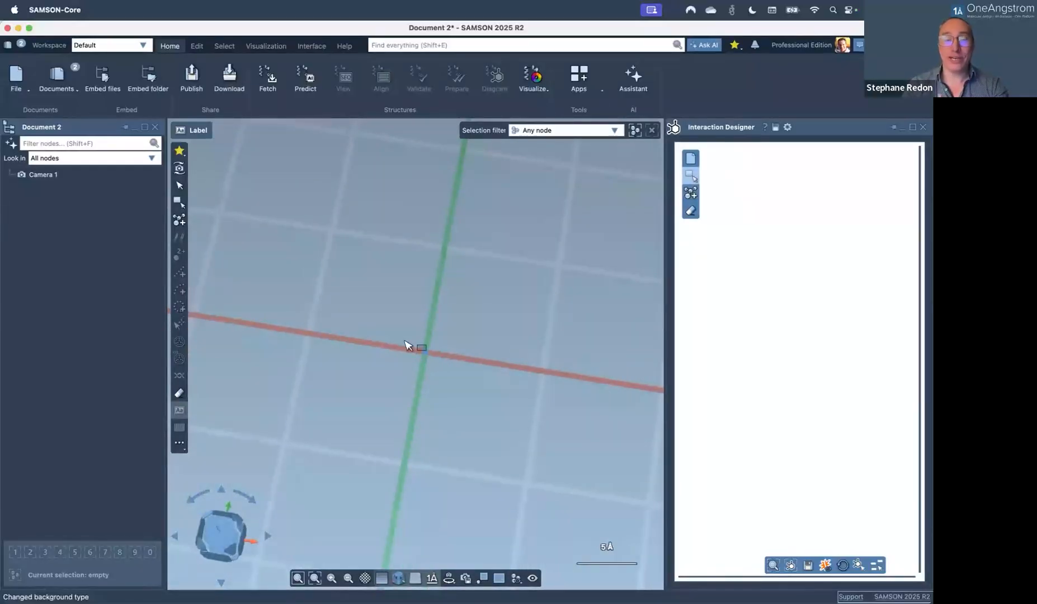
{"action": "right_click_drag", "start_coordinate": [402, 354], "coordinate": [418, 379]}
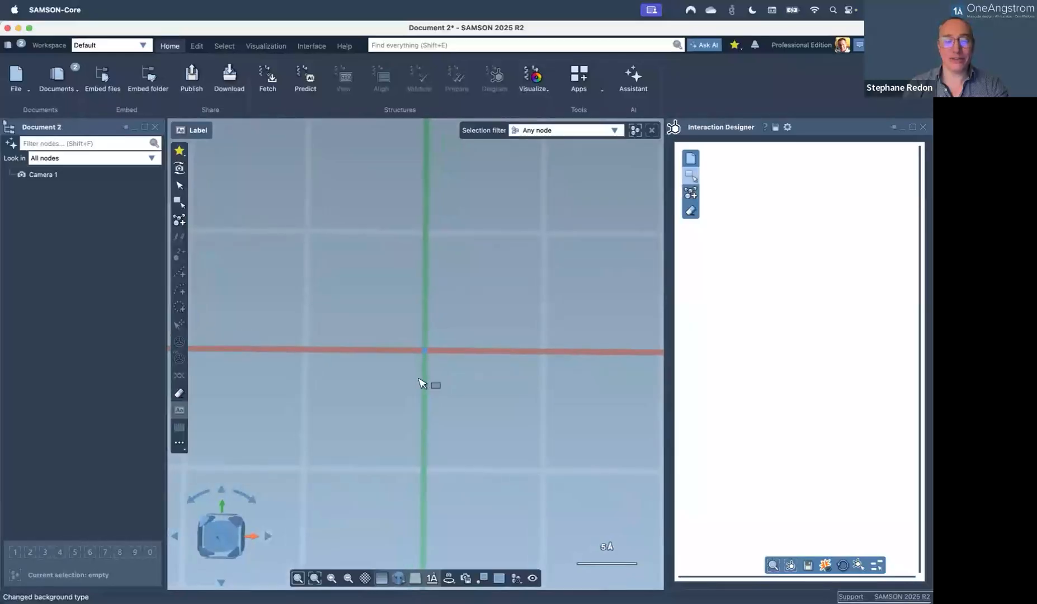
{"action": "left_click", "coordinate": [226, 536]}
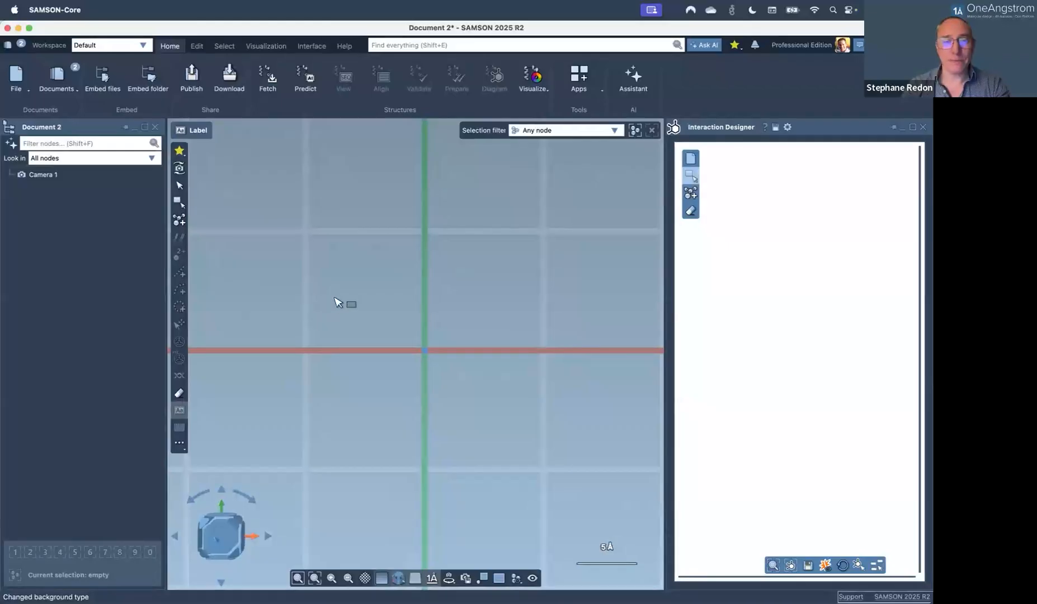
Build butane by adding a methane carbon and extending it to ethane, propane, then butane.
{"action": "key", "text": "a"}
{"action": "scroll", "coordinate": [338, 301], "scroll_direction": "up", "scroll_amount": 1}
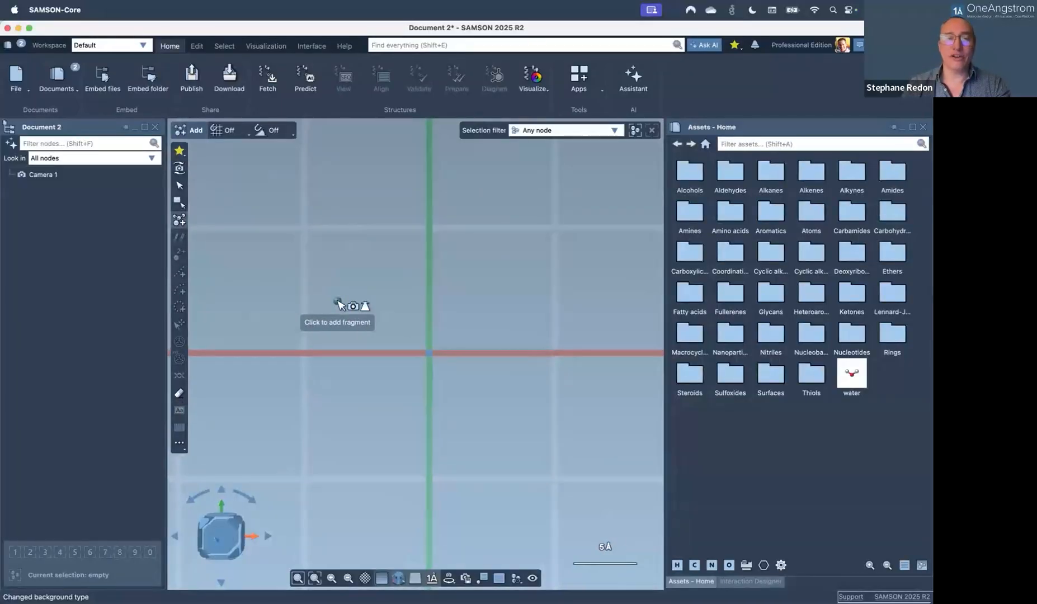
{"action": "left_click", "coordinate": [325, 272]}
{"action": "right_click_drag", "start_coordinate": [335, 303], "coordinate": [337, 259]}
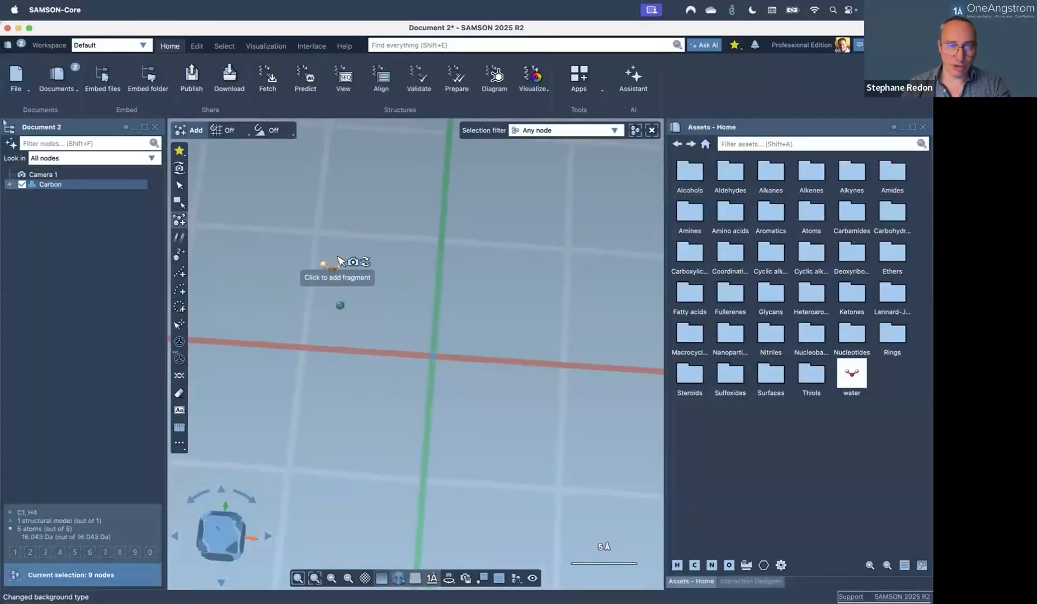
{"action": "left_click", "coordinate": [328, 263]}
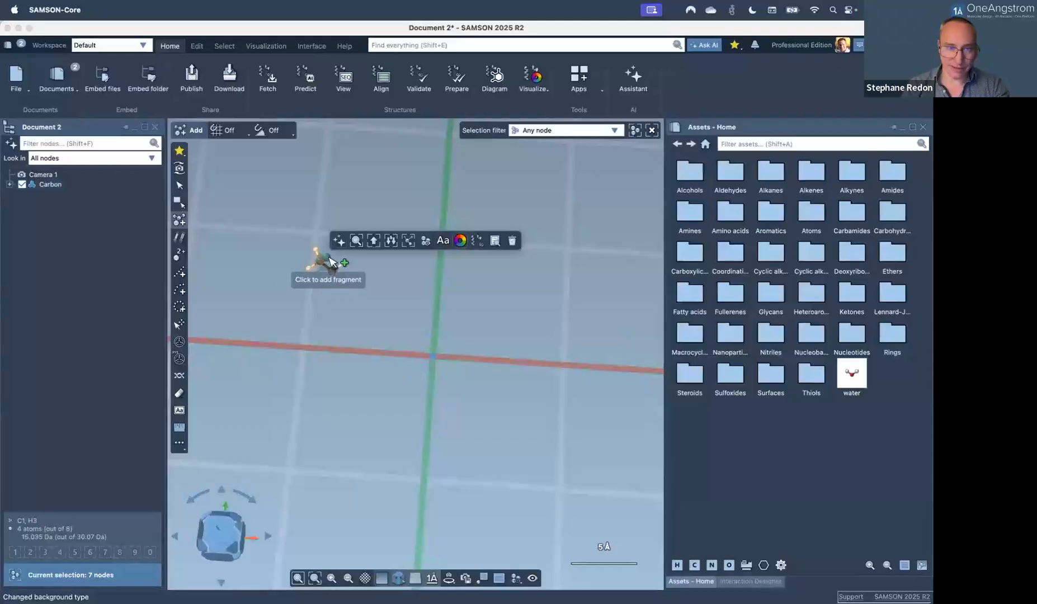
{"action": "left_click", "coordinate": [331, 265]}
{"action": "left_click", "coordinate": [344, 312]}
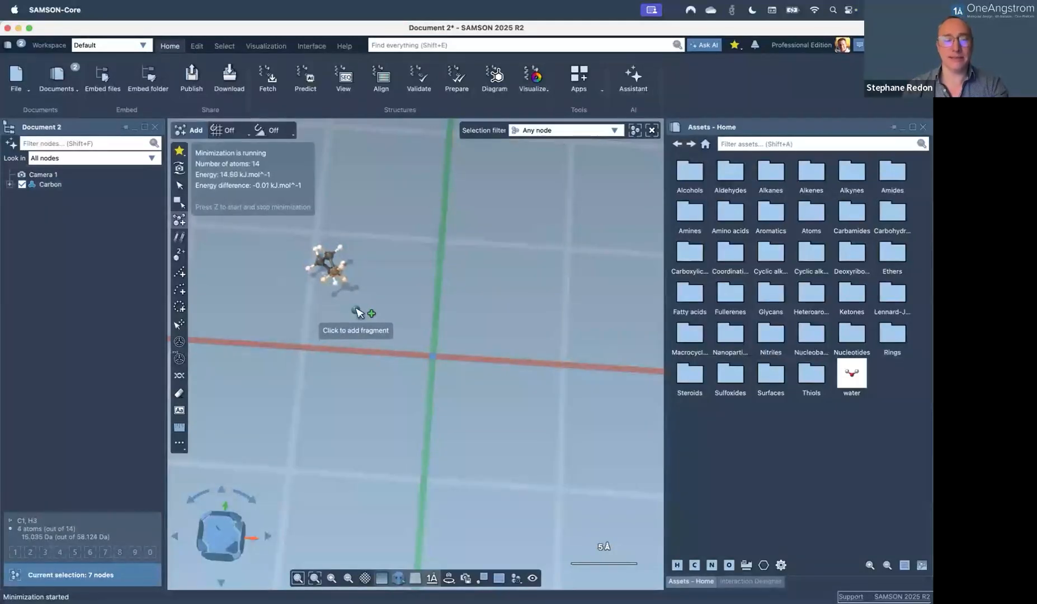
{"action": "key", "text": "Escape"}
{"action": "key", "text": "Escape"}
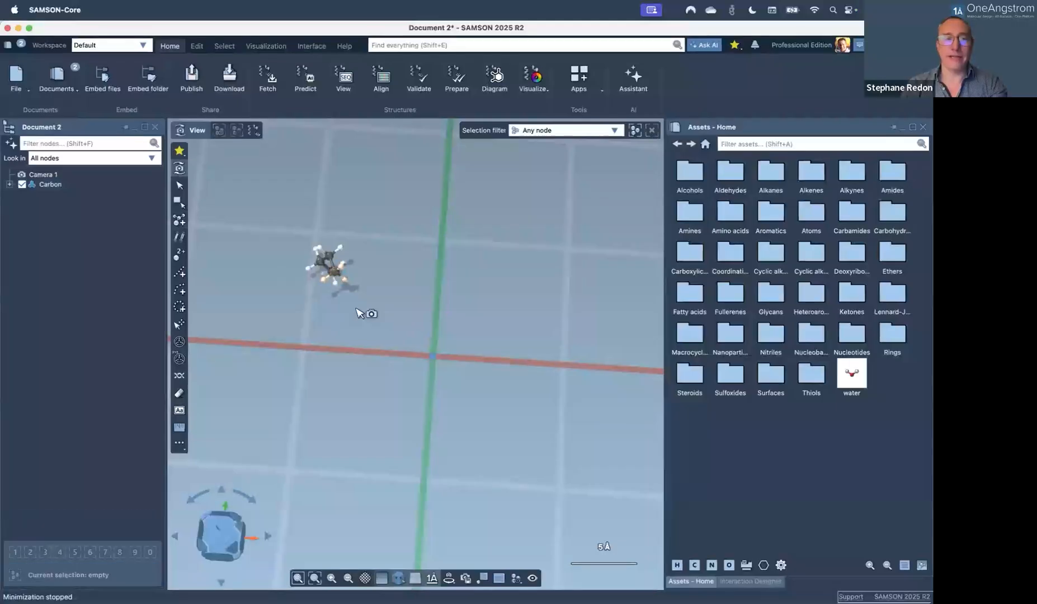
Select the Carbon model, view it from the top, and zoom out around it.
{"action": "double_click", "coordinate": [360, 313]}
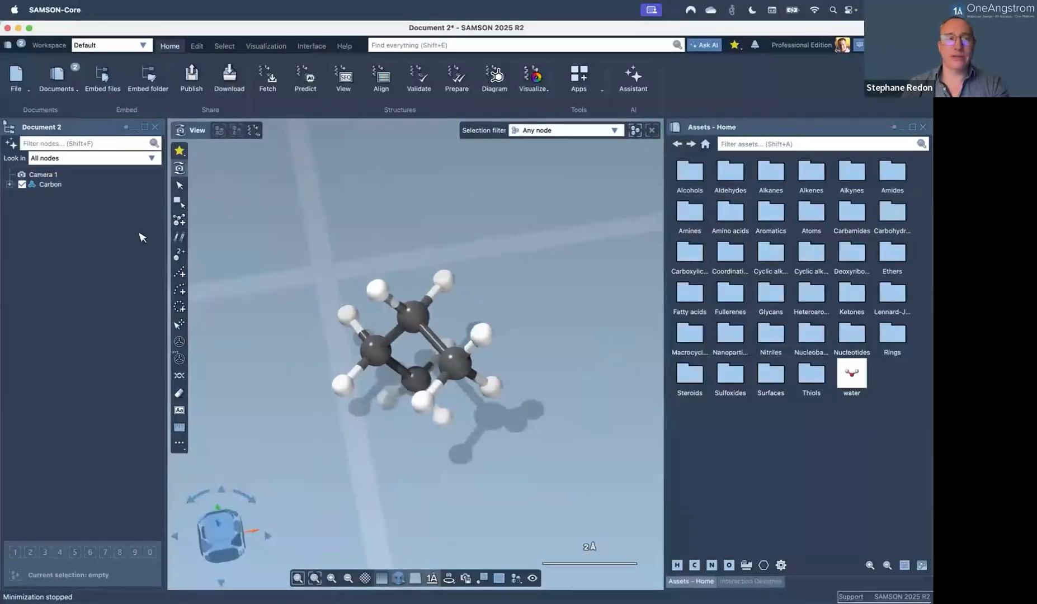
{"action": "left_click", "coordinate": [63, 189]}
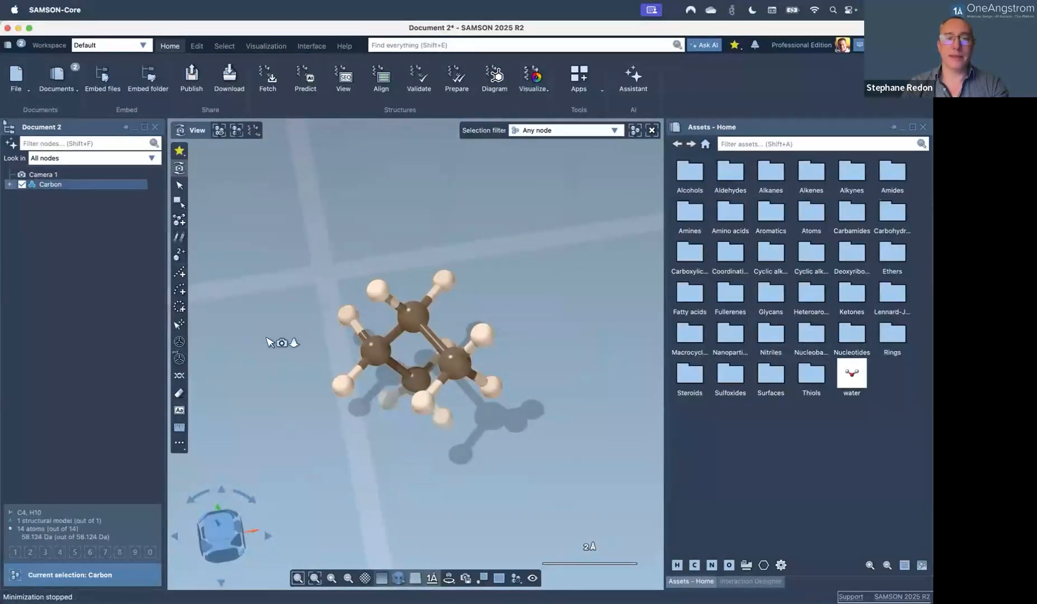
{"action": "left_click", "coordinate": [222, 523]}
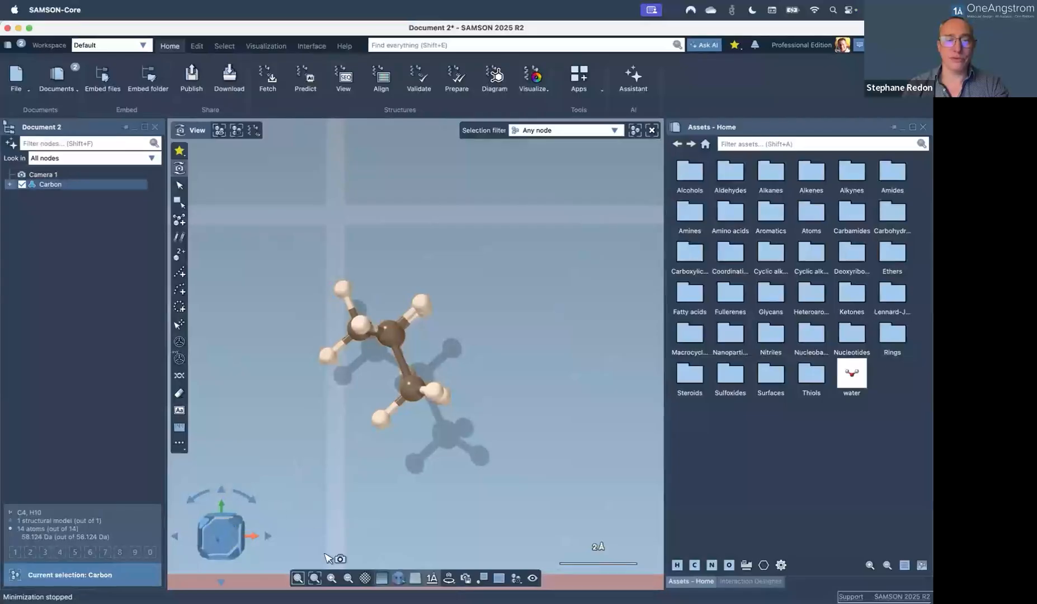
{"action": "left_click", "coordinate": [348, 578]}
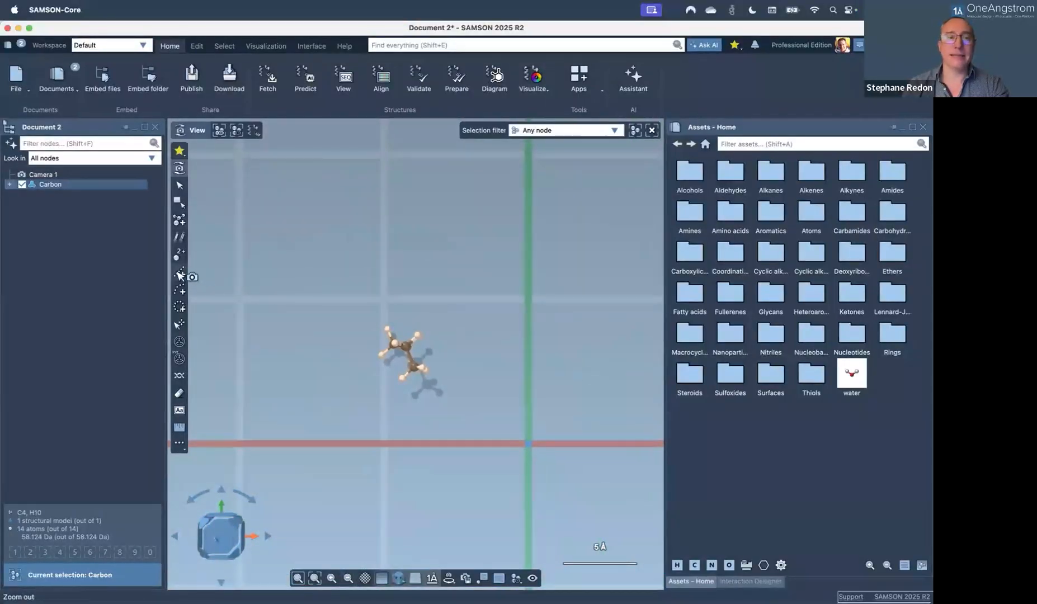
Start a linear pattern of the molecule and zoom out so all copies fit.
{"action": "left_click", "coordinate": [179, 275]}
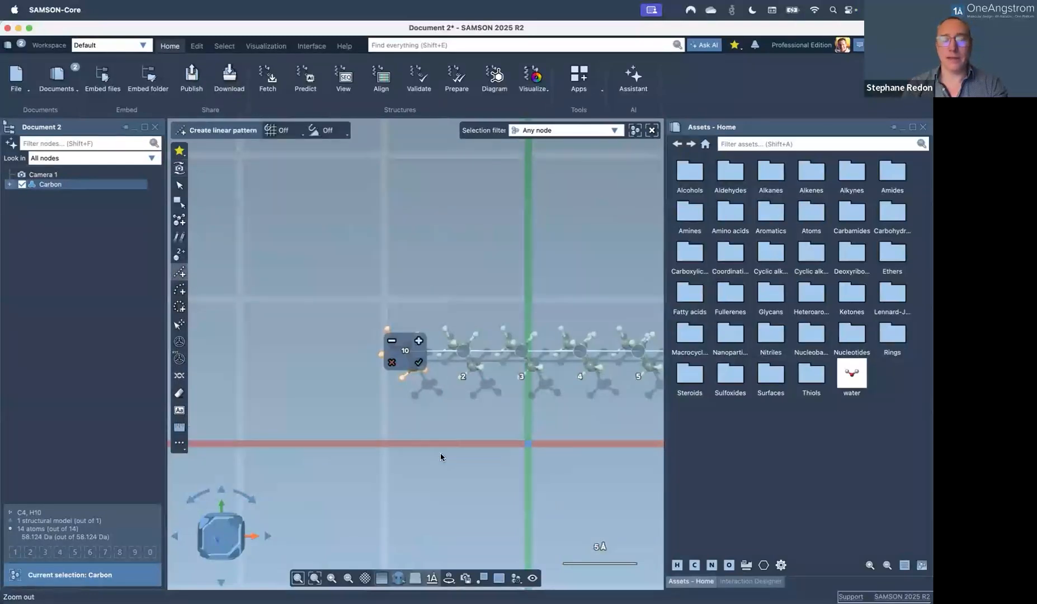
{"action": "middle_click_drag", "start_coordinate": [486, 444], "coordinate": [358, 441]}
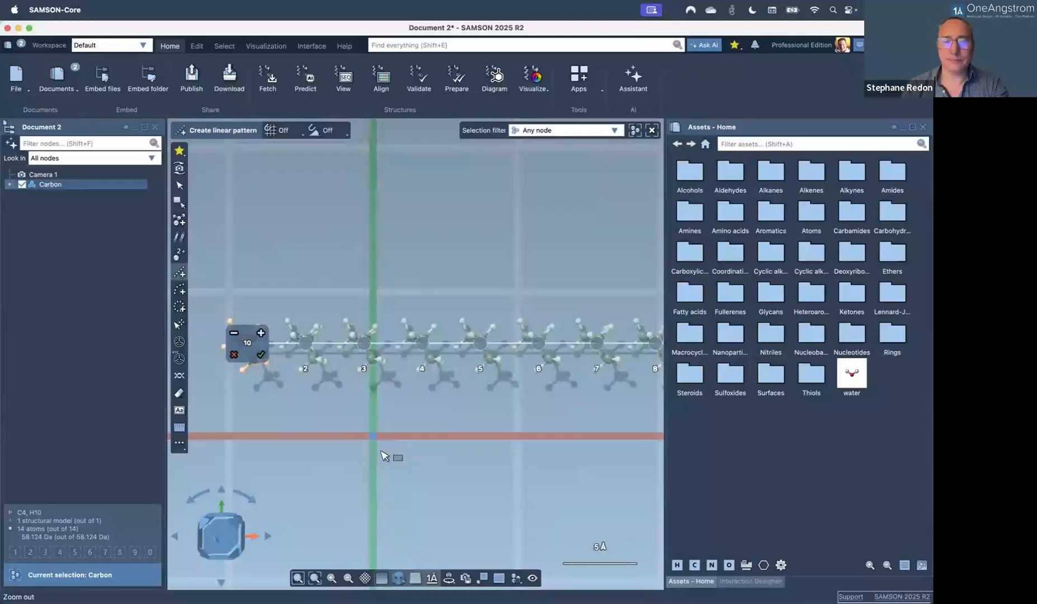
{"action": "scroll", "coordinate": [385, 456], "scroll_direction": "down", "scroll_amount": 2}
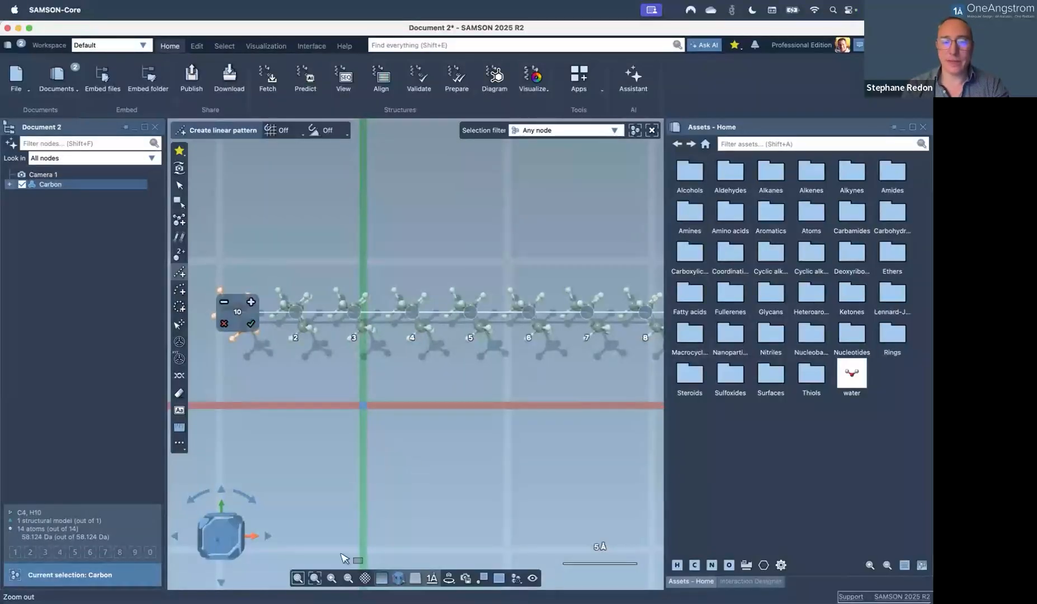
{"action": "left_click", "coordinate": [348, 579]}
{"action": "left_click", "coordinate": [348, 578]}
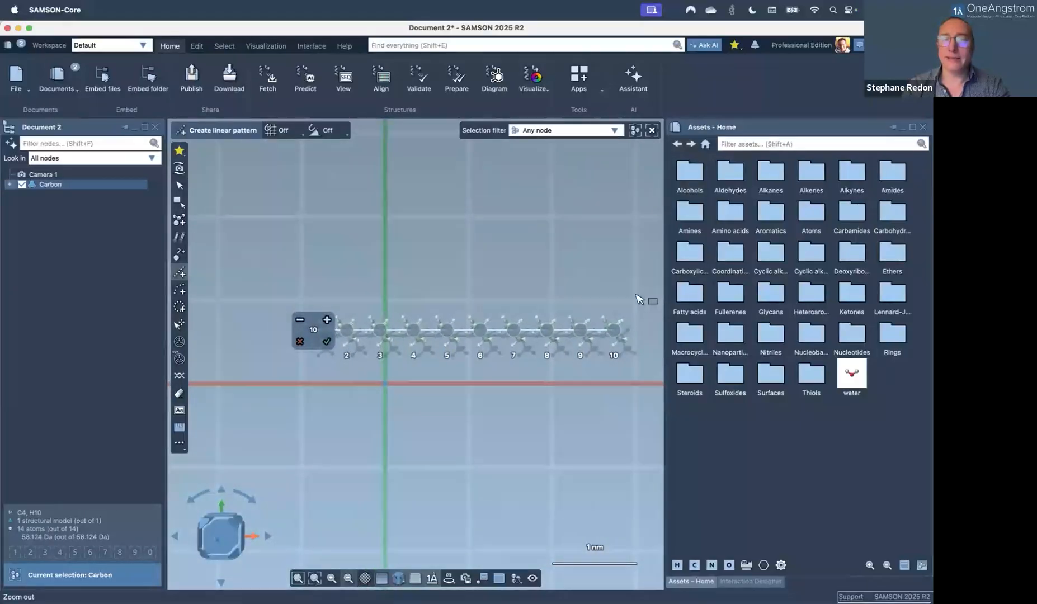
Close the Assets and Interaction Designer panels and hide the interface.
{"action": "left_click", "coordinate": [924, 128]}
{"action": "left_click", "coordinate": [924, 128]}
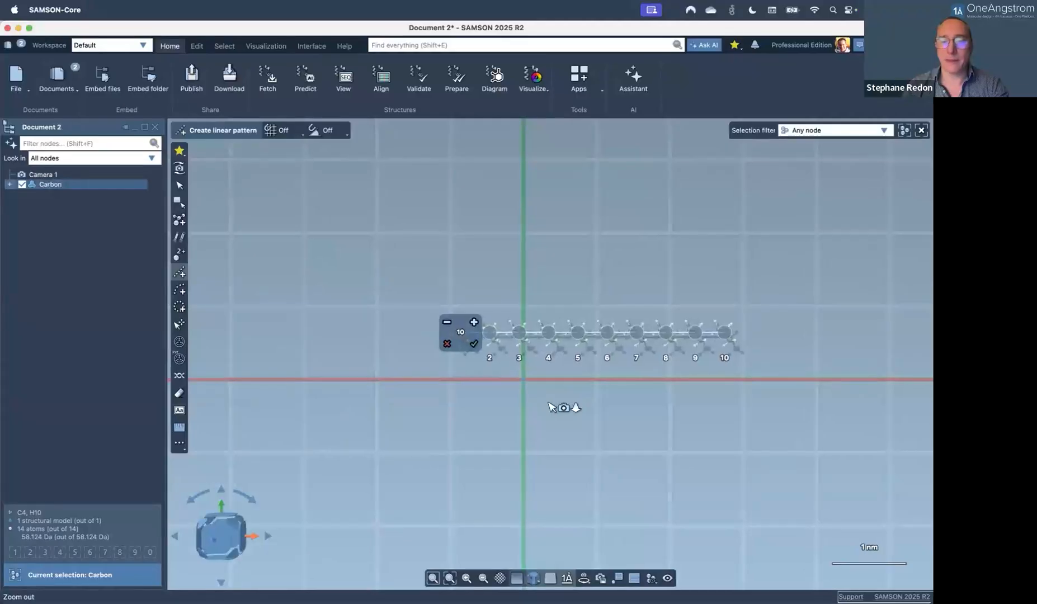
{"action": "left_click", "coordinate": [667, 579]}
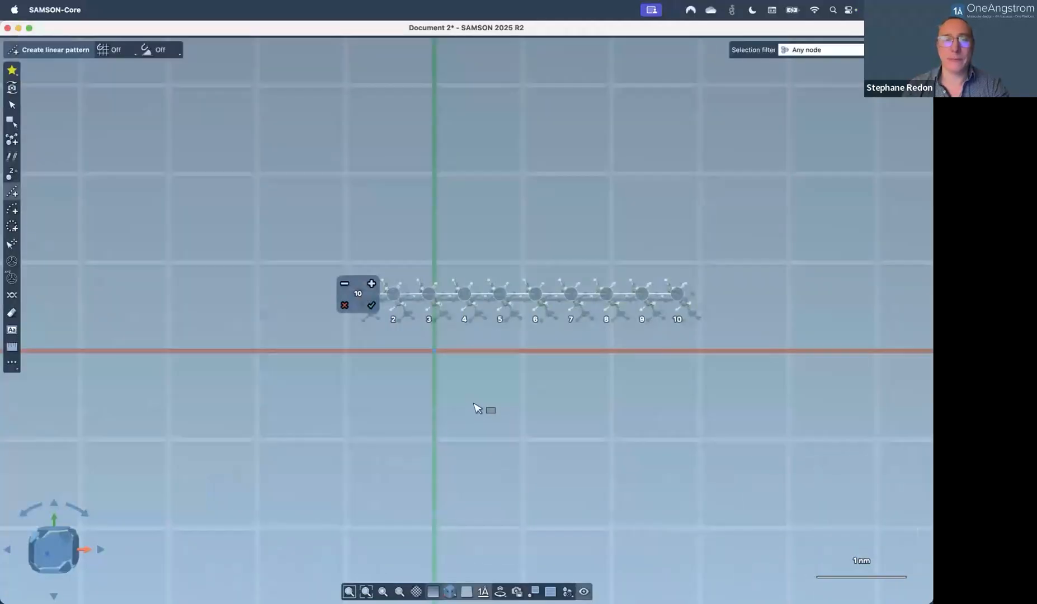
Try adjusting the pattern's second copy, undo it, and restore the hidden interface.
{"action": "scroll", "coordinate": [474, 409], "scroll_direction": "up", "scroll_amount": 2}
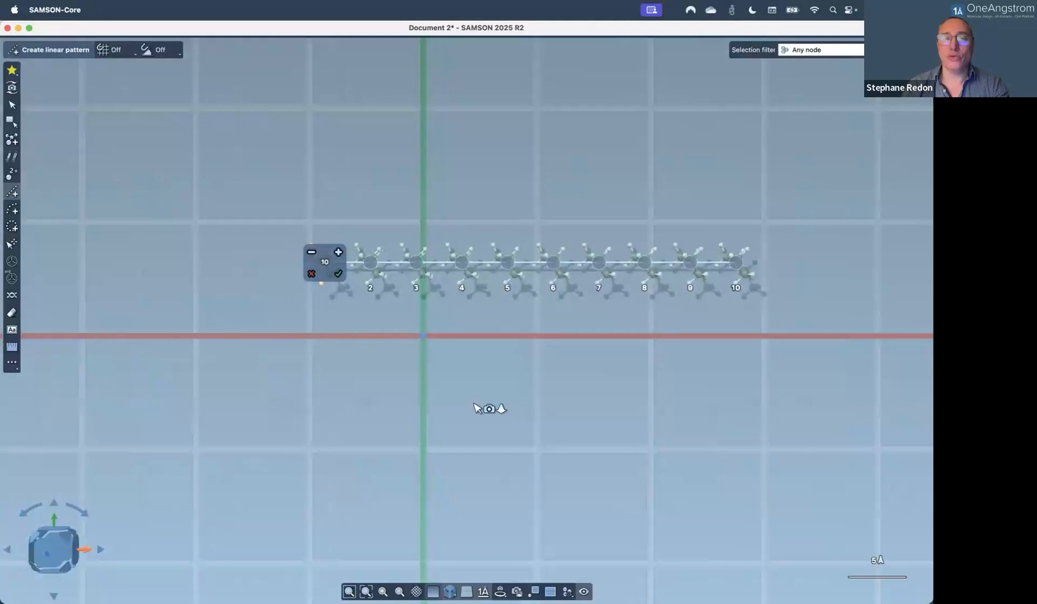
{"action": "mouse_move", "coordinate": [376, 259]}
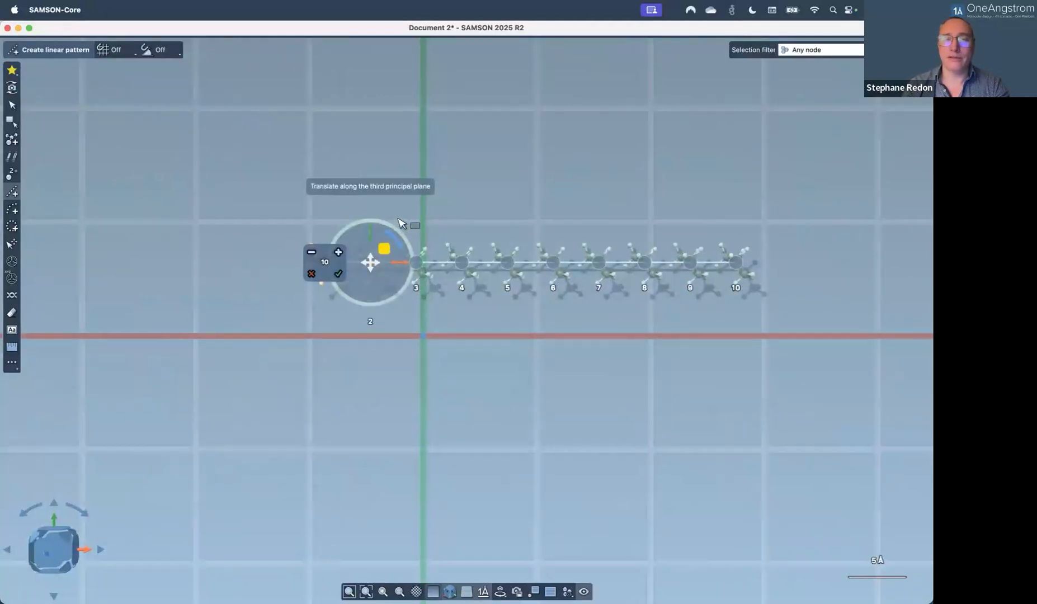
{"action": "left_click_drag", "start_coordinate": [383, 250], "coordinate": [408, 205]}
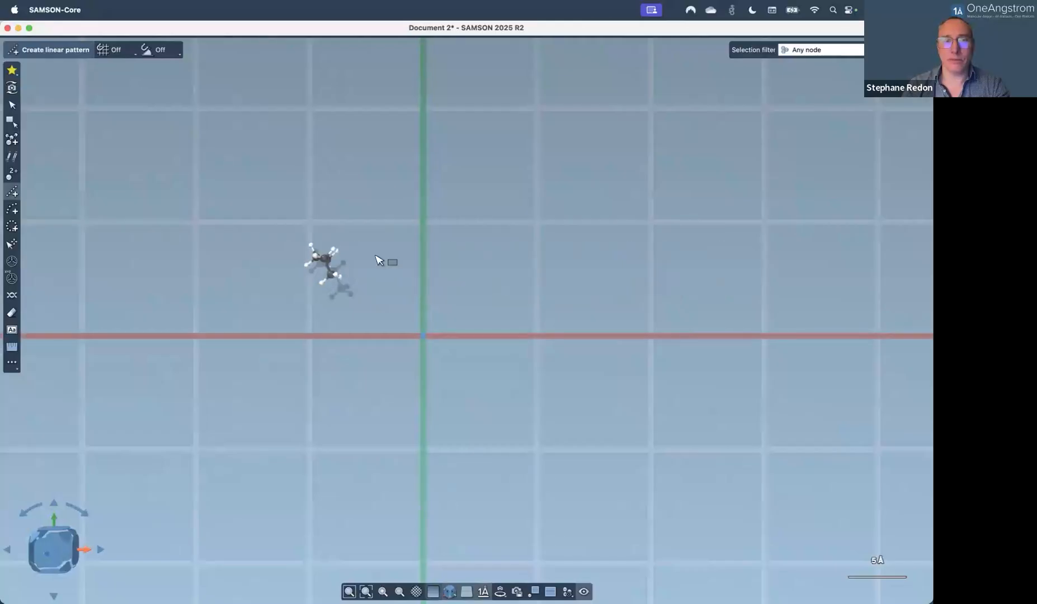
{"action": "key", "text": "super+z"}
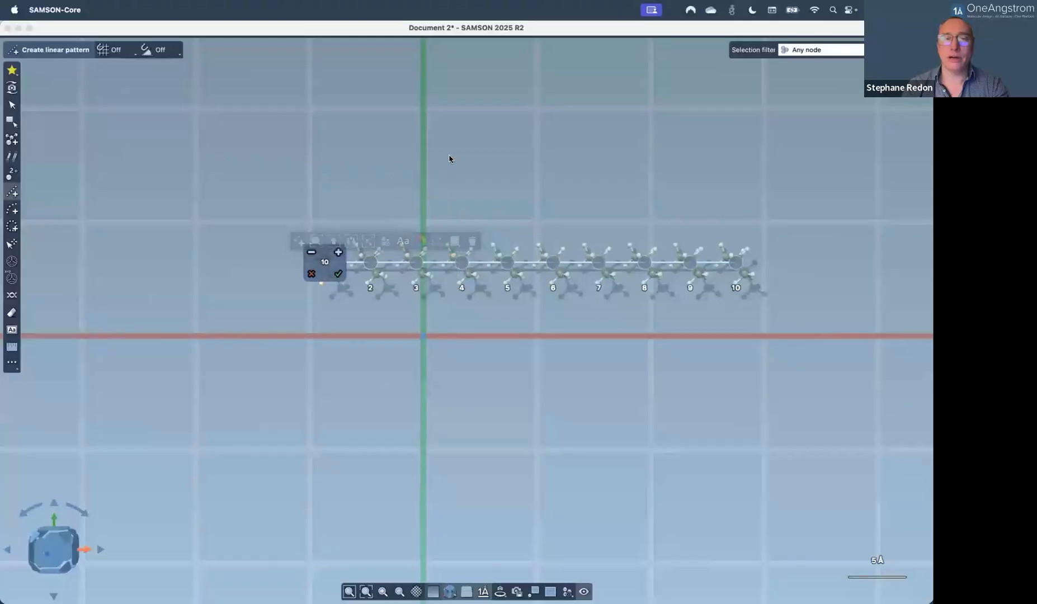
{"action": "mouse_move", "coordinate": [384, 255]}
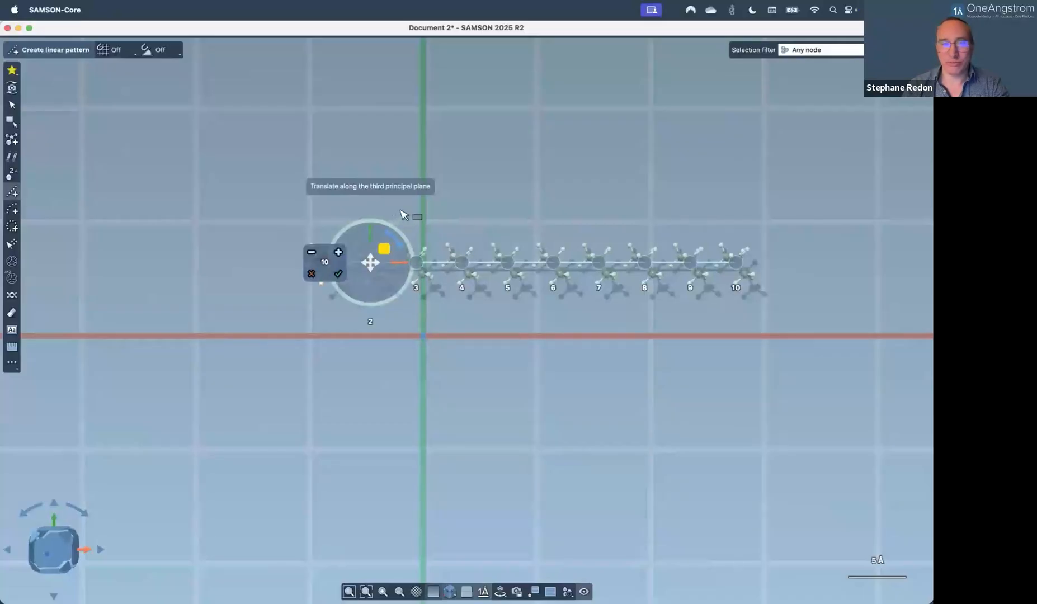
{"action": "left_click", "coordinate": [401, 211]}
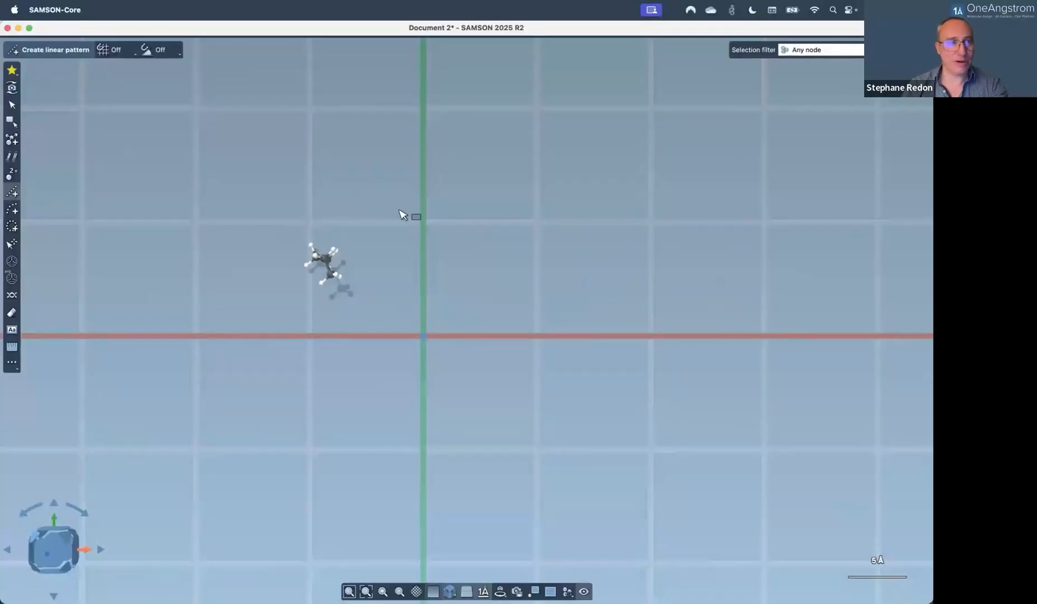
{"action": "key", "text": "Escape"}
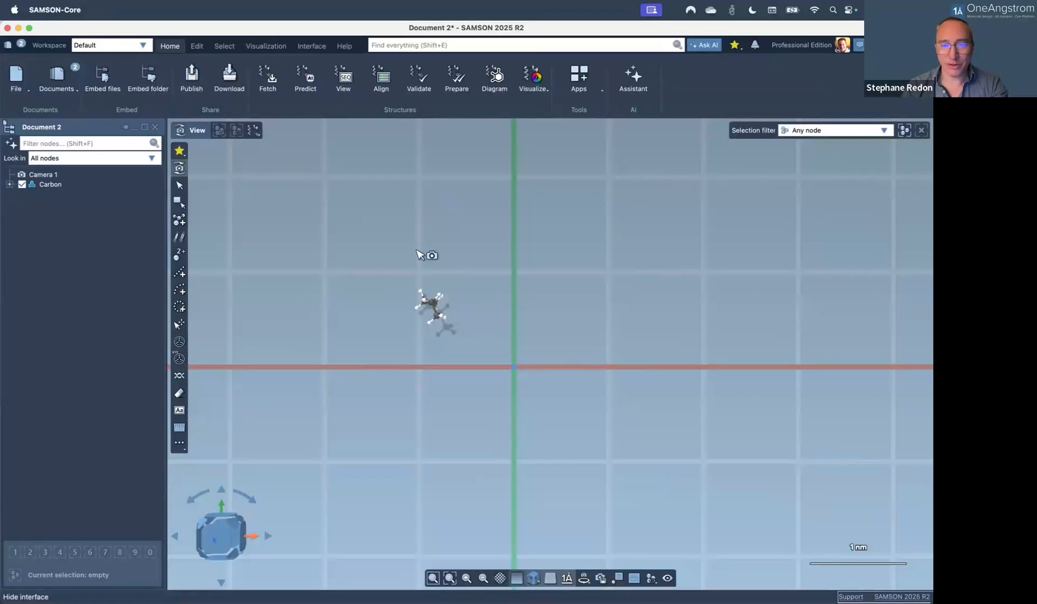
Pan the view and preview a 10-copy linear pattern of the butane molecule.
{"action": "scroll", "coordinate": [397, 291], "scroll_direction": "up", "scroll_amount": 3}
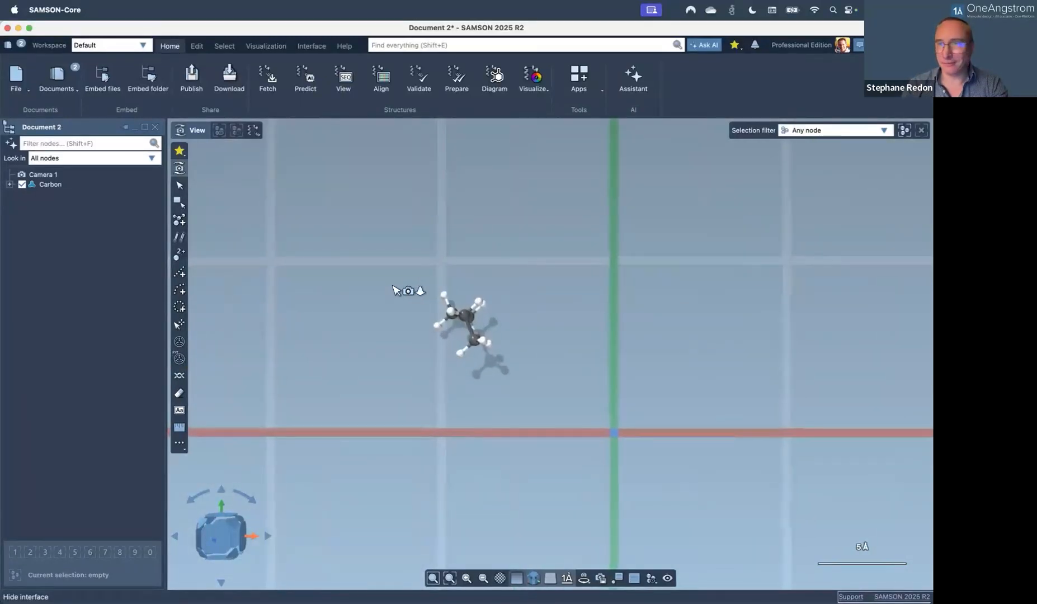
{"action": "middle_click_drag", "start_coordinate": [447, 317], "coordinate": [379, 311]}
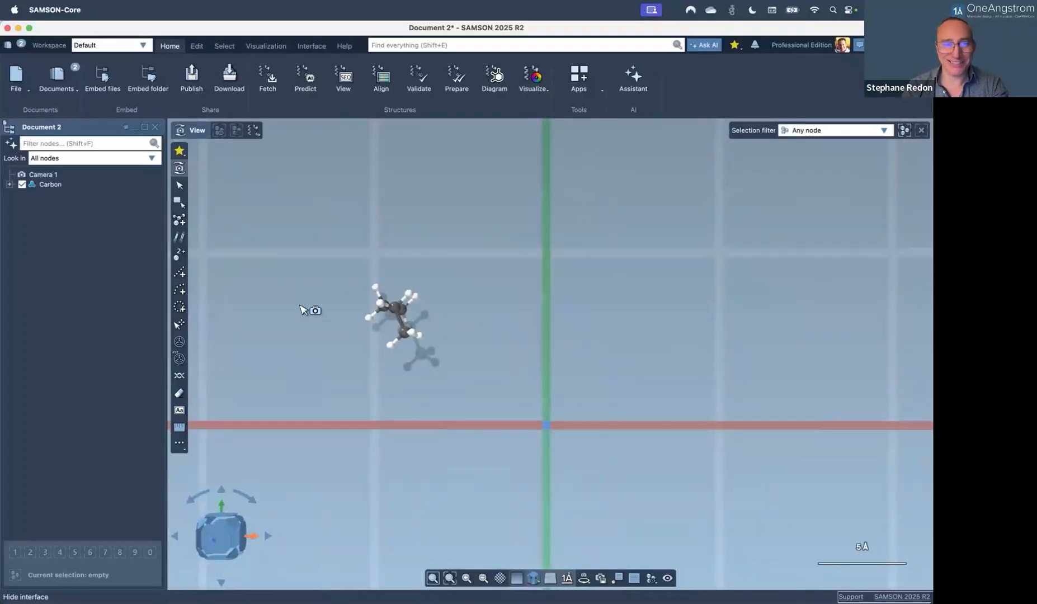
{"action": "left_click", "coordinate": [177, 273]}
{"action": "left_click", "coordinate": [50, 184]}
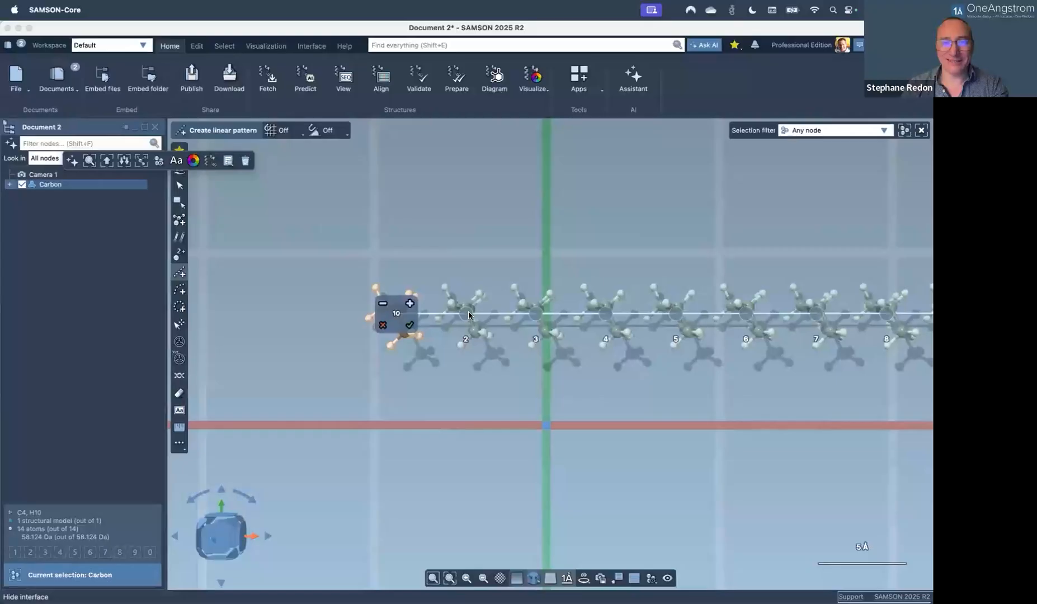
Shift the second copy to set spacing and rotate it to 57.96°.
{"action": "mouse_move", "coordinate": [469, 315]}
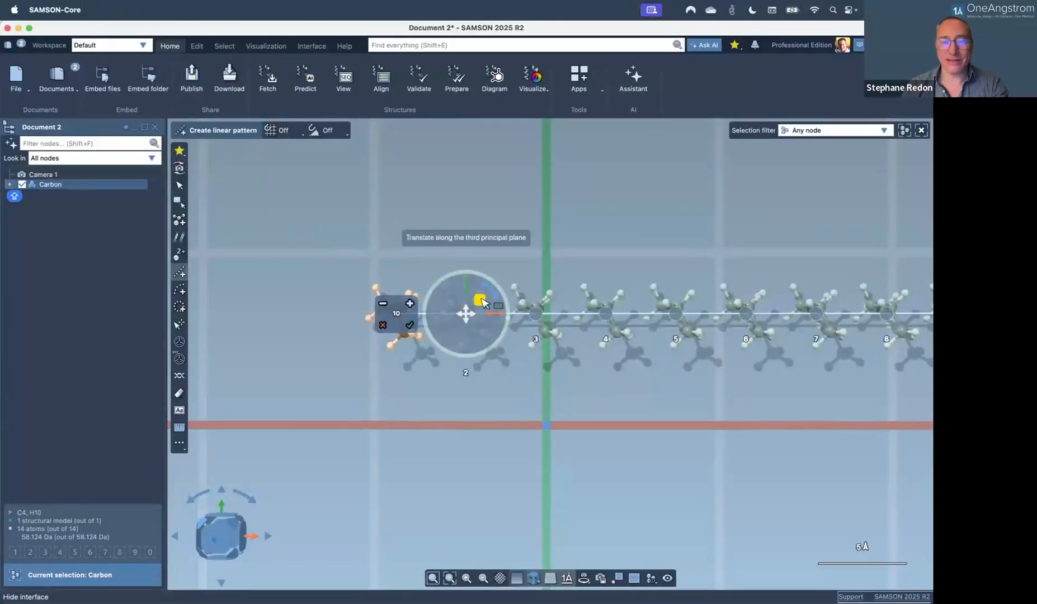
{"action": "left_click_drag", "start_coordinate": [482, 272], "coordinate": [518, 310]}
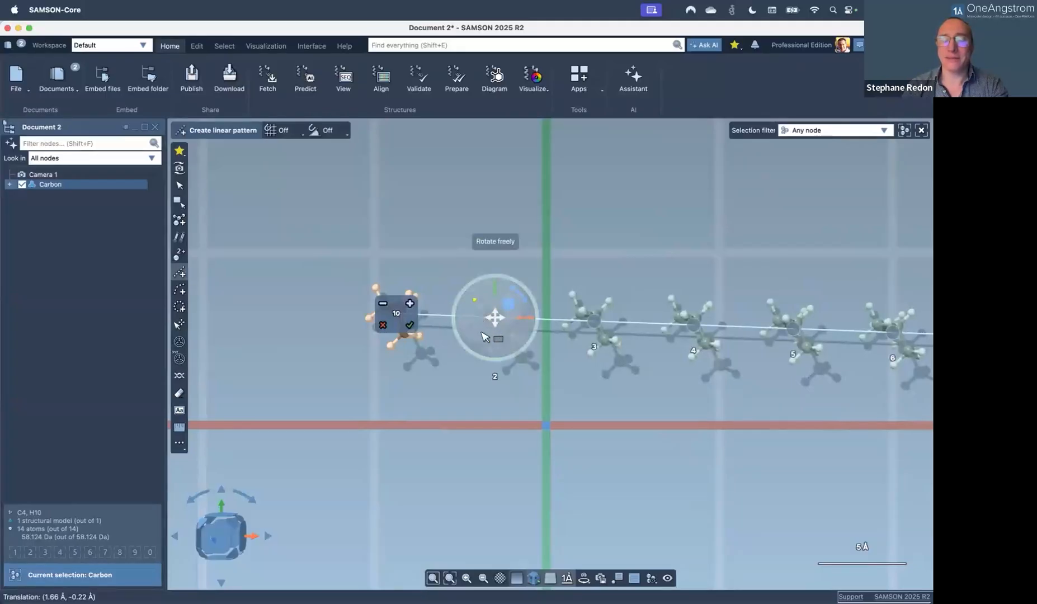
{"action": "left_click_drag", "start_coordinate": [490, 343], "coordinate": [491, 344]}
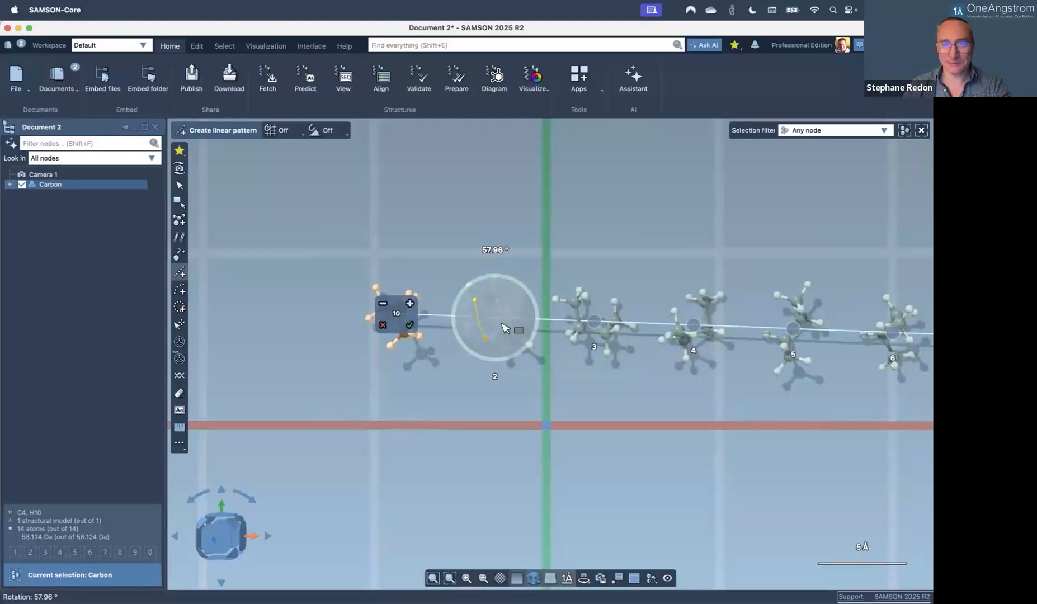
{"action": "left_click", "coordinate": [505, 328]}
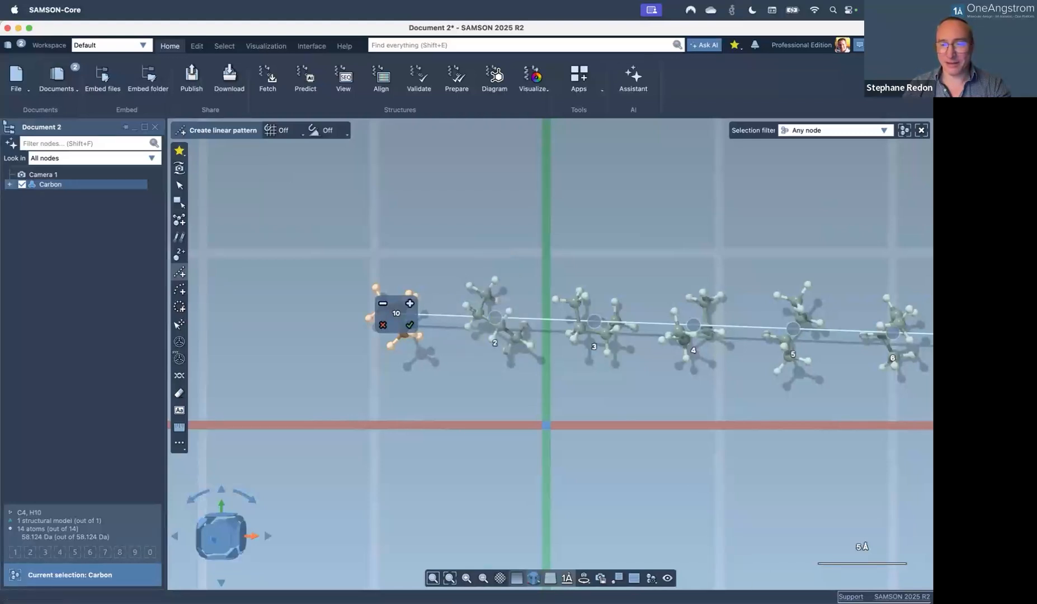
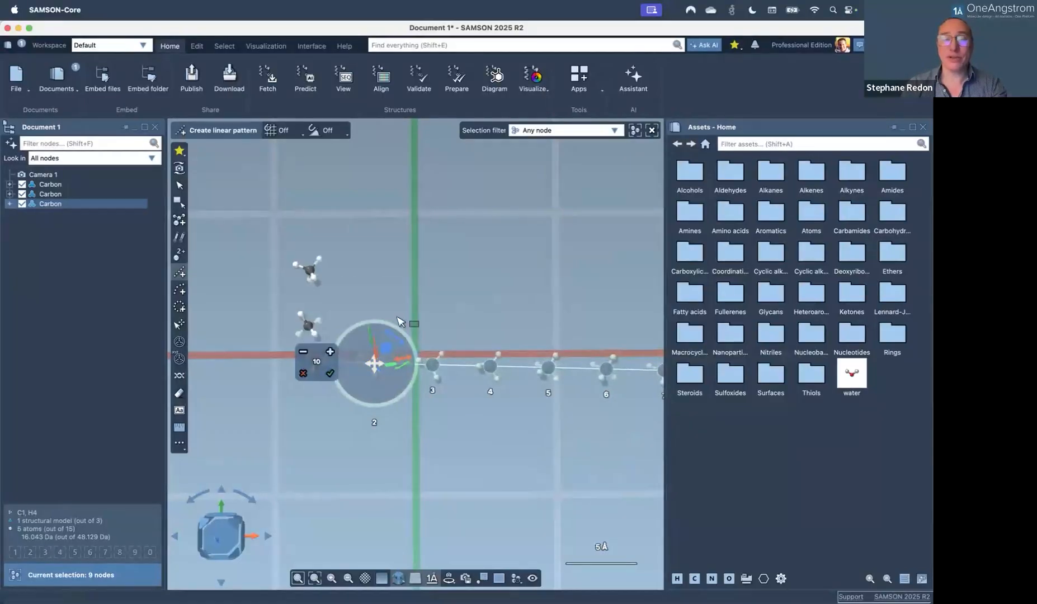
Tilt and offset the previewed row of 10 methane copies away from its original line.
{"action": "mouse_move", "coordinate": [388, 352]}
{"action": "left_mouse_down"}
{"action": "mouse_move", "coordinate": [407, 319]}
{"action": "mouse_move", "coordinate": [382, 359]}
{"action": "left_mouse_up"}
Reset the linear pattern's Y offset and rotation values to 0 in its parameters.
{"action": "left_click", "coordinate": [315, 365]}
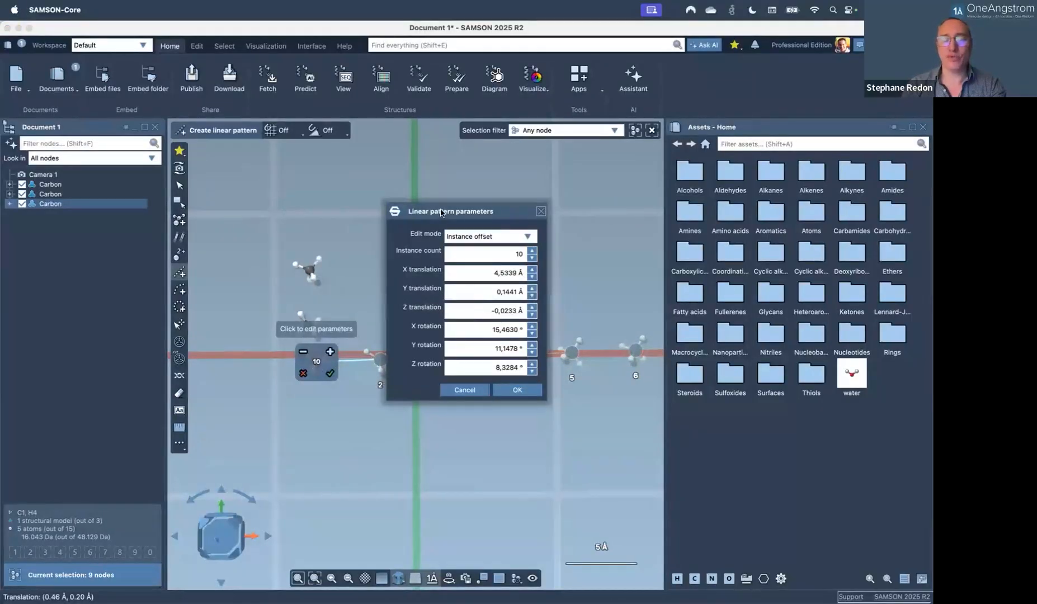
{"action": "left_click_drag", "start_coordinate": [438, 212], "coordinate": [427, 227]}
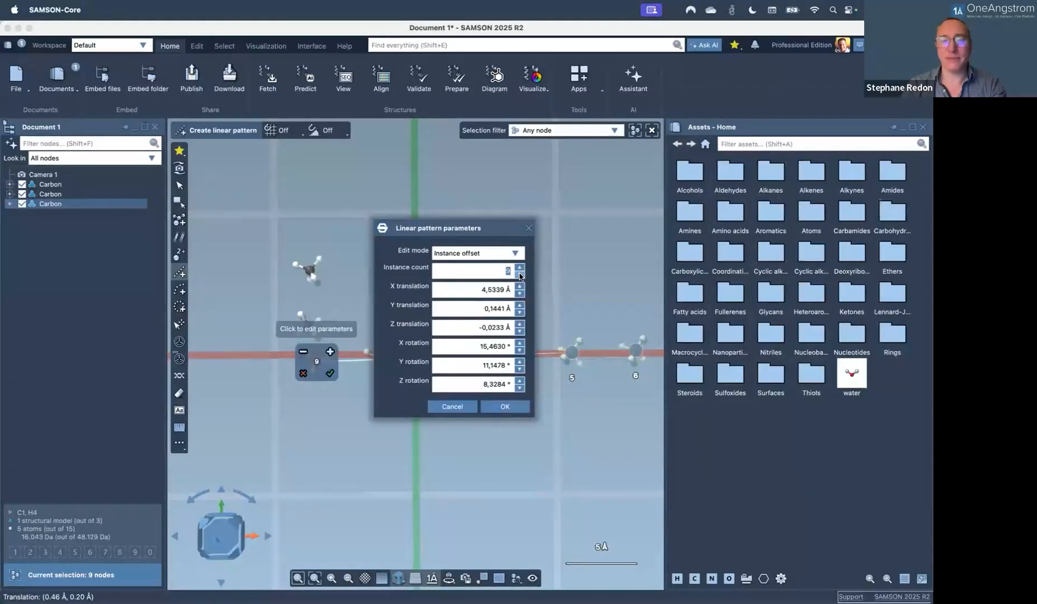
{"action": "left_click_drag", "start_coordinate": [519, 296], "coordinate": [547, 295]}
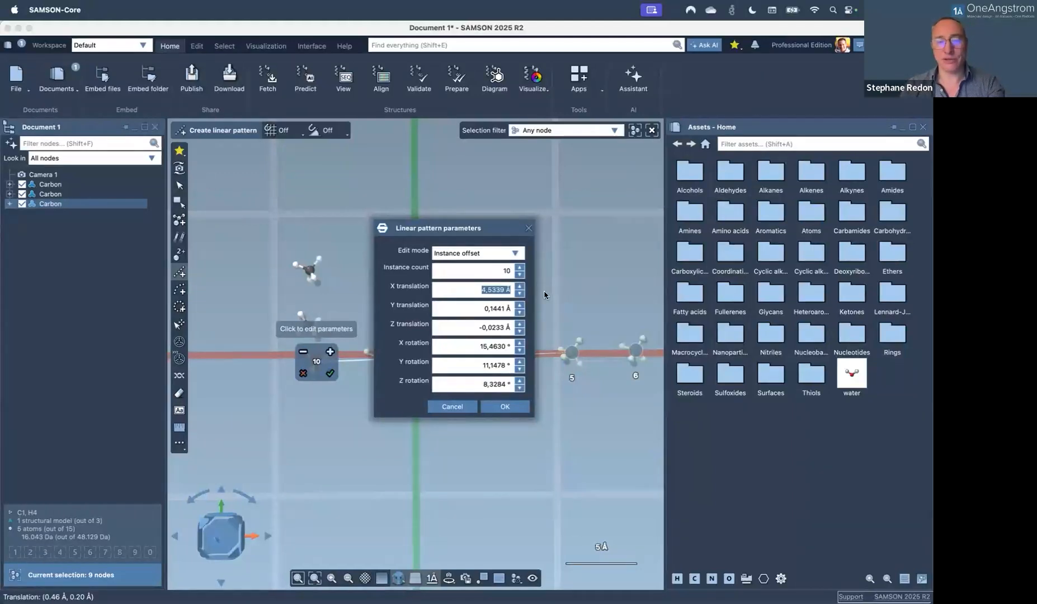
{"action": "type", "text": "2"}
{"action": "key", "text": "Return"}
{"action": "left_click_drag", "start_coordinate": [480, 308], "coordinate": [552, 327]}
{"action": "type", "text": "0"}
{"action": "key", "text": "Return"}
{"action": "type", "text": "0"}
{"action": "key", "text": "Tab"}
{"action": "type", "text": "0"}
{"action": "key", "text": "Tab"}
{"action": "type", "text": "0"}
{"action": "key", "text": "Tab"}
{"action": "type", "text": "0"}
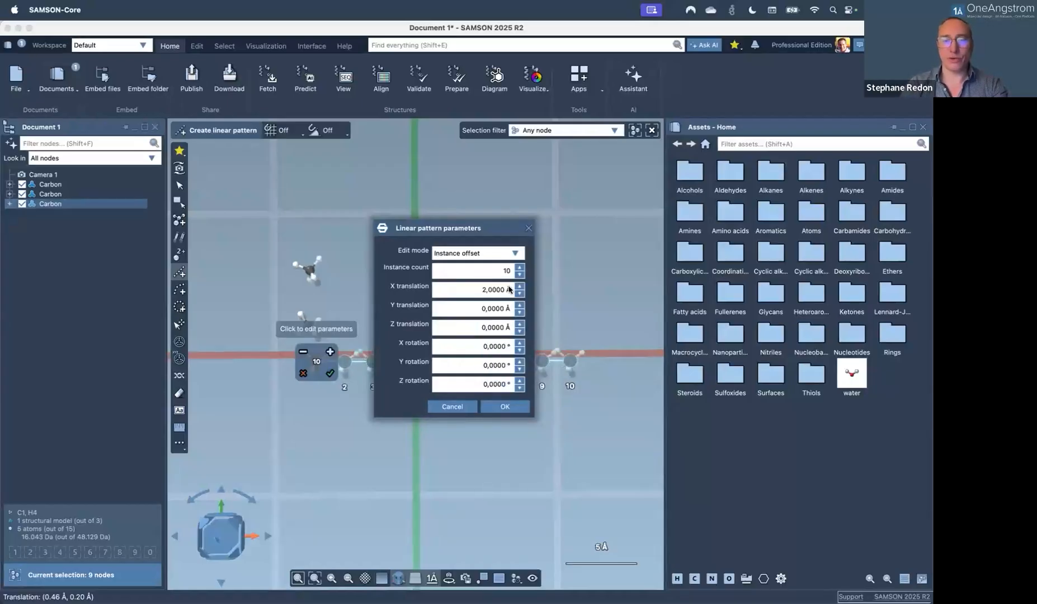
Raise the X spacing to 6 Å and accept the pattern as real methane molecules.
{"action": "left_click_drag", "start_coordinate": [468, 228], "coordinate": [516, 220]}
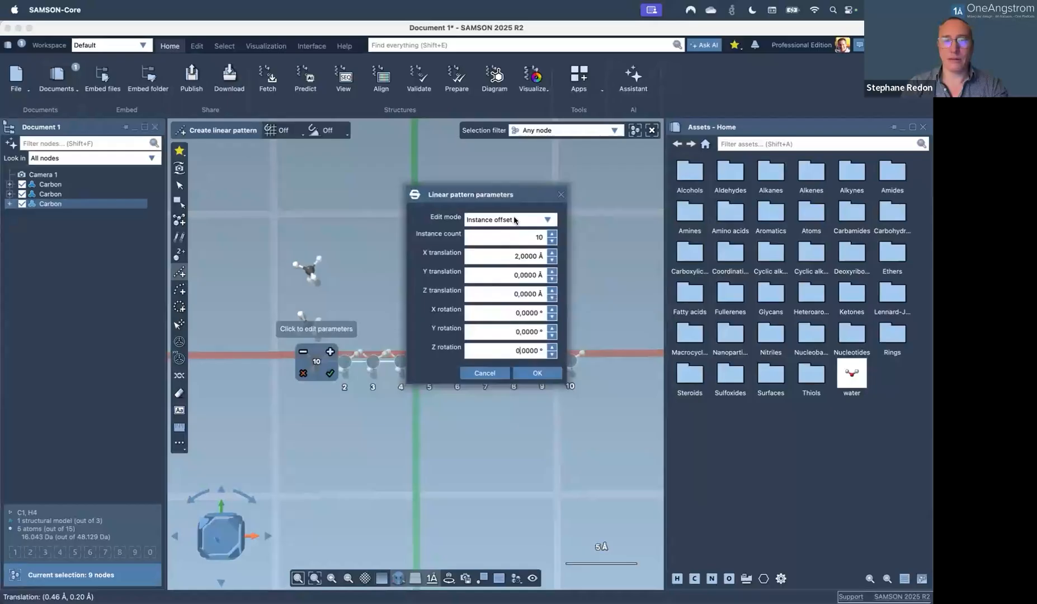
{"action": "double_click", "coordinate": [553, 253]}
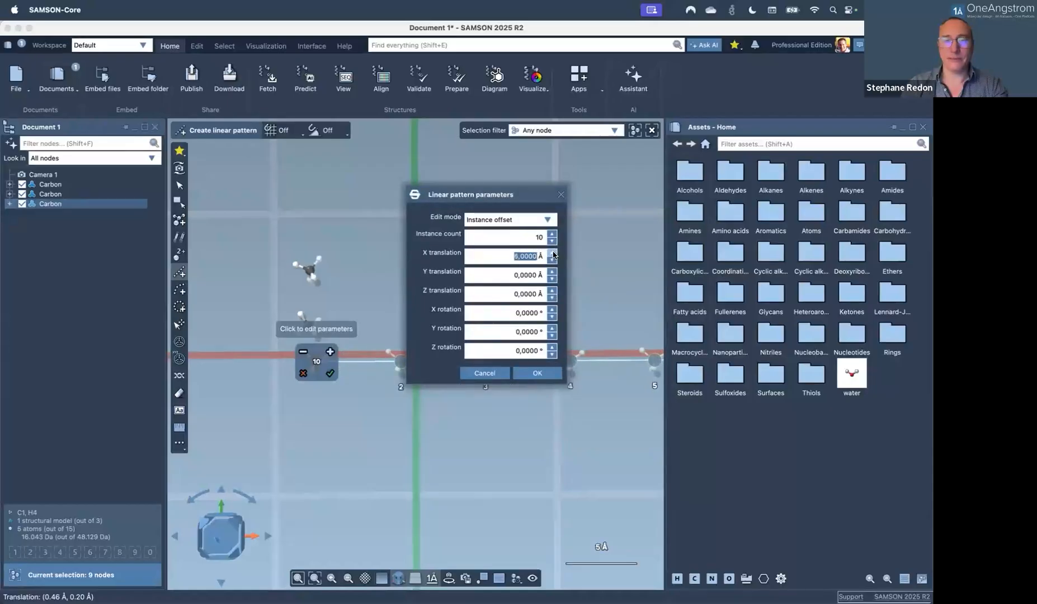
{"action": "left_click", "coordinate": [528, 374]}
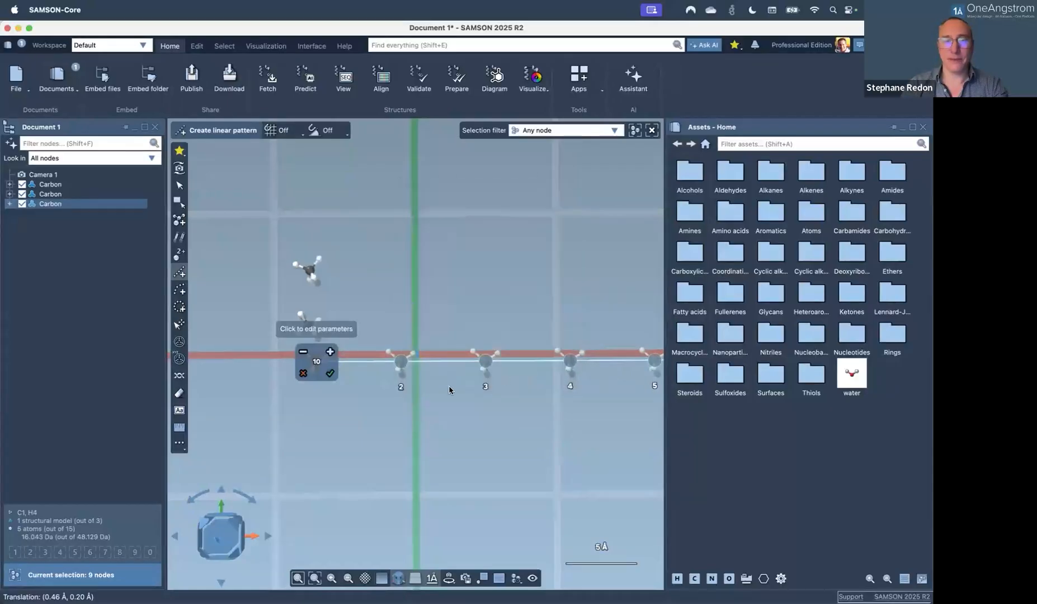
{"action": "left_click", "coordinate": [329, 374]}
{"action": "right_click_drag", "start_coordinate": [501, 396], "coordinate": [506, 340]}
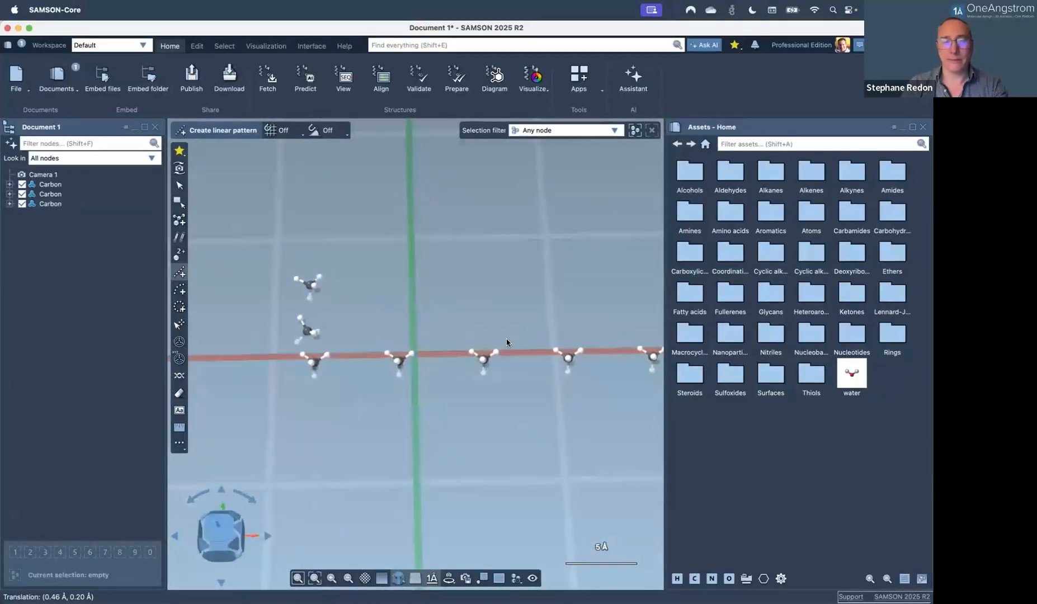
Select the first methane and preview a curved pattern, rotating the copies upward.
{"action": "left_click", "coordinate": [67, 184]}
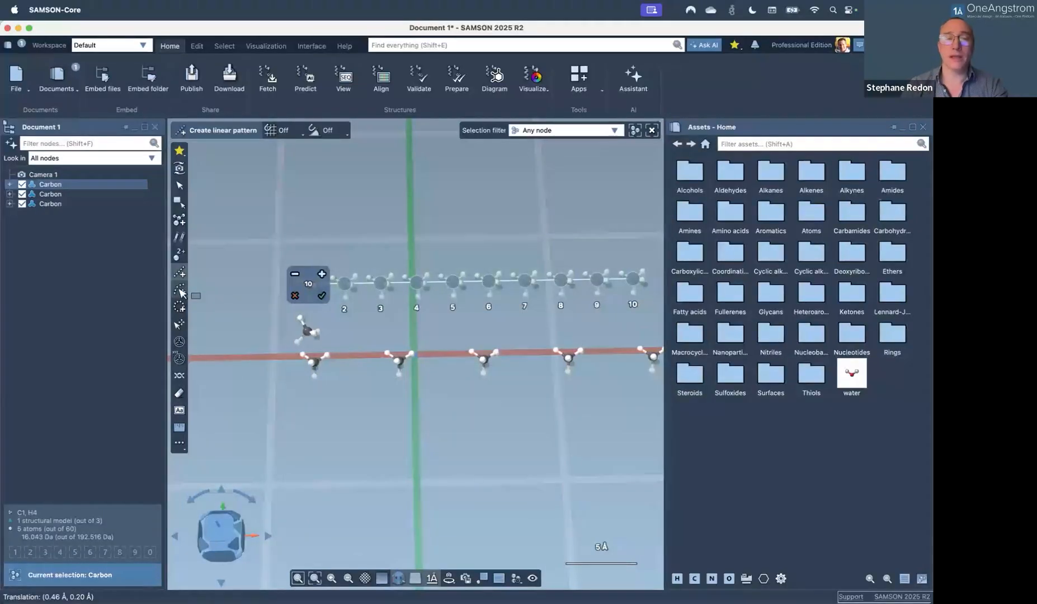
{"action": "left_click", "coordinate": [180, 290]}
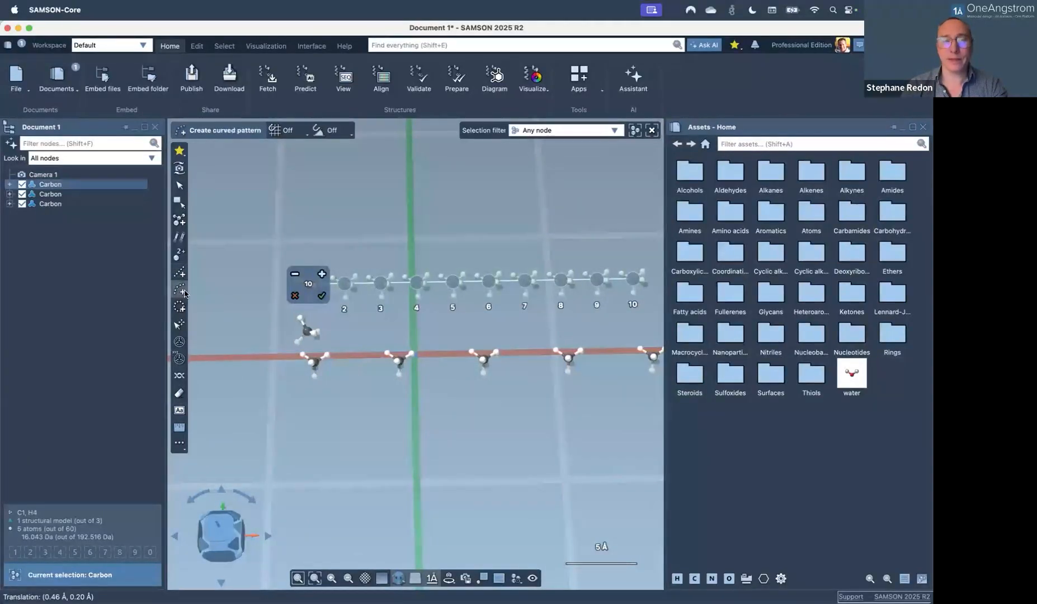
{"action": "left_click", "coordinate": [343, 285]}
{"action": "mouse_move", "coordinate": [359, 274]}
{"action": "left_mouse_down"}
{"action": "mouse_move", "coordinate": [355, 255]}
{"action": "mouse_move", "coordinate": [343, 271]}
{"action": "left_mouse_up"}
Bend the chain further, then cancel the curved pattern and close the document.
{"action": "scroll", "coordinate": [474, 260], "scroll_direction": "up", "scroll_amount": 10}
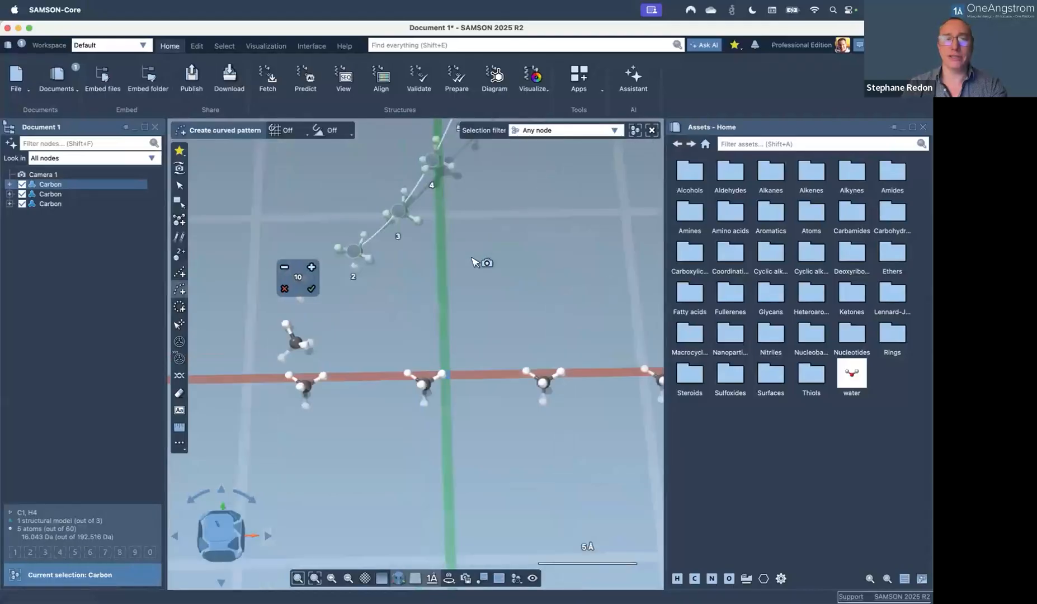
{"action": "scroll", "coordinate": [459, 304], "scroll_direction": "up", "scroll_amount": 2, "text": "shift"}
{"action": "scroll", "coordinate": [459, 304], "scroll_direction": "down", "scroll_amount": 2}
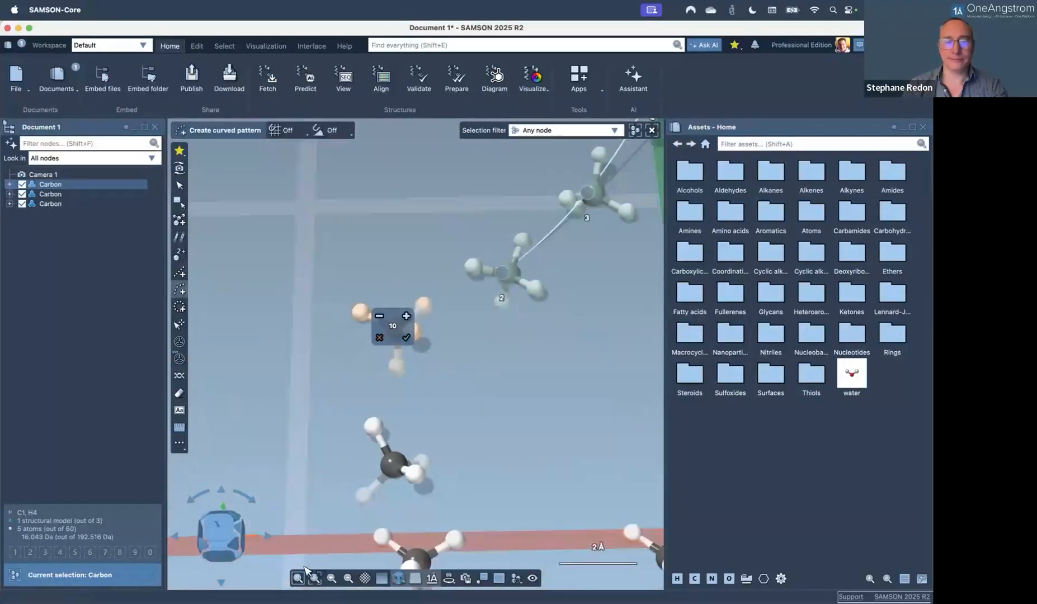
{"action": "left_click", "coordinate": [347, 579]}
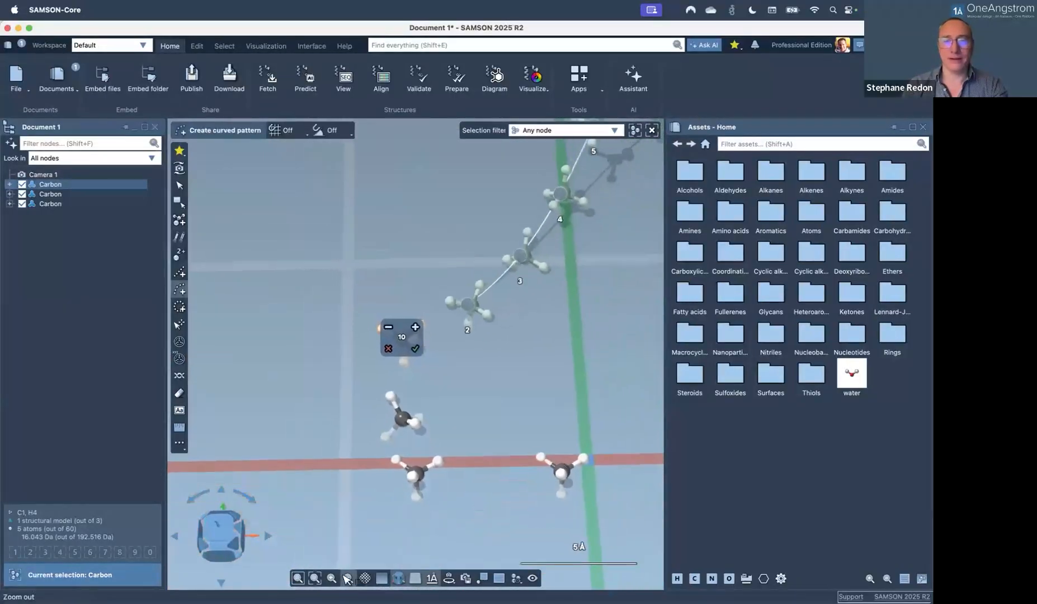
{"action": "middle_click_drag", "start_coordinate": [539, 336], "coordinate": [423, 484]}
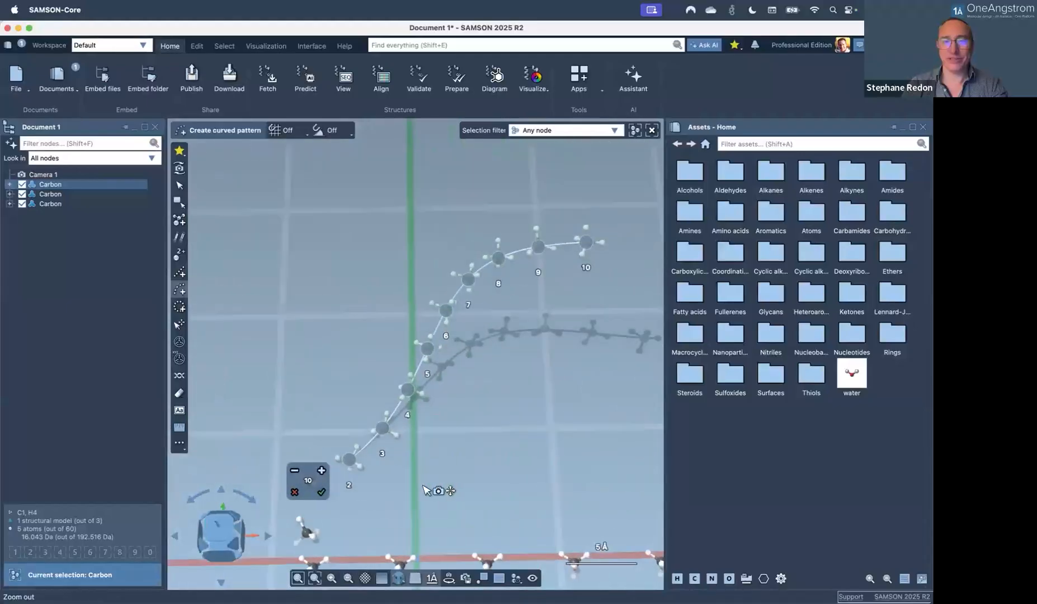
{"action": "mouse_move", "coordinate": [326, 472]}
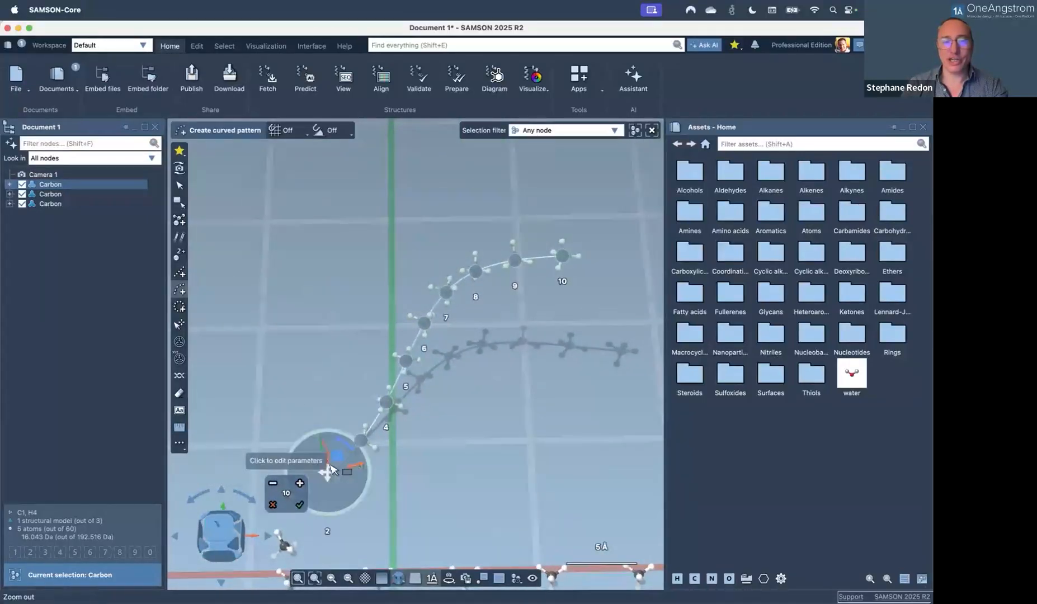
{"action": "mouse_move", "coordinate": [307, 460]}
{"action": "left_mouse_down"}
{"action": "mouse_move", "coordinate": [307, 479]}
{"action": "mouse_move", "coordinate": [324, 486]}
{"action": "mouse_move", "coordinate": [305, 470]}
{"action": "mouse_move", "coordinate": [329, 487]}
{"action": "mouse_move", "coordinate": [295, 483]}
{"action": "mouse_move", "coordinate": [329, 463]}
{"action": "mouse_move", "coordinate": [313, 471]}
{"action": "left_mouse_up"}
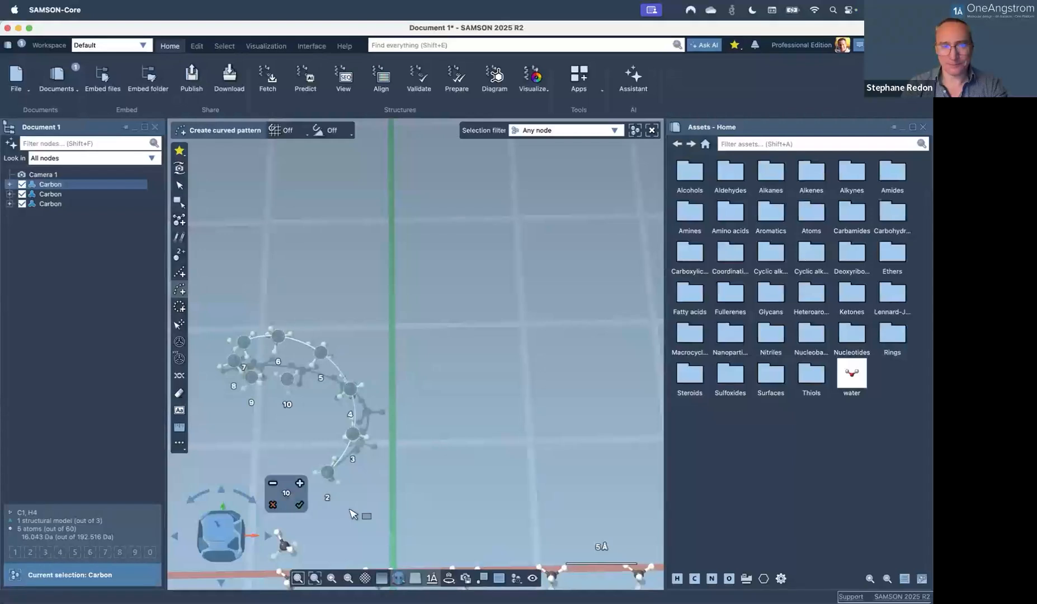
{"action": "key", "text": "Escape"}
{"action": "key", "text": "super+w"}
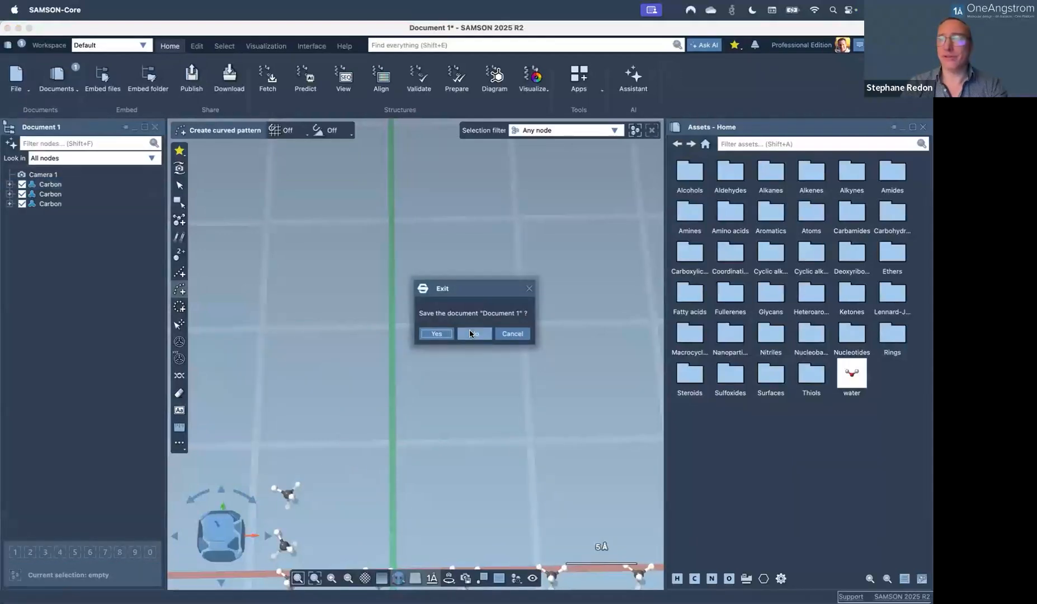
Discard the old document unsaved and find the Nanotube creator with a 'nanot' search.
{"action": "left_click", "coordinate": [471, 332]}
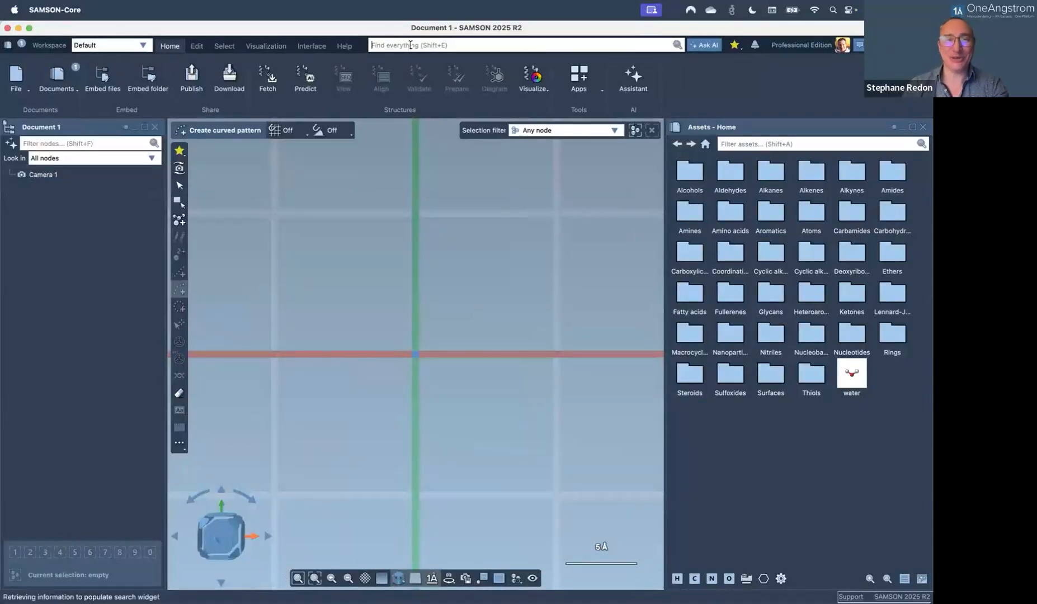
{"action": "left_click", "coordinate": [410, 45]}
{"action": "type", "text": "nanot"}
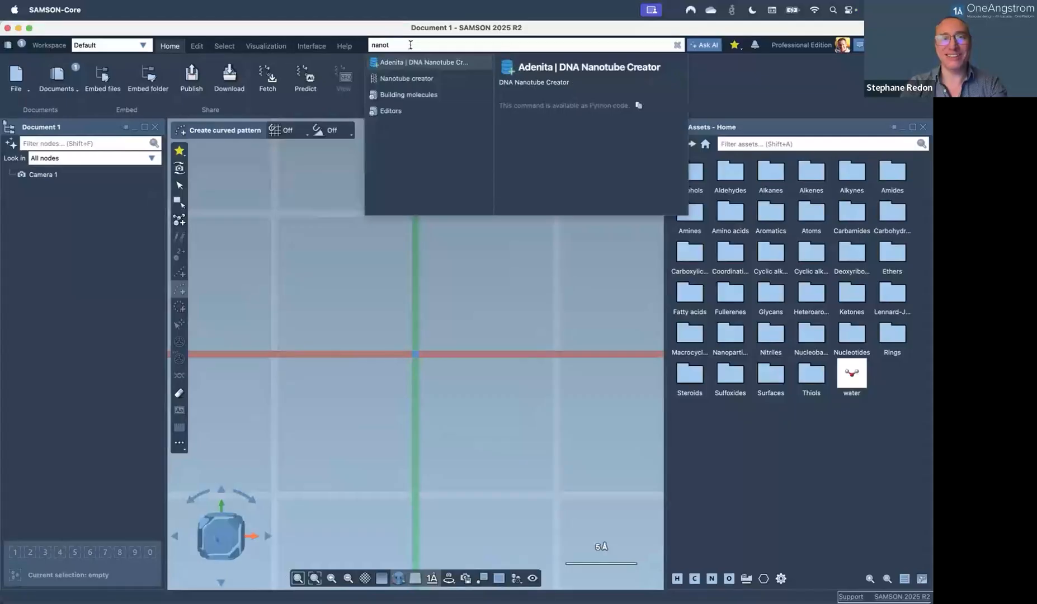
{"action": "left_click", "coordinate": [408, 78]}
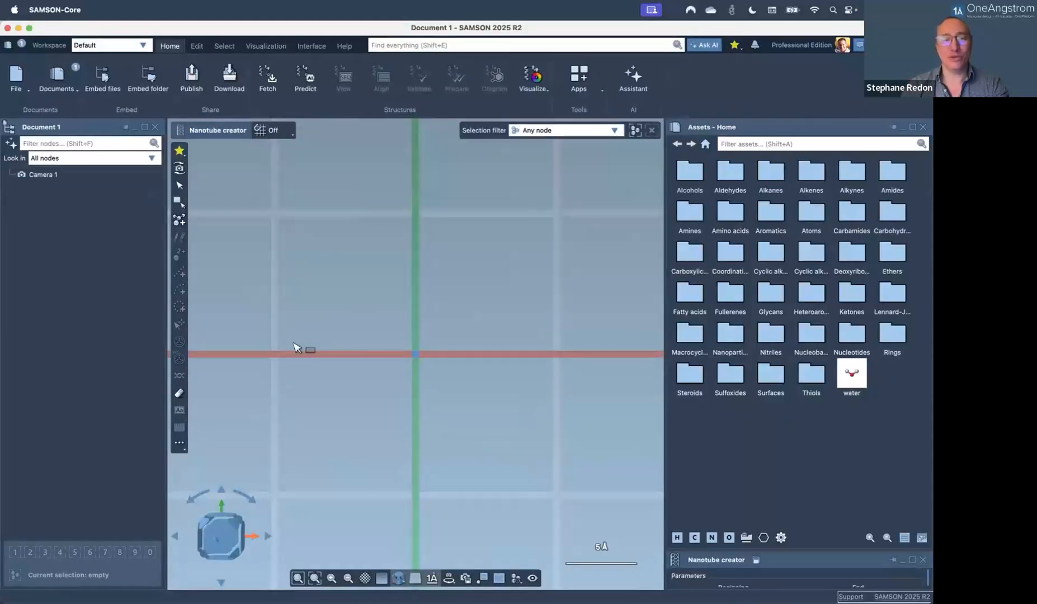
Draw a 180-atom (0,-12) nanotube, 16.6386 Å long, along the red axis.
{"action": "left_click_drag", "start_coordinate": [271, 355], "coordinate": [506, 352]}
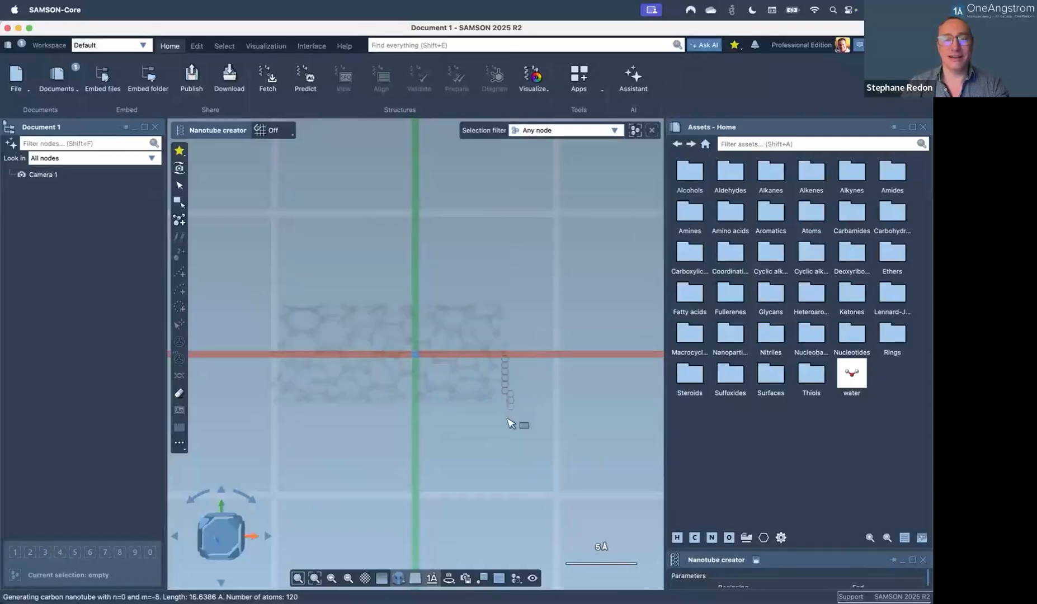
{"action": "left_click", "coordinate": [509, 432]}
{"action": "middle_click_drag", "start_coordinate": [486, 445], "coordinate": [453, 334]}
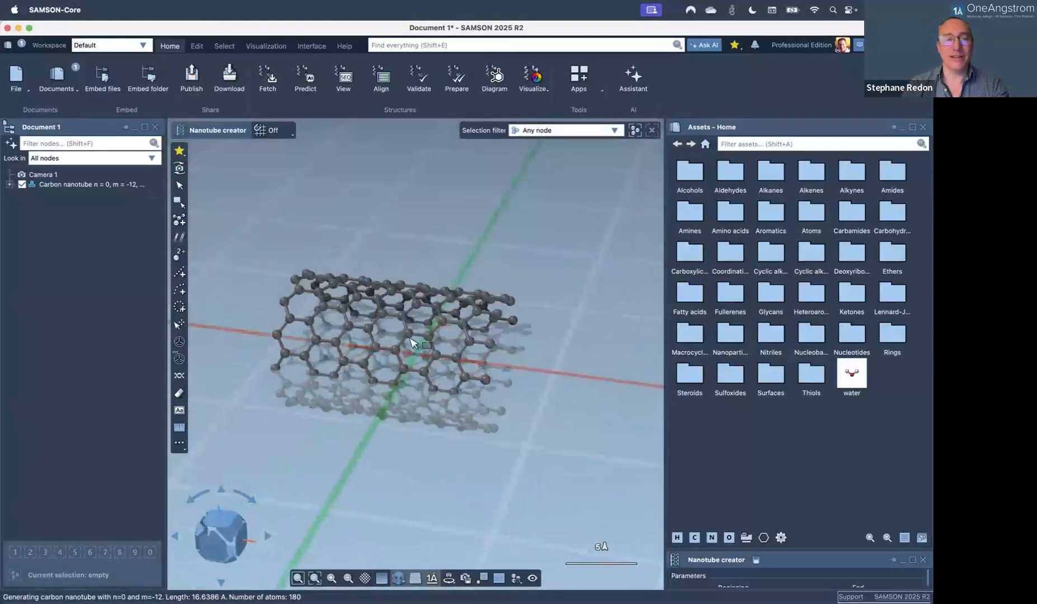
{"action": "left_click", "coordinate": [179, 376]}
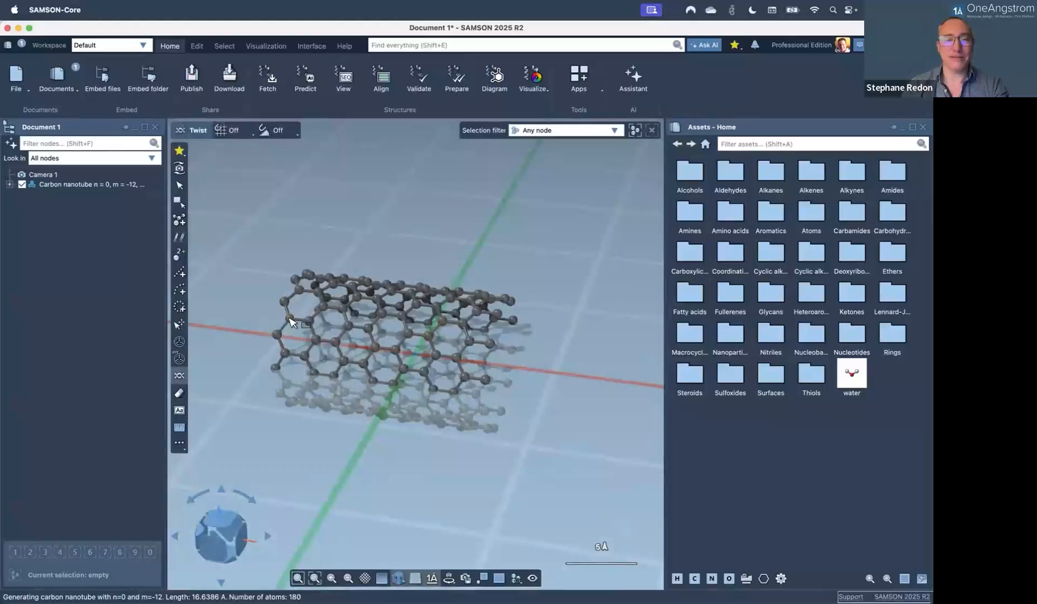
Twist the nanotube by pulling the atom at its right end.
{"action": "left_click", "coordinate": [290, 320]}
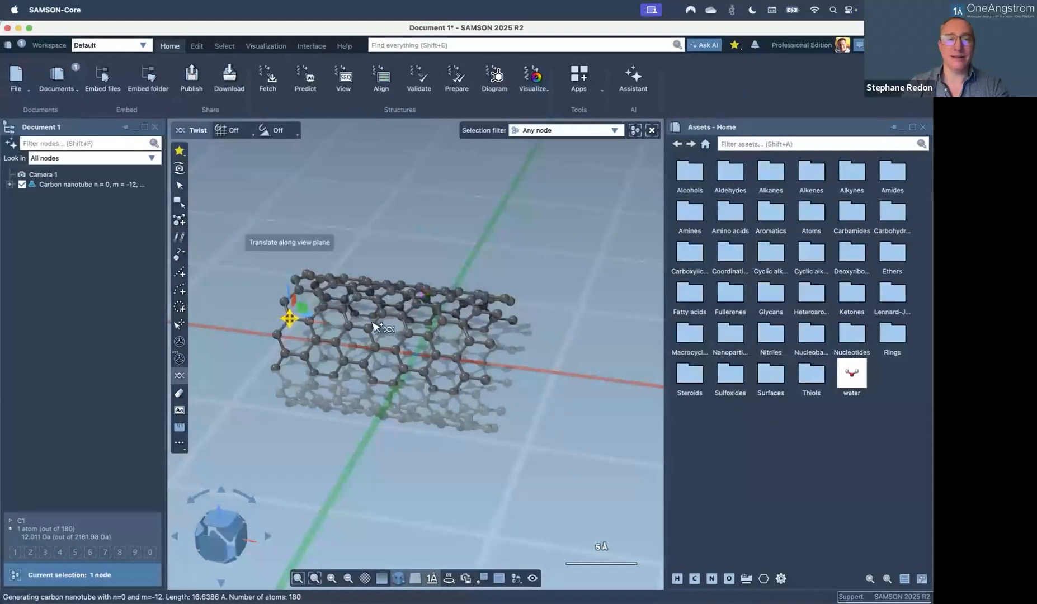
{"action": "left_click", "coordinate": [498, 313]}
{"action": "left_click", "coordinate": [498, 314]}
{"action": "mouse_move", "coordinate": [498, 313]}
{"action": "left_mouse_down"}
{"action": "mouse_move", "coordinate": [464, 288]}
{"action": "mouse_move", "coordinate": [450, 256]}
{"action": "mouse_move", "coordinate": [361, 229]}
{"action": "mouse_move", "coordinate": [608, 269]}
{"action": "mouse_move", "coordinate": [503, 273]}
{"action": "left_mouse_up"}
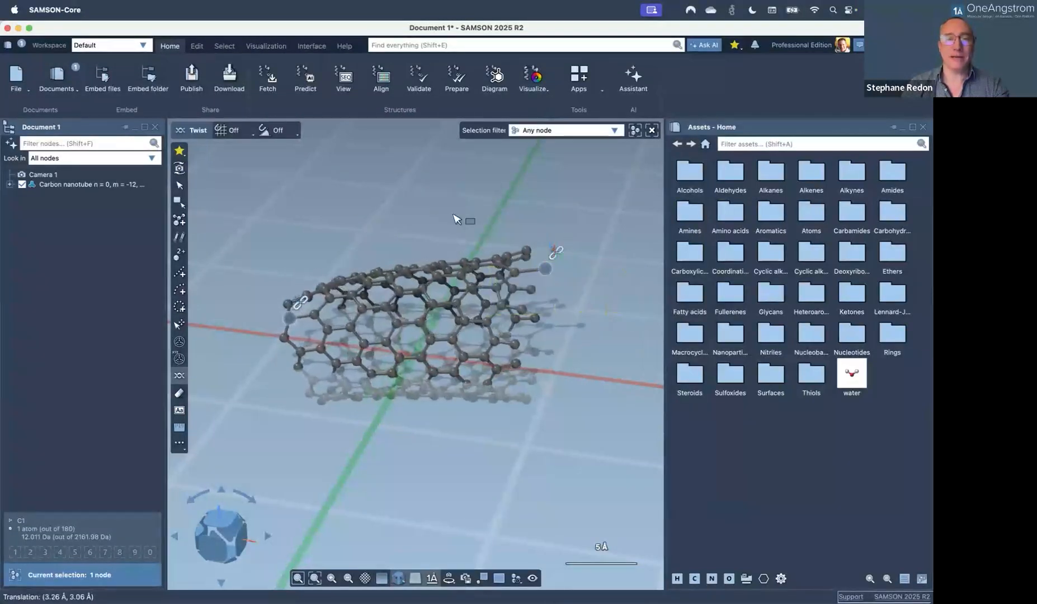
Leave the twist editor and close the document without saving the nanotube.
{"action": "key", "text": "Escape"}
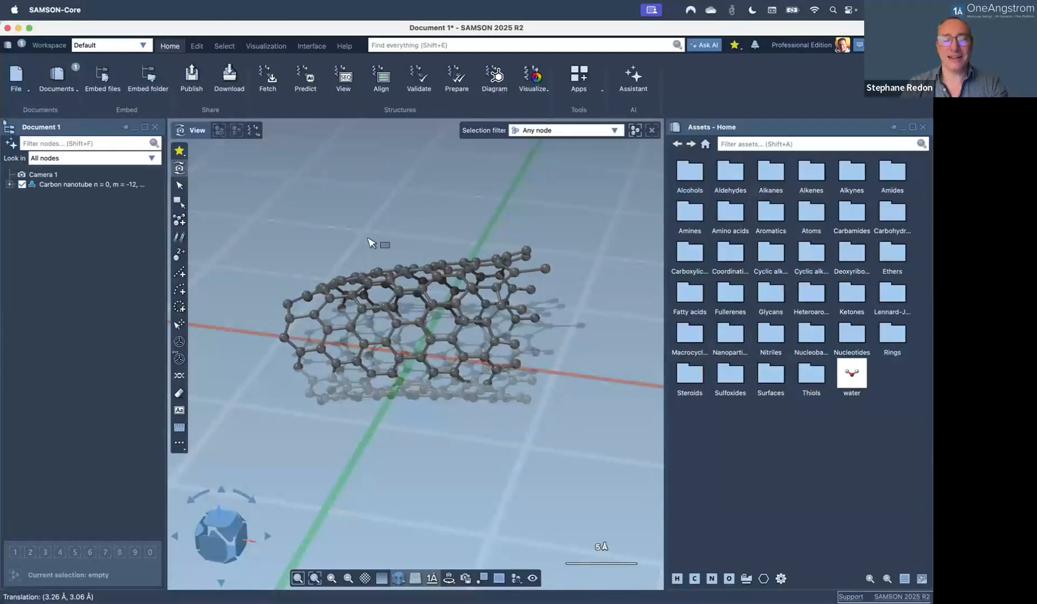
{"action": "key", "text": "super+q"}
{"action": "left_click", "coordinate": [476, 334]}
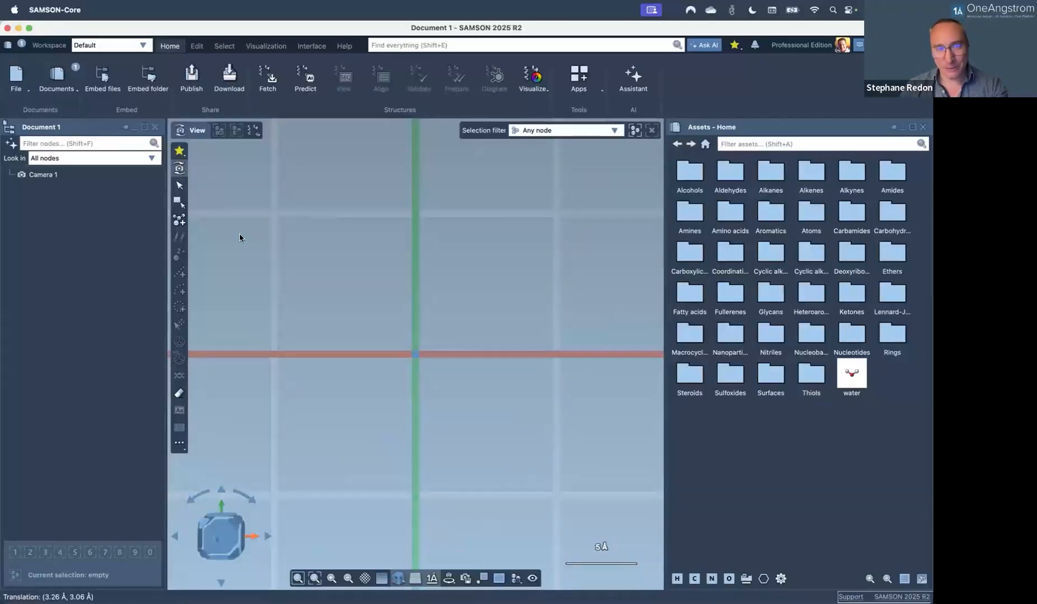
Place a benzene ring from the Rings fragments at the scene centre.
{"action": "left_click", "coordinate": [180, 221]}
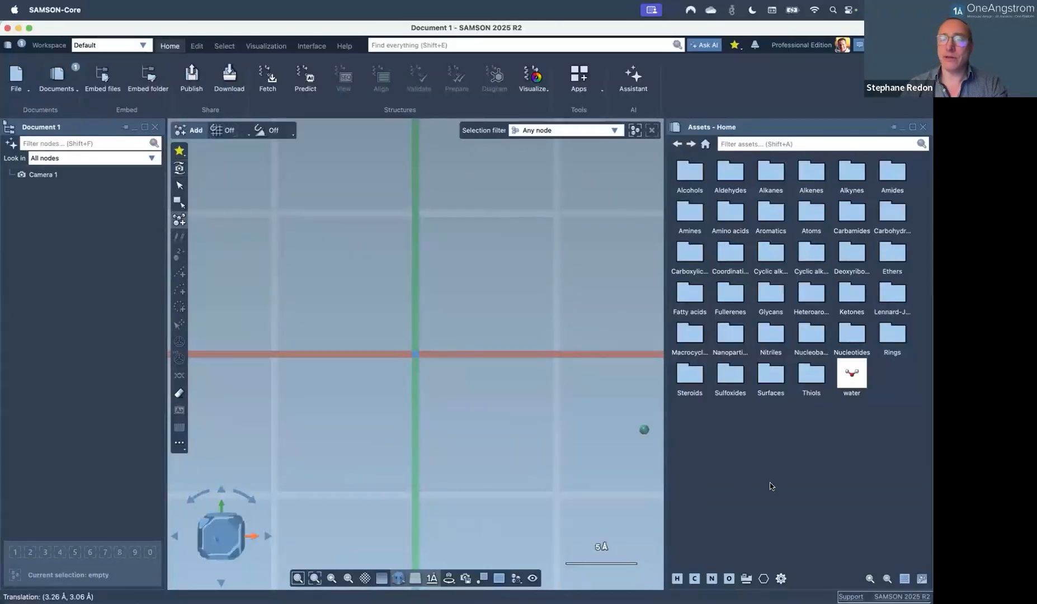
{"action": "left_click", "coordinate": [764, 579]}
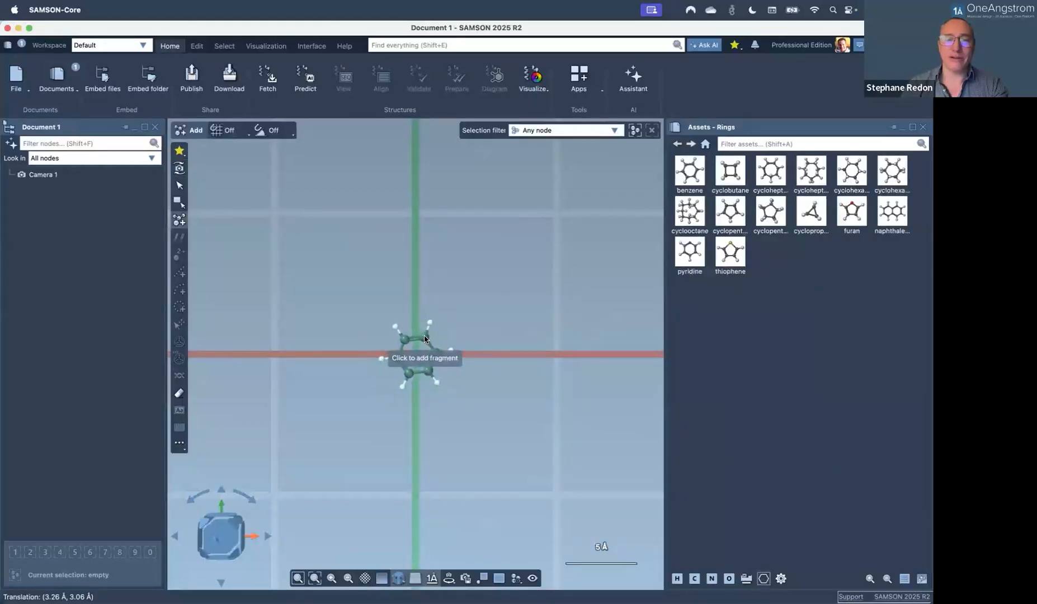
{"action": "left_click", "coordinate": [414, 358]}
{"action": "key", "text": "Escape"}
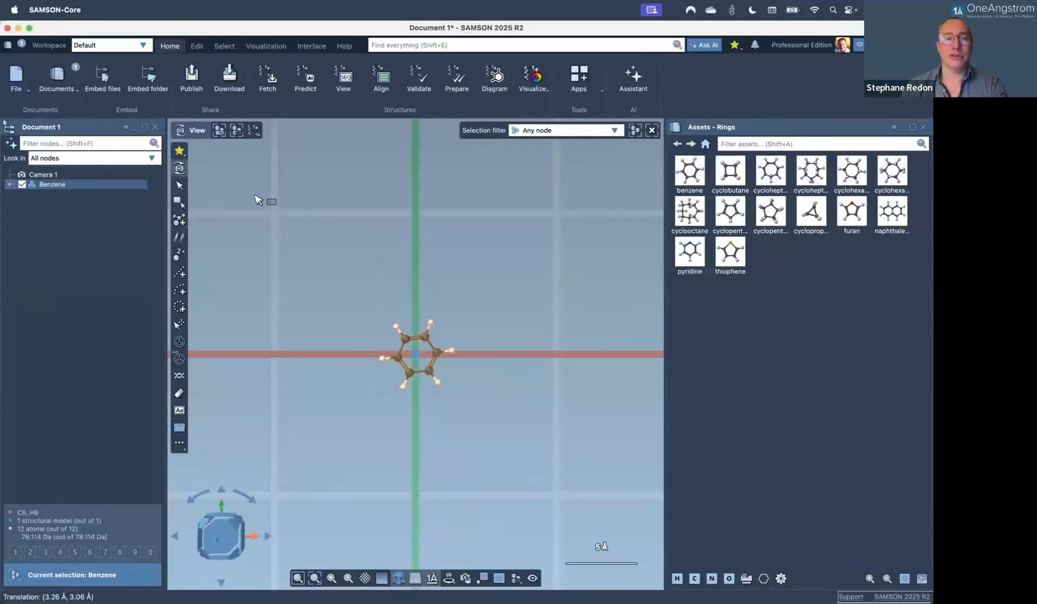
Filter the node tree by 'H' and delete the ring's six hydrogens.
{"action": "left_click", "coordinate": [85, 144]}
{"action": "type", "text": "H"}
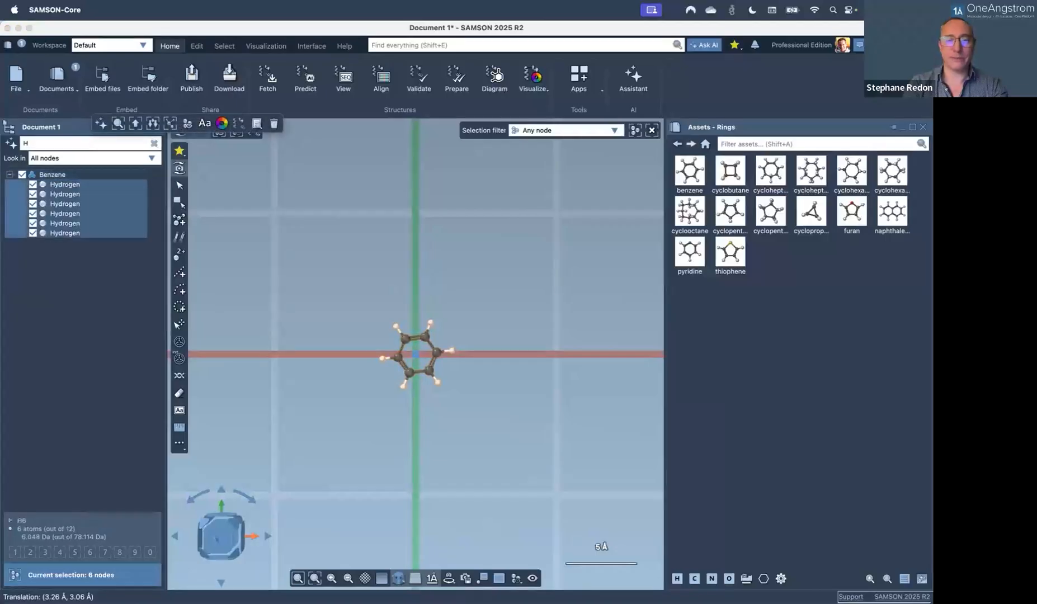
{"action": "key", "text": "Delete"}
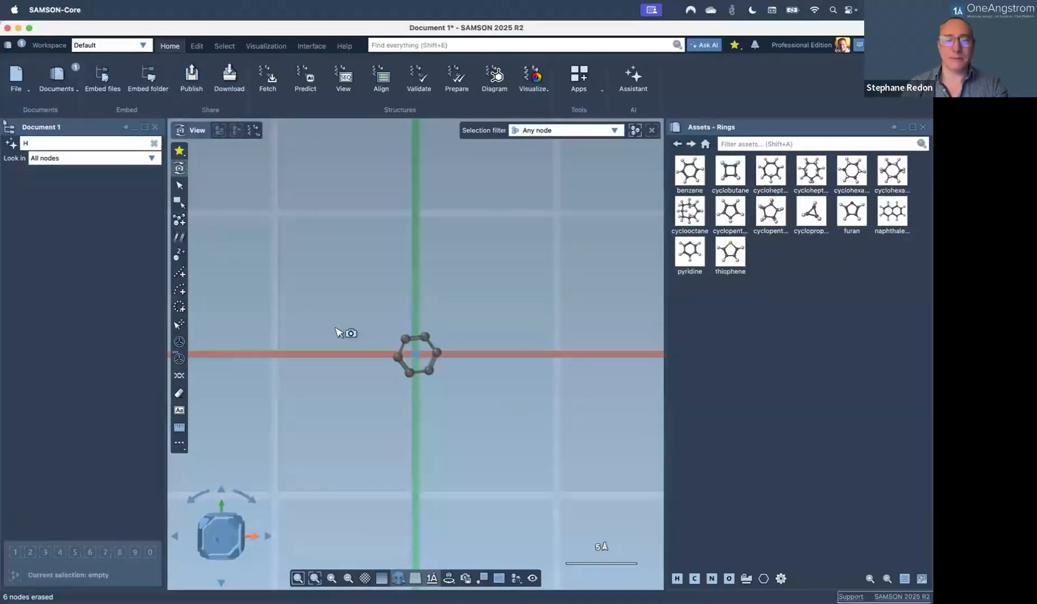
{"action": "scroll", "coordinate": [409, 349], "scroll_direction": "up", "scroll_amount": 3}
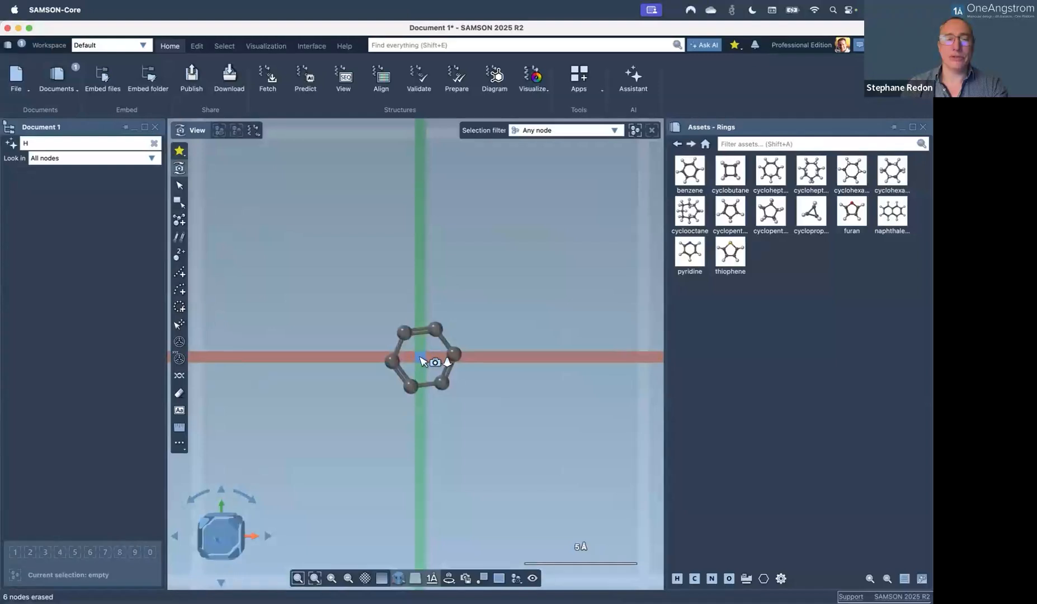
{"action": "left_click", "coordinate": [178, 342]}
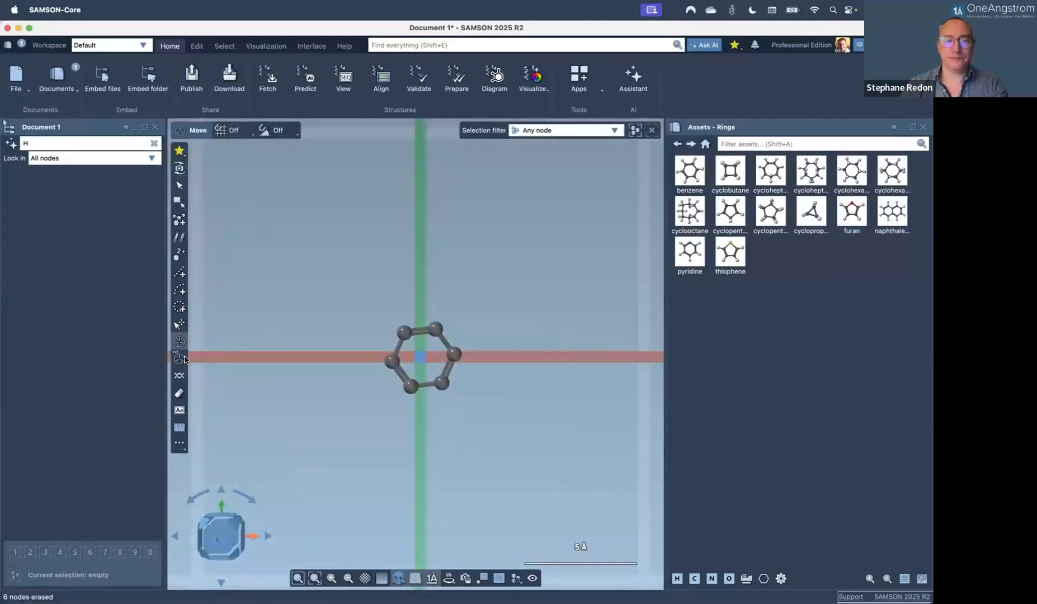
Select the Benzene ring and rotate it about 90° so it stands edge-on.
{"action": "left_click", "coordinate": [153, 144]}
{"action": "left_click", "coordinate": [52, 184]}
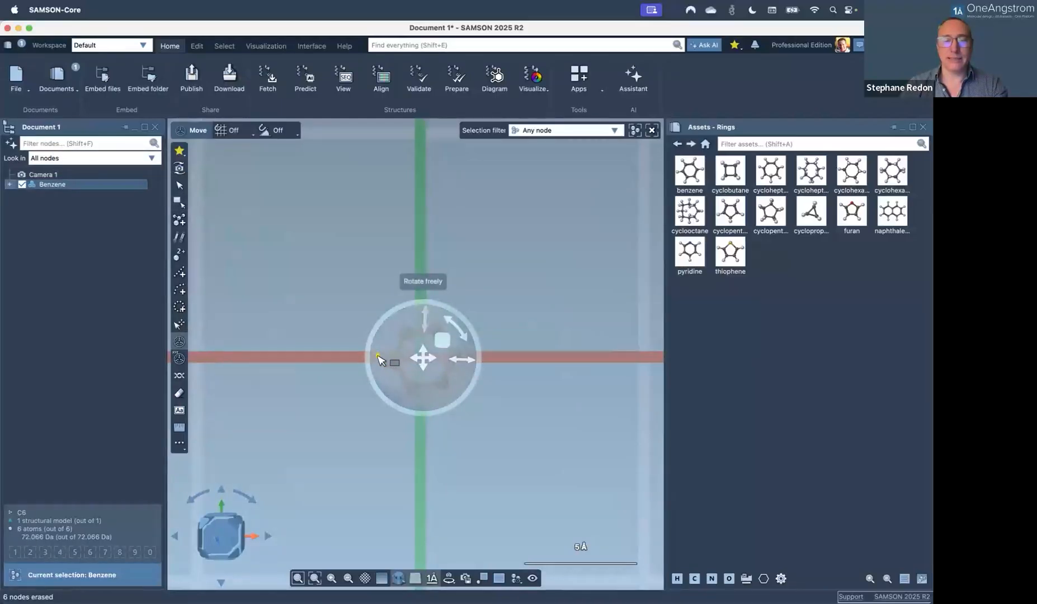
{"action": "left_click_drag", "start_coordinate": [379, 357], "coordinate": [456, 355]}
{"action": "left_click_drag", "start_coordinate": [418, 417], "coordinate": [417, 413]}
{"action": "right_click_drag", "start_coordinate": [496, 431], "coordinate": [372, 280]}
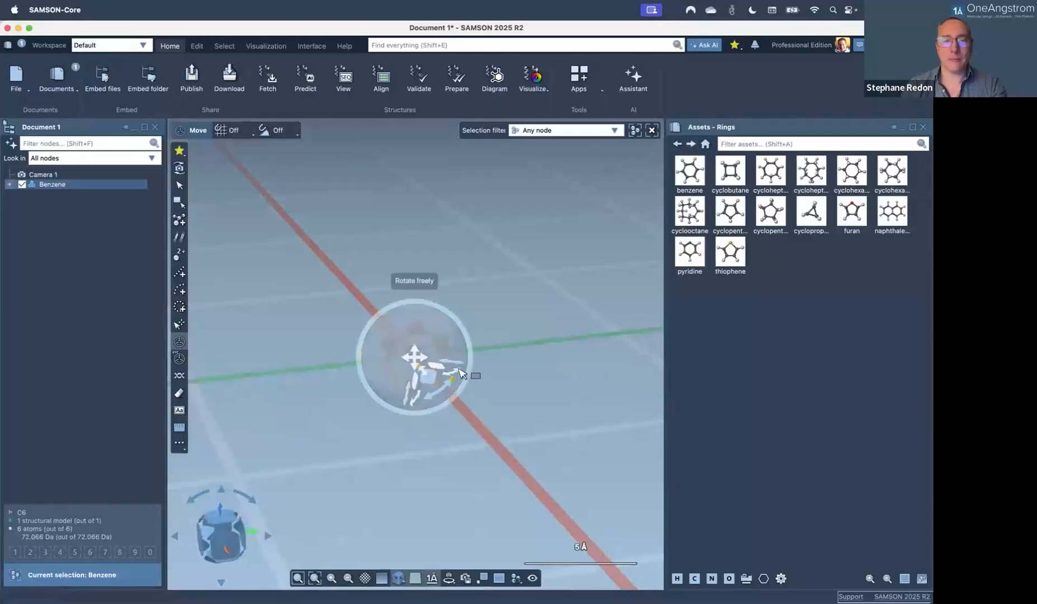
Check the upright ring from side and top views, then box-select it.
{"action": "left_click", "coordinate": [223, 554]}
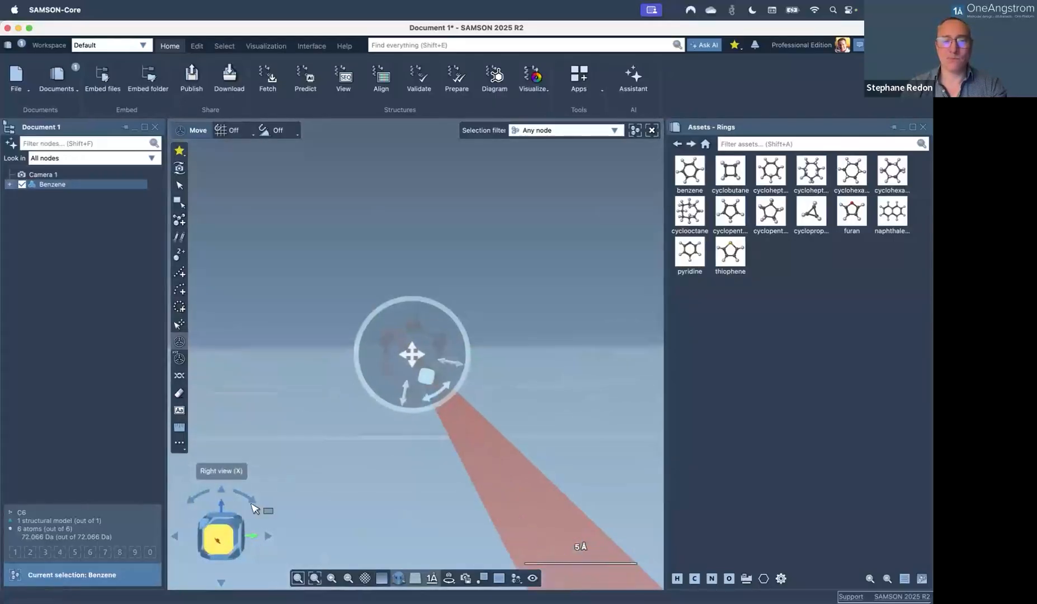
{"action": "scroll", "coordinate": [402, 374], "scroll_direction": "up", "scroll_amount": 2}
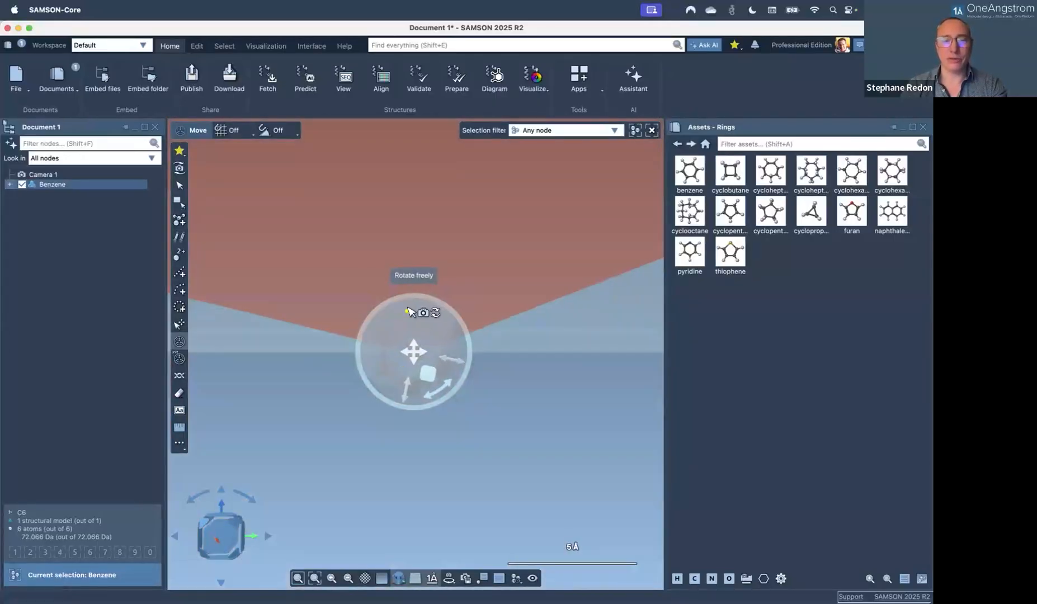
{"action": "middle_click_drag", "start_coordinate": [408, 309], "coordinate": [409, 346]}
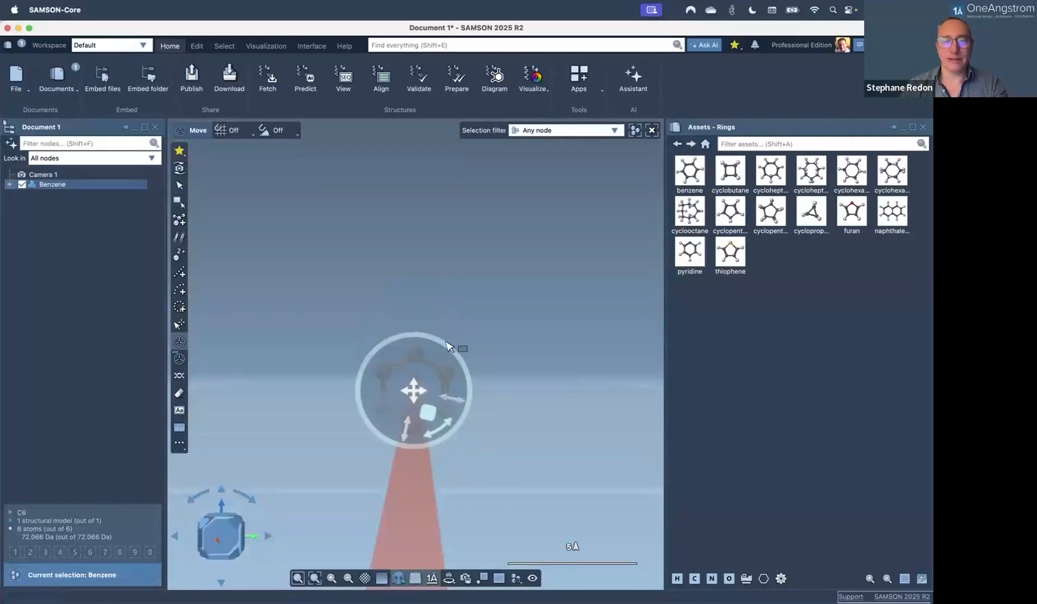
{"action": "left_click_drag", "start_coordinate": [443, 342], "coordinate": [443, 343]}
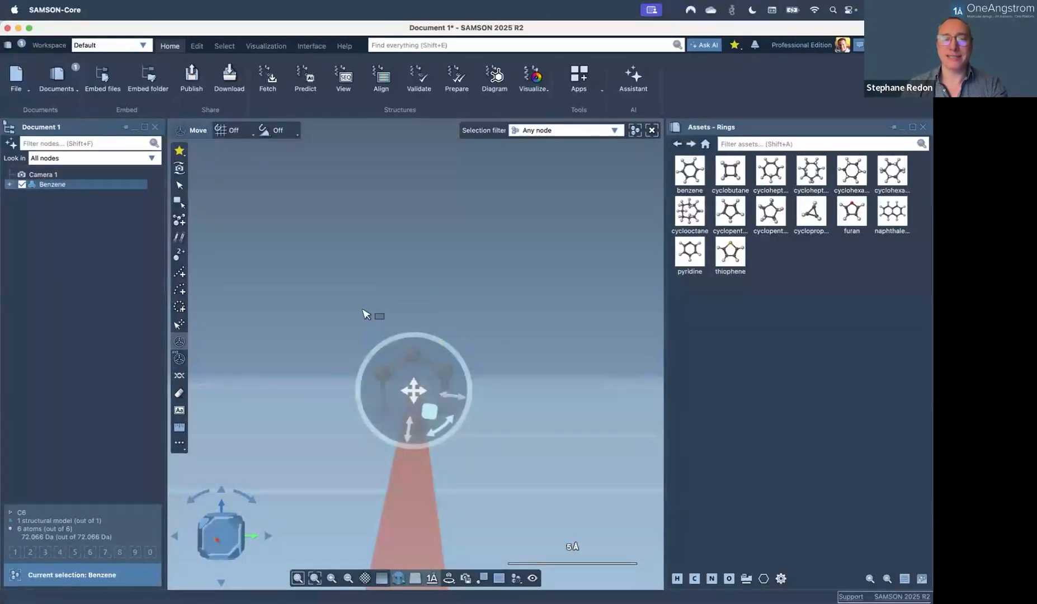
{"action": "left_click", "coordinate": [379, 334]}
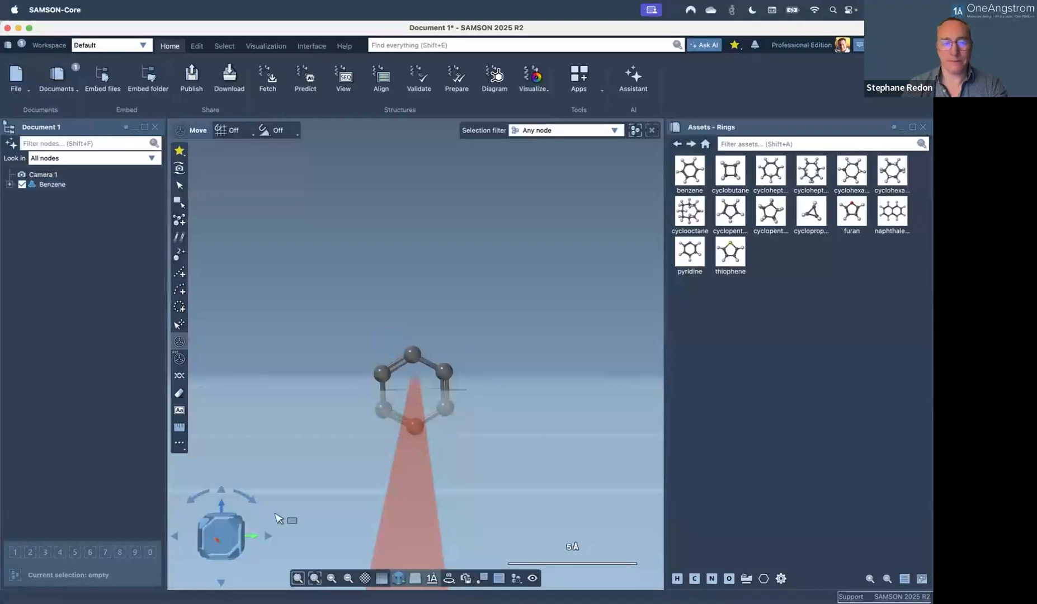
{"action": "left_click", "coordinate": [230, 516]}
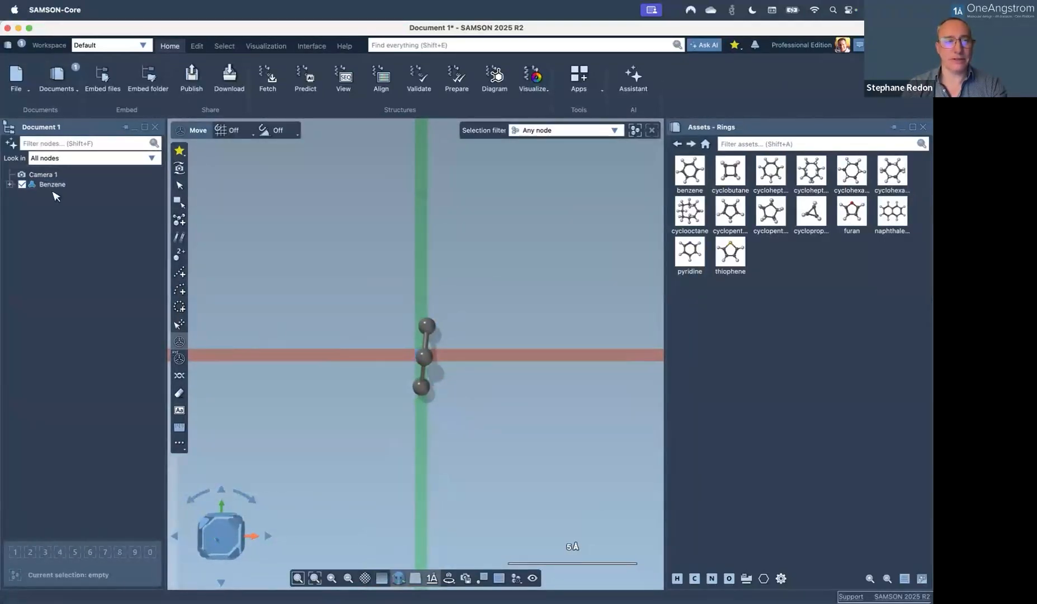
{"action": "left_click_drag", "start_coordinate": [364, 290], "coordinate": [524, 444]}
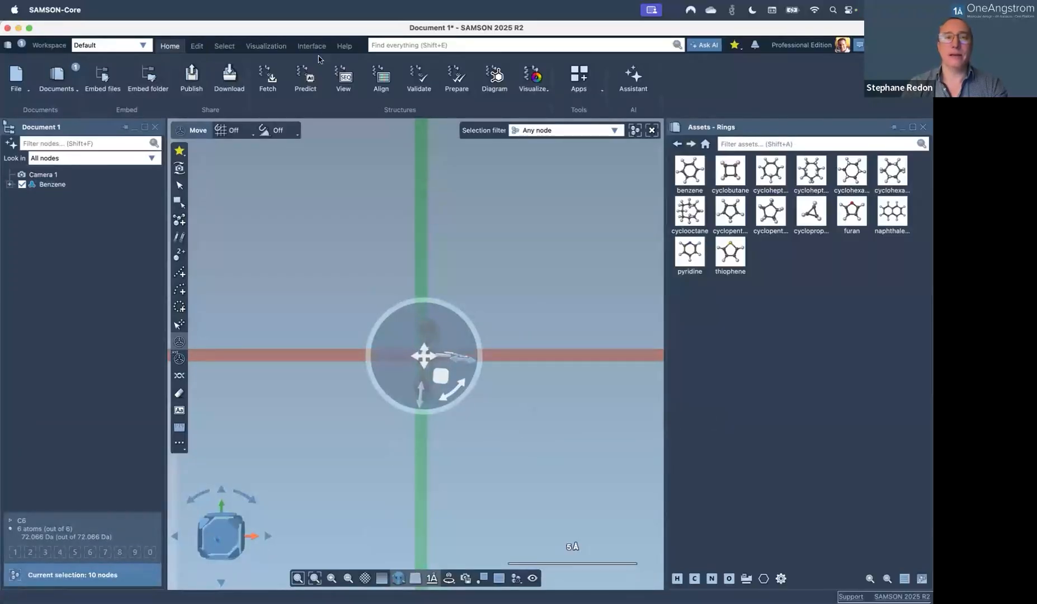
Align the ring with the YZ plane, nudge it about 4°, and reselect Benzene.
{"action": "left_click", "coordinate": [197, 46]}
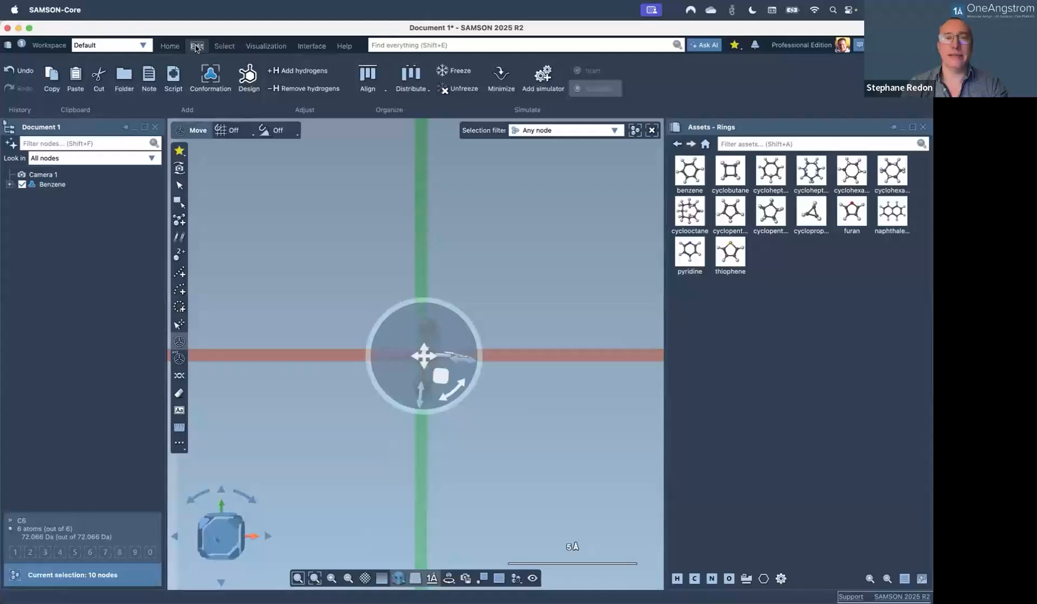
{"action": "left_click", "coordinate": [362, 91]}
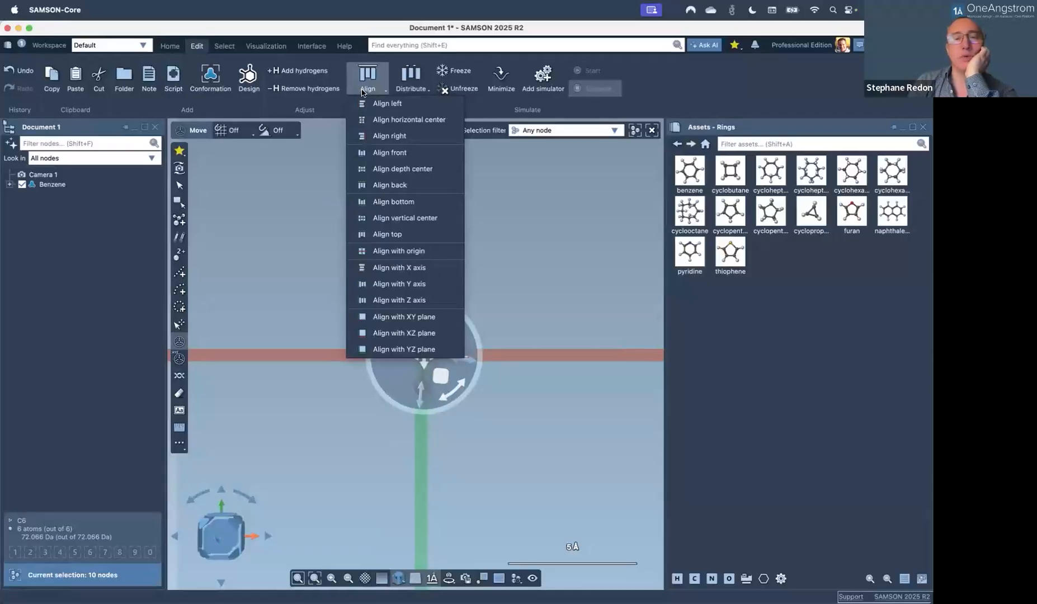
{"action": "left_click", "coordinate": [405, 349]}
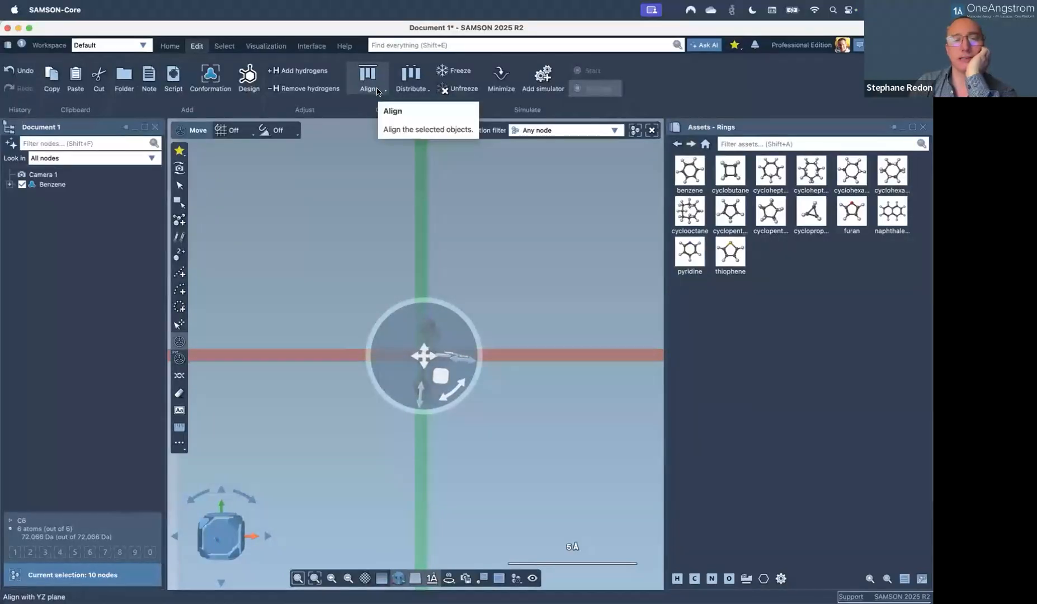
{"action": "left_click_drag", "start_coordinate": [420, 410], "coordinate": [425, 414]}
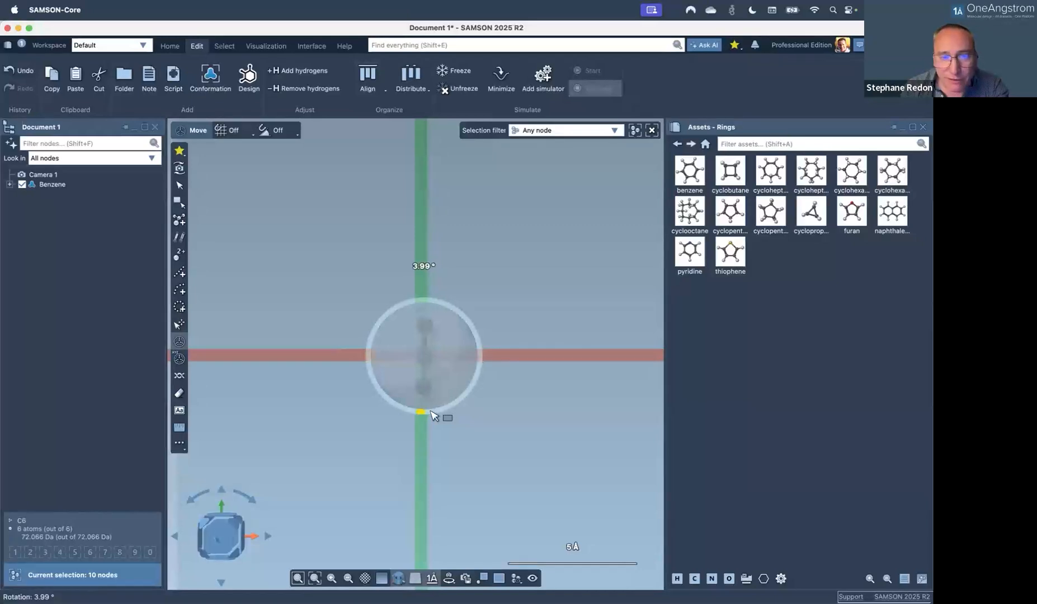
{"action": "left_click_drag", "start_coordinate": [428, 415], "coordinate": [430, 411]}
{"action": "left_click", "coordinate": [469, 260]}
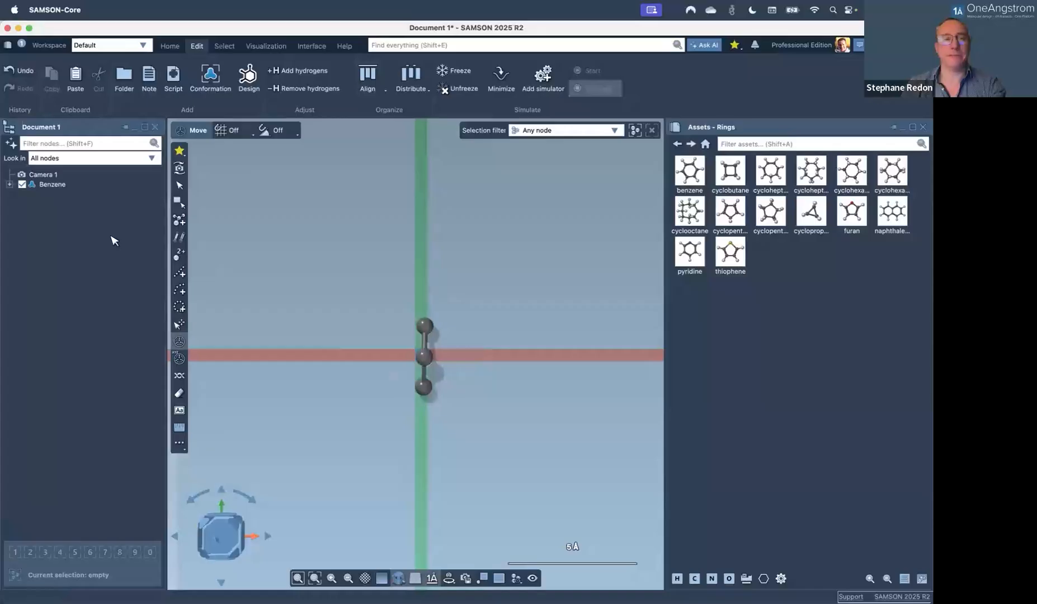
{"action": "left_click", "coordinate": [52, 185]}
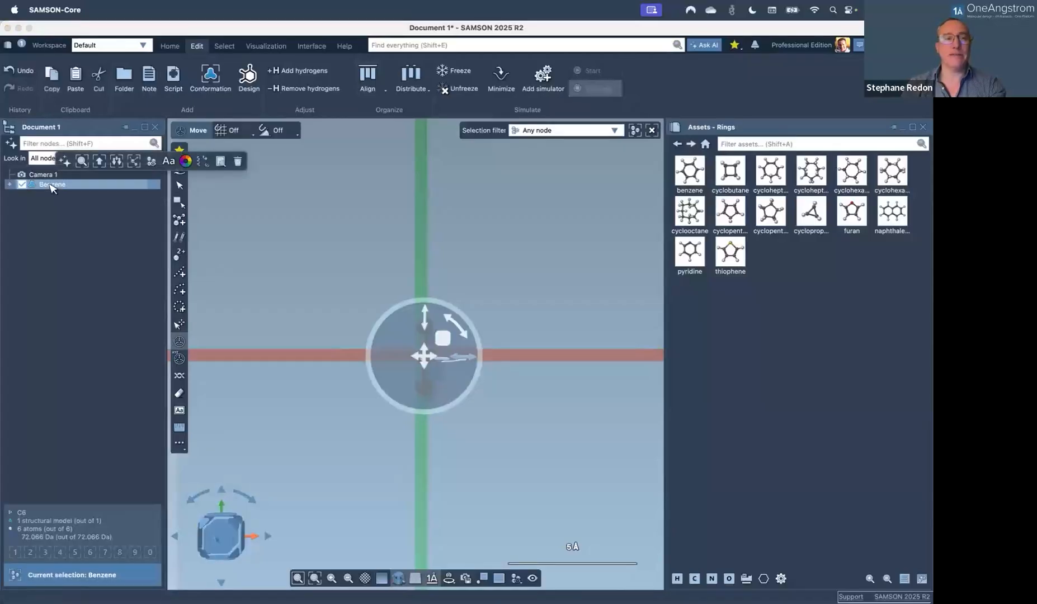
Start a circular pattern of the ring, spacing the copies and raising the count to 11.
{"action": "left_click", "coordinate": [179, 307]}
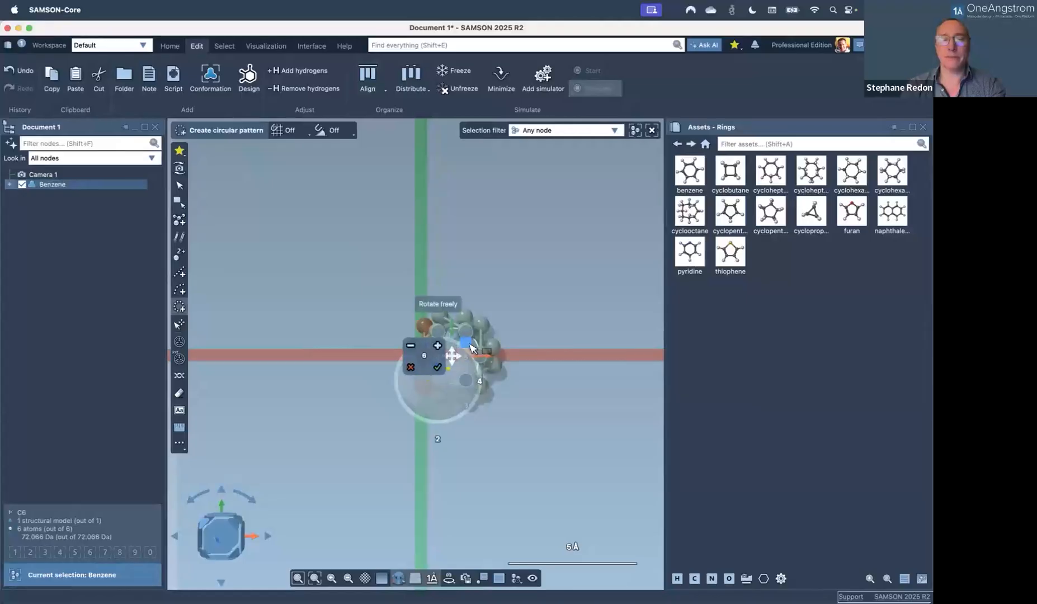
{"action": "left_click_drag", "start_coordinate": [464, 341], "coordinate": [566, 347]}
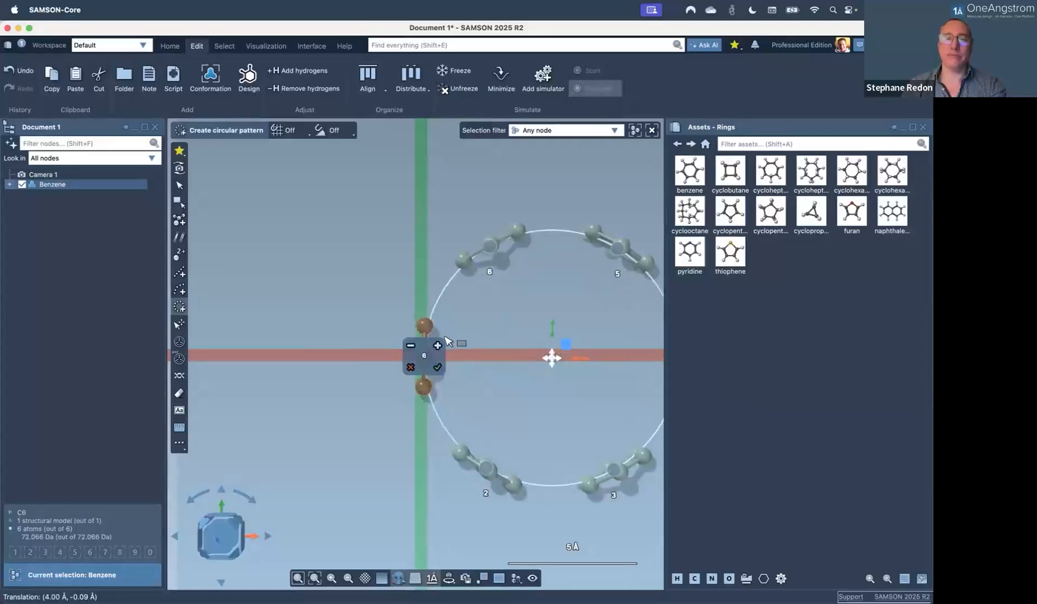
{"action": "left_click", "coordinate": [438, 346]}
{"action": "left_click", "coordinate": [438, 345]}
{"action": "left_click", "coordinate": [438, 346]}
{"action": "left_click", "coordinate": [438, 346]}
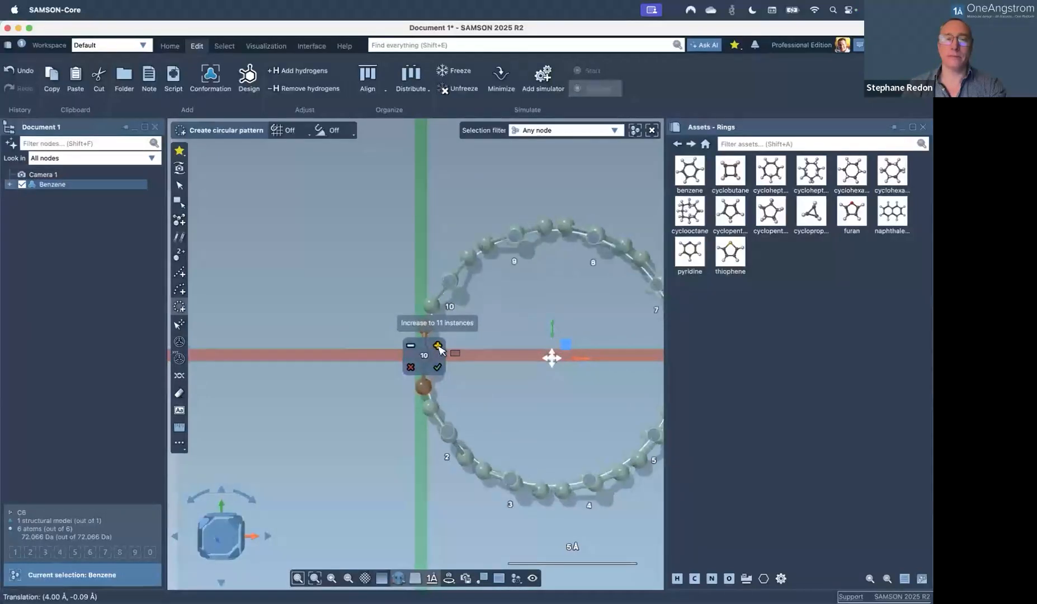
{"action": "left_click", "coordinate": [438, 345]}
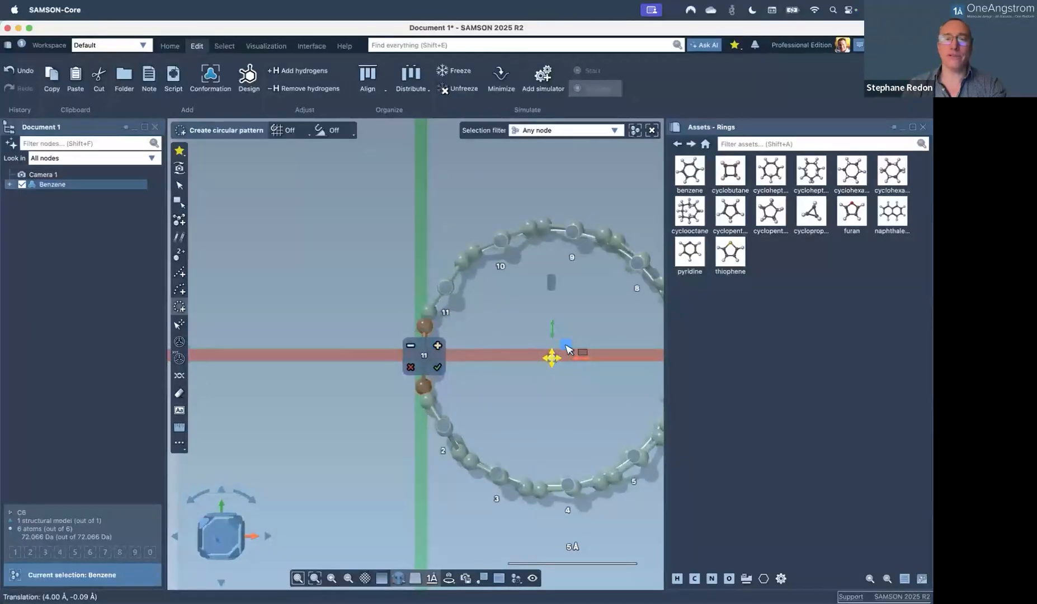
{"action": "left_click_drag", "start_coordinate": [569, 345], "coordinate": [545, 345]}
Accept the 11-copy circular pattern as real atoms, forming a closed hoop.
{"action": "left_click_drag", "start_coordinate": [532, 404], "coordinate": [534, 298]}
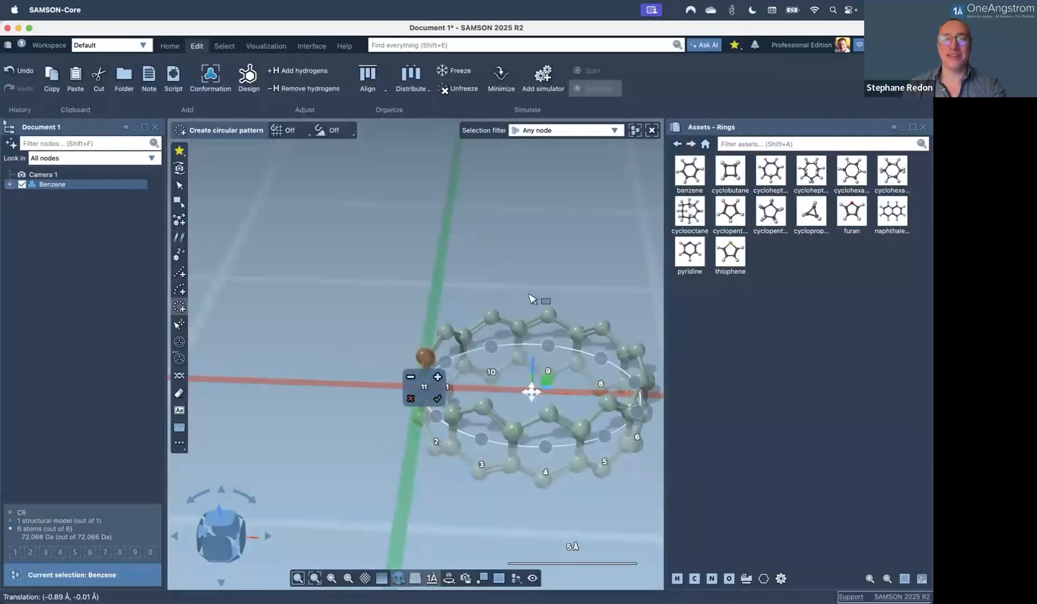
{"action": "left_click", "coordinate": [439, 399]}
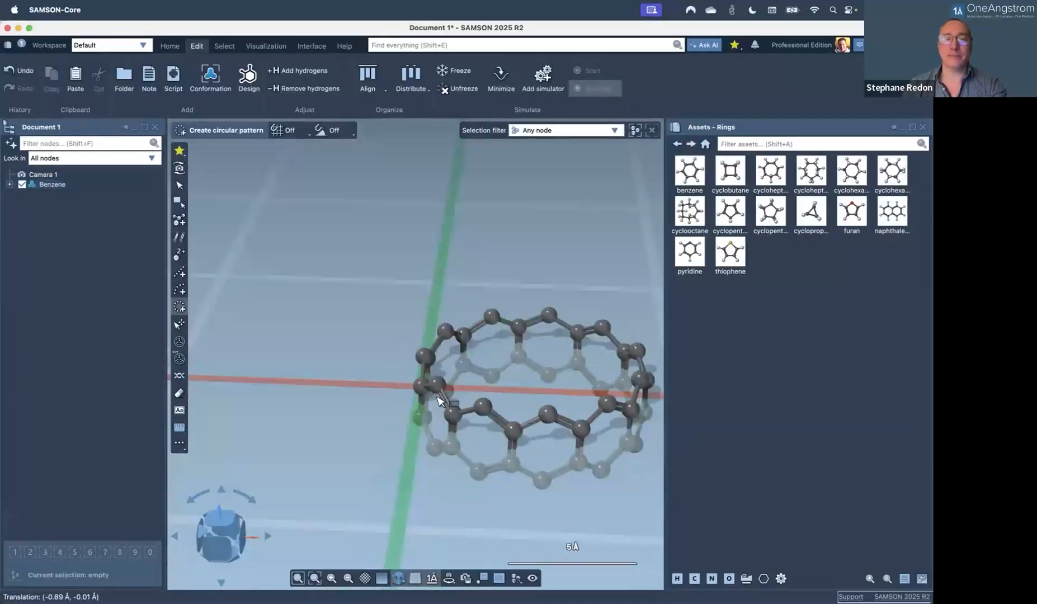
{"action": "middle_click_drag", "start_coordinate": [511, 390], "coordinate": [438, 399]}
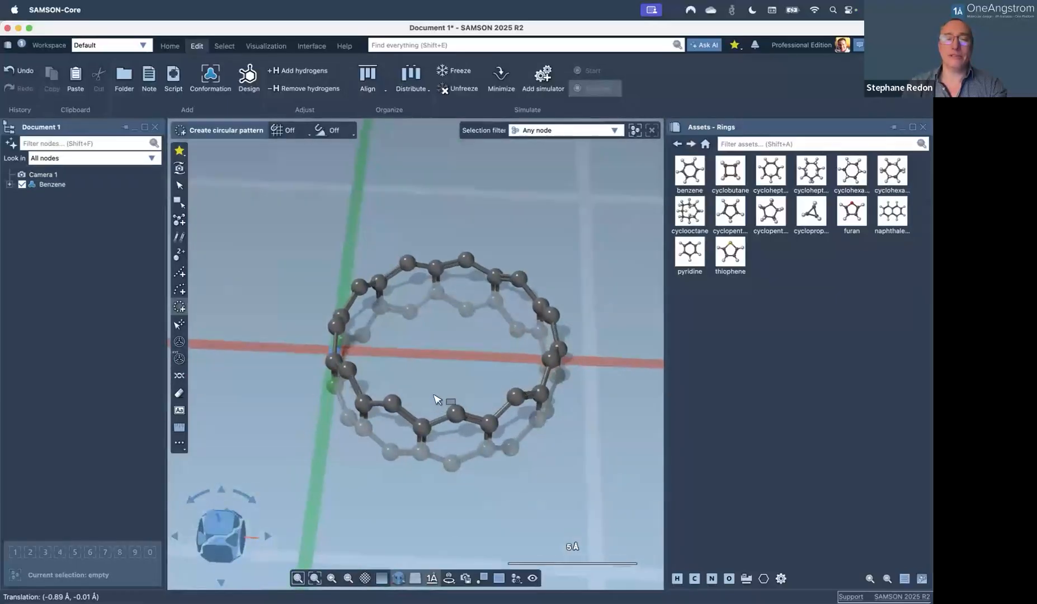
{"action": "scroll", "coordinate": [428, 353], "scroll_direction": "up", "scroll_amount": 5}
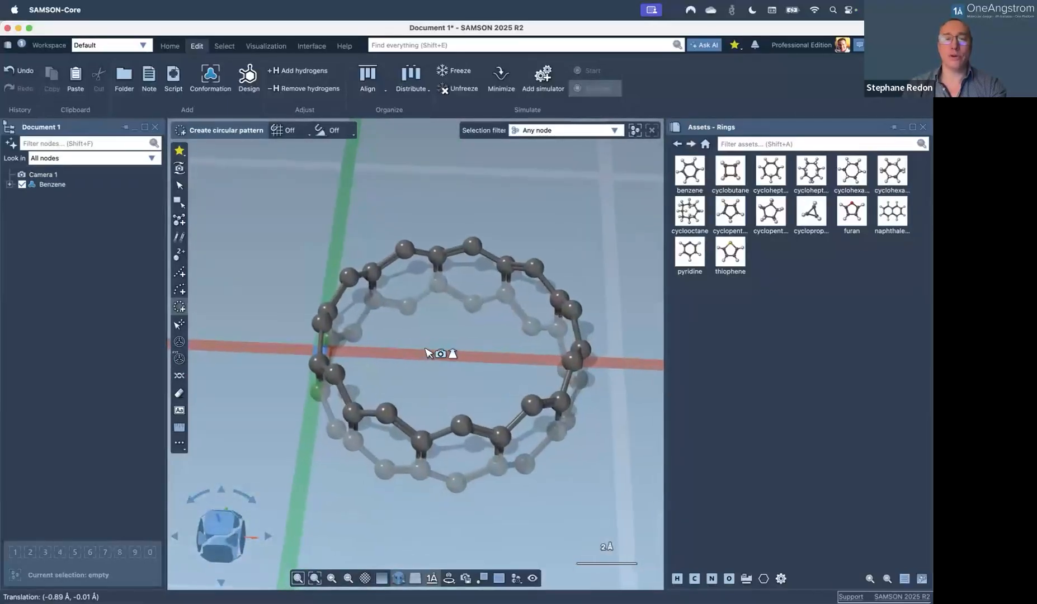
{"action": "middle_click_drag", "start_coordinate": [456, 361], "coordinate": [469, 379]}
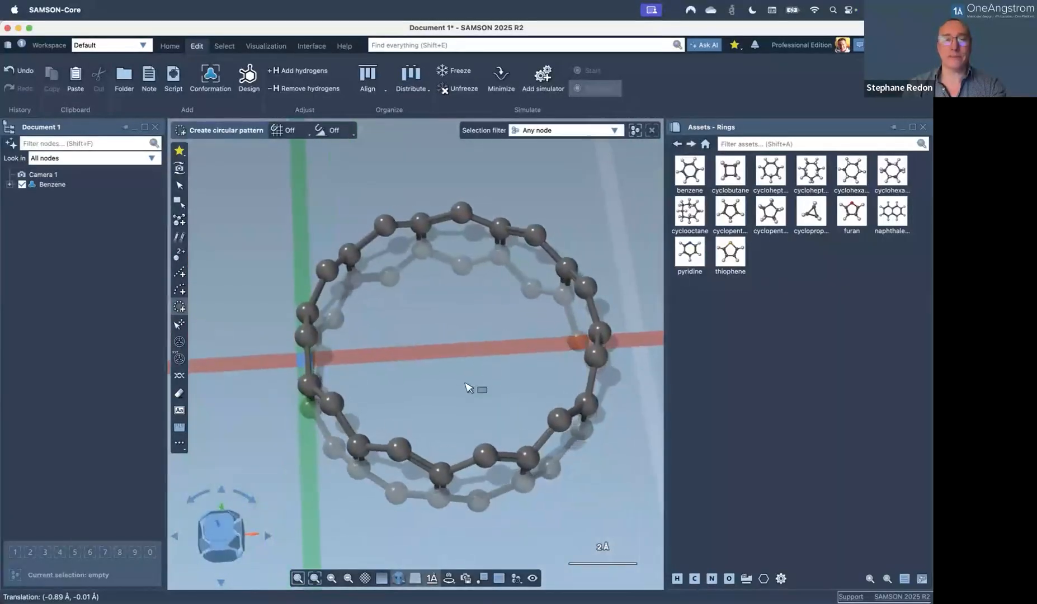
Move the carbon hoop to the origin and align it with the XY plane.
{"action": "left_click", "coordinate": [99, 184]}
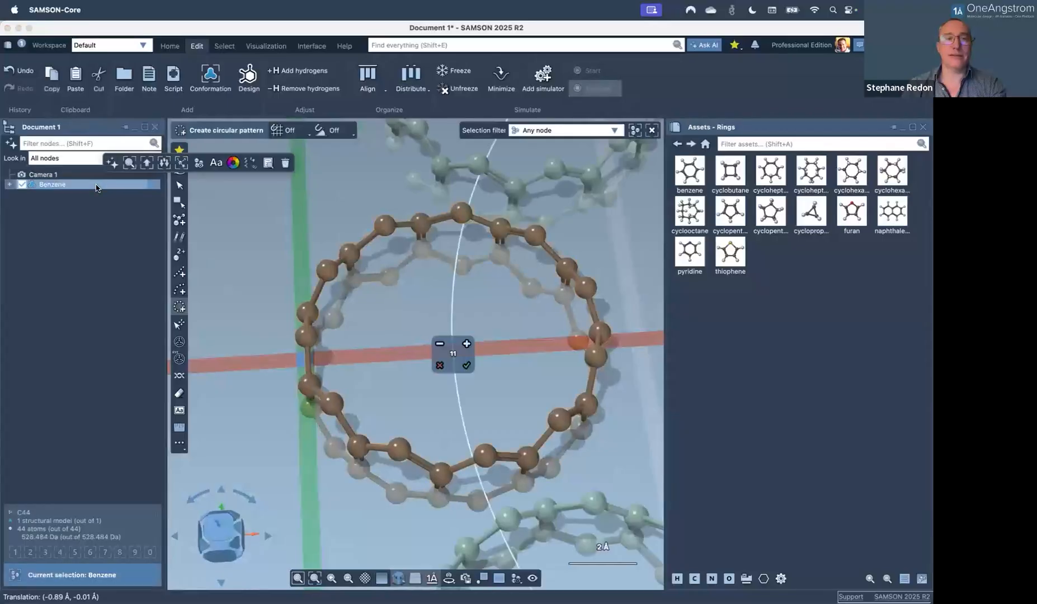
{"action": "left_click", "coordinate": [361, 89]}
{"action": "left_click", "coordinate": [78, 237]}
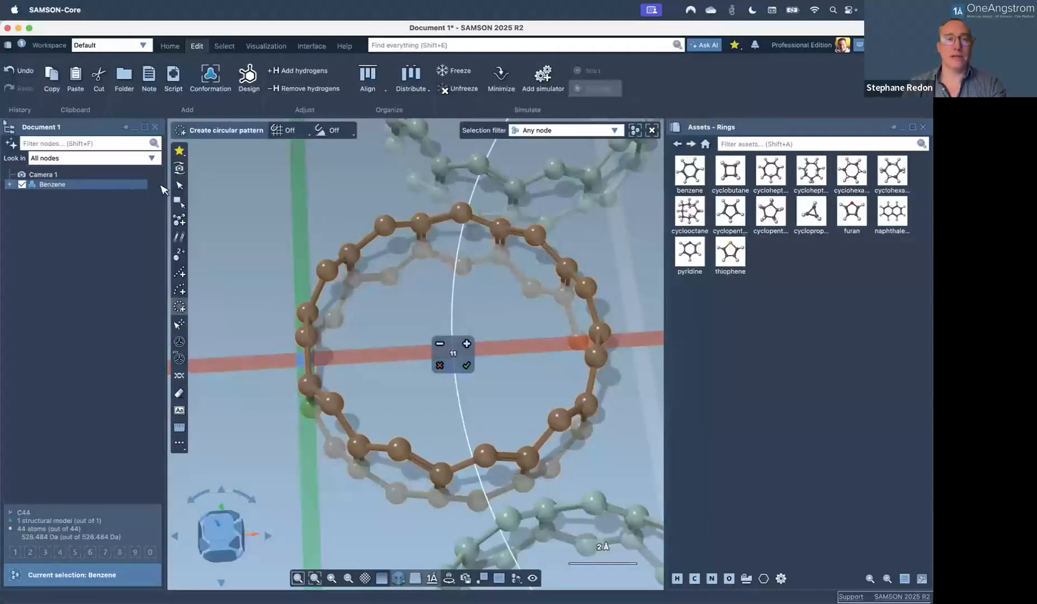
{"action": "left_click", "coordinate": [178, 169]}
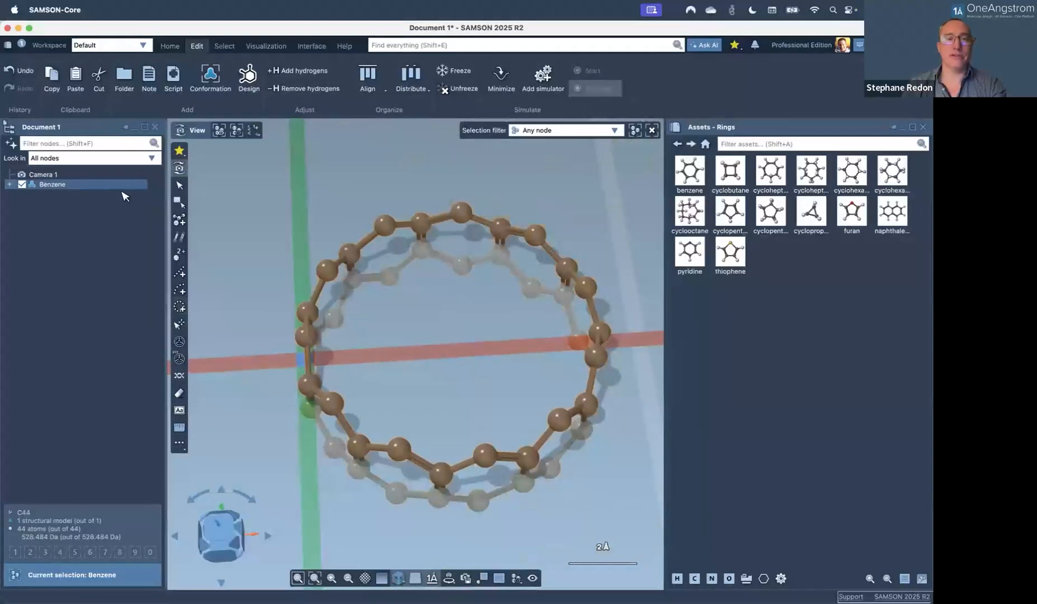
{"action": "left_click", "coordinate": [367, 81]}
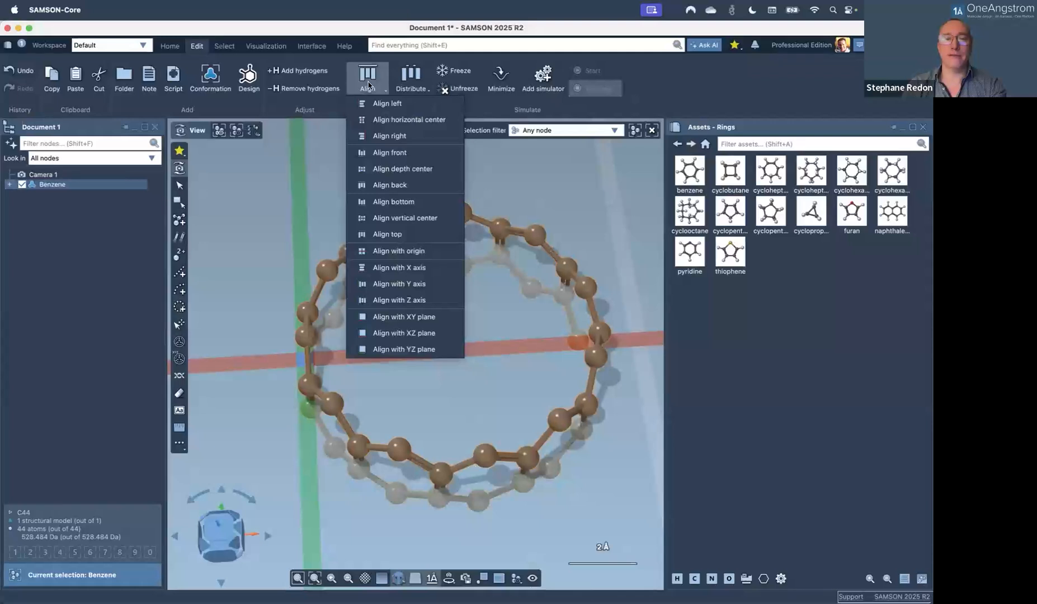
{"action": "left_click", "coordinate": [386, 250]}
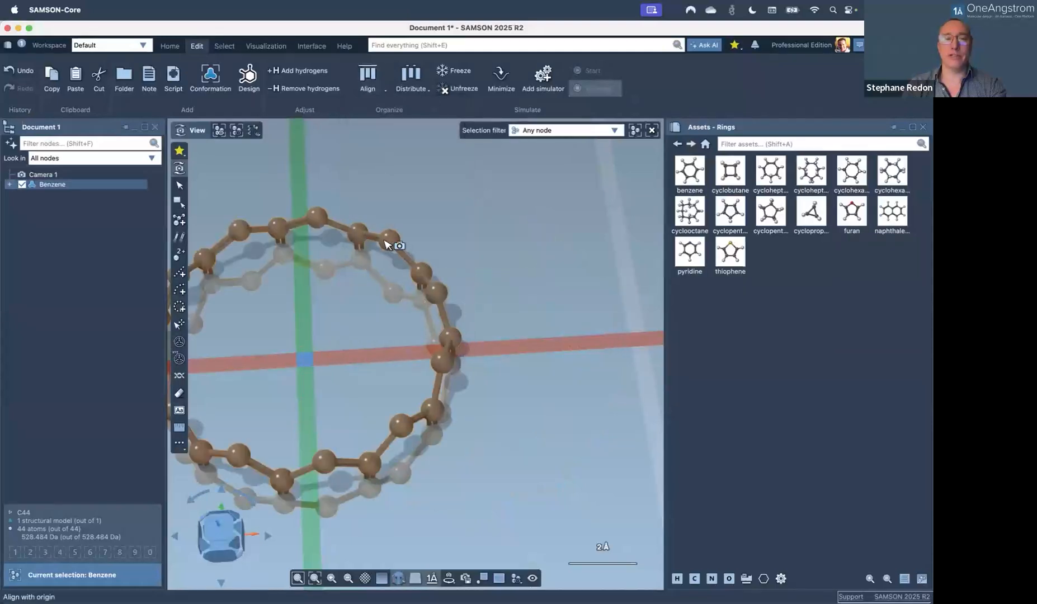
{"action": "left_click", "coordinate": [367, 81]}
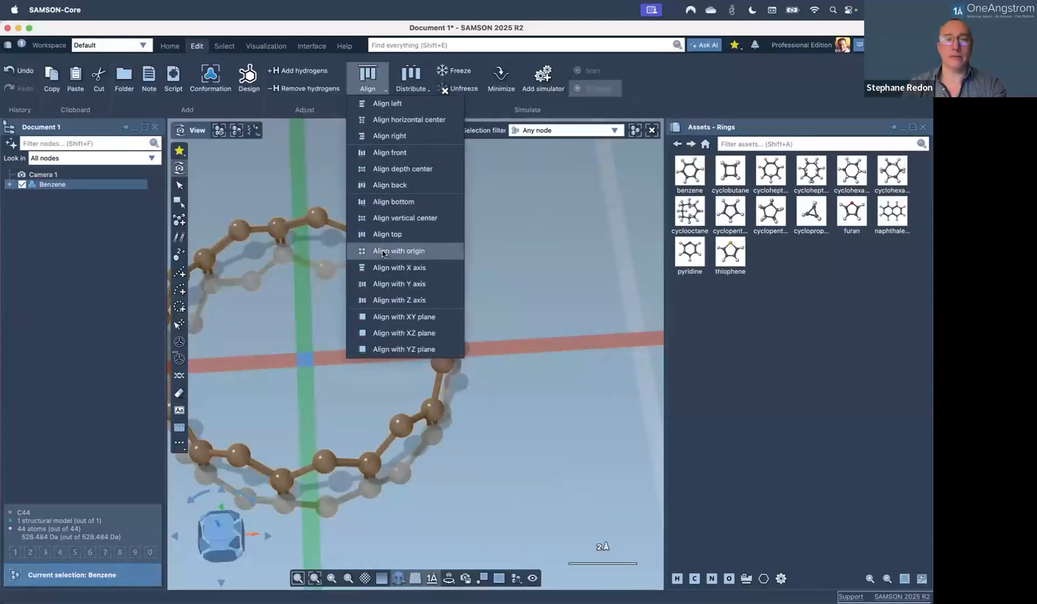
{"action": "left_click", "coordinate": [392, 317]}
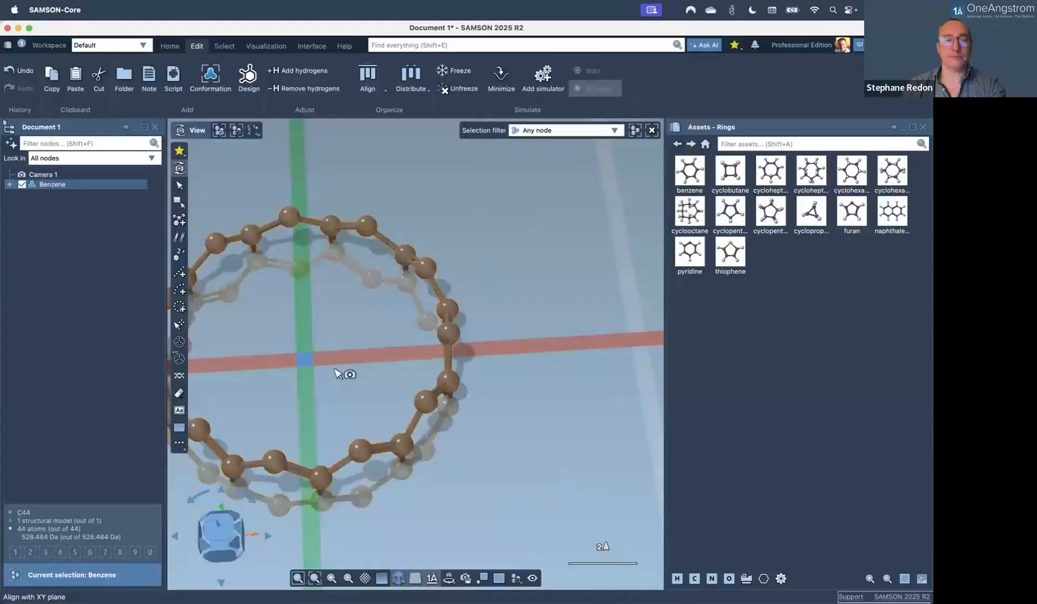
Reselect the Benzene hoop and preview a 10-copy linear pattern of it.
{"action": "left_click", "coordinate": [286, 356]}
{"action": "middle_click_drag", "start_coordinate": [317, 354], "coordinate": [367, 353]}
{"action": "mouse_move", "coordinate": [367, 353]}
{"action": "right_mouse_down"}
{"action": "mouse_move", "coordinate": [359, 259]}
{"action": "mouse_move", "coordinate": [366, 379]}
{"action": "mouse_move", "coordinate": [373, 281]}
{"action": "mouse_move", "coordinate": [354, 264]}
{"action": "mouse_move", "coordinate": [384, 360]}
{"action": "right_mouse_up"}
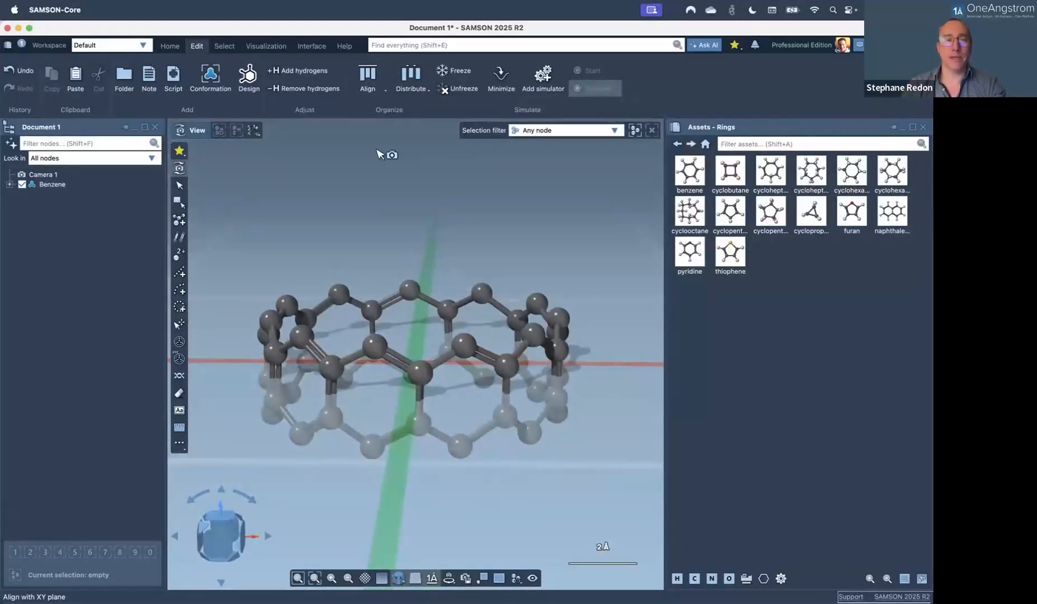
{"action": "left_click", "coordinate": [66, 186]}
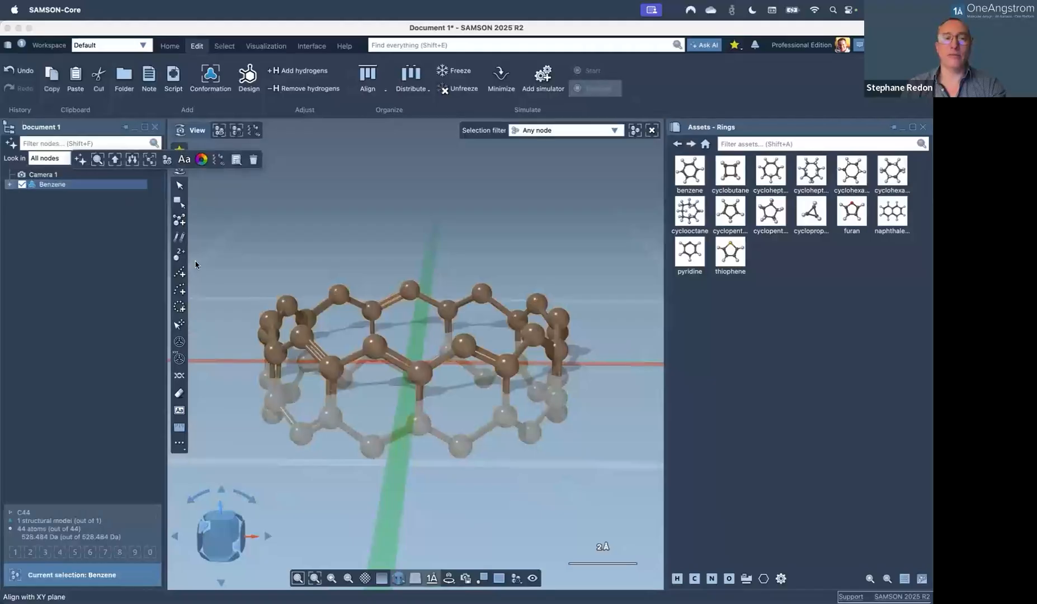
{"action": "left_click", "coordinate": [180, 274]}
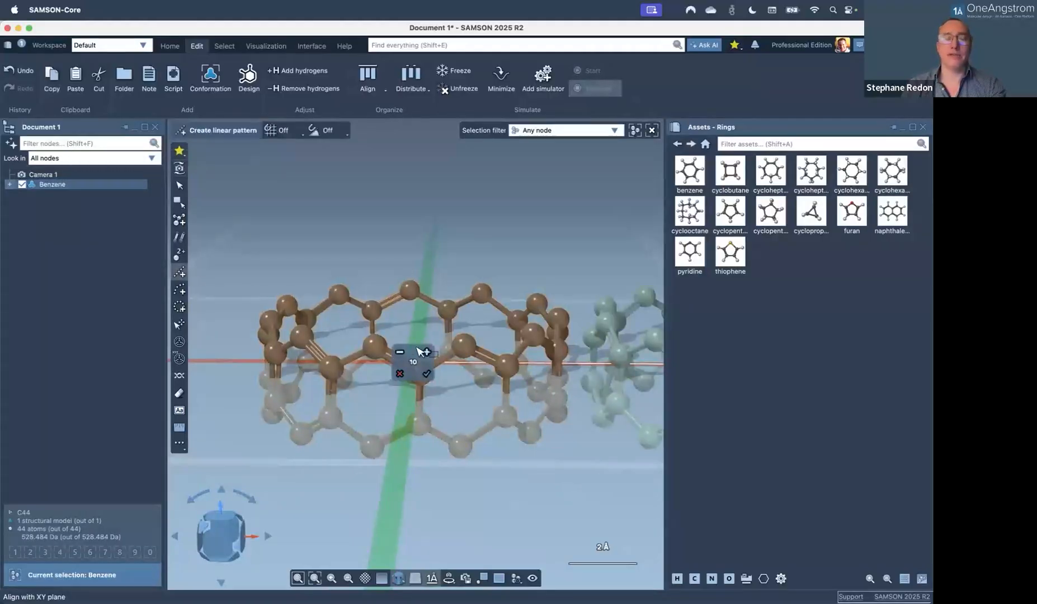
Stack the 10 ring copies straight up along Z, 2 Å apart, with 0 X offset.
{"action": "scroll", "coordinate": [469, 390], "scroll_direction": "down", "scroll_amount": 3}
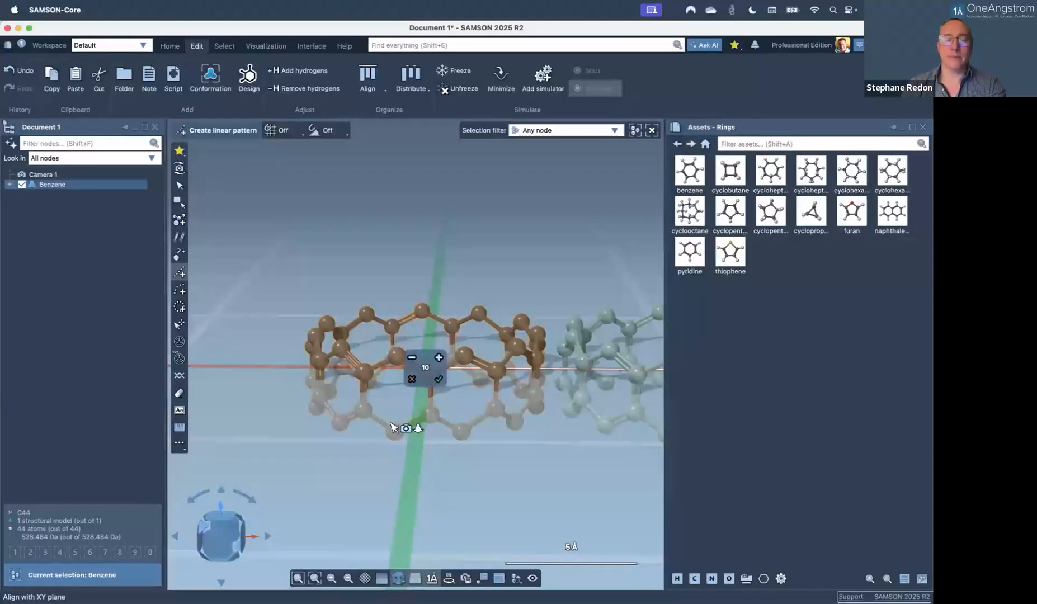
{"action": "scroll", "coordinate": [392, 427], "scroll_direction": "right", "scroll_amount": 5}
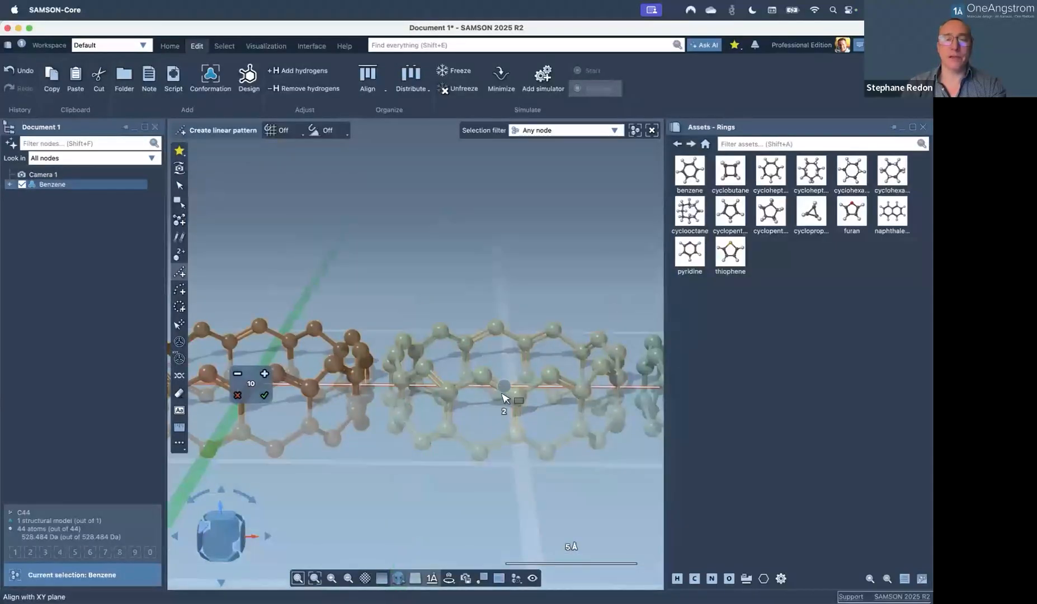
{"action": "mouse_move", "coordinate": [510, 385]}
{"action": "left_click_drag", "start_coordinate": [519, 376], "coordinate": [266, 285]}
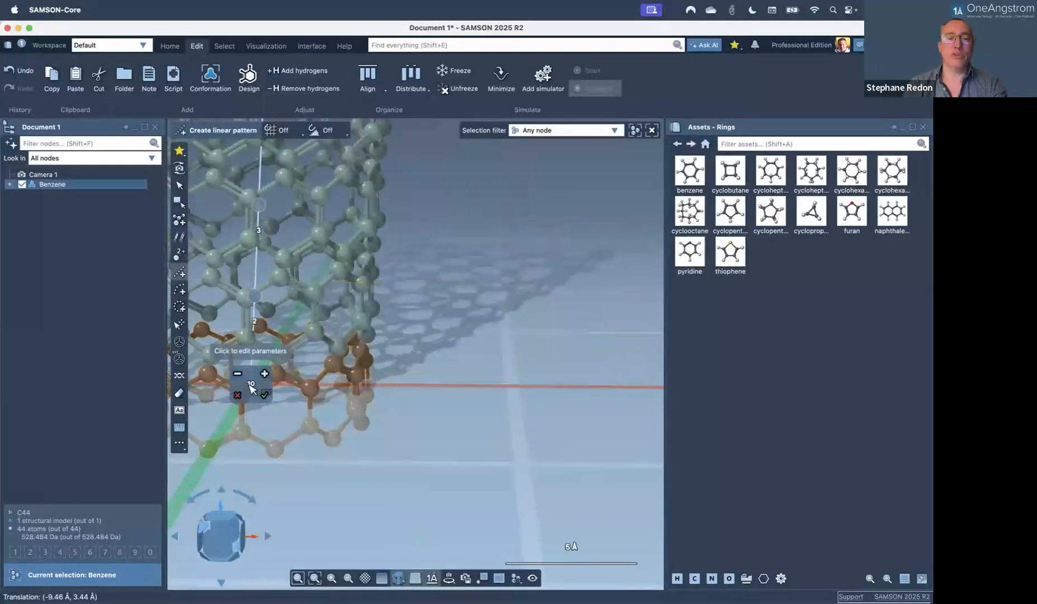
{"action": "left_click", "coordinate": [250, 384]}
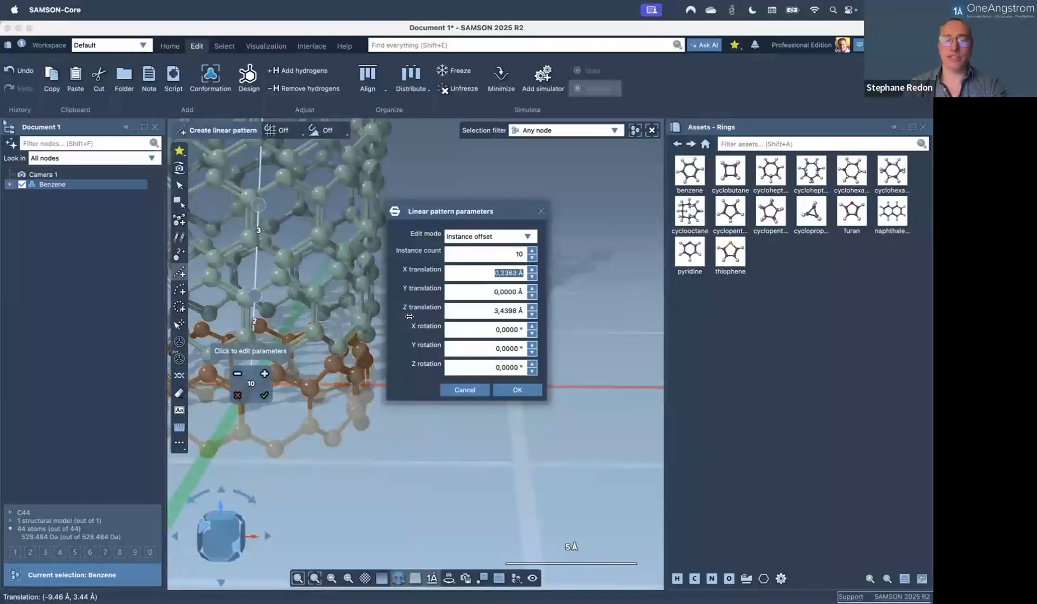
{"action": "type", "text": "0000"}
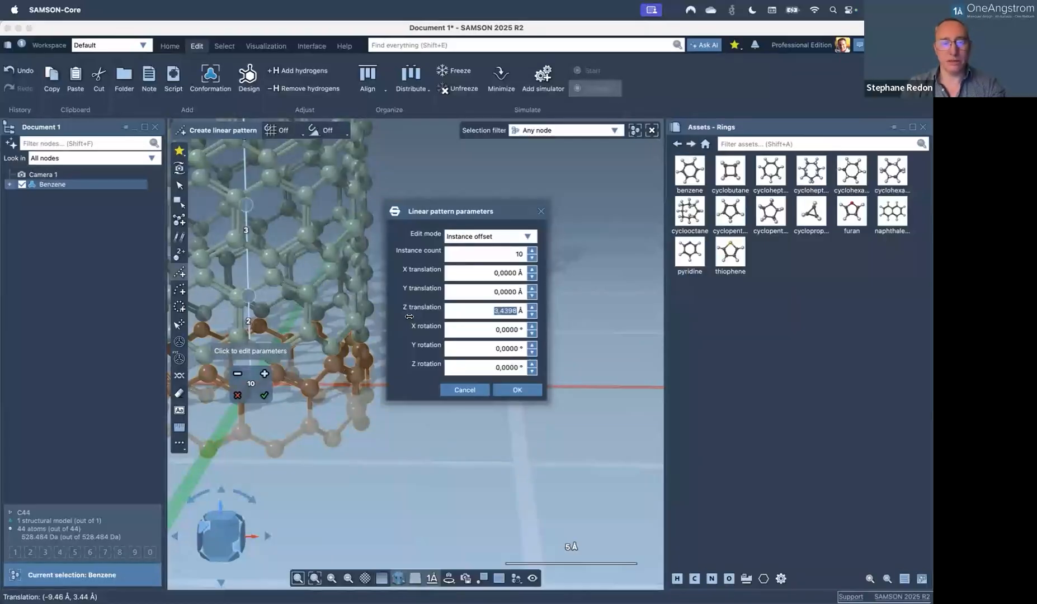
{"action": "type", "text": "2"}
{"action": "key", "text": "Return"}
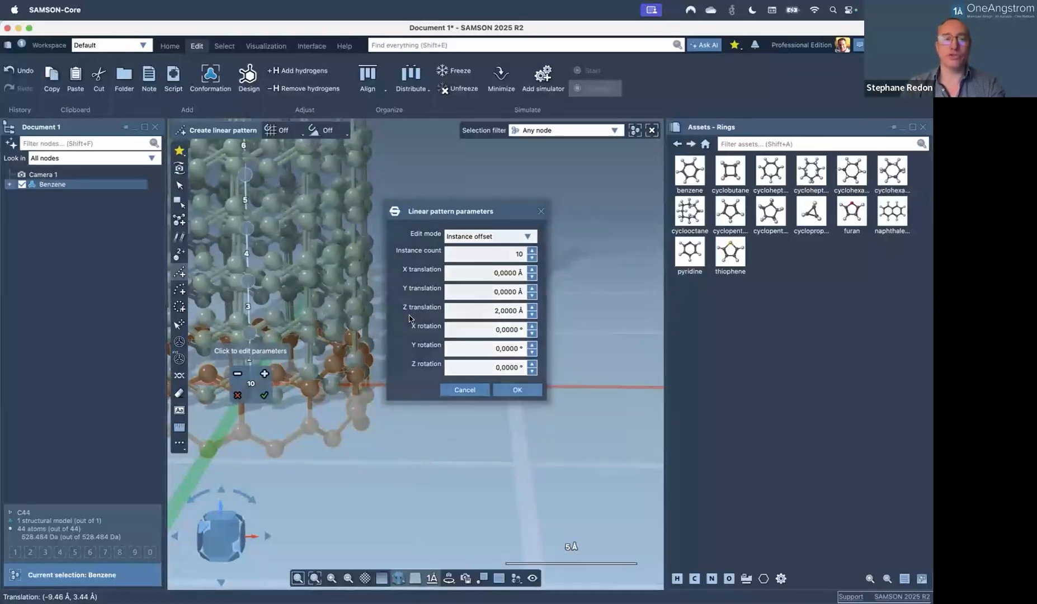
Spread the ring copies farther apart along the tube axis and twist each around it.
{"action": "middle_click_drag", "start_coordinate": [526, 323], "coordinate": [707, 331]}
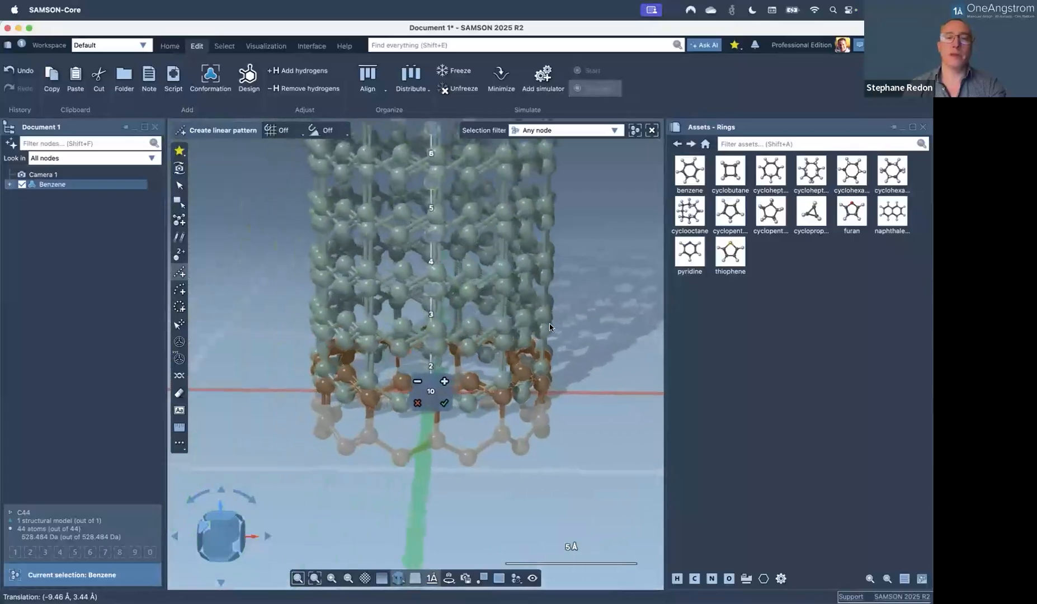
{"action": "right_click_drag", "start_coordinate": [455, 347], "coordinate": [452, 315]}
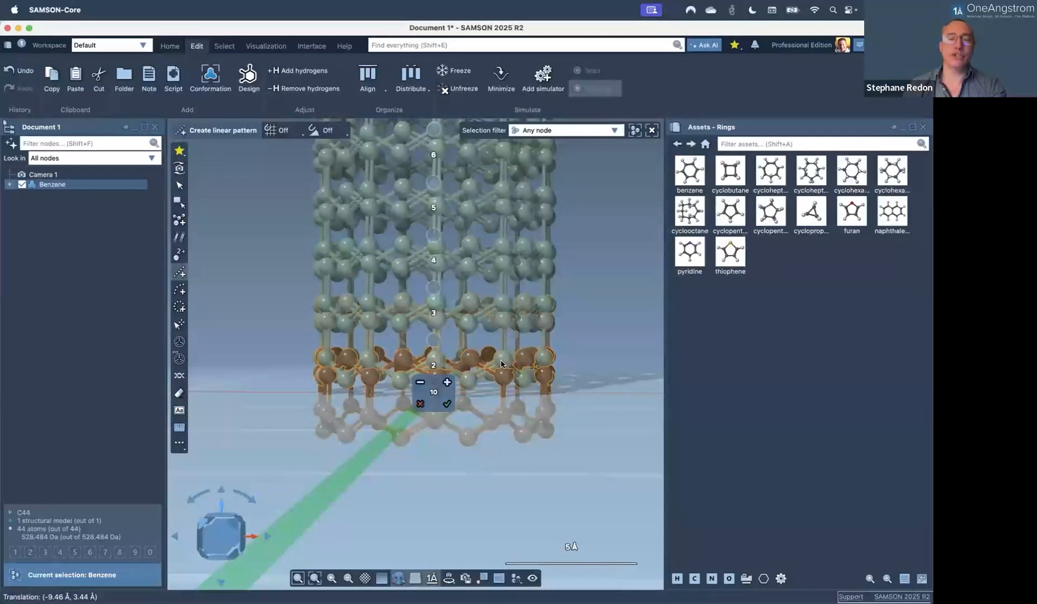
{"action": "middle_click_drag", "start_coordinate": [452, 336], "coordinate": [469, 304]}
{"action": "mouse_move", "coordinate": [435, 337]}
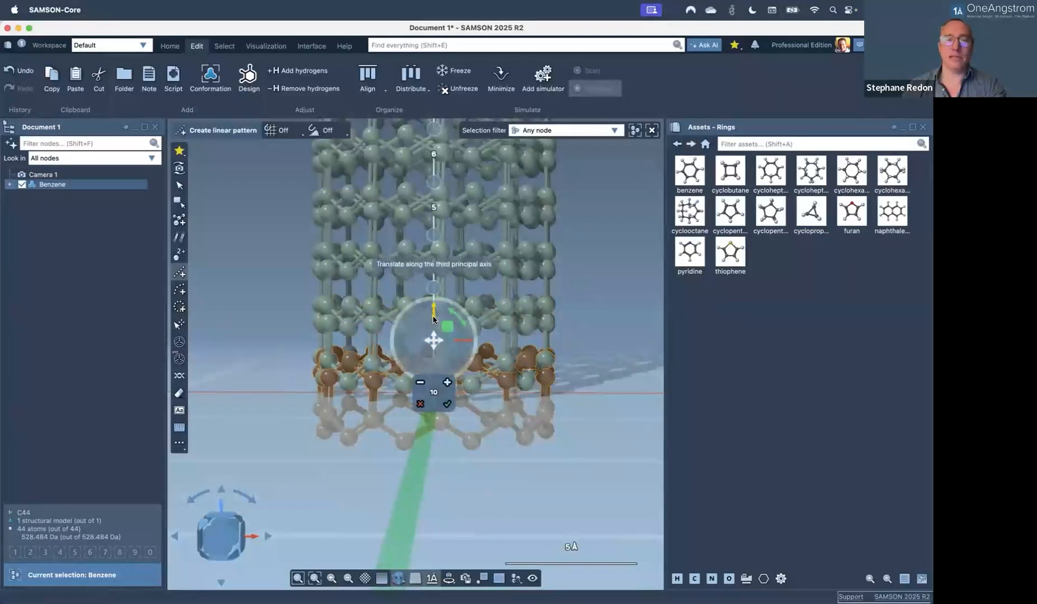
{"action": "left_click_drag", "start_coordinate": [434, 308], "coordinate": [433, 255]}
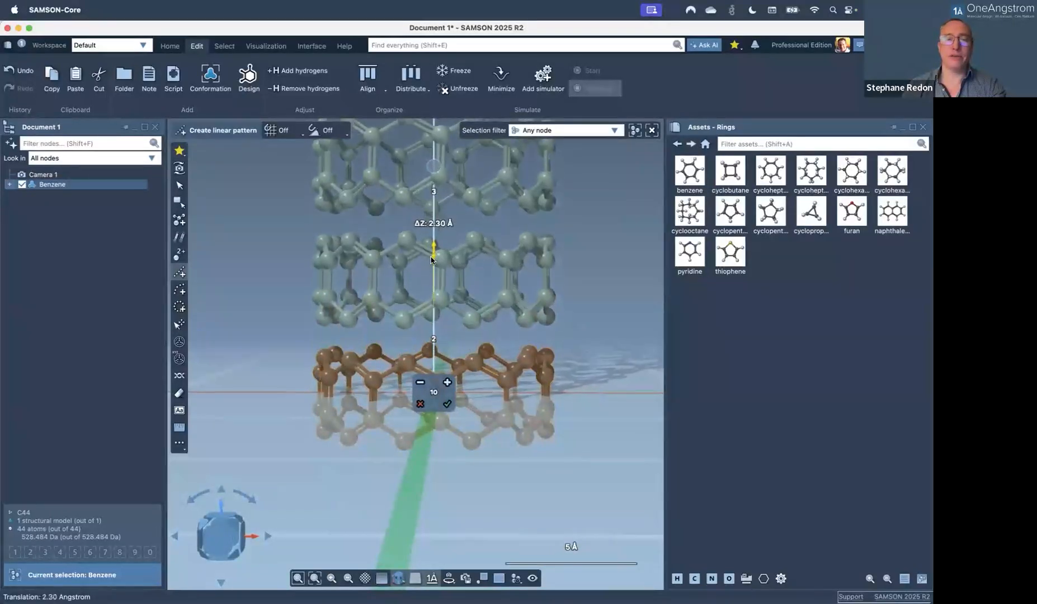
{"action": "right_click_drag", "start_coordinate": [453, 275], "coordinate": [432, 308]}
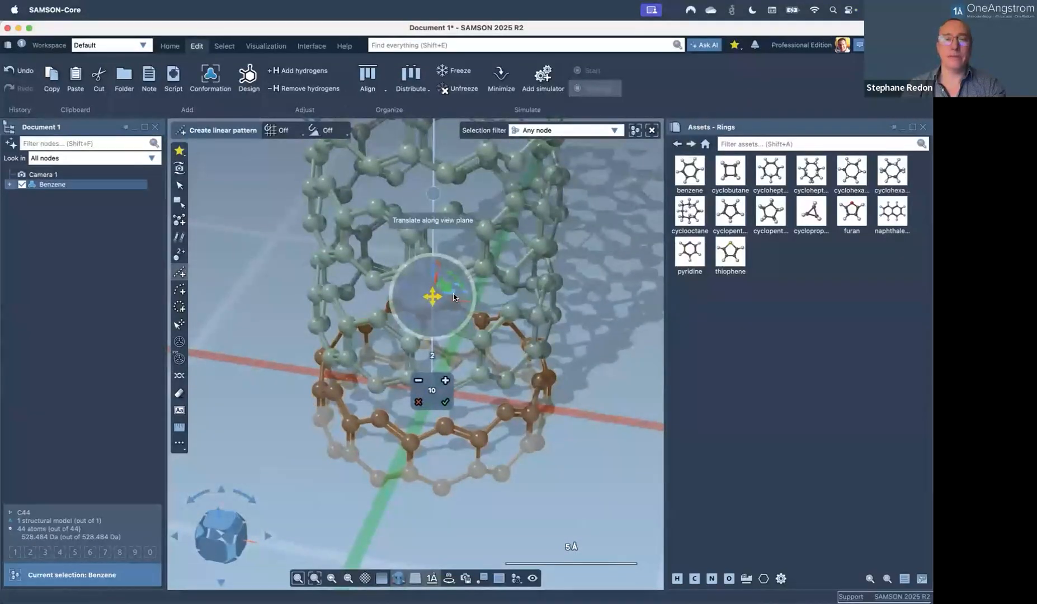
{"action": "mouse_move", "coordinate": [454, 297]}
{"action": "left_mouse_down"}
{"action": "mouse_move", "coordinate": [462, 306]}
{"action": "mouse_move", "coordinate": [452, 314]}
{"action": "left_mouse_up"}
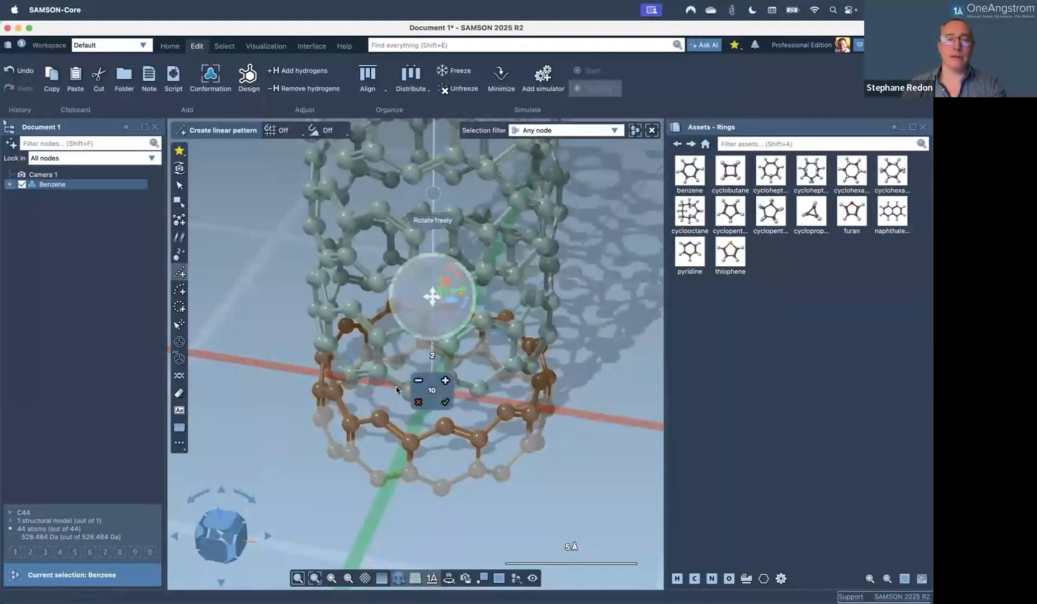
Tighten the ring spacing to -2.11 Å and accept the linear pattern.
{"action": "mouse_move", "coordinate": [409, 361]}
{"action": "right_mouse_down"}
{"action": "mouse_move", "coordinate": [436, 340]}
{"action": "mouse_move", "coordinate": [414, 364]}
{"action": "right_mouse_up"}
{"action": "mouse_move", "coordinate": [435, 287]}
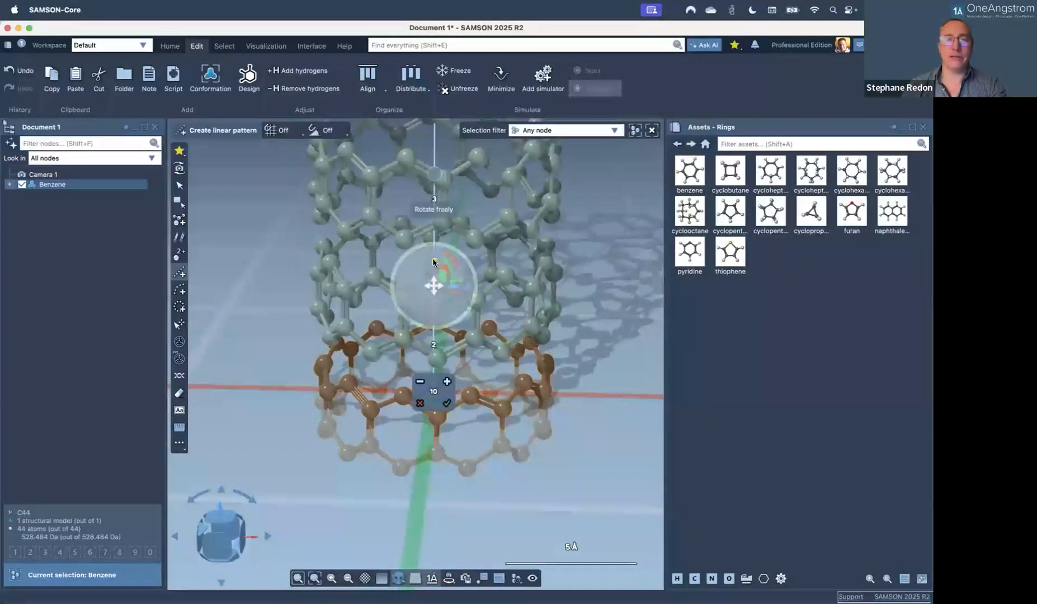
{"action": "left_click_drag", "start_coordinate": [434, 262], "coordinate": [427, 313]}
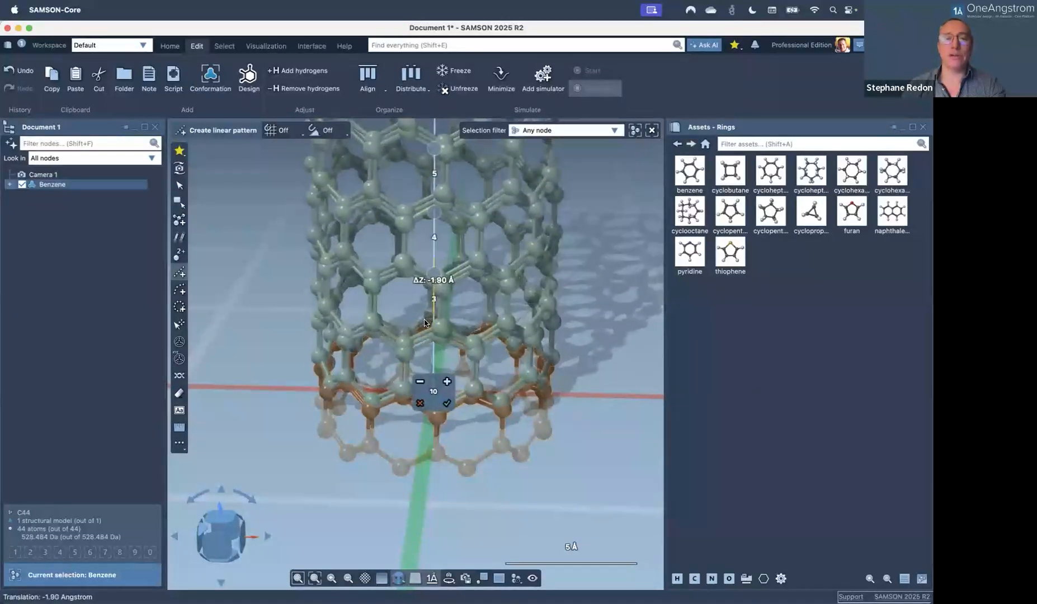
{"action": "left_click_drag", "start_coordinate": [424, 322], "coordinate": [423, 311]}
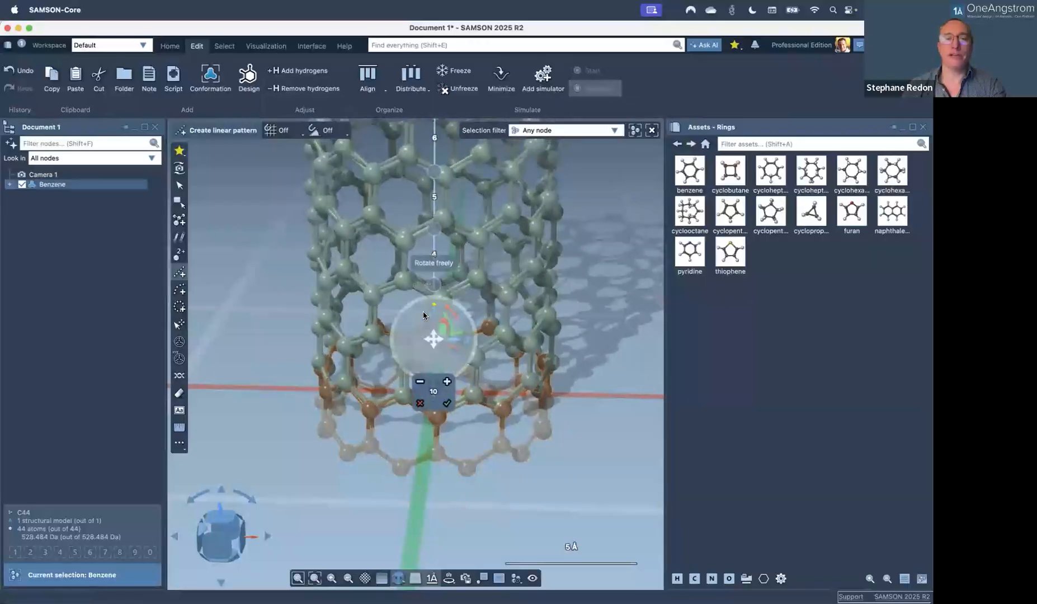
{"action": "left_click", "coordinate": [447, 404]}
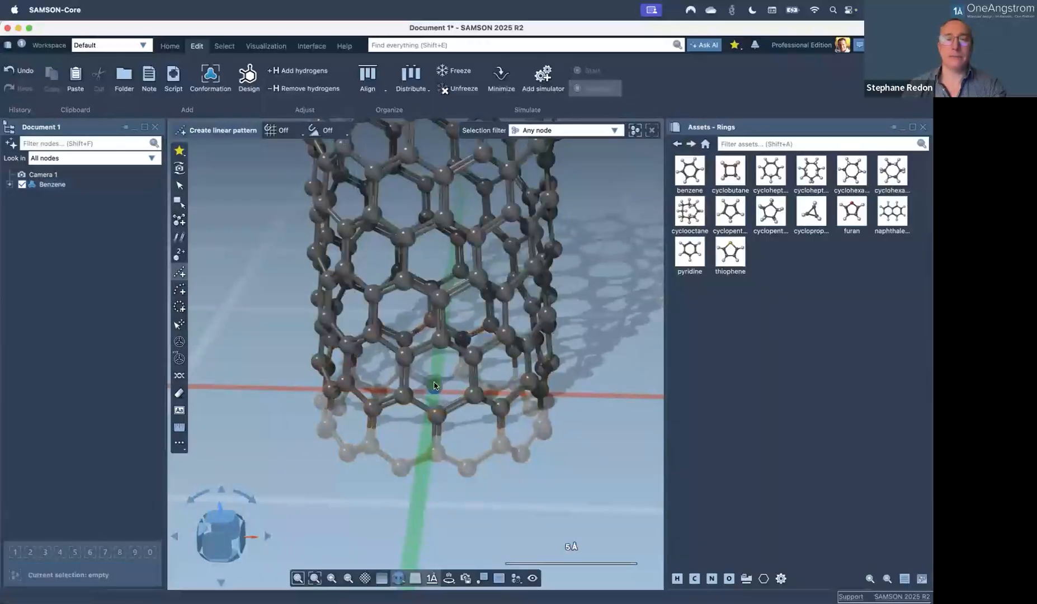
Minimize the 242-atom nanotube despite the missing-hydrogen warnings, then stop at about 17161.55 kJ/mol.
{"action": "scroll", "coordinate": [413, 288], "scroll_direction": "down", "scroll_amount": 5}
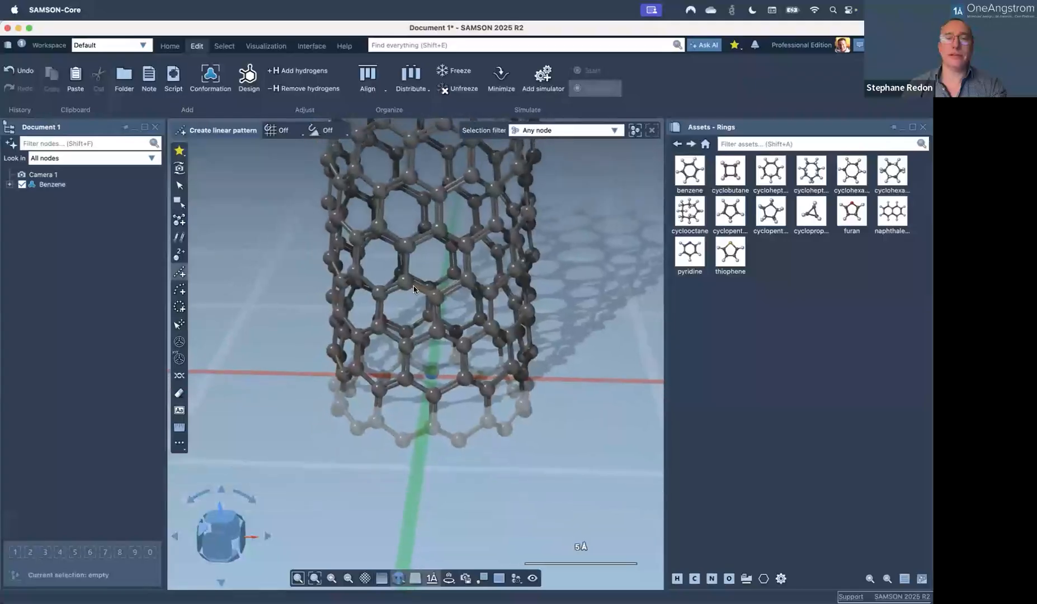
{"action": "scroll", "coordinate": [413, 282], "scroll_direction": "down", "scroll_amount": 2}
{"action": "middle_click_drag", "start_coordinate": [427, 205], "coordinate": [448, 280]}
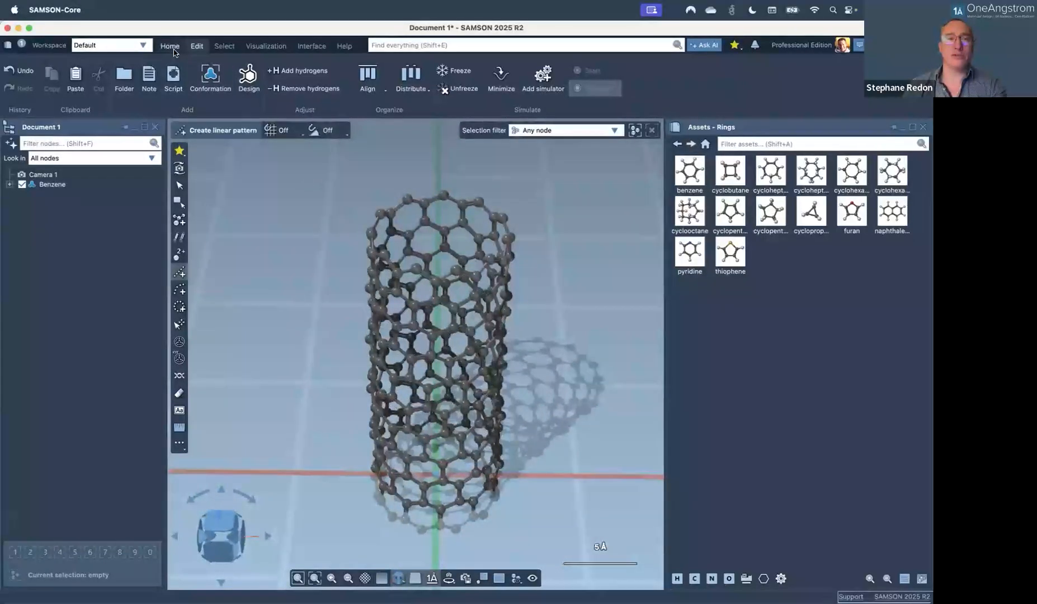
{"action": "left_click", "coordinate": [485, 79]}
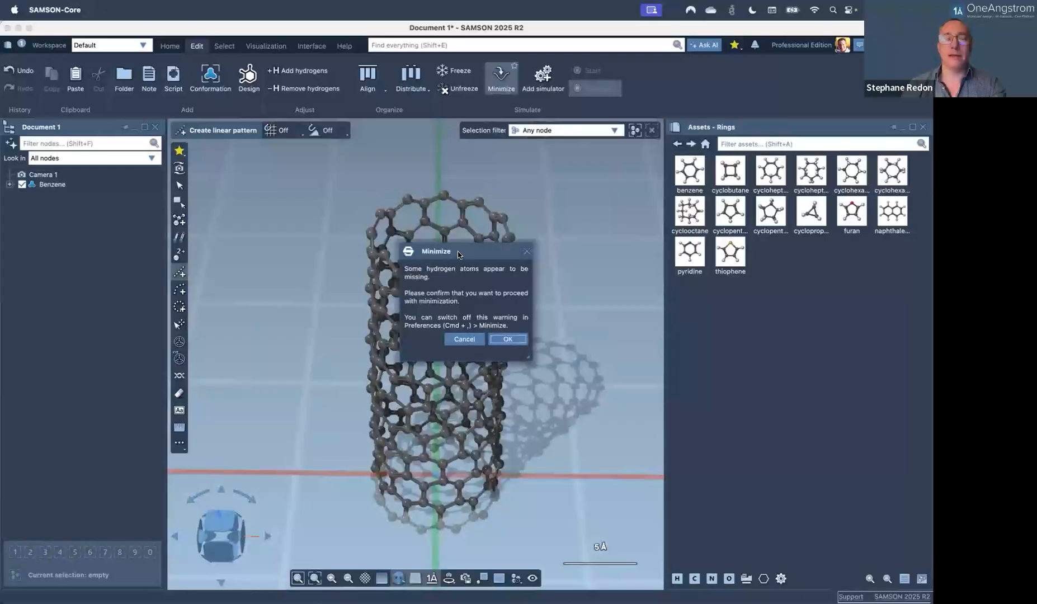
{"action": "left_click_drag", "start_coordinate": [458, 254], "coordinate": [598, 235]}
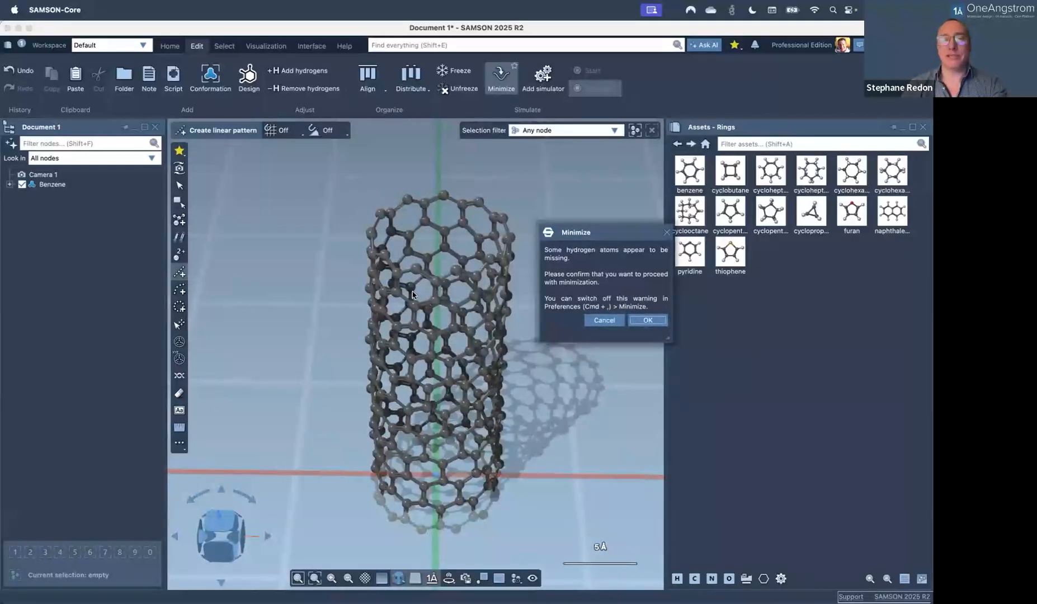
{"action": "left_click", "coordinate": [627, 320]}
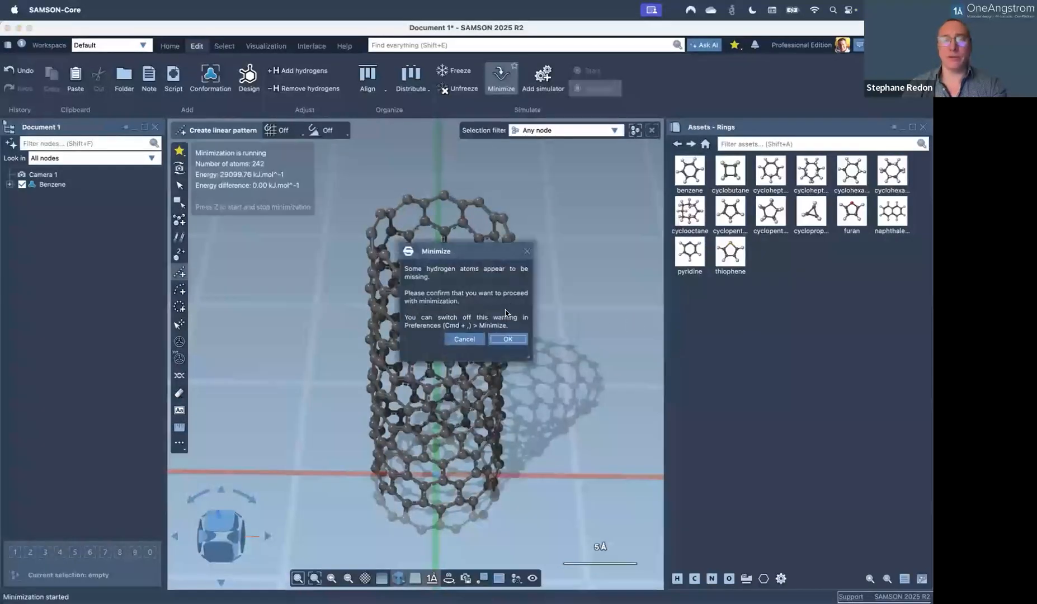
{"action": "left_click", "coordinate": [508, 339]}
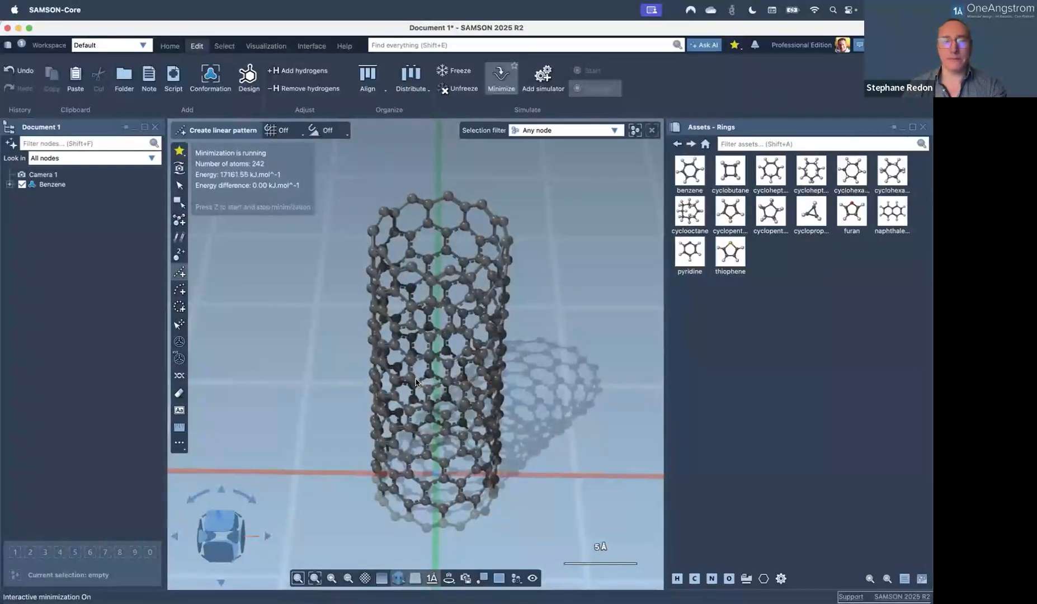
{"action": "key", "text": "z"}
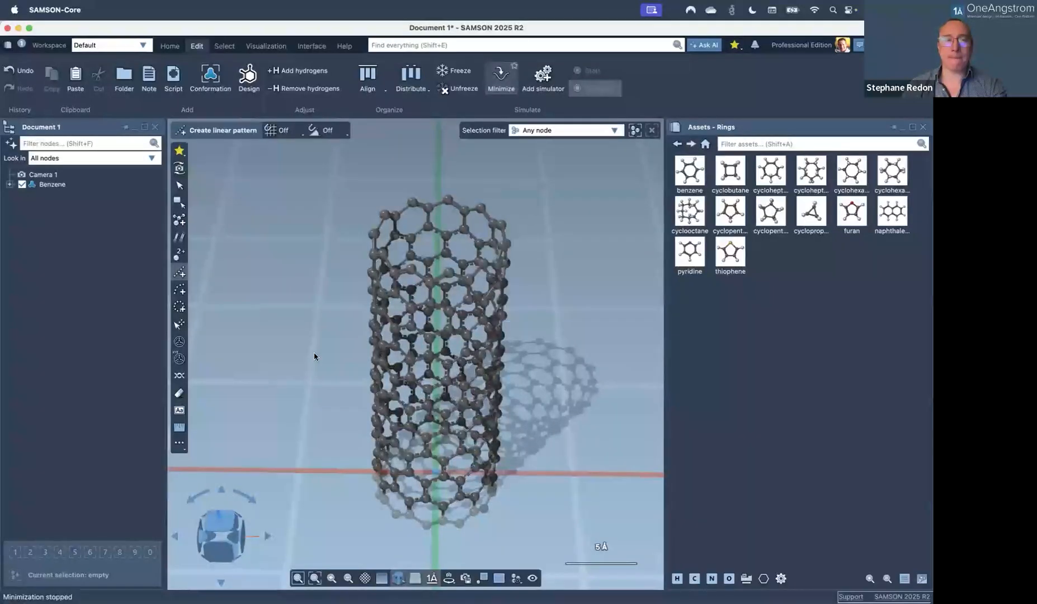
Add hydrogens to the nanotube and show Benzene in Van der Waals representation.
{"action": "left_click", "coordinate": [301, 72]}
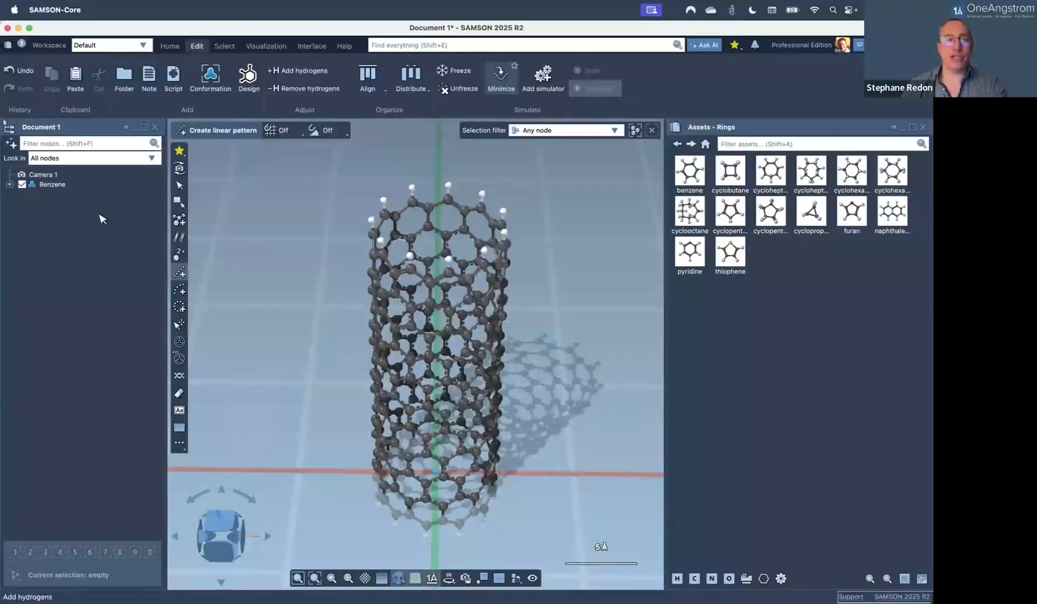
{"action": "left_click", "coordinate": [79, 188]}
{"action": "left_click", "coordinate": [227, 164]}
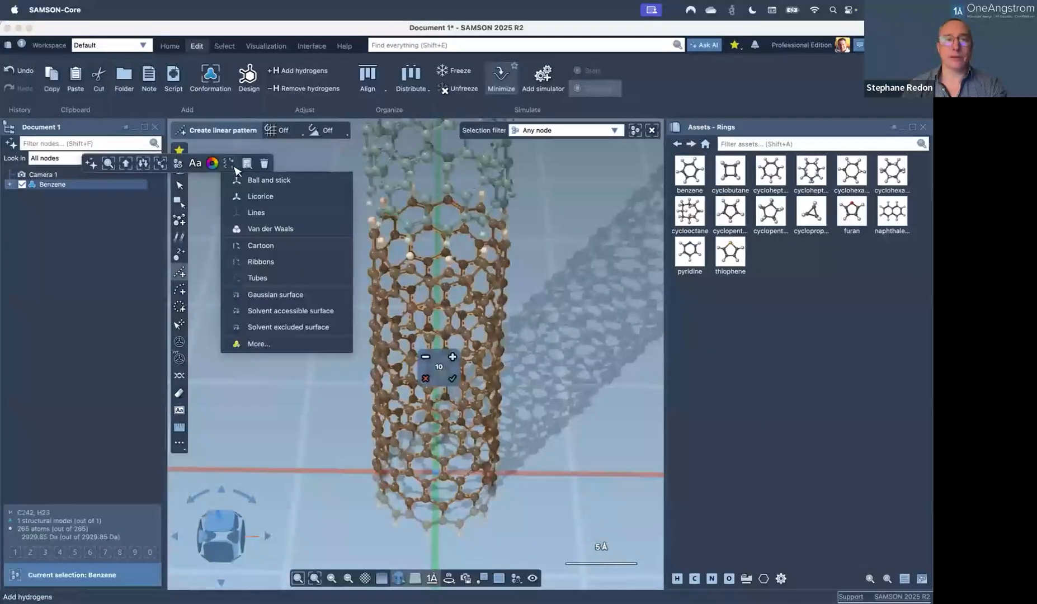
{"action": "left_click", "coordinate": [253, 229]}
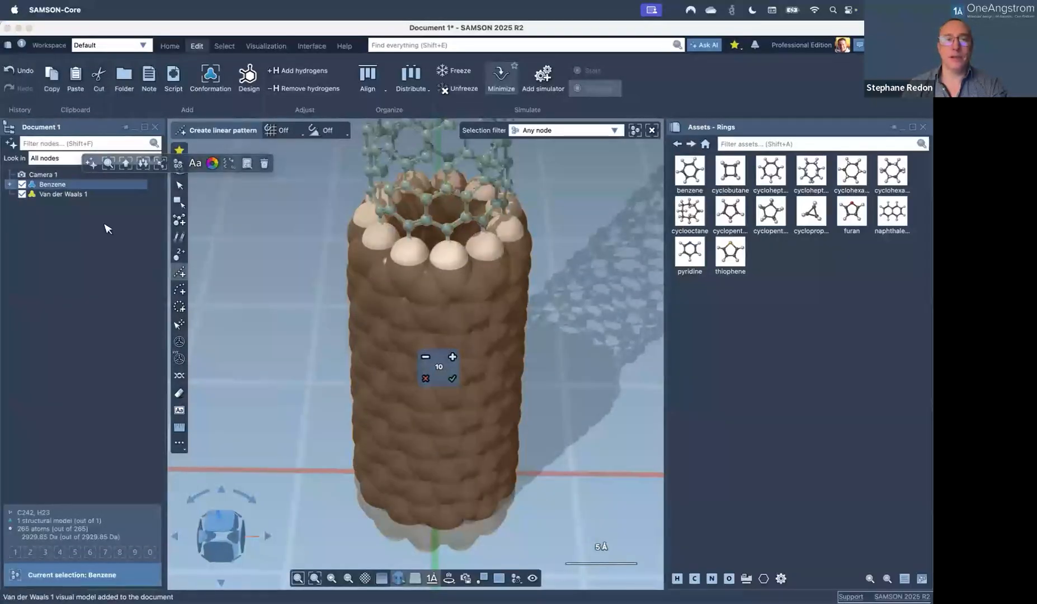
Orbit the camera to view the space-filling tube end-on, then dismiss the feedback form.
{"action": "left_click", "coordinate": [179, 169]}
{"action": "scroll", "coordinate": [345, 335], "scroll_direction": "down", "scroll_amount": 3}
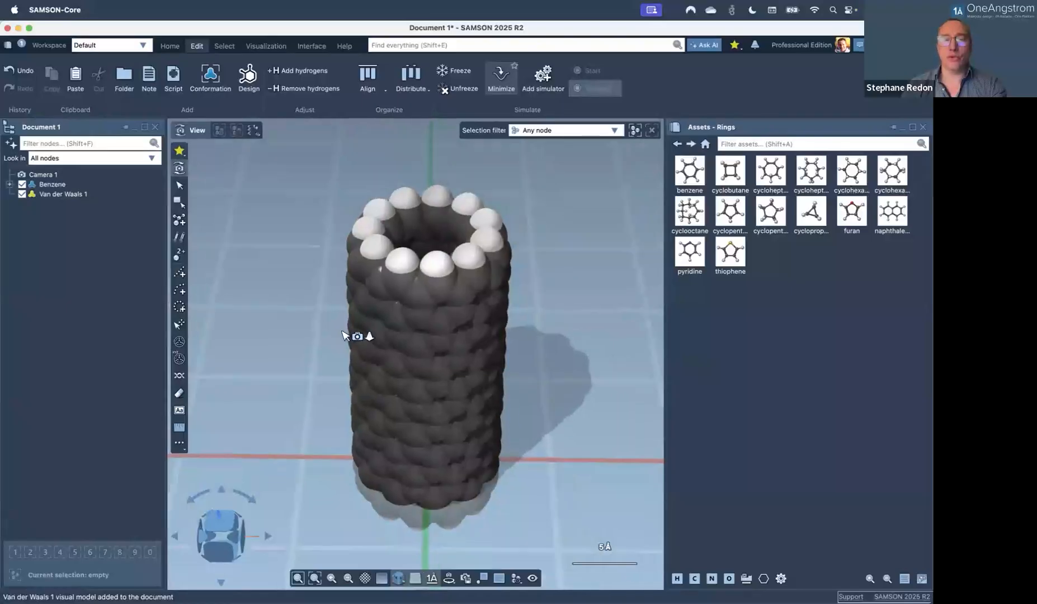
{"action": "left_click_drag", "start_coordinate": [415, 344], "coordinate": [432, 301]}
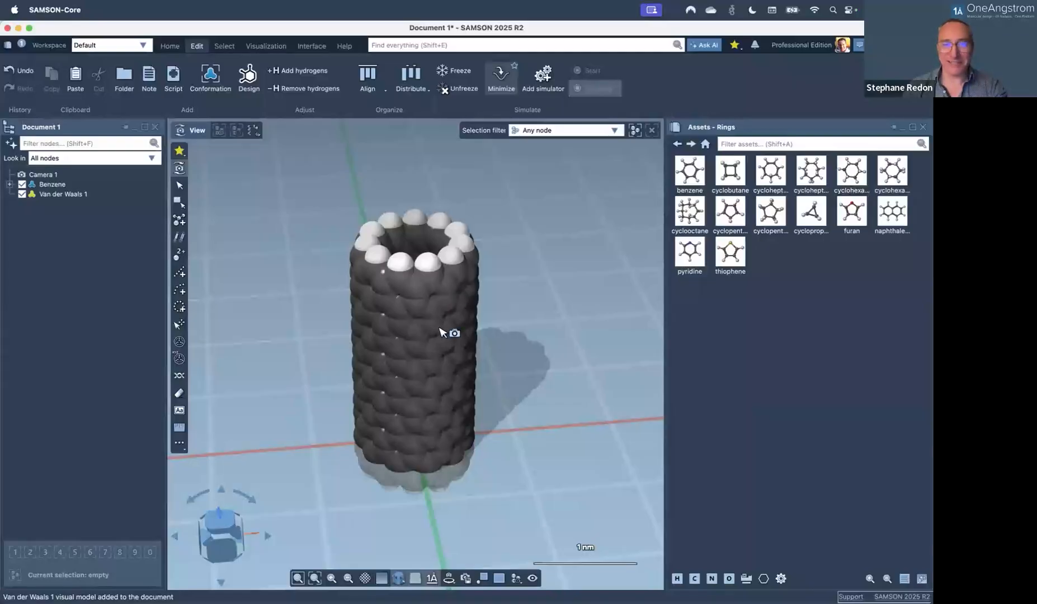
{"action": "middle_click_drag", "start_coordinate": [428, 363], "coordinate": [424, 434]}
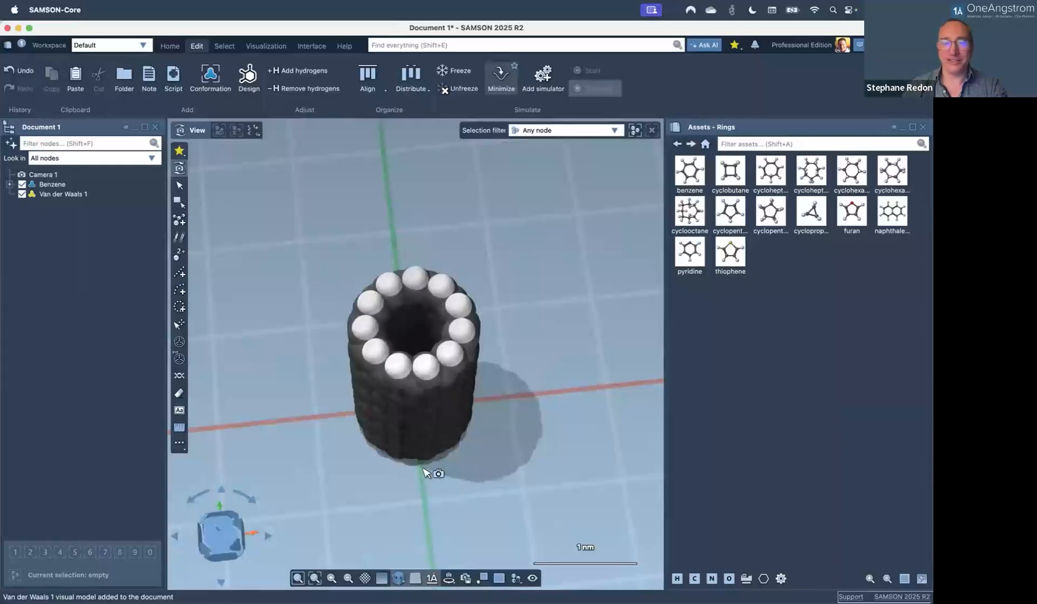
{"action": "scroll", "coordinate": [424, 473], "scroll_direction": "down", "scroll_amount": 1}
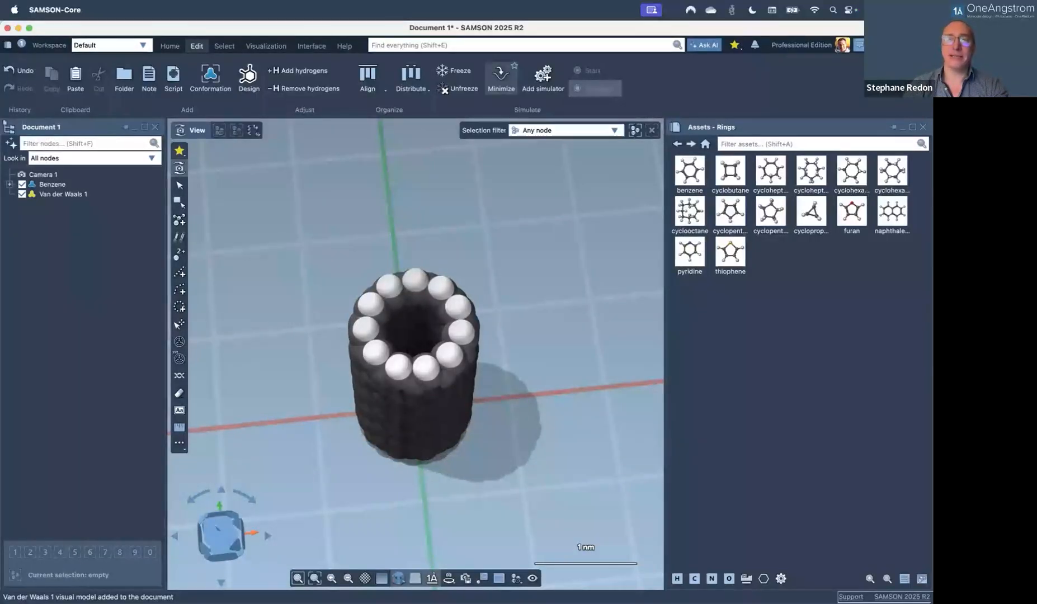
{"action": "left_click", "coordinate": [859, 45]}
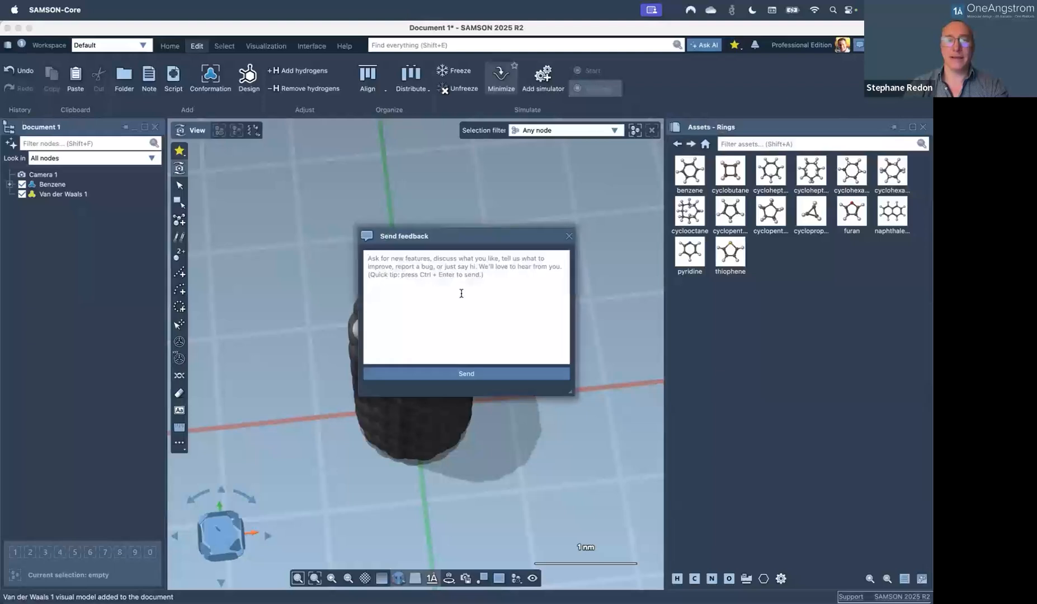
{"action": "left_click", "coordinate": [570, 236]}
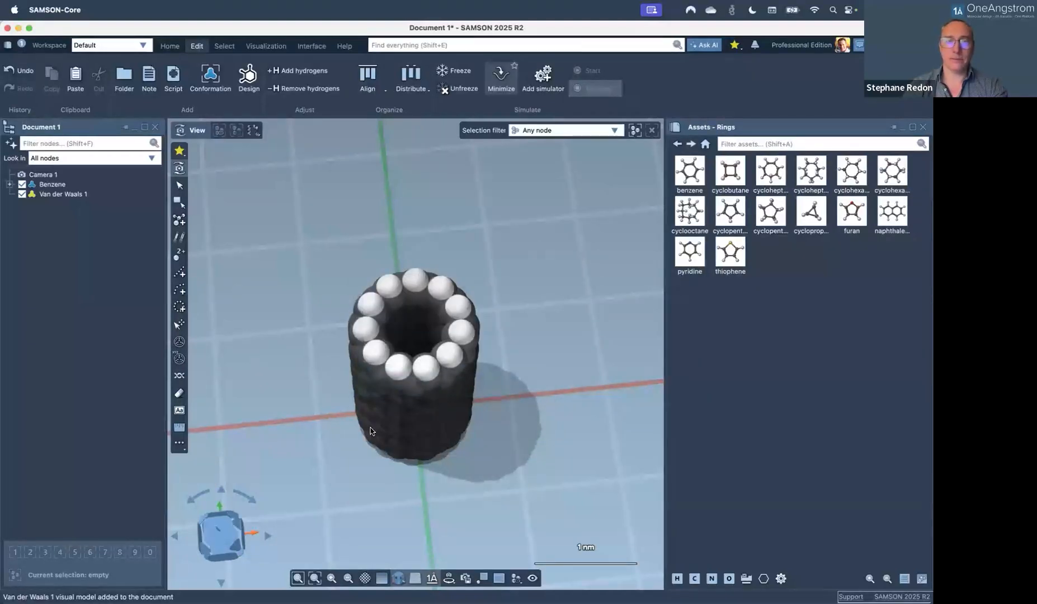